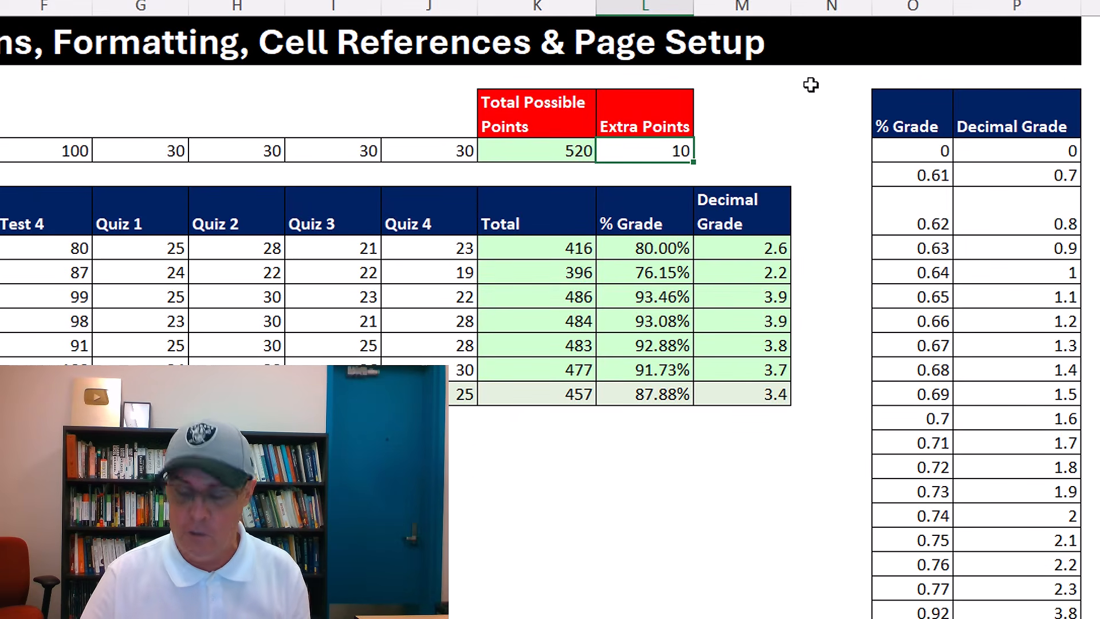
Set the Extra Points value to 15 in the gradebook
type("15")
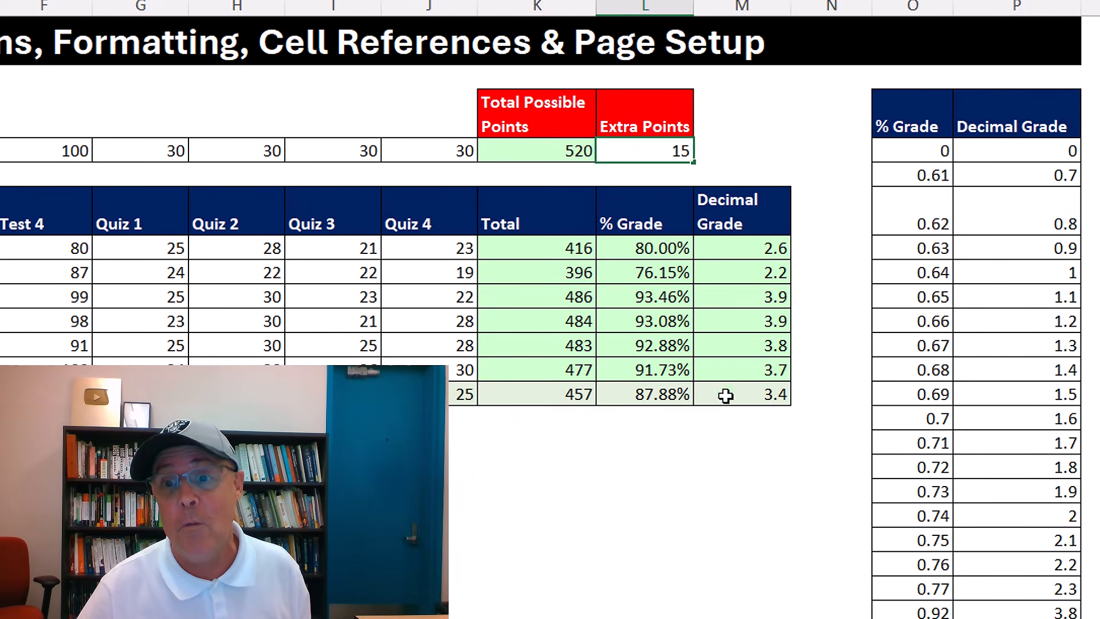
key("Return")
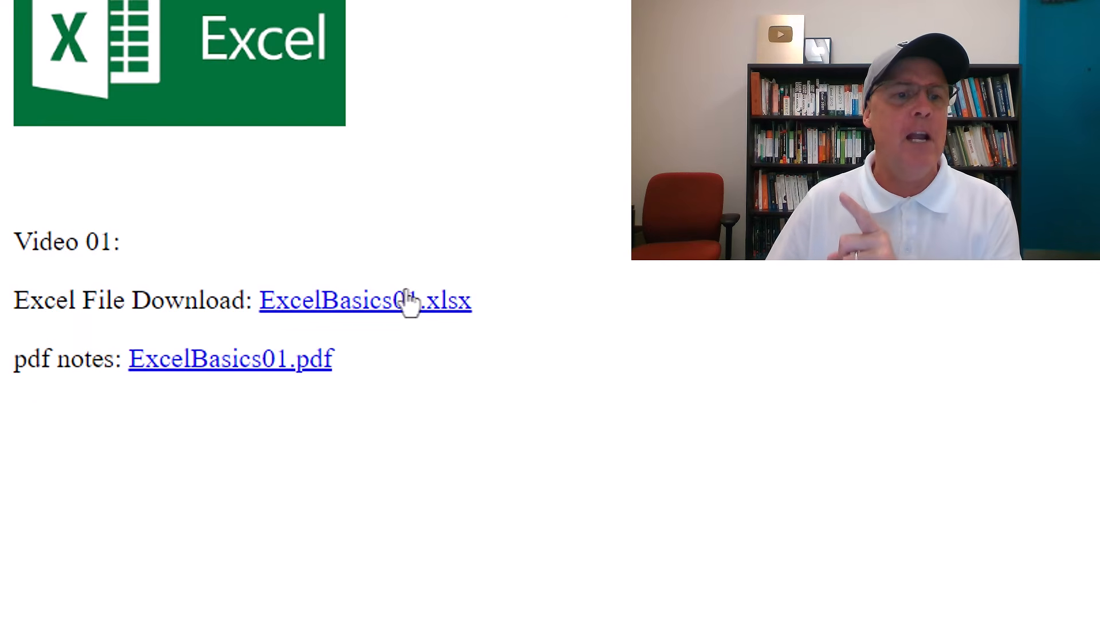
Download the linked ExcelBasics01.xlsx workbook into a new Desktop folder named MyExcelBasicsClass
right_click(385, 319)
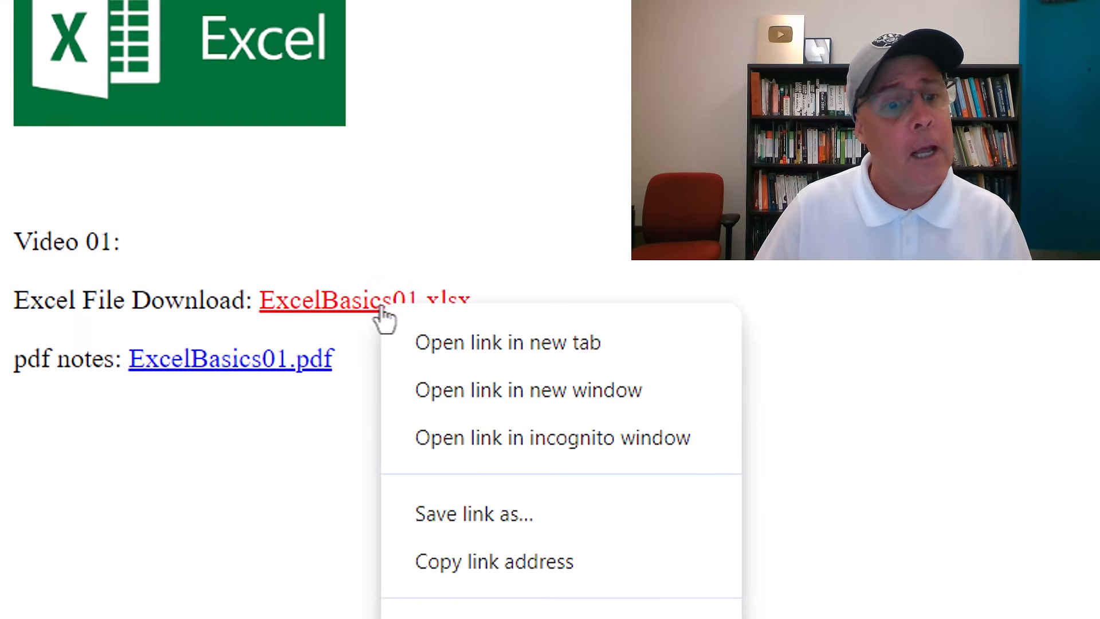
left_click(447, 514)
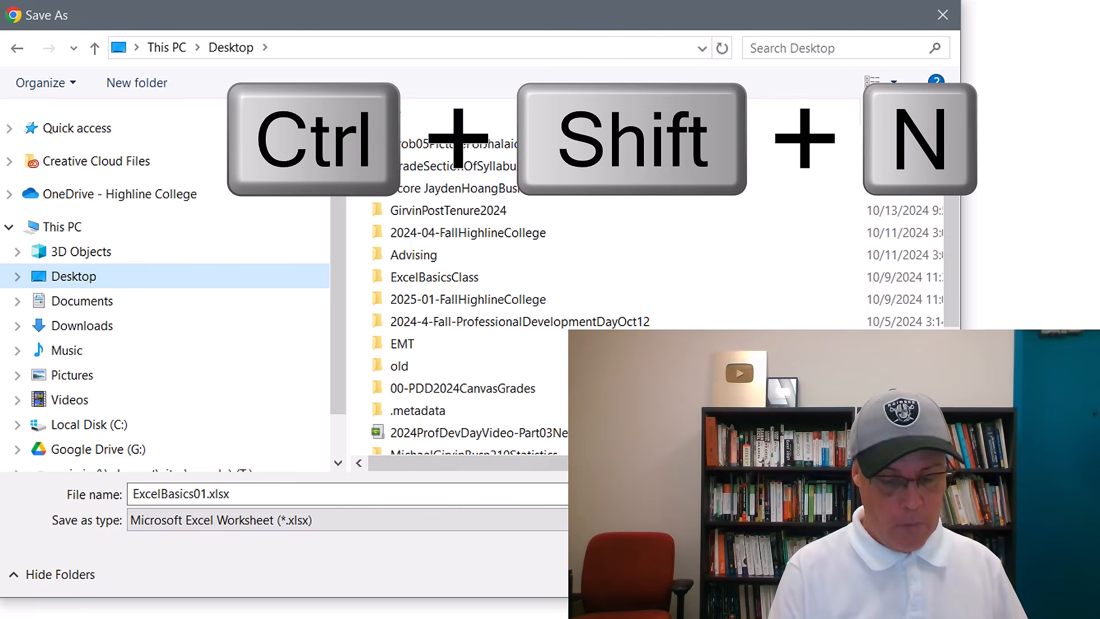
key("ctrl+shift+n")
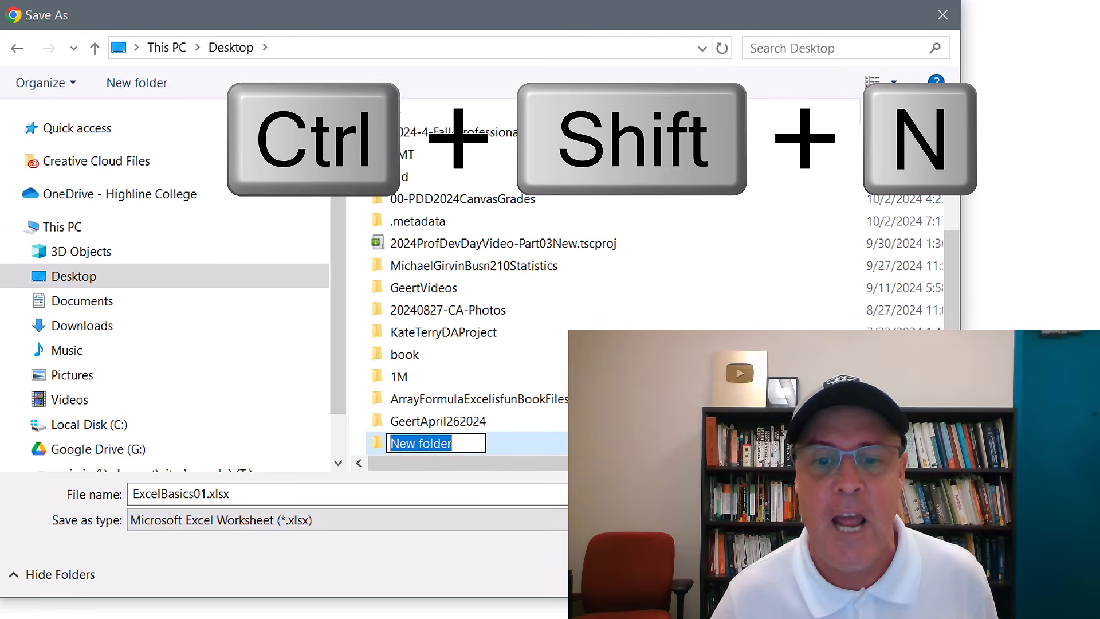
type("My")
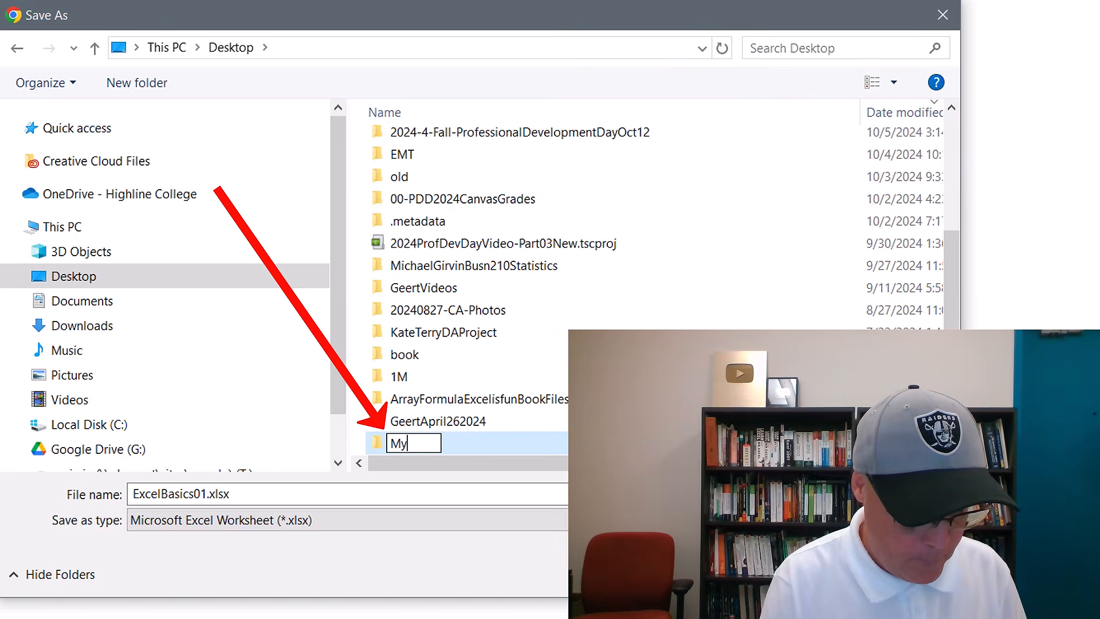
type("ExcelBasicsClass")
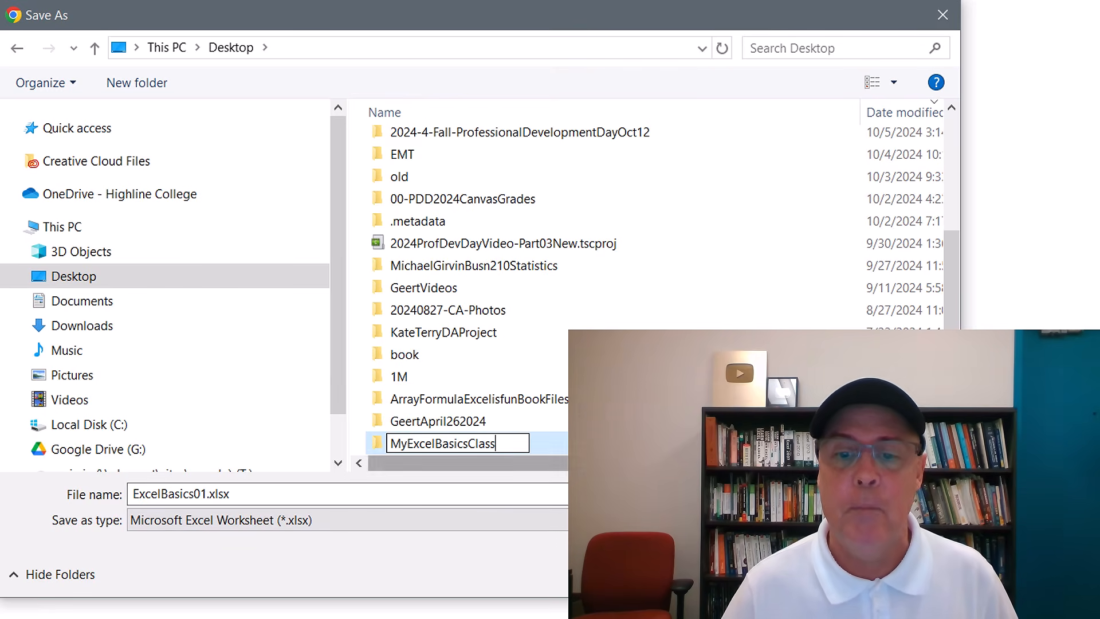
key("Return")
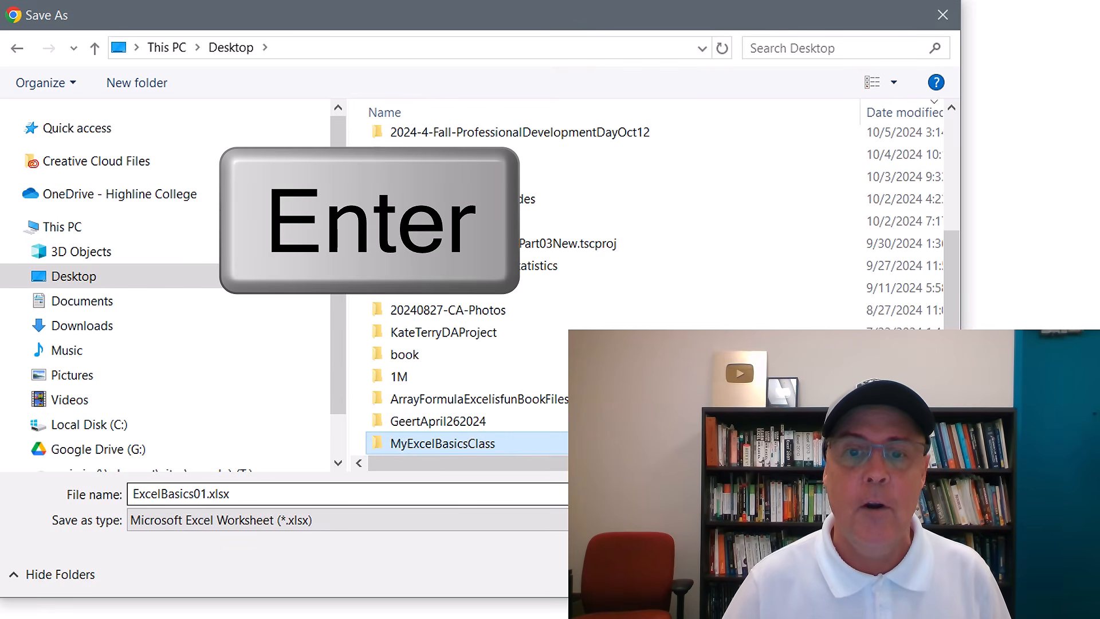
key("Return")
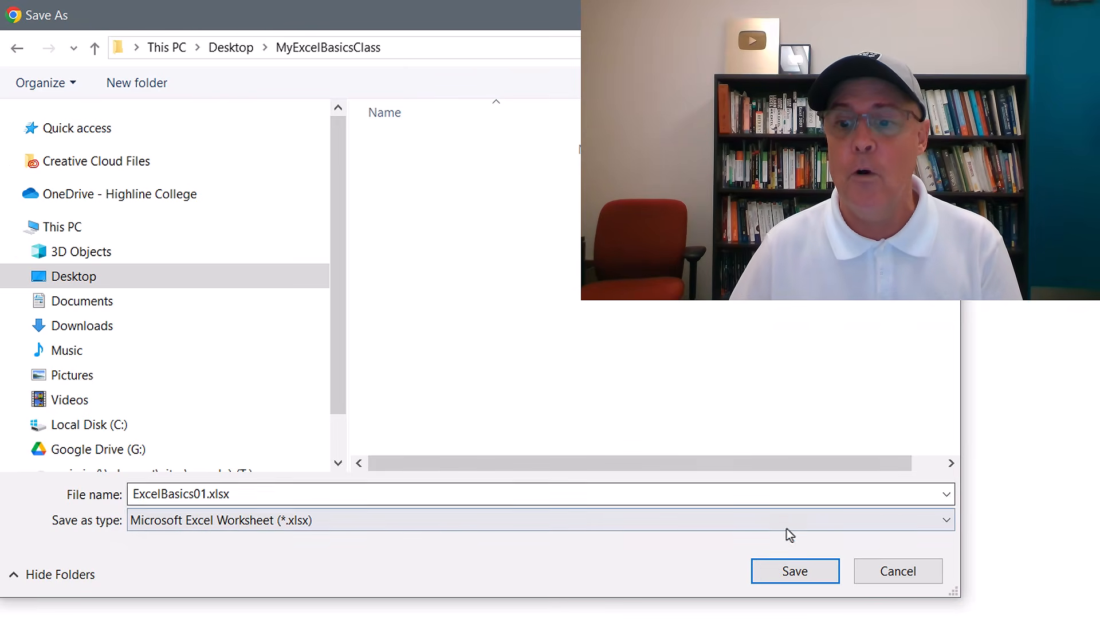
left_click(794, 572)
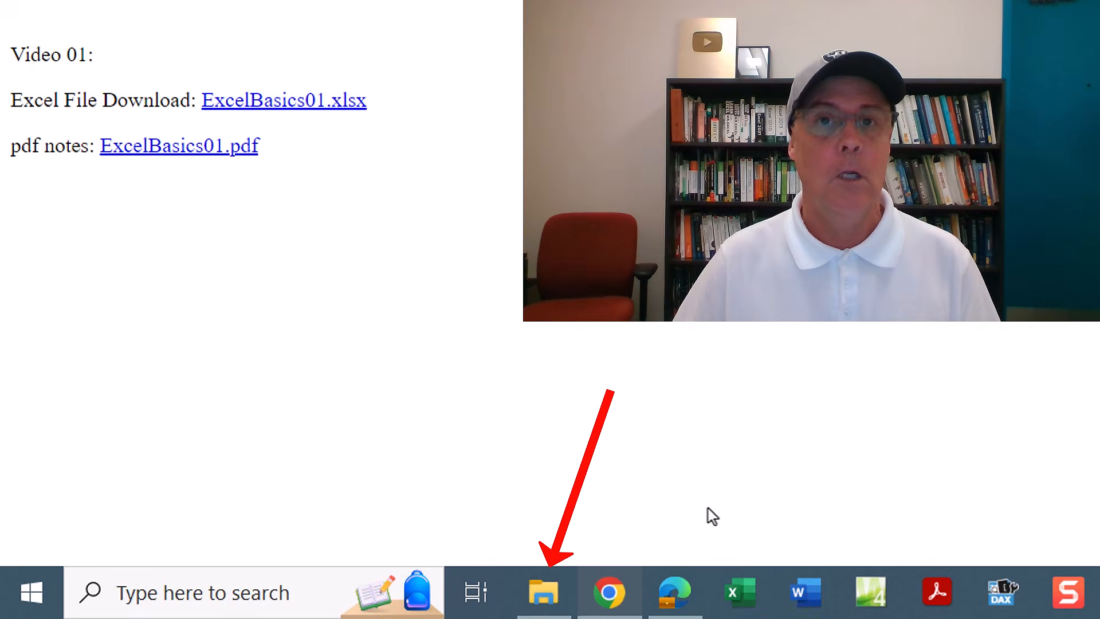
Switch to File Explorer and open ExcelBasics01.xlsx from the MyExcelBasicsClass folder on the Desktop
mouse_move(545, 599)
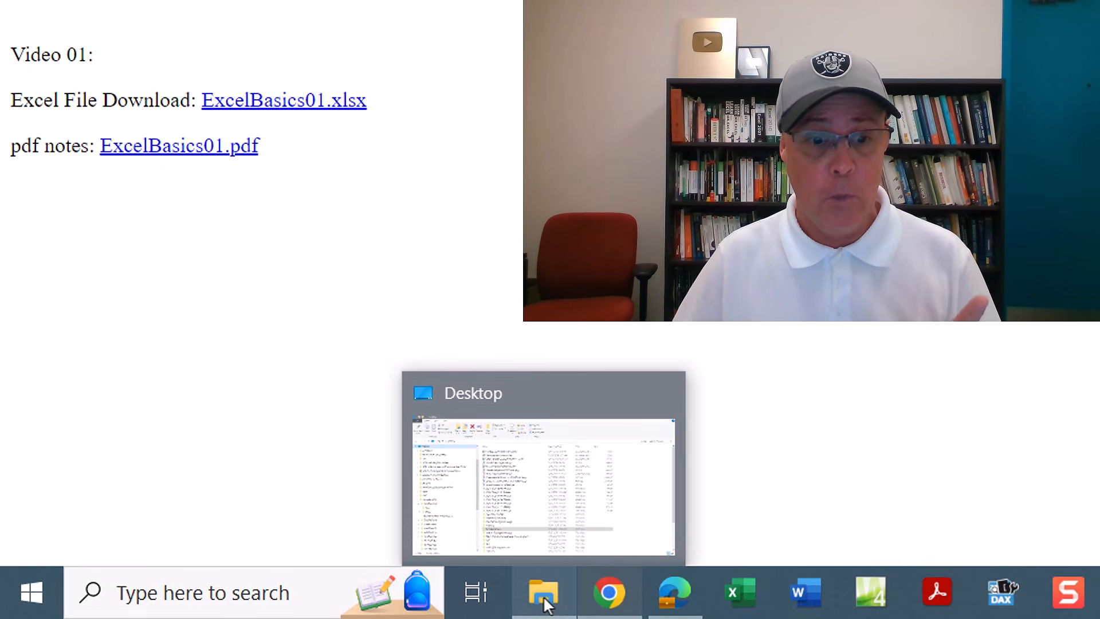
left_click(545, 598)
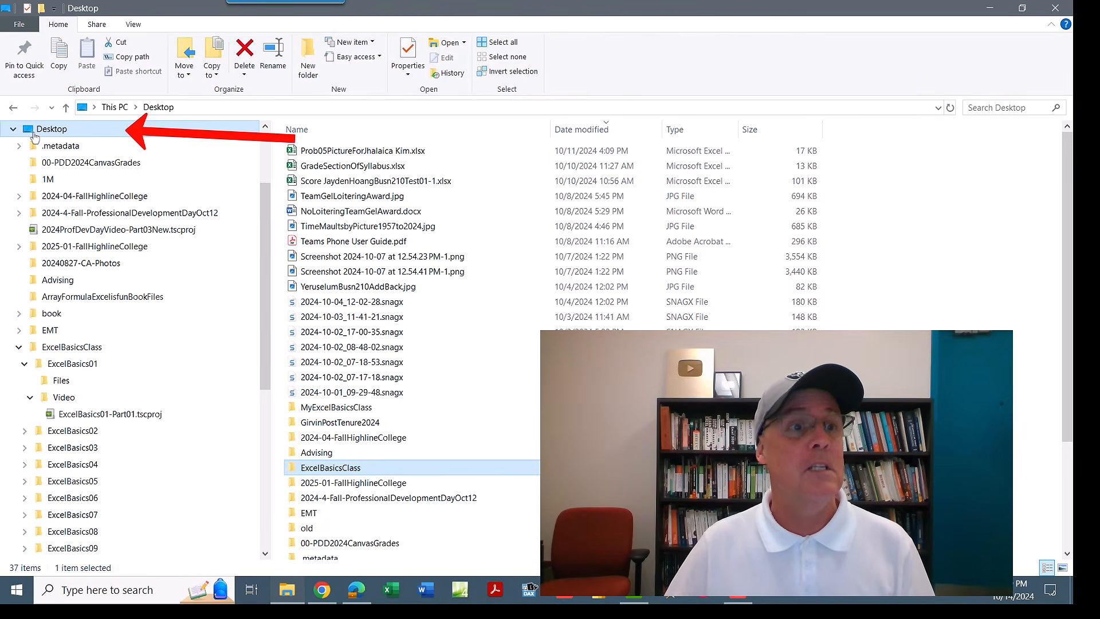
left_click(34, 136)
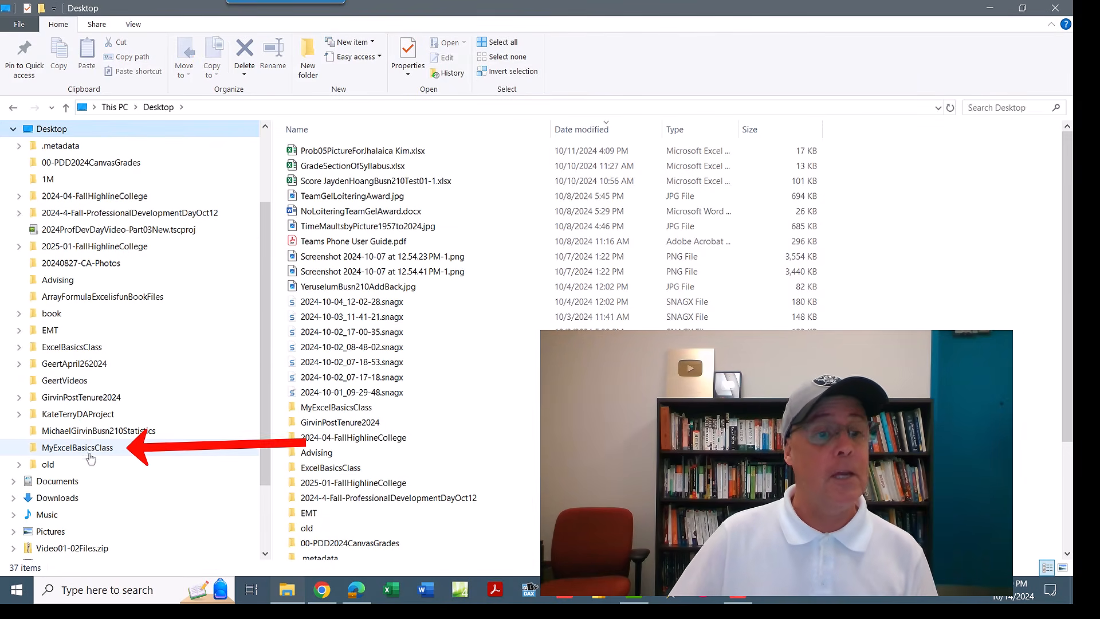
left_click(77, 447)
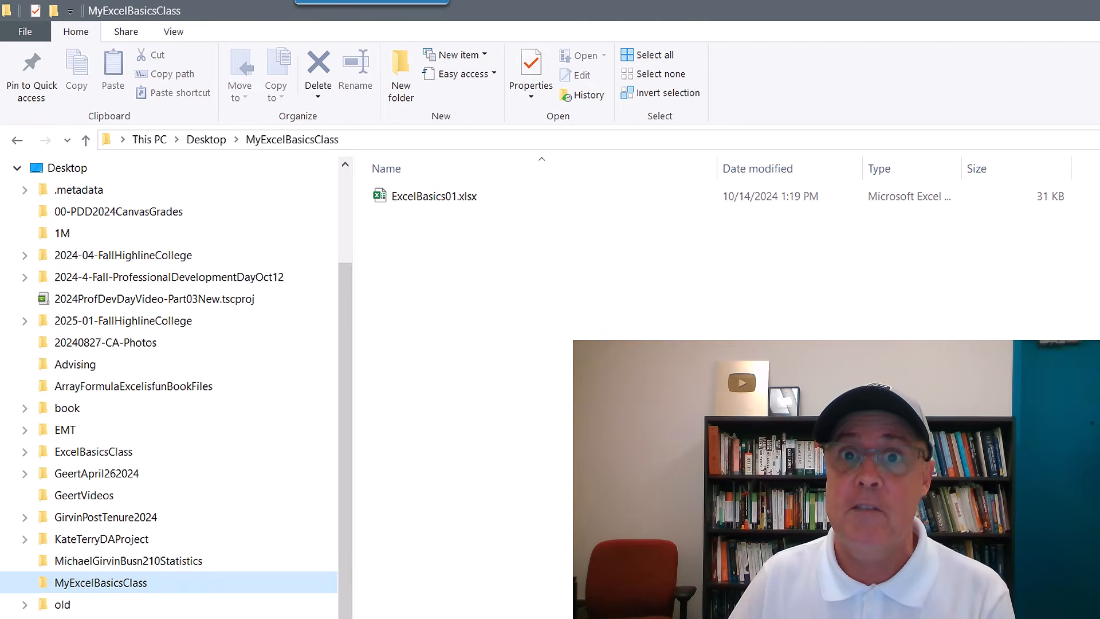
double_click(434, 196)
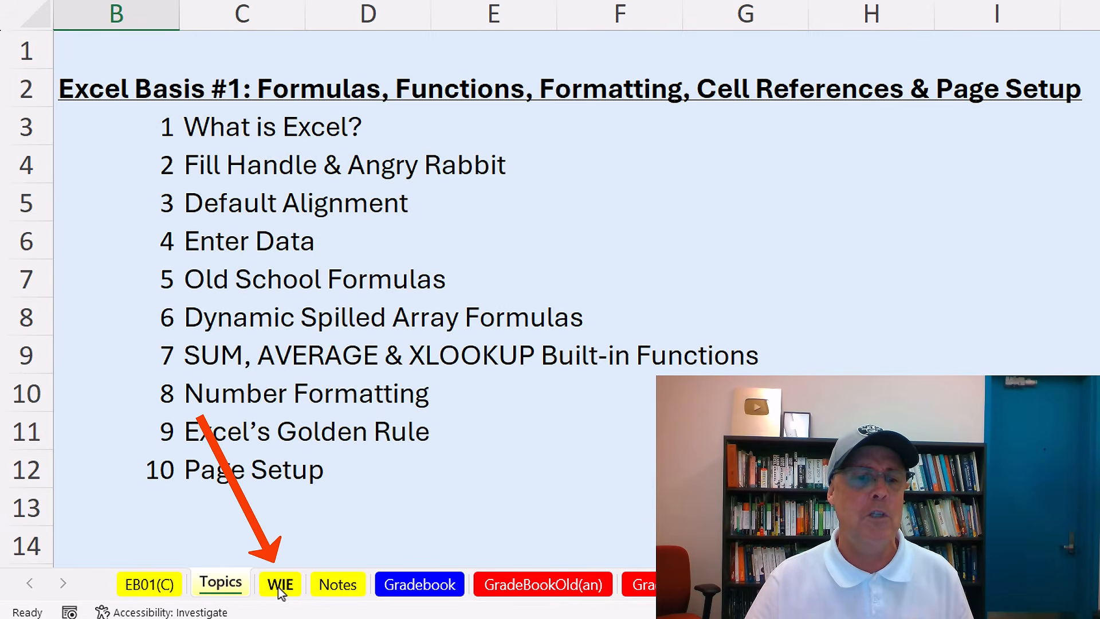
Check the print preview of the WIE worksheet and close it
left_click(278, 586)
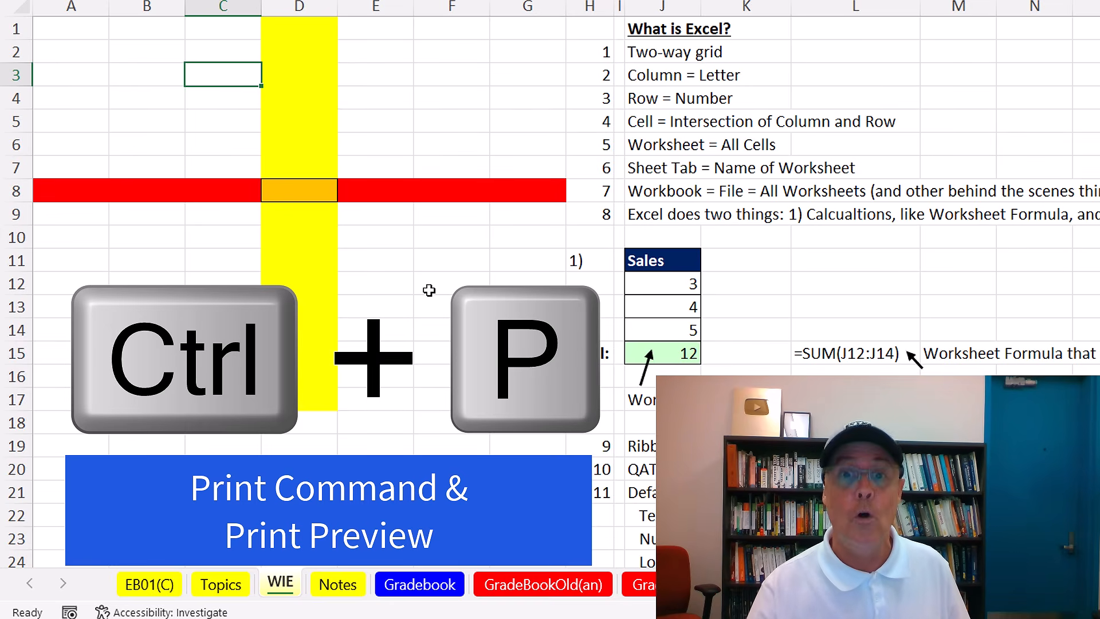
key("ctrl+p")
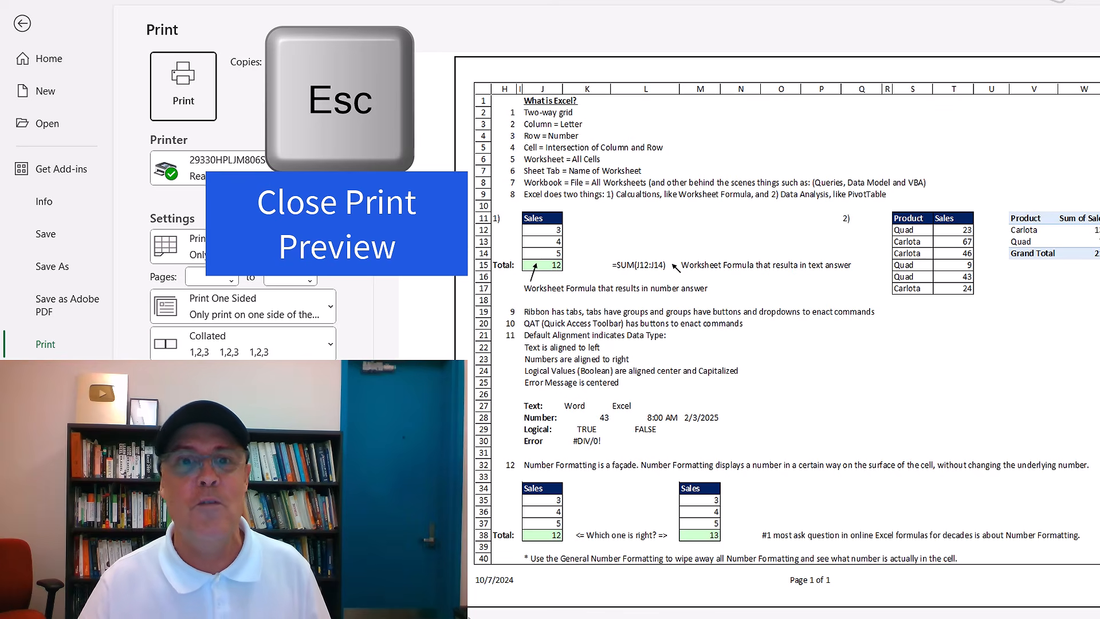
key("Escape")
Check the print preview of the Notes worksheet and close it
left_click(263, 606)
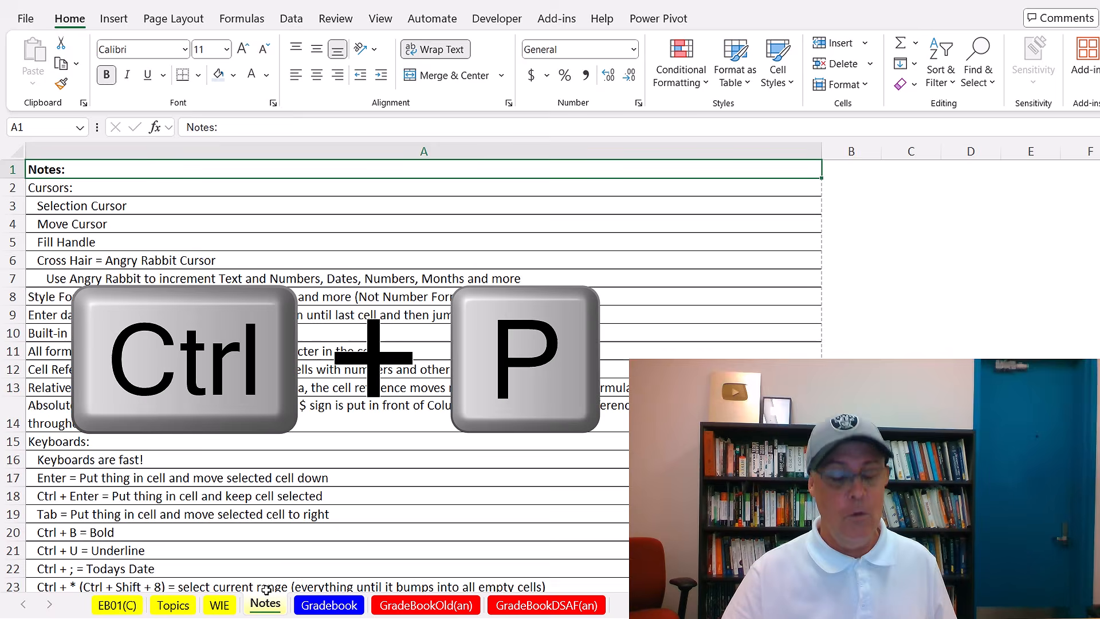
key("ctrl+p")
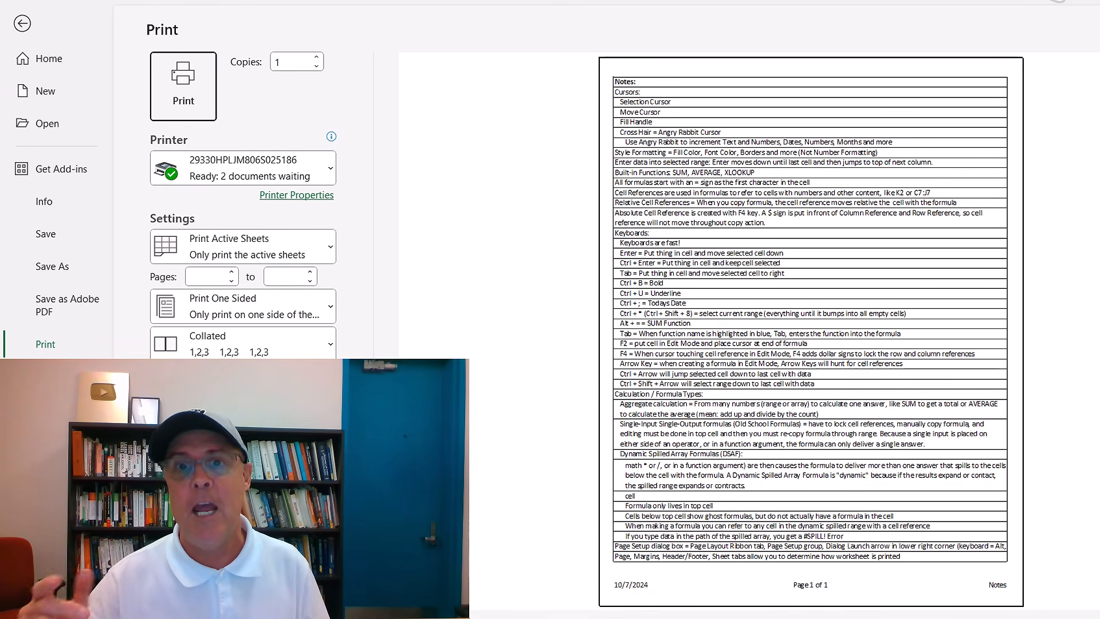
key("Escape")
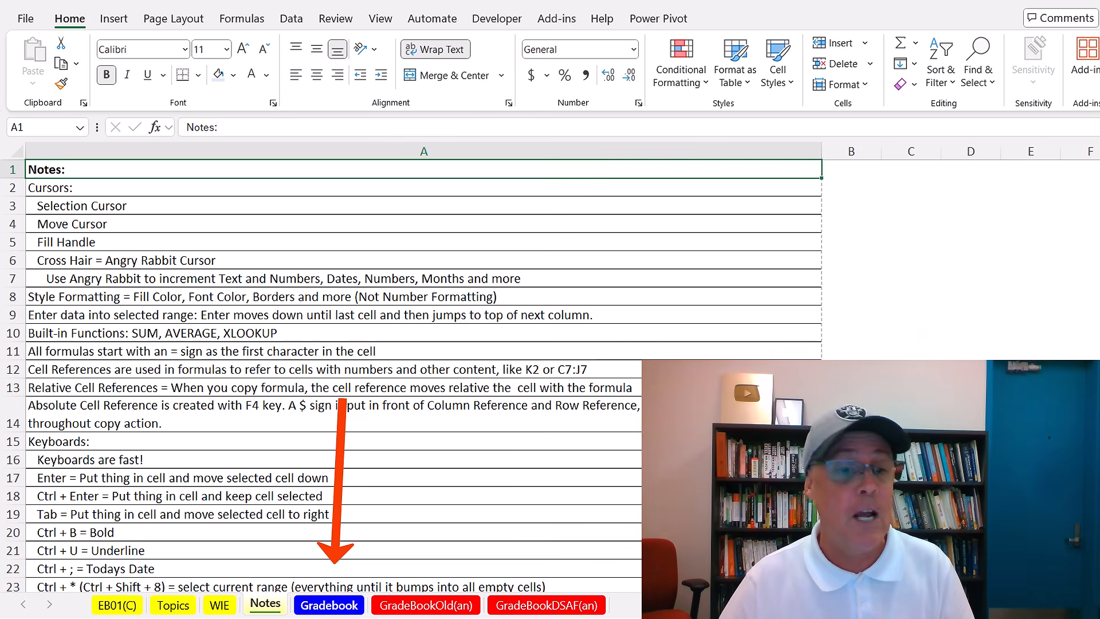
Return to the WIE worksheet and look through the Insert, Page Layout and Formulas commands, ending on the Home commands
left_click(218, 609)
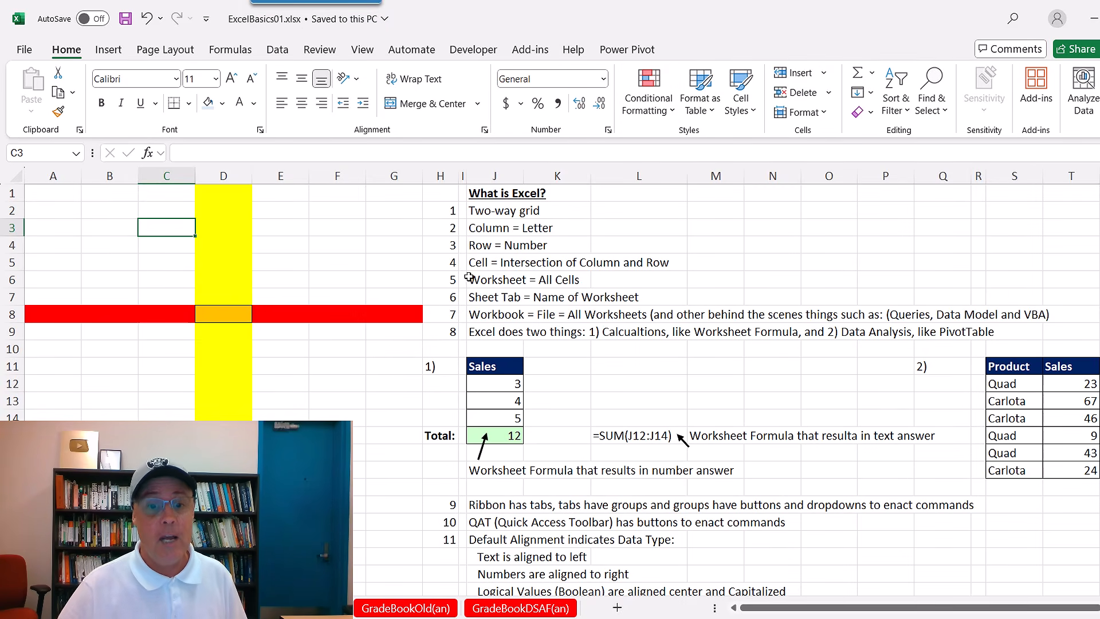
left_click(443, 503)
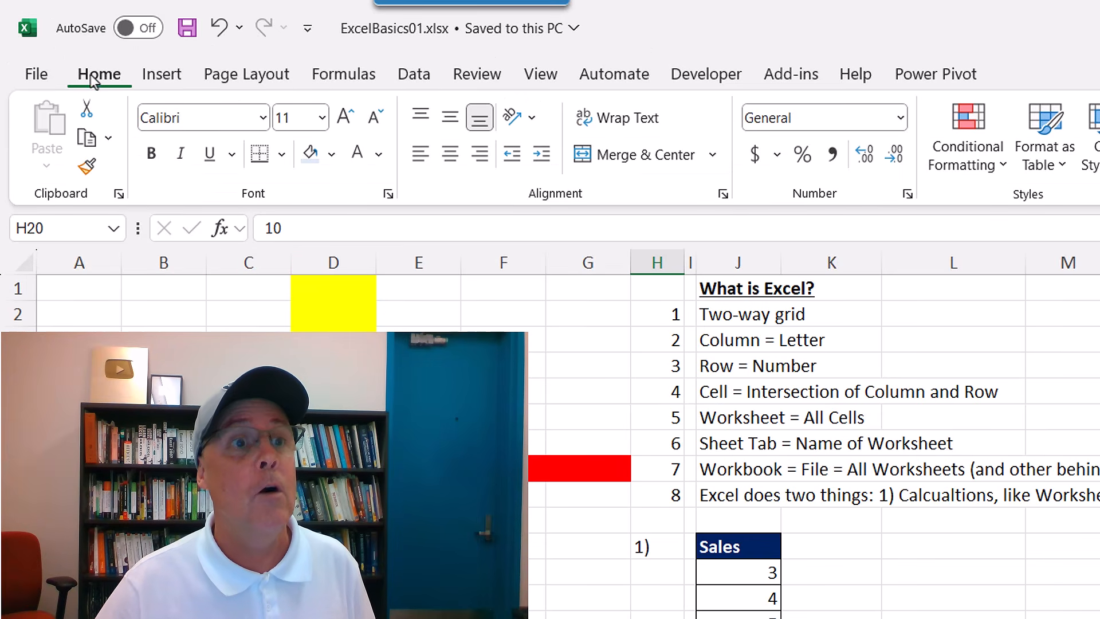
left_click(156, 78)
left_click(233, 77)
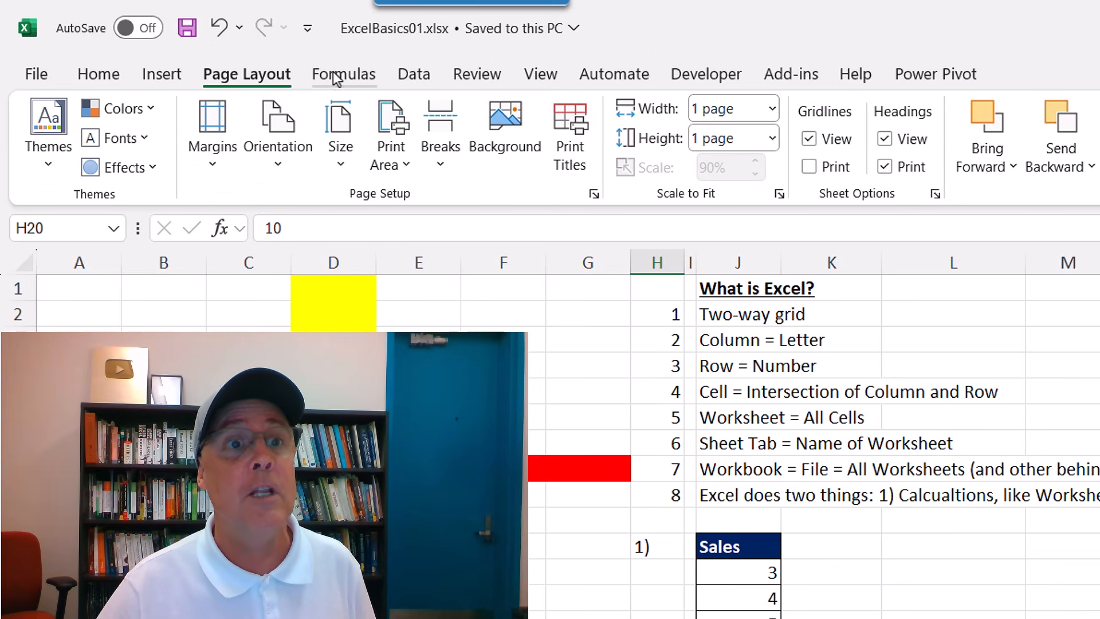
left_click(337, 78)
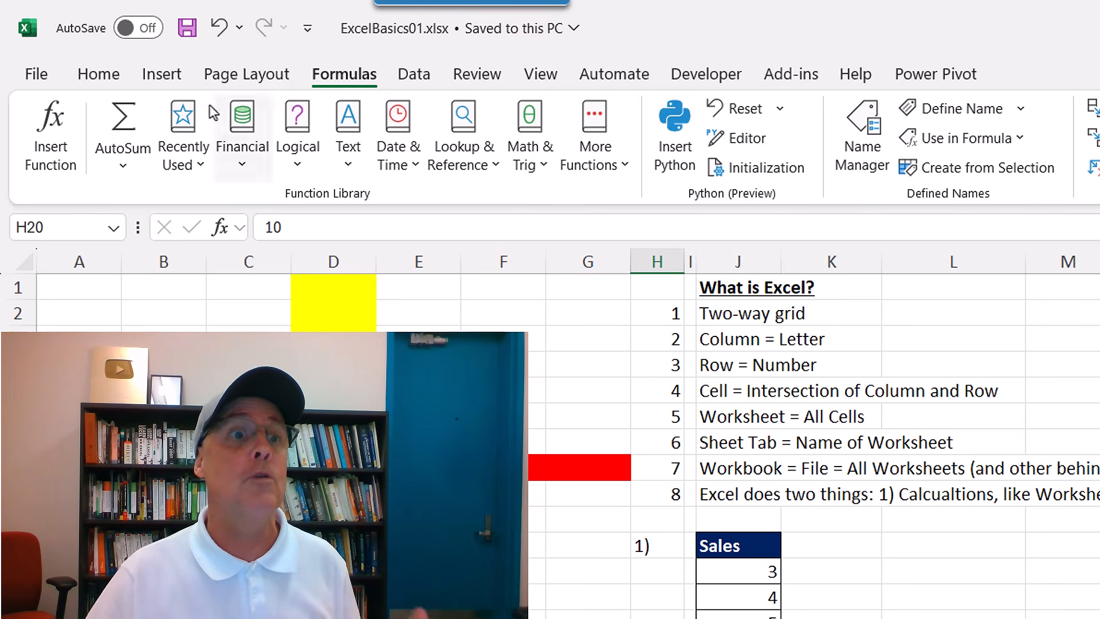
left_click(101, 79)
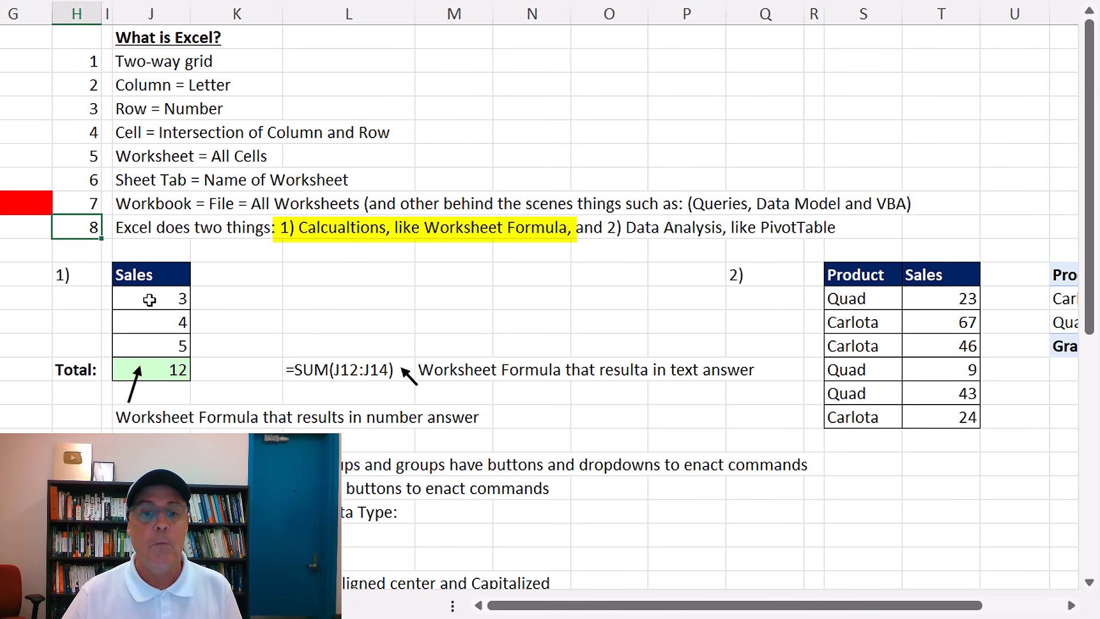
Inspect the formula in the Sales total cell J15 and view the PivotTable beside the Product and Sales table
left_click(156, 371)
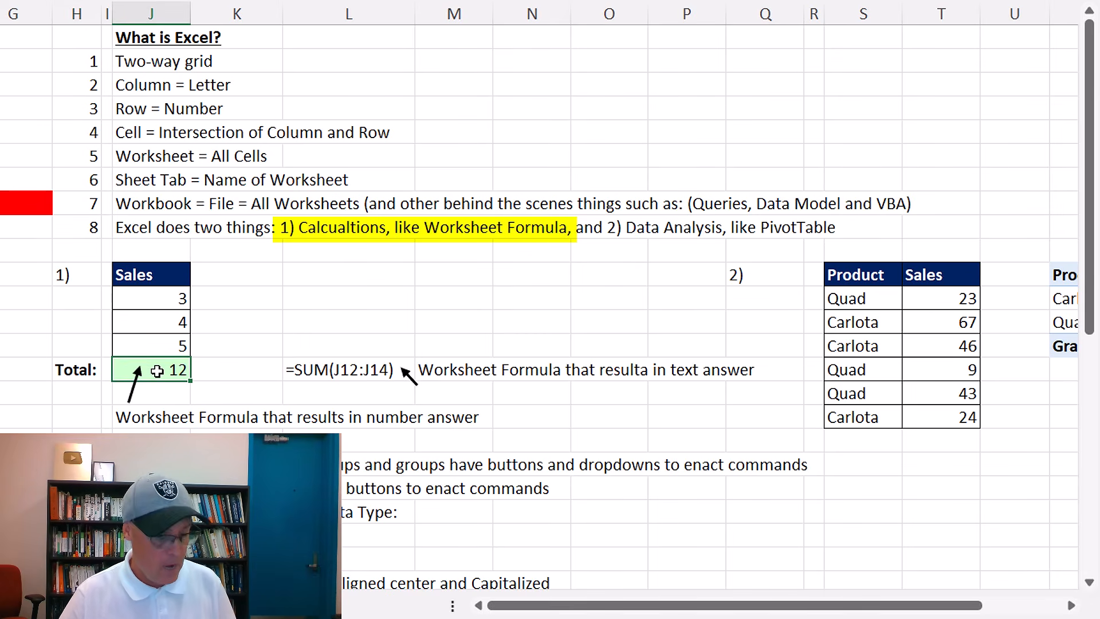
key("F2")
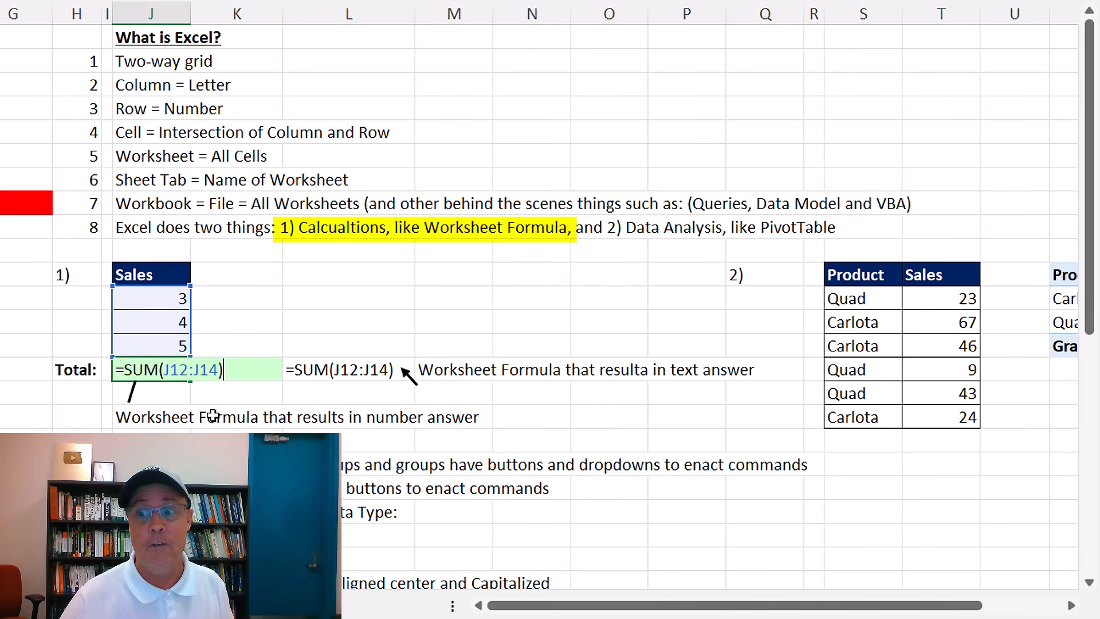
key("ctrl+Return")
scroll(1064, 615, "right", 5)
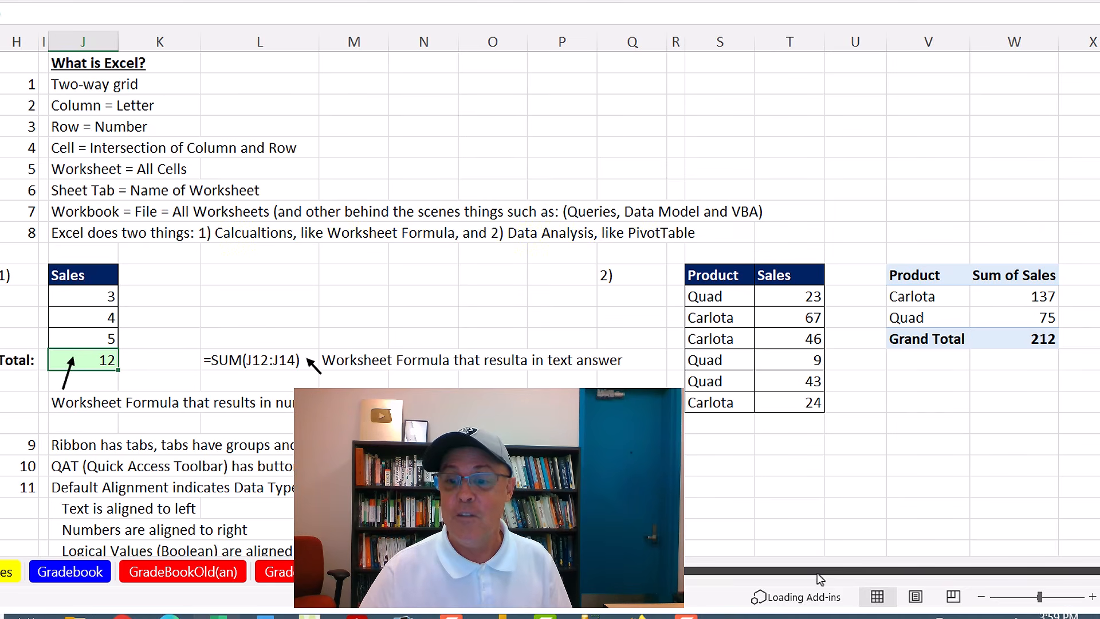
left_click_drag(818, 572, 677, 574)
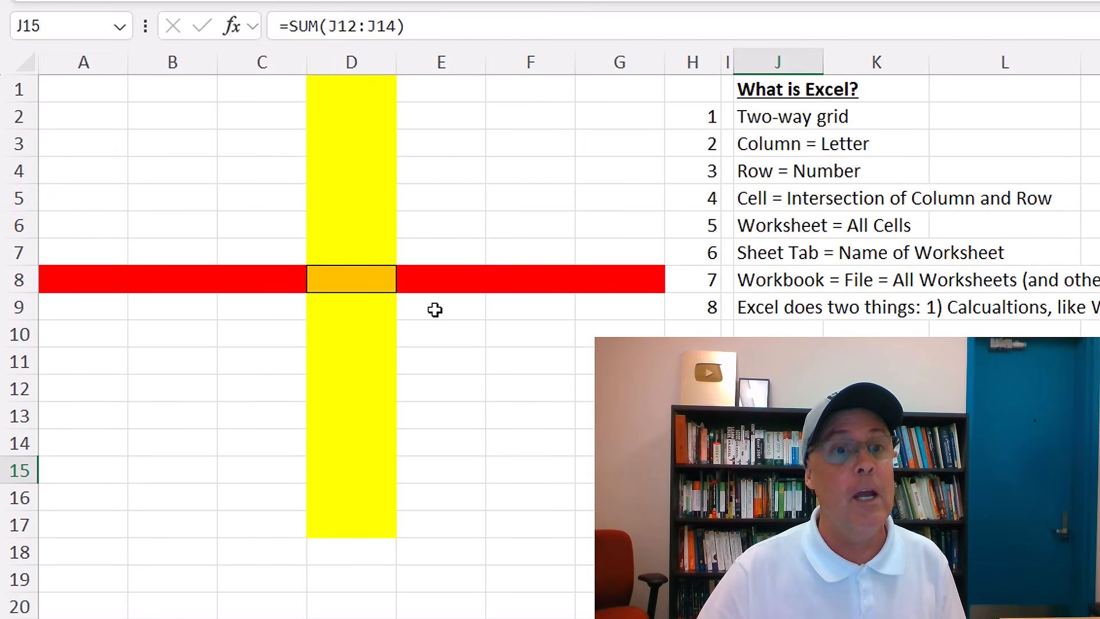
Highlight column D and row 8, check the references of cells C4 and D8, and finish with D8 selected
left_click(358, 57)
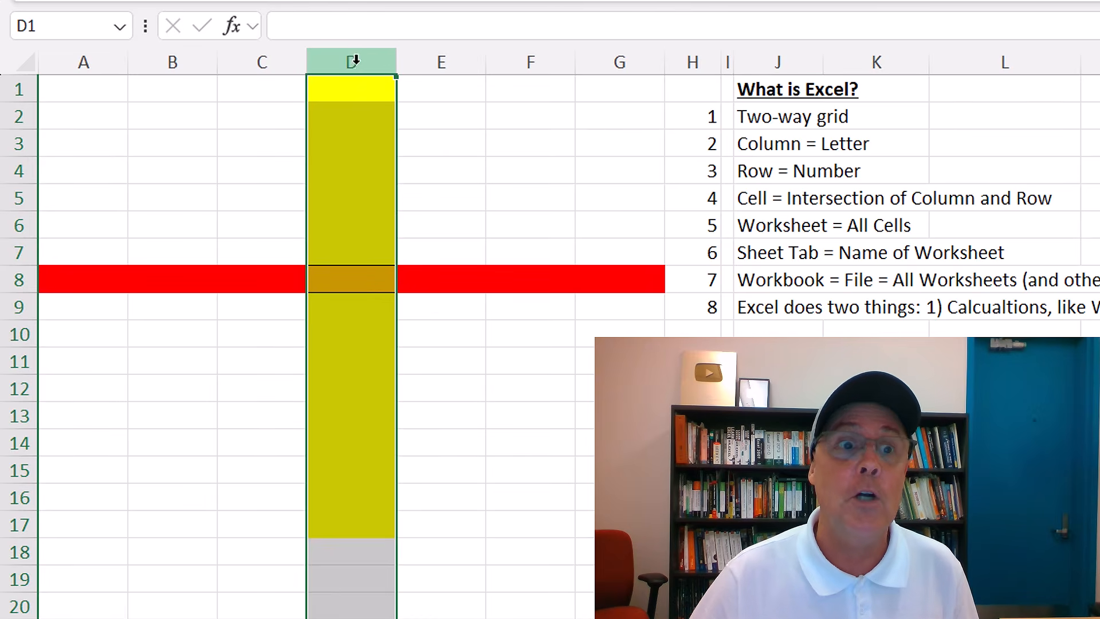
left_click(361, 280)
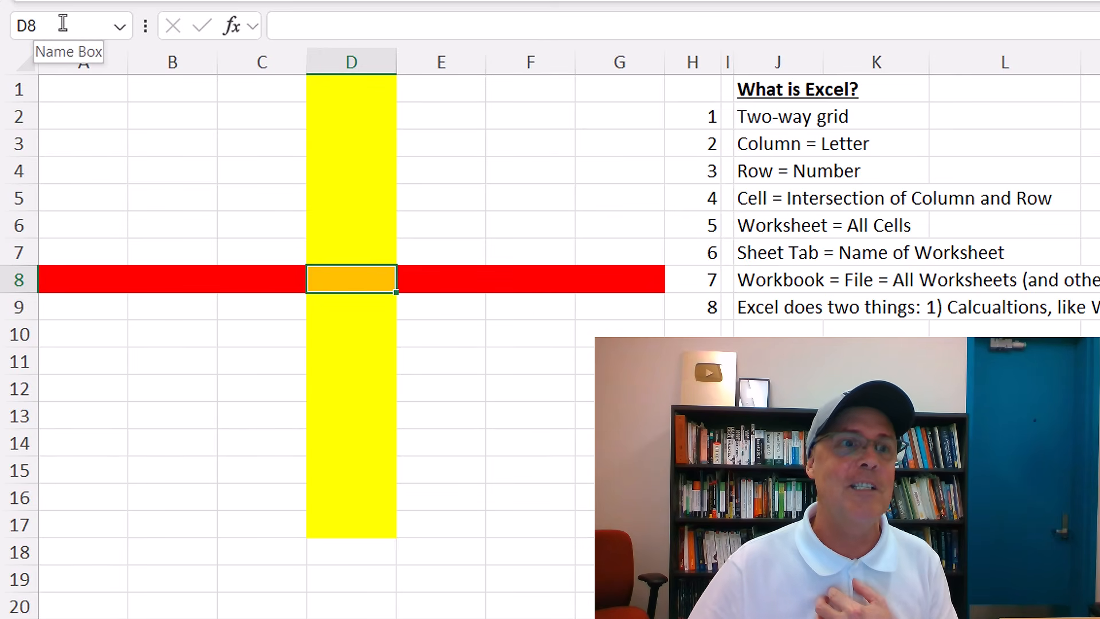
left_click(265, 168)
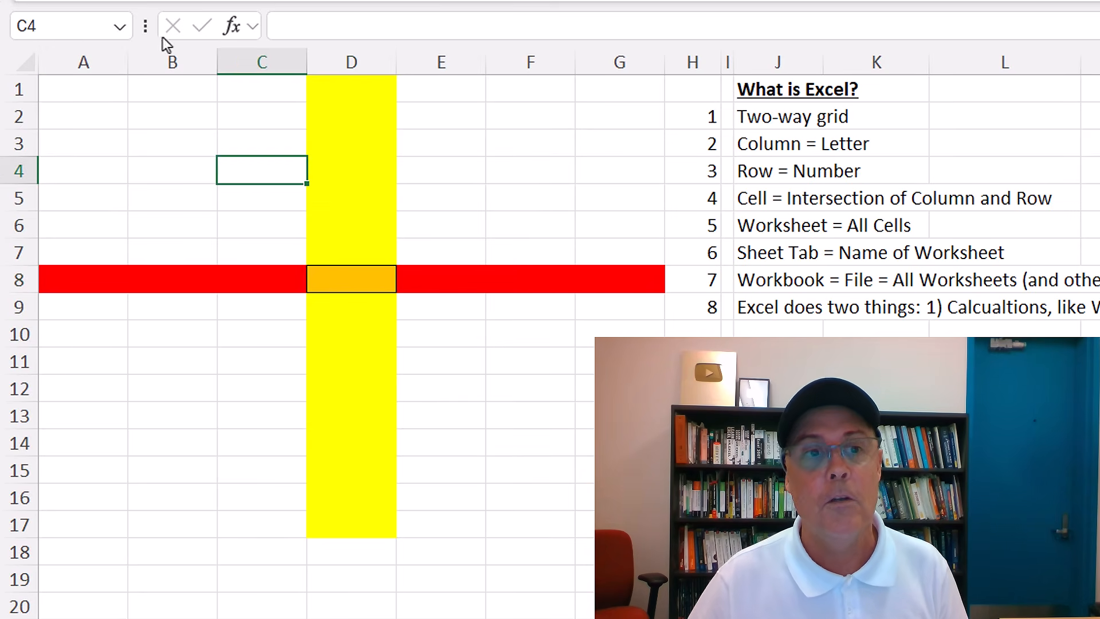
left_click(356, 61)
left_click(23, 275)
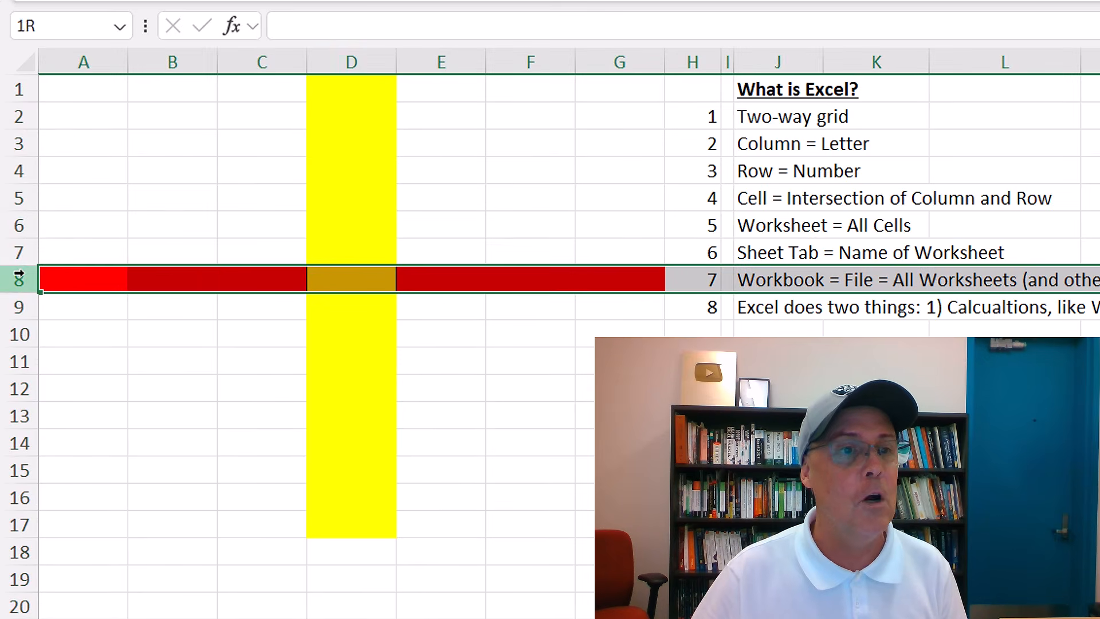
left_click(337, 282)
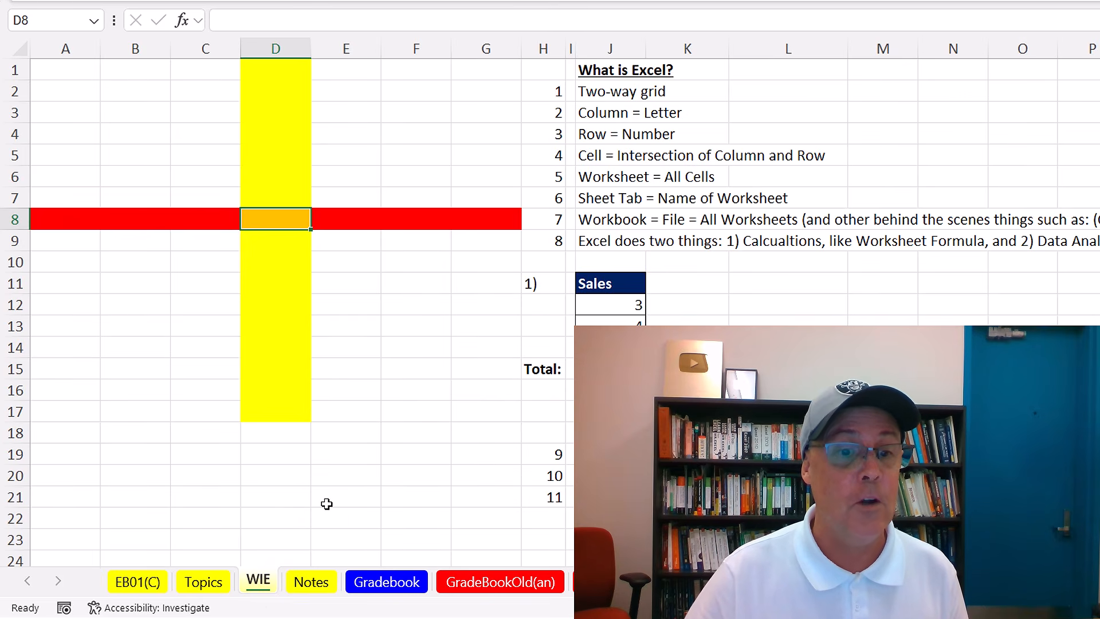
Open the Notes worksheet to review the notes on cursors, formulas and keyboard shortcuts
left_click(310, 585)
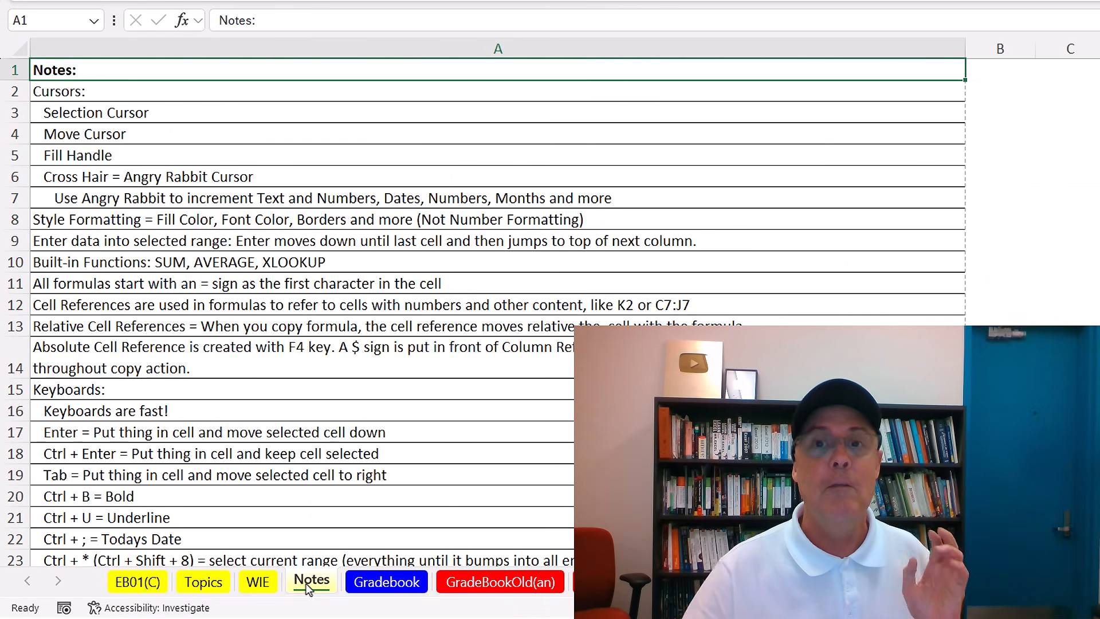
View the Gradebook worksheet, select cell D8 on WIE, and switch to Notes and back to WIE
left_click(385, 583)
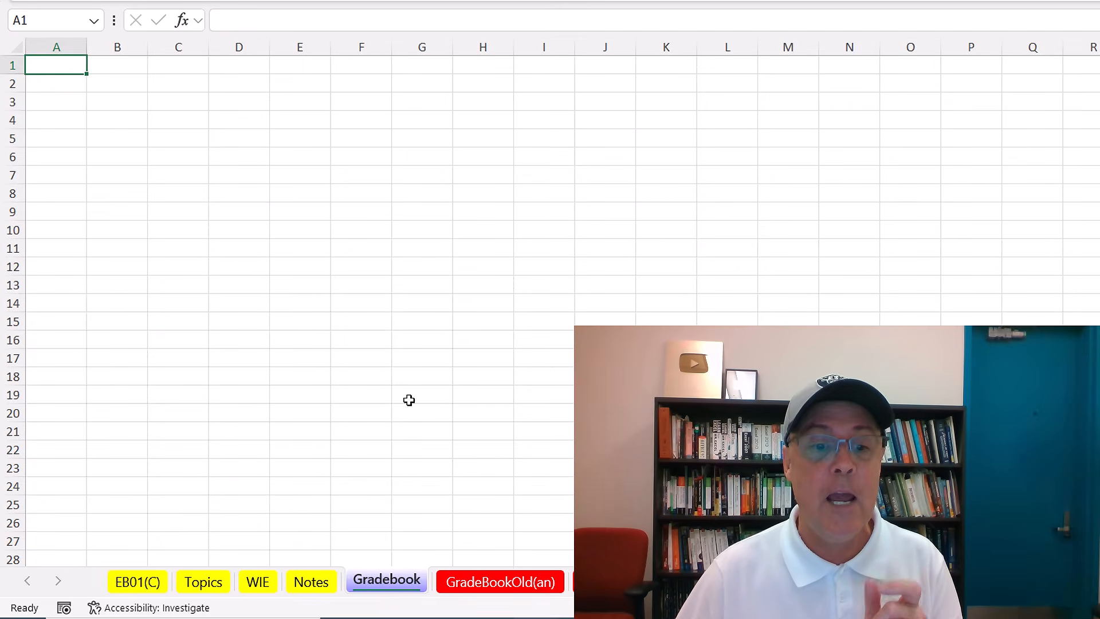
left_click(259, 583)
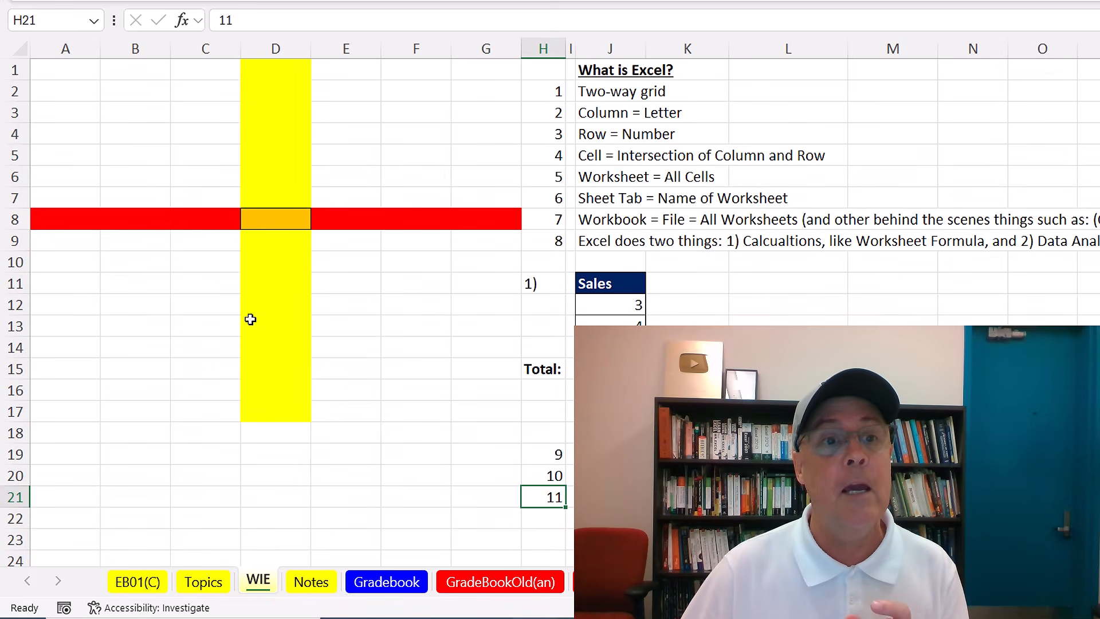
left_click(270, 218)
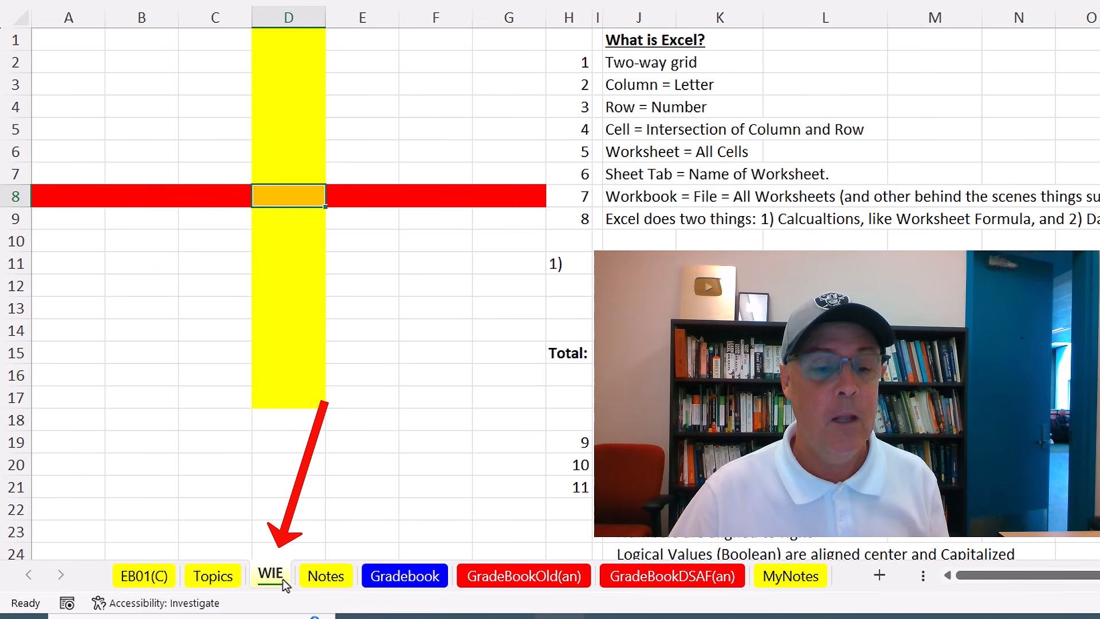
left_click(324, 576)
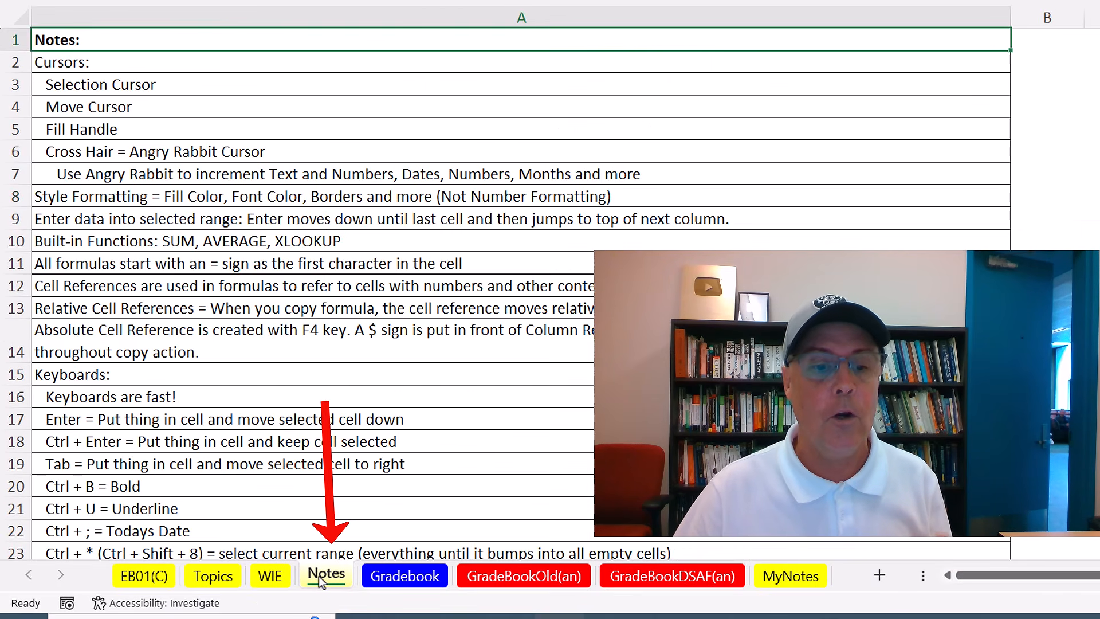
left_click(266, 576)
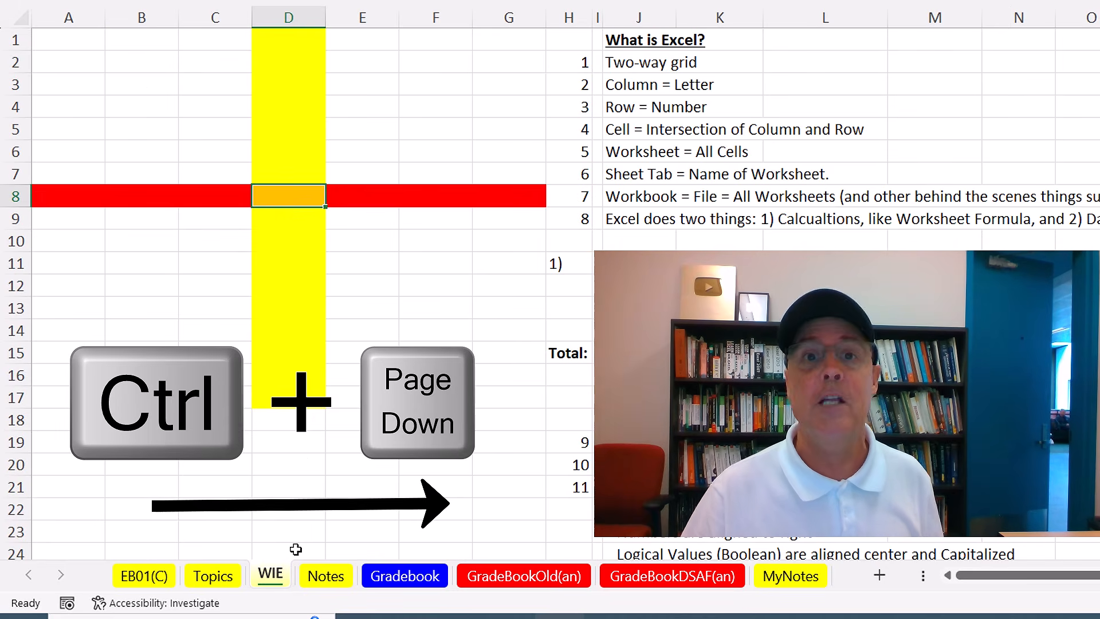
Step forward through the worksheets from WIE to GradeBookOld(an) and back again to WIE
key("ctrl+Page_Down")
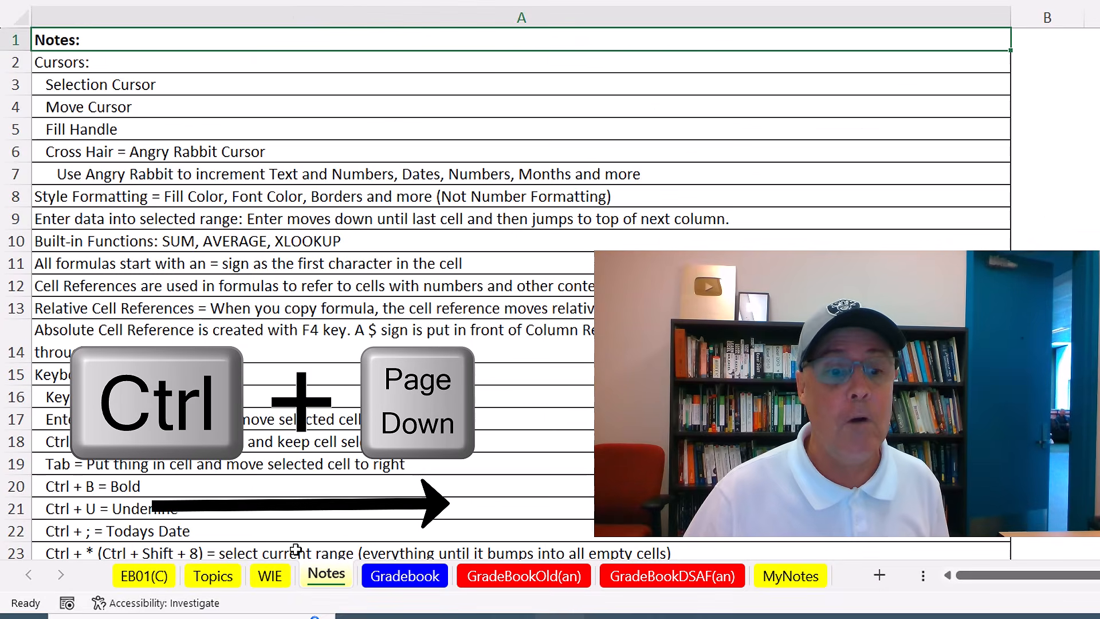
key("ctrl+Page_Down")
key("ctrl+Page_Down")
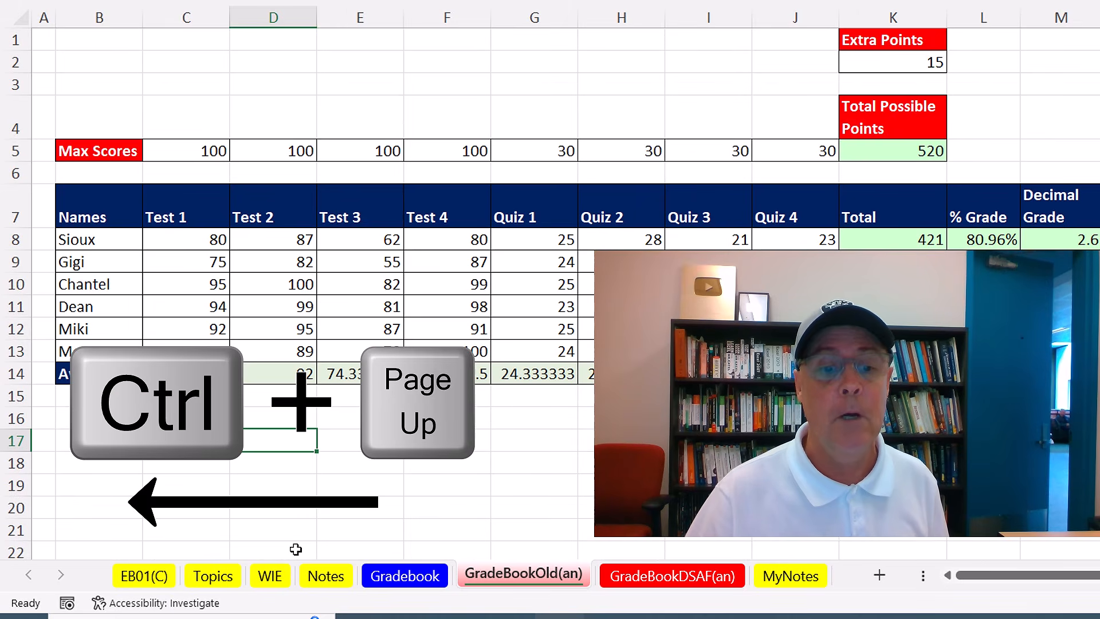
key("ctrl+Page_Up")
key("ctrl+Page_Up")
key("ctrl+Page_Up")
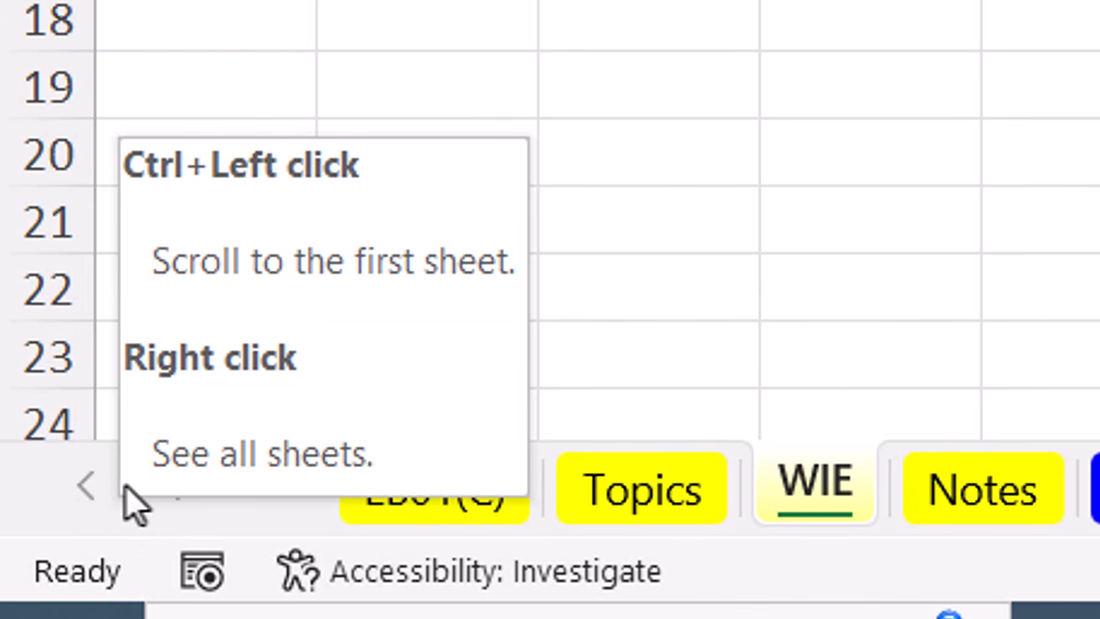
Bring up the list of all sheets and activate the GradeBookOld(an) worksheet from it
right_click(98, 488)
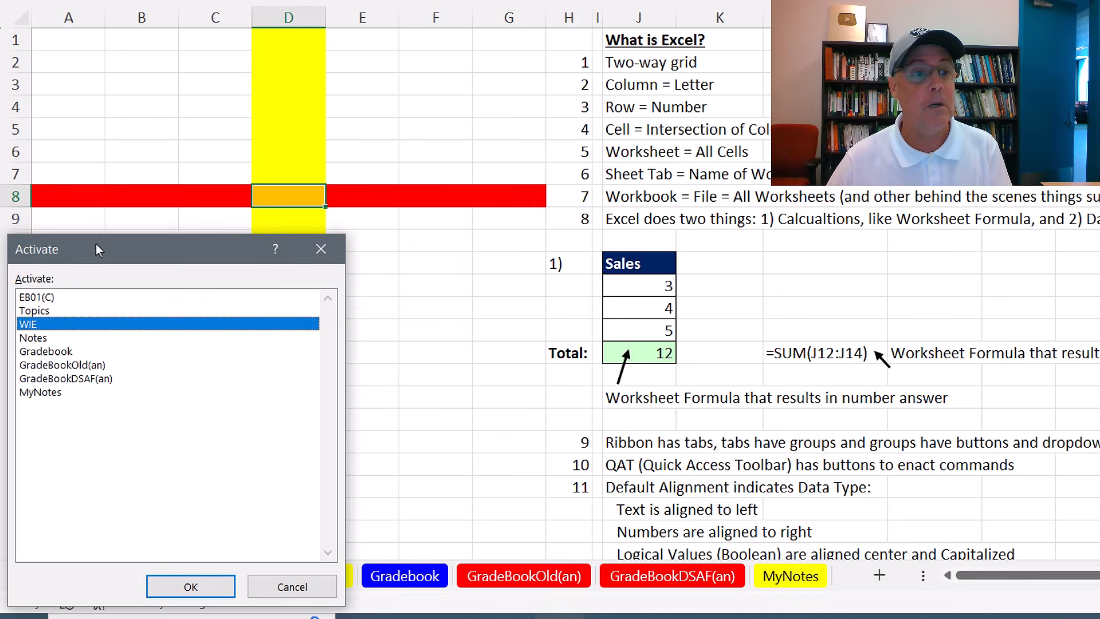
left_click_drag(222, 208, 479, 182)
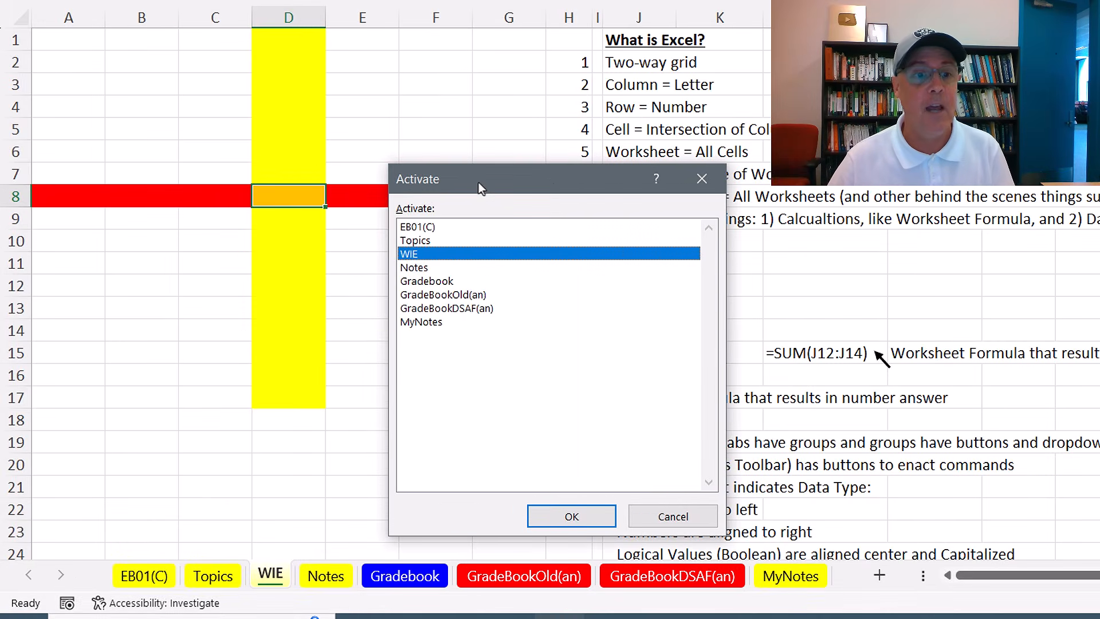
left_click(436, 295)
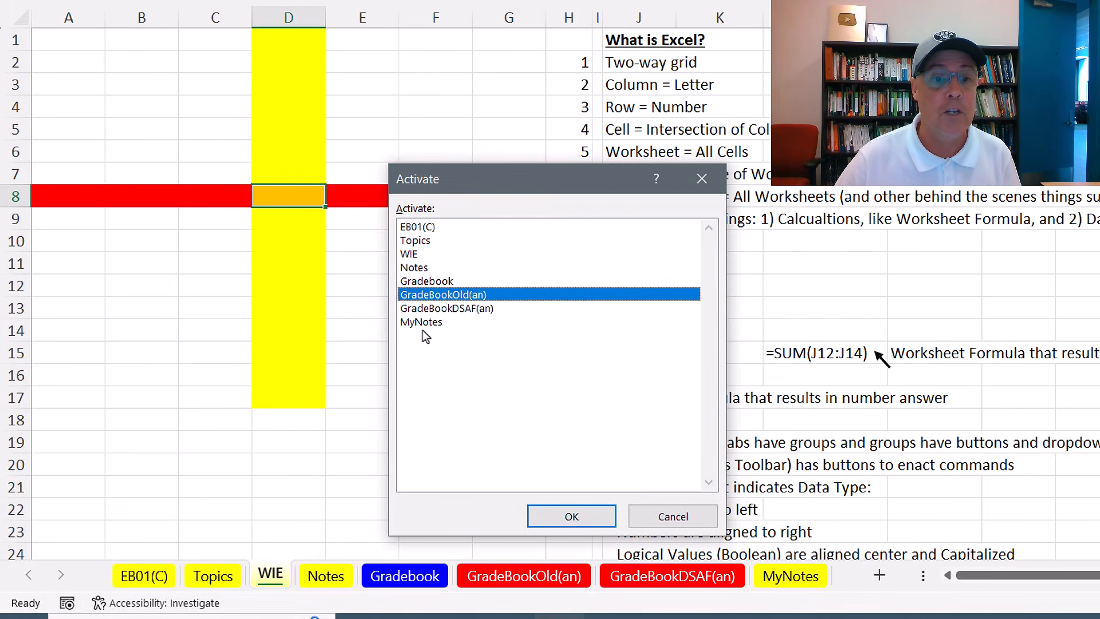
left_click(572, 519)
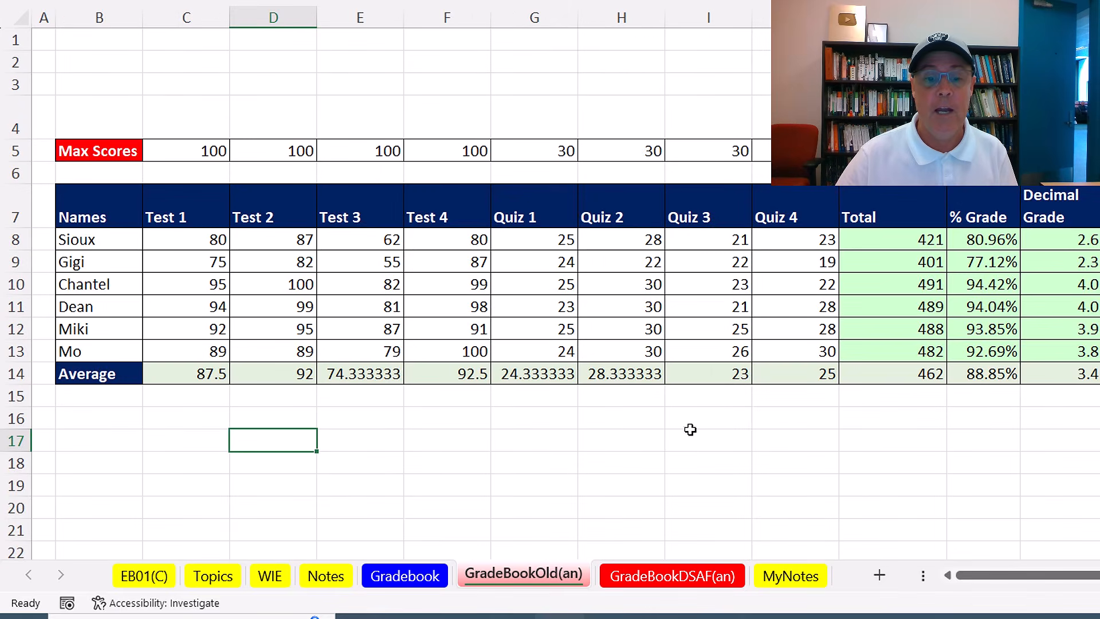
Return to the WIE worksheet by activating it from the list of all sheets
right_click(43, 580)
left_click(34, 324)
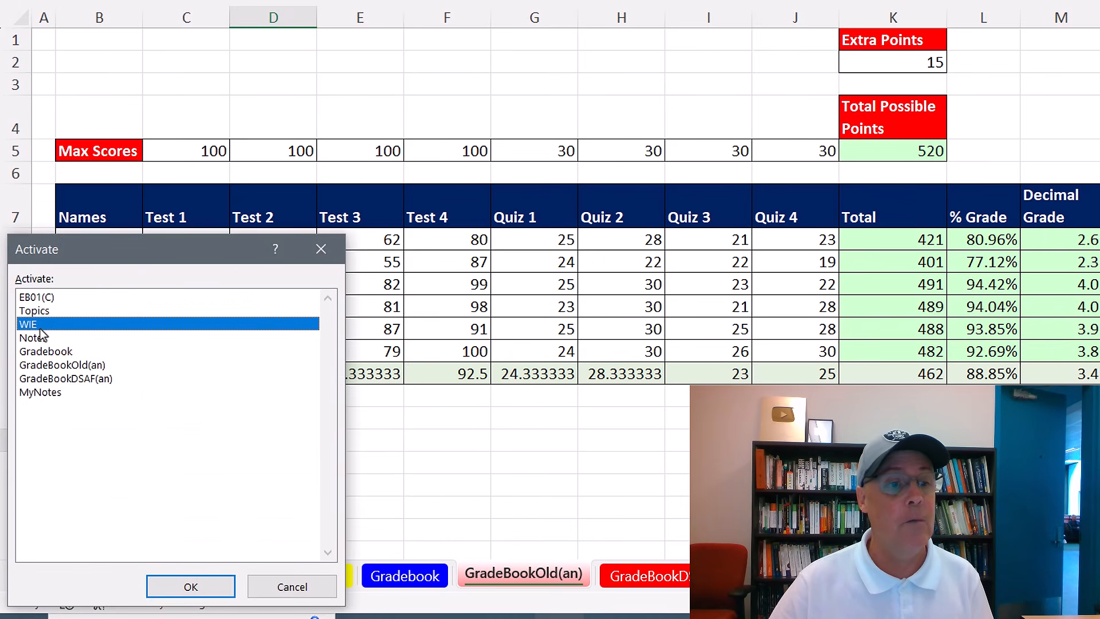
left_click(224, 587)
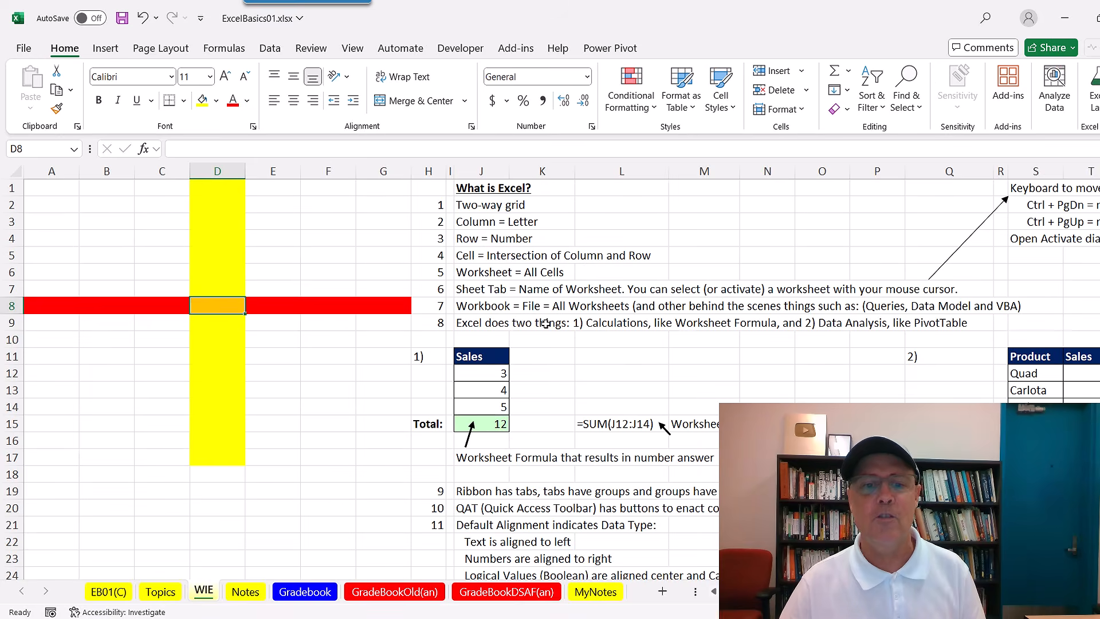
Beside the default alignment examples on WIE, enter the text Word in cell O27 and the number 43 in O28
scroll(560, 331, "down", 4)
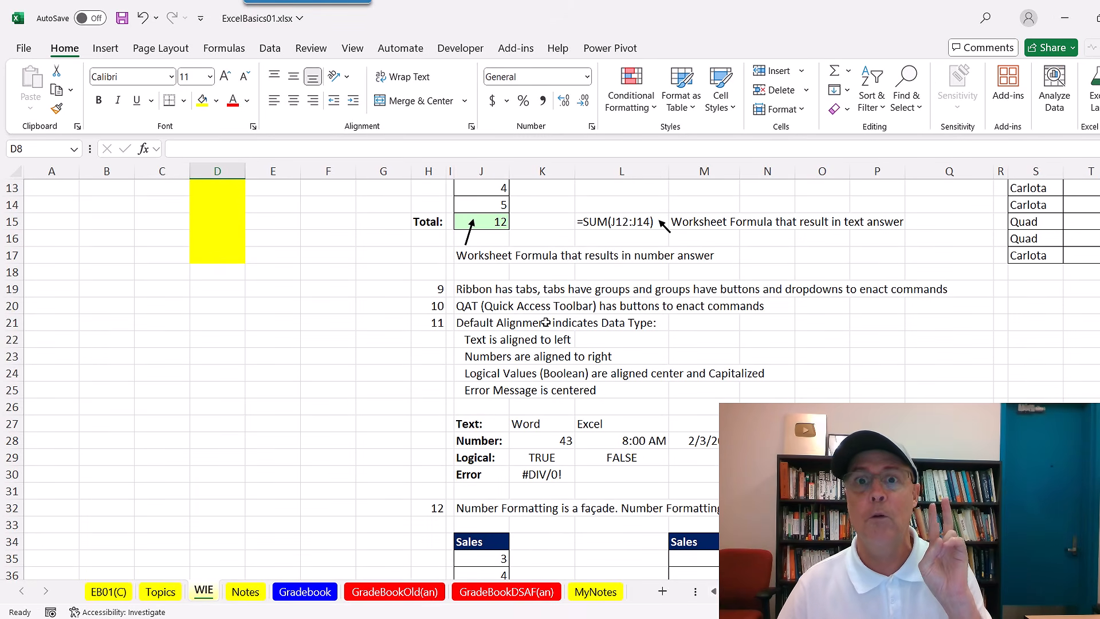
scroll(540, 328, "down", 1)
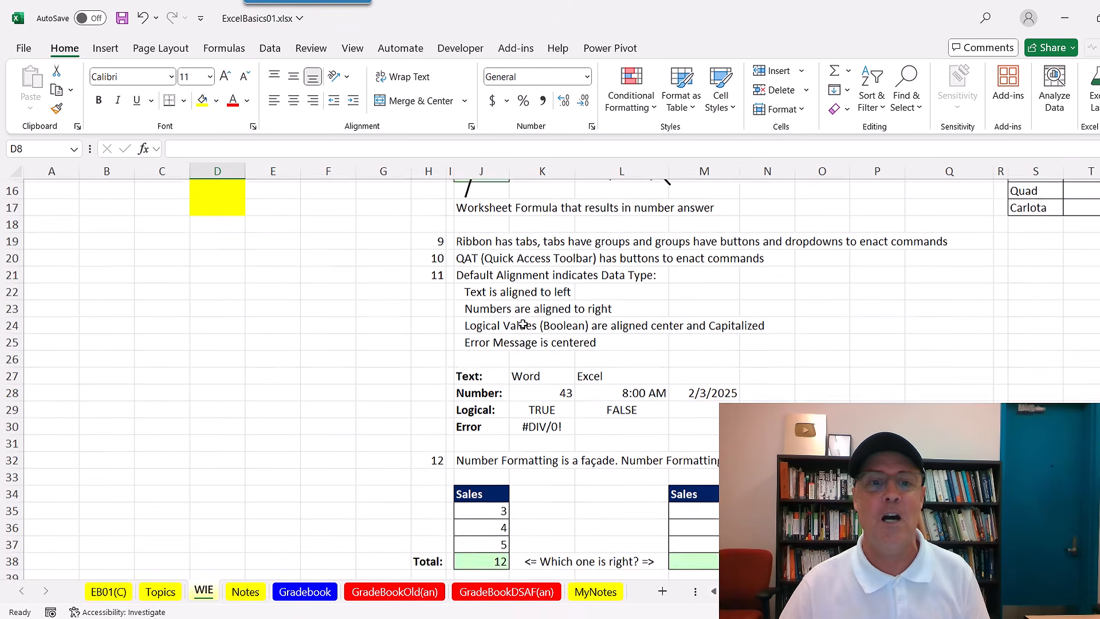
left_click(393, 278)
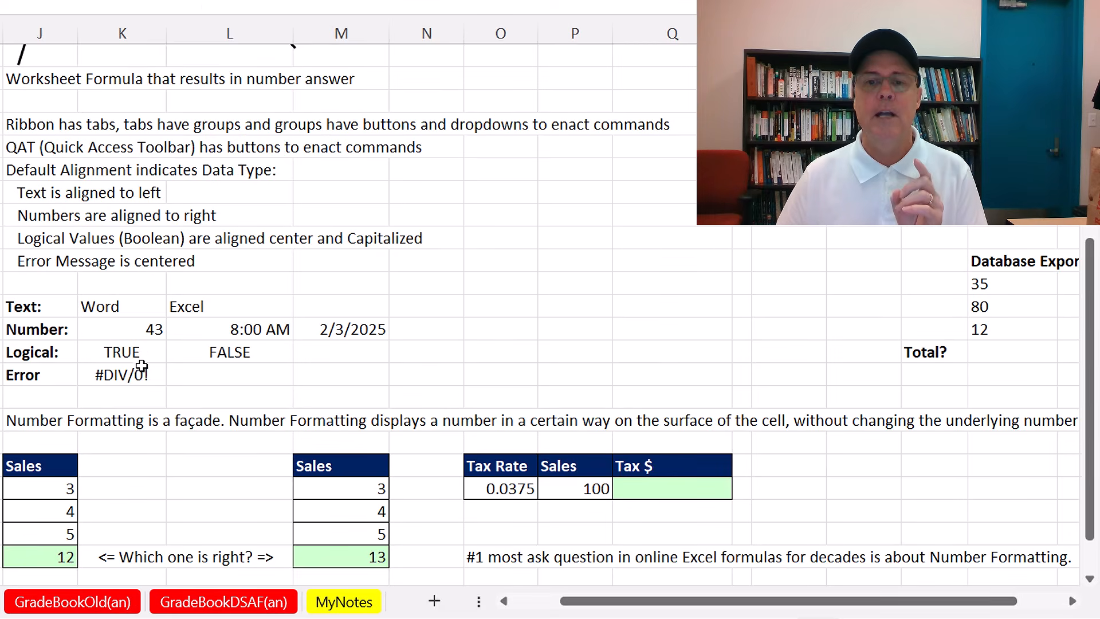
left_click(509, 298)
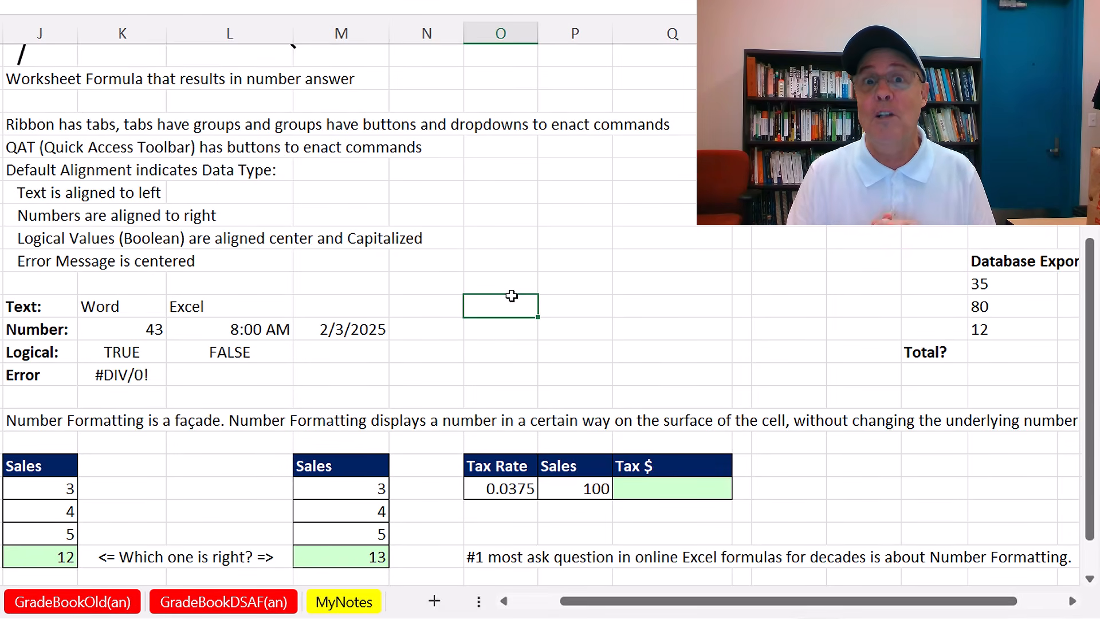
type("Wo")
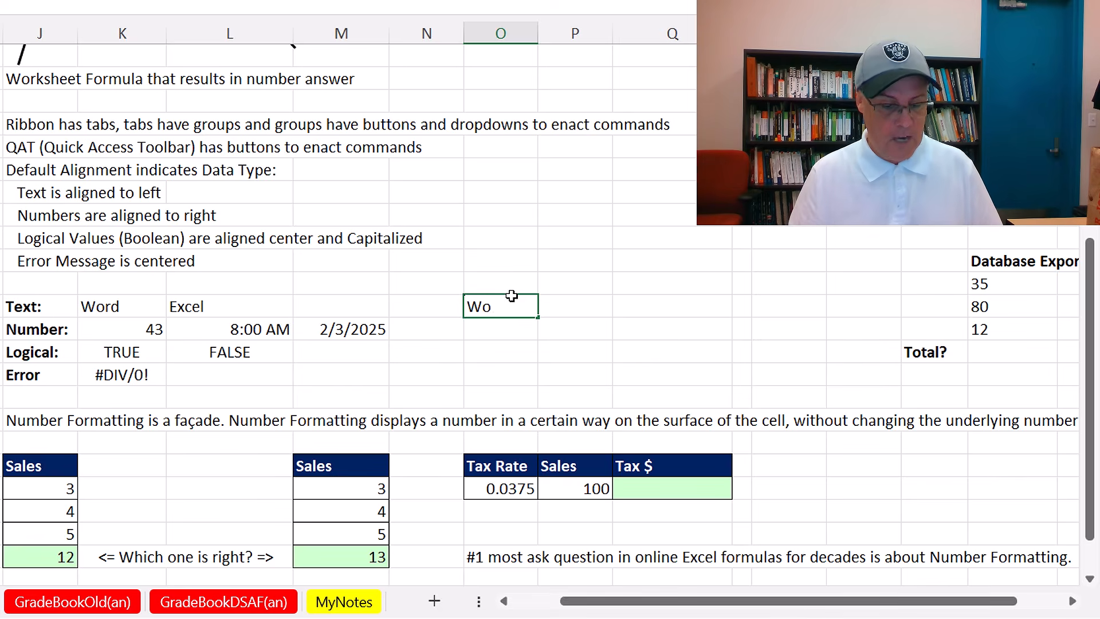
type("rd")
key("Return")
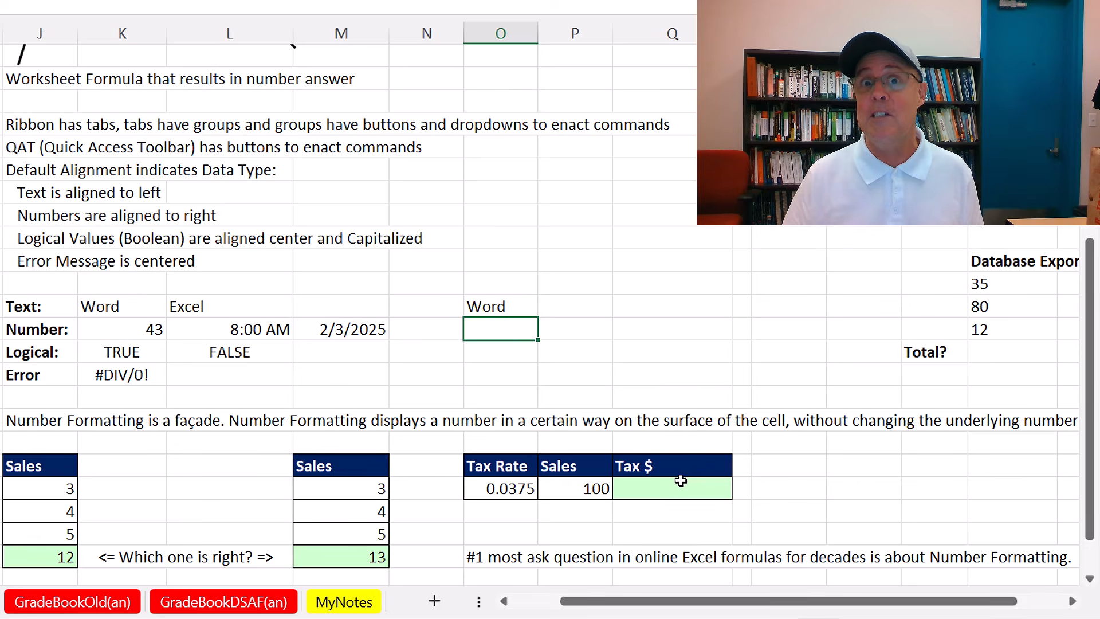
type("43")
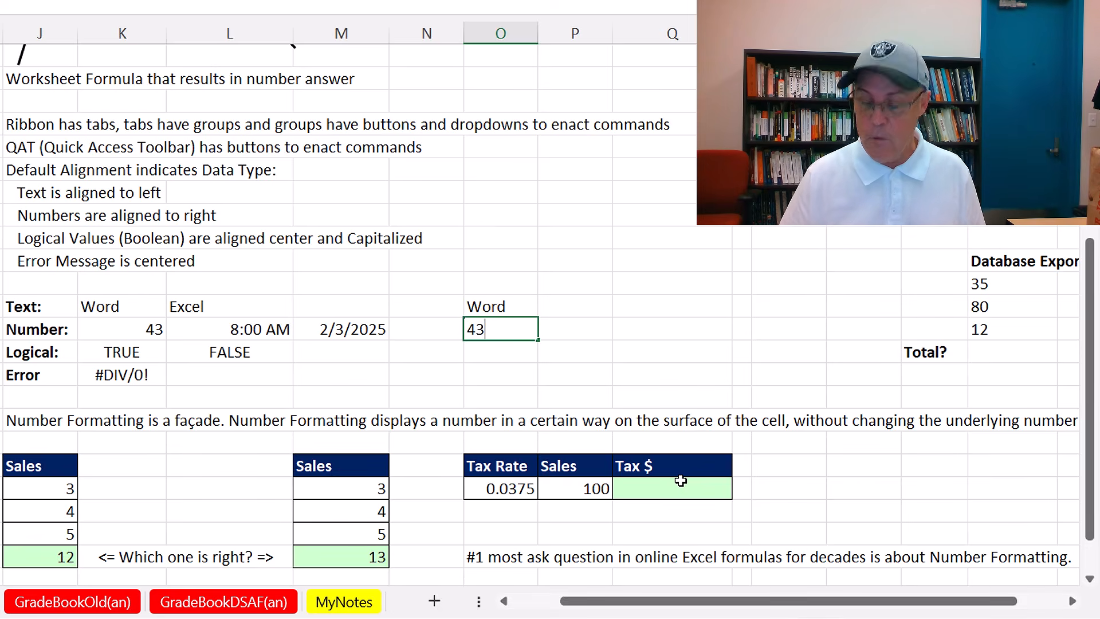
key("Return")
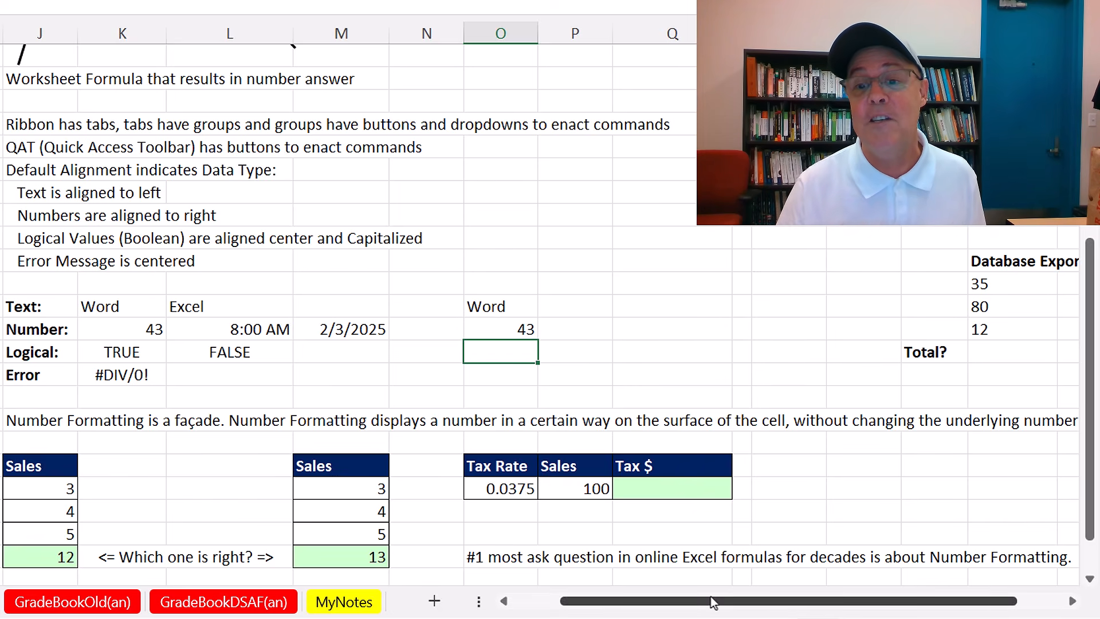
Enter 43..12 in cell O28, and correct the entry to 43.12 by removing the extra decimal point
left_click(511, 335)
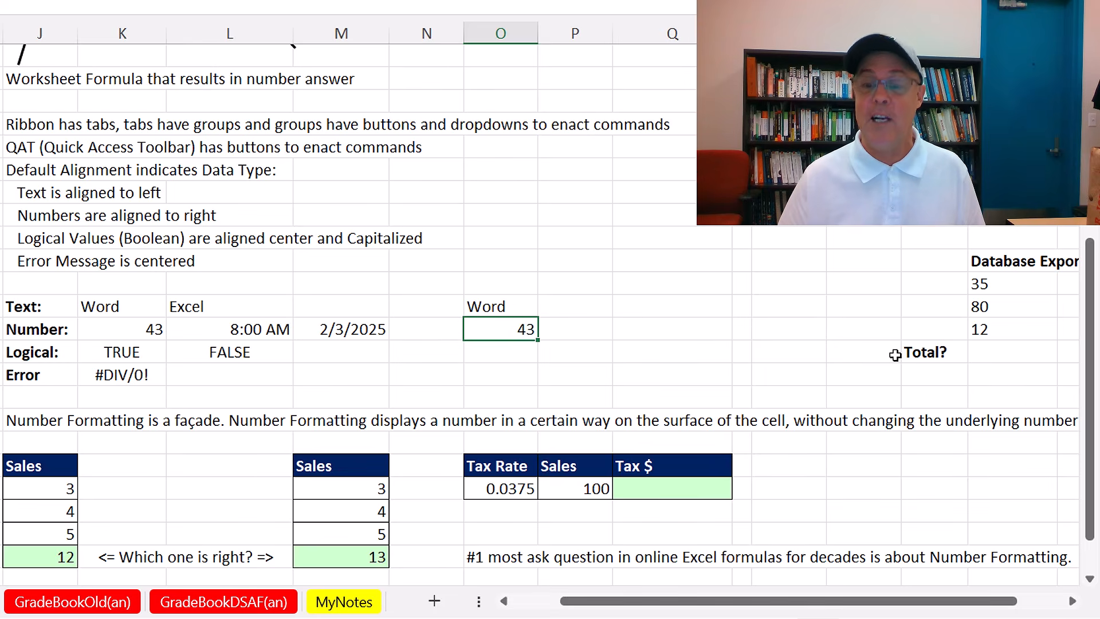
type("43..12")
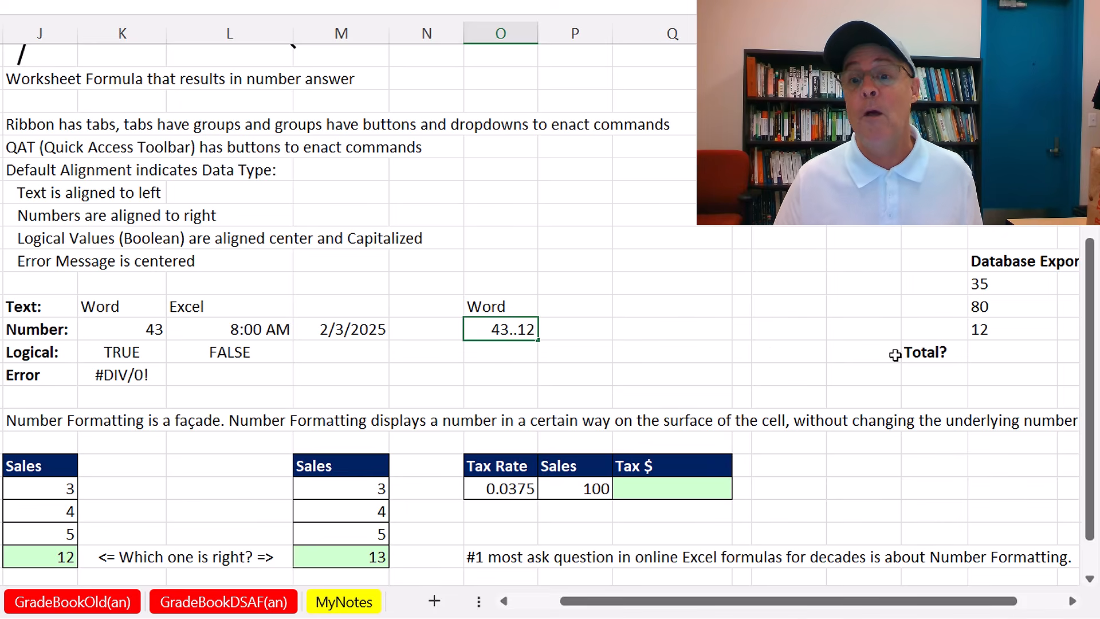
key("Return")
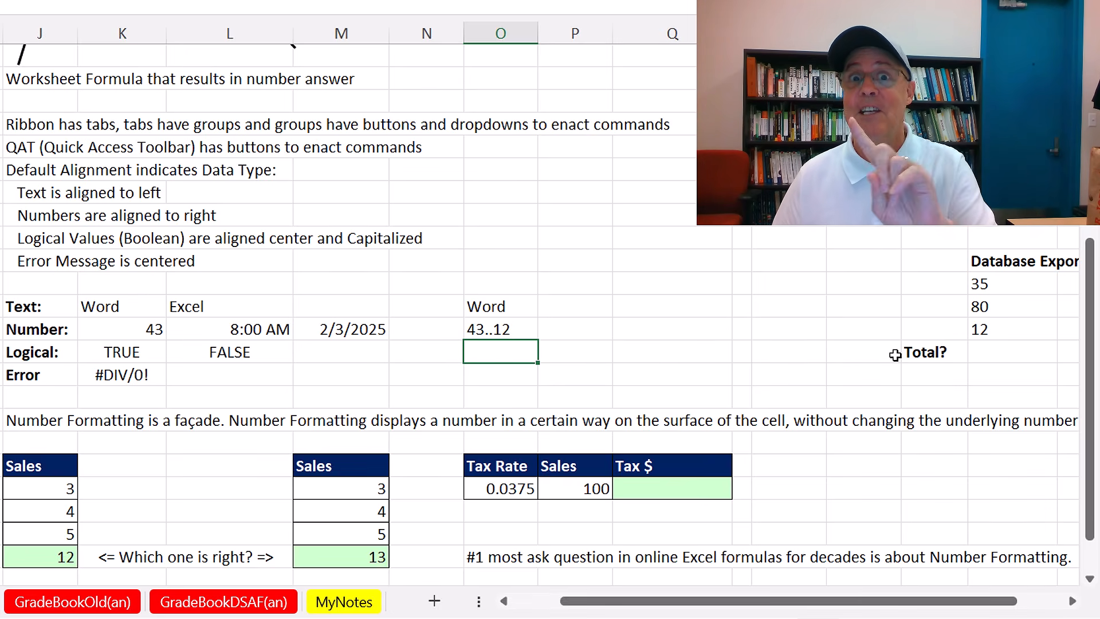
double_click(492, 327)
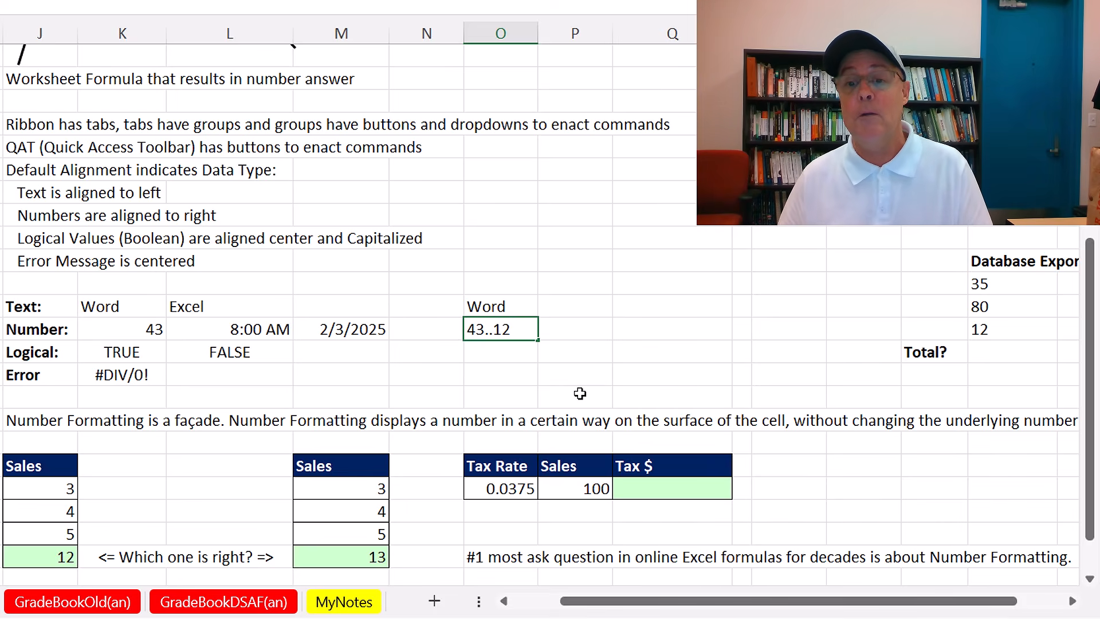
key("BackSpace")
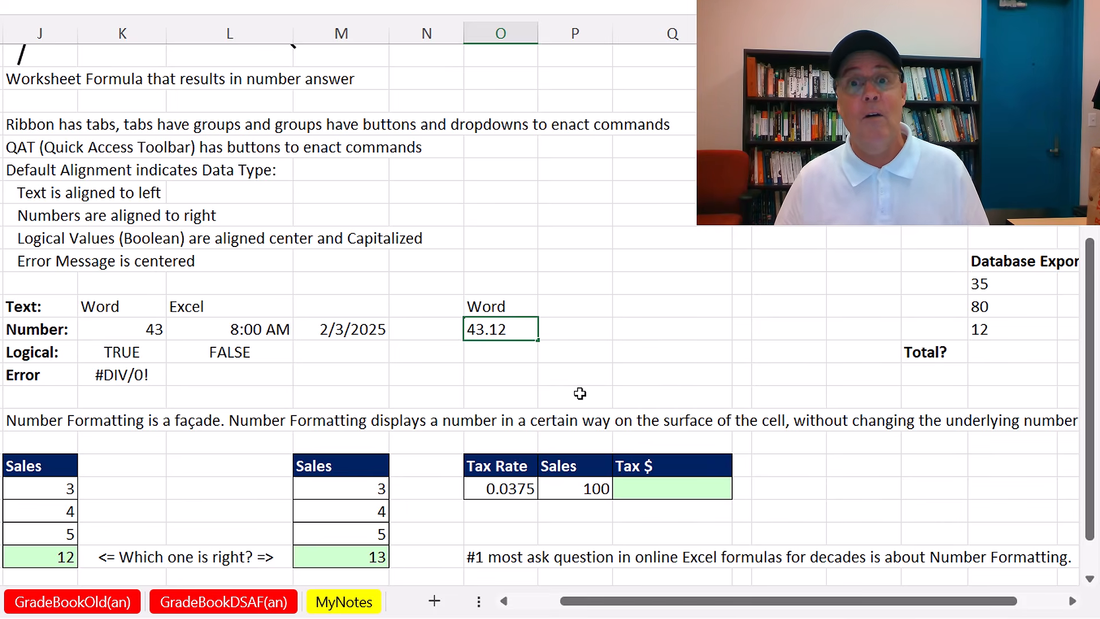
key("Return")
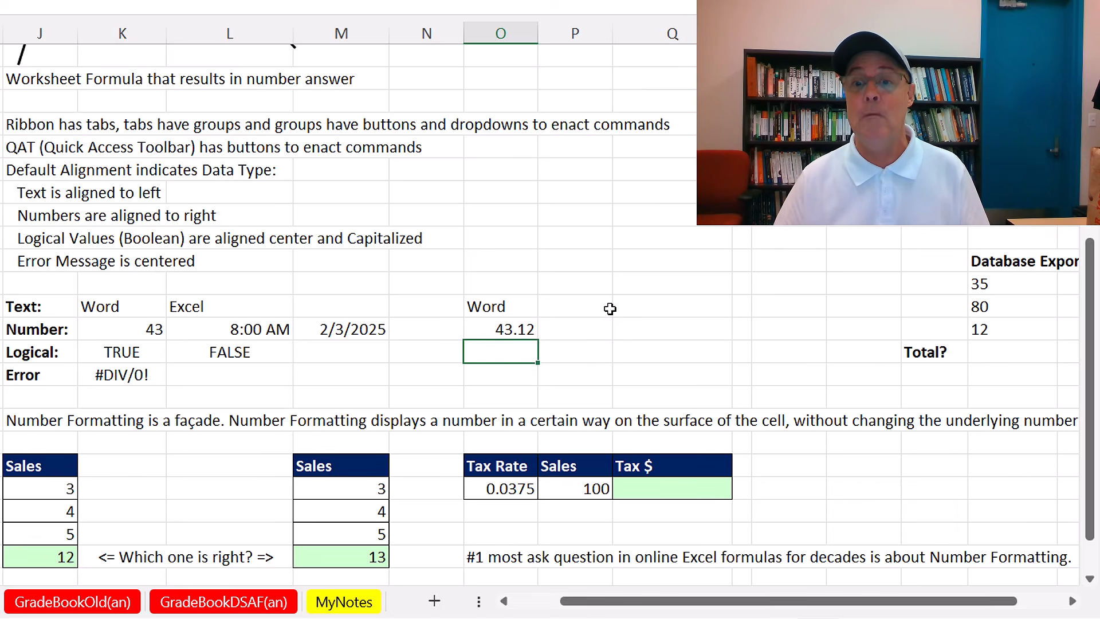
Enter the time 8am in cell P28, and correct it to 8 am by adding a space
left_click(598, 324)
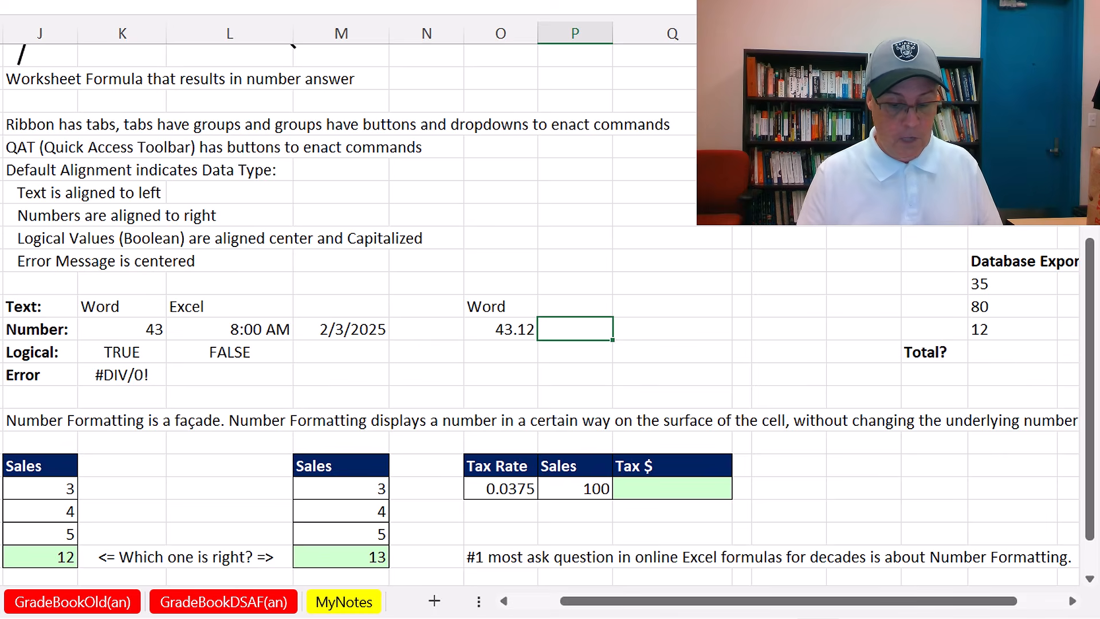
type("8am")
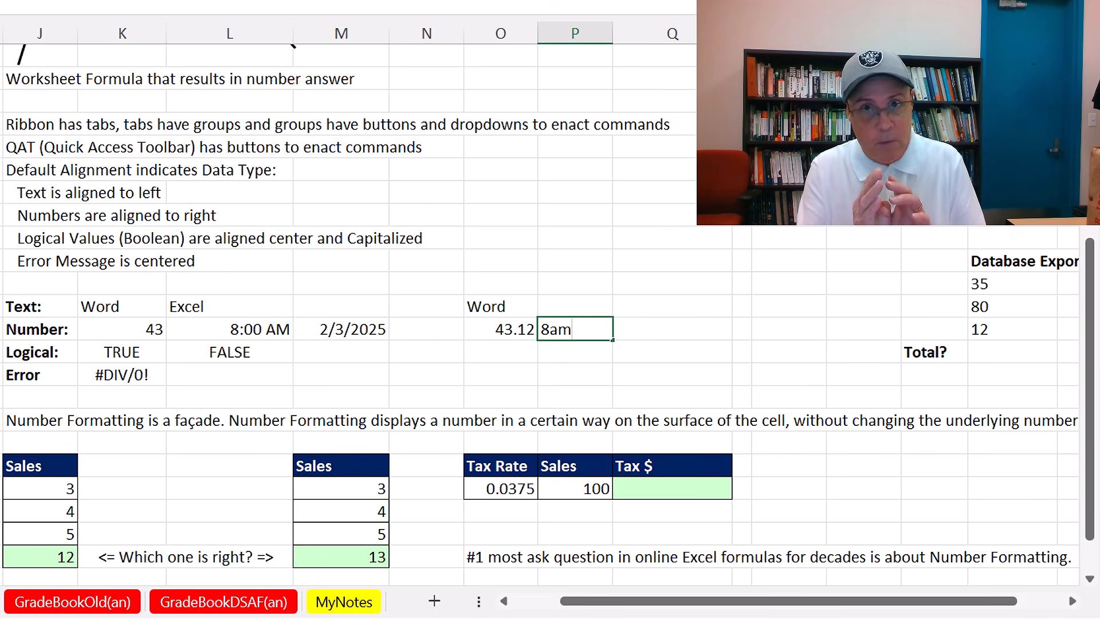
key("Return")
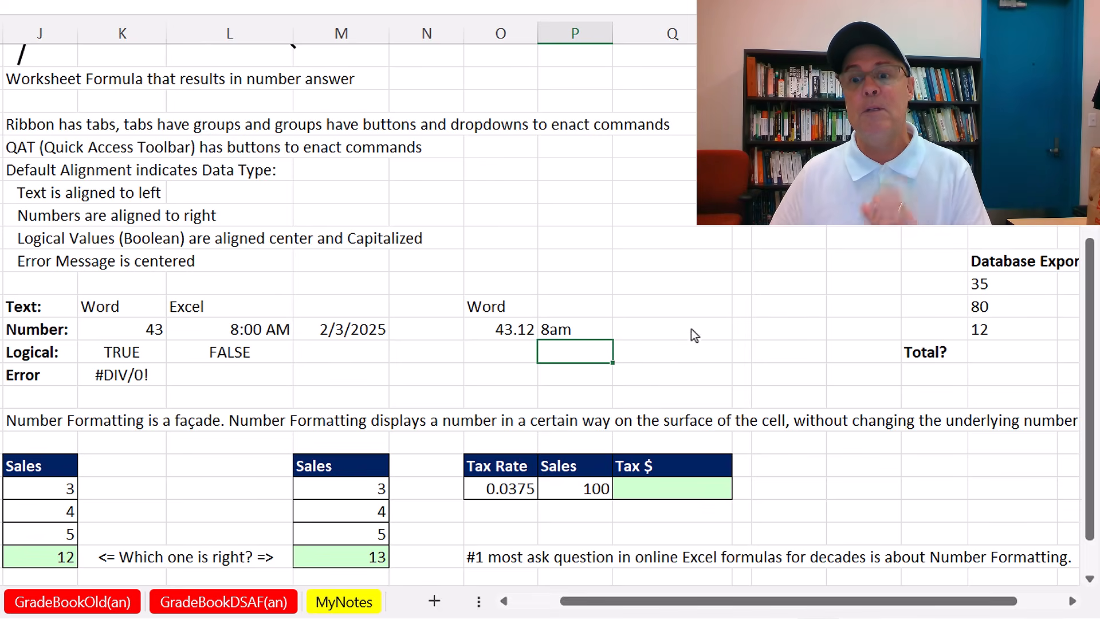
left_click(560, 330)
key("F2")
key("Left")
key("Left")
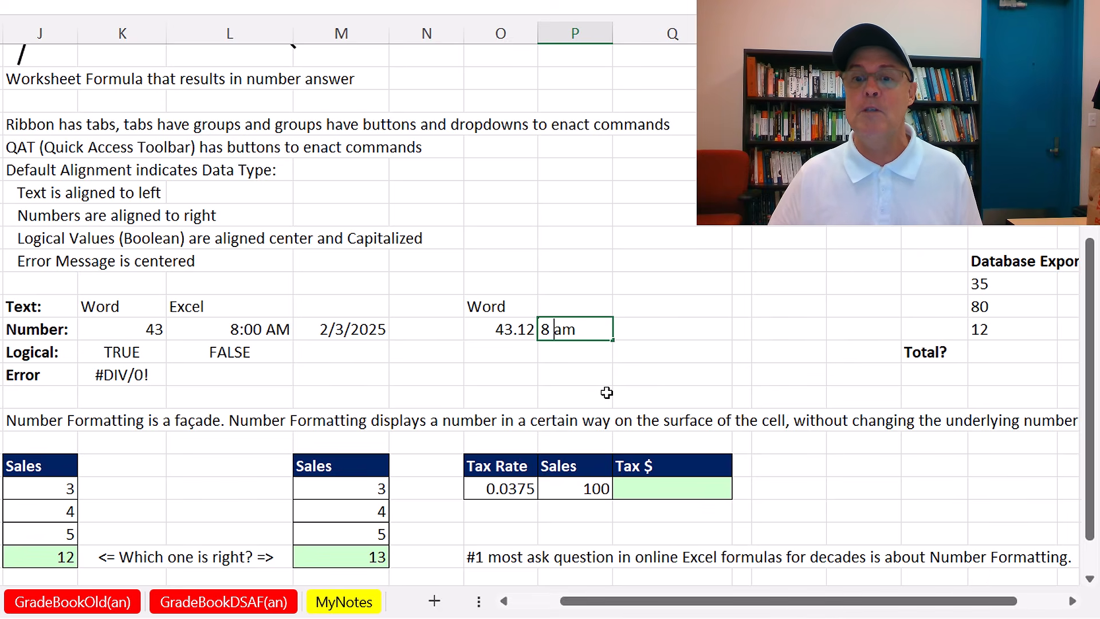
key("Tab")
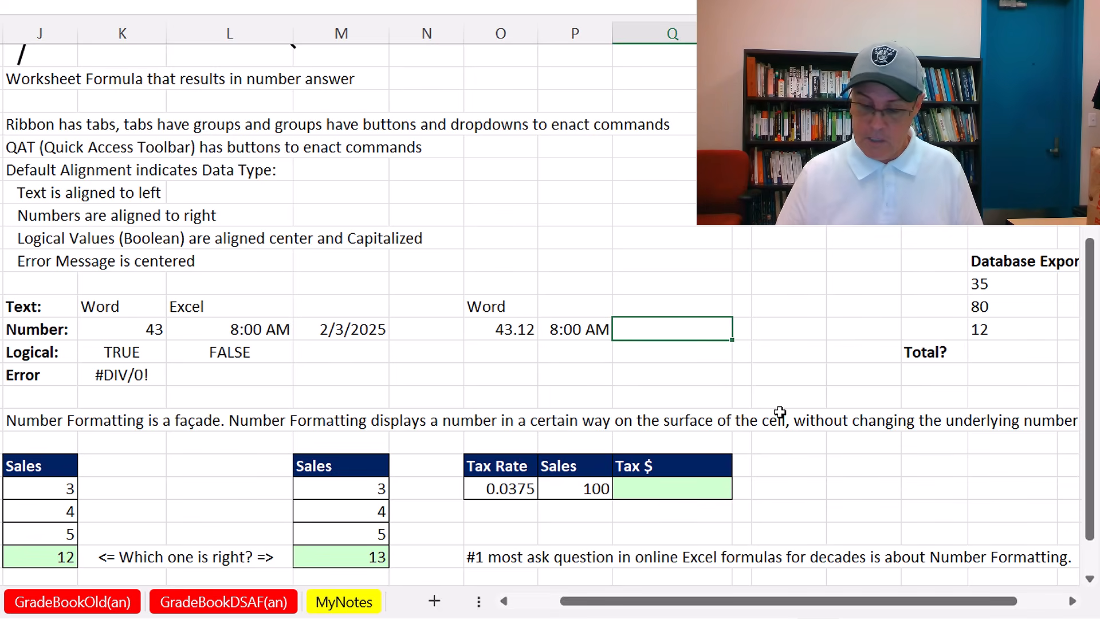
Enter the invalid date 12/32/2024 in cell Q28 to test its default alignment
type("12/32/2024")
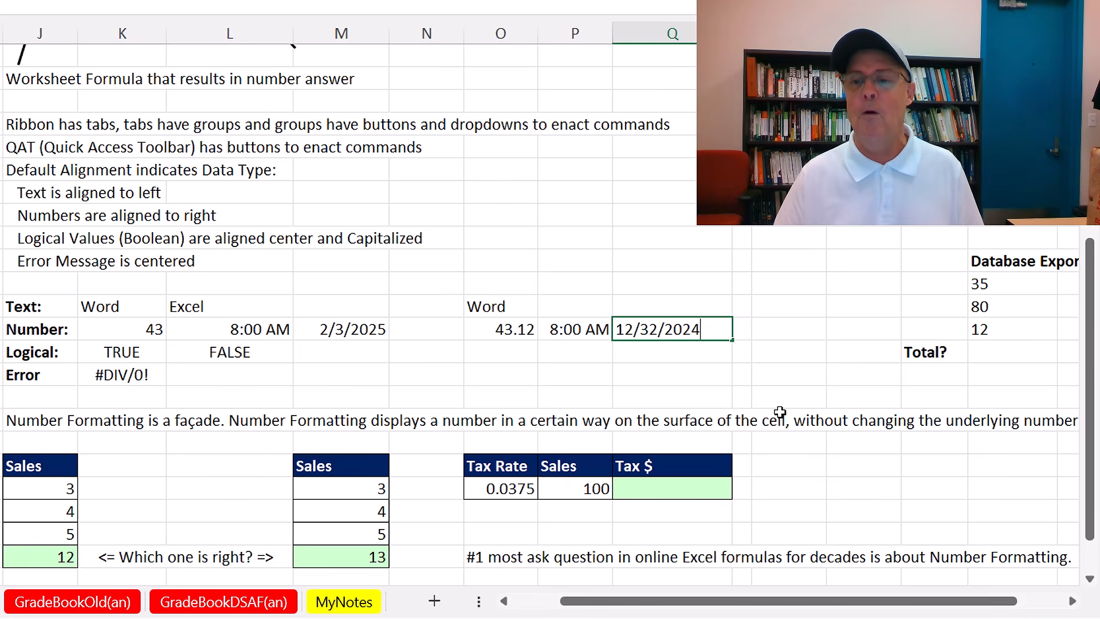
key("Return")
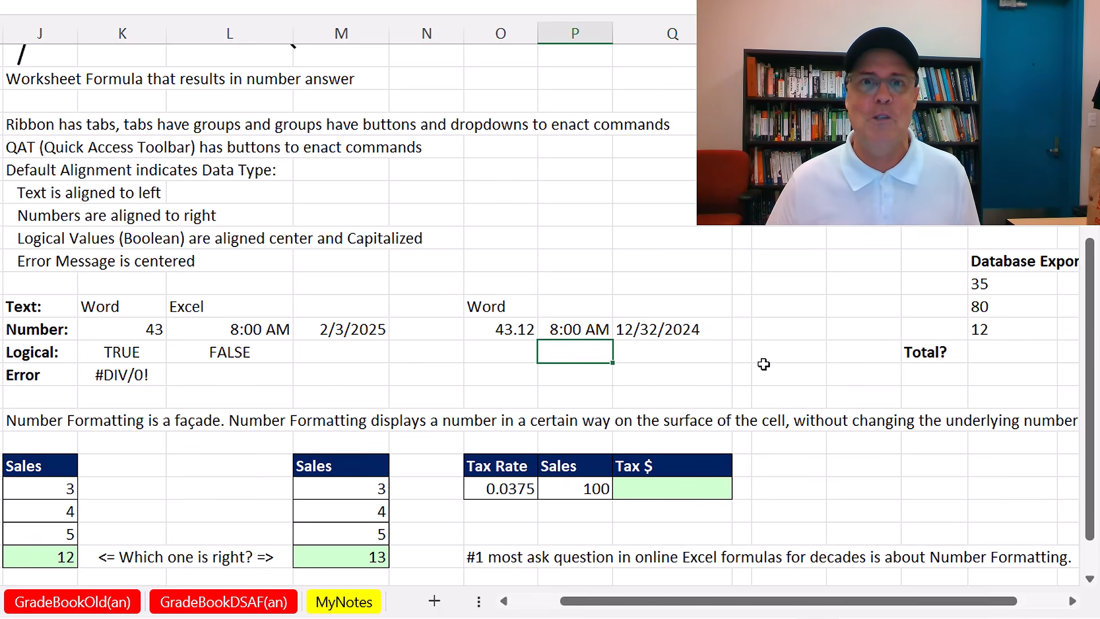
Correct the invalid date in cell Q28 to 12/31/2024
left_click(655, 326)
double_click(655, 327)
key("BackSpace")
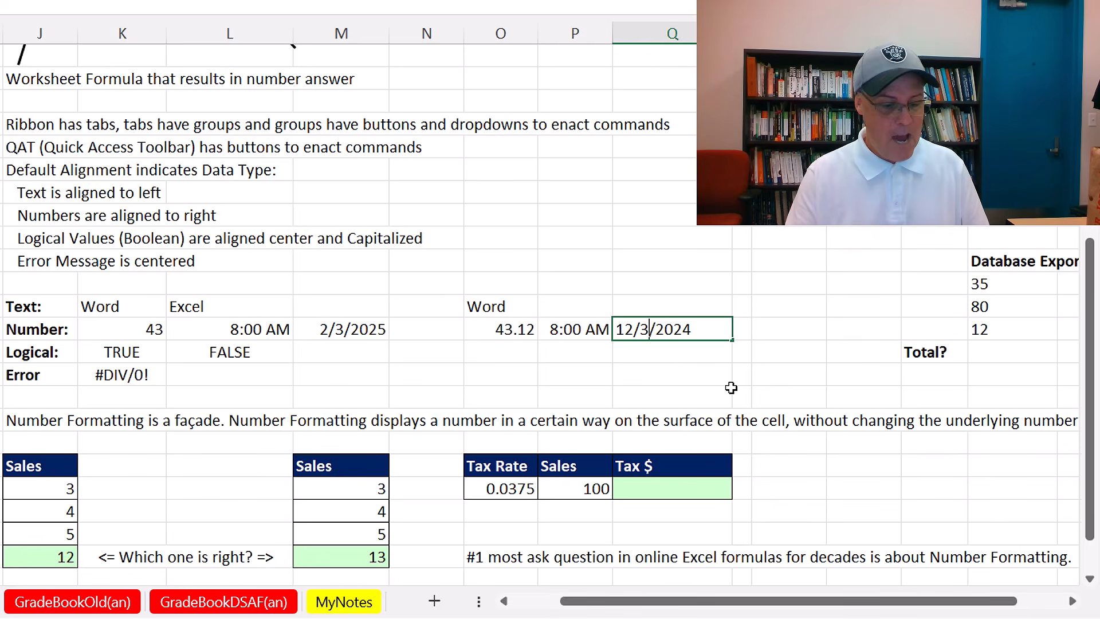
type("1")
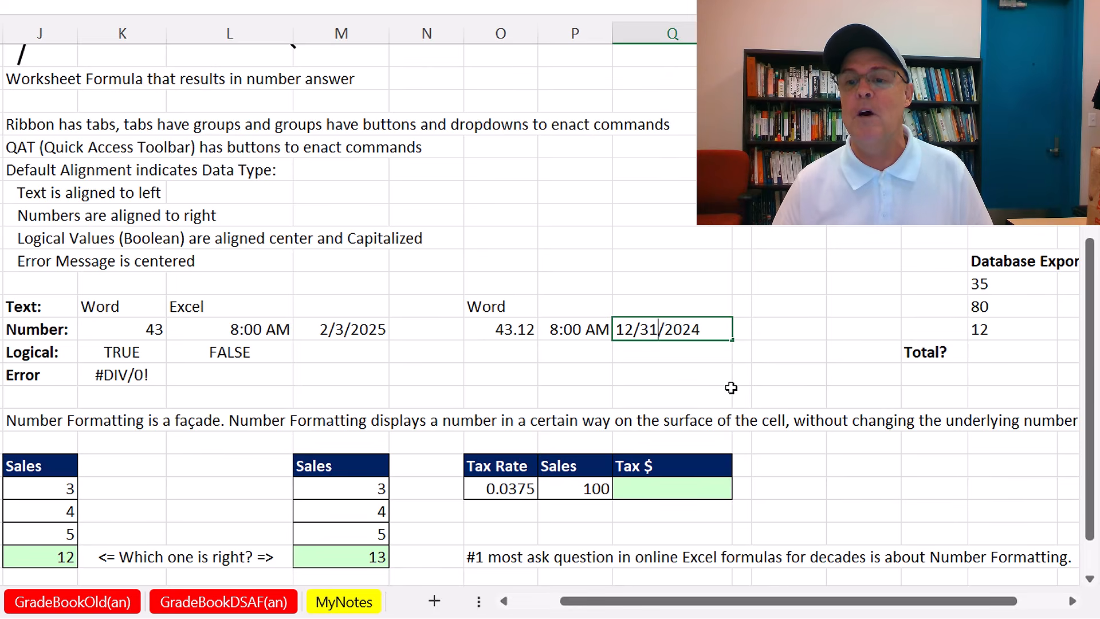
key("Return")
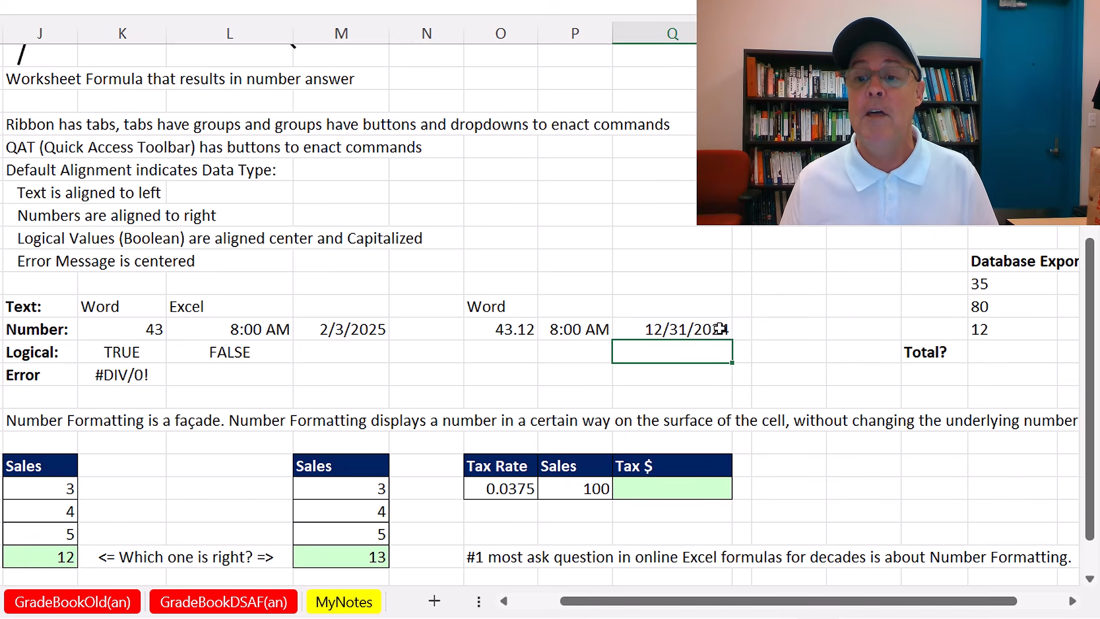
Total the Database Export values in cell V29 with AutoSum over the range V26:V28
left_click(1073, 602)
left_click(1072, 602)
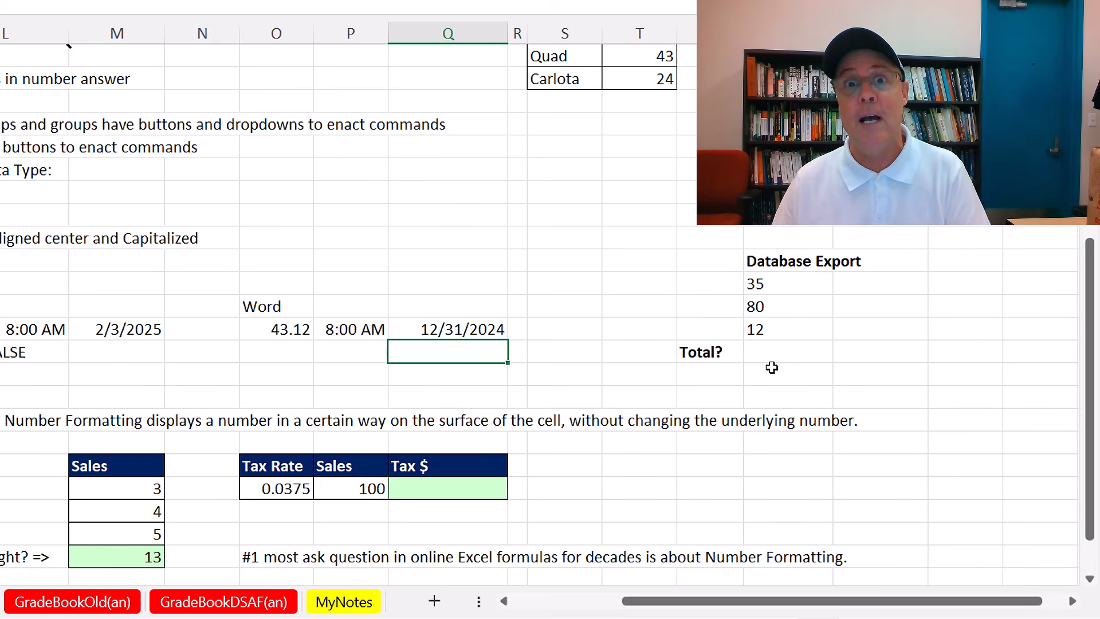
left_click(782, 349)
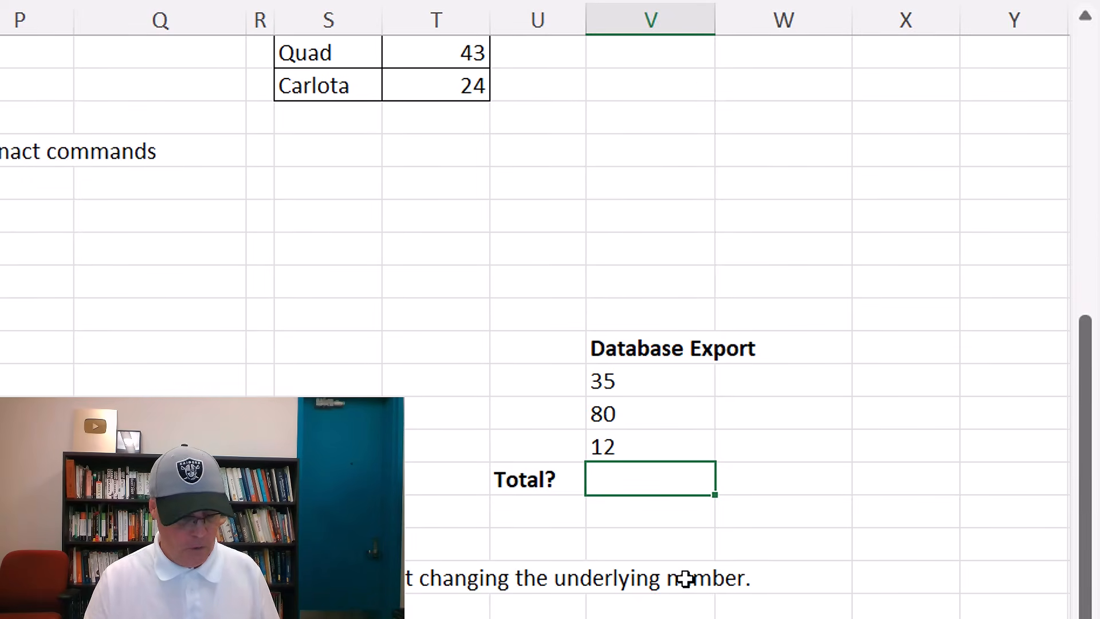
key("alt+equal")
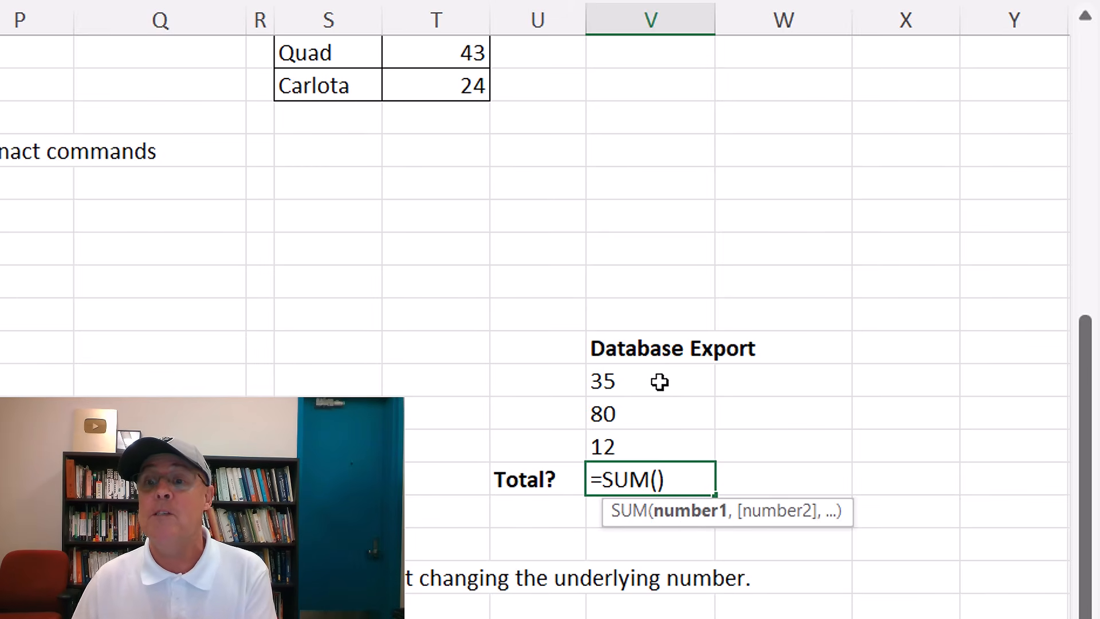
left_click_drag(646, 382, 644, 443)
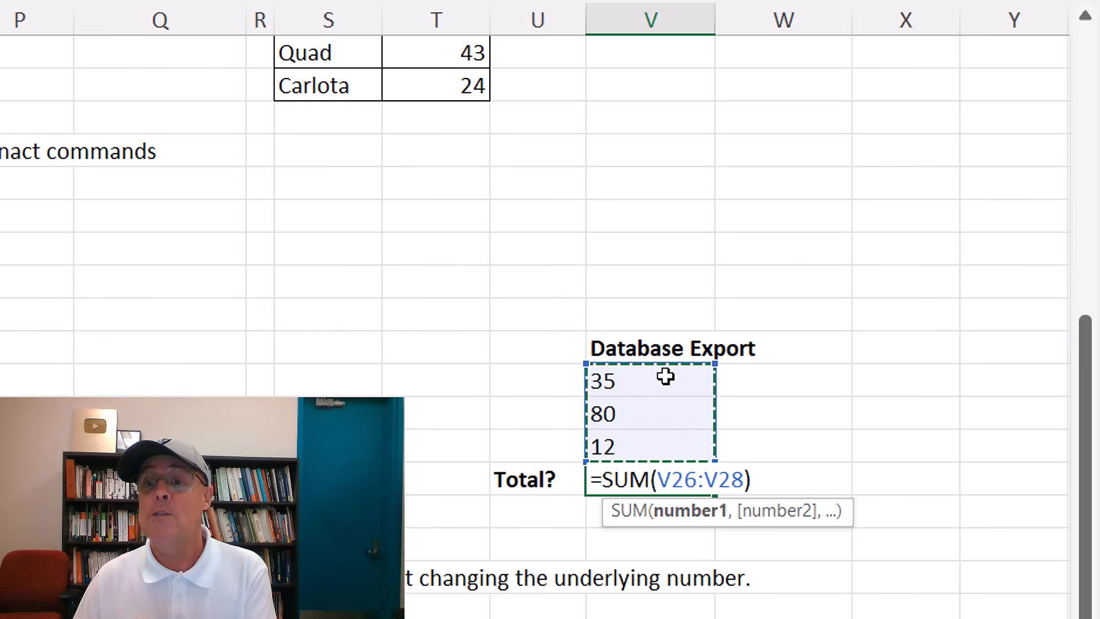
left_click_drag(780, 387, 897, 444)
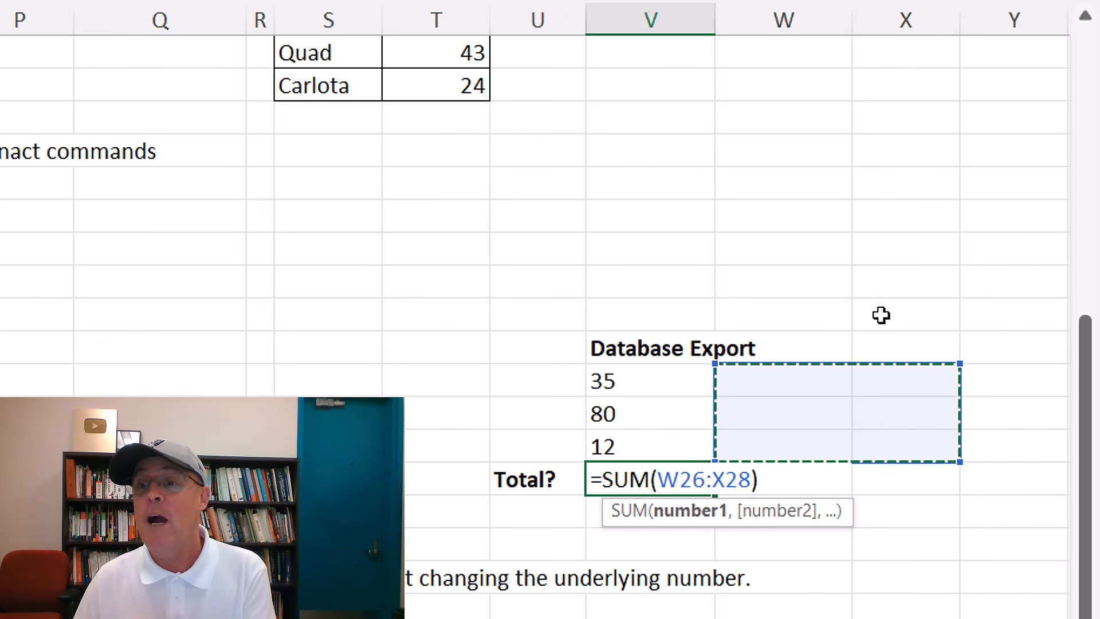
left_click_drag(886, 282, 906, 412)
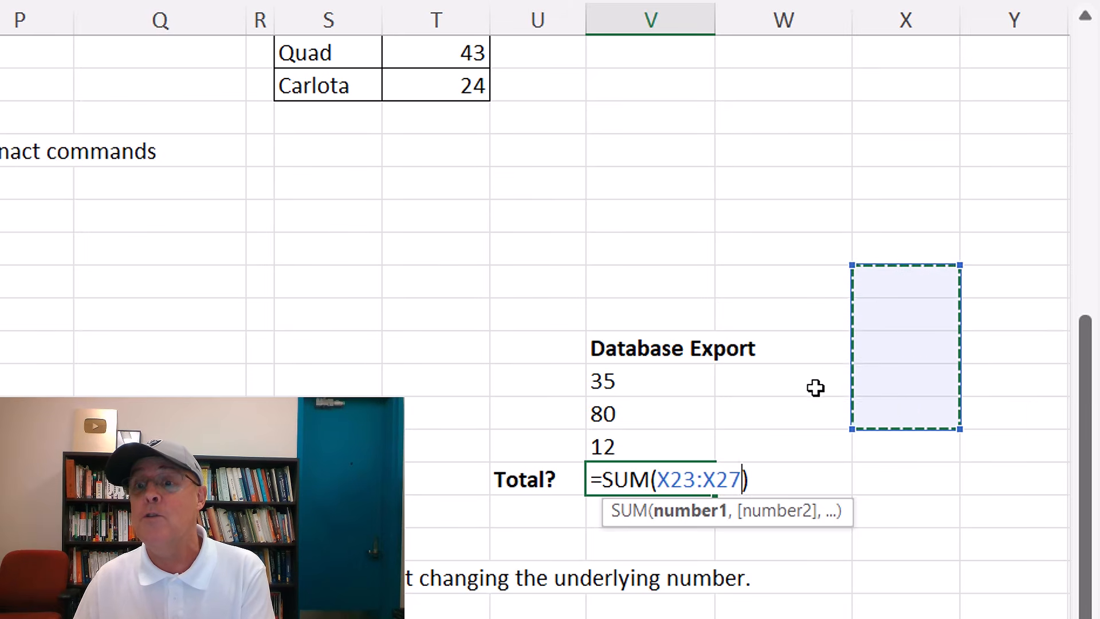
left_click(624, 383)
left_click_drag(624, 383, 634, 447)
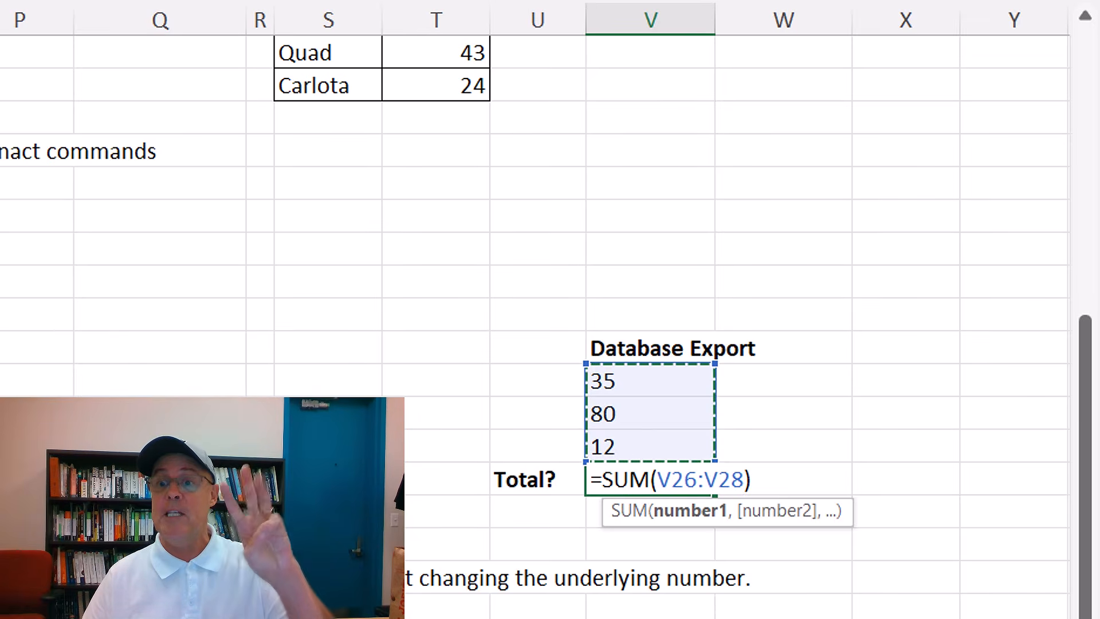
key("Return")
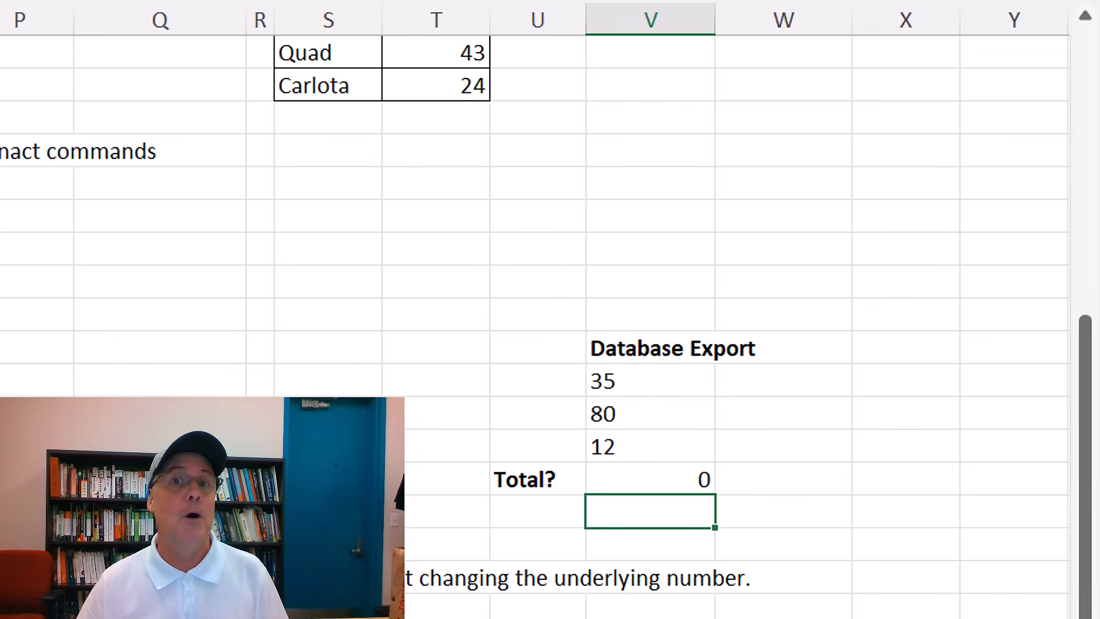
Check which cells the SUM formula in the Database Export total V29 refers to, leaving the formula as it is
left_click(675, 480)
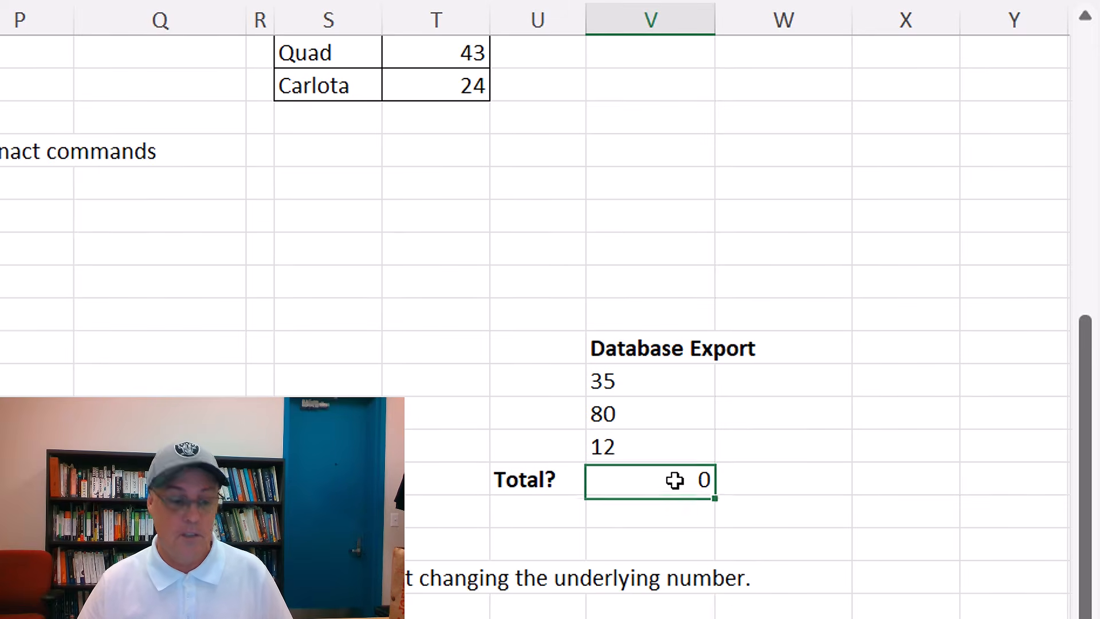
key("F2")
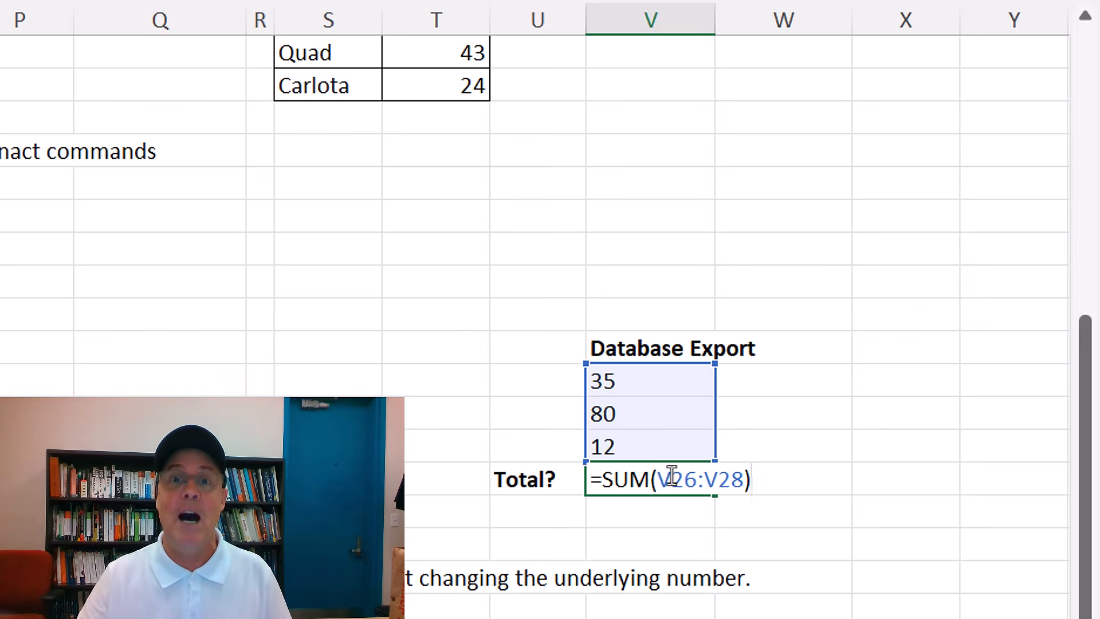
key("ctrl+Return")
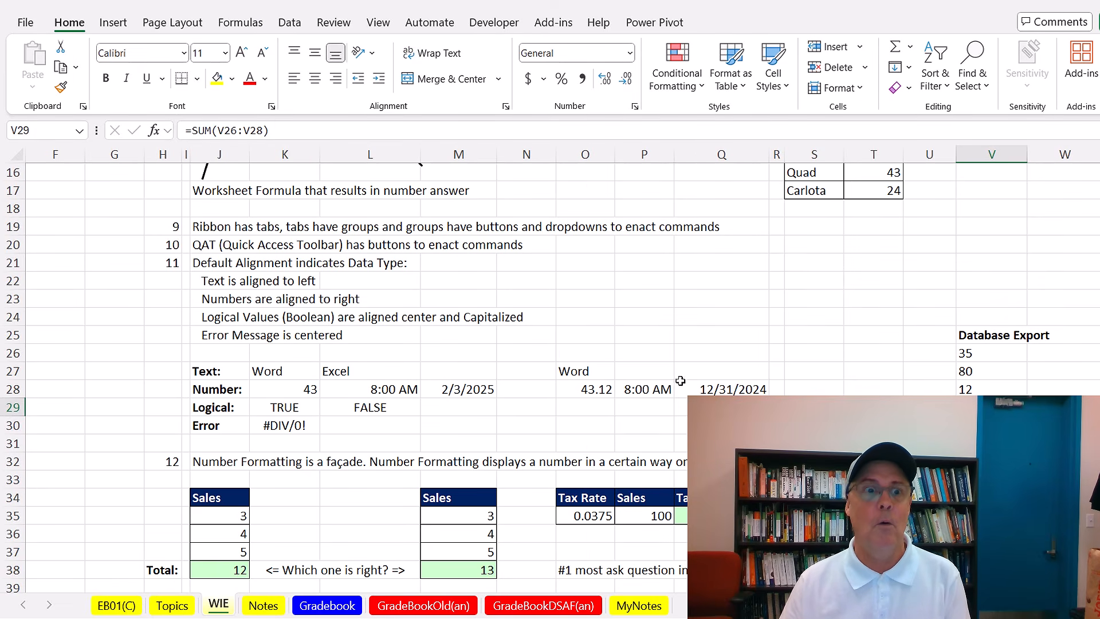
Examine the list of available number formats without applying one, near the Number Formatting notes in row 32
scroll(348, 380, "down", 1)
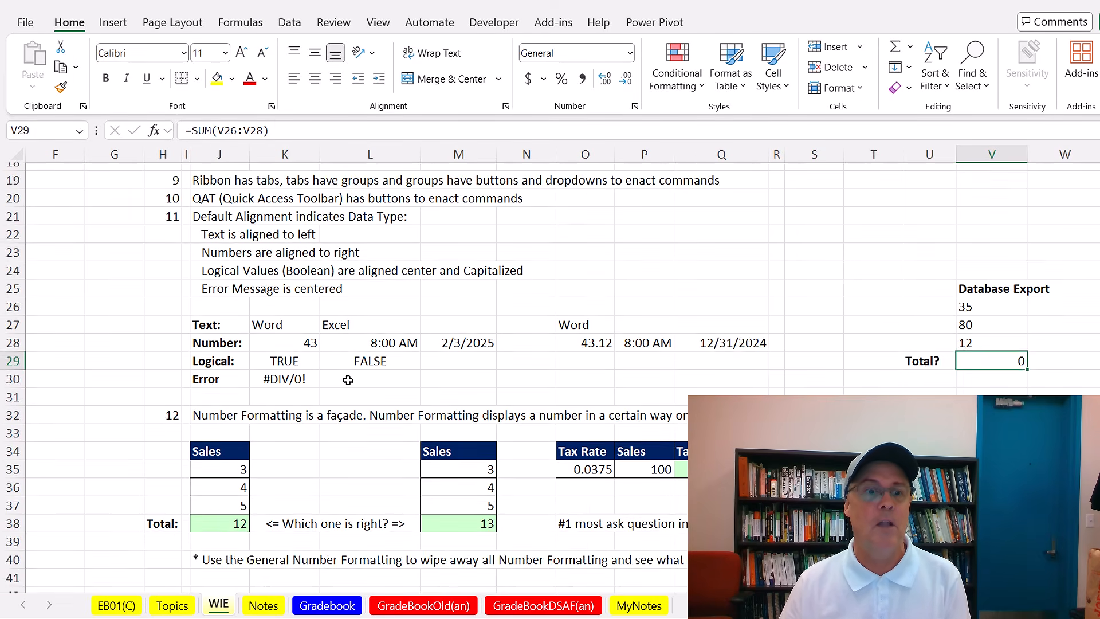
scroll(348, 380, "down", 1)
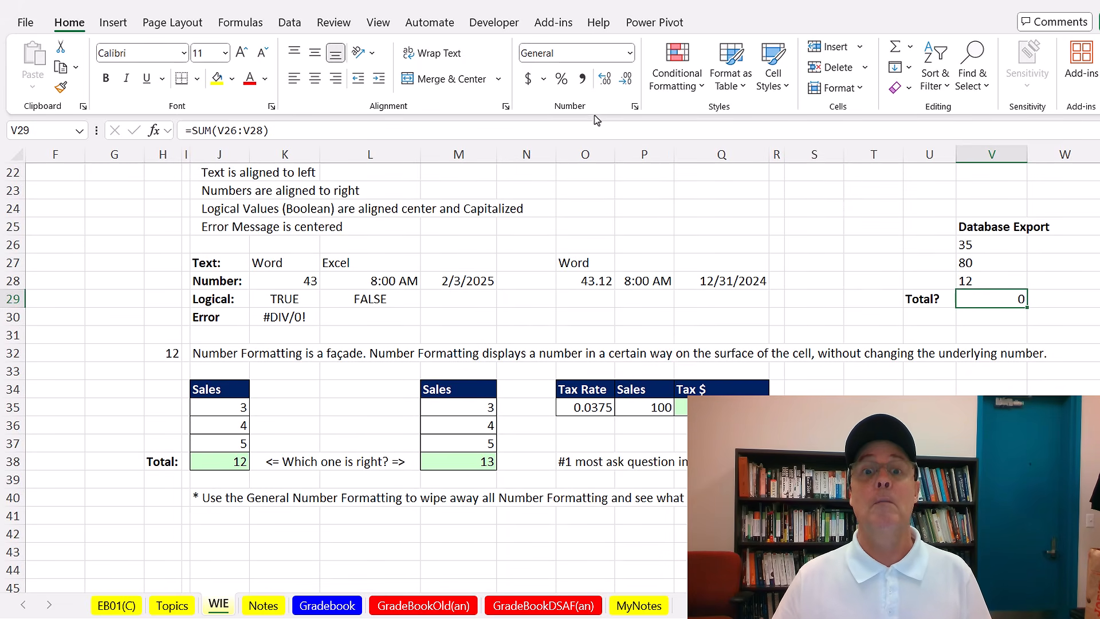
left_click(630, 54)
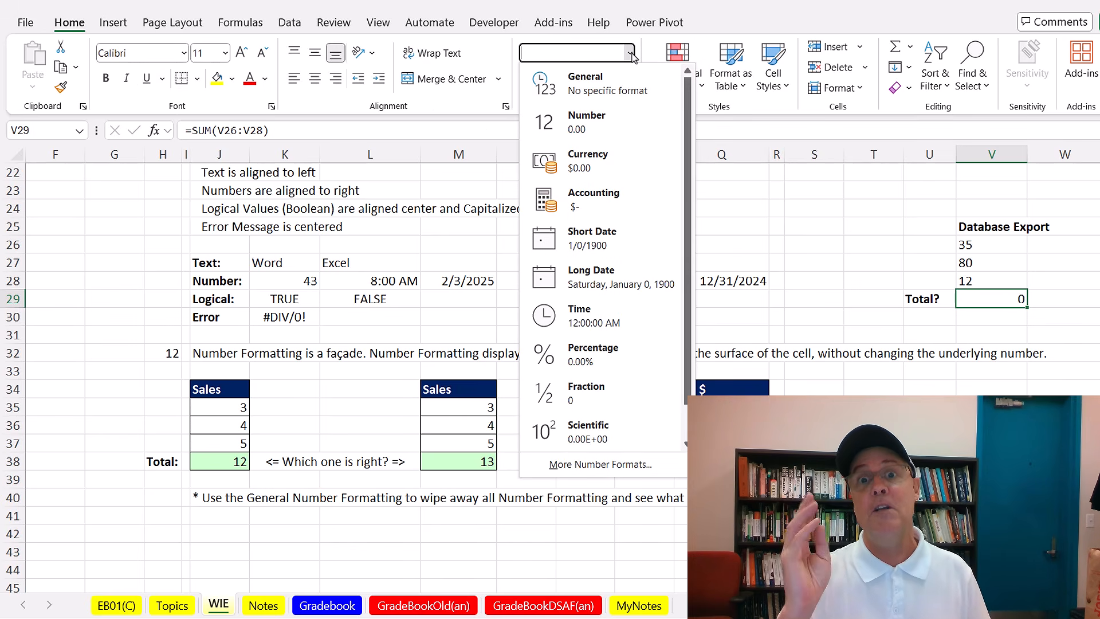
left_click(631, 53)
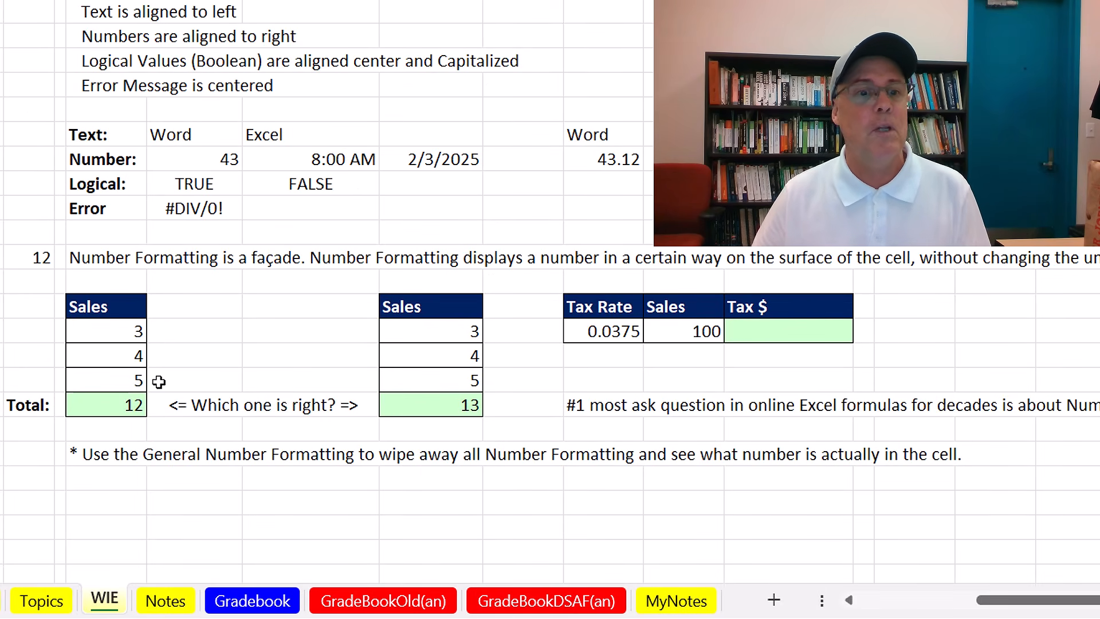
Compare the SUM formulas and their ranges in the two Sales totals, J38 and M38, without editing them
left_click(134, 408)
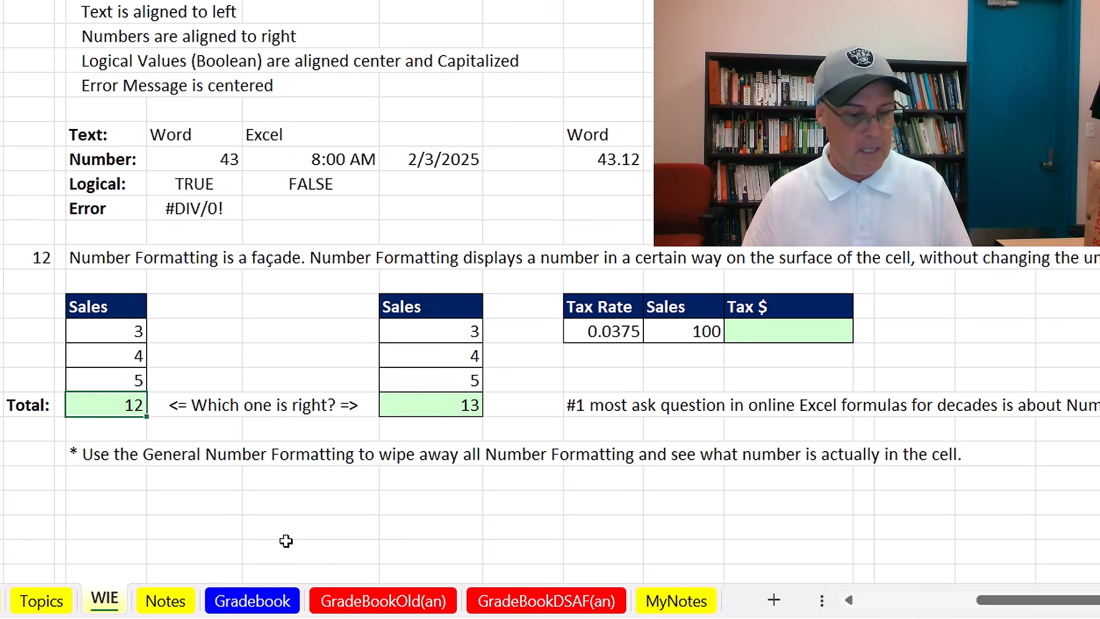
key("F2")
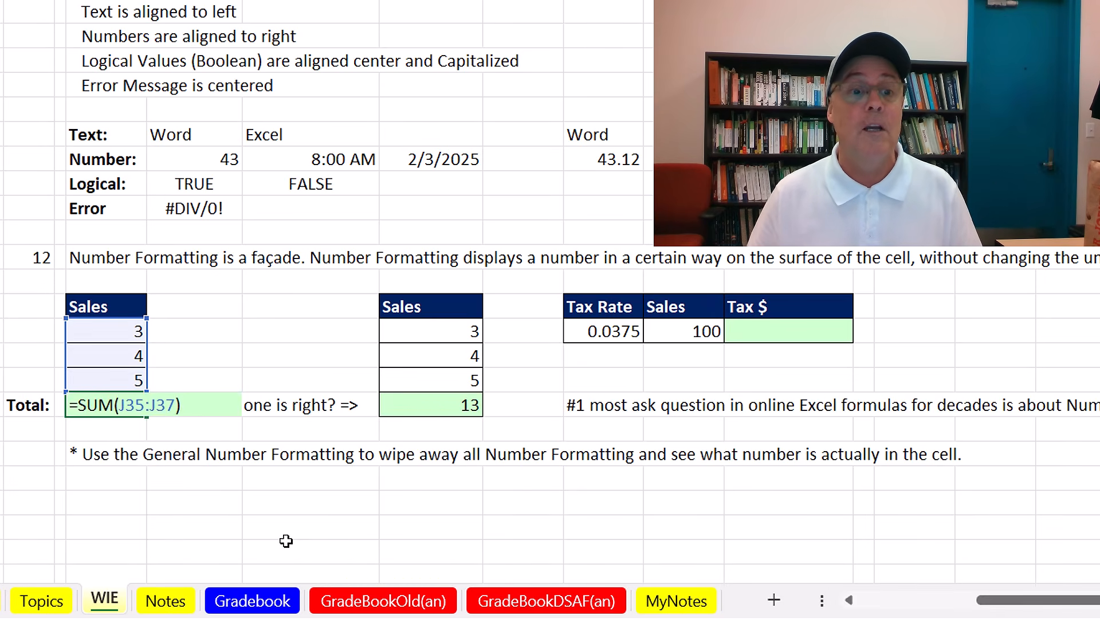
key("Return")
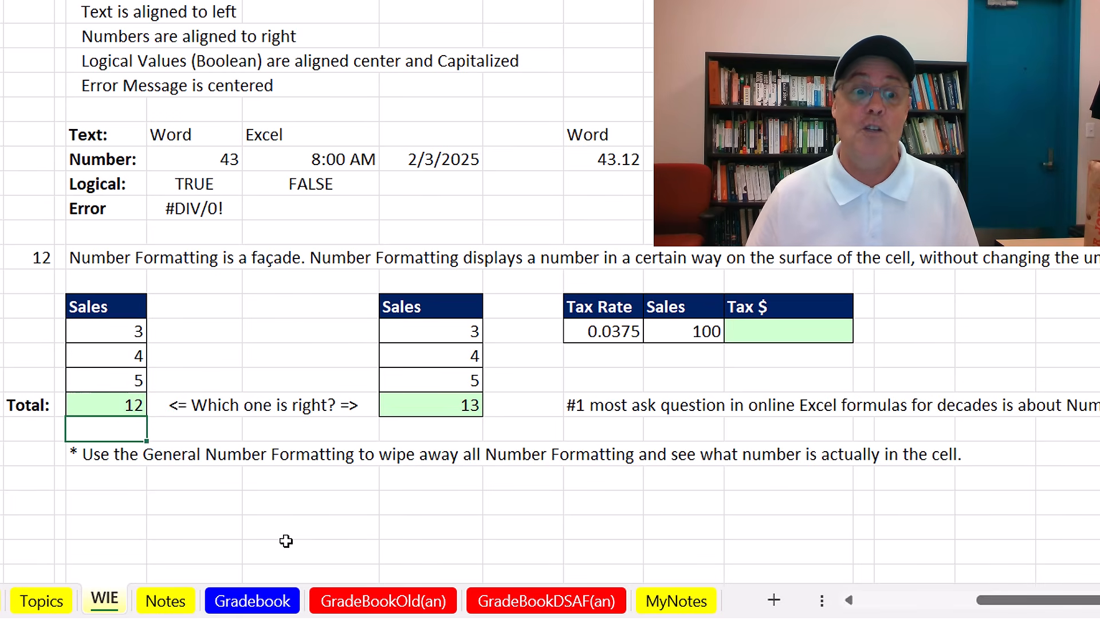
left_click(400, 408)
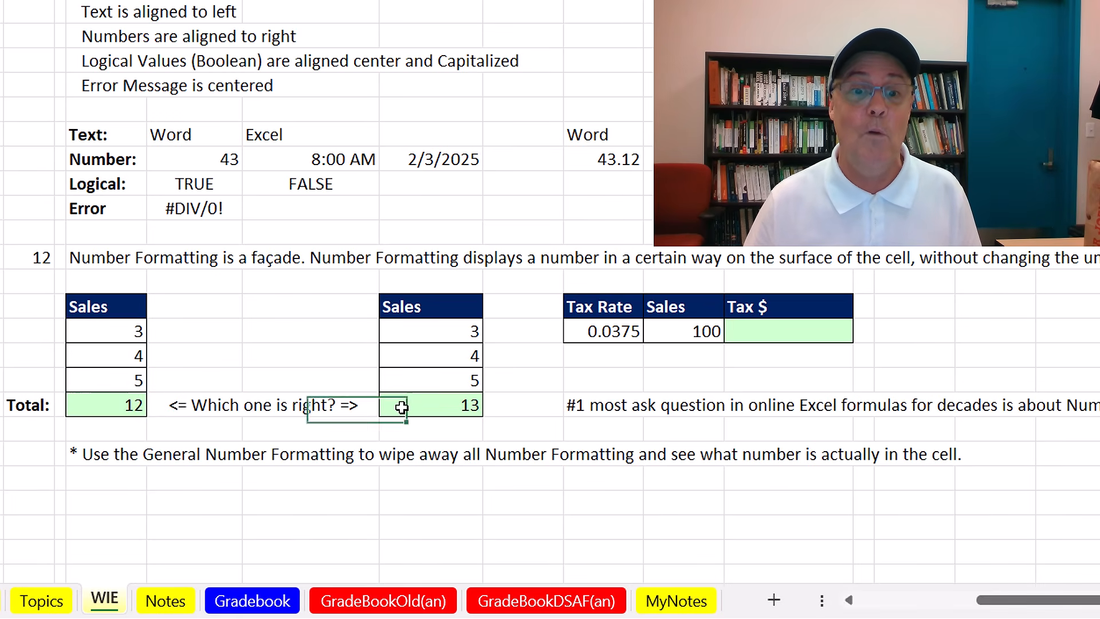
key("F2")
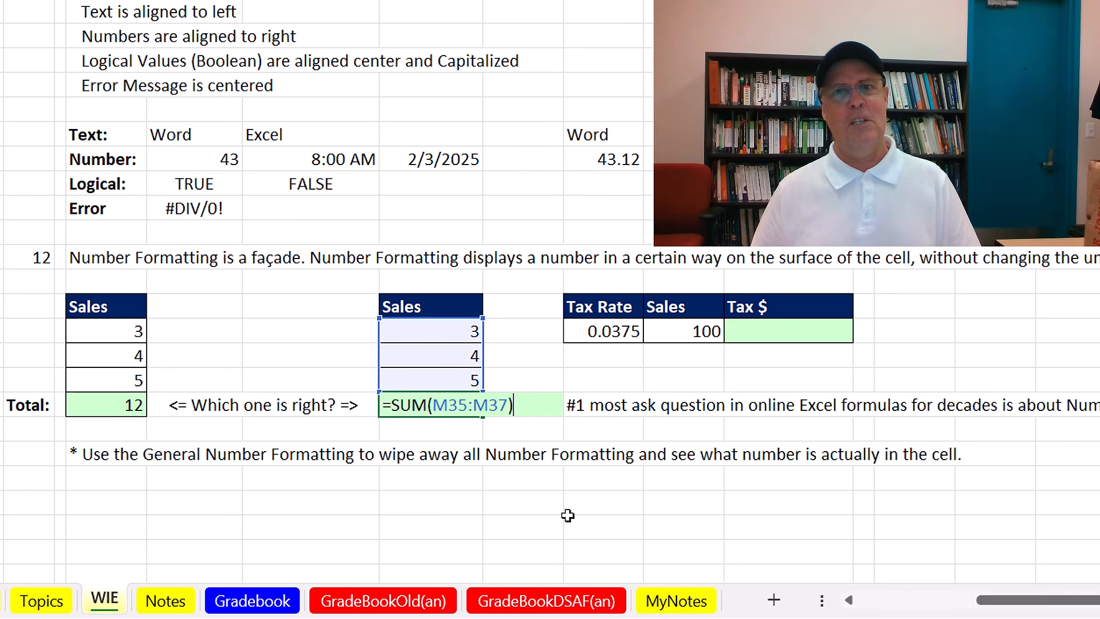
key("ctrl+Return")
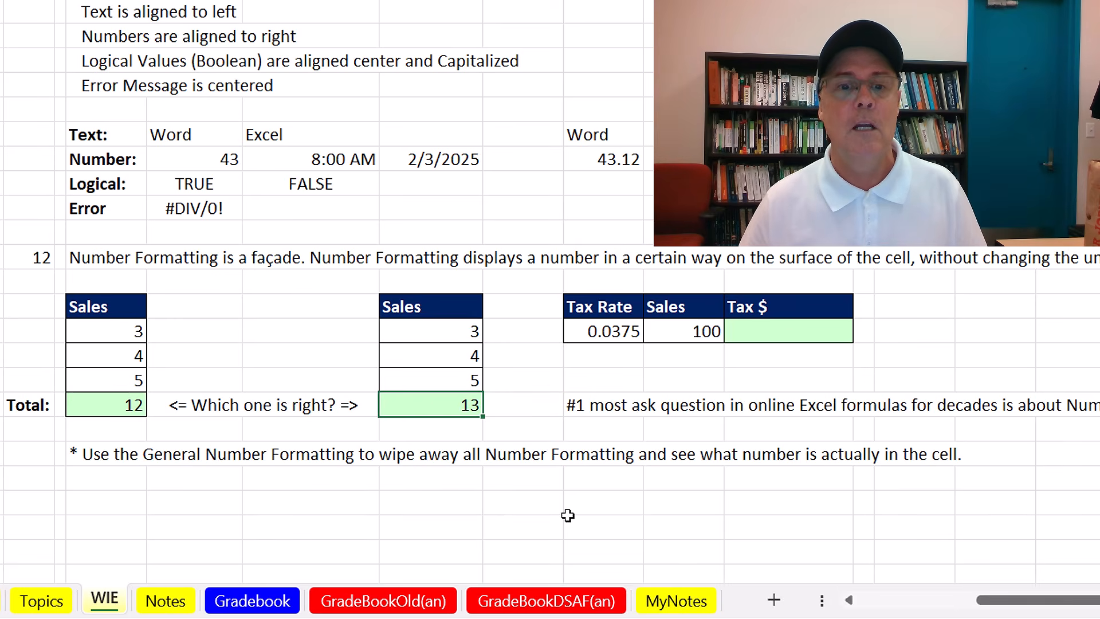
Show one decimal place in the second Sales column, M35:M38, and reduce the display back to whole numbers
left_click(429, 333)
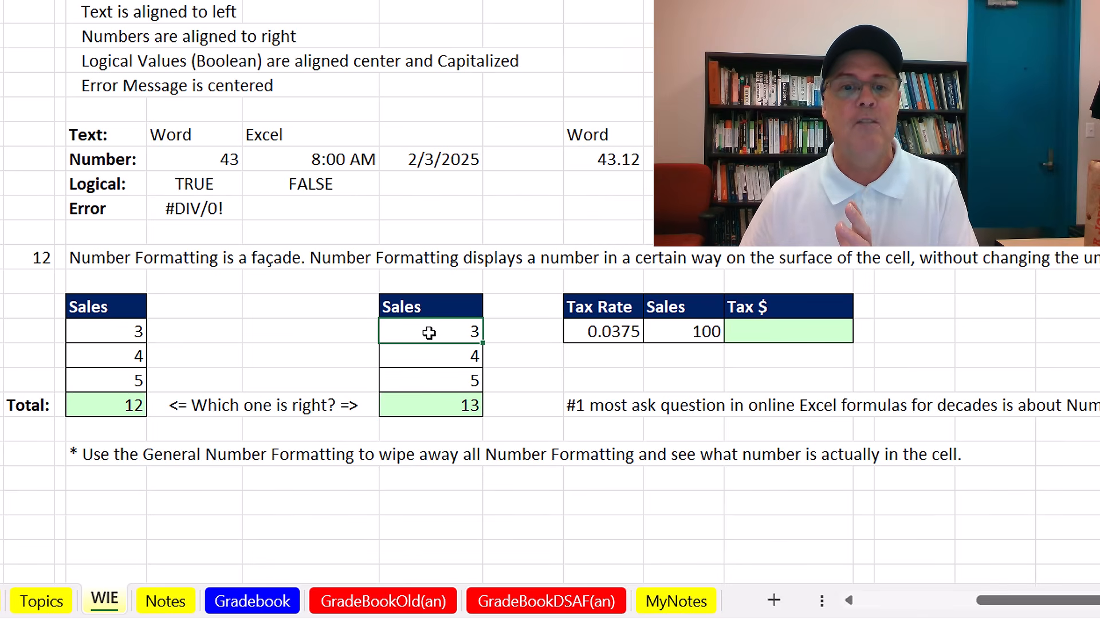
left_click_drag(429, 333, 434, 406)
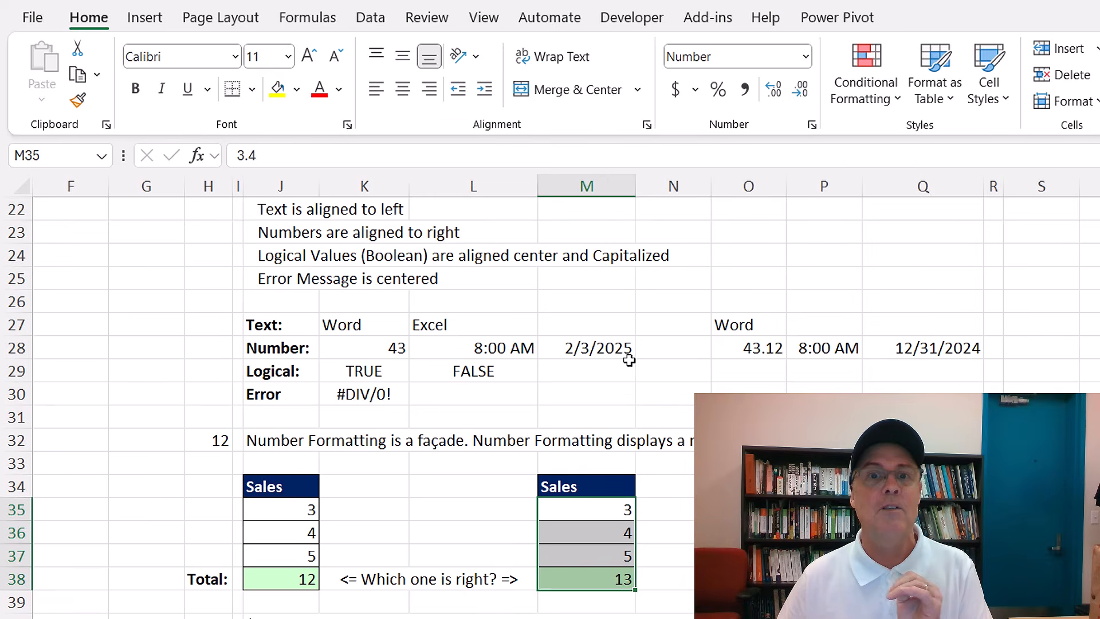
left_click(771, 100)
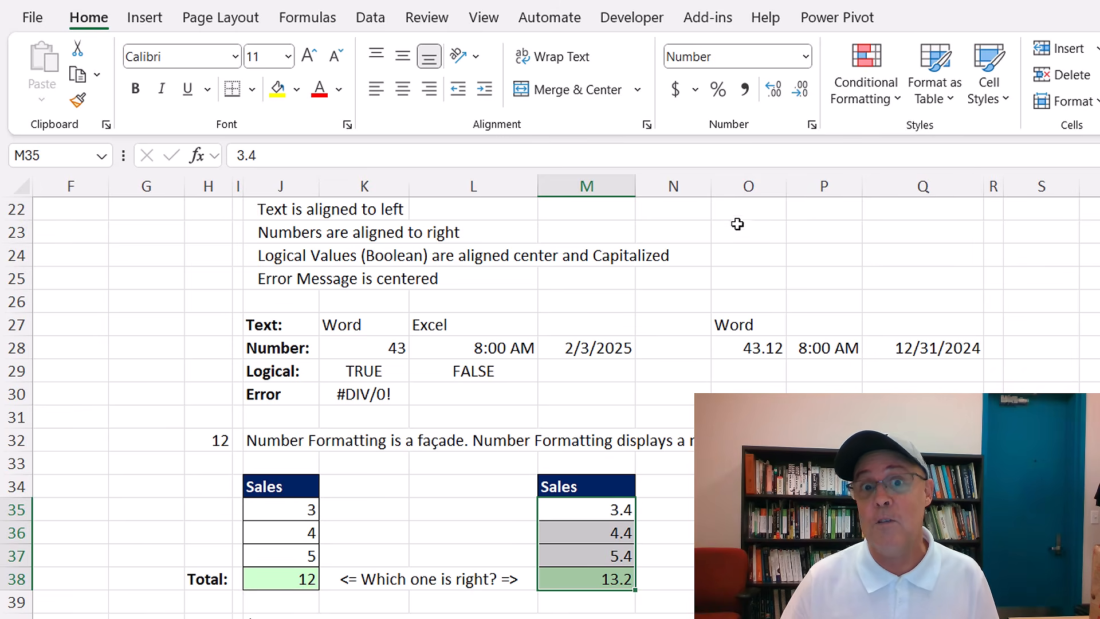
left_click(801, 91)
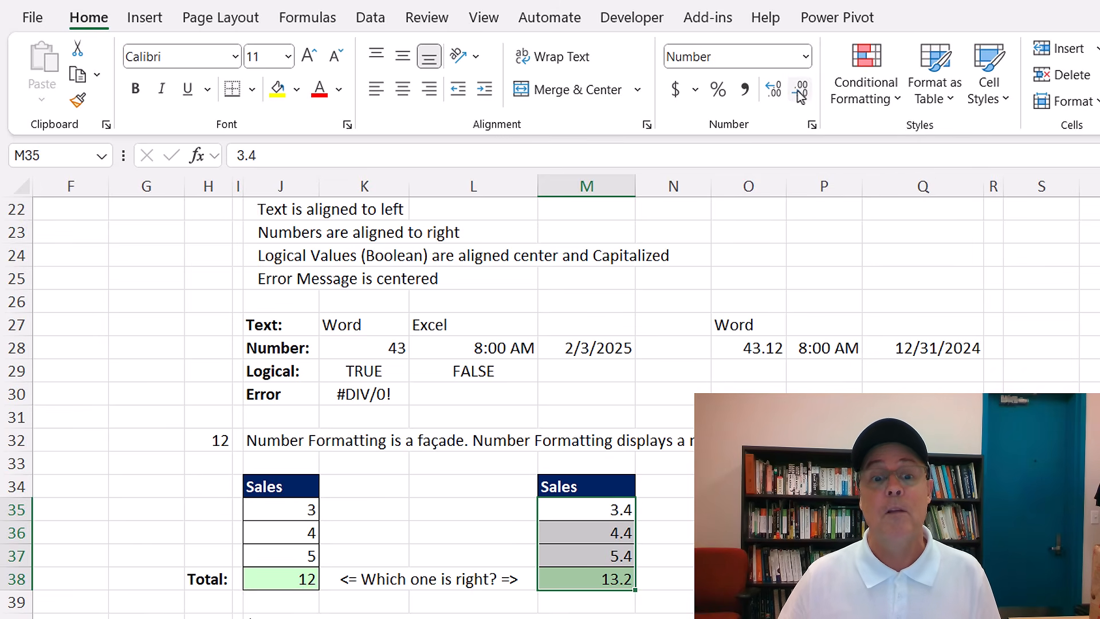
Inspect the underlying values of cells M35, M36 and M37 in the second Sales column
left_click(623, 510)
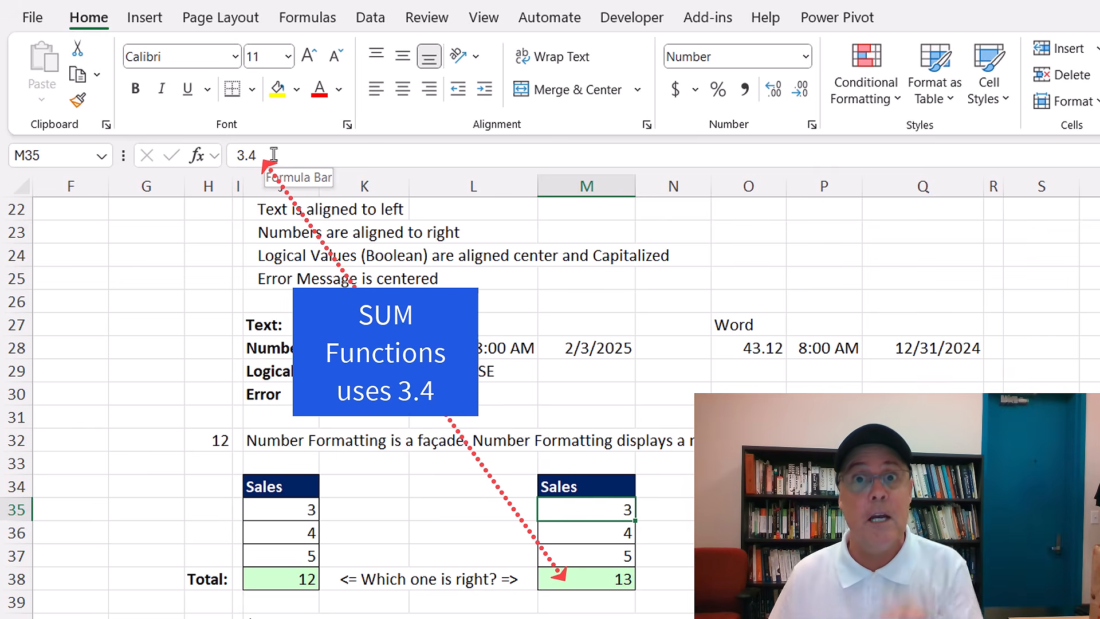
key("Down")
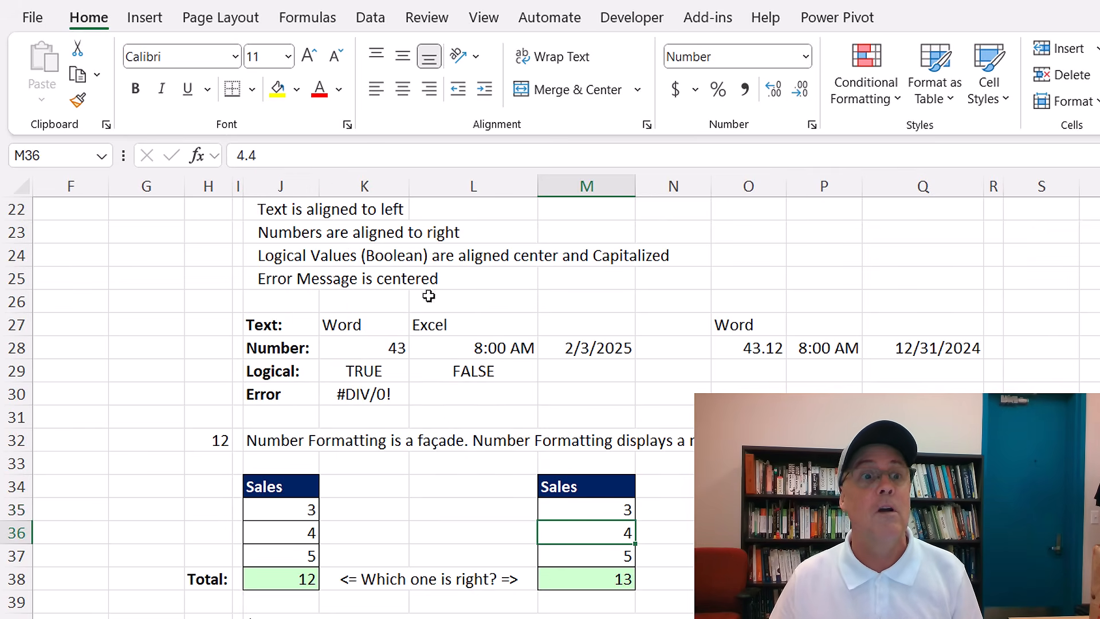
key("Down")
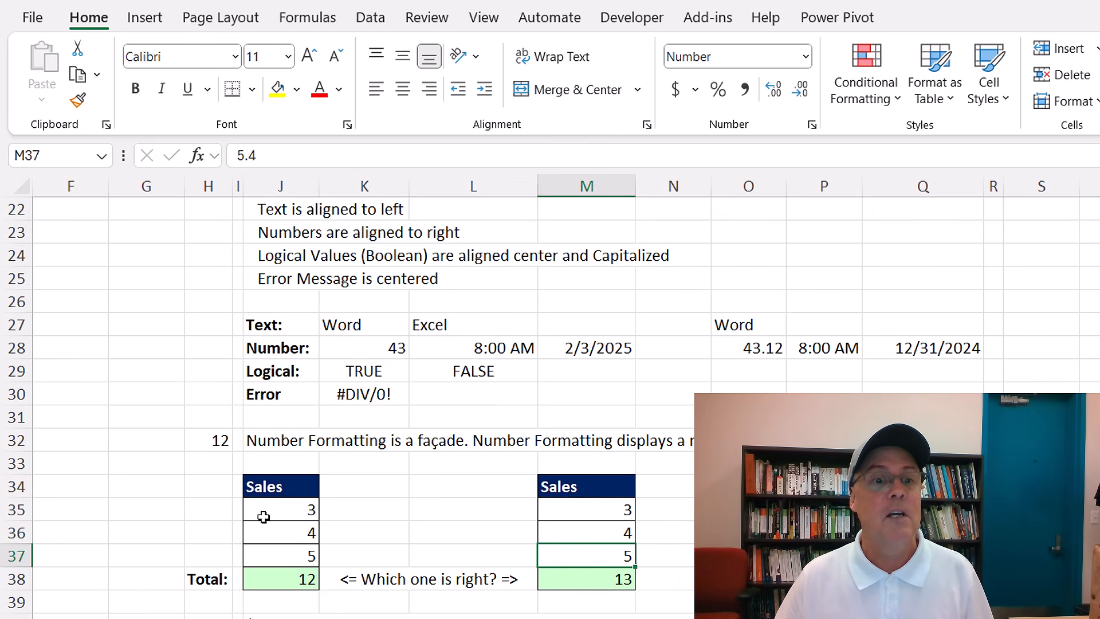
Apply the General number format to J35:M38 to clear the number formatting from both Sales columns
left_click_drag(263, 516, 605, 578)
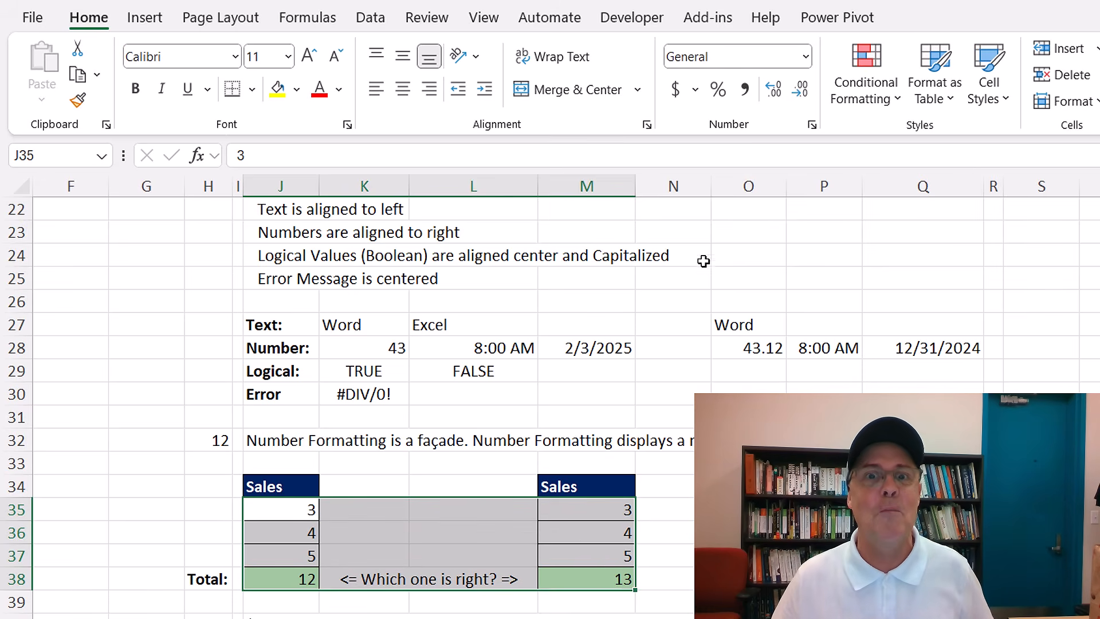
left_click(805, 55)
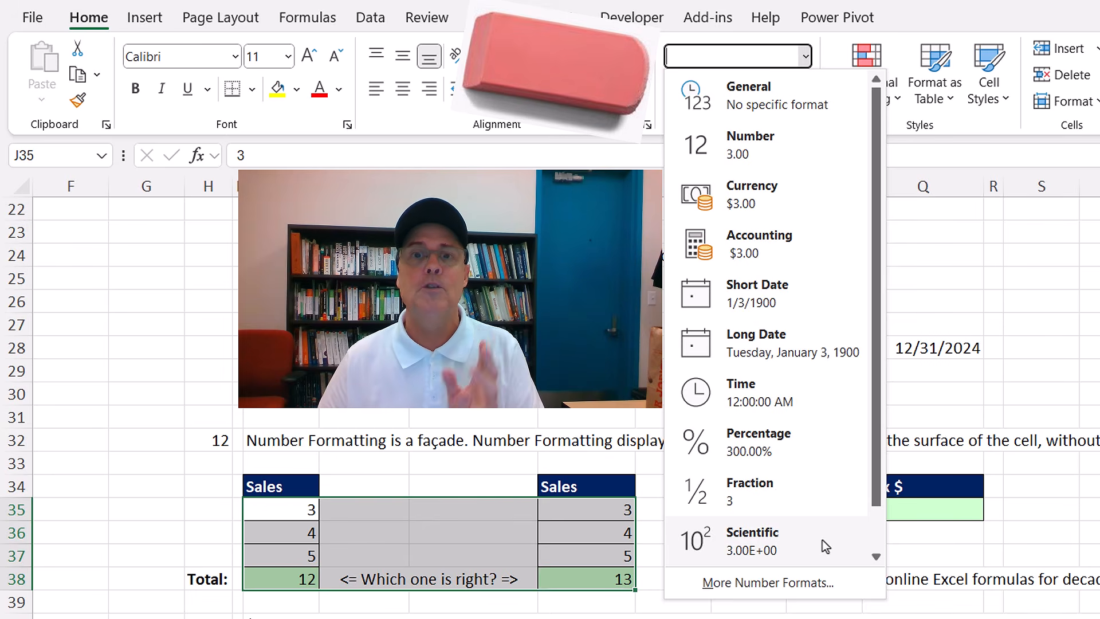
left_click(752, 103)
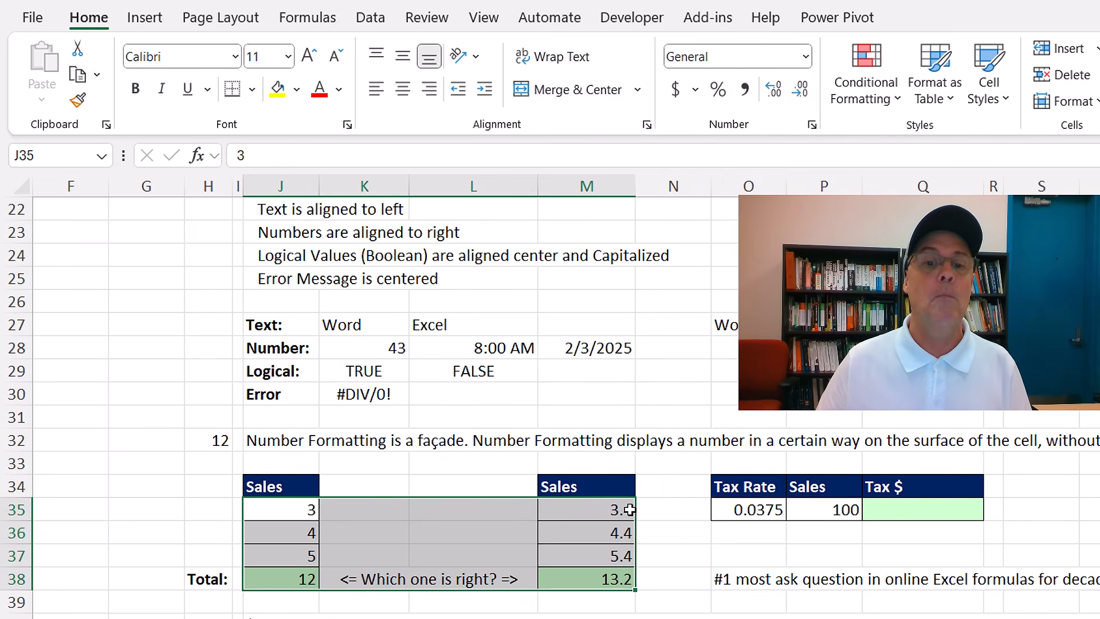
left_click(652, 505)
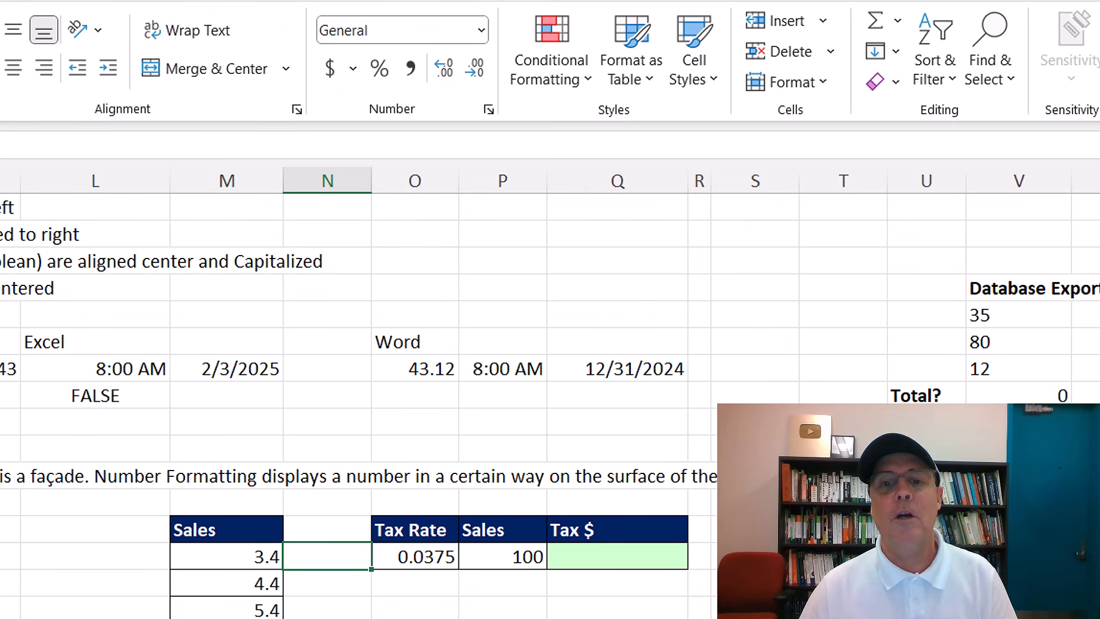
Reduce the Tax Rate in O35 to a two-decimal number display
scroll(654, 610, "down", 1)
scroll(550, 406, "down", 1)
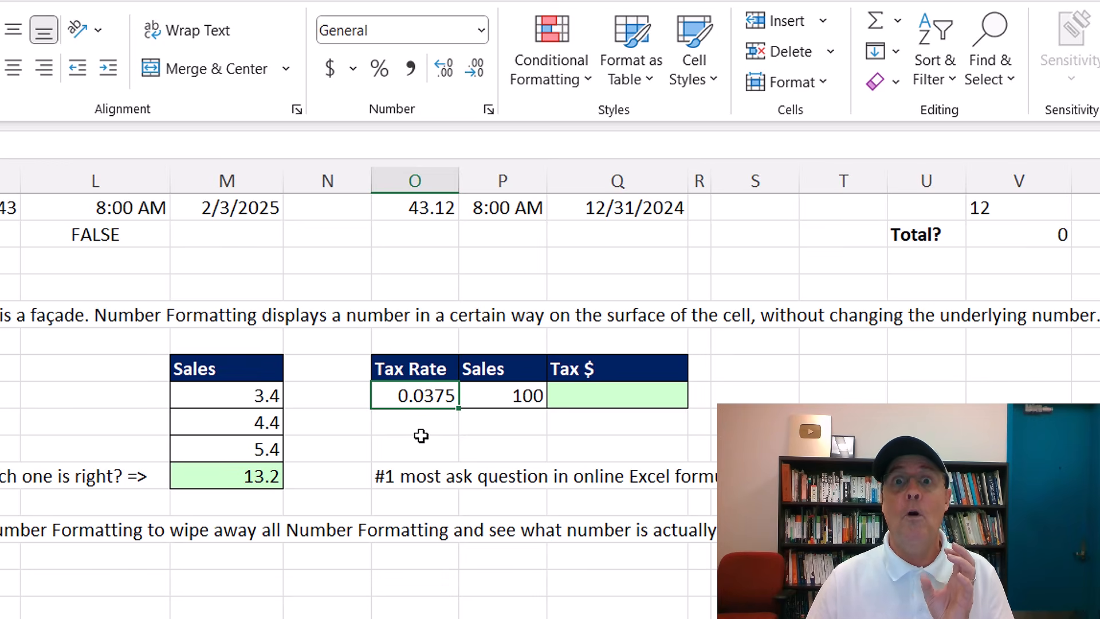
left_click(475, 67)
left_click(475, 68)
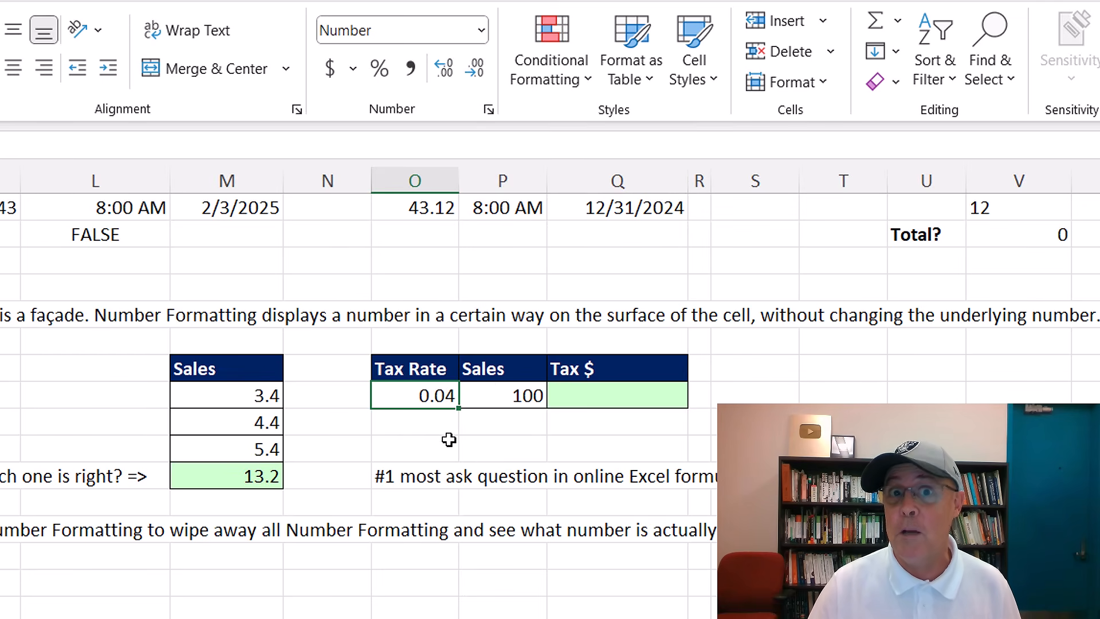
Enter the formula =P35*O35 in the Tax $ cell Q35 to multiply Sales by the Tax Rate
left_click(605, 391)
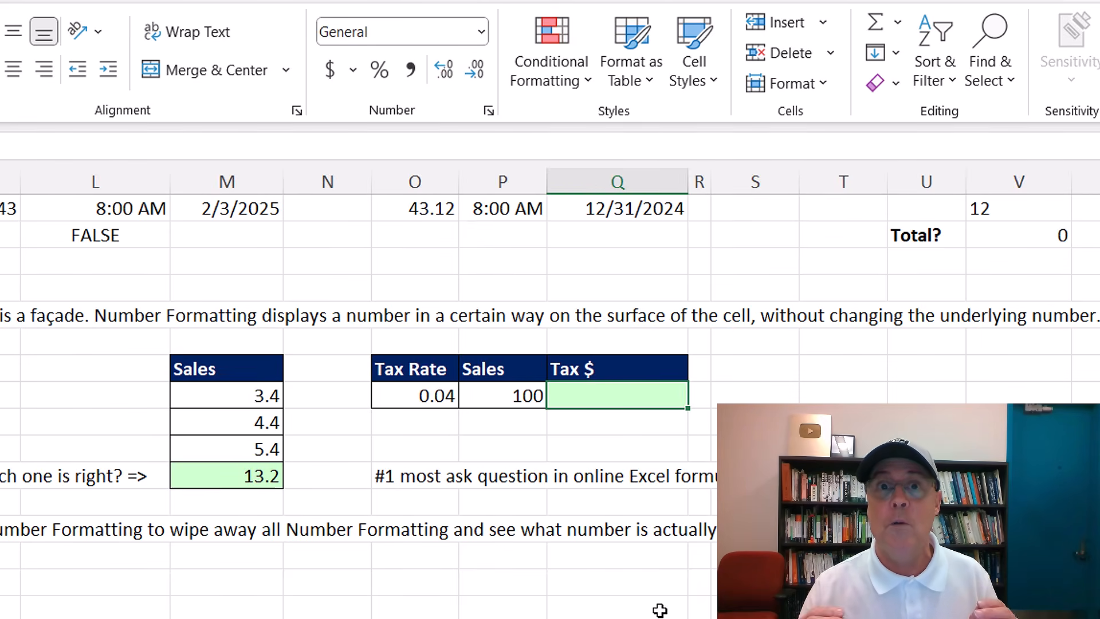
type("=")
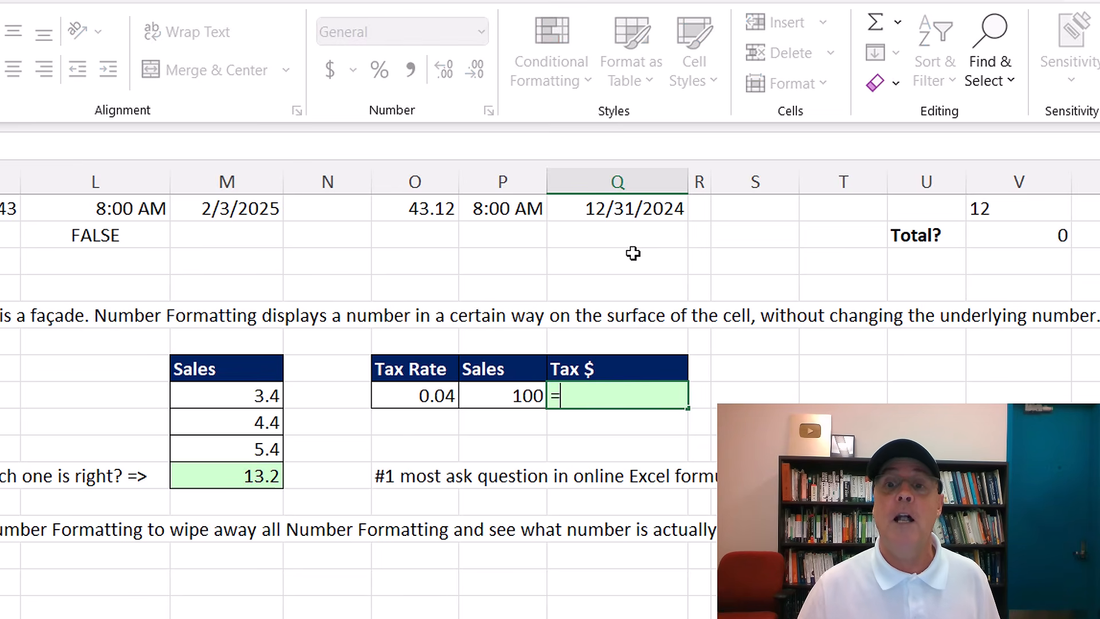
left_click_drag(633, 252, 633, 314)
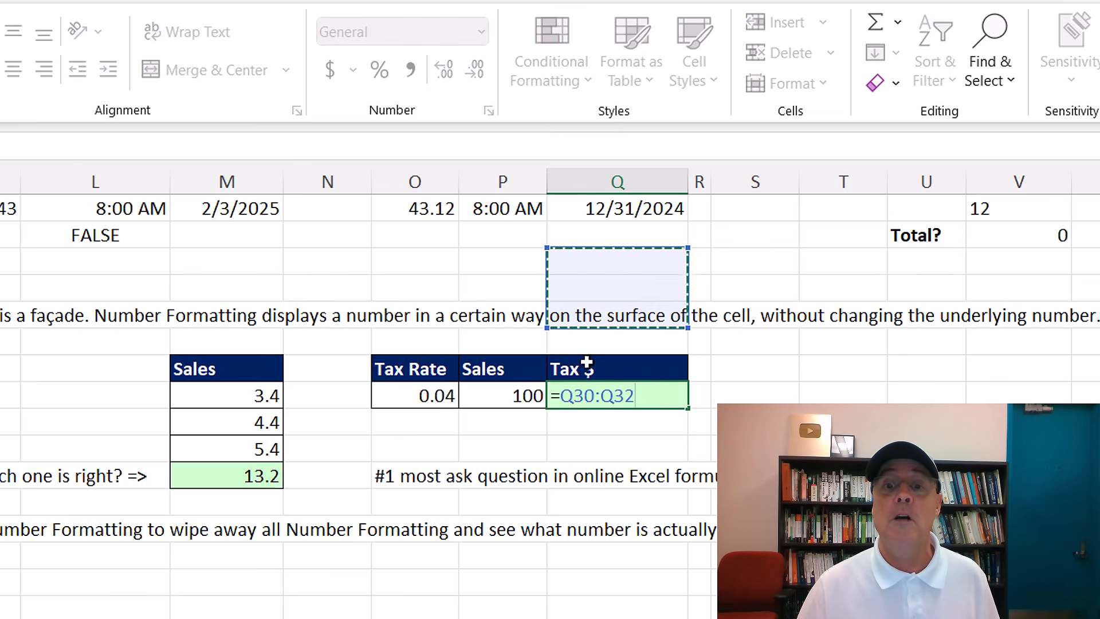
left_click(508, 392)
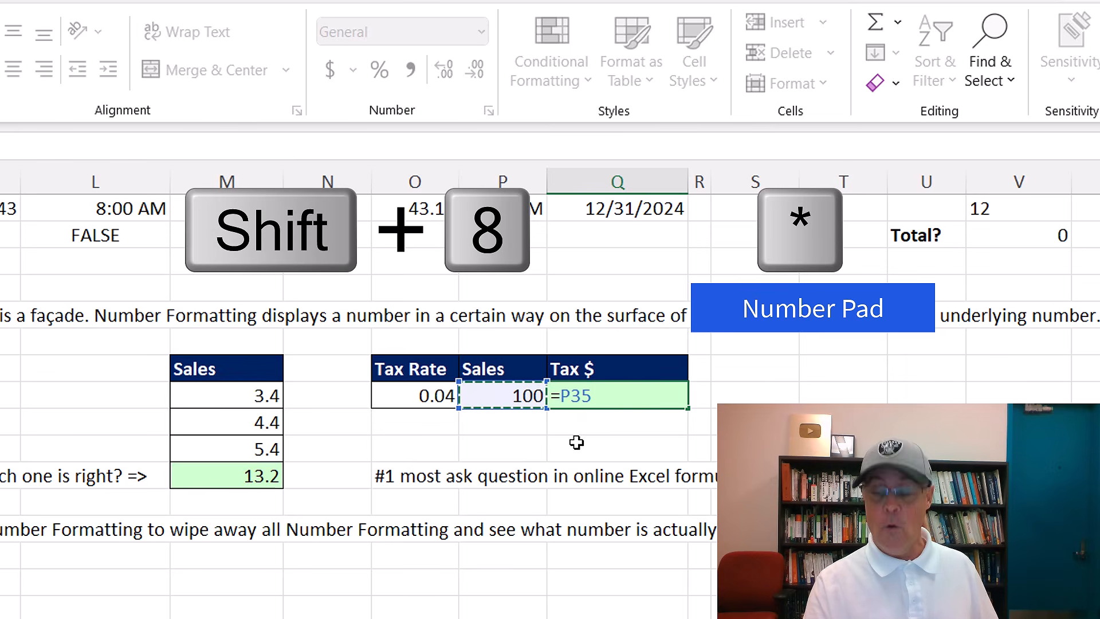
type("*")
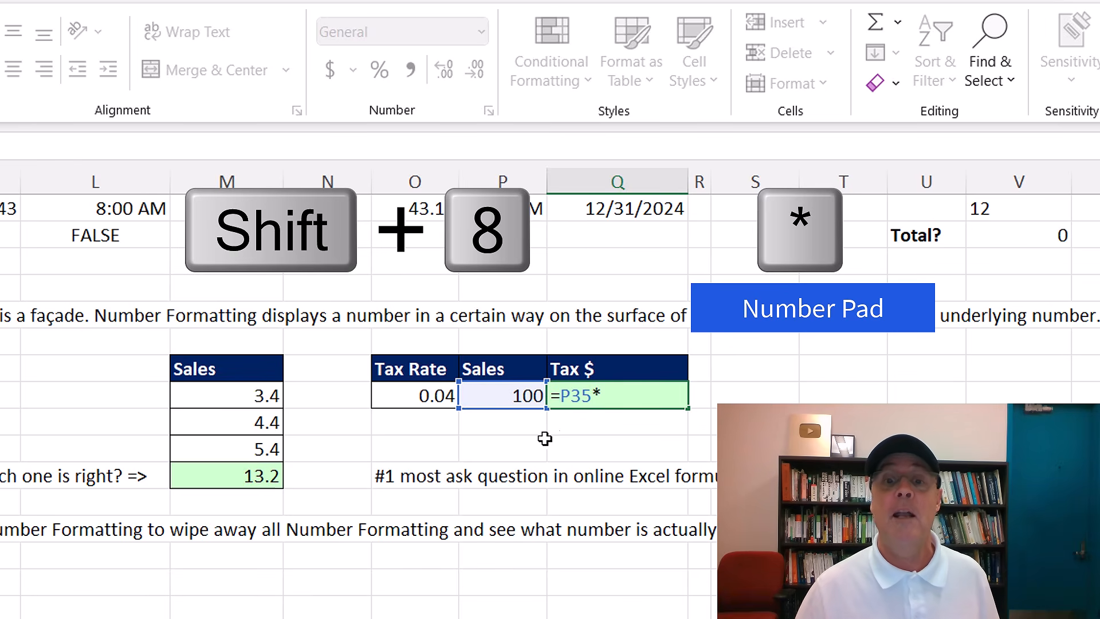
left_click(426, 397)
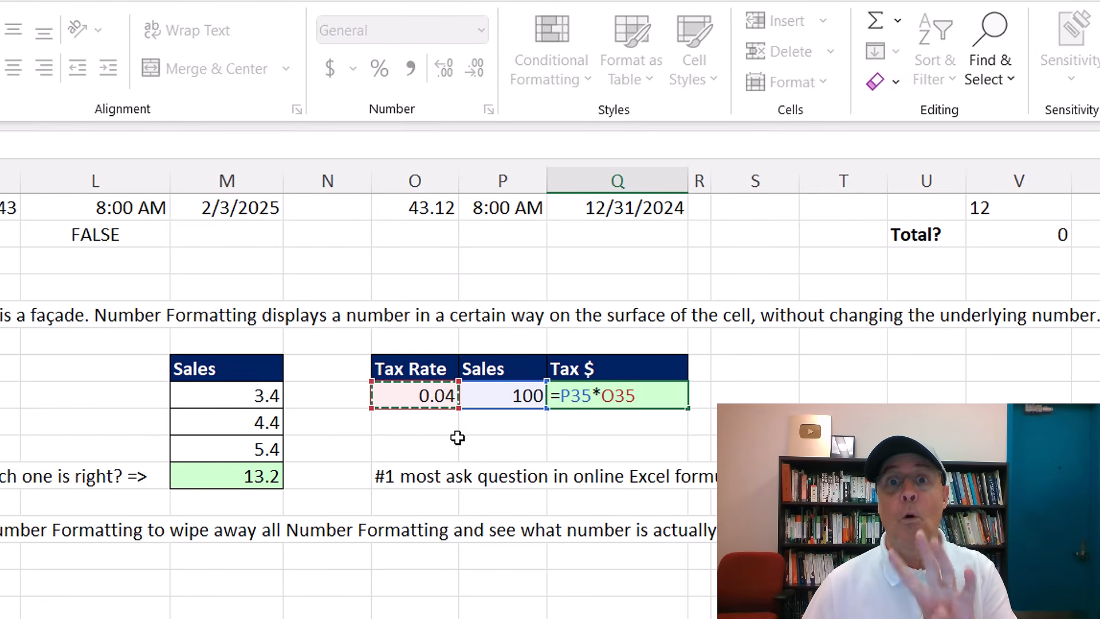
key("Return")
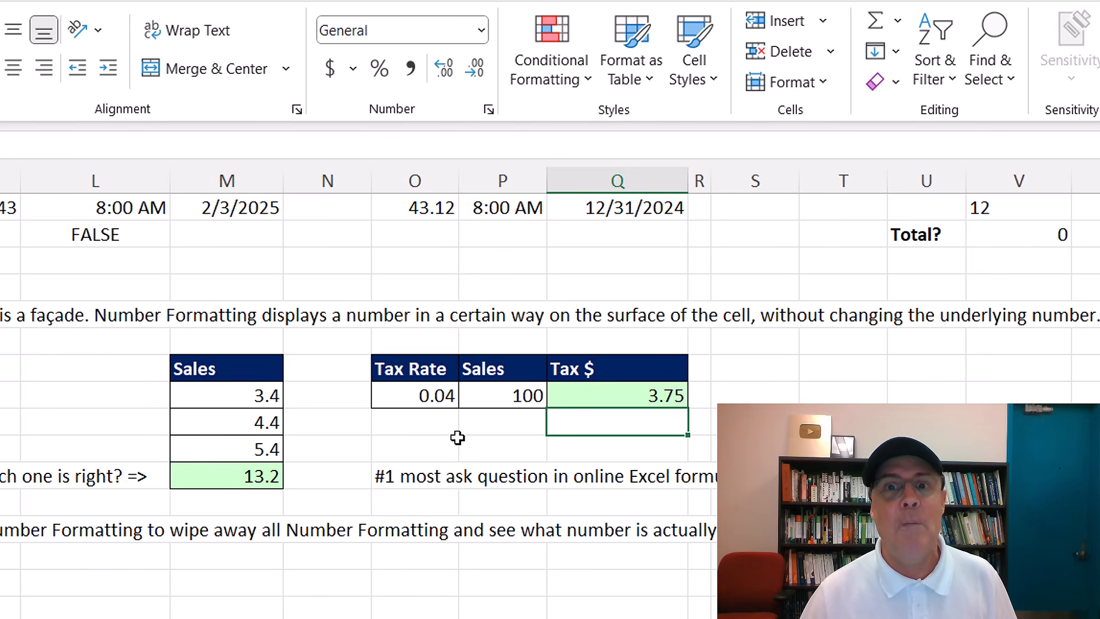
Inspect the cell references of the Tax $ formula in Q35 without changing it
left_click(571, 393)
key("F2")
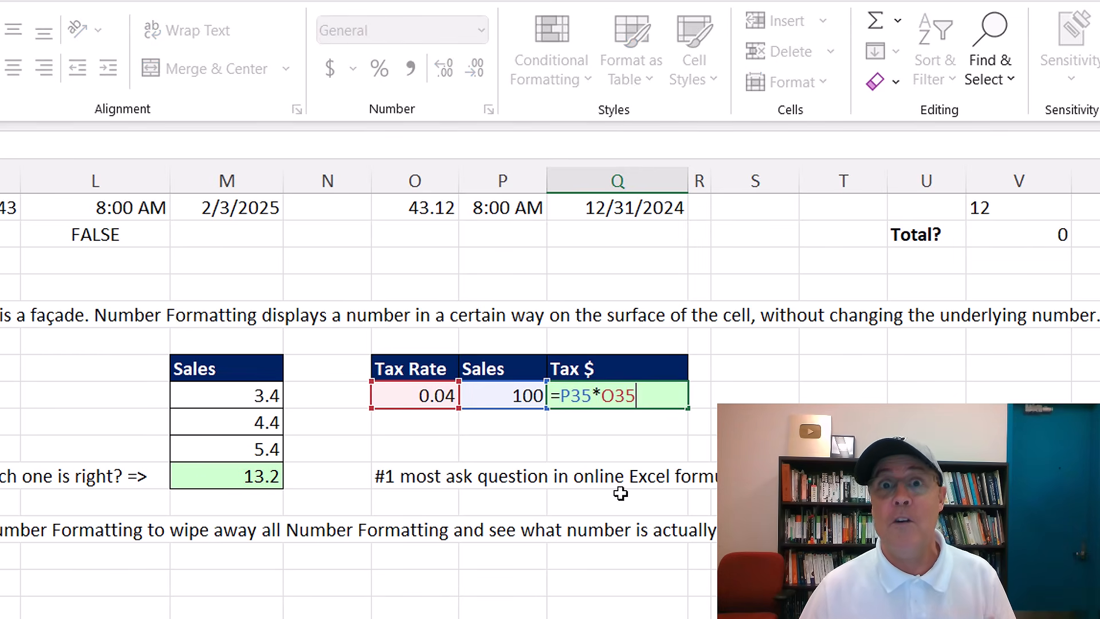
key("Escape")
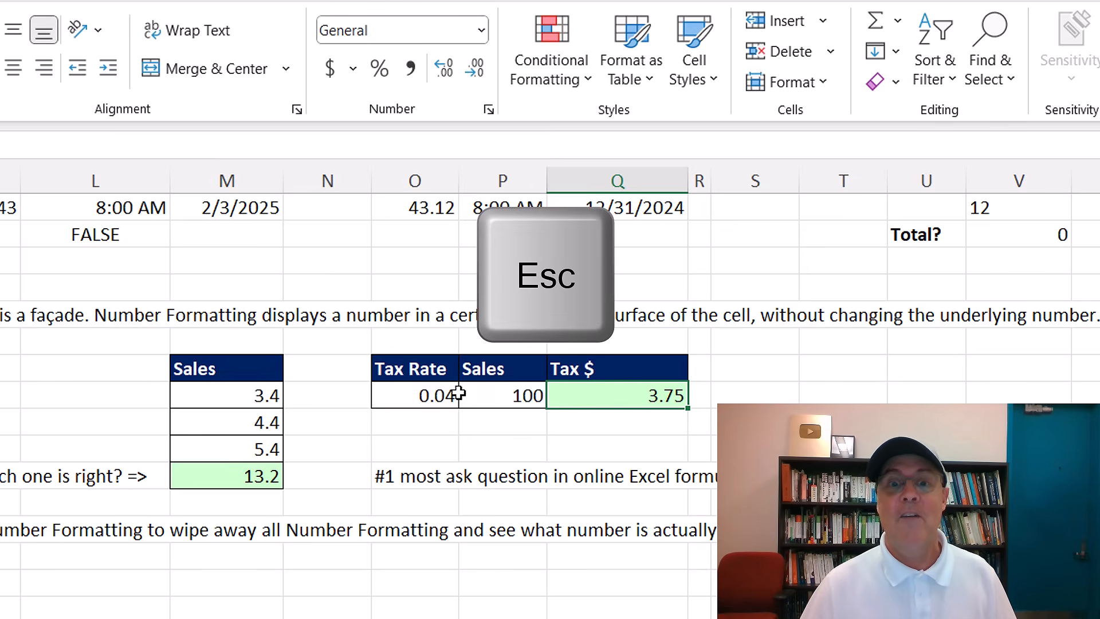
Enter .04 as the Tax Rate in O35, keeping the cell selected
left_click(433, 395)
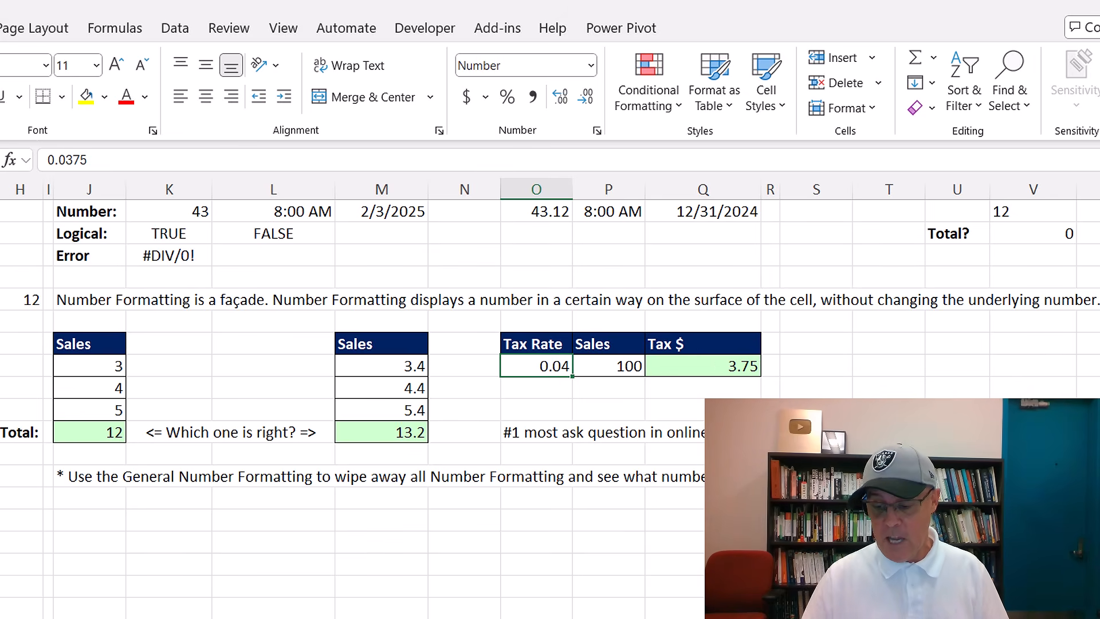
type(".04")
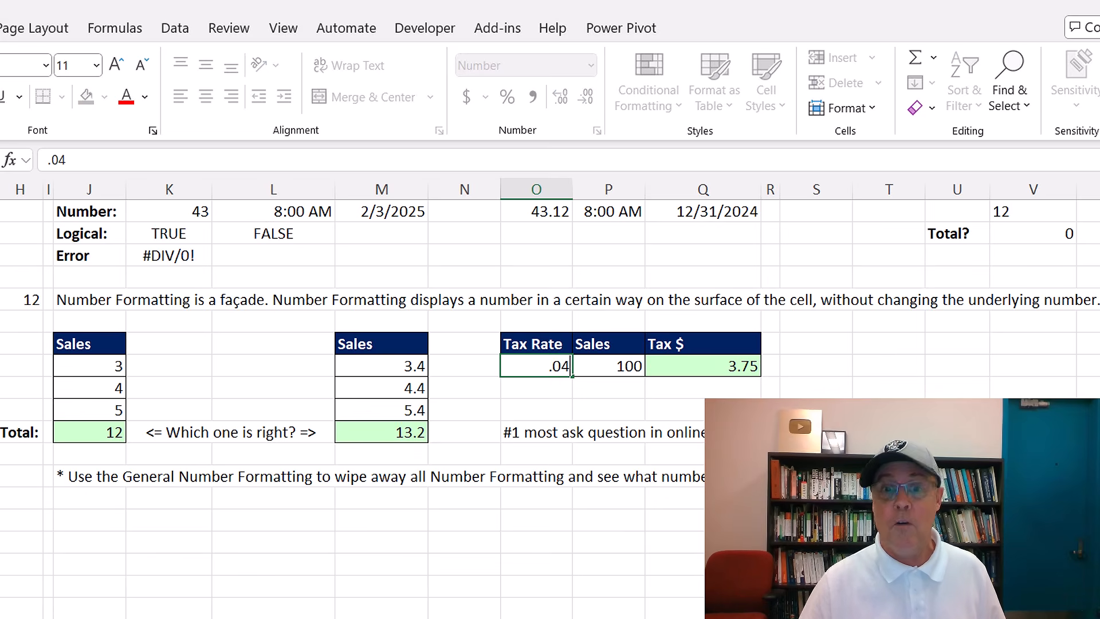
key("ctrl+Return")
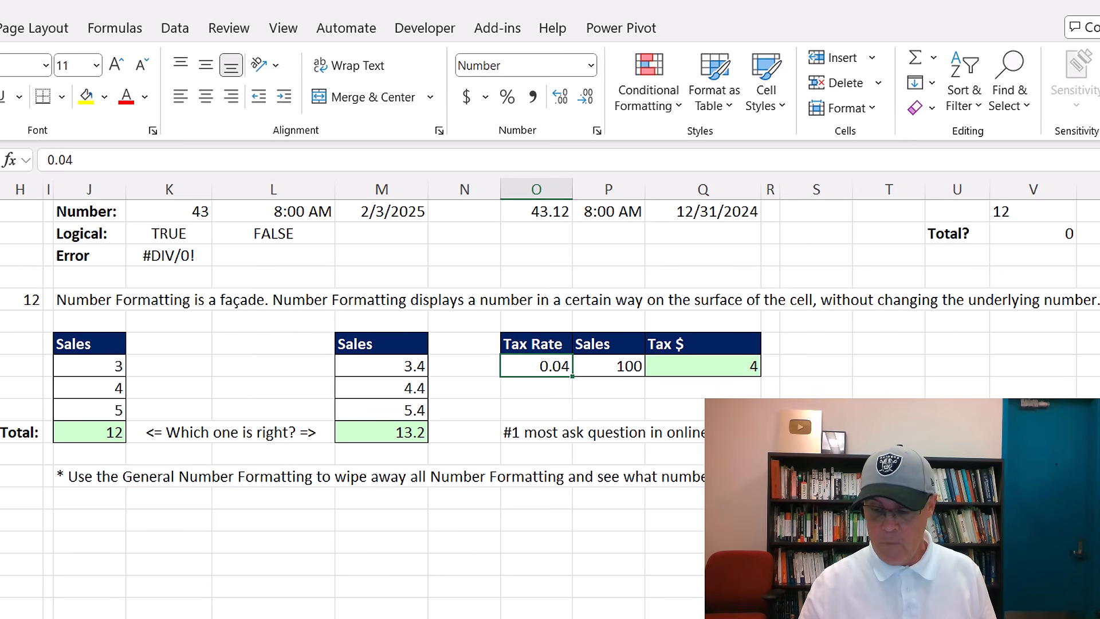
Replace the Tax Rate in O35 with .0375
key("BackSpace")
type(".03")
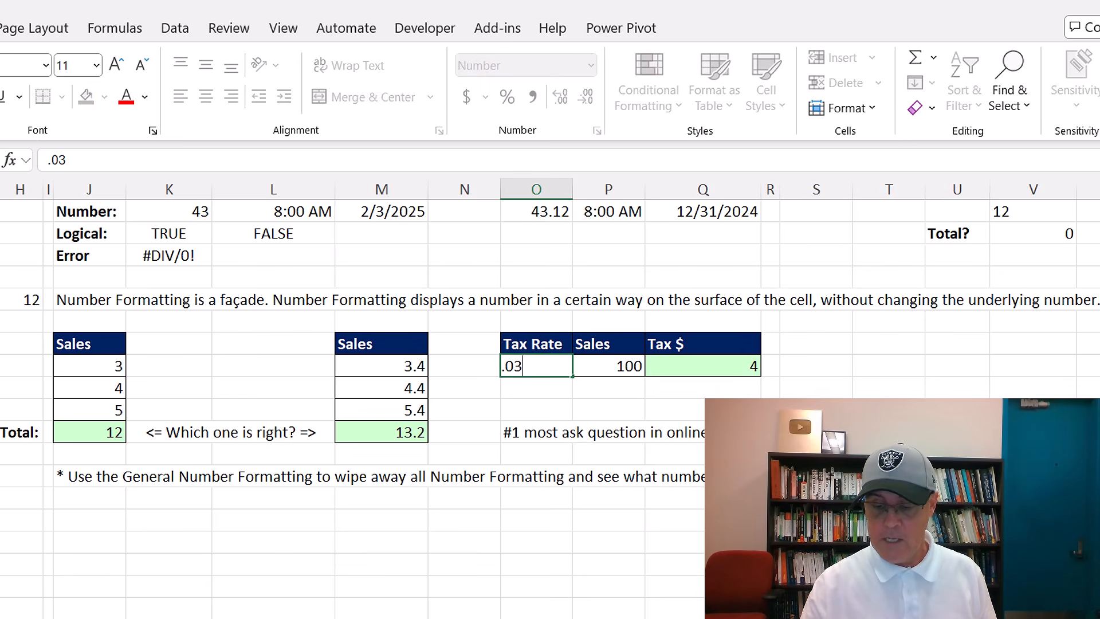
type("75")
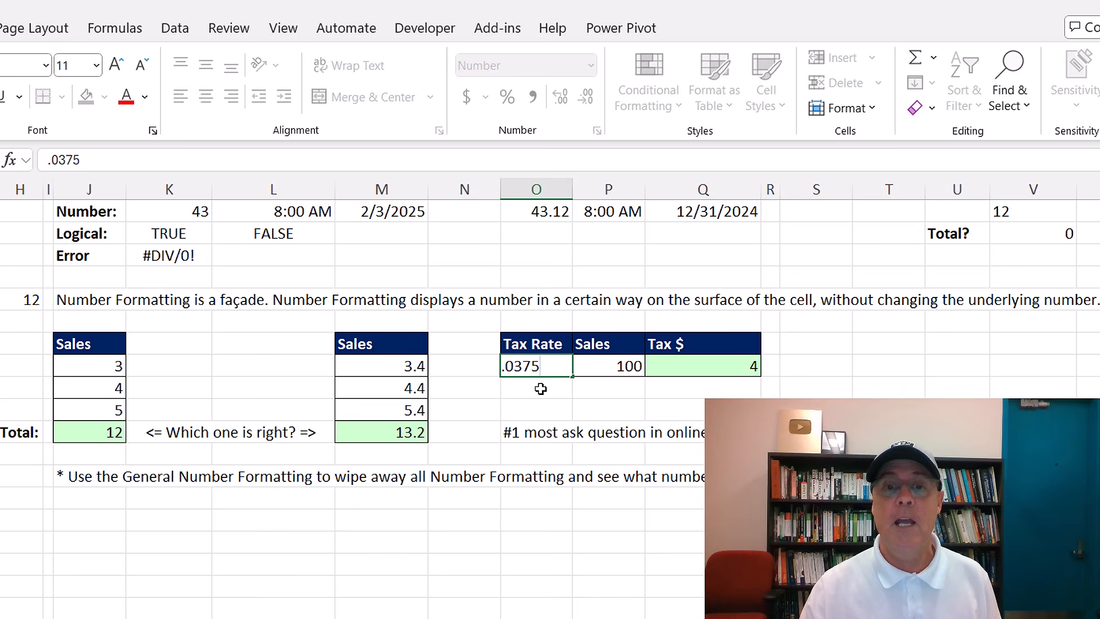
key("Return")
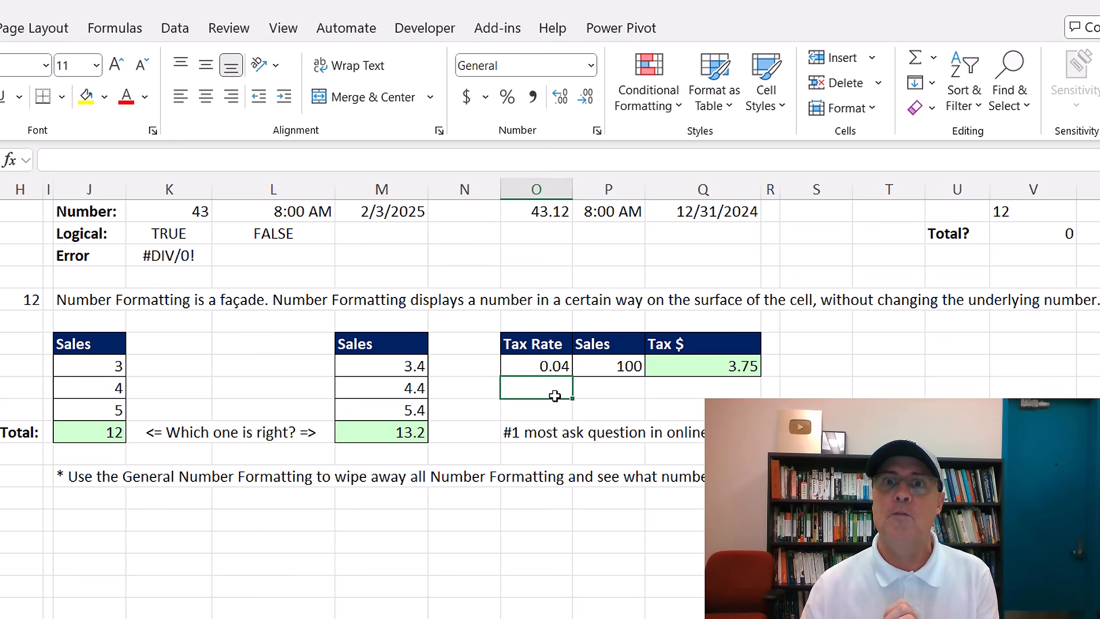
Apply the General number format to the Tax Rate cell O35 to clear its number formatting
left_click(546, 367)
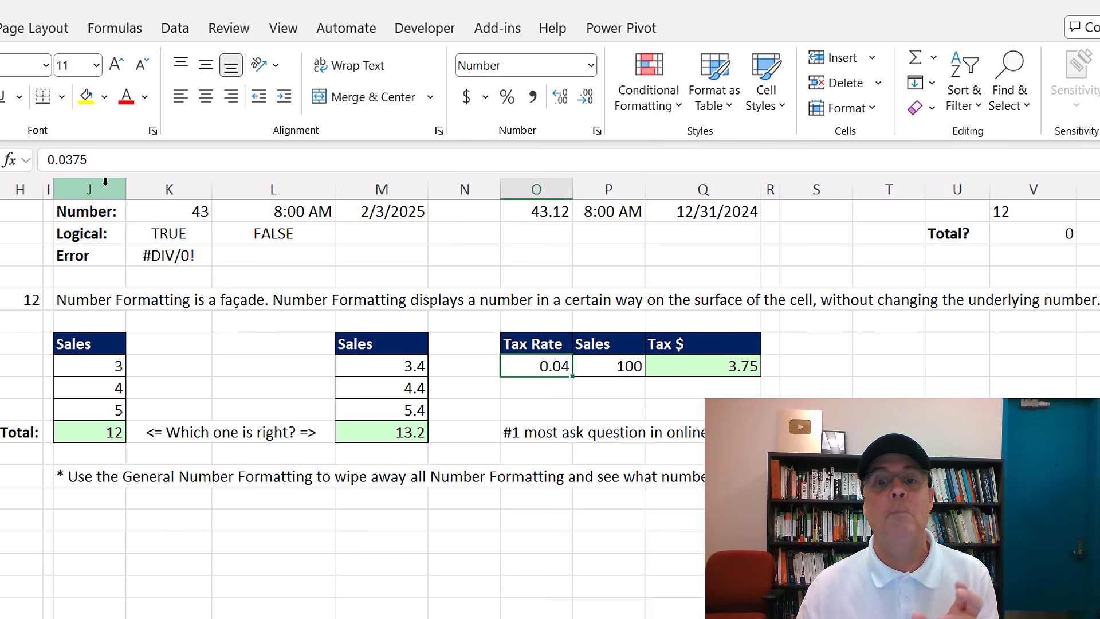
left_click(592, 69)
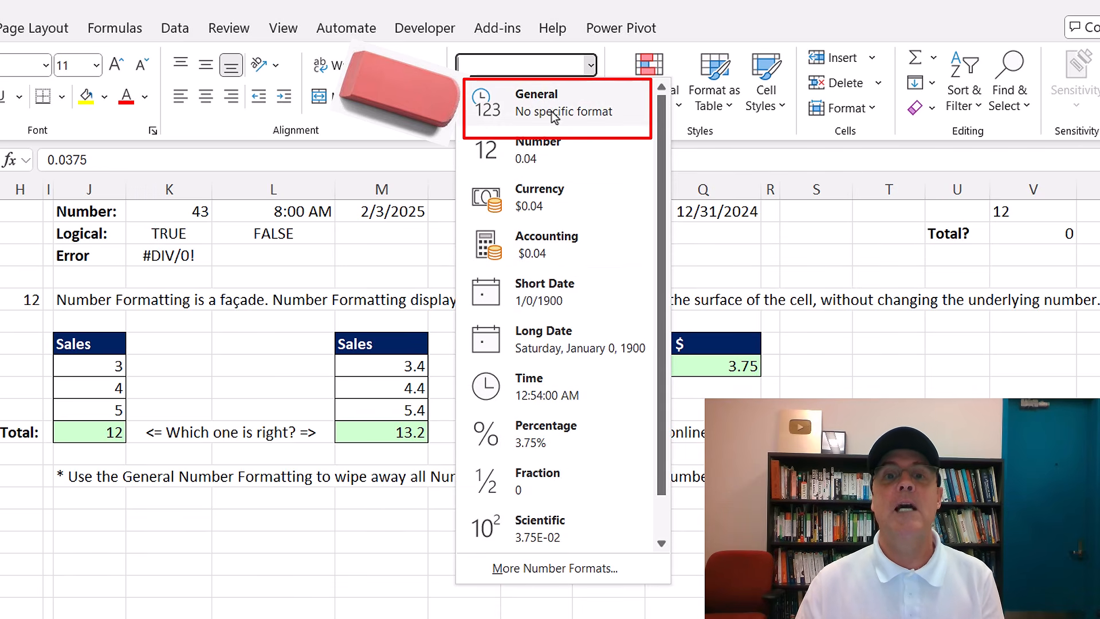
left_click(554, 115)
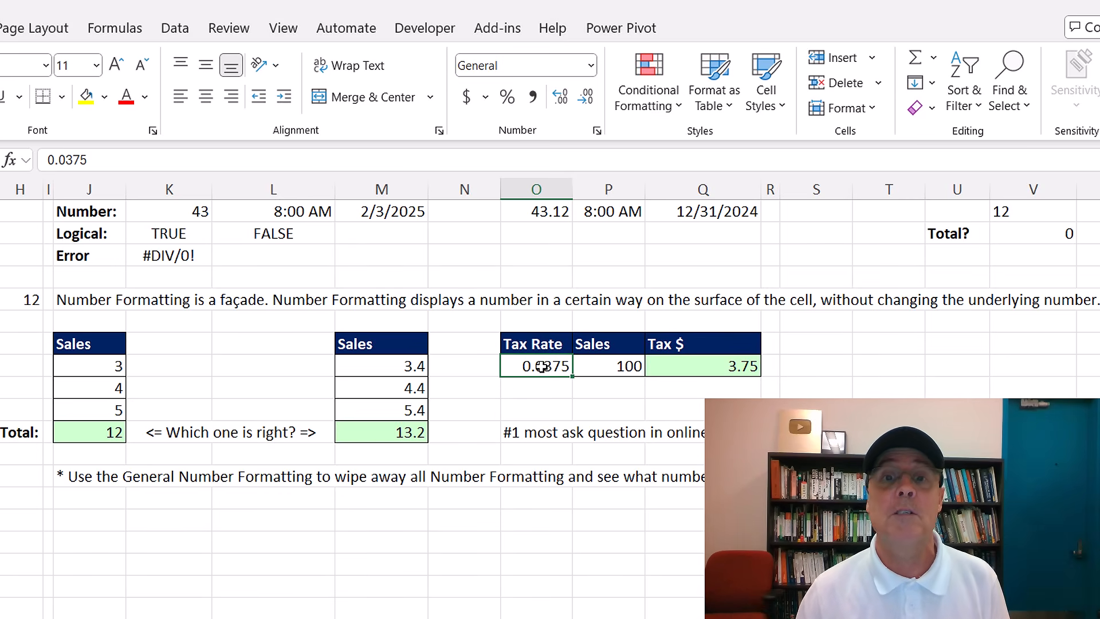
Format the Tax Rate in O35 as Percentage, reduce it to a whole percent, and restore two decimals
left_click(591, 66)
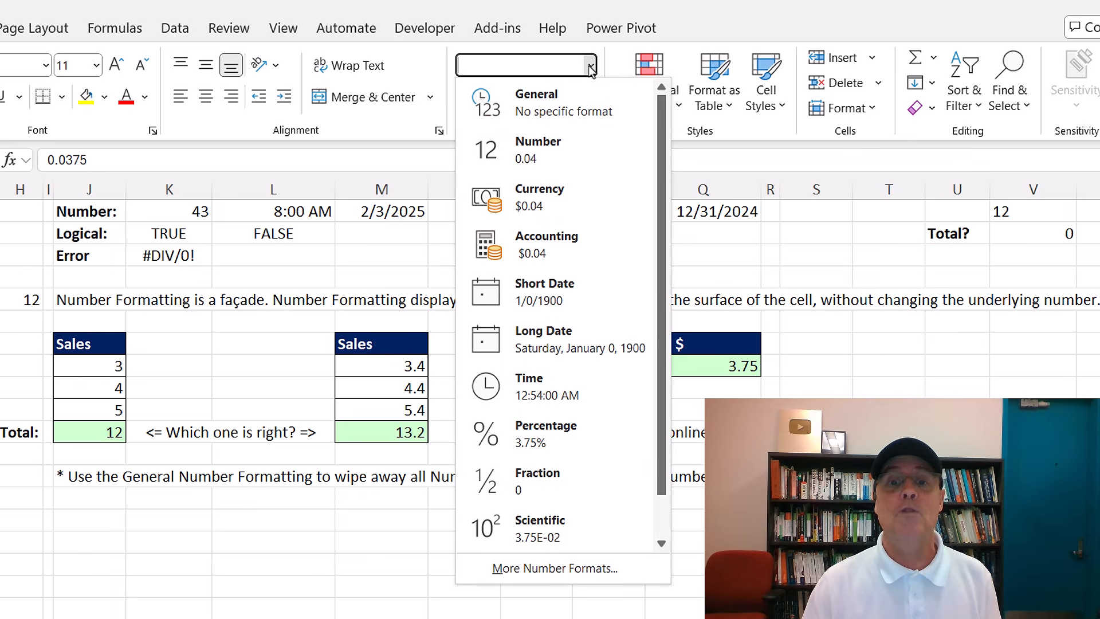
left_click(531, 449)
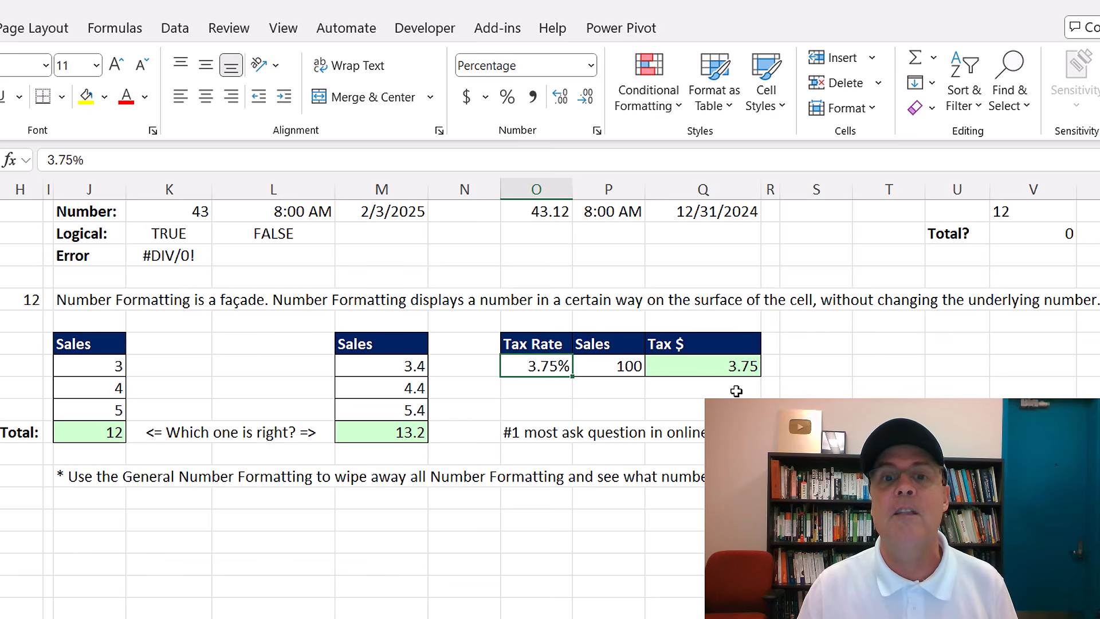
left_click(584, 98)
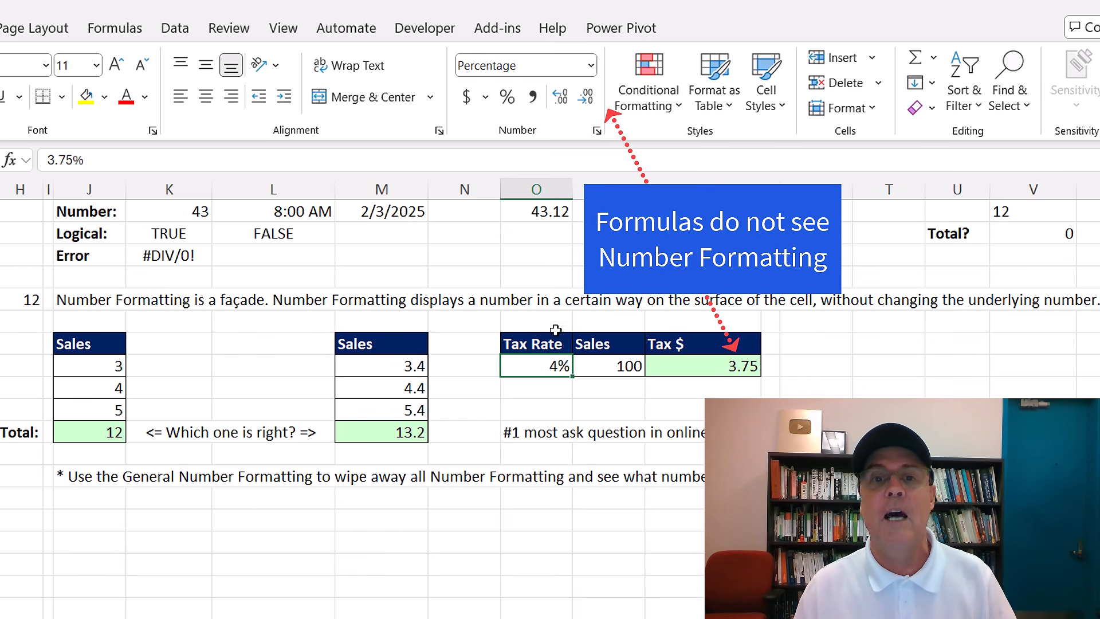
left_click(560, 99)
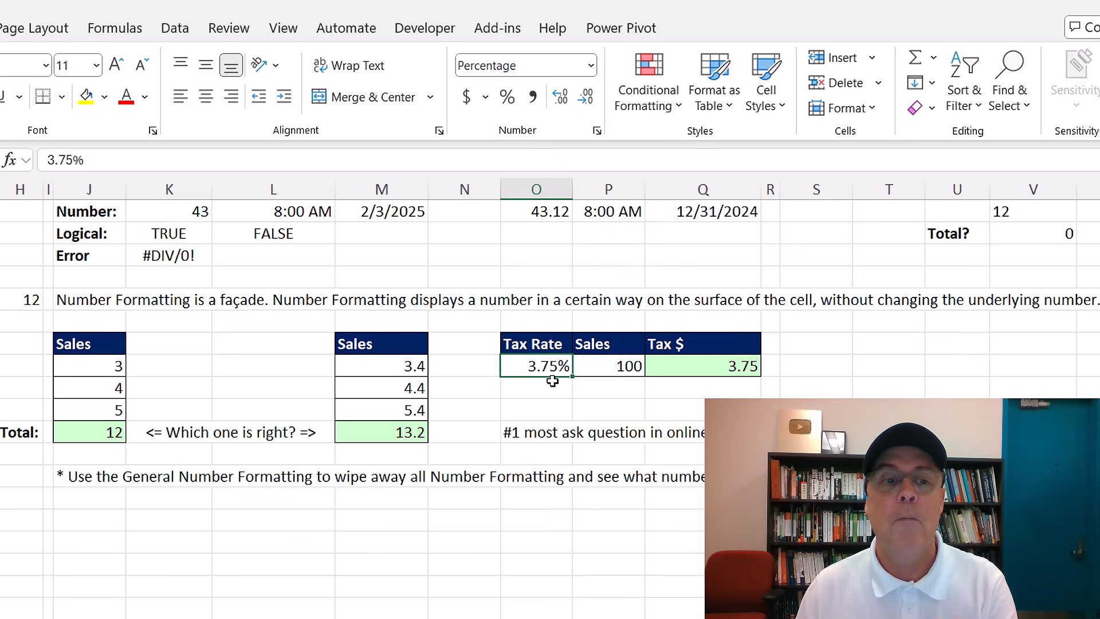
Display cell M35 in the second Sales column as a whole number and undo that formatting
left_click(410, 366)
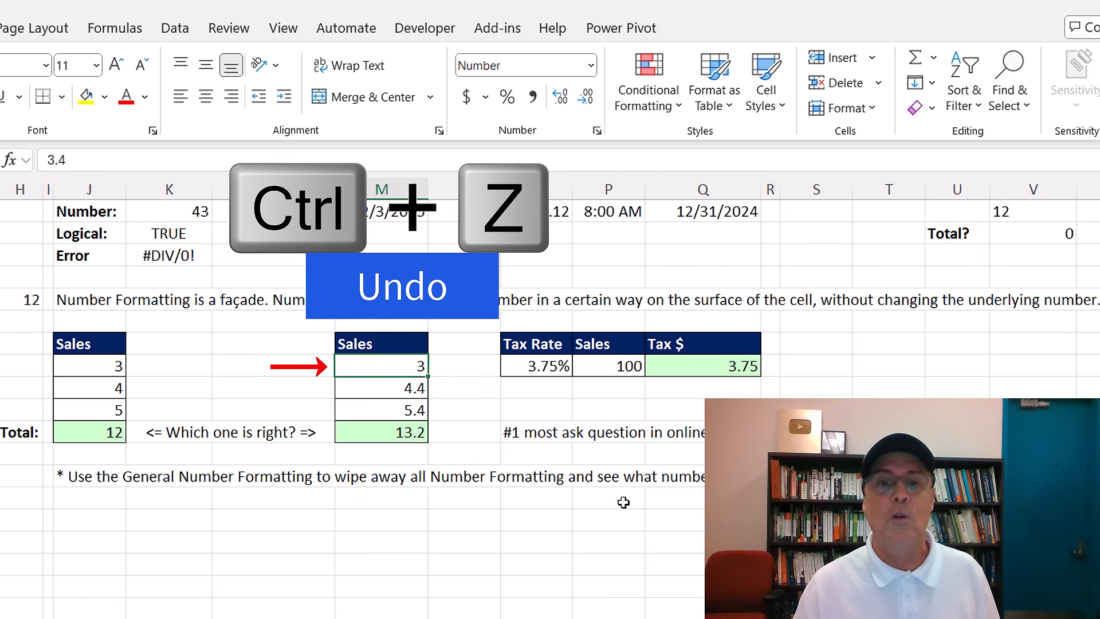
key("ctrl+z")
Apply the General number format to the Tax Rate cell O35 and undo it
left_click(554, 365)
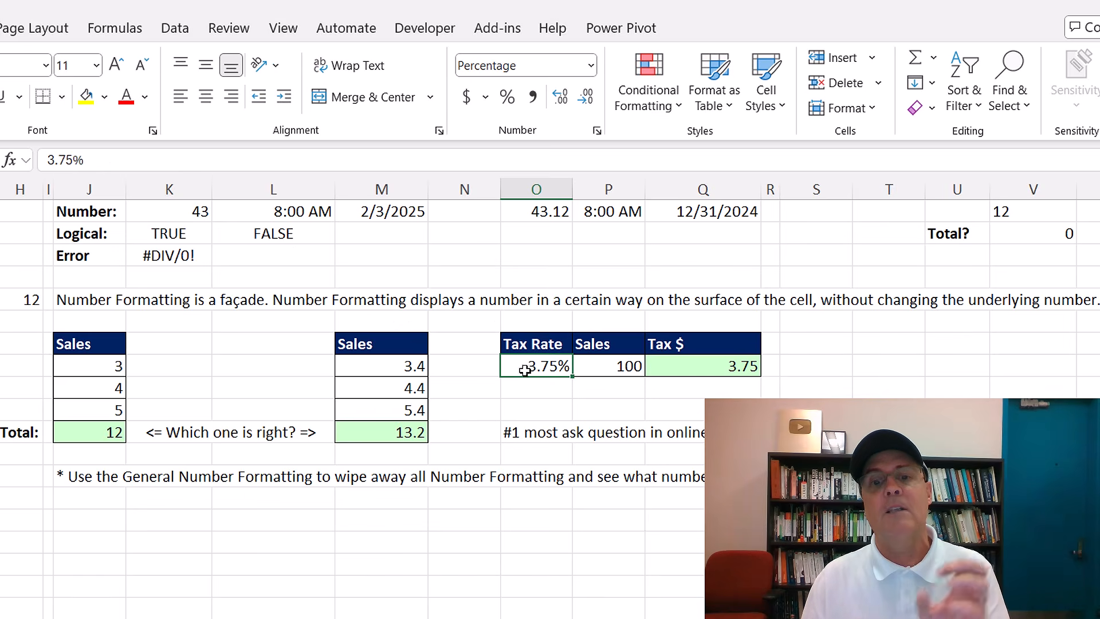
left_click(590, 66)
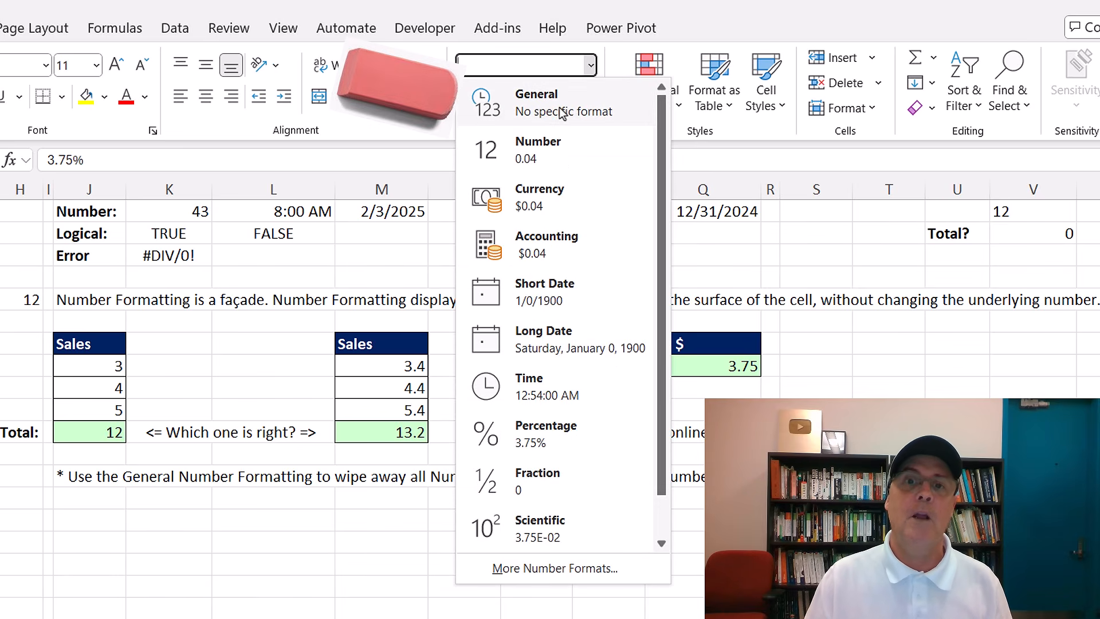
left_click(552, 113)
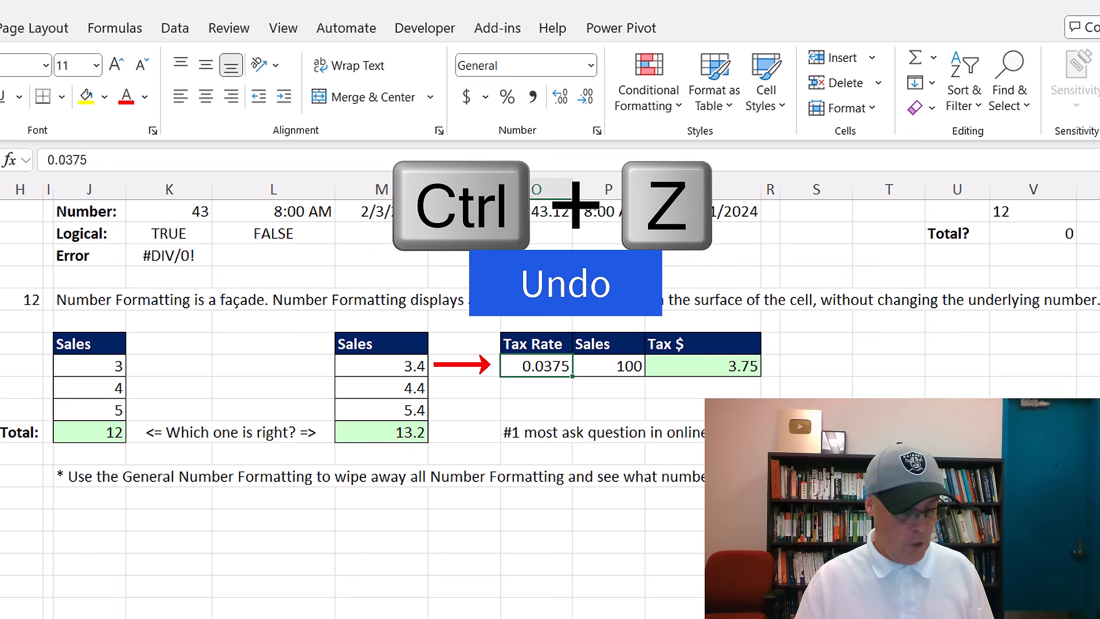
key("ctrl+z")
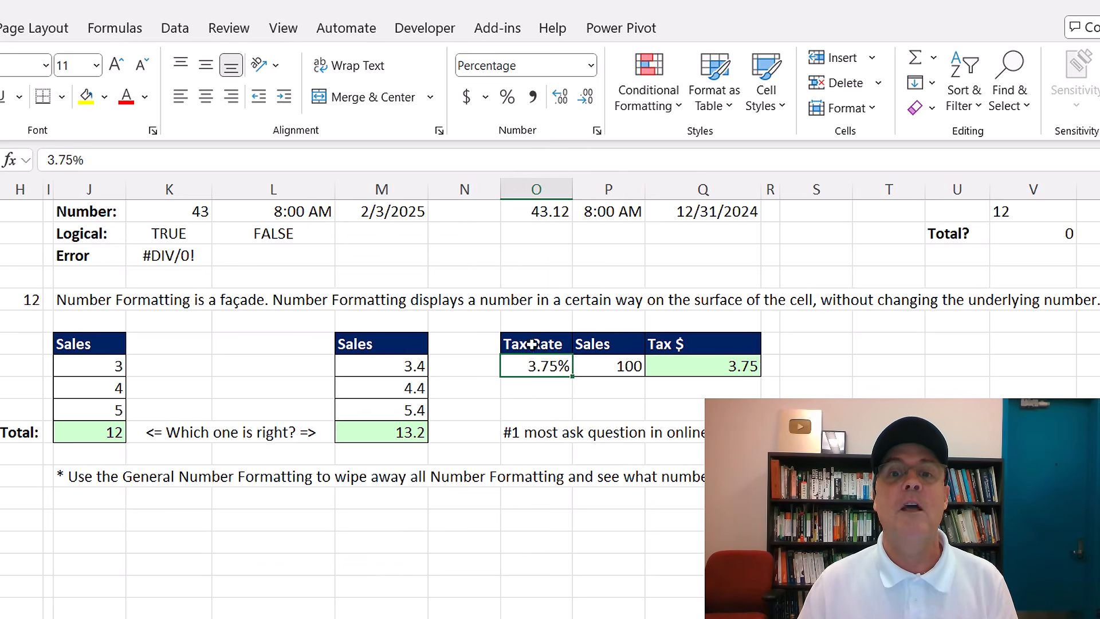
Reduce the Tax Rate percentage in O35 to no decimals and bring back its two decimals
left_click(589, 101)
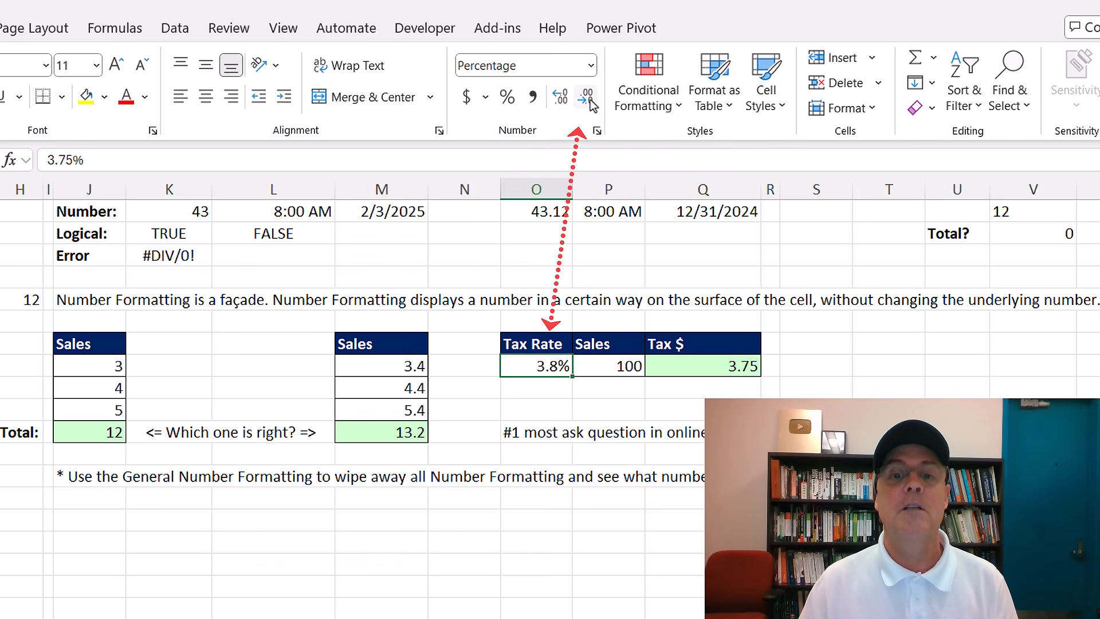
left_click(589, 101)
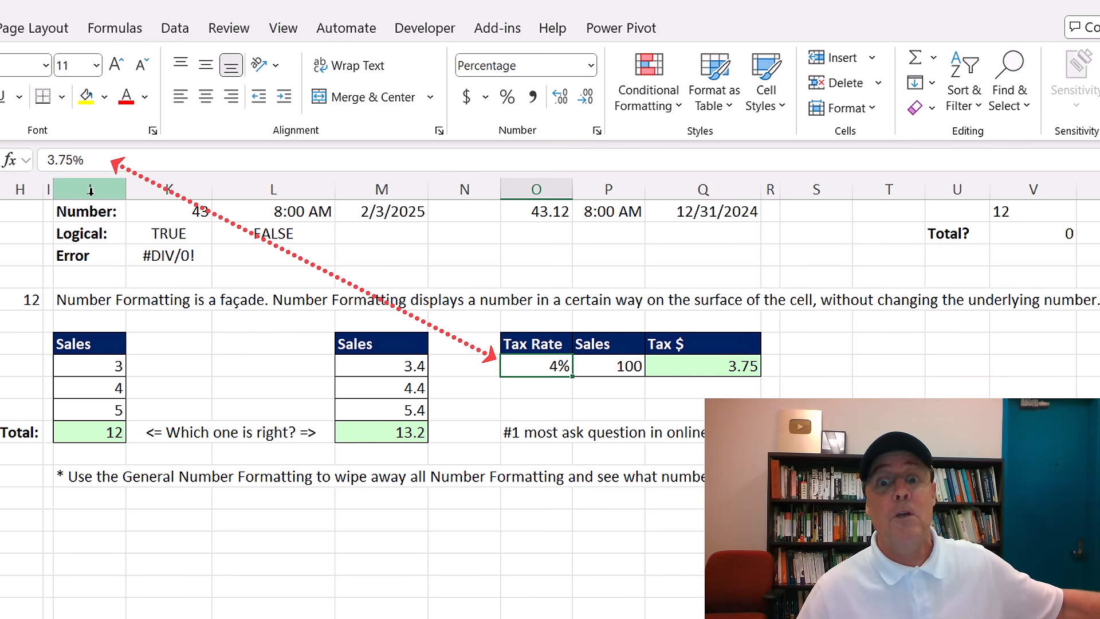
left_click(561, 102)
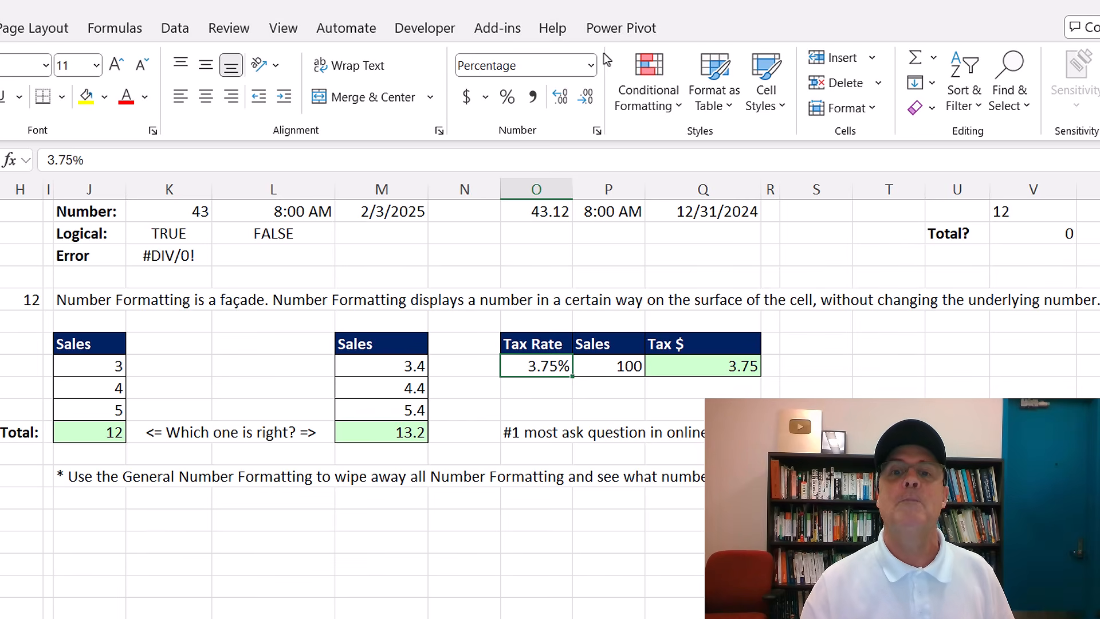
Clear the percentage formatting from the Tax Rate cell O35 with the General number format
left_click(590, 65)
left_click(547, 113)
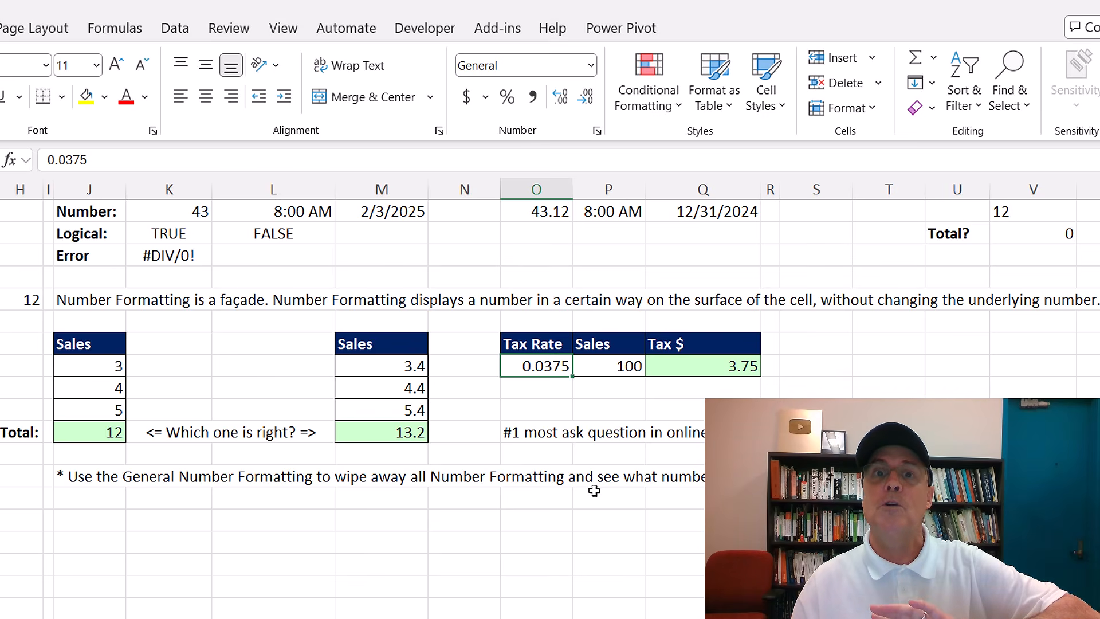
scroll(595, 490, "up", 4)
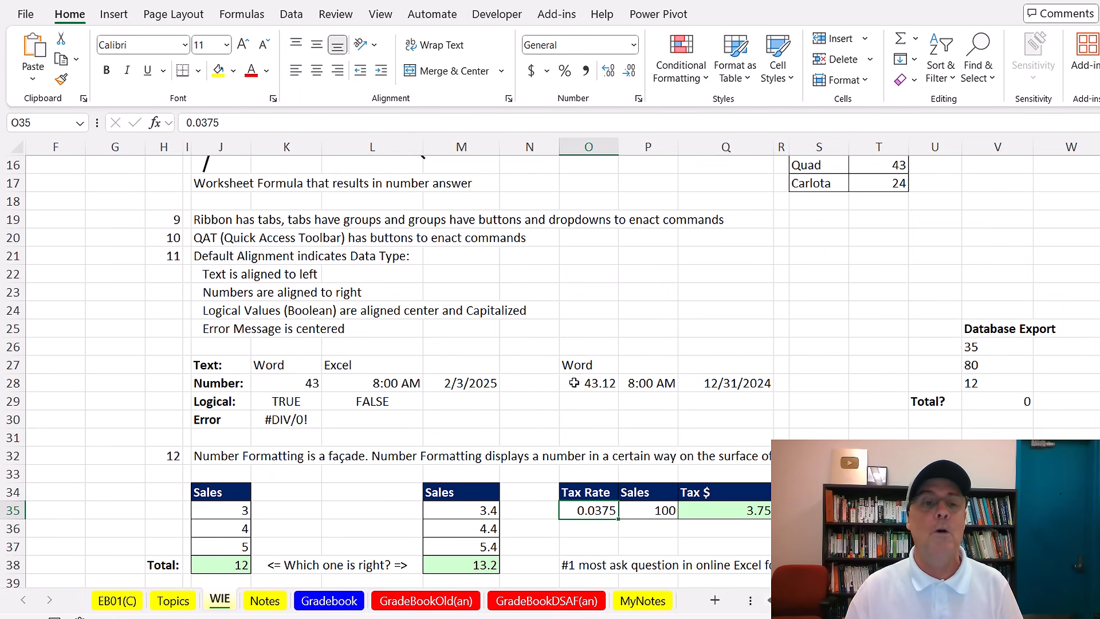
scroll(567, 384, "up", 2)
scroll(547, 434, "up", 3)
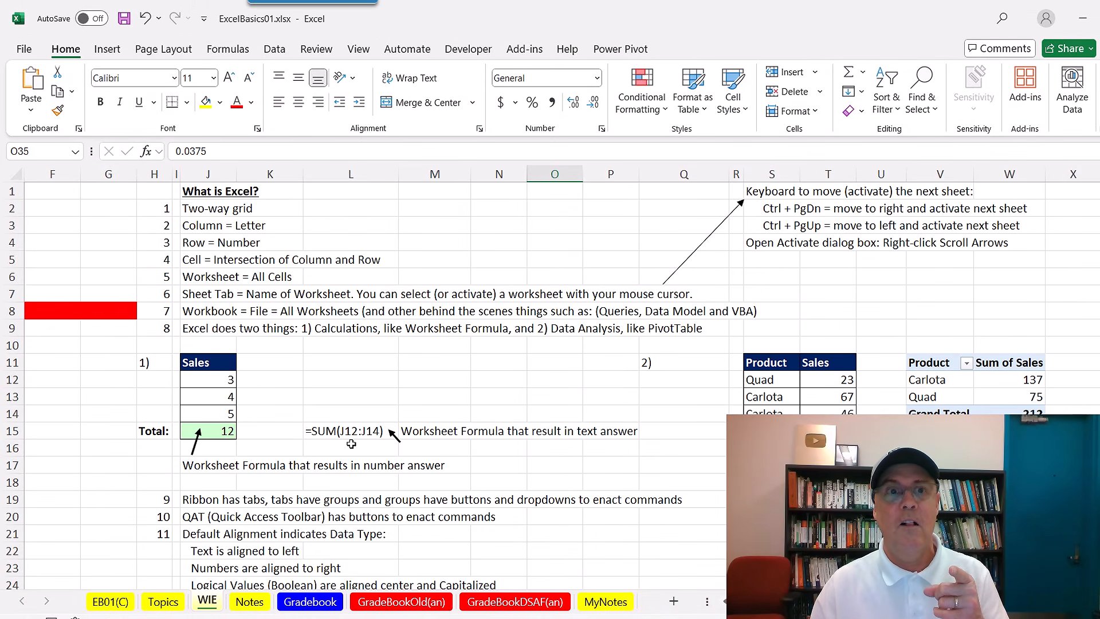
Look over the blank Gradebook sheet and the finished GradeBookDSAF(an) sheet, and check the finished sheet's print preview
left_click(310, 602)
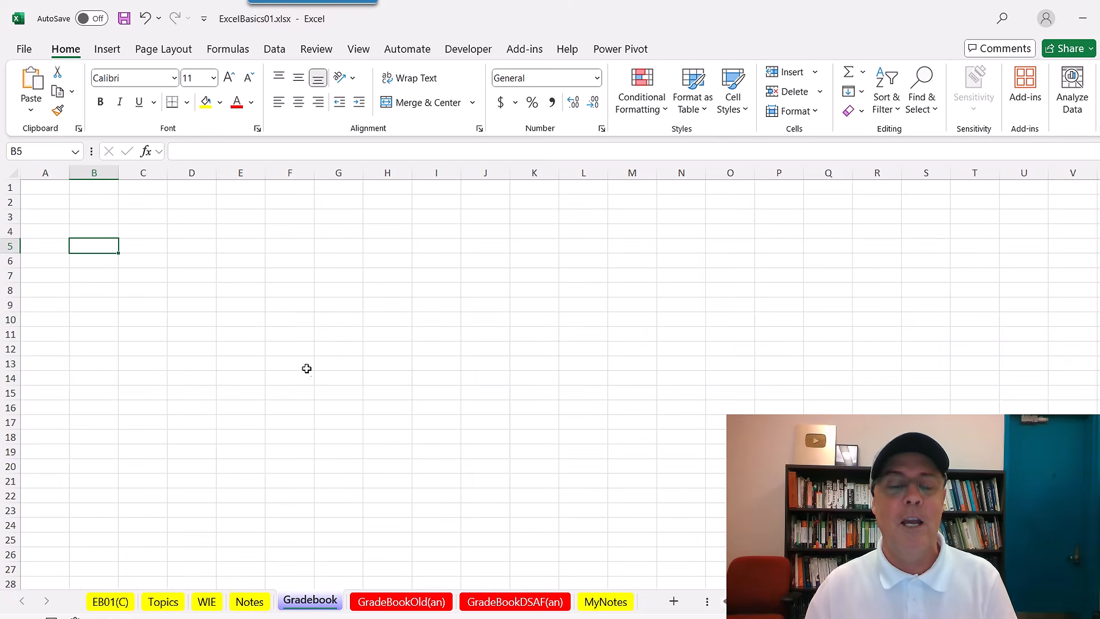
left_click(519, 602)
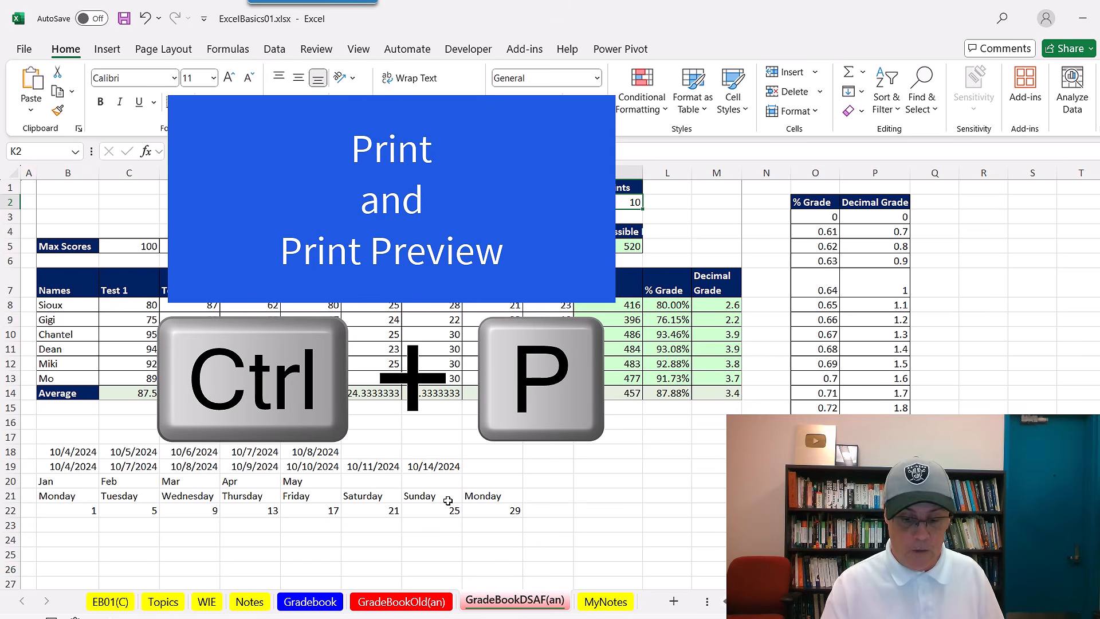
key("ctrl+p")
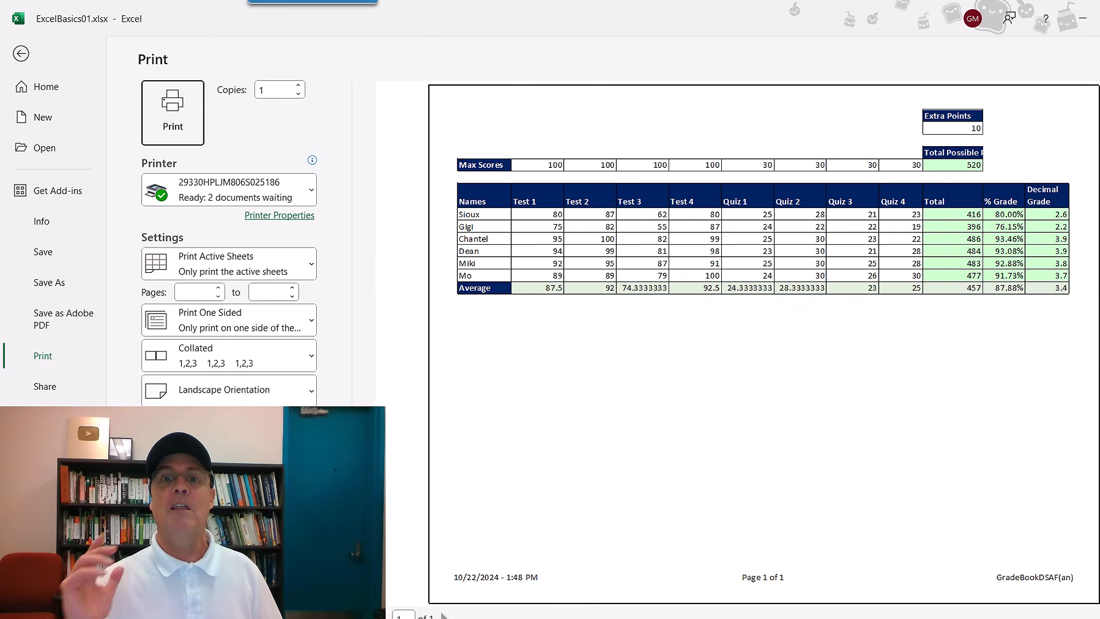
key("Escape")
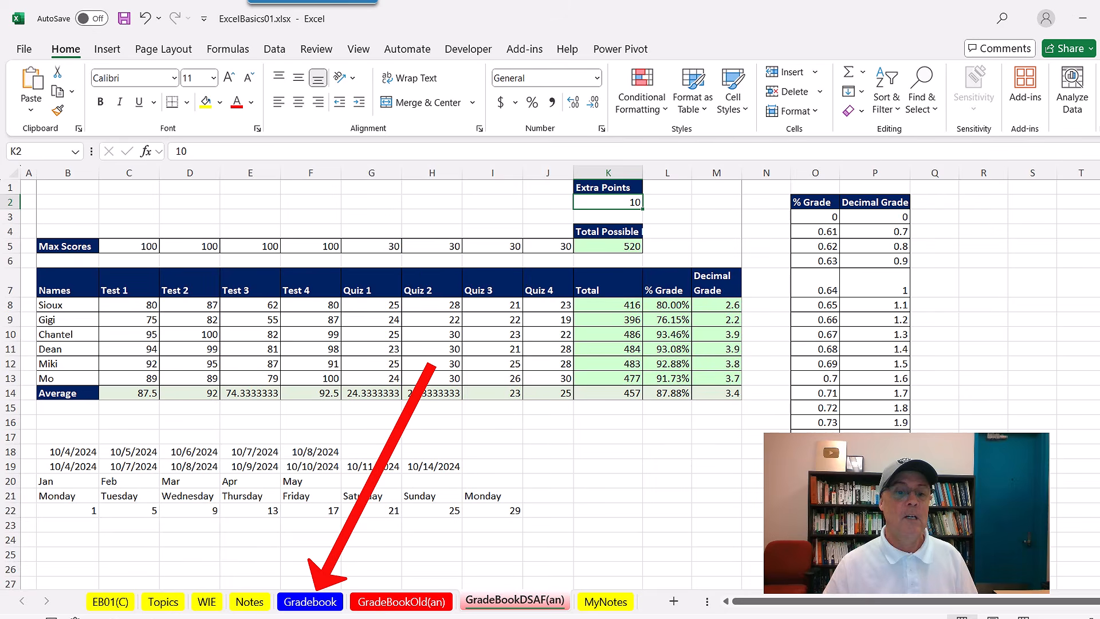
On the Gradebook sheet, enter the header Name in B7 and Test 1 in C7
left_click(310, 601)
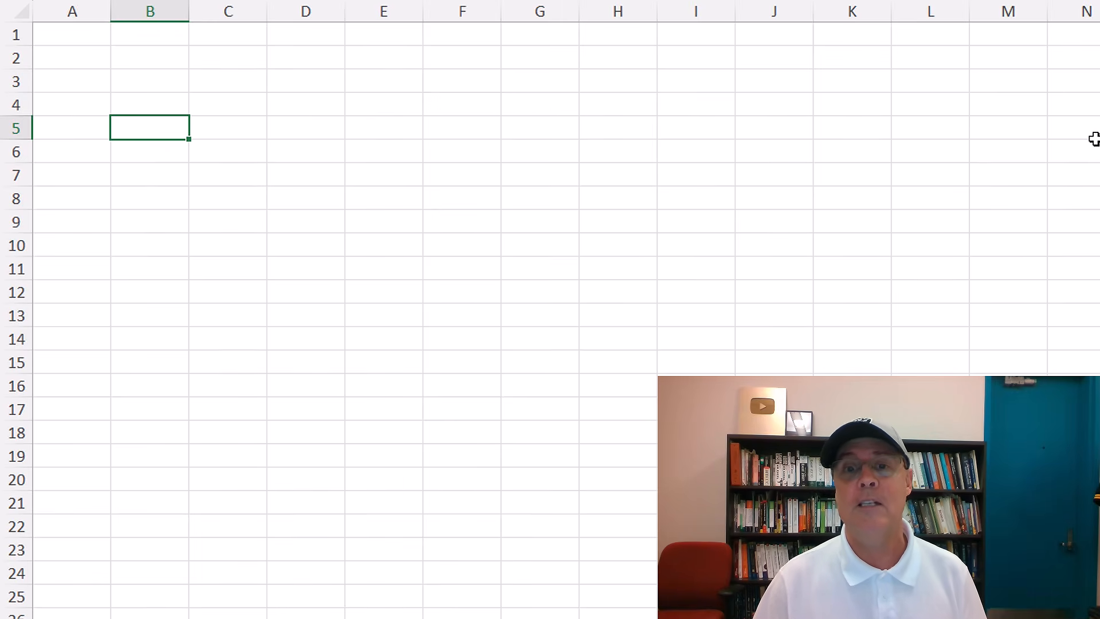
left_click(146, 174)
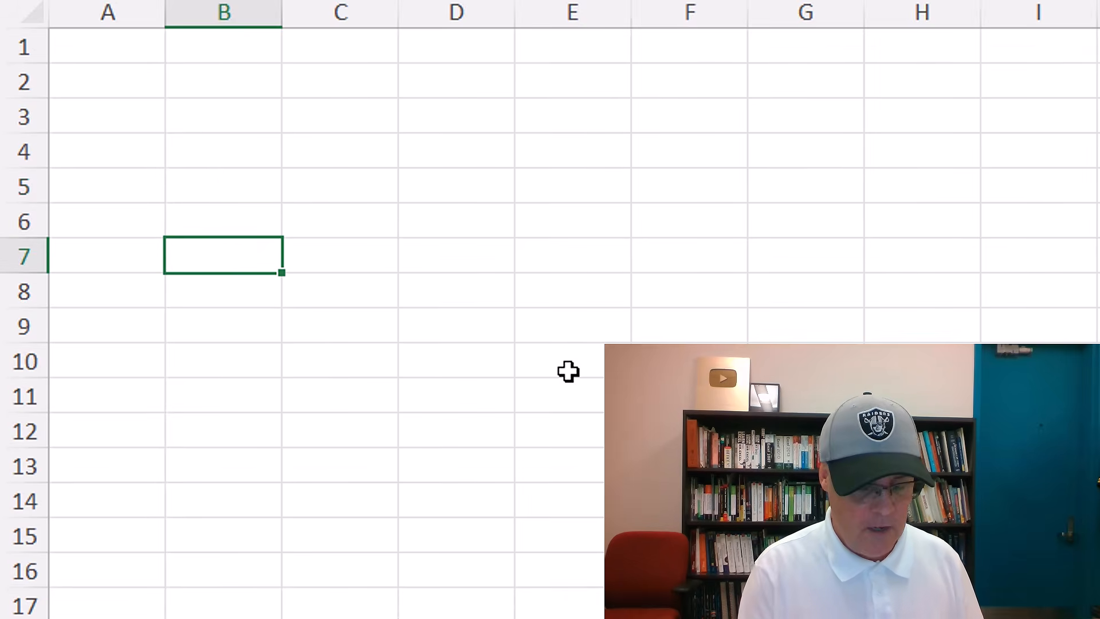
type("Name")
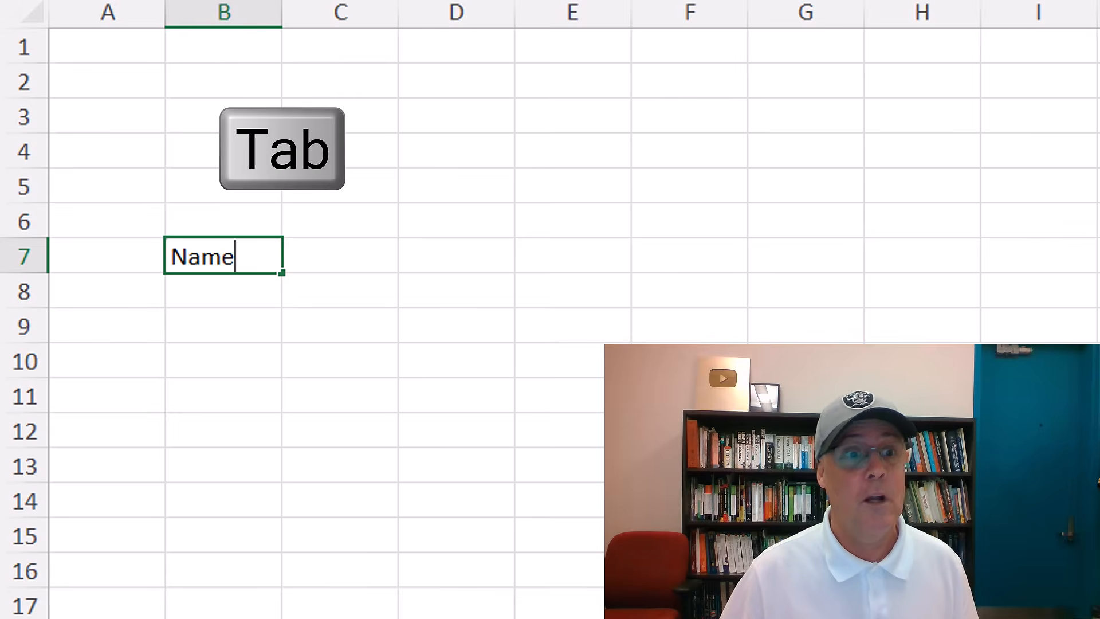
key("Tab")
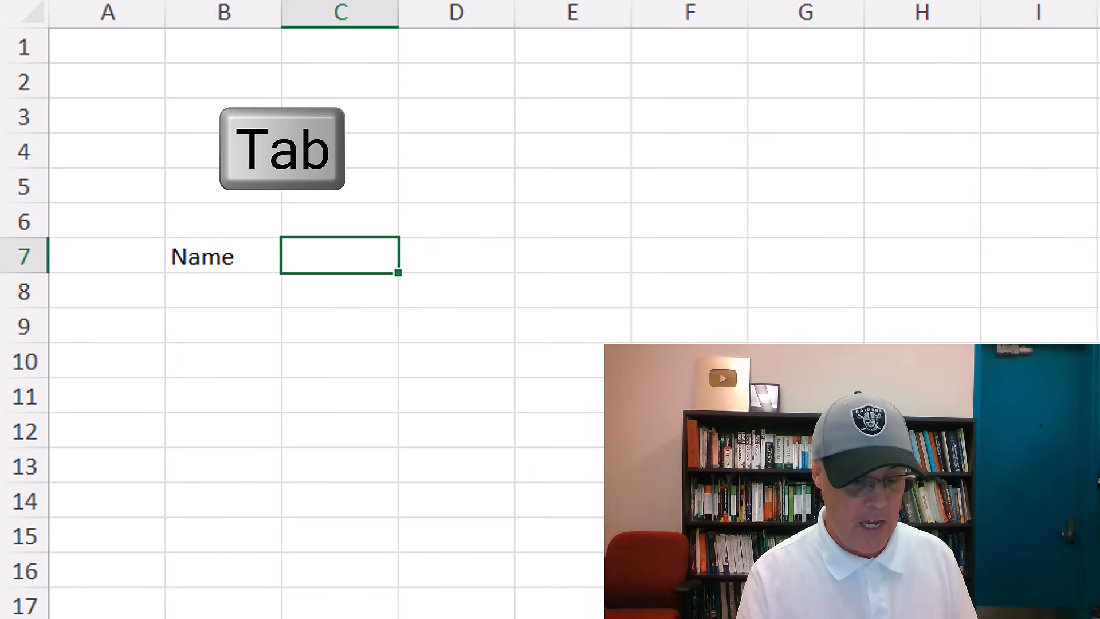
type("Test 1")
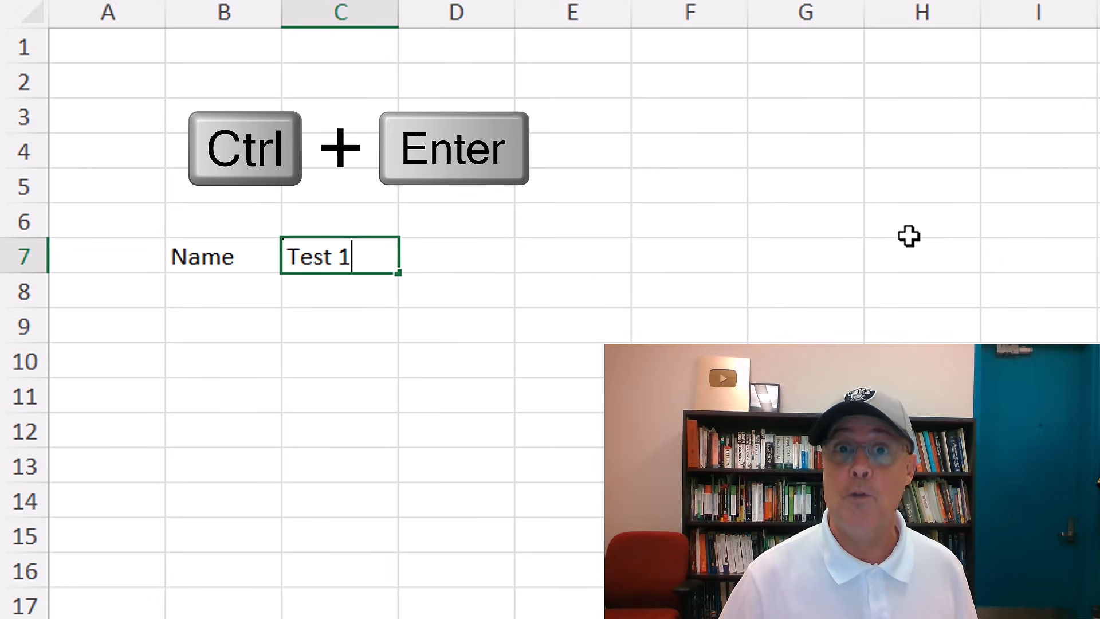
key("ctrl+Return")
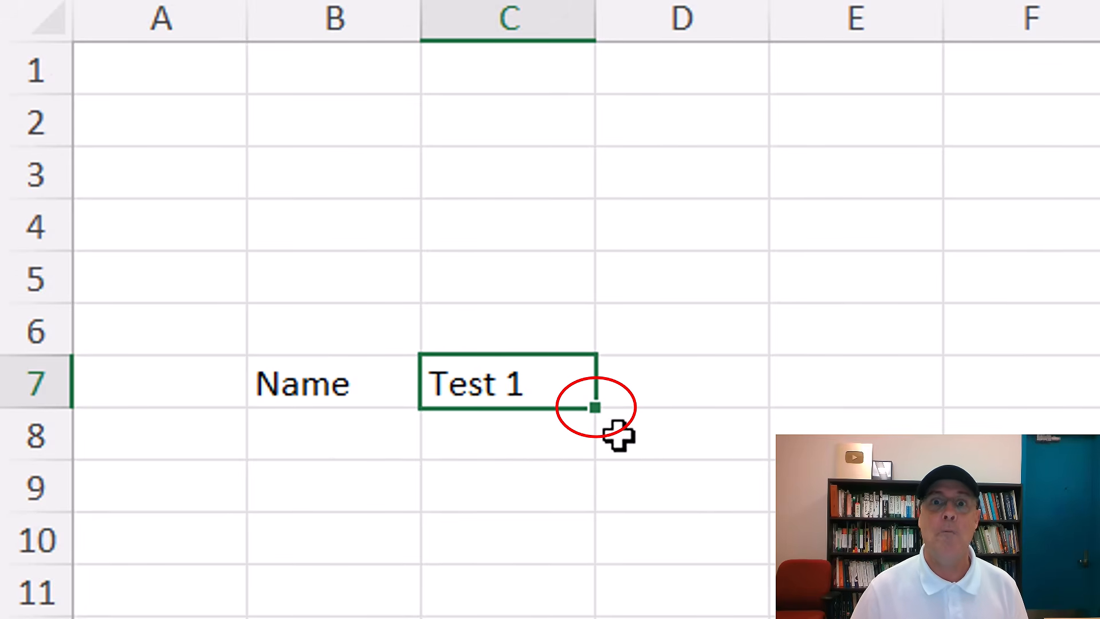
Fill the Test 1 header across D7:F7 to continue the series through Test 4
left_click(690, 383)
left_click(490, 384)
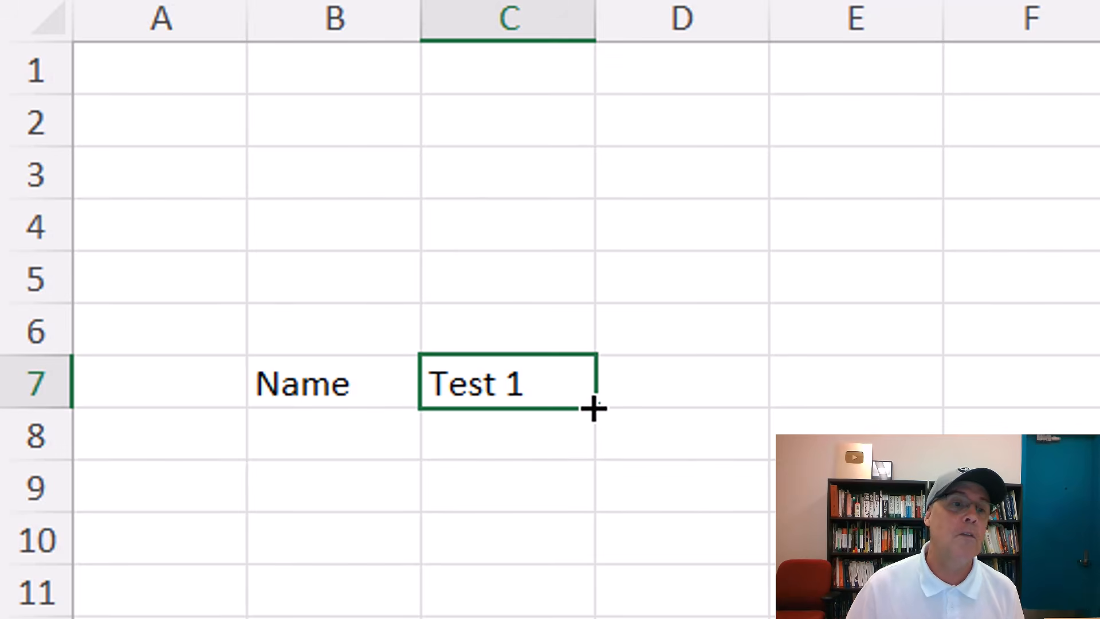
left_click_drag(488, 337, 918, 353)
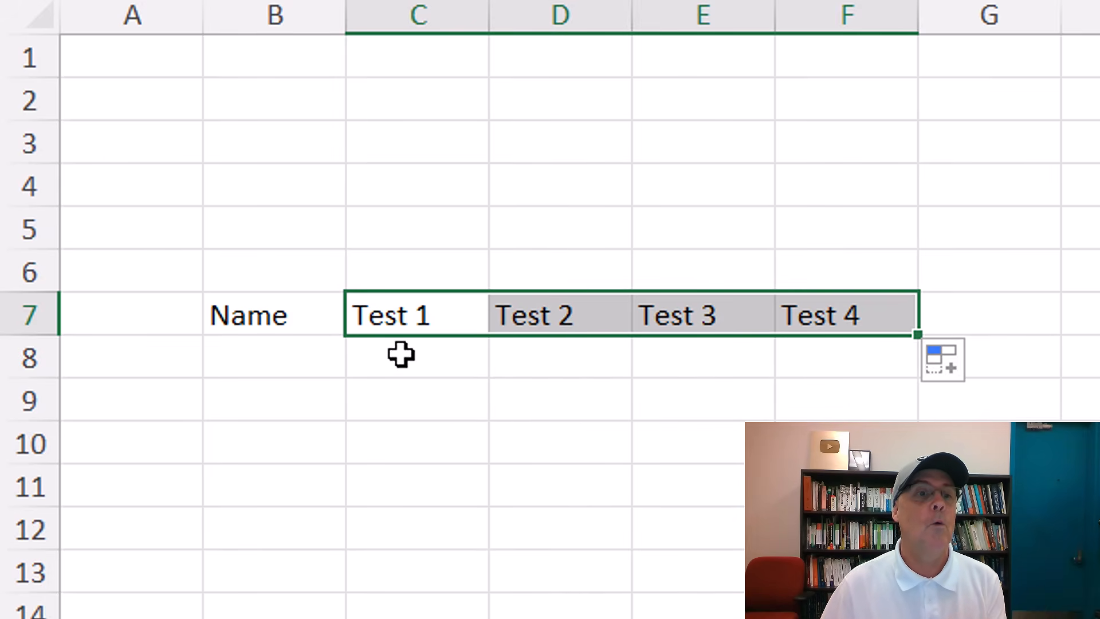
Enter Quiz 1 in G7 and fill the series across to Quiz 4 in J7
left_click(1007, 329)
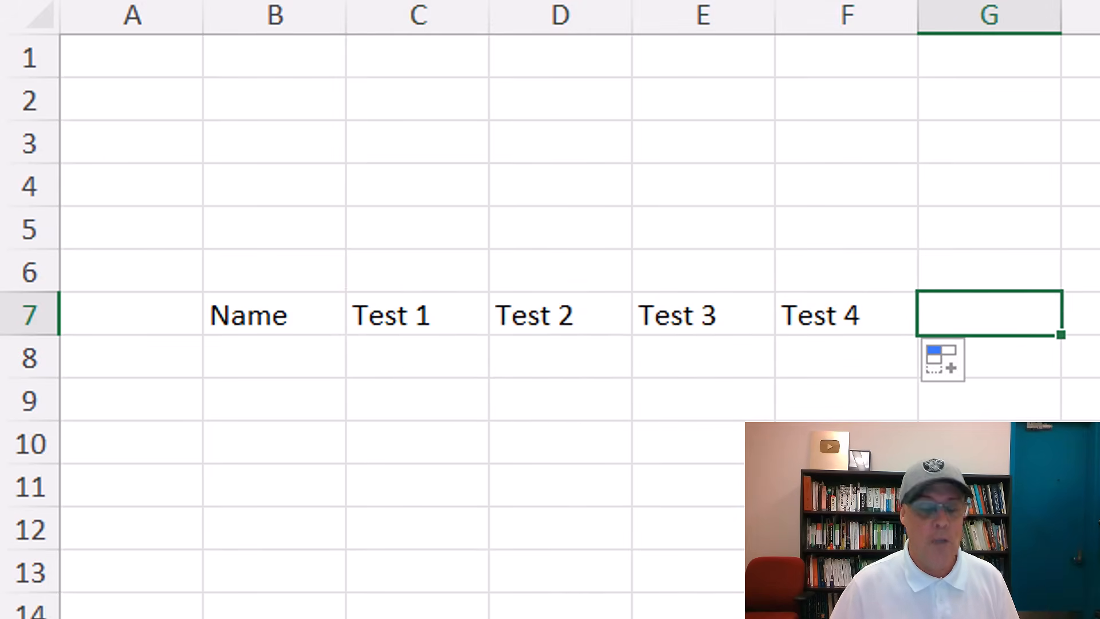
type("Qui")
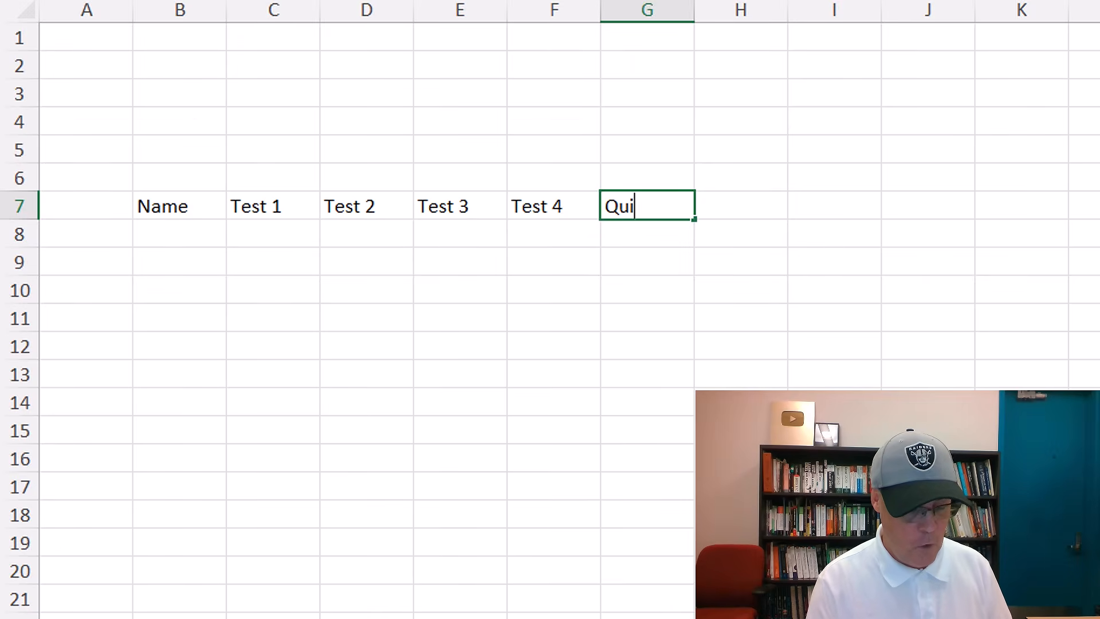
type("z 1")
key("ctrl+Return")
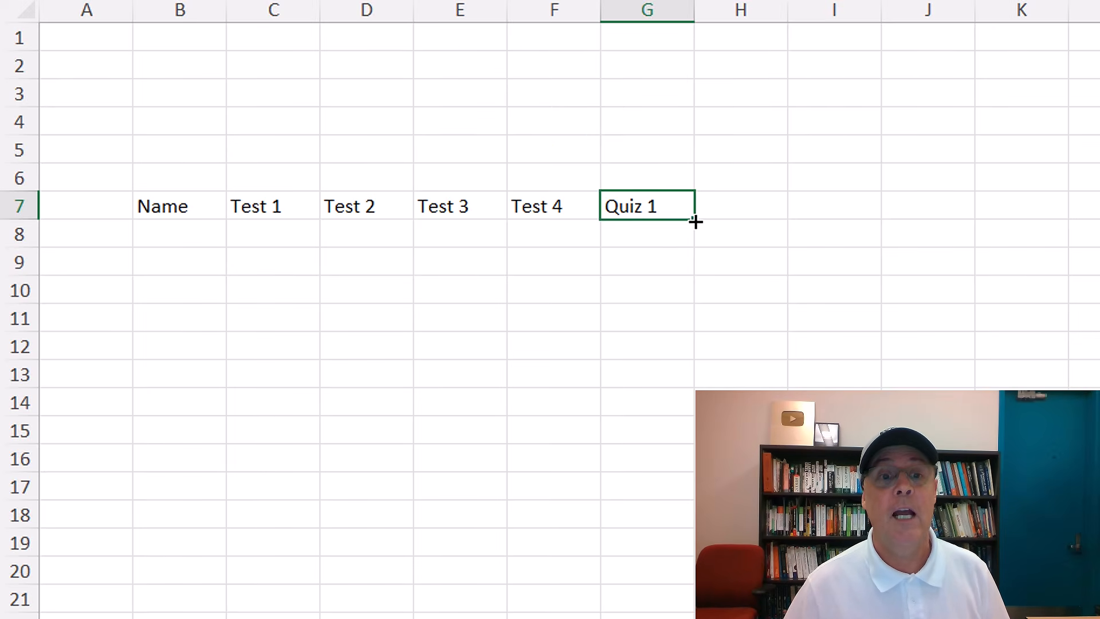
left_click_drag(695, 222, 966, 222)
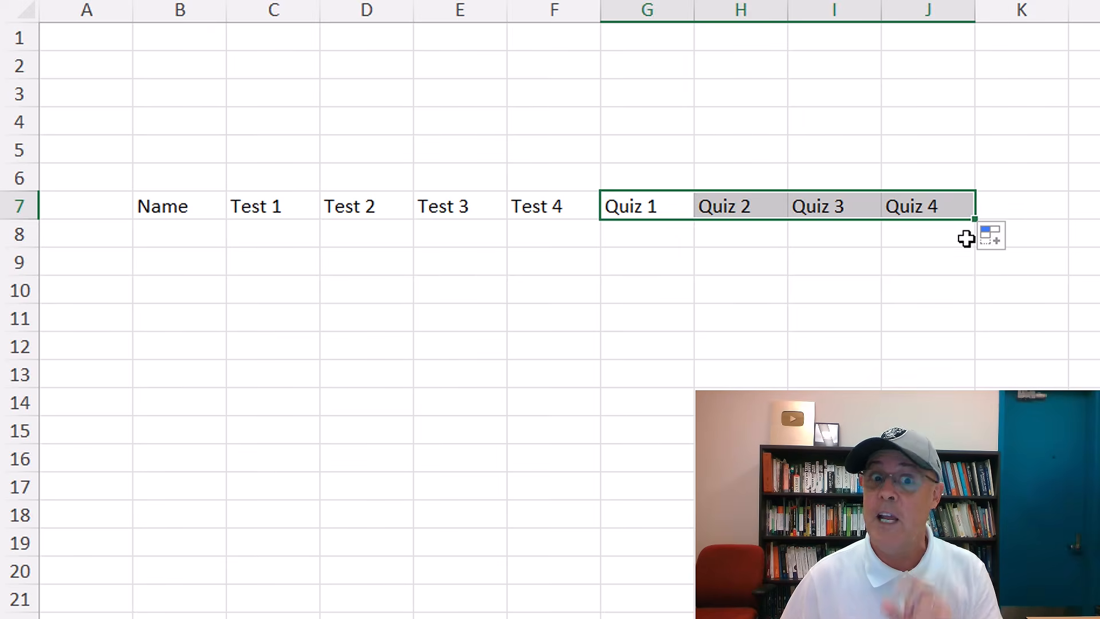
Enter the headers Total, % Grade and Decimal Grade in K7:M7 and widen column M to fit its header
left_click(1015, 201)
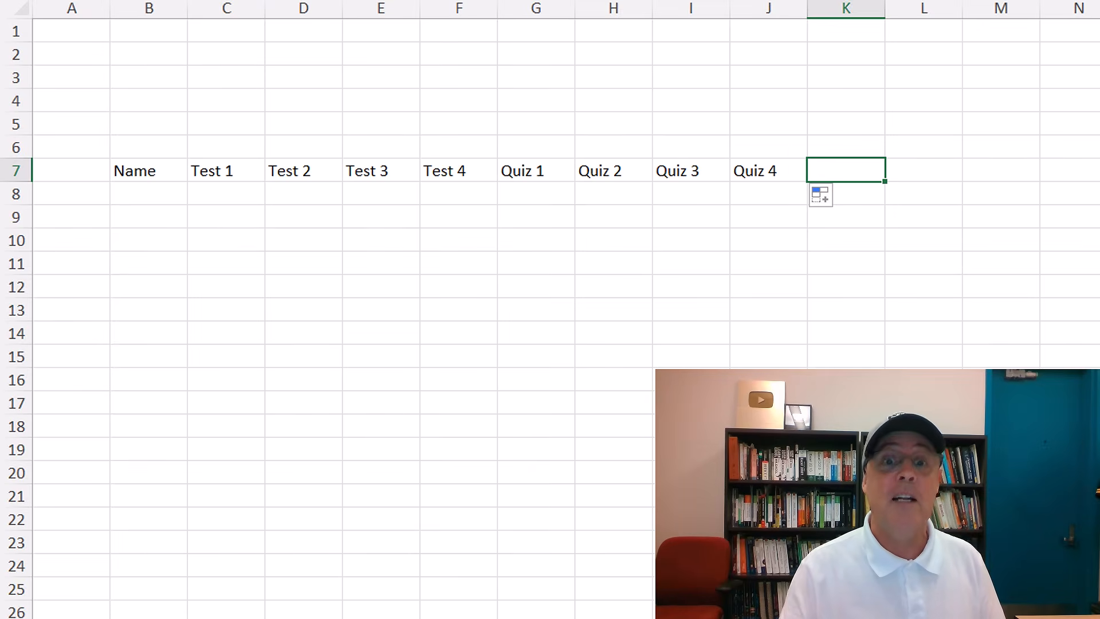
type("Total")
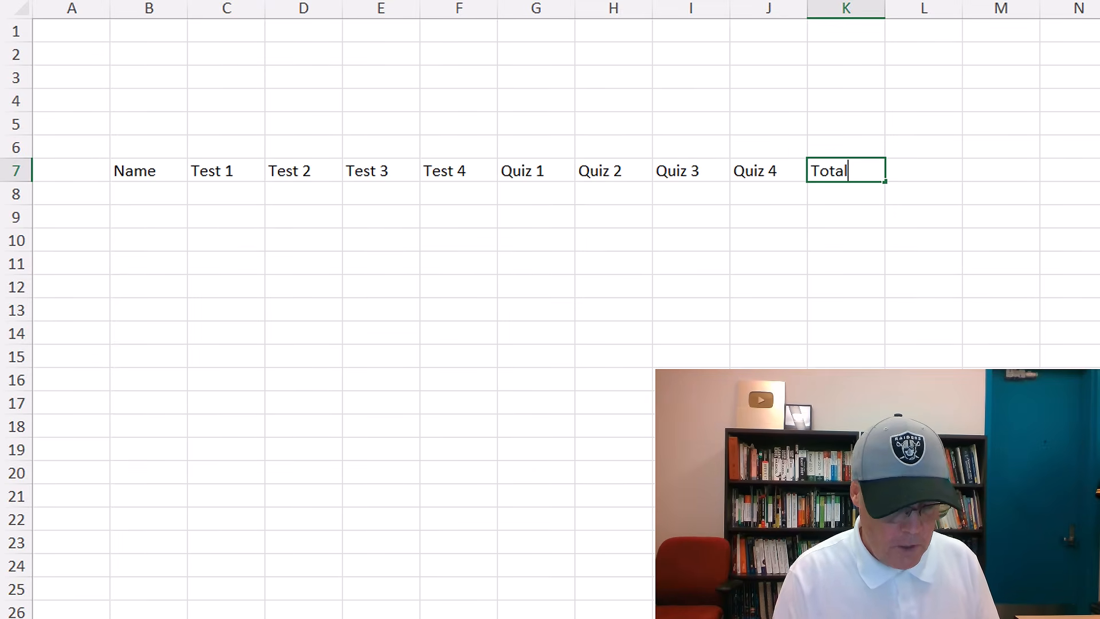
key("Tab")
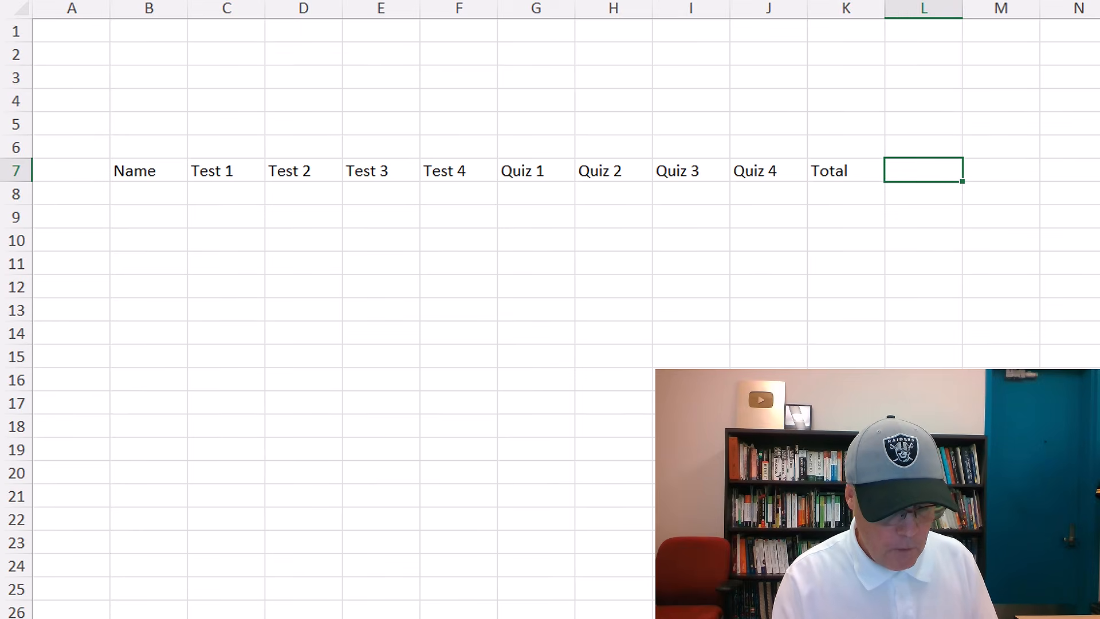
type("% Grade")
key("Tab")
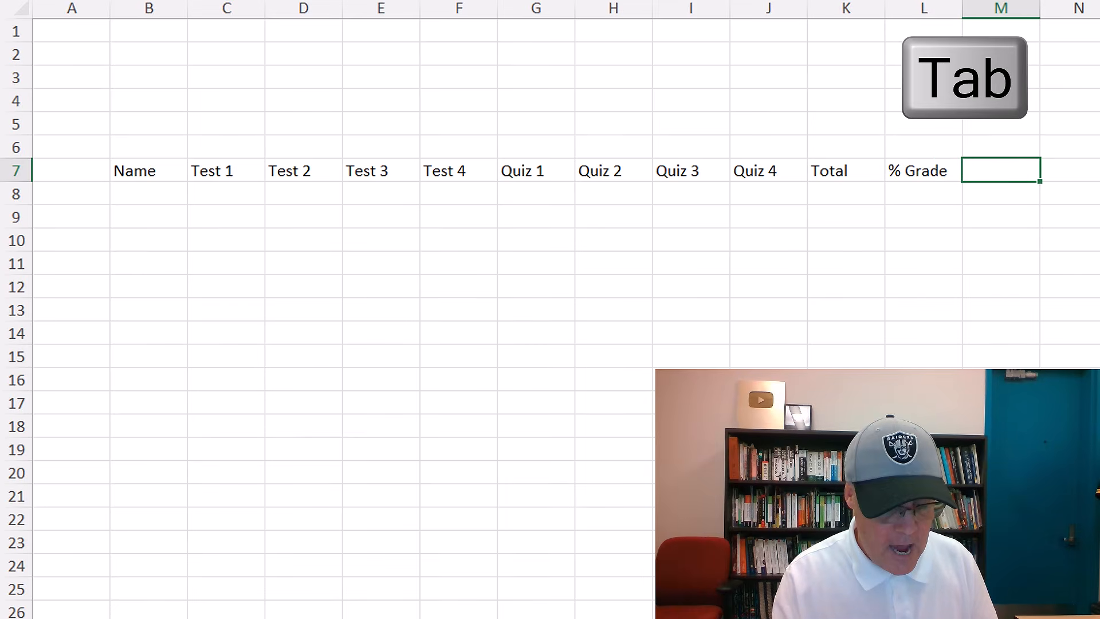
type("Decimal Grade")
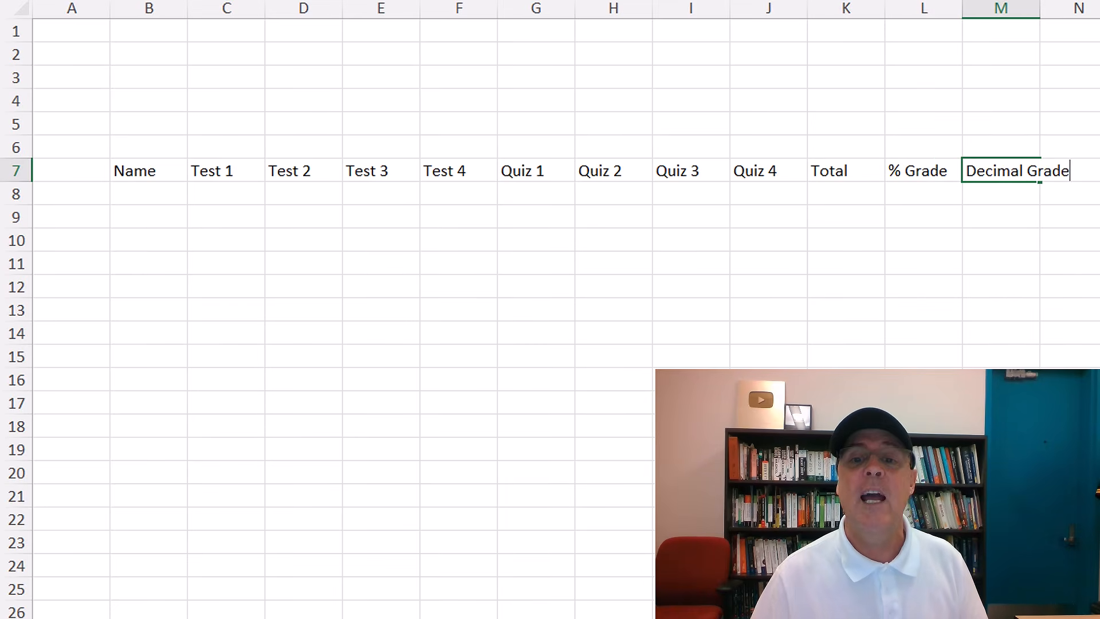
key("Return")
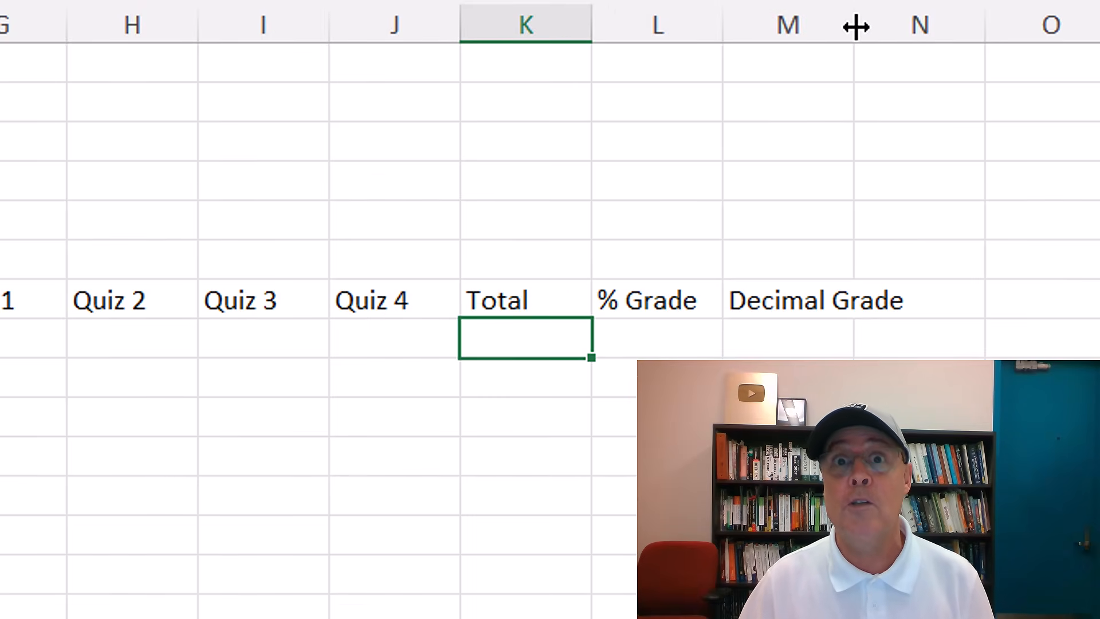
left_click_drag(856, 27, 923, 28)
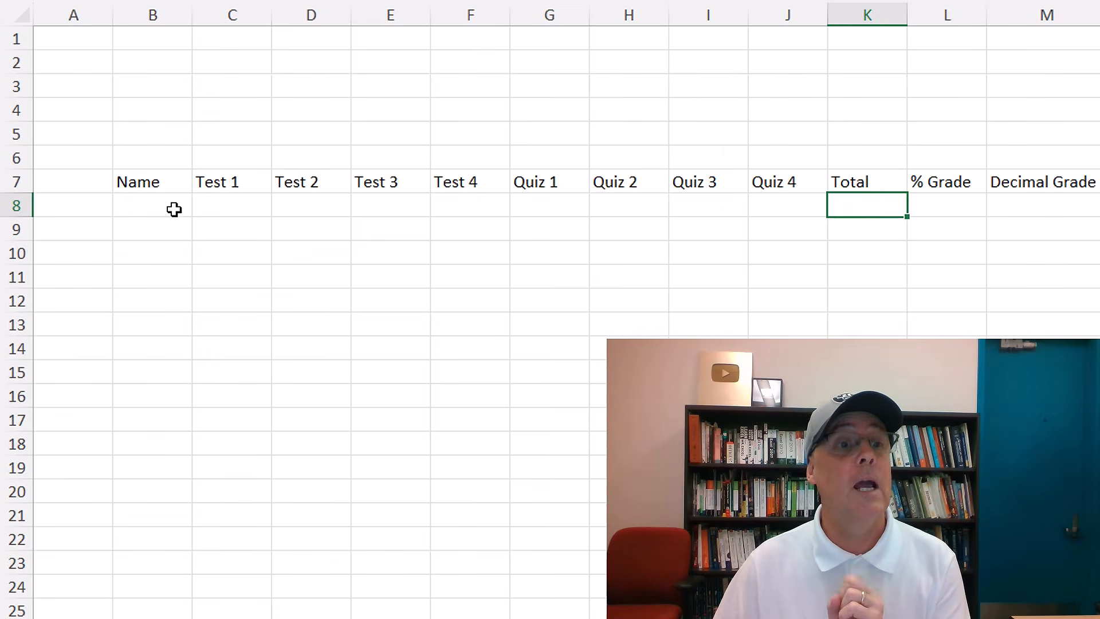
Enter the six students' first names down B8:B13 and the row label Average in B14
left_click(153, 204)
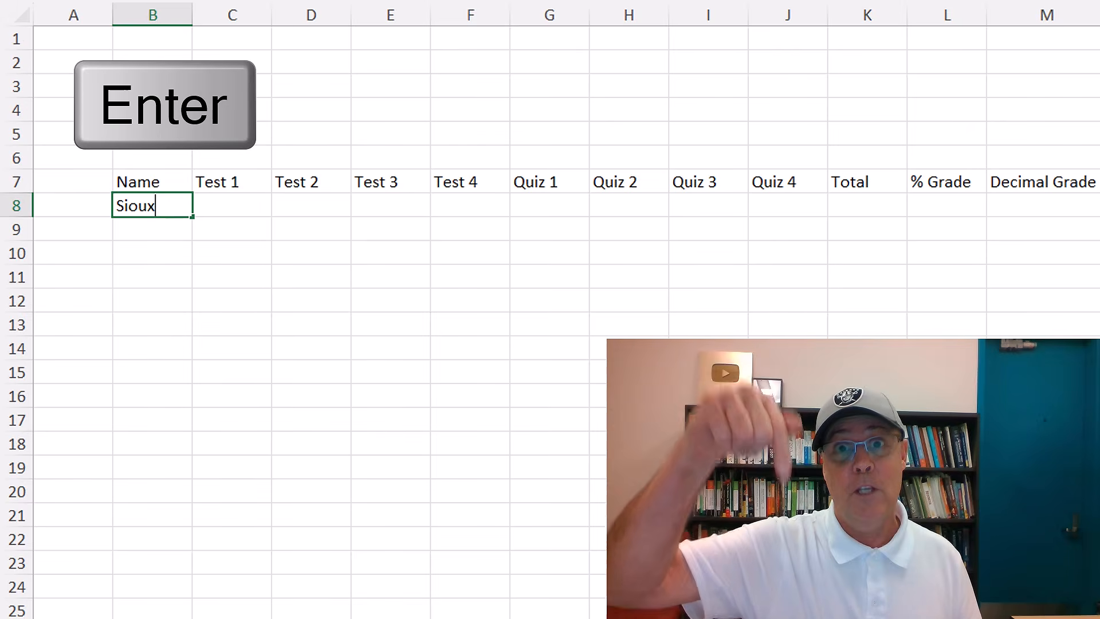
key("Return")
type("Gigi")
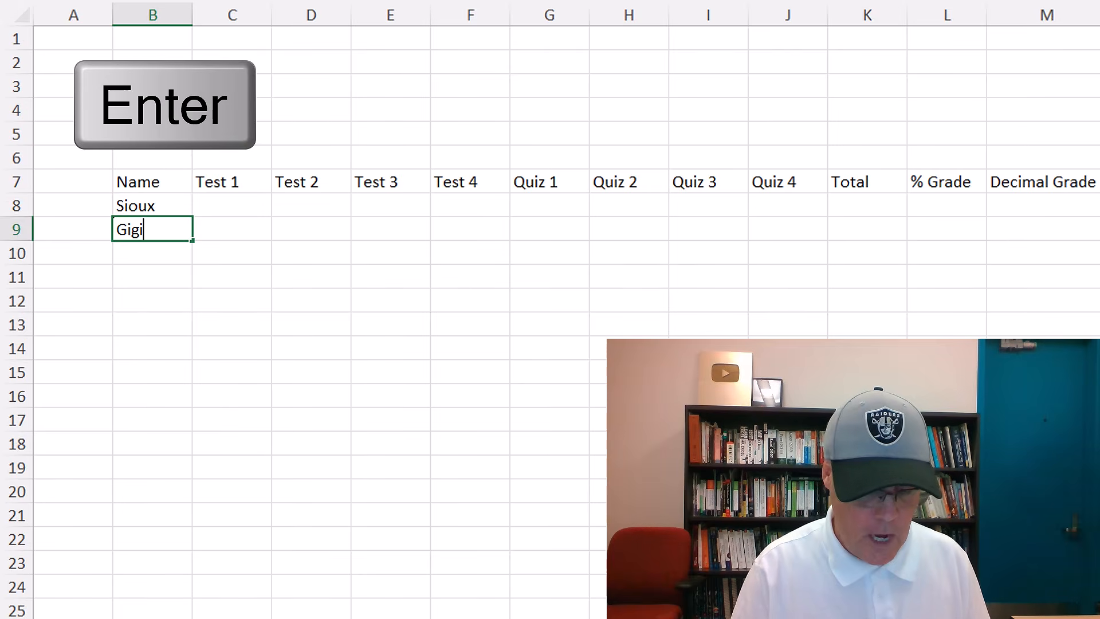
key("Return")
type("Chantel")
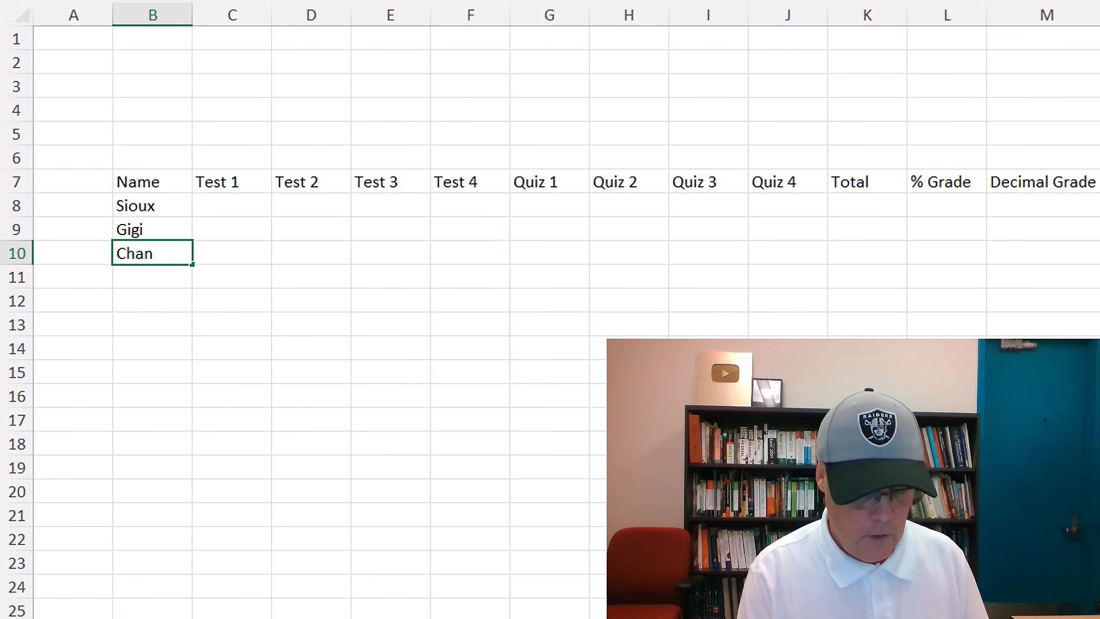
key("Return")
type("Dean")
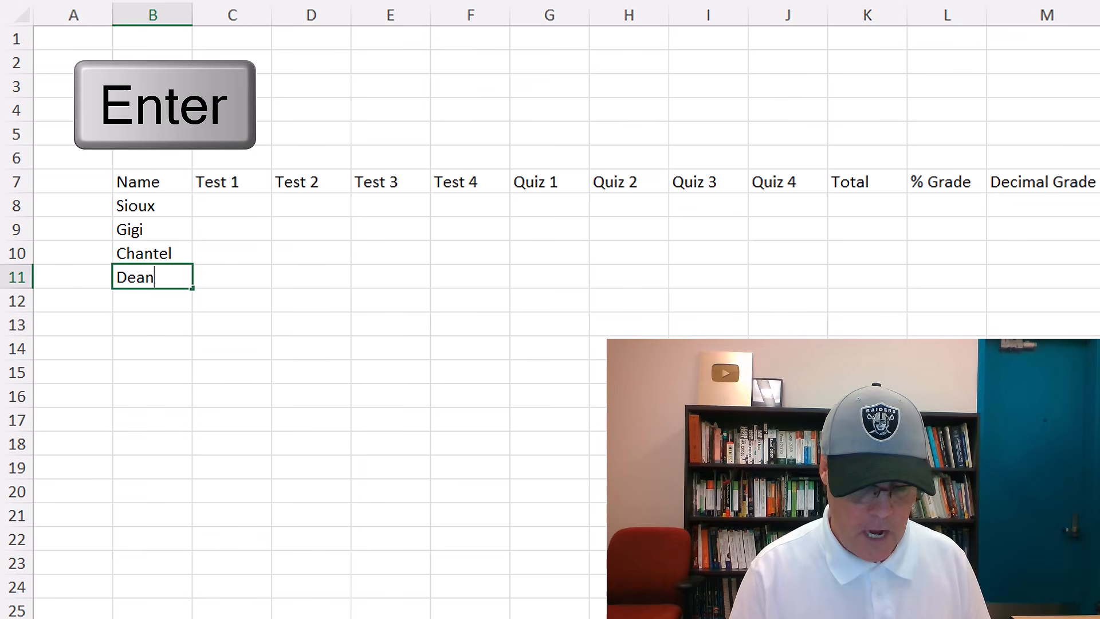
key("Return")
type("Miki")
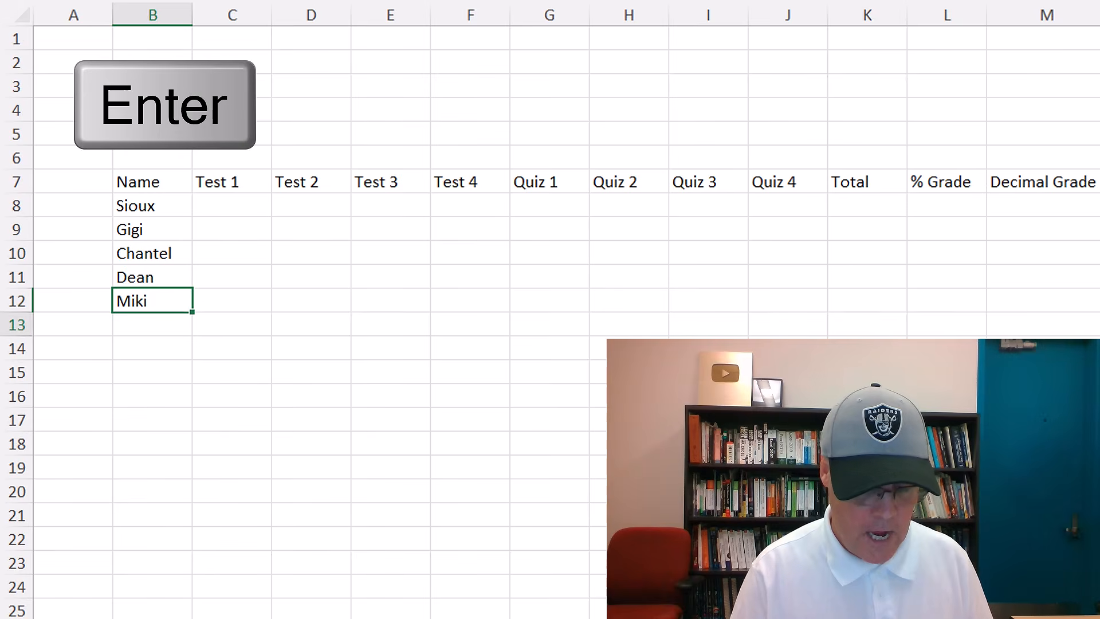
key("Return")
type("Mo")
key("Return")
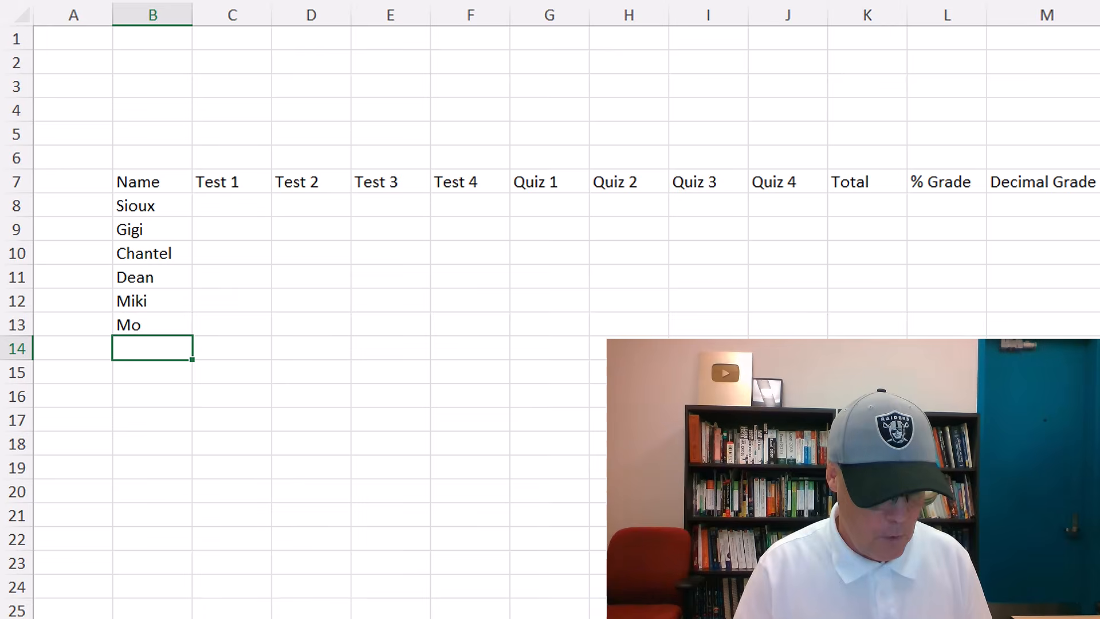
type("Average")
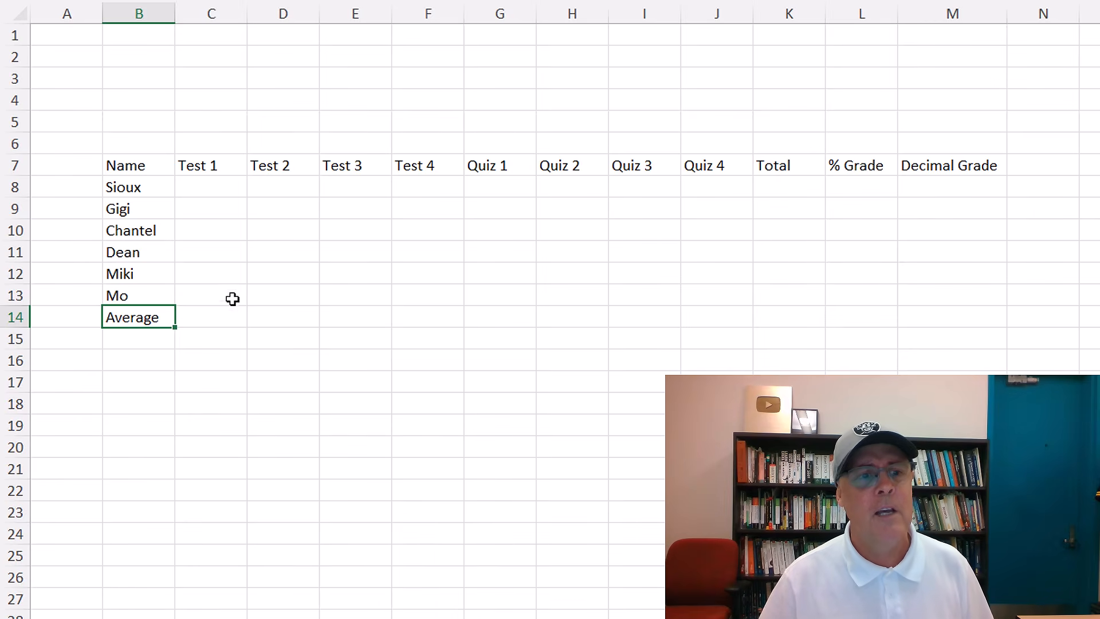
left_click_drag(148, 317, 946, 167)
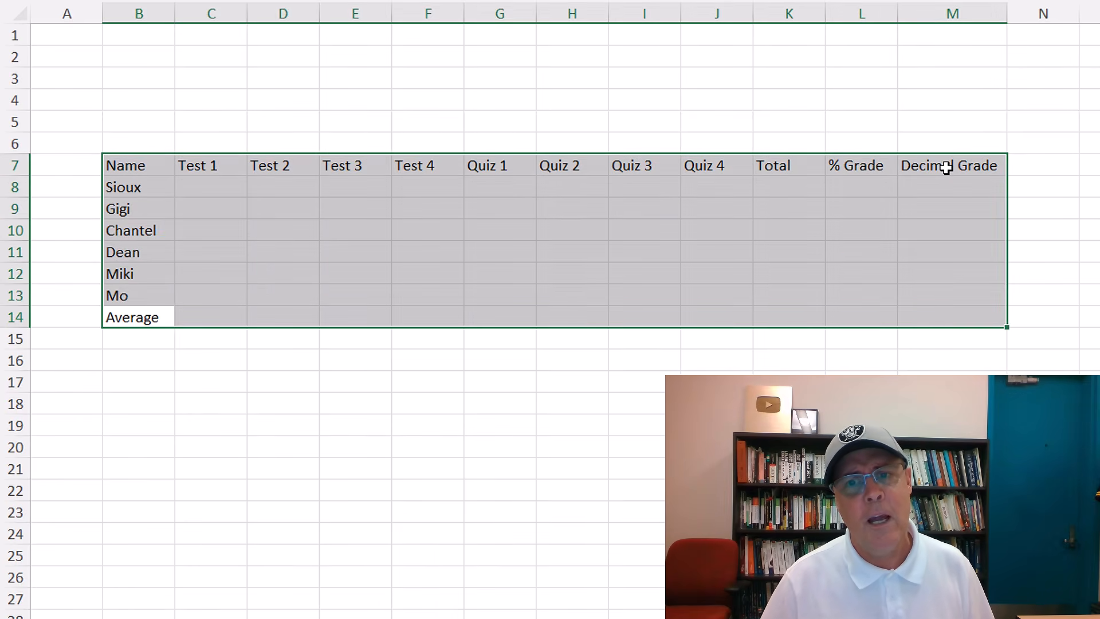
left_click(131, 319)
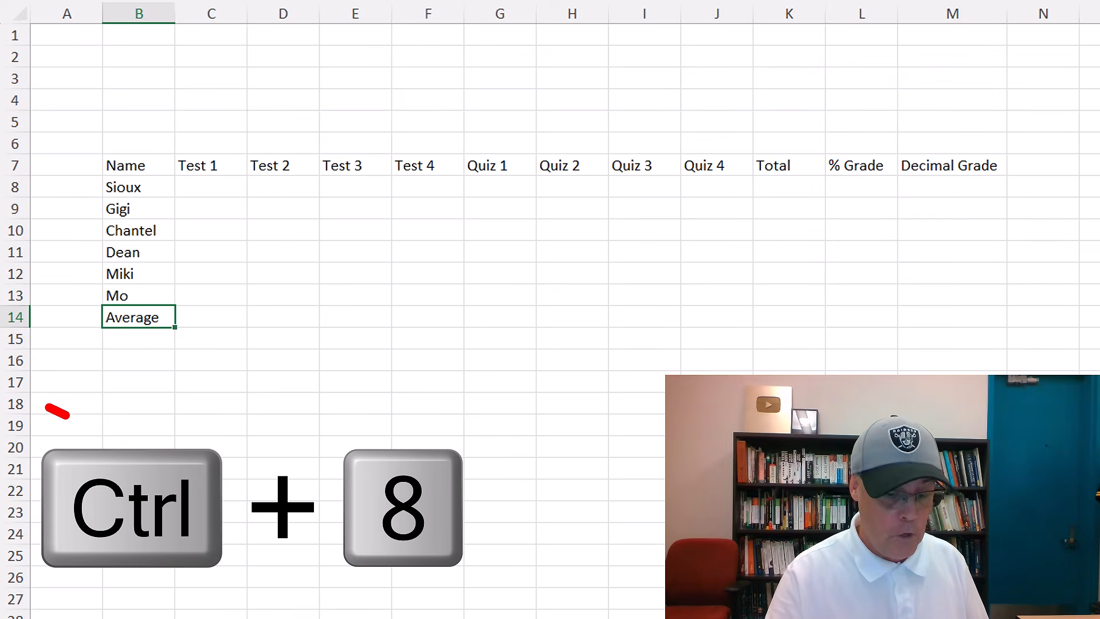
key("ctrl+8")
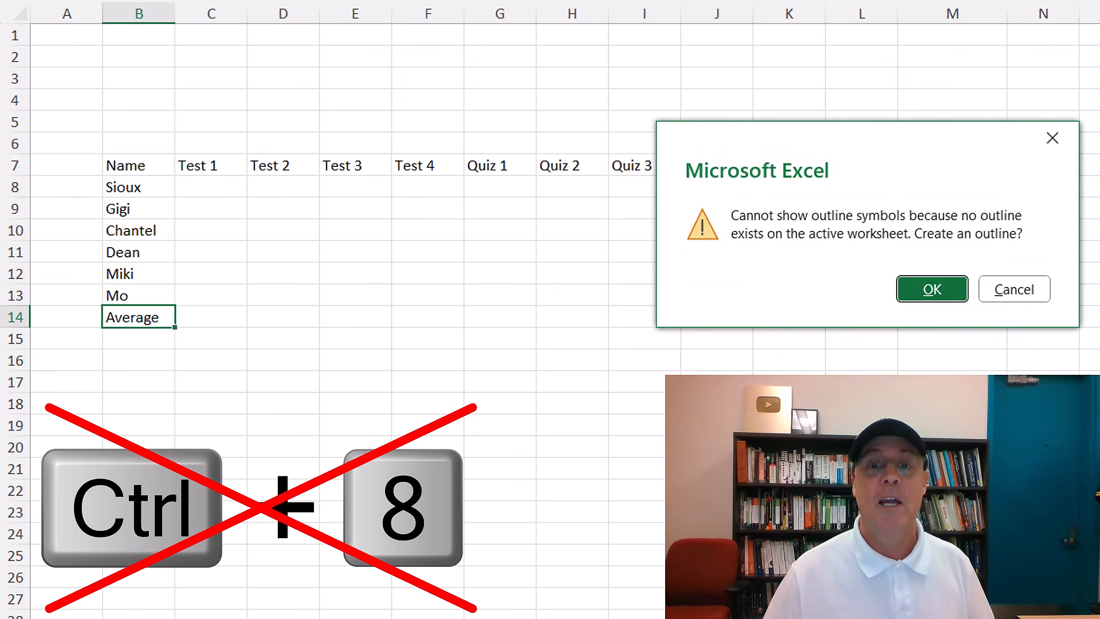
left_click_drag(847, 171, 466, 221)
left_click(629, 364)
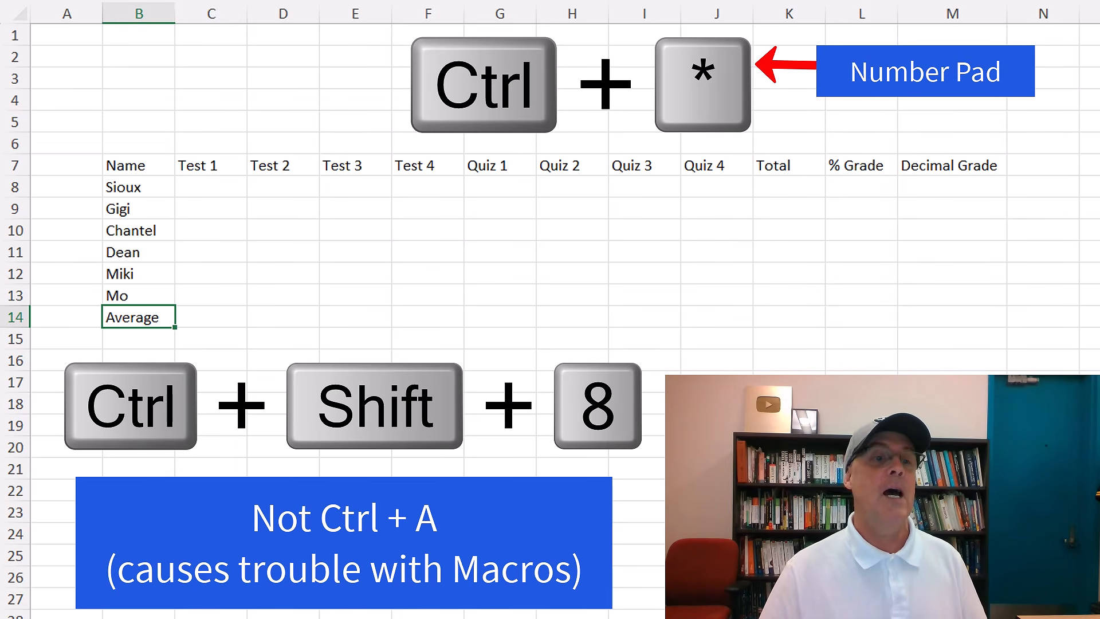
Apply All Borders to the whole gradebook table B7:M14
key("ctrl+KP_Multiply")
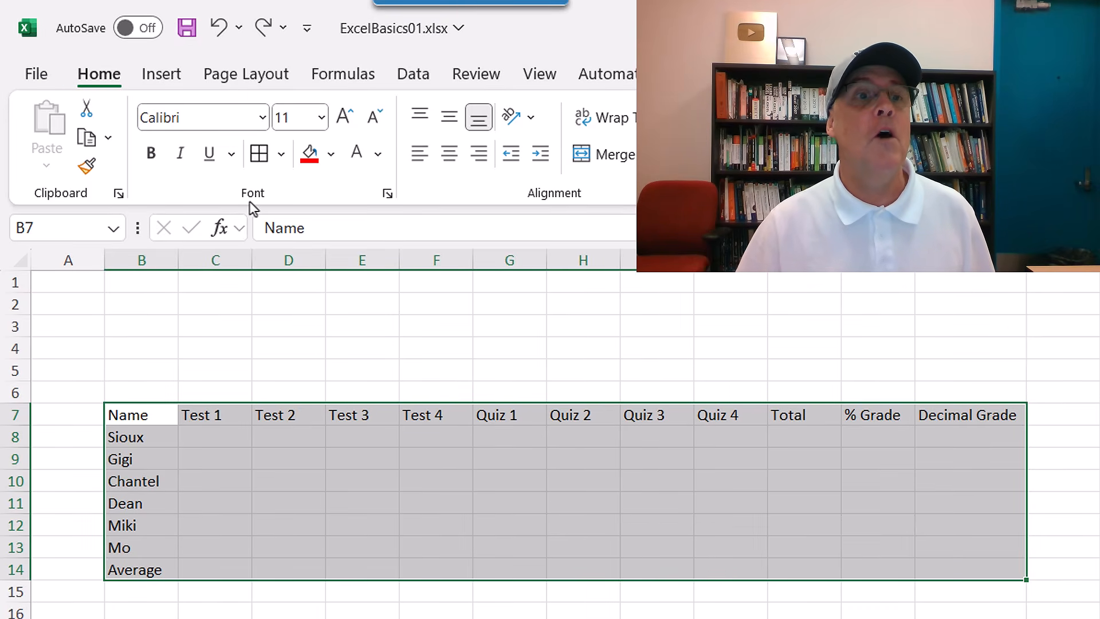
left_click(281, 154)
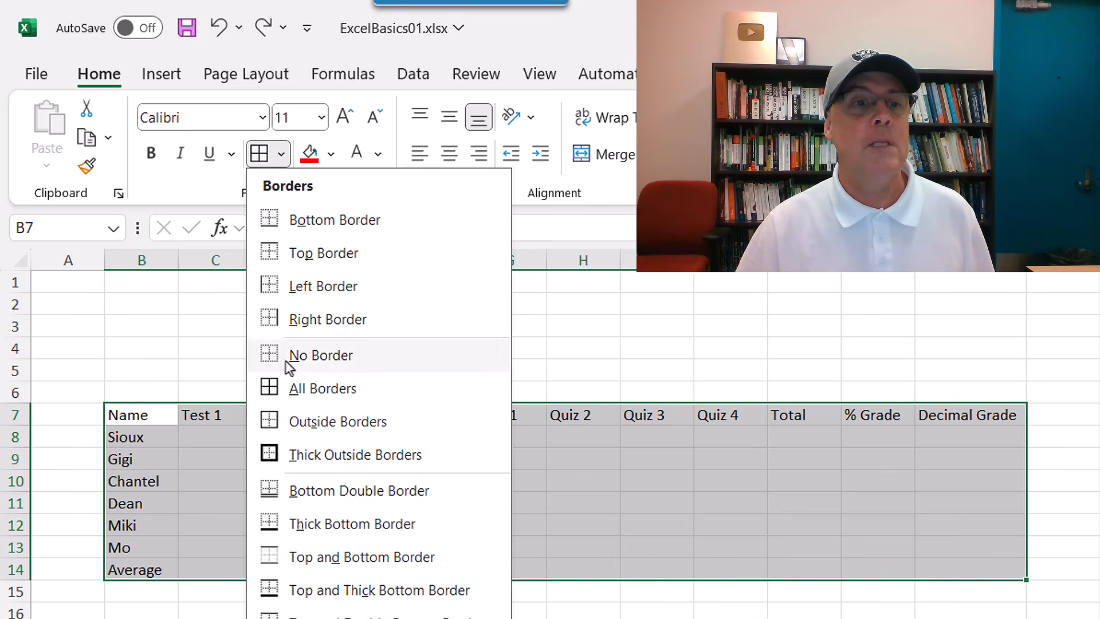
left_click(311, 395)
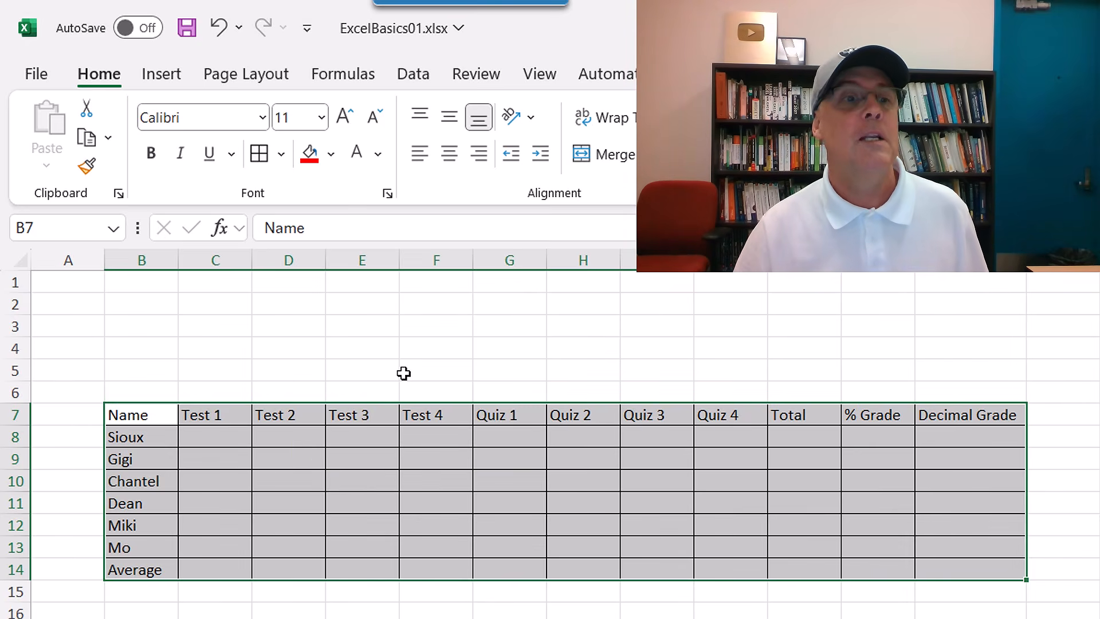
Fill the header row B7:M7 with the standard red color
left_click_drag(142, 419, 943, 417)
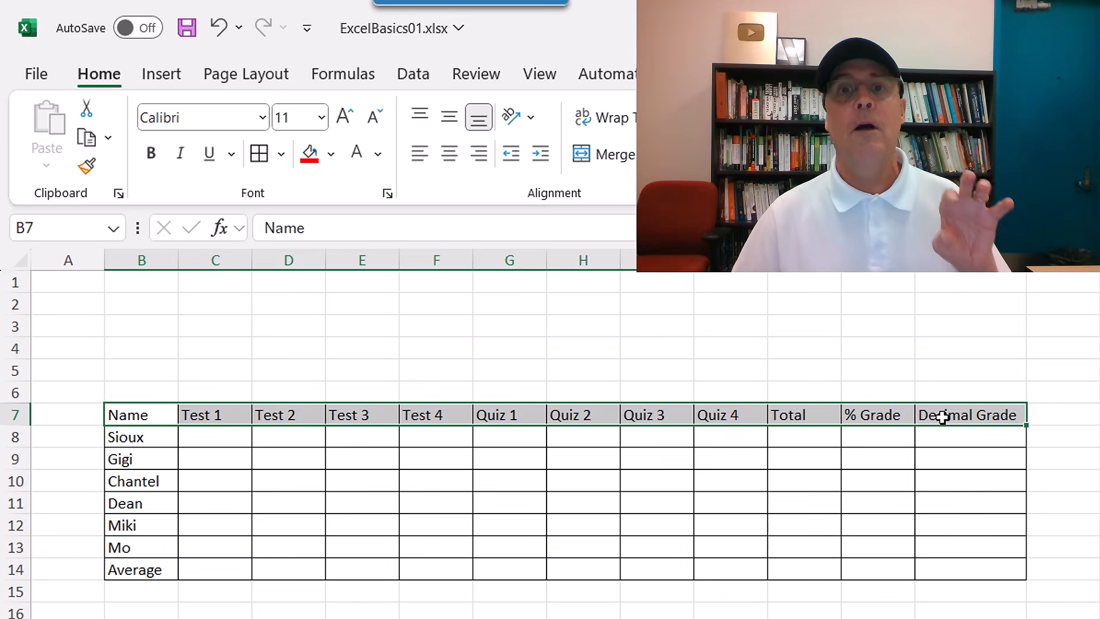
left_click(331, 153)
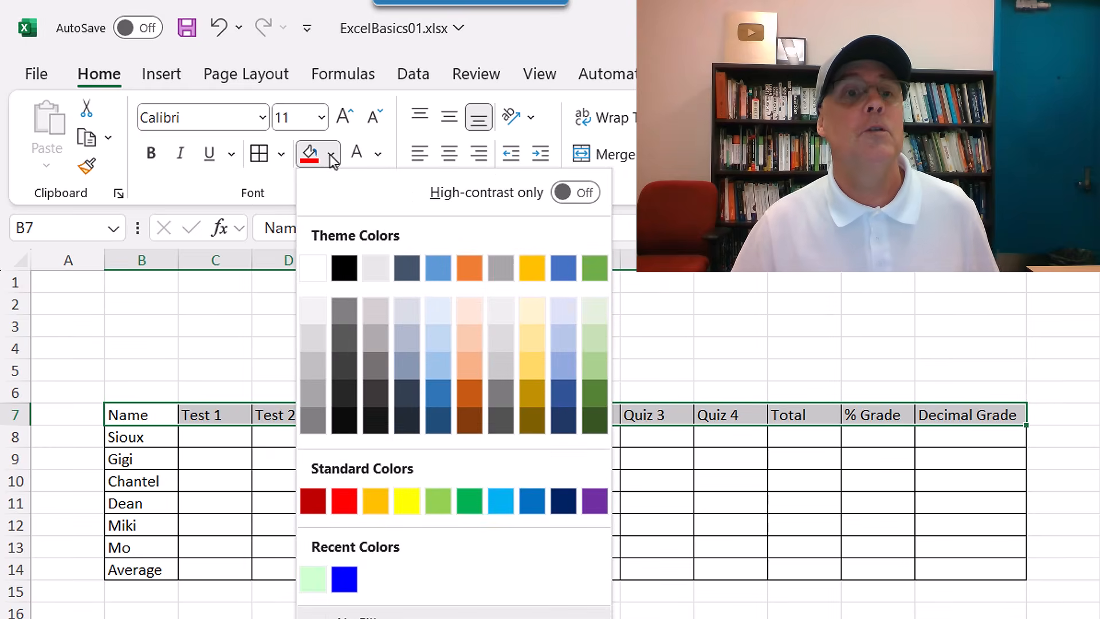
left_click(345, 497)
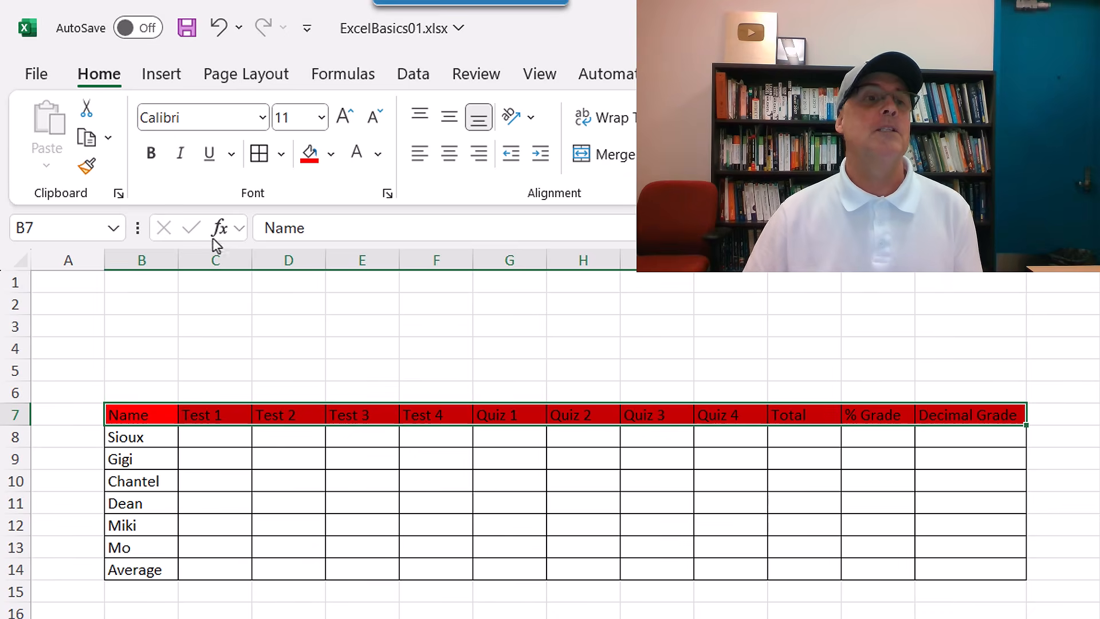
Set the header row B7:M7 to a white font and change its fill to the standard dark blue
left_click(379, 155)
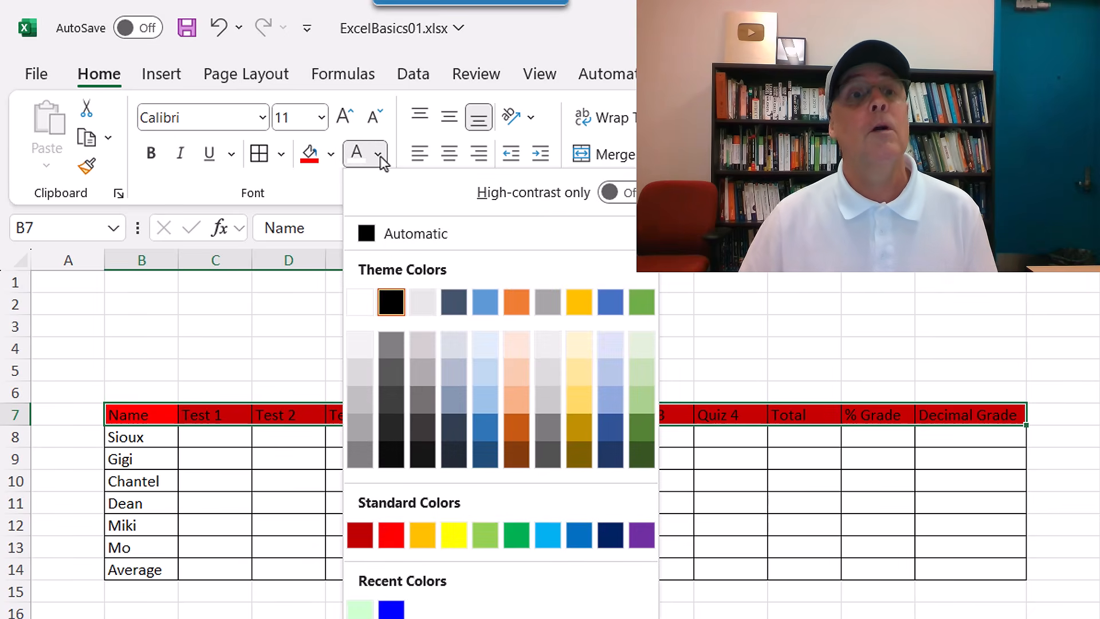
left_click(365, 304)
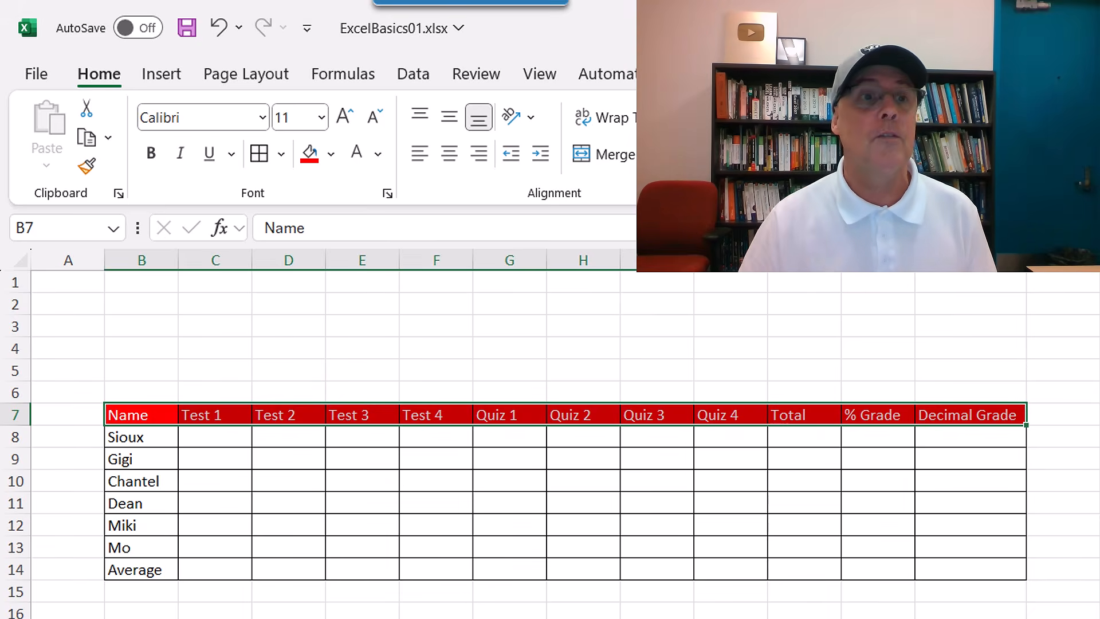
left_click(331, 154)
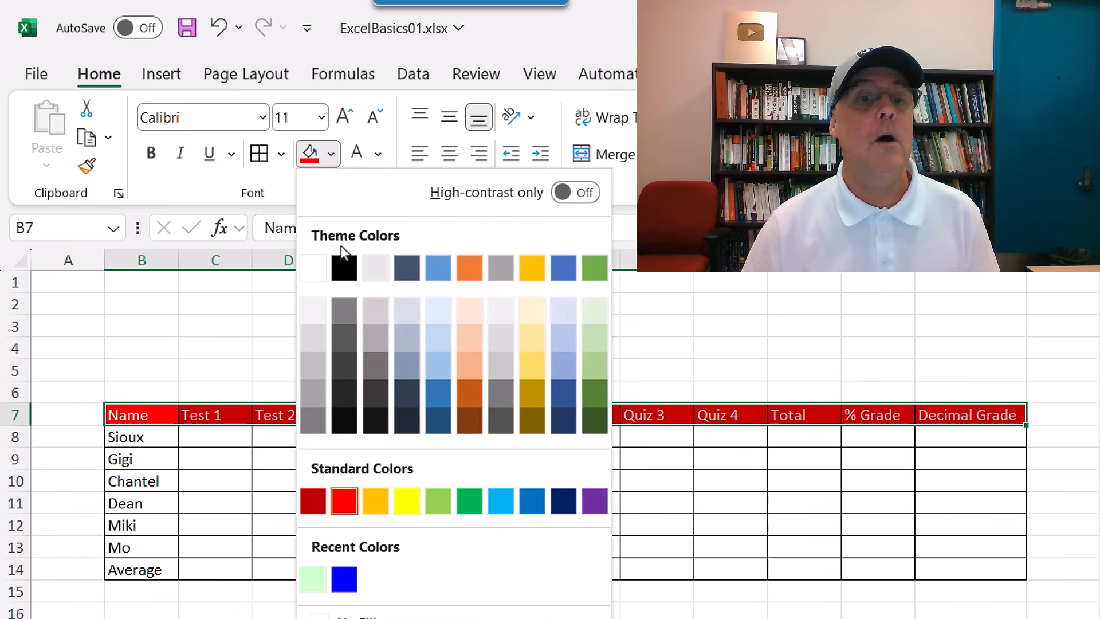
left_click(562, 502)
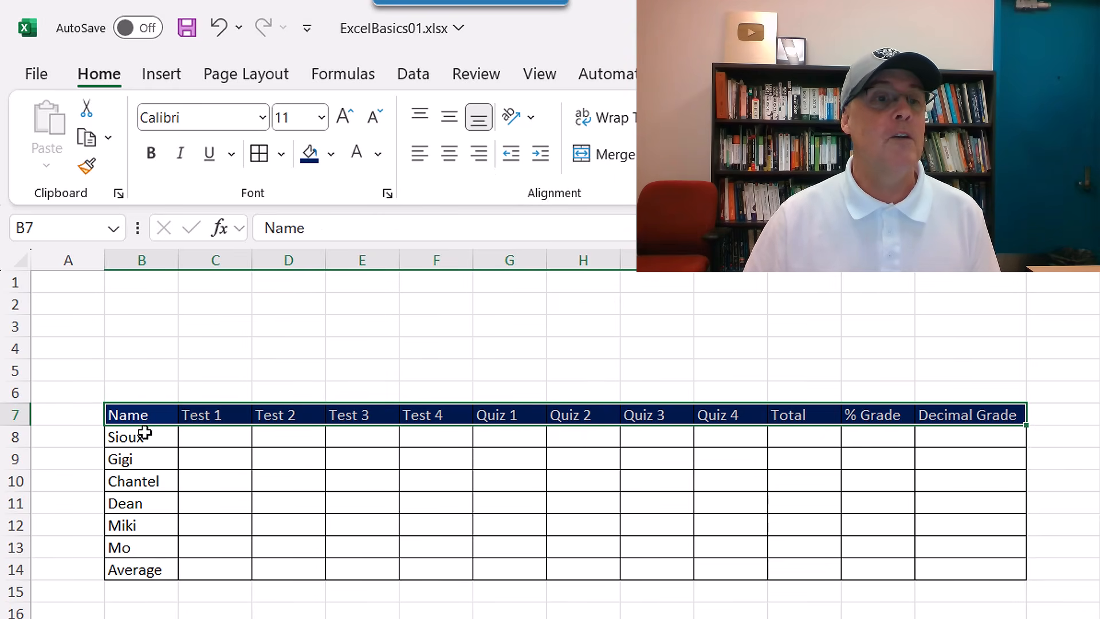
Copy the formatting of the Name header in B7 onto the Average label in B14 with Format Painter
left_click(145, 414)
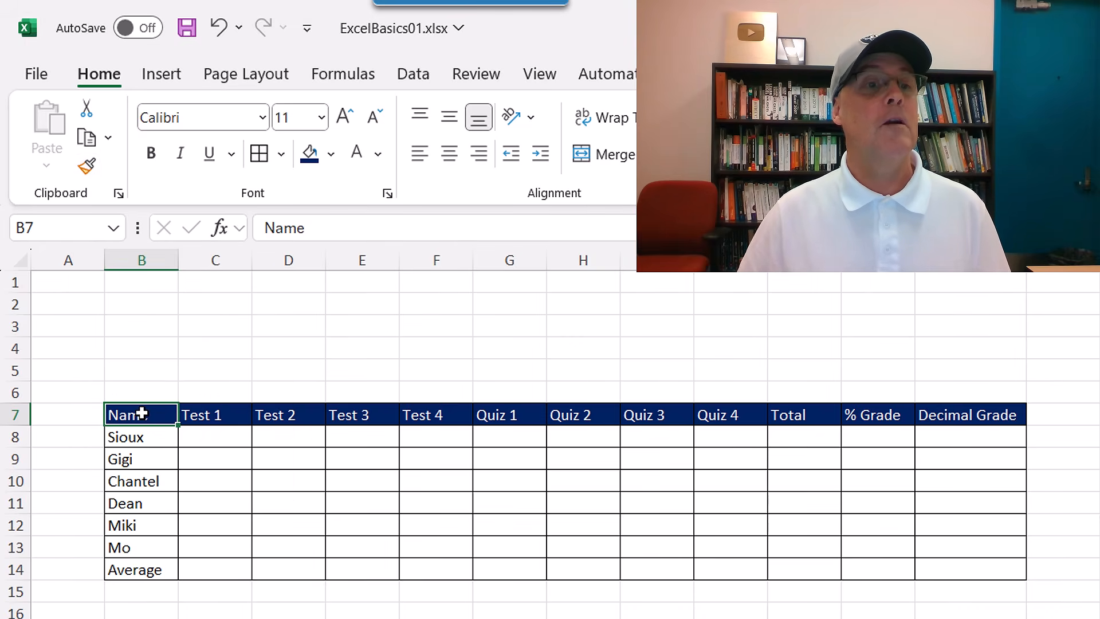
right_click(141, 413)
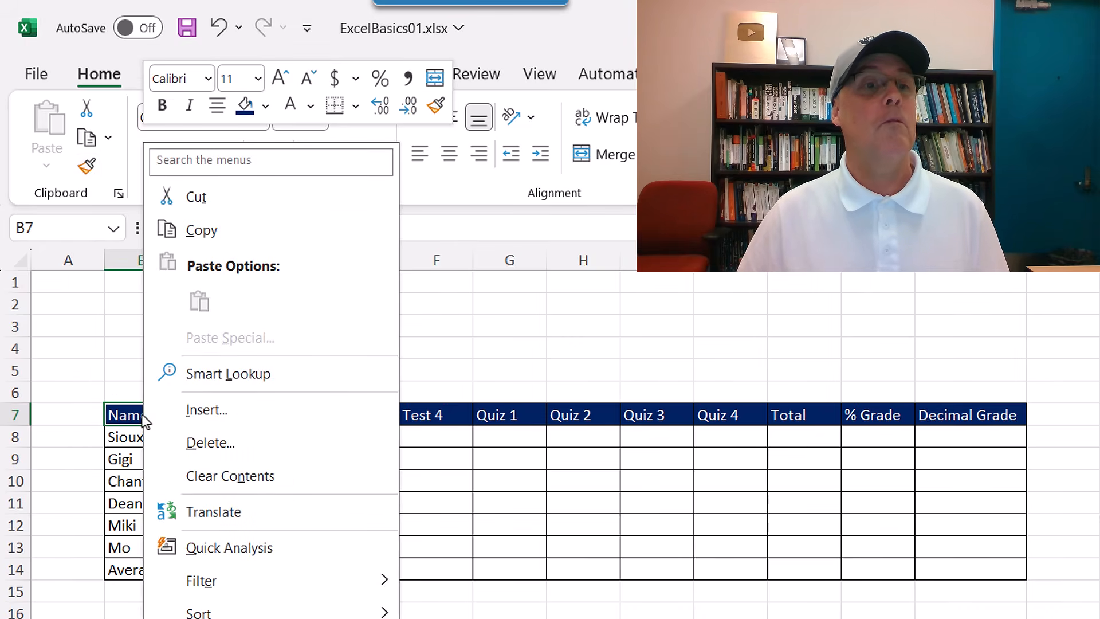
left_click(439, 107)
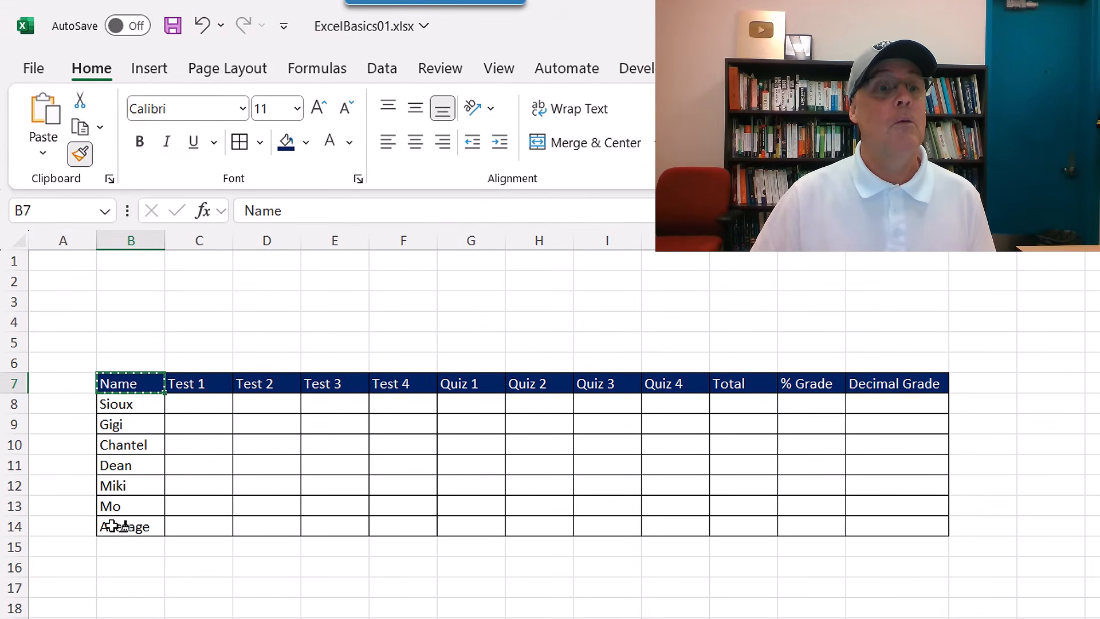
left_click(112, 525)
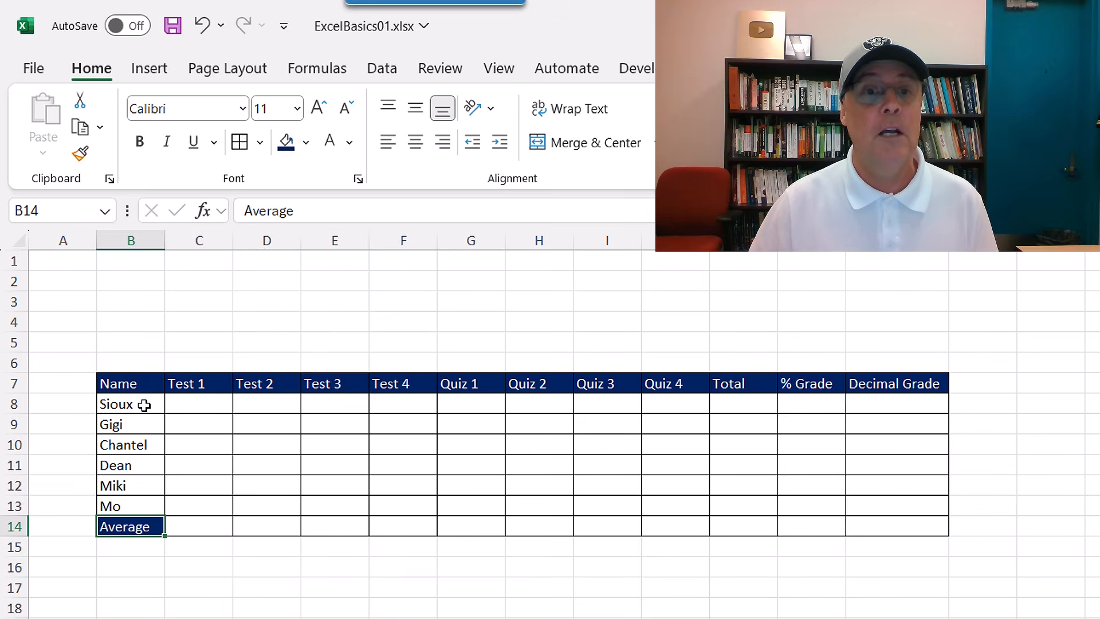
Select the range K8:M14 together with C14:J14 in the Average row
left_click_drag(198, 524, 899, 526)
left_click(772, 403)
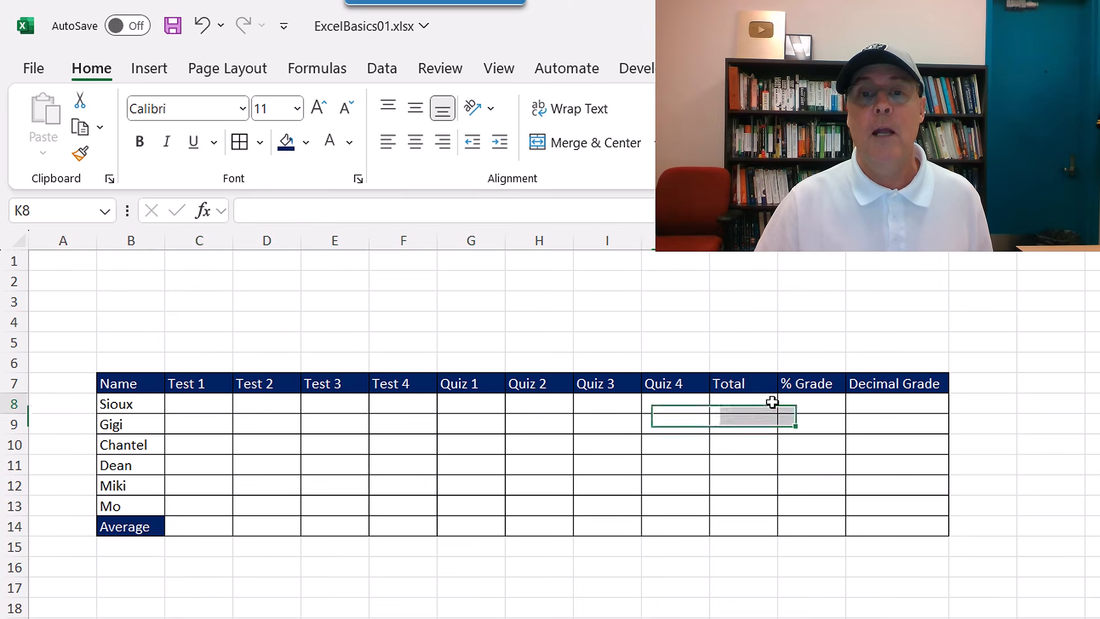
left_click_drag(773, 403, 887, 528)
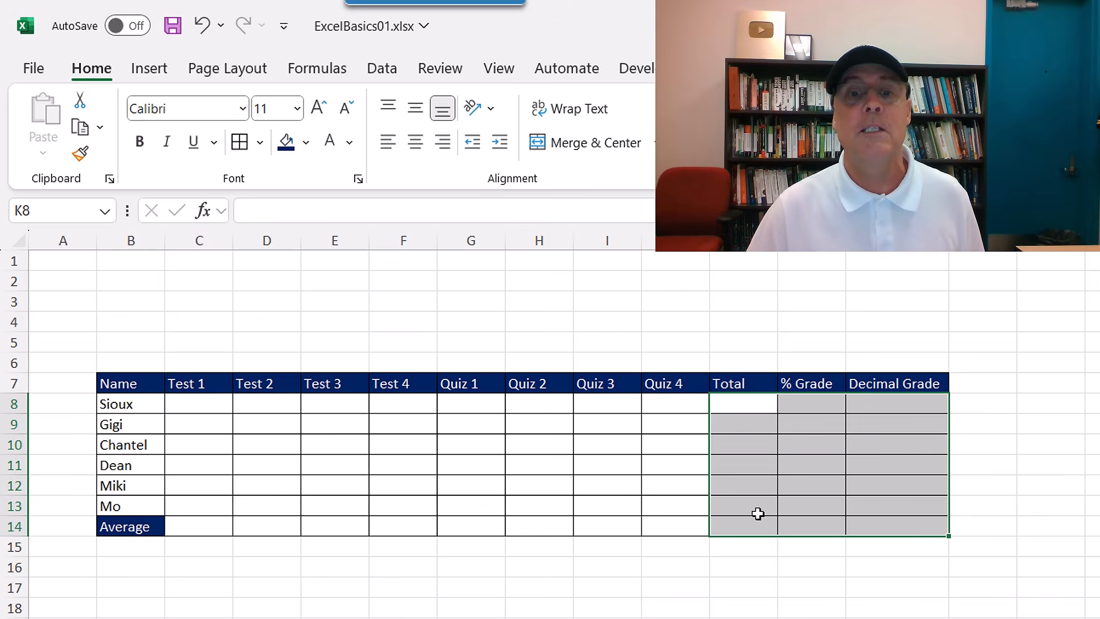
left_click(196, 523)
left_click_drag(256, 523, 659, 533)
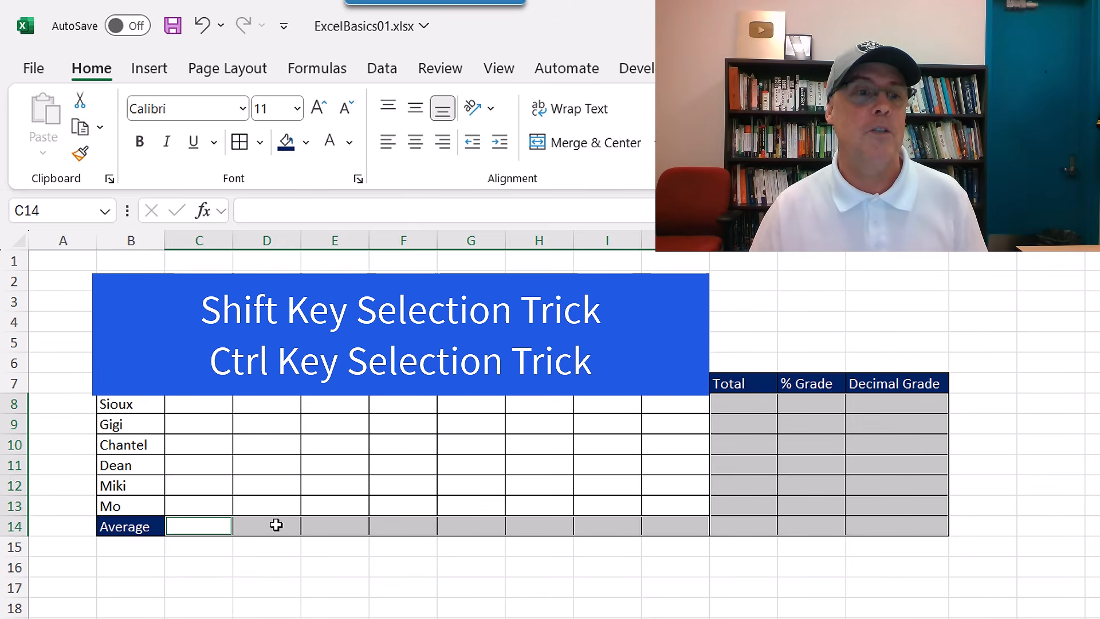
Practice selecting C14:M14 as one continuous range, and C14 with M14 as two separate cells
left_click(214, 532)
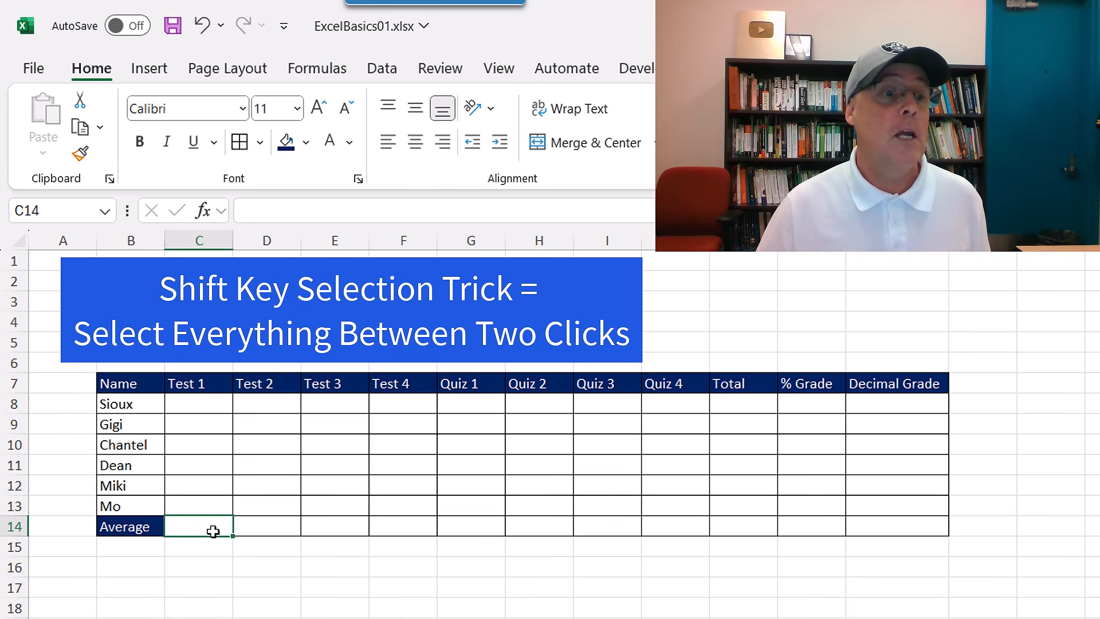
left_click(896, 526, "shift")
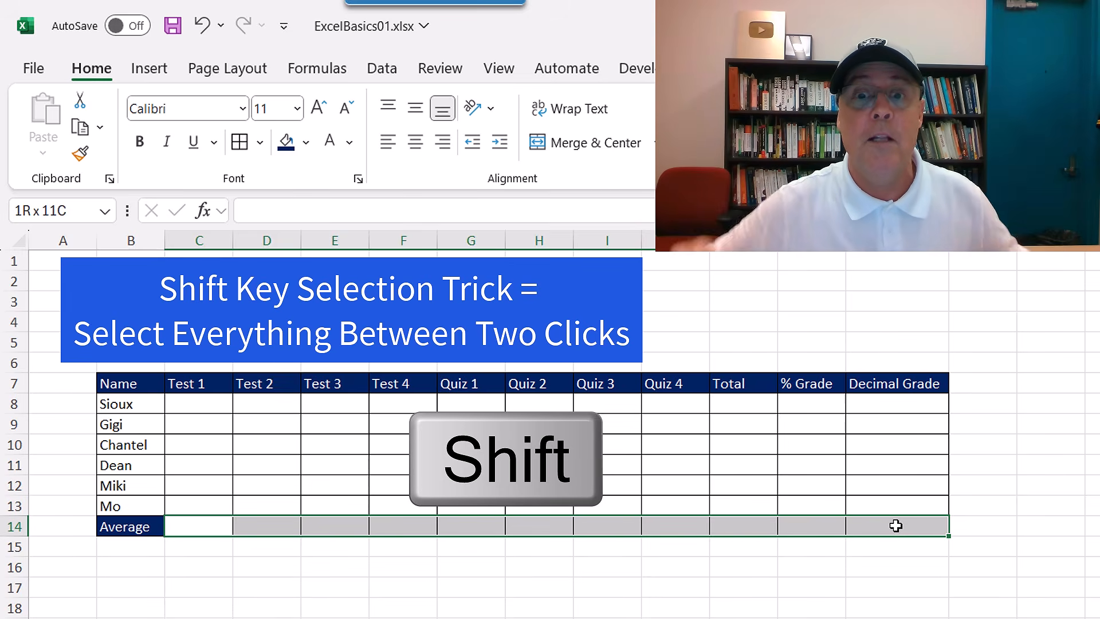
left_click(195, 526)
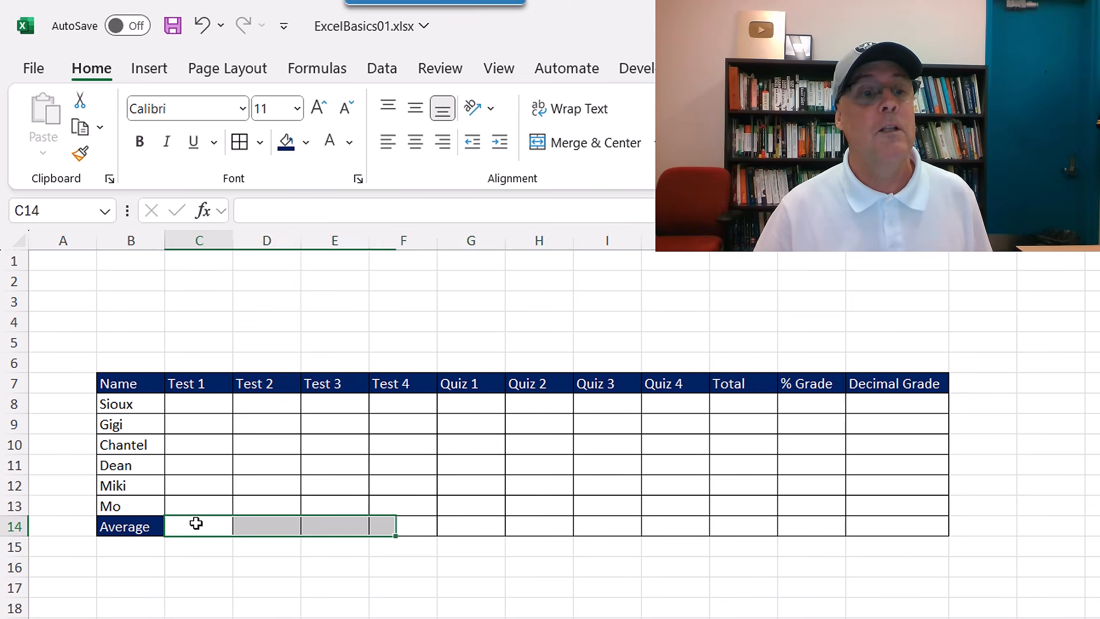
left_click(920, 526, "ctrl")
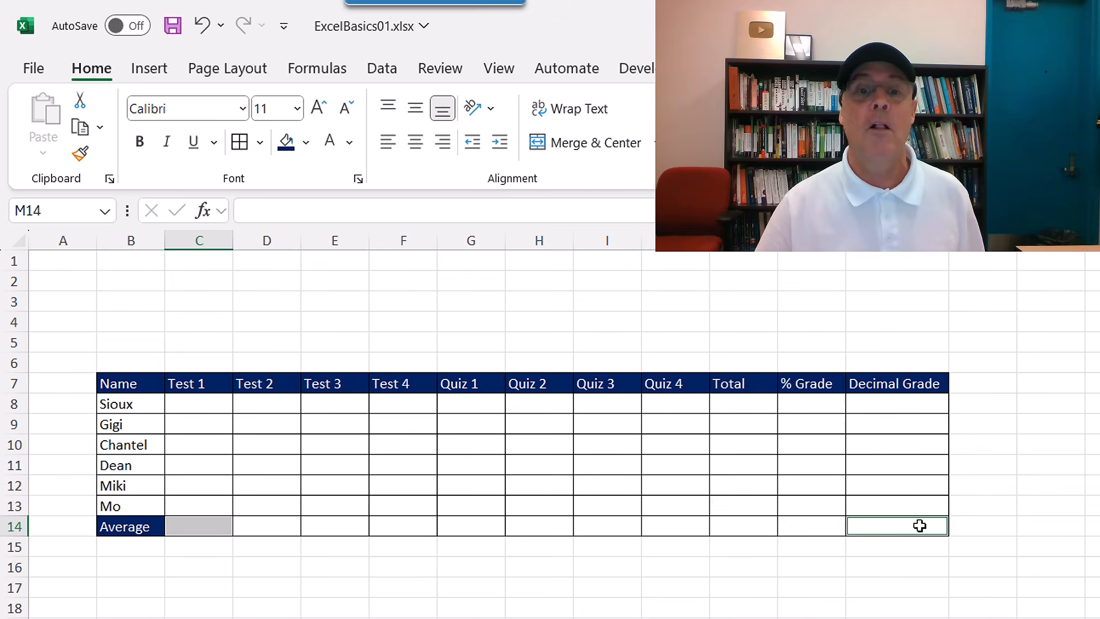
Practice selecting the non-adjacent cells H9, H12, H14 and H17 together
left_click(561, 423)
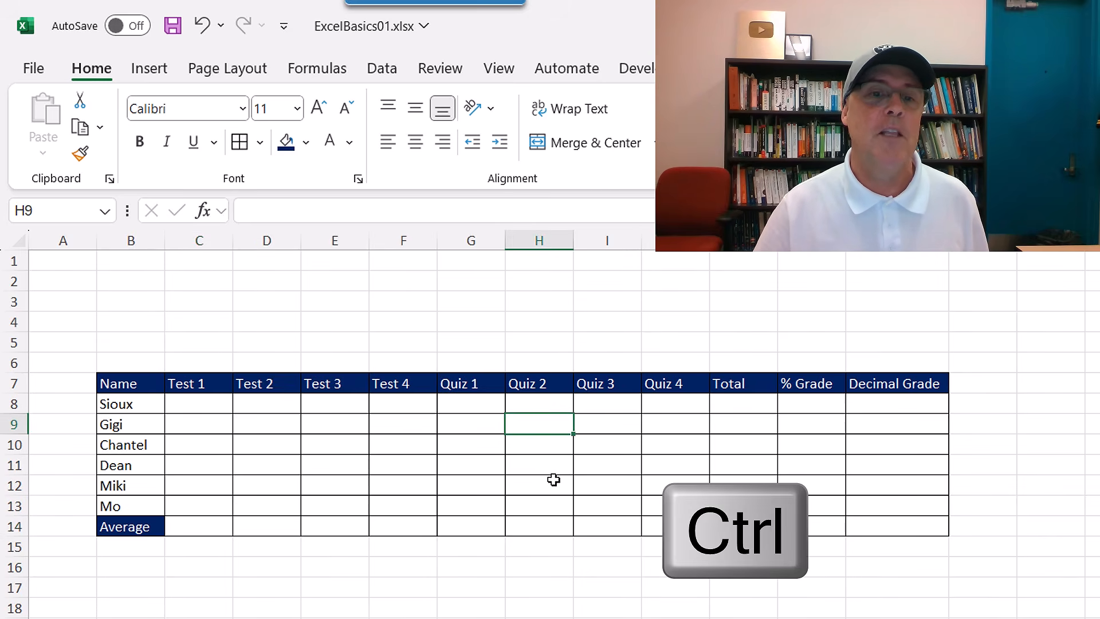
left_click(549, 486, "ctrl")
left_click(554, 528, "ctrl")
left_click(553, 584, "ctrl")
key("Delete")
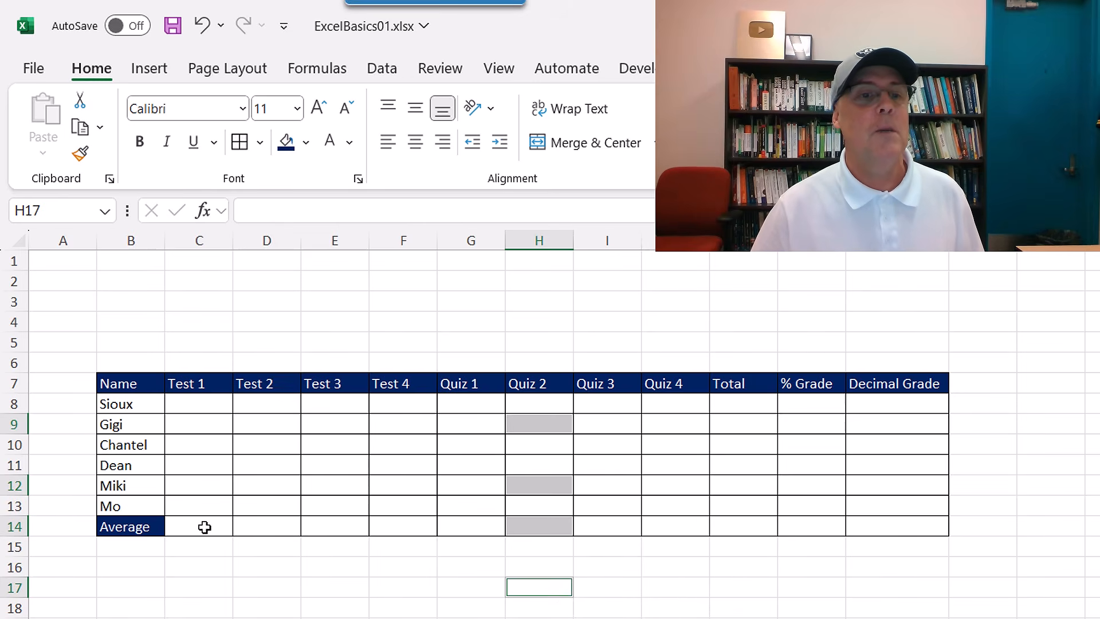
Fill the formula cells K8:M14 and C14:J14 together with a light green chosen from the additional standard colors
left_click_drag(749, 404, 905, 525)
key("ctrl")
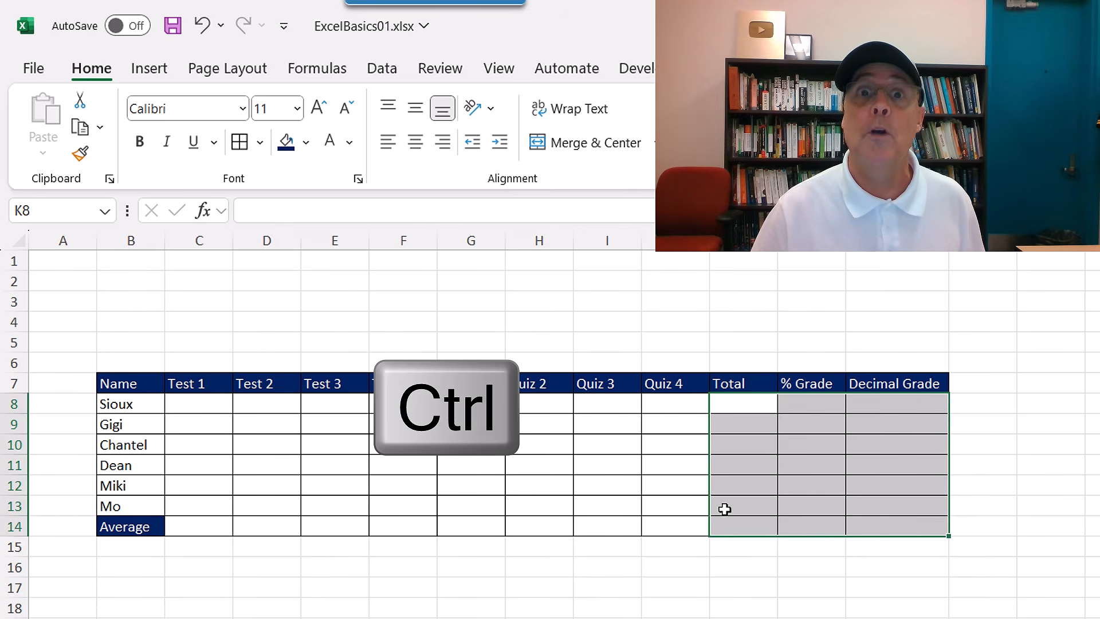
left_click_drag(192, 527, 649, 527)
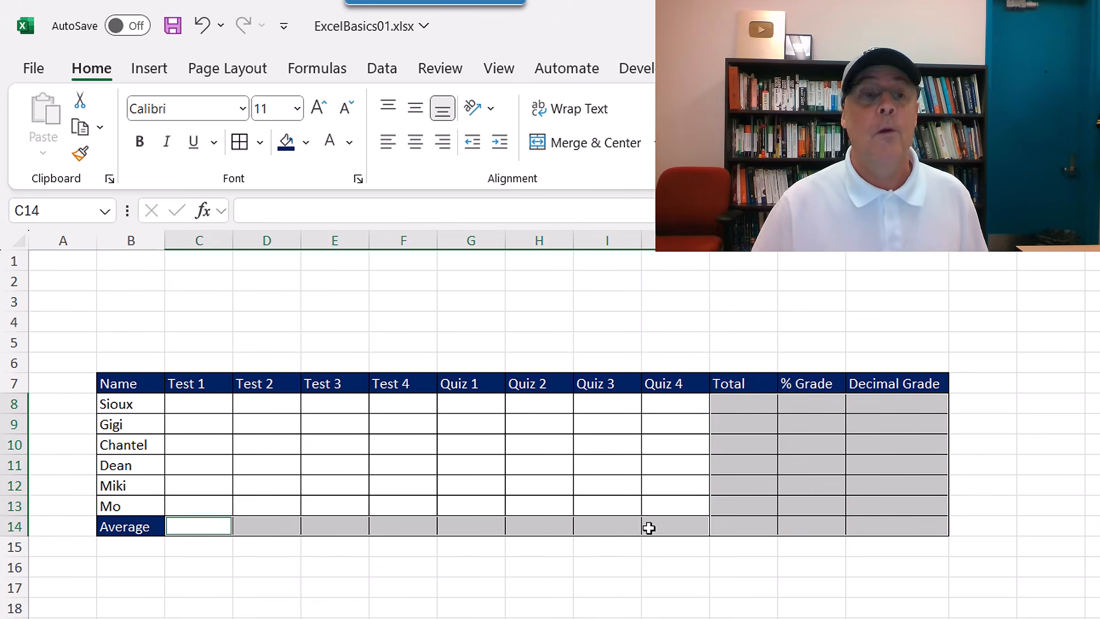
left_click(305, 150)
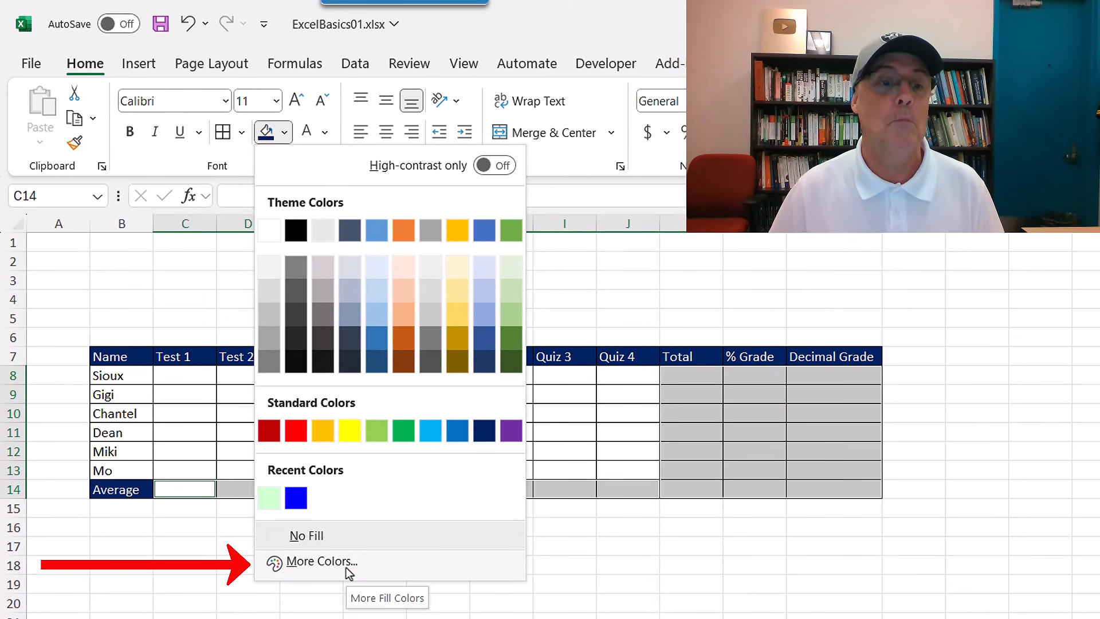
left_click(347, 563)
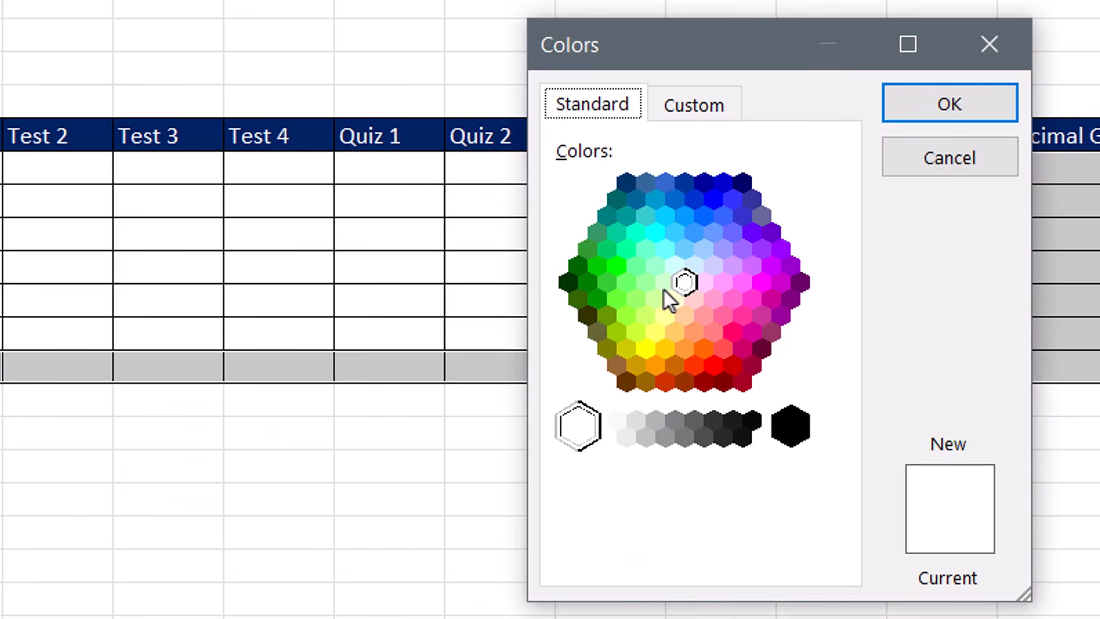
left_click(666, 283)
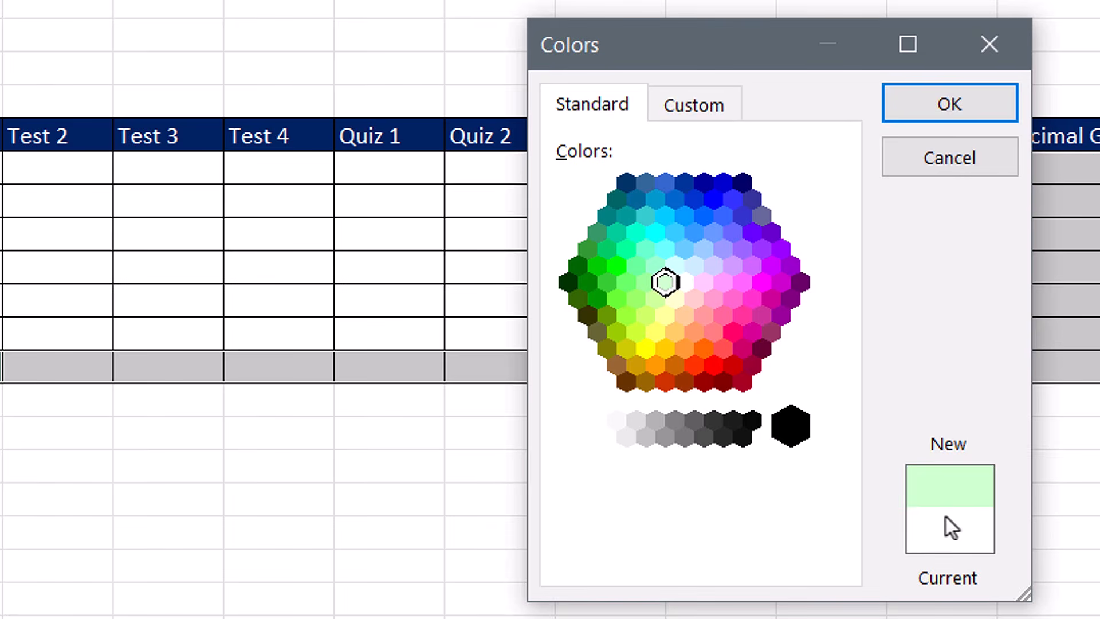
left_click(982, 109)
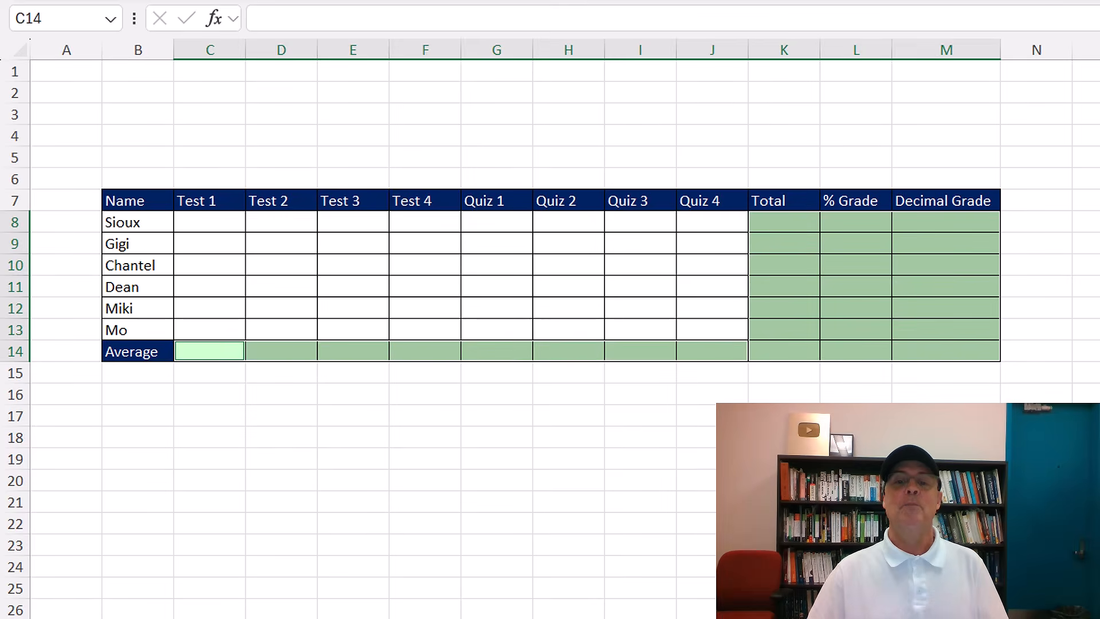
left_click(946, 417)
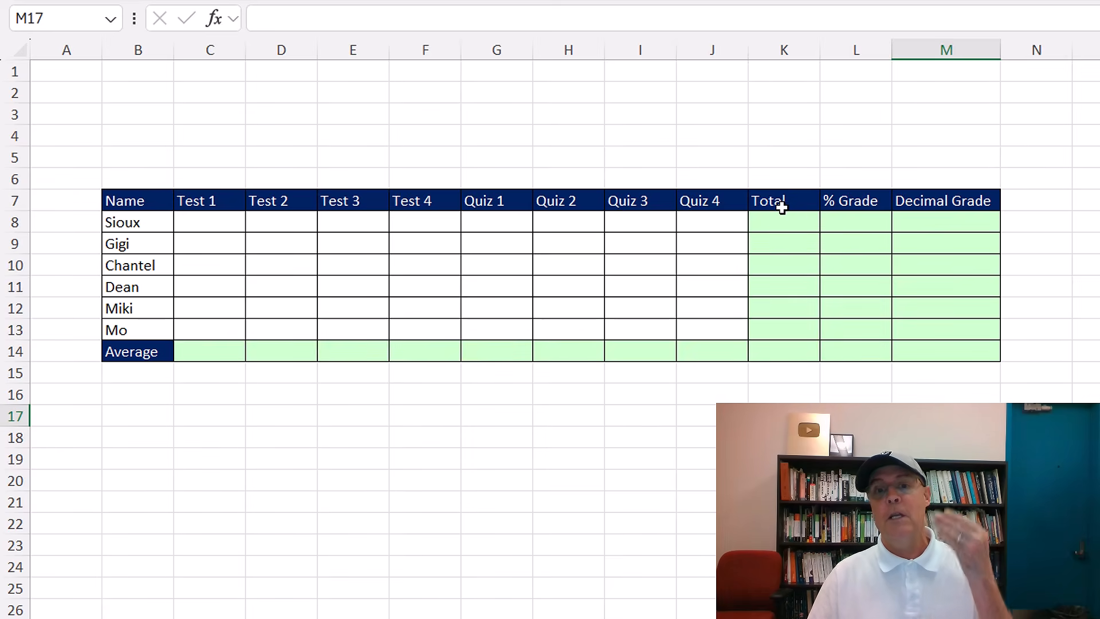
Enter the label Max Points in cell B5 above the gradebook
mouse_move(229, 228)
left_mouse_down()
mouse_move(619, 209)
mouse_move(724, 285)
mouse_move(727, 330)
left_mouse_up()
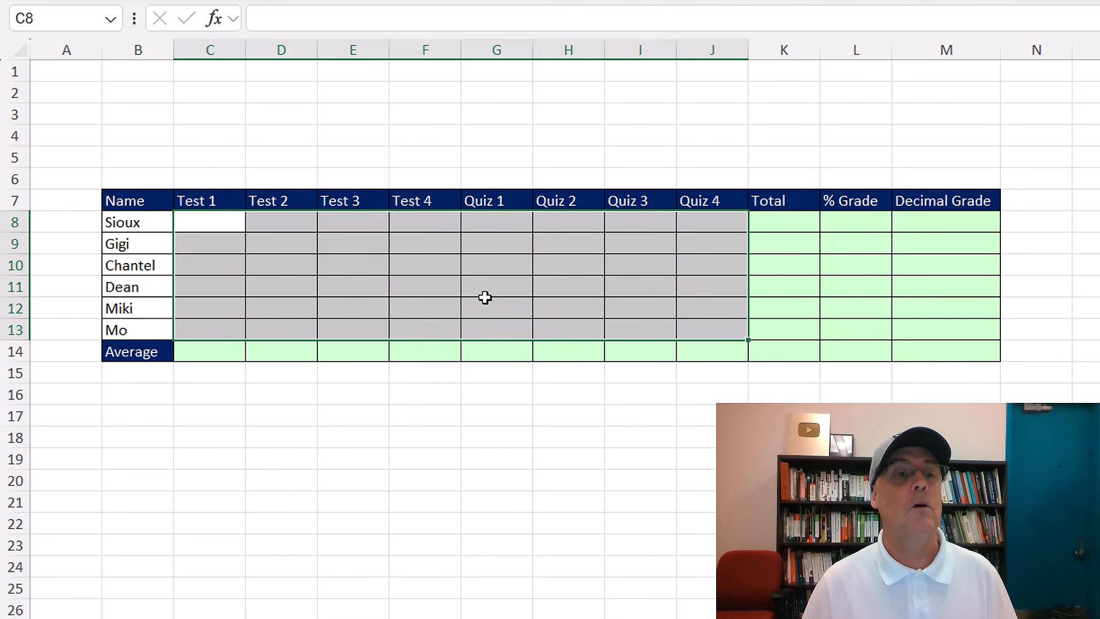
left_click(146, 153)
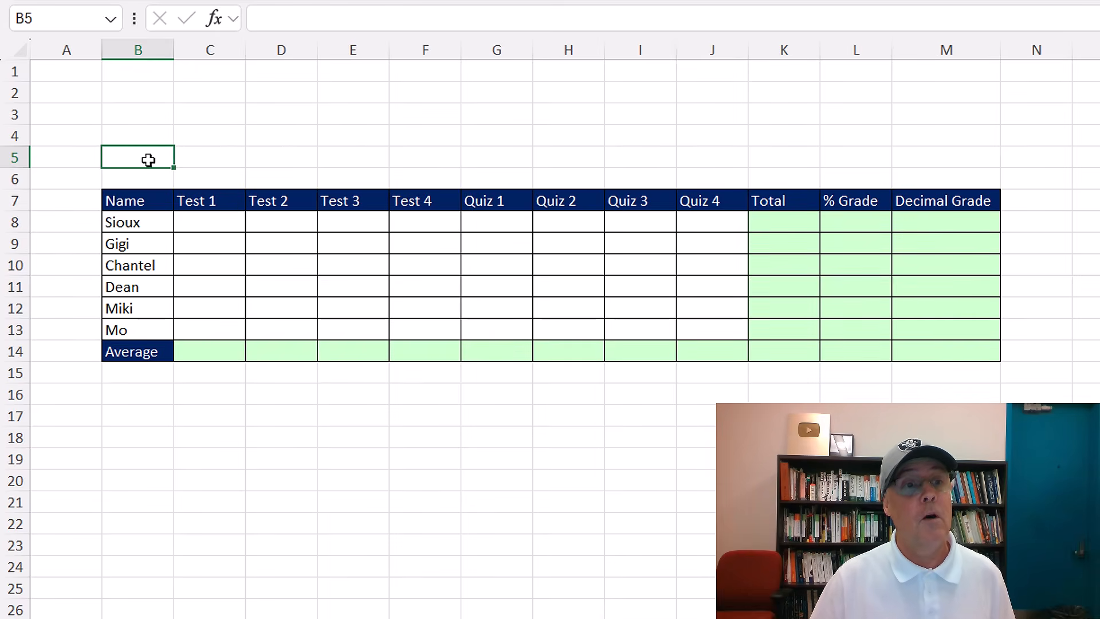
type("Max")
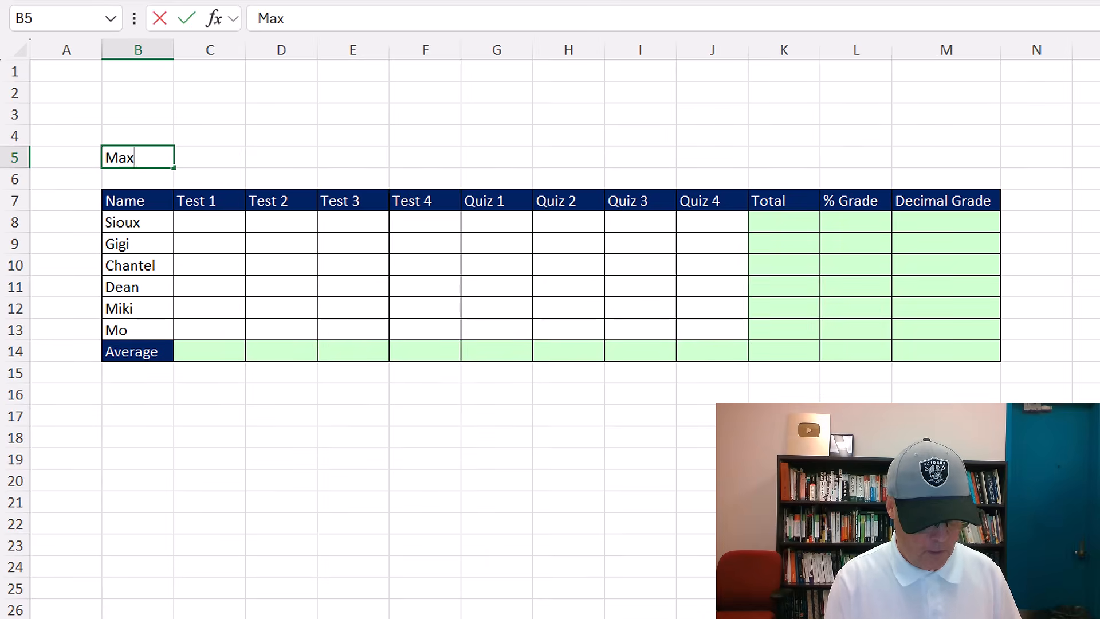
type(" Points")
key("Tab")
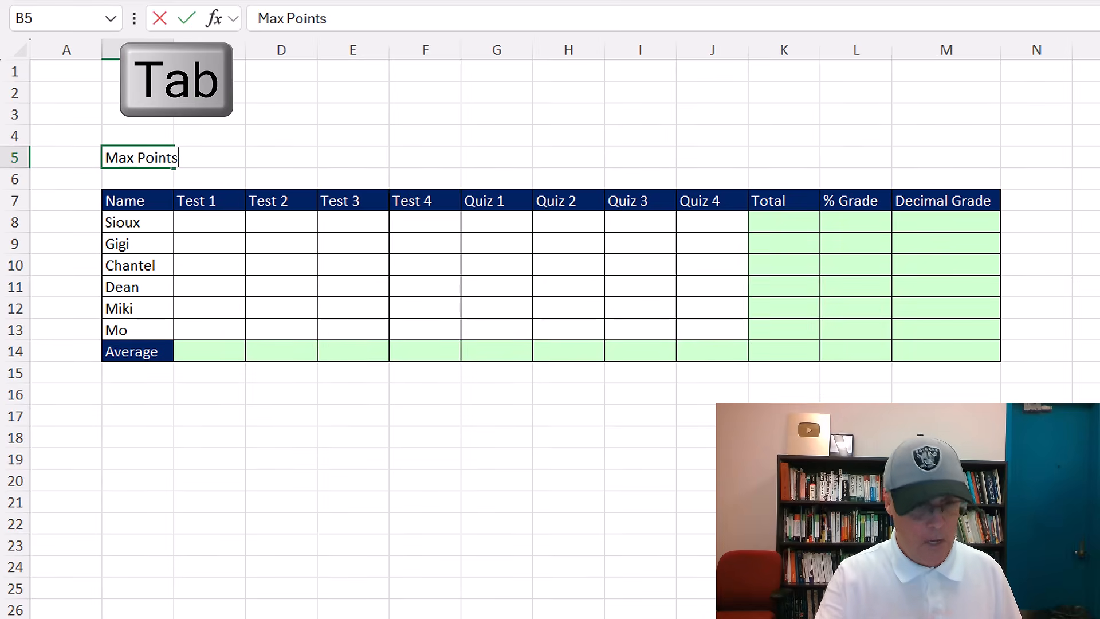
Enter 100 as the Test 1 maximum in C5 and copy it across to F5 for the other tests
type("1")
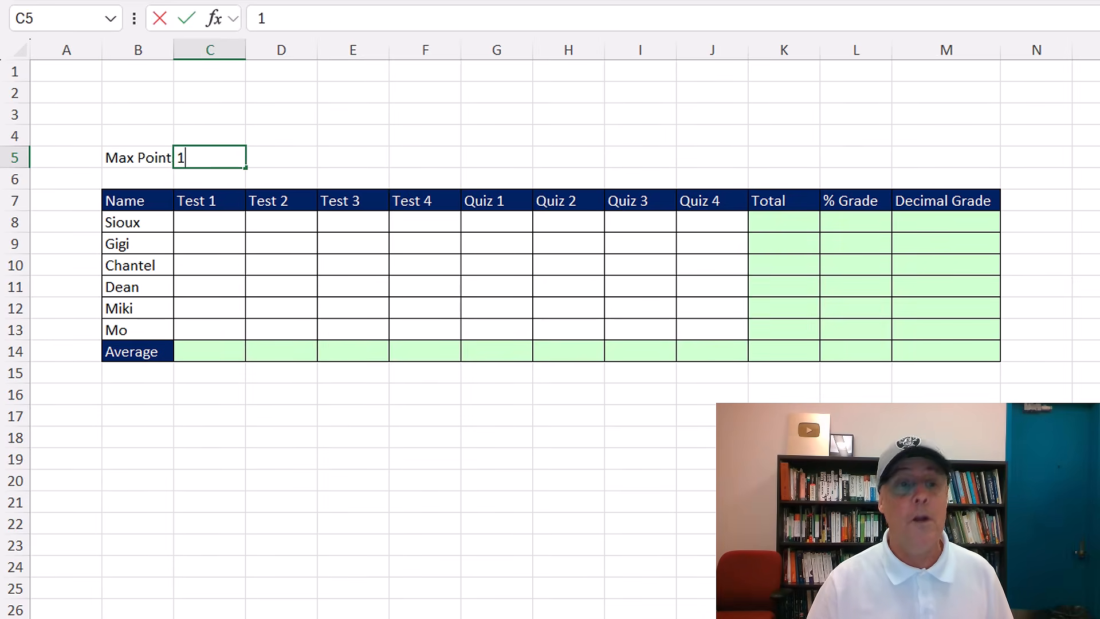
type("00")
key("ctrl+Return")
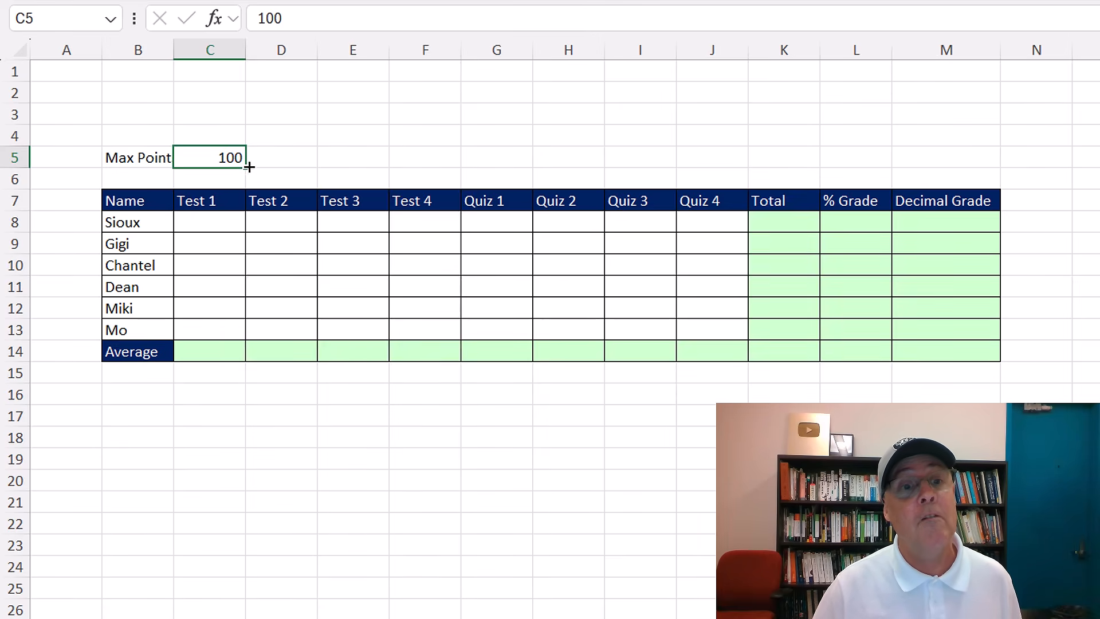
left_click_drag(249, 167, 439, 161)
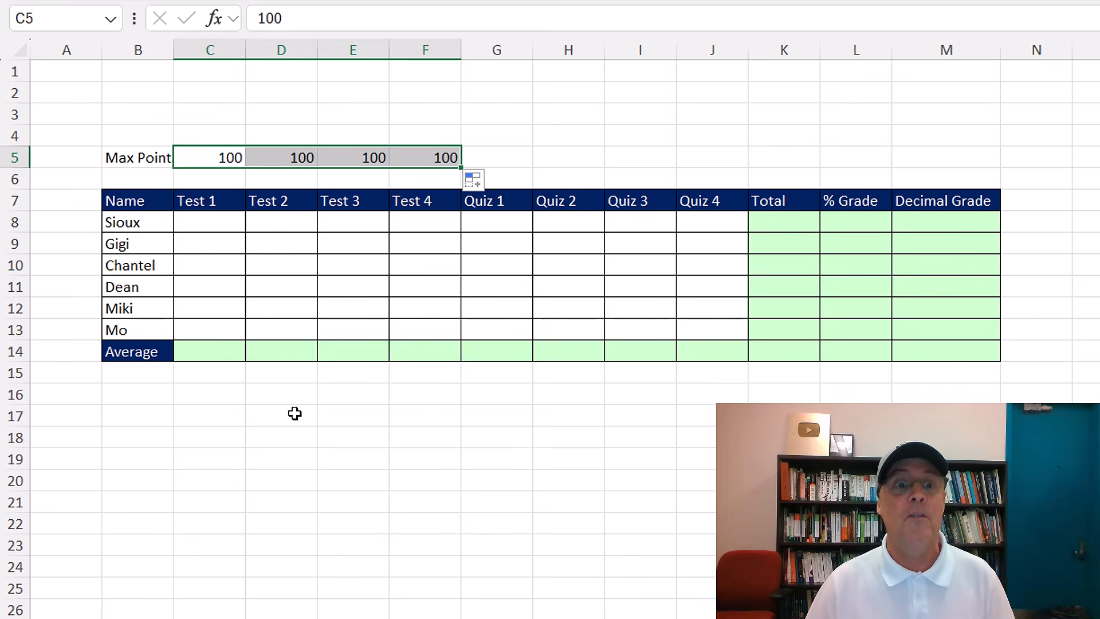
Fill the quiz maximums G5:J5 with 30 in a single entry
left_click(491, 157)
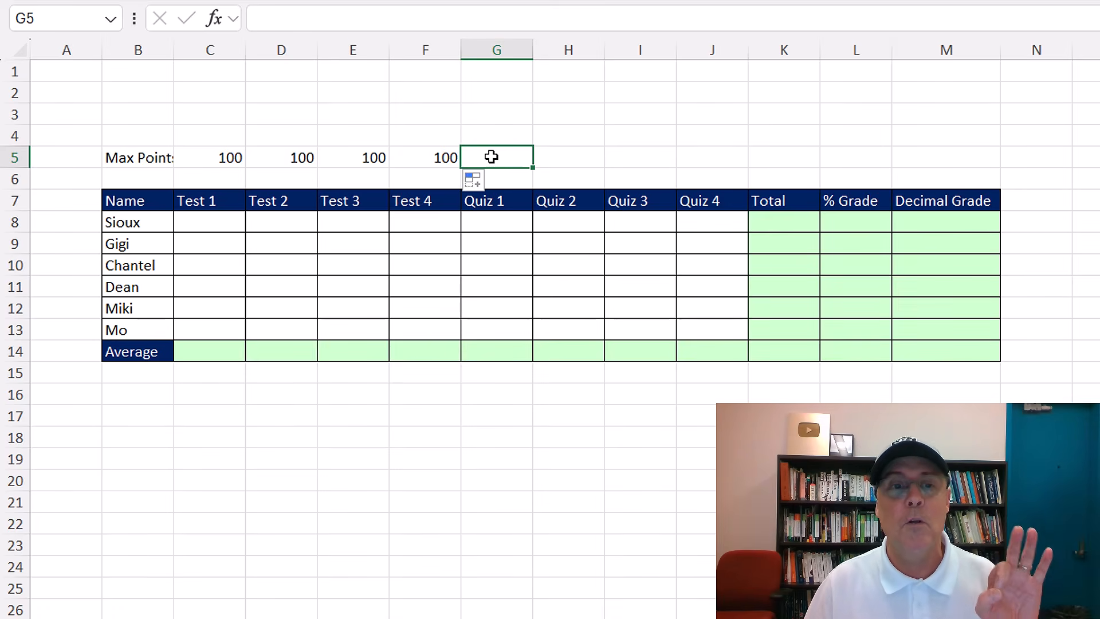
left_click_drag(491, 156, 705, 162)
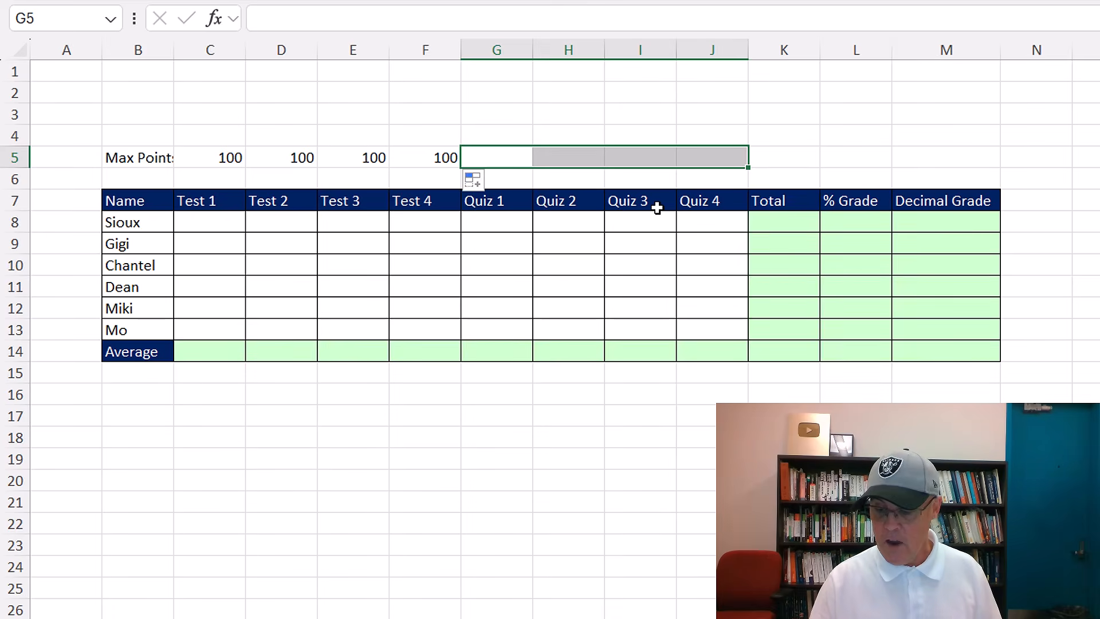
type("30")
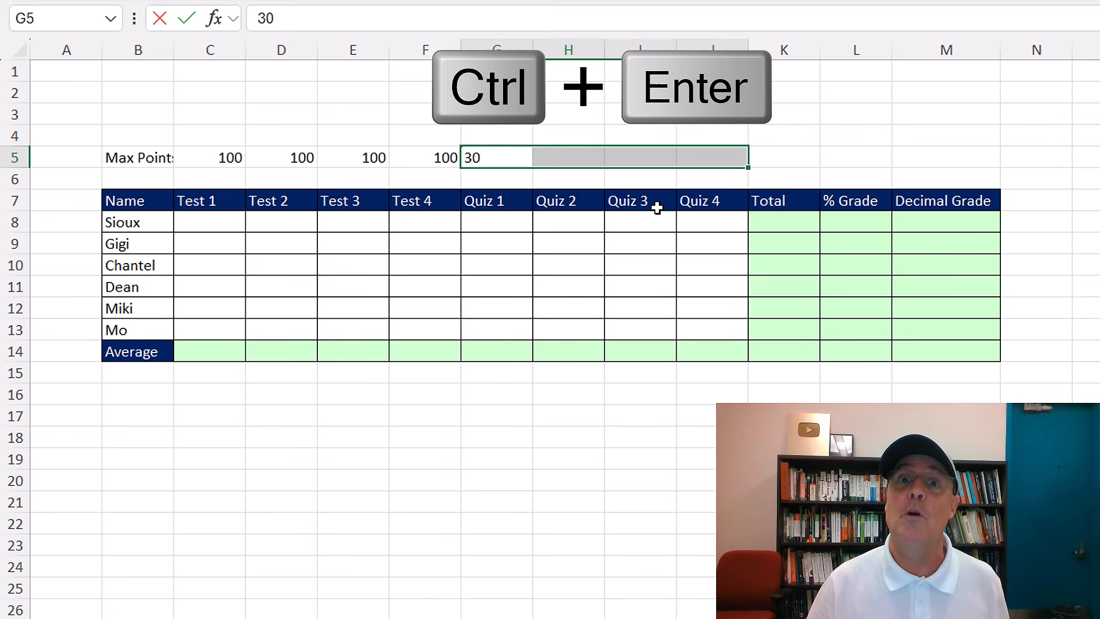
key("ctrl+Return")
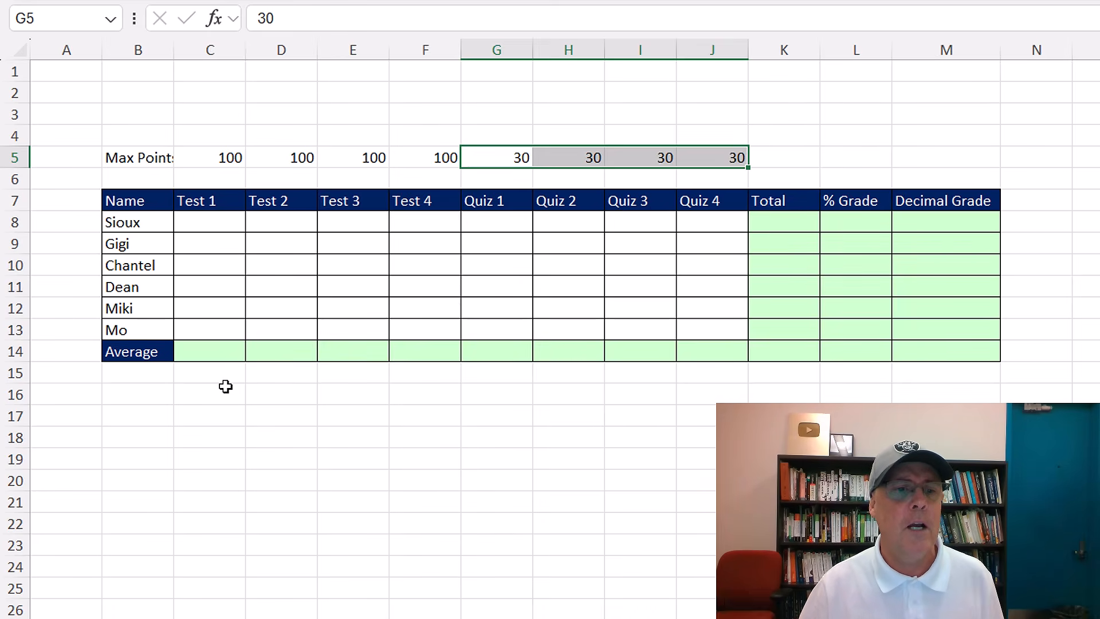
Practice filling the whole range C16:J25 with the word Love in one entry, and undo it
left_click_drag(226, 387, 661, 553)
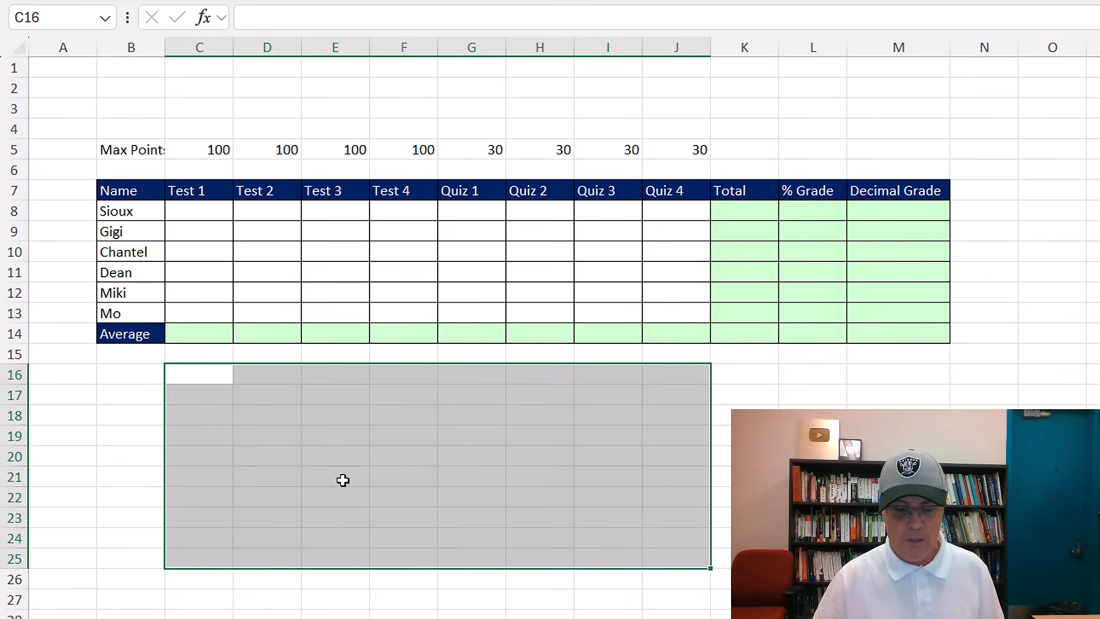
type("Lo")
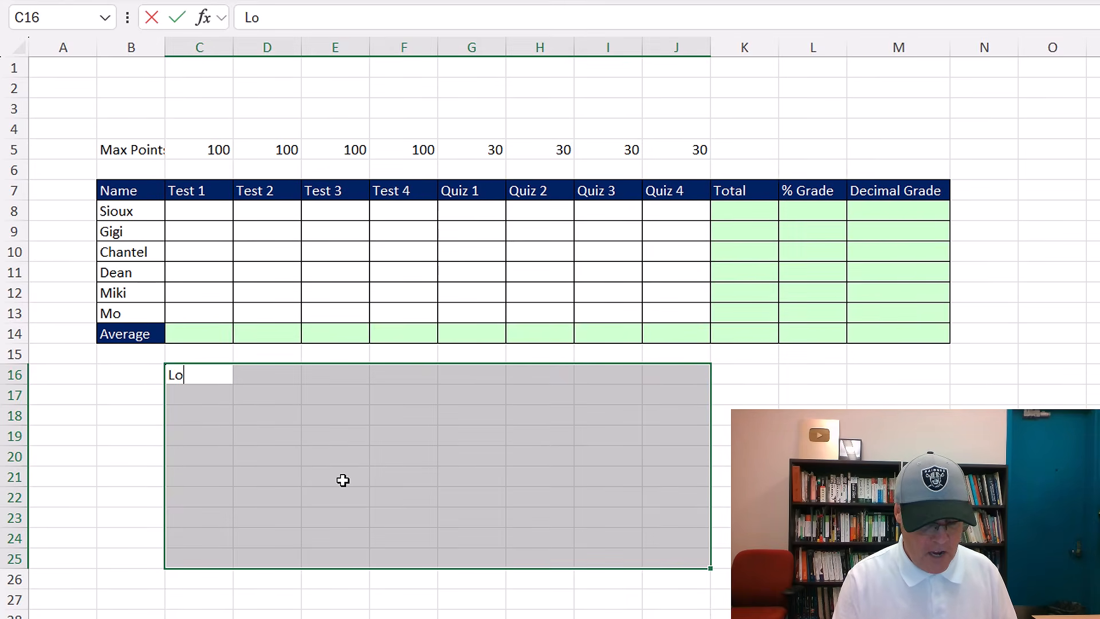
type("ve")
key("ctrl+Return")
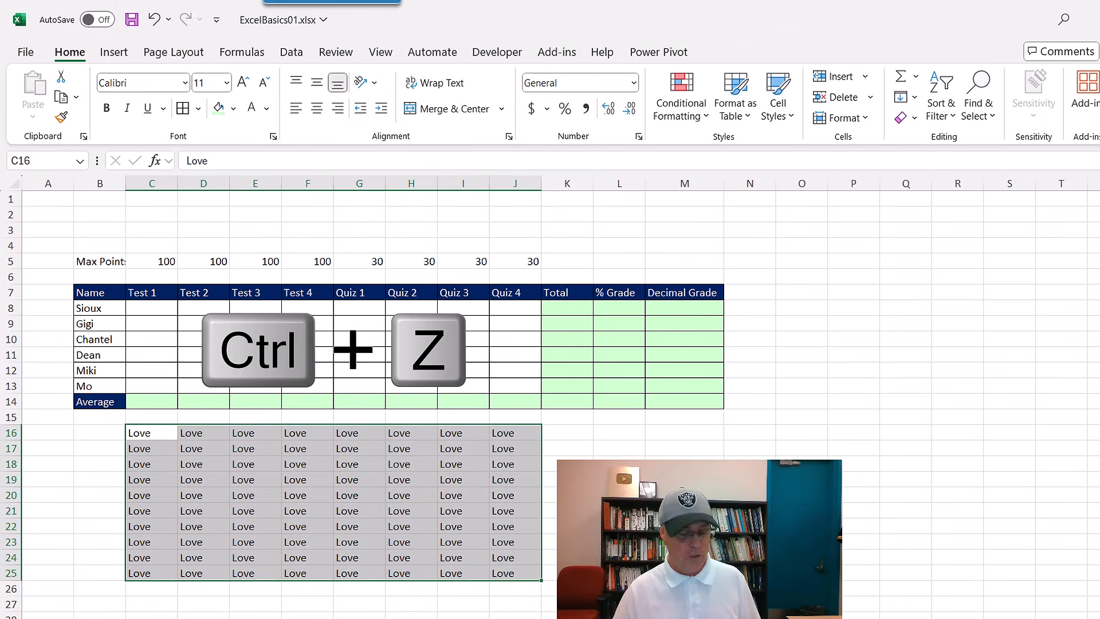
key("ctrl+z")
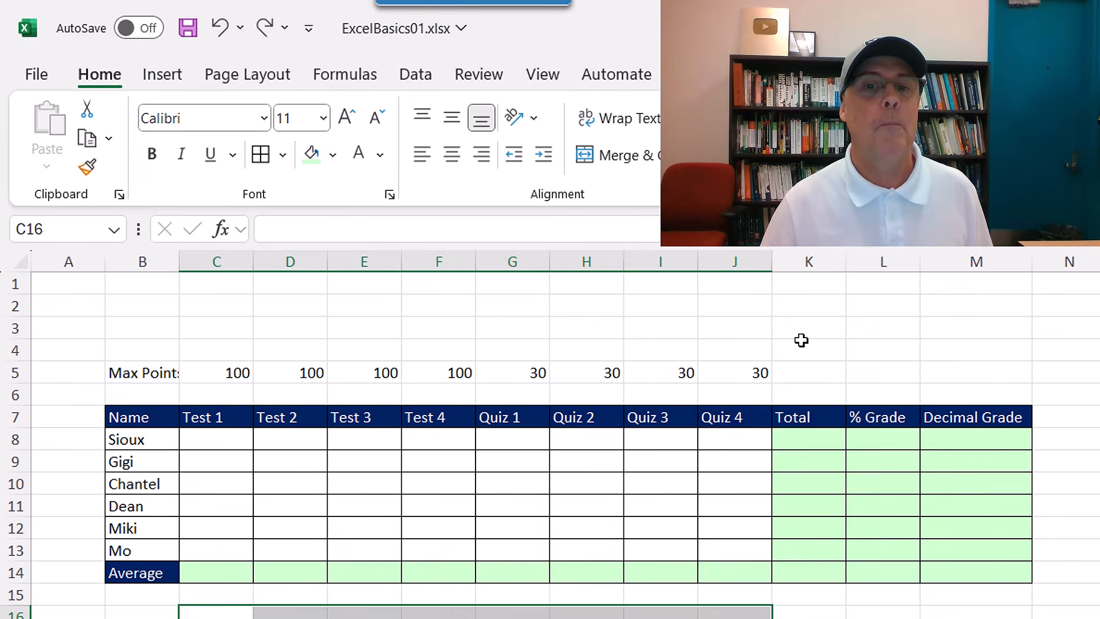
Enter the label Total in cell K4
left_click(801, 340)
type("T")
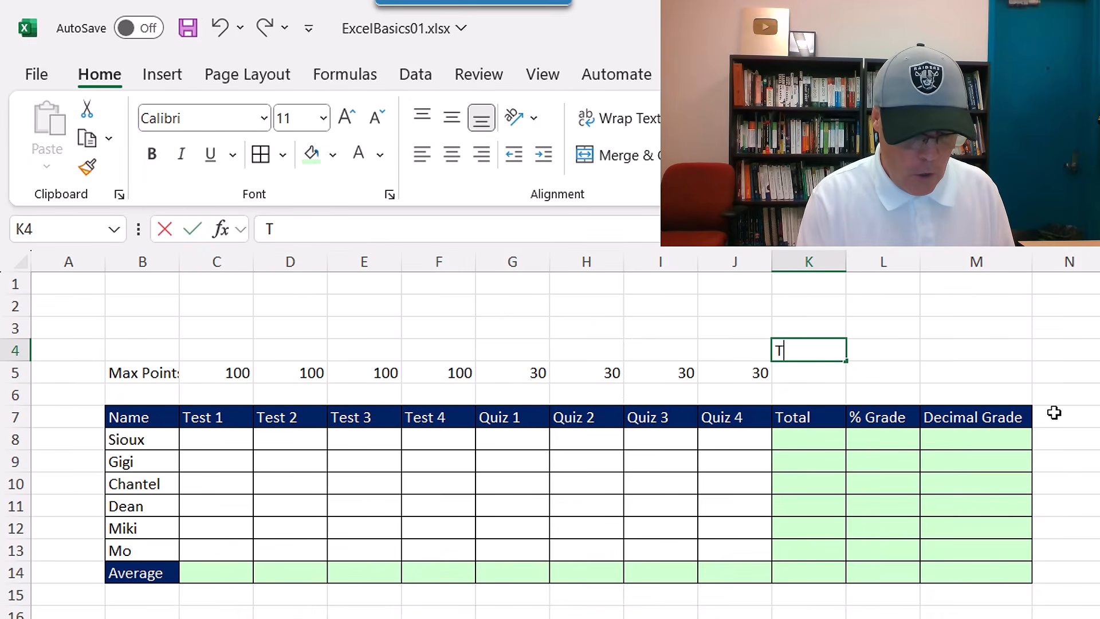
type("oatl")
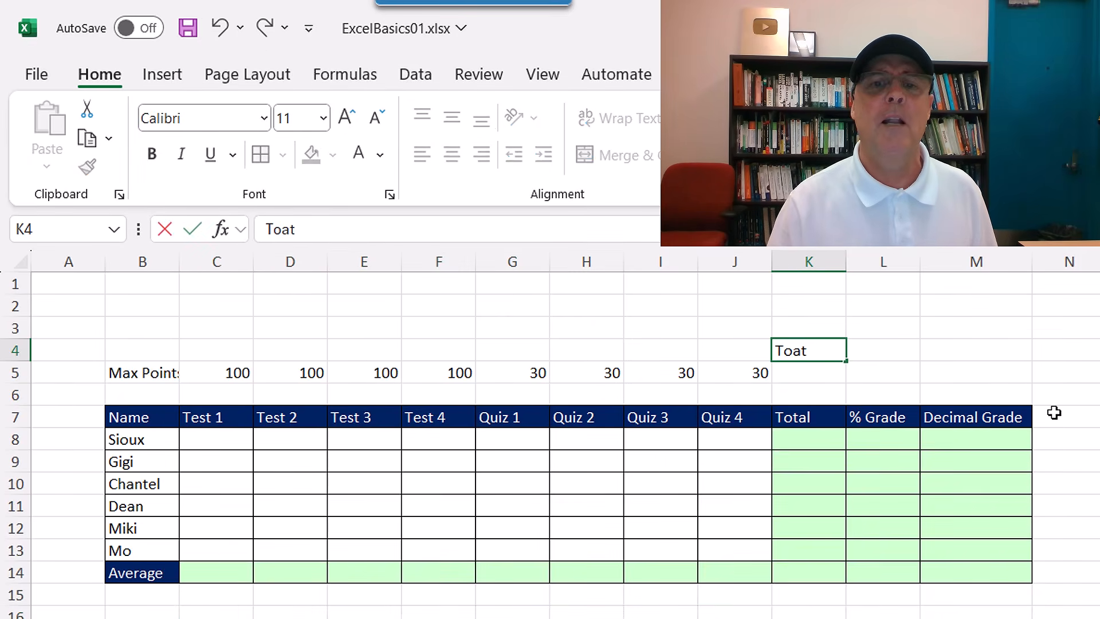
key("BackSpace")
type("tal")
key("Return")
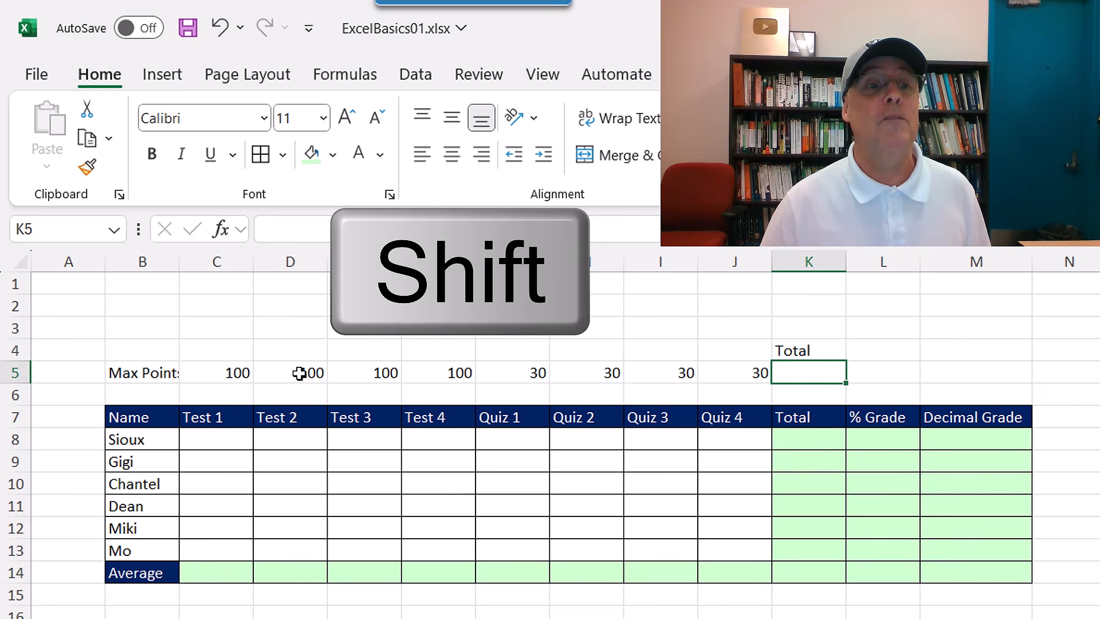
Apply all borders to B5:K5 together with K4, and widen column B to fit the Max Points label
left_click(129, 374, "shift")
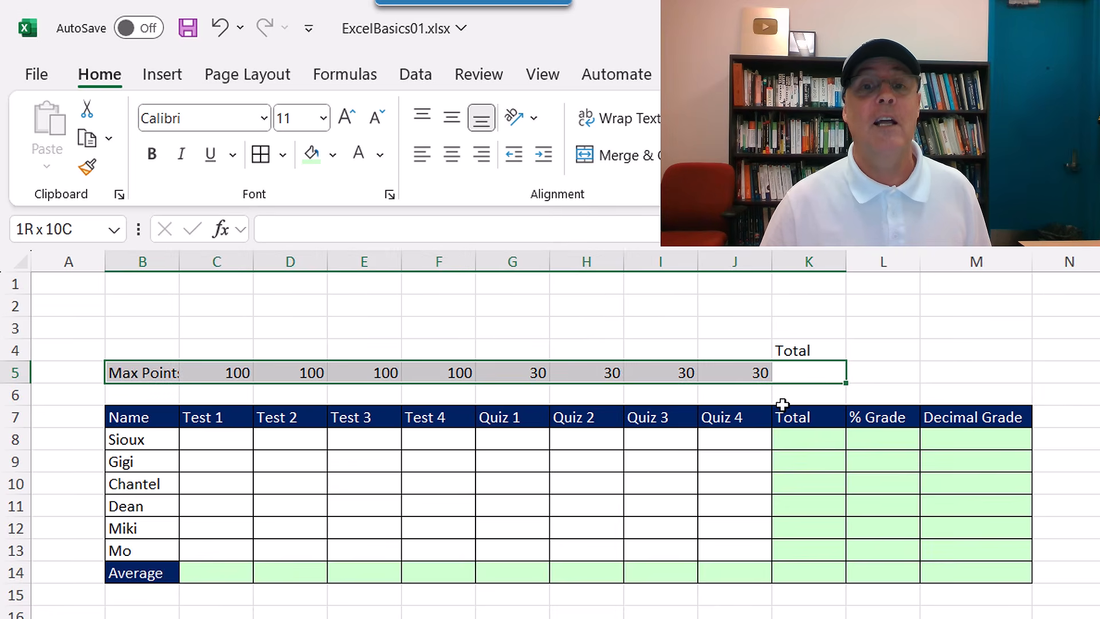
left_click(811, 350, "ctrl")
left_click(264, 159)
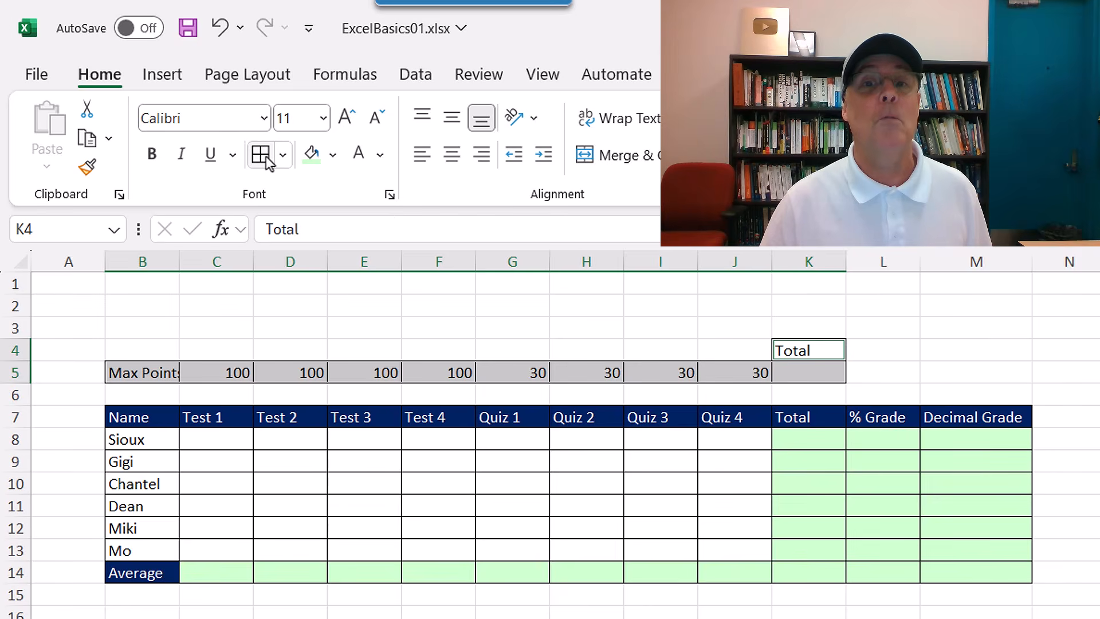
left_click(156, 371)
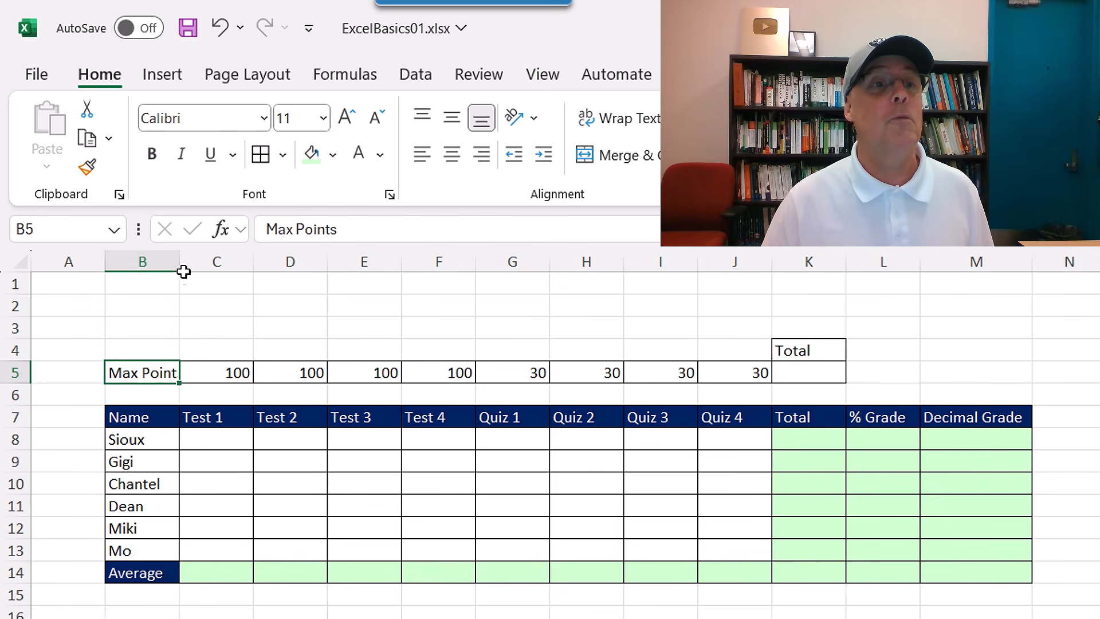
left_click_drag(184, 263, 194, 262)
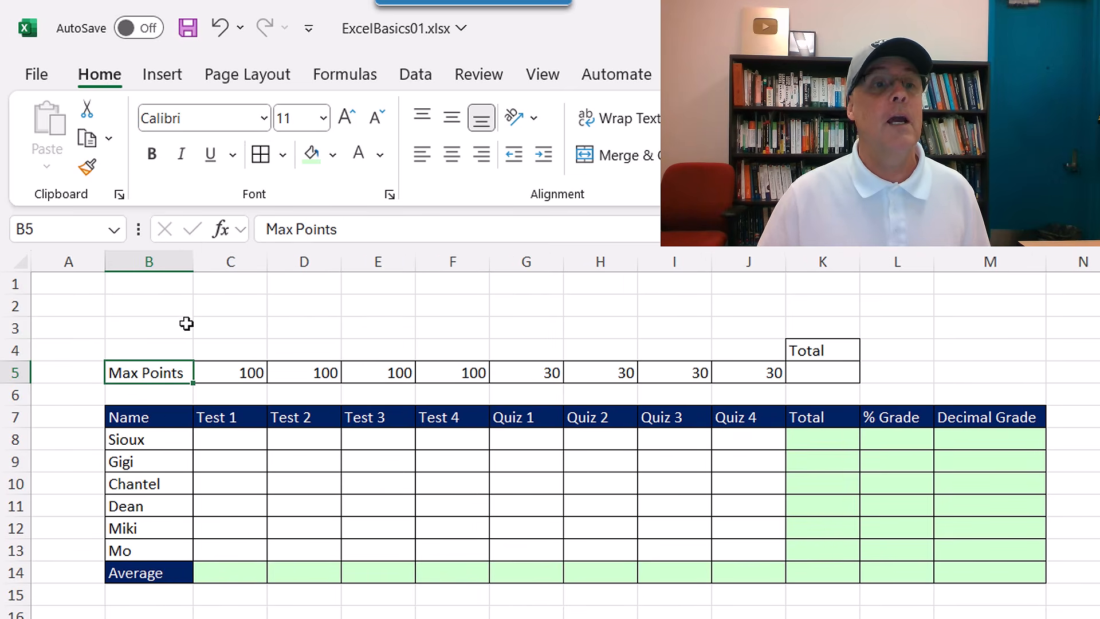
Copy the Name header's formatting to B5 and K4 with Format Painter, and fill K5 with the same light green as the formula cells
left_click(161, 415)
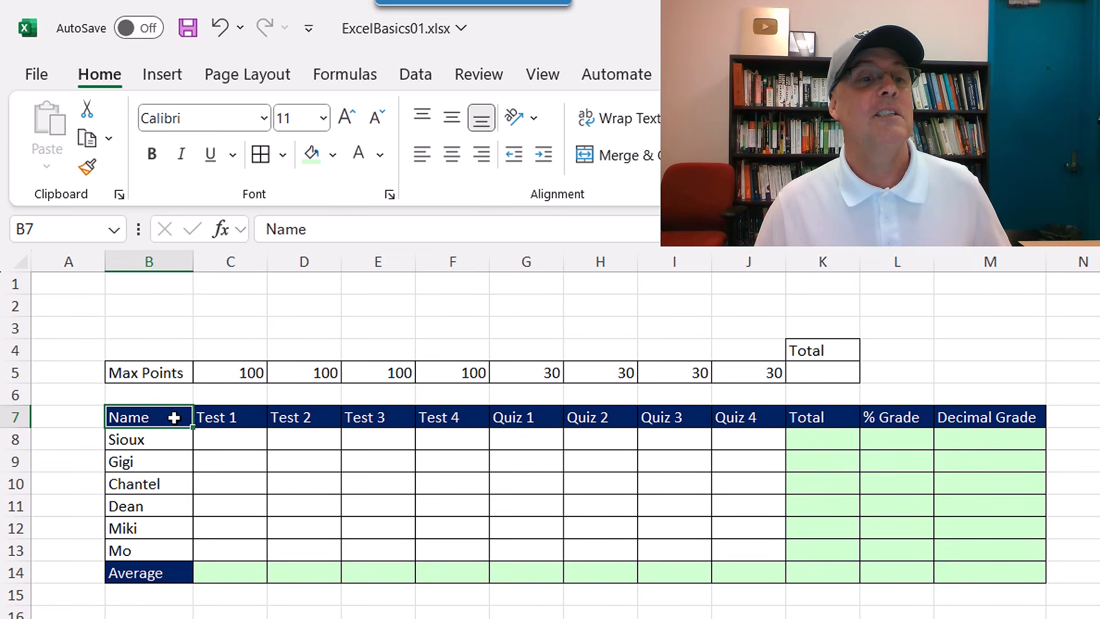
right_click(168, 420)
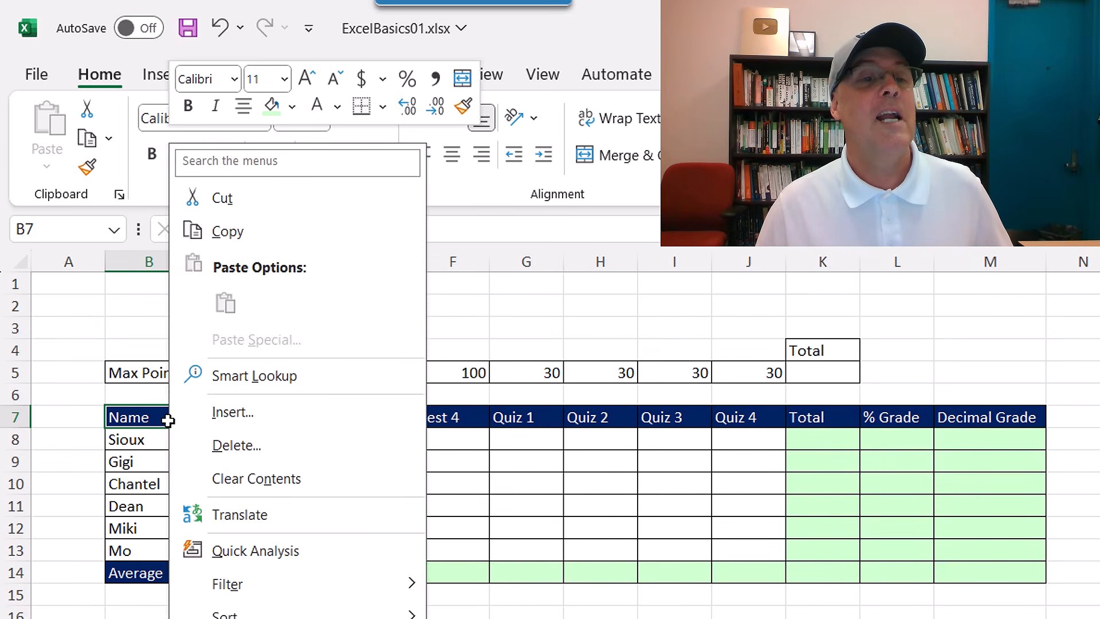
left_click(464, 107)
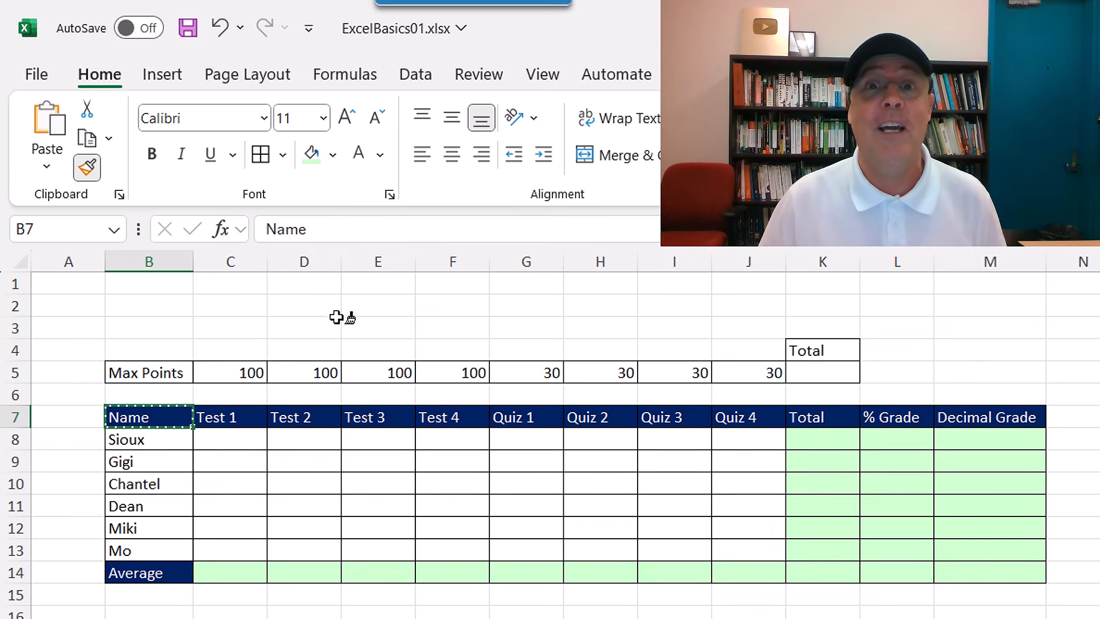
left_click(150, 376)
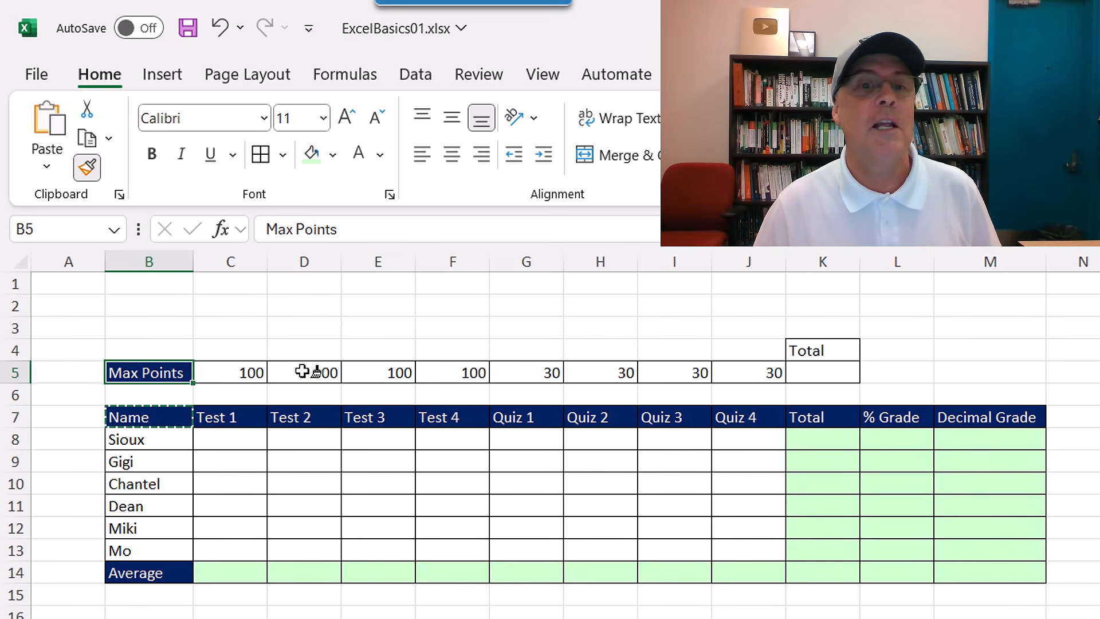
left_click(814, 347)
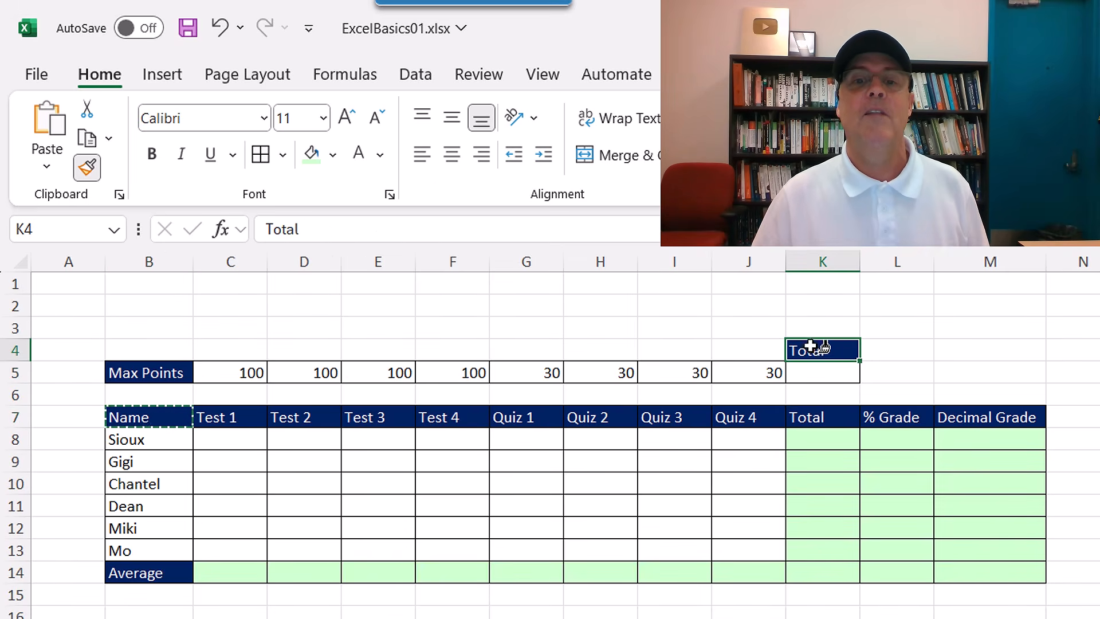
key("Escape")
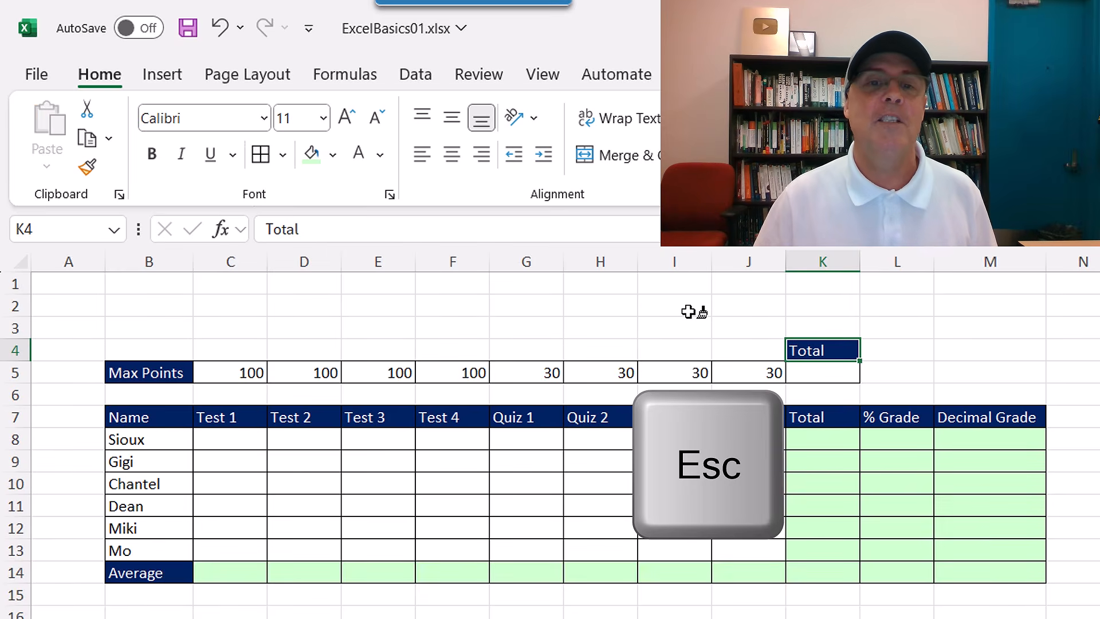
left_click(834, 373)
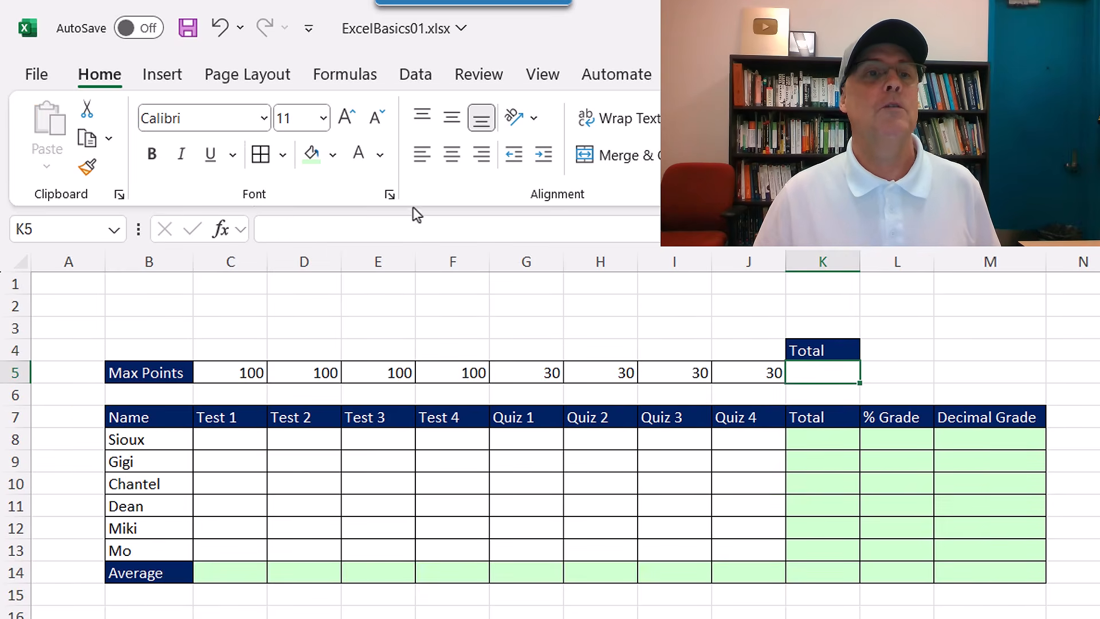
left_click(312, 161)
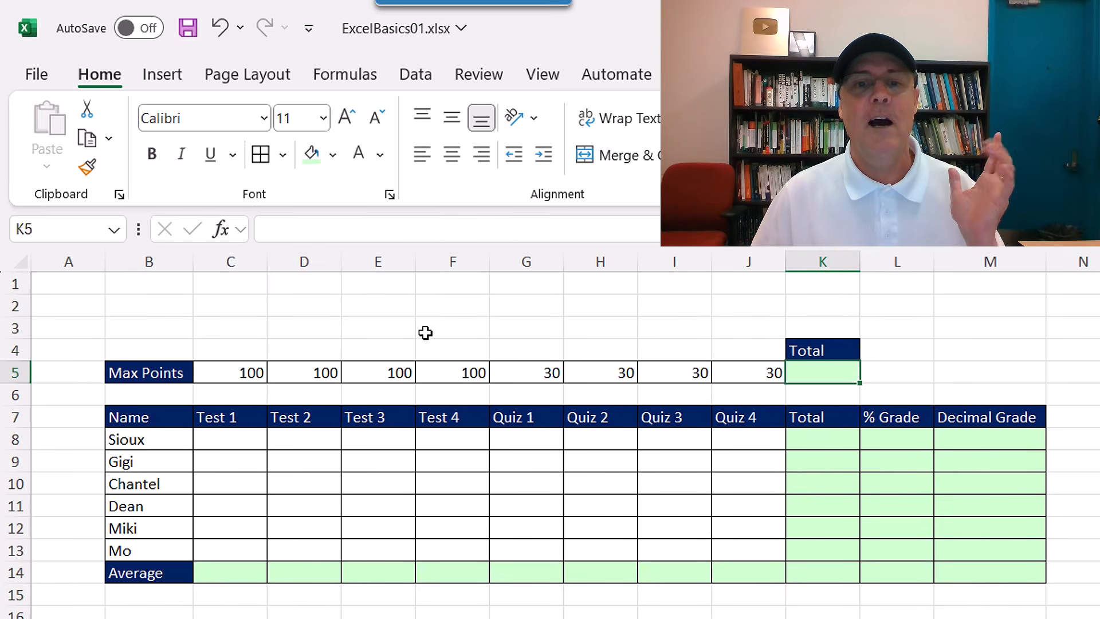
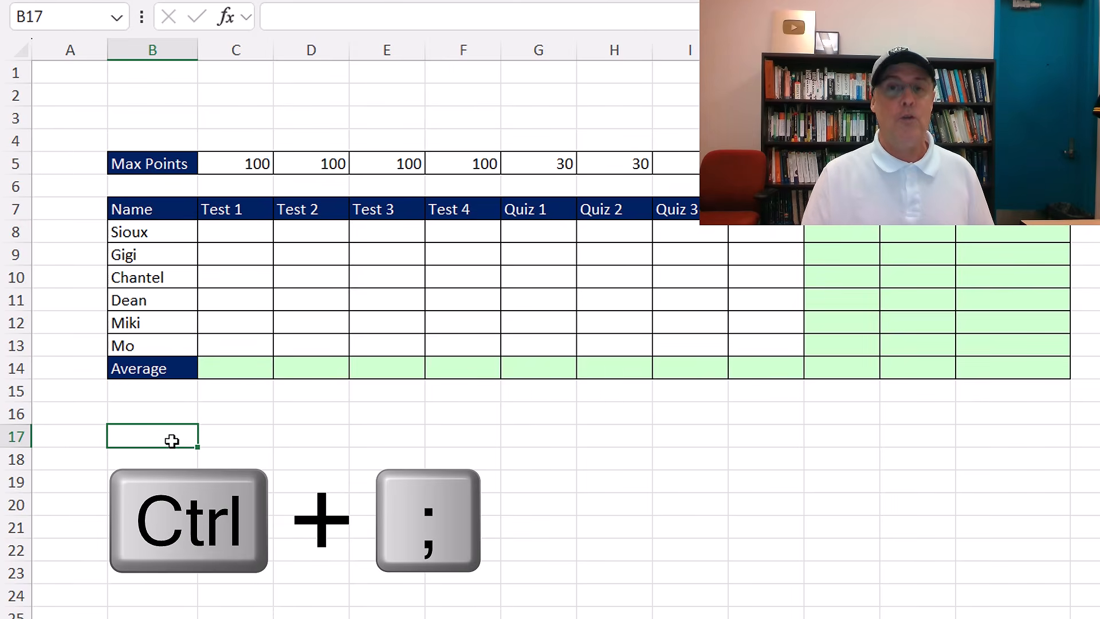
Insert today's date, 10/23/2024, in B17 and fill the date series across to K17
key("ctrl+semicolon")
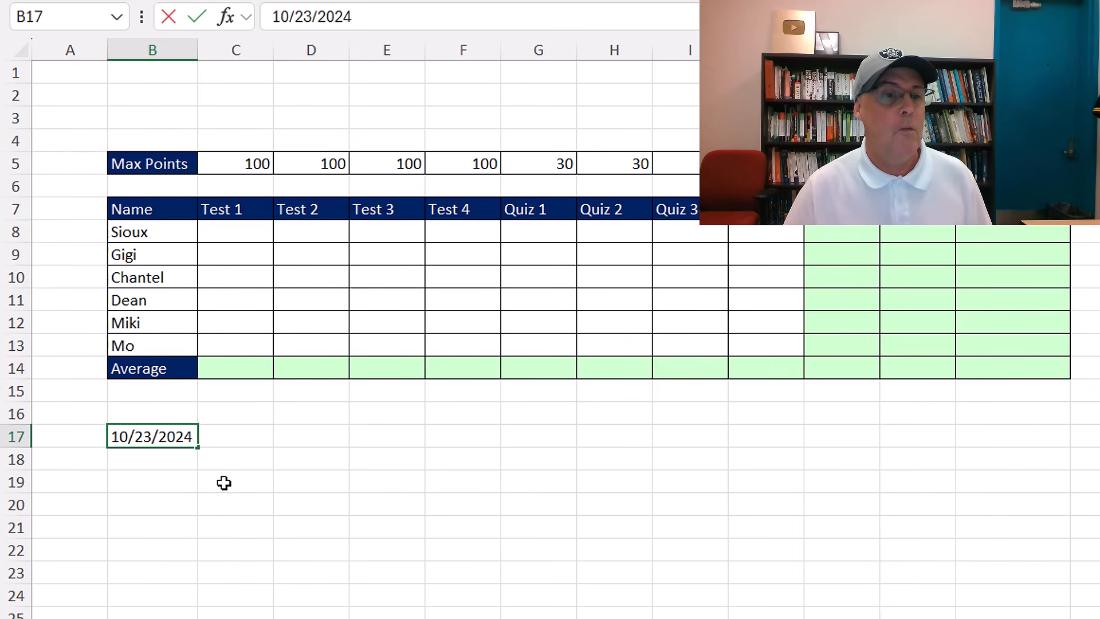
key("ctrl+Return")
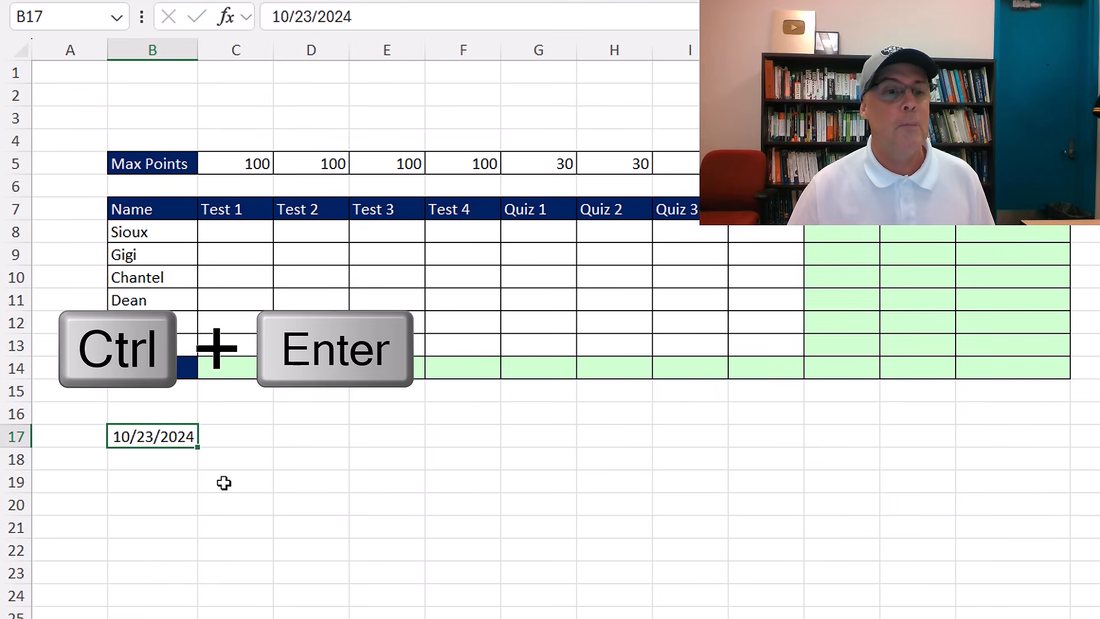
left_click_drag(201, 450, 864, 456)
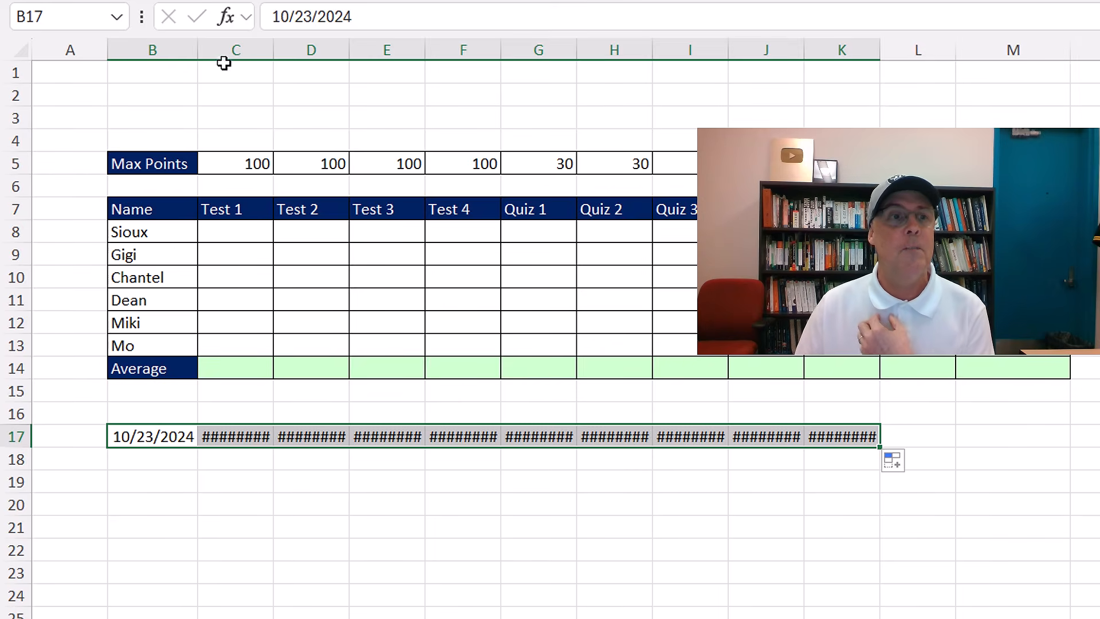
Widen columns B through K together to a uniform width that fits the dates in row 17
left_click(156, 49)
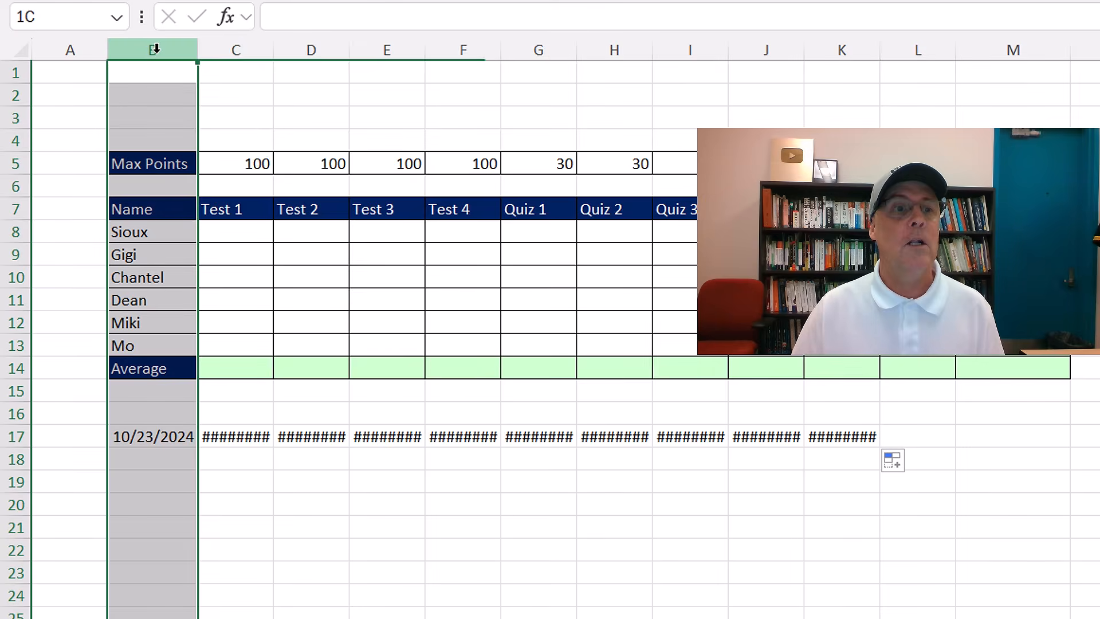
left_click_drag(155, 50, 840, 53)
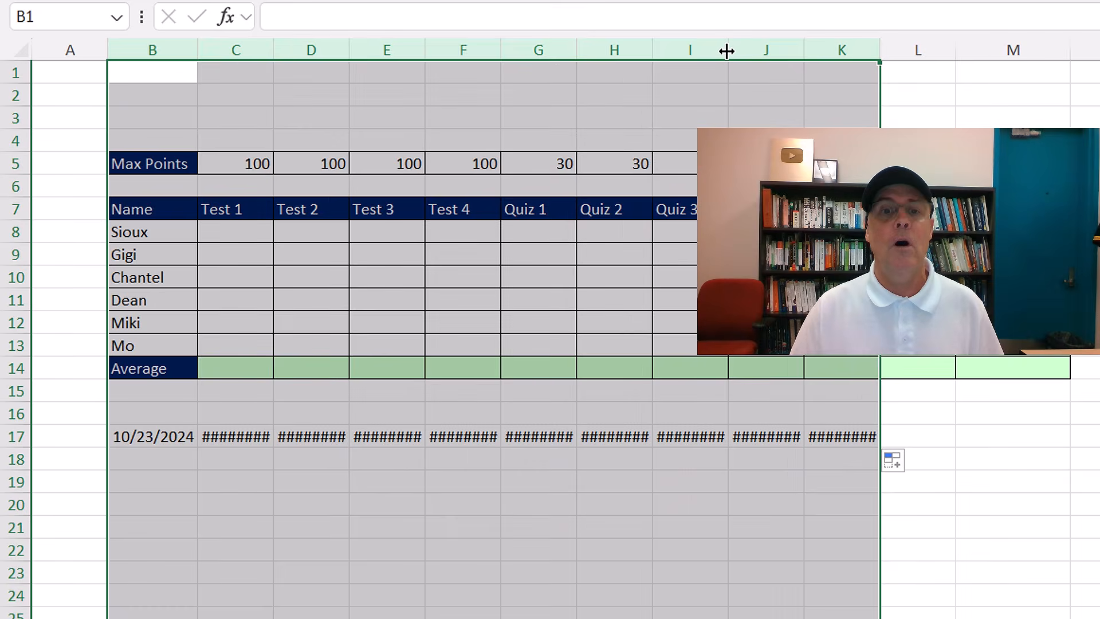
left_click_drag(727, 51, 749, 54)
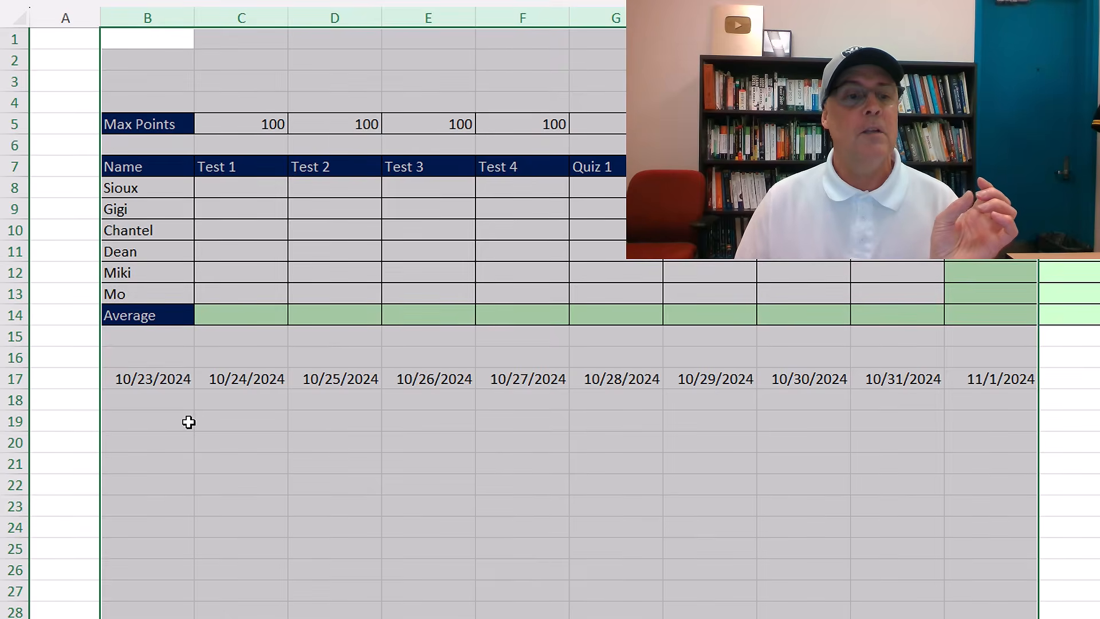
Enter Jan in B19 and fill the month names across to K19
left_click(198, 482)
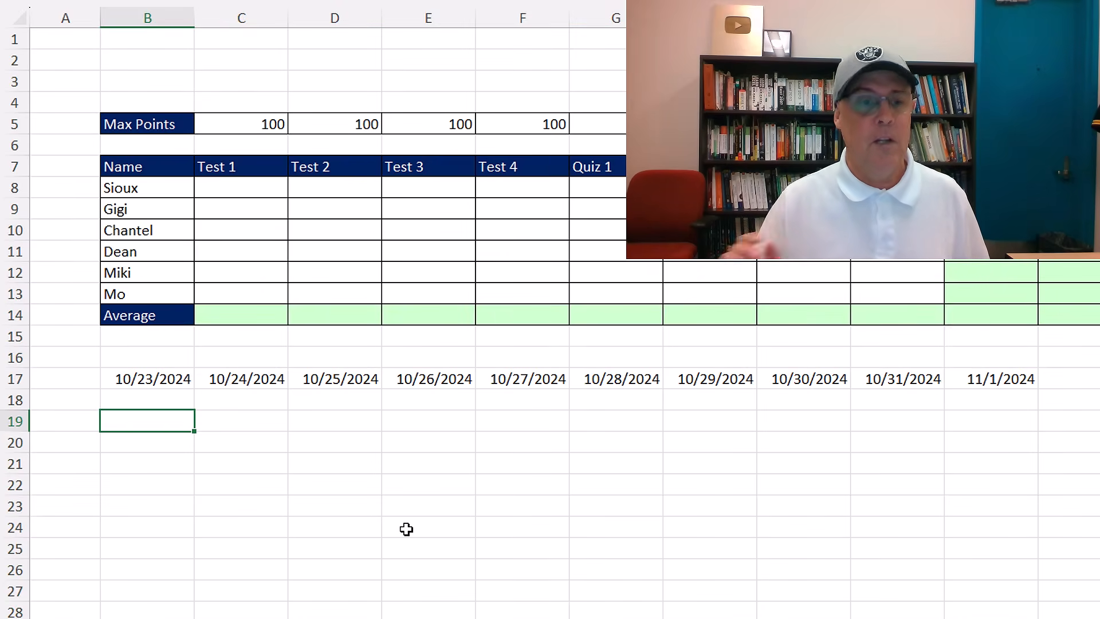
type("J")
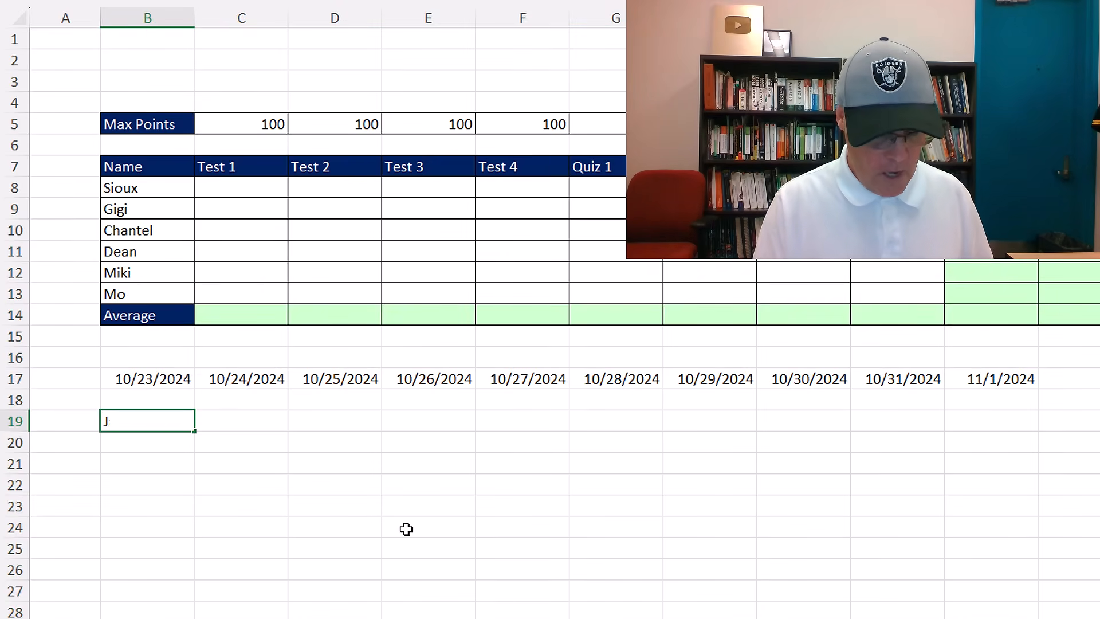
type("an")
key("ctrl+Return")
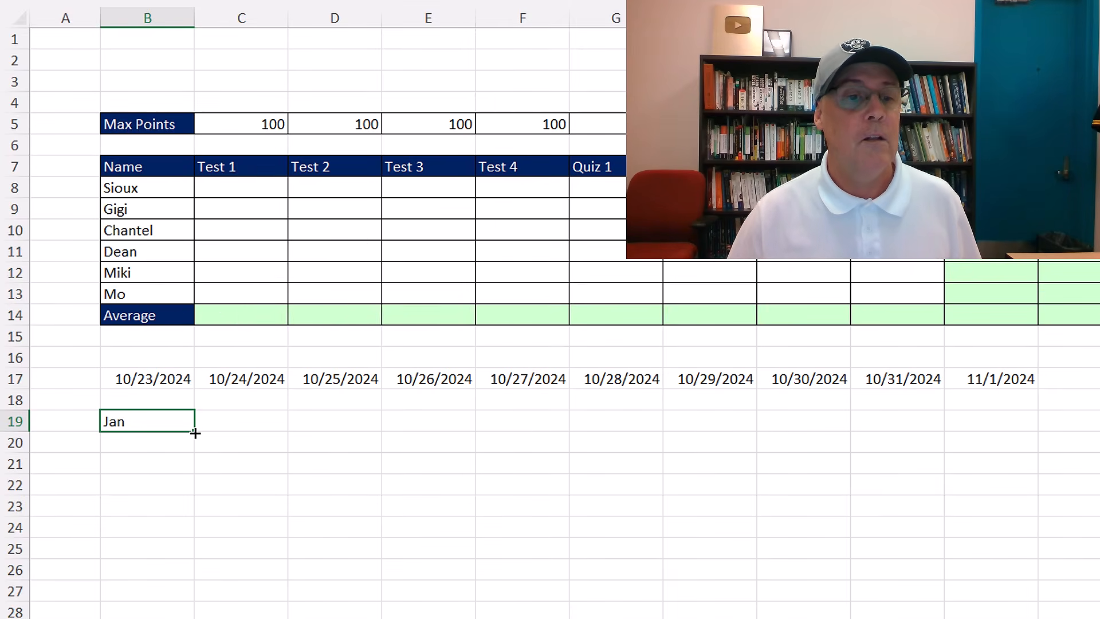
left_click_drag(195, 434, 1001, 427)
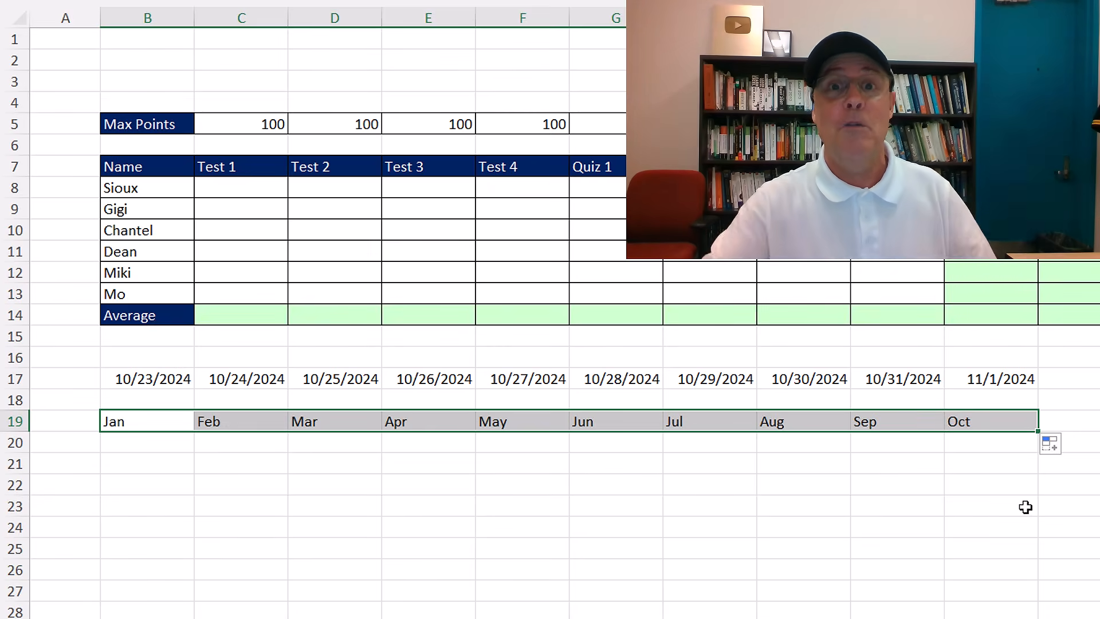
Enter 1/1/2024 in B20 and fill across to K20 using the Fill Months option
left_click(181, 437)
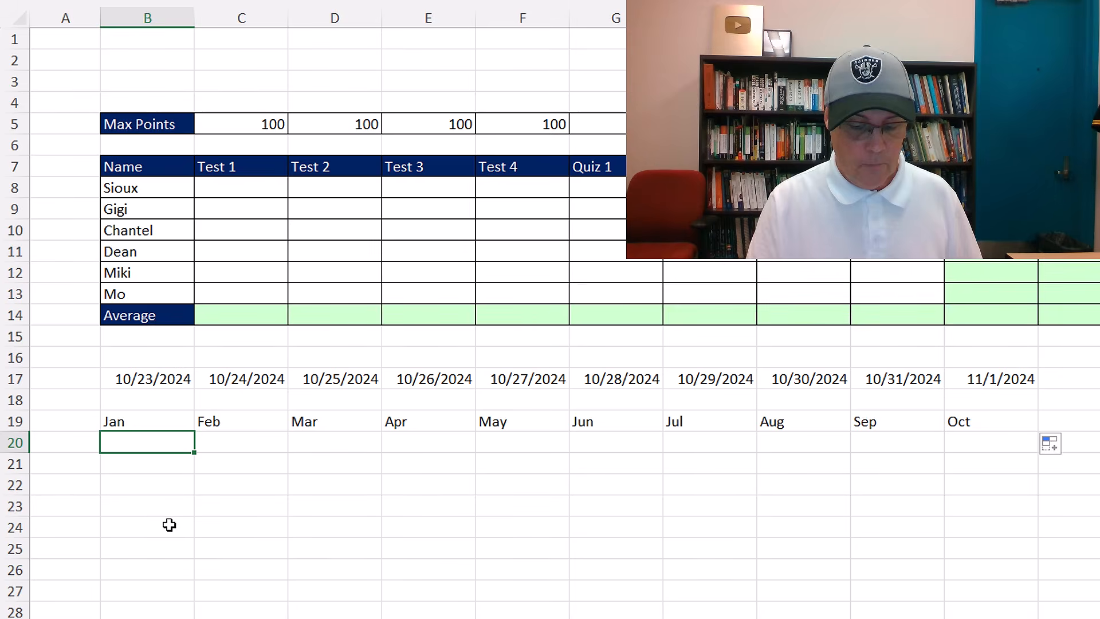
type("1/1/2")
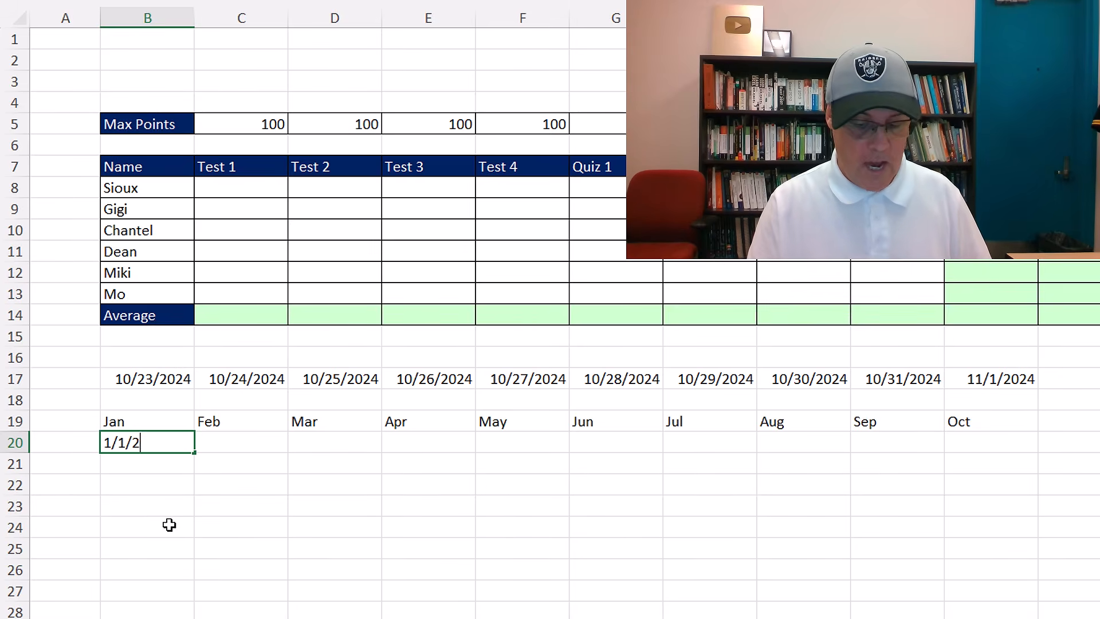
type("024")
key("ctrl+Return")
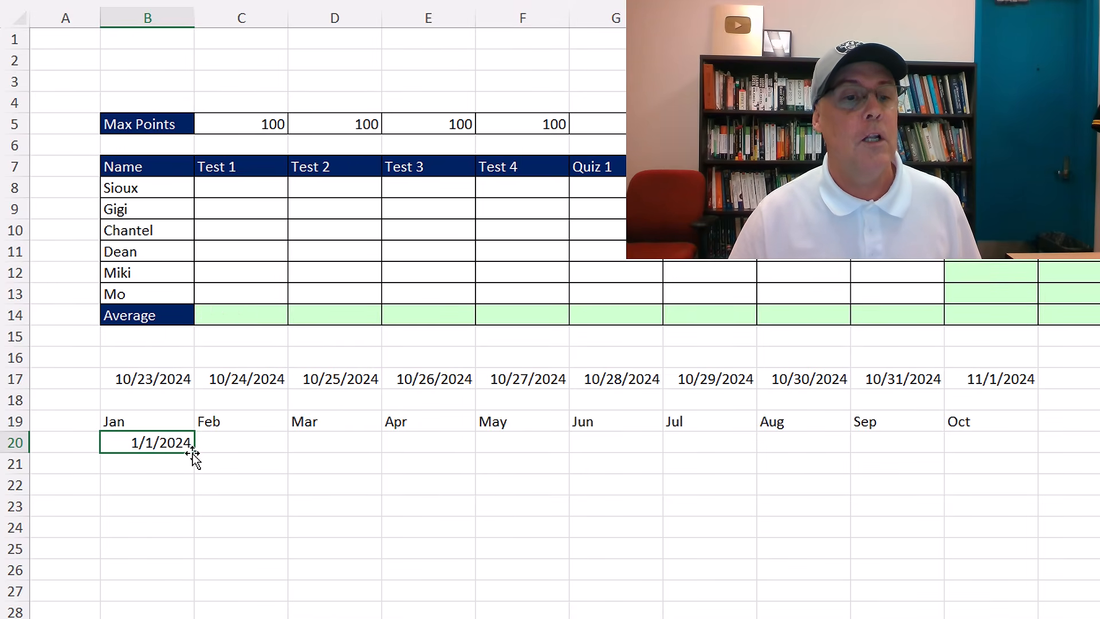
left_click_drag(193, 454, 1007, 453)
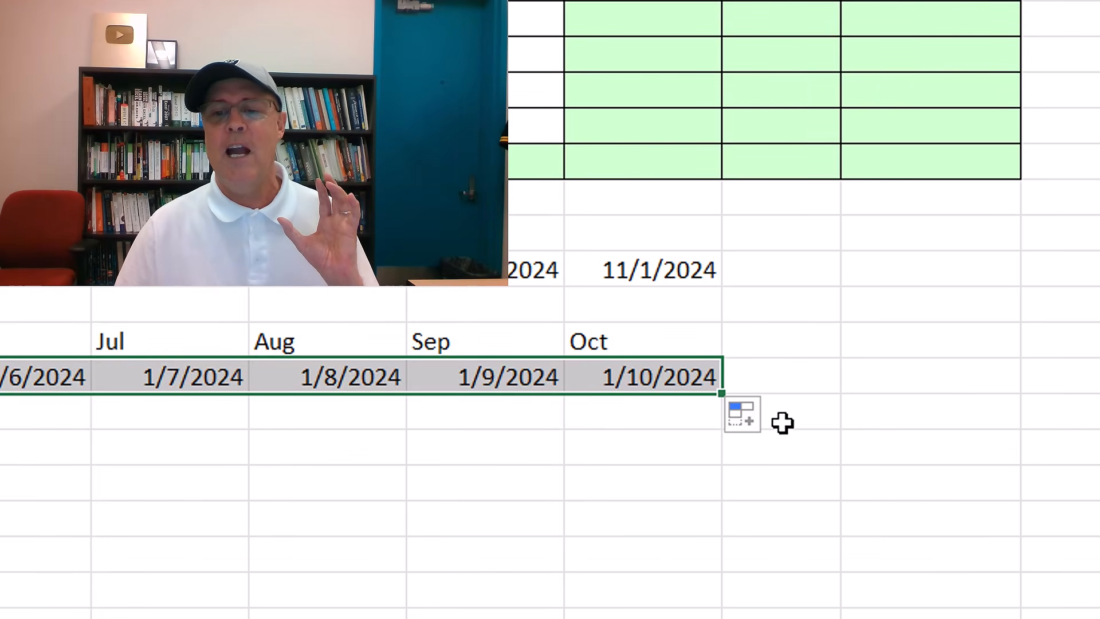
left_click(776, 421)
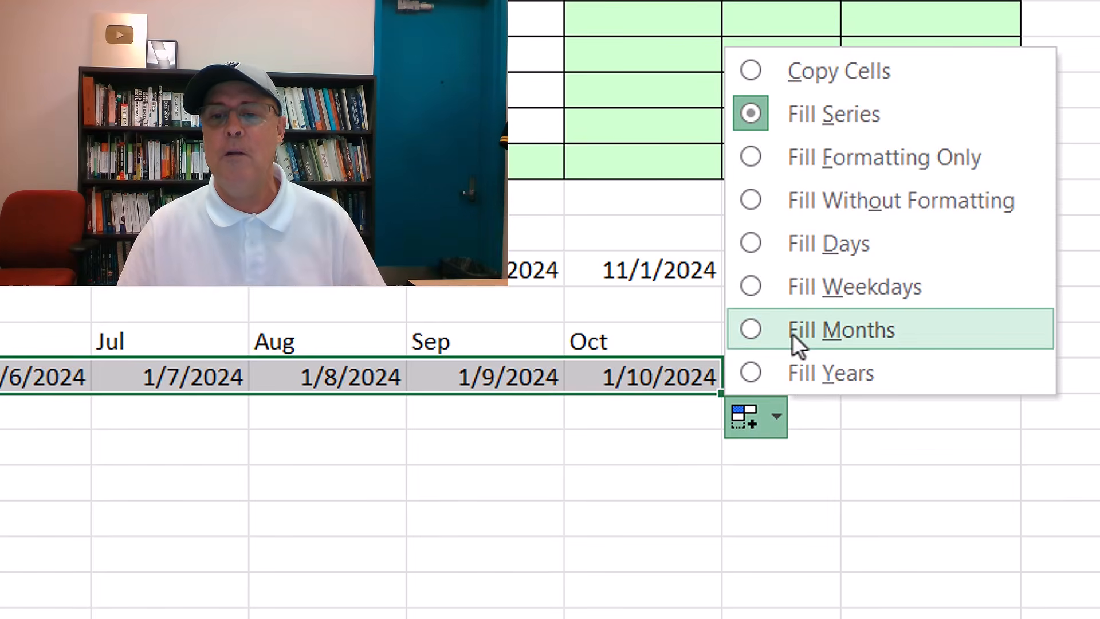
left_click(792, 333)
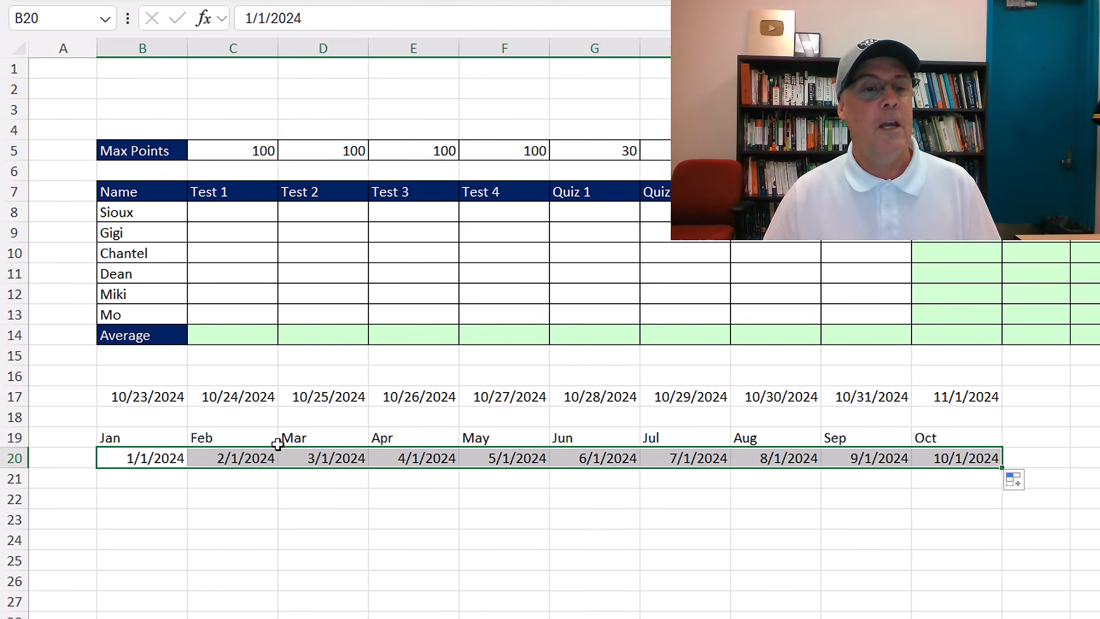
Enter Wed in B16 and fill the abbreviated day names across to K16 above the dates
left_click(140, 379)
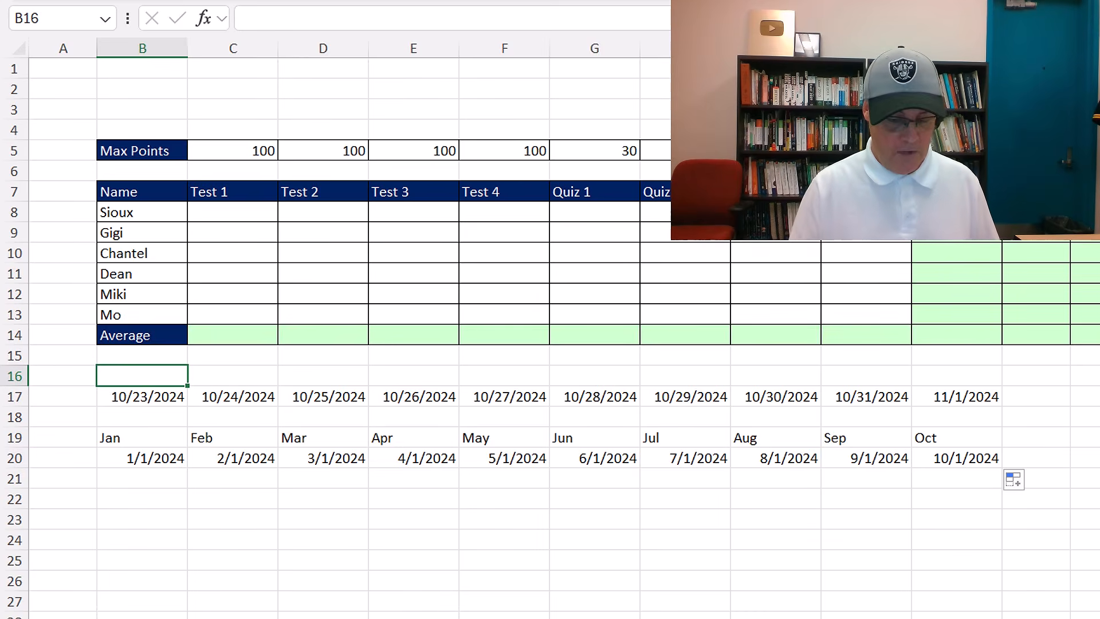
type("Wed")
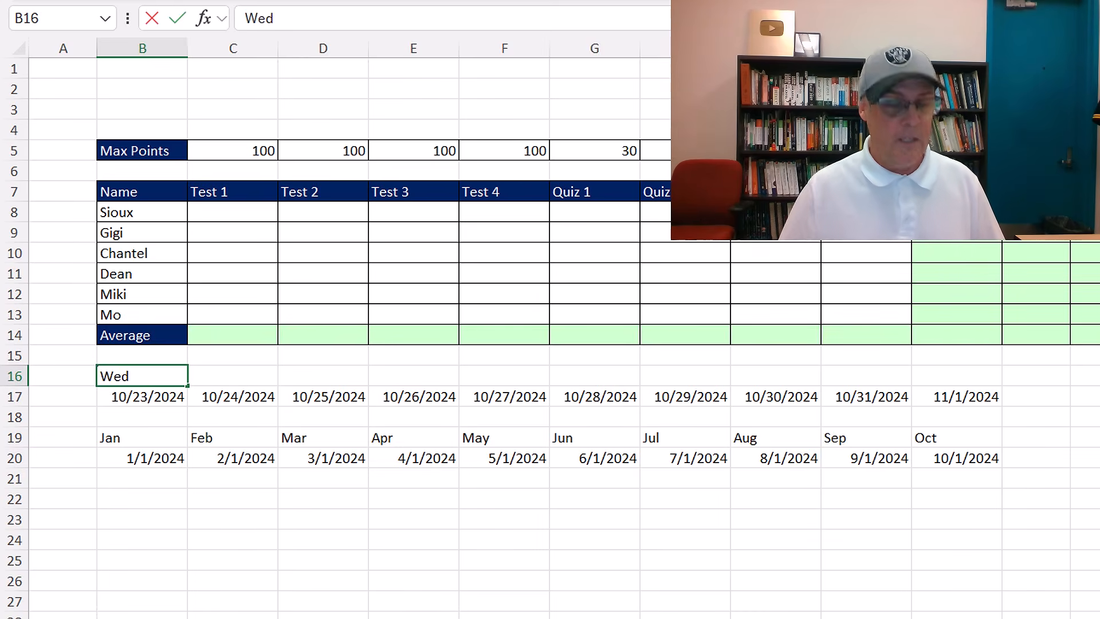
key("ctrl+Return")
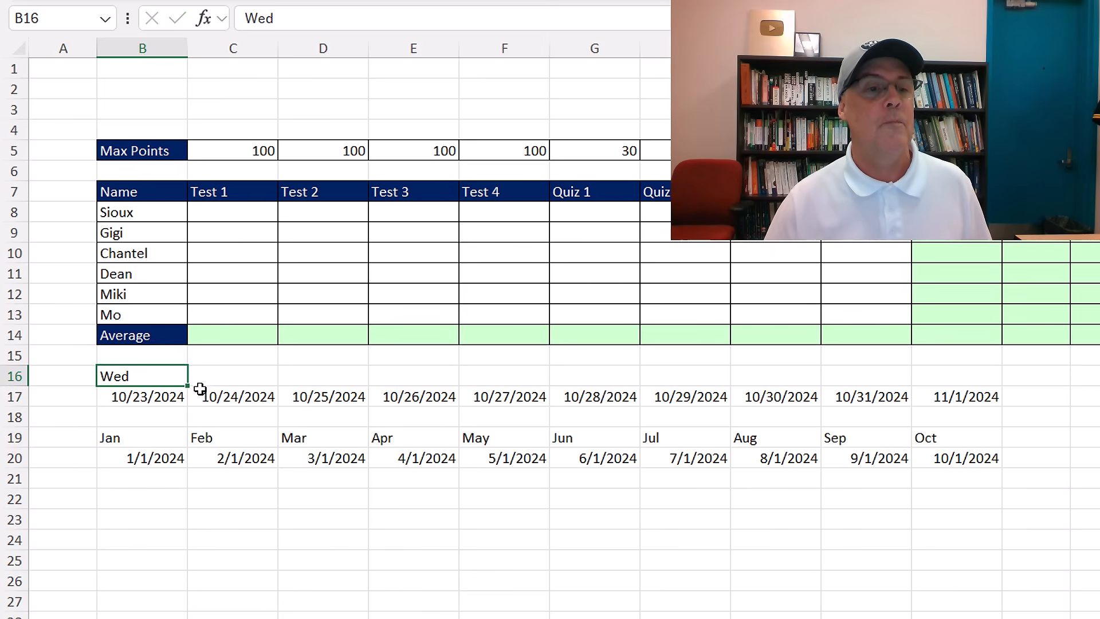
left_click_drag(189, 389, 984, 406)
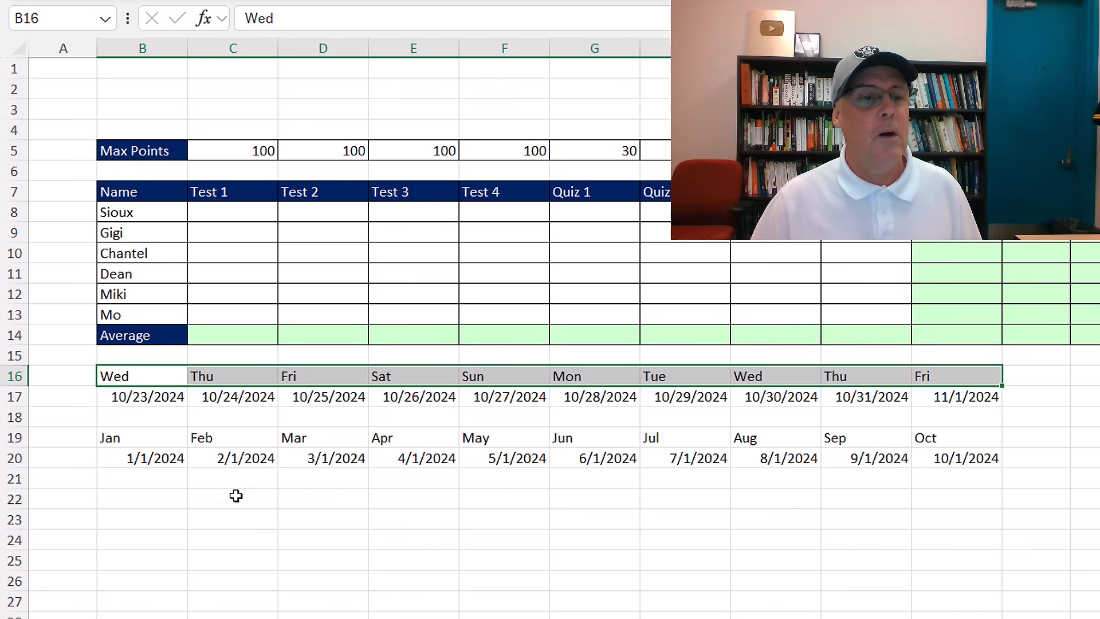
Enter Wednesday in B22 and fill to D22, then restart with Monday in E22 and fill the day names to I22
left_click(161, 510)
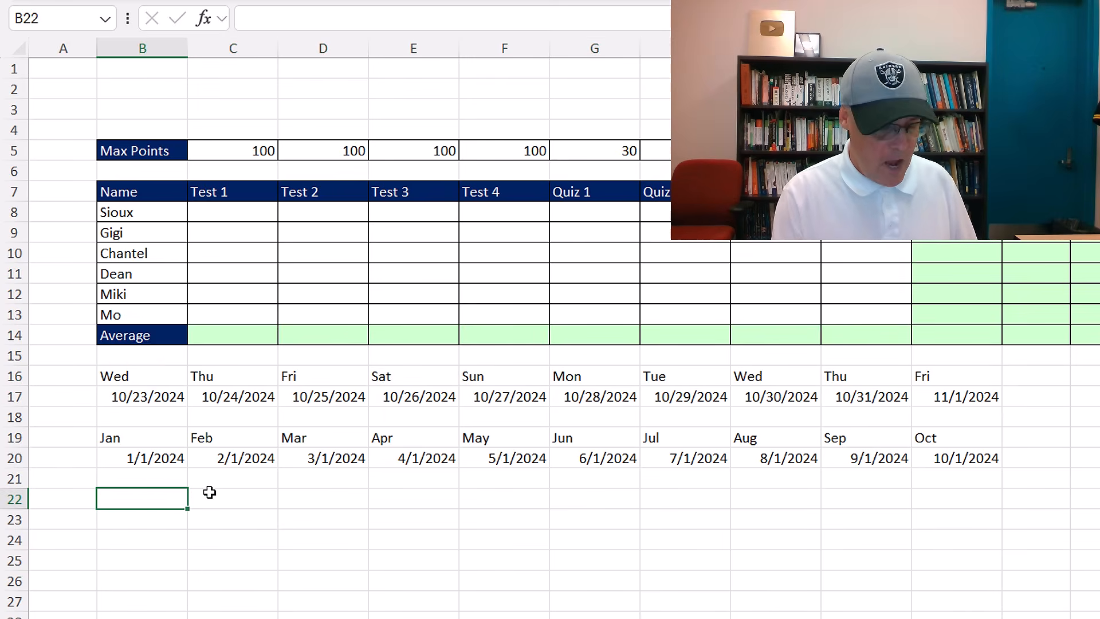
type("Wednesday")
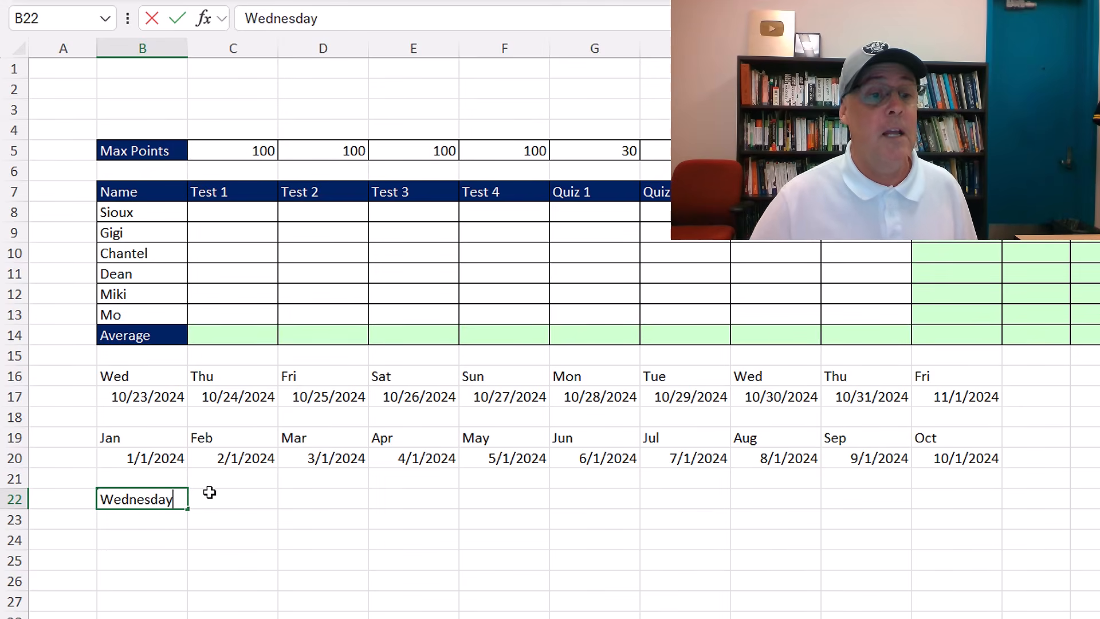
key("ctrl+Return")
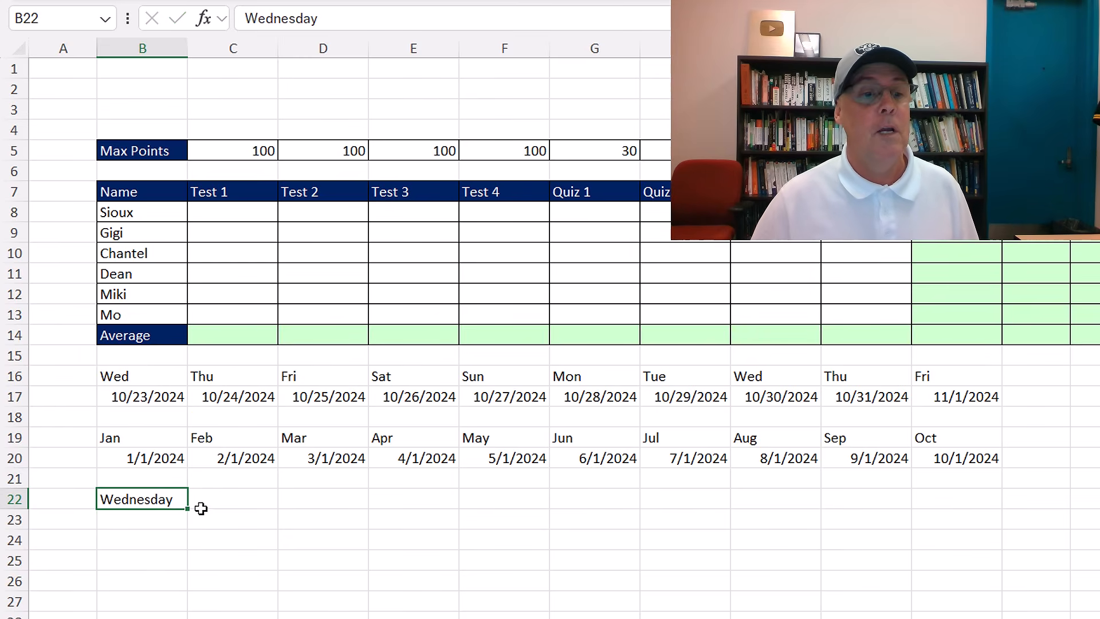
left_click_drag(190, 509, 347, 512)
left_click(386, 505)
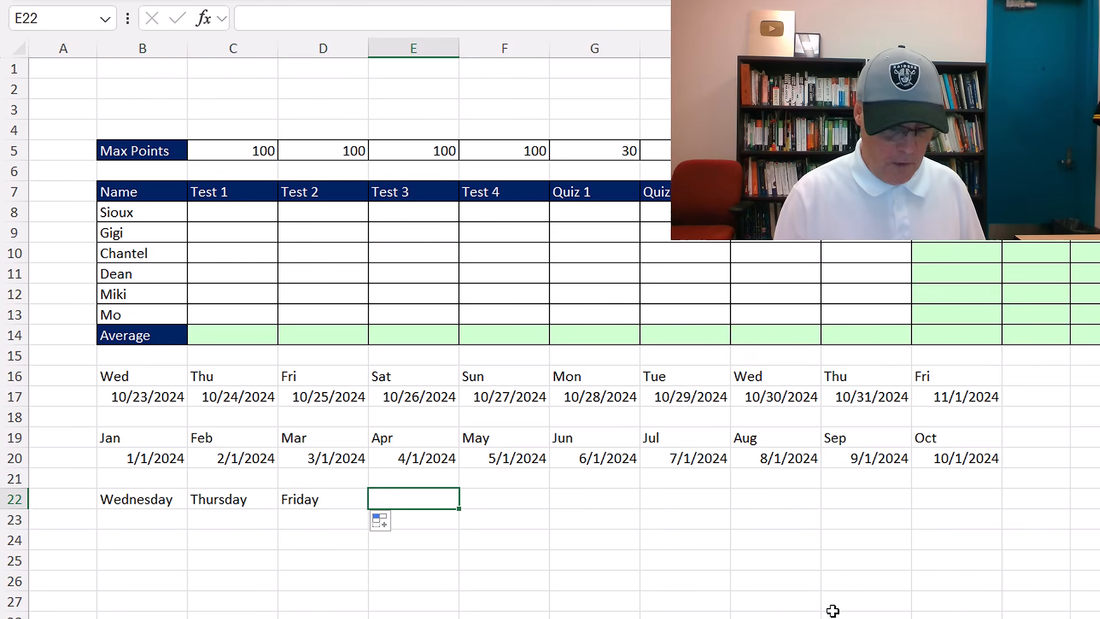
type("Monday")
key("ctrl+Return")
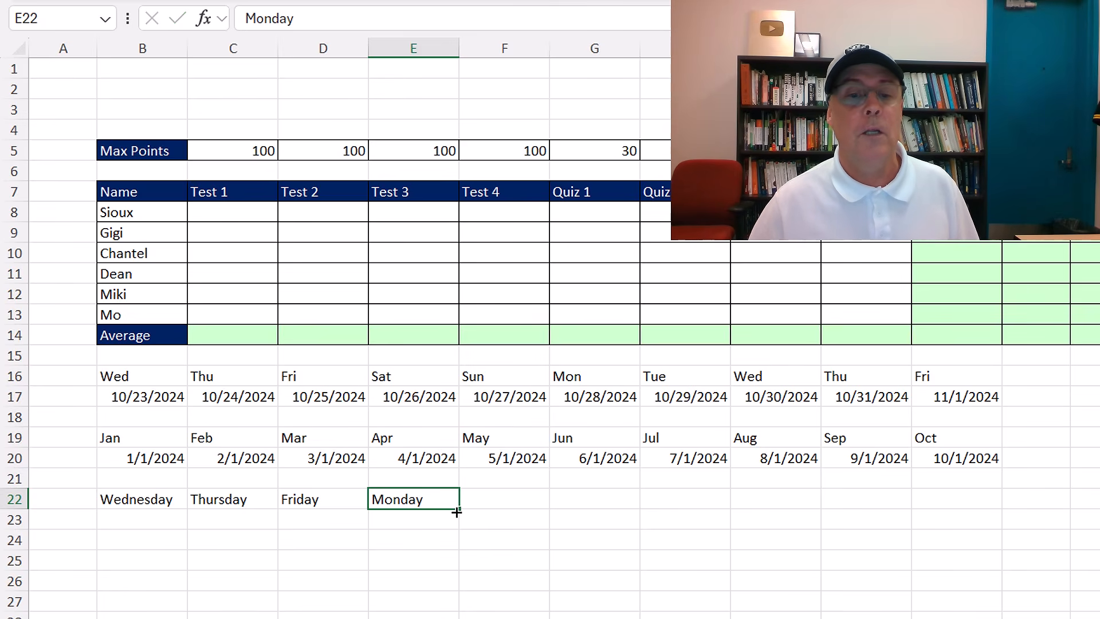
left_click_drag(457, 512, 820, 509)
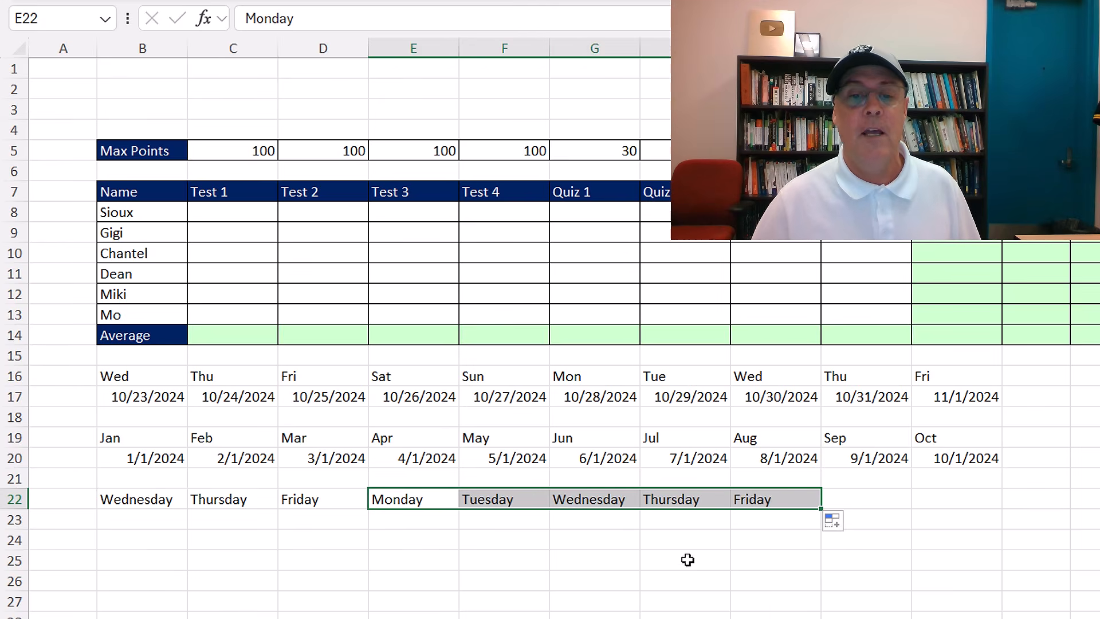
Insert today's date, 10/23/2024, in B23 and fill across to I23 using the Fill Weekdays option
left_click(110, 524)
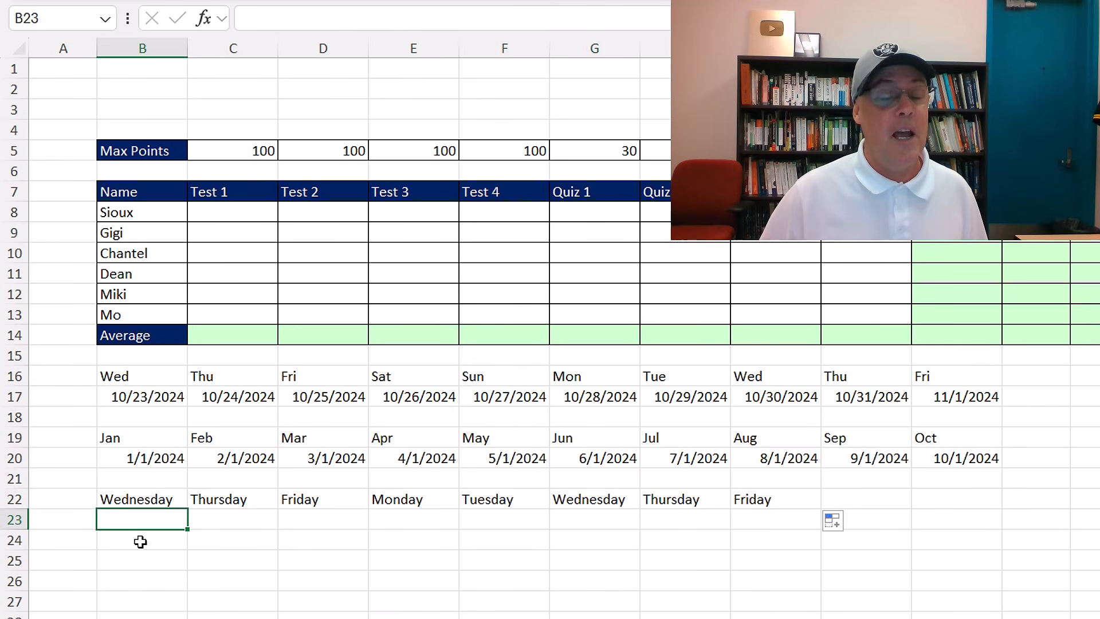
mouse_move(492, 618)
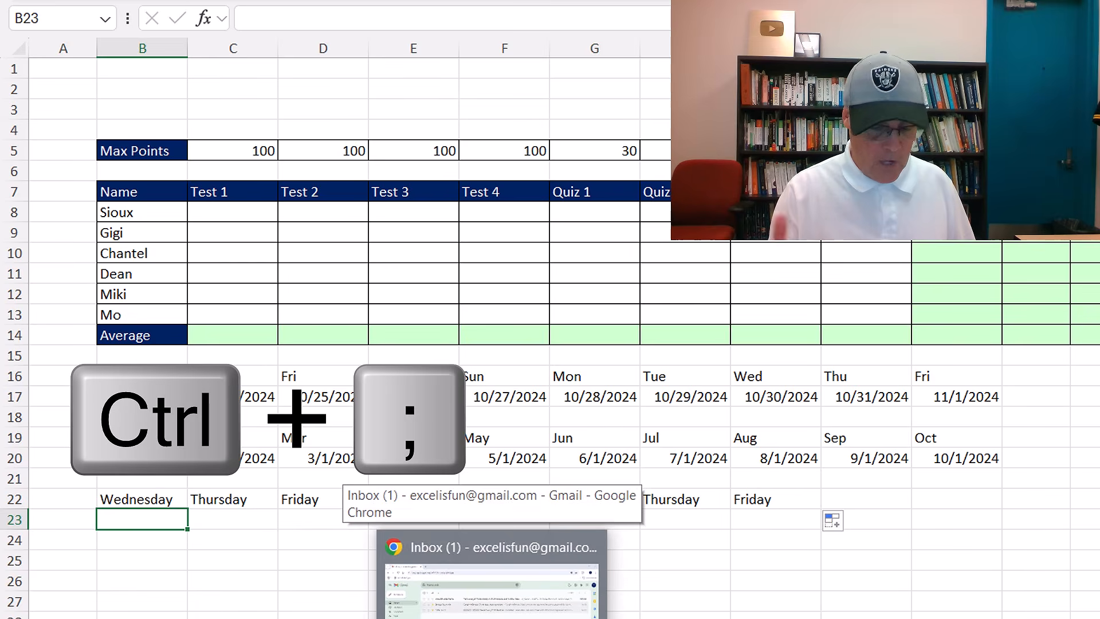
key("ctrl+semicolon")
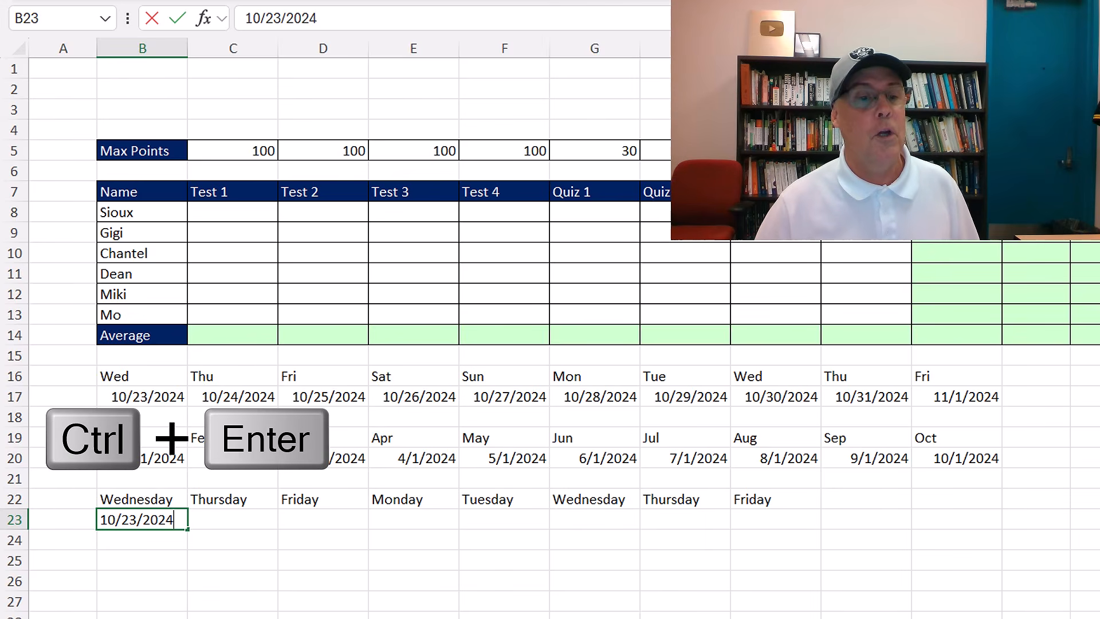
key("ctrl+Return")
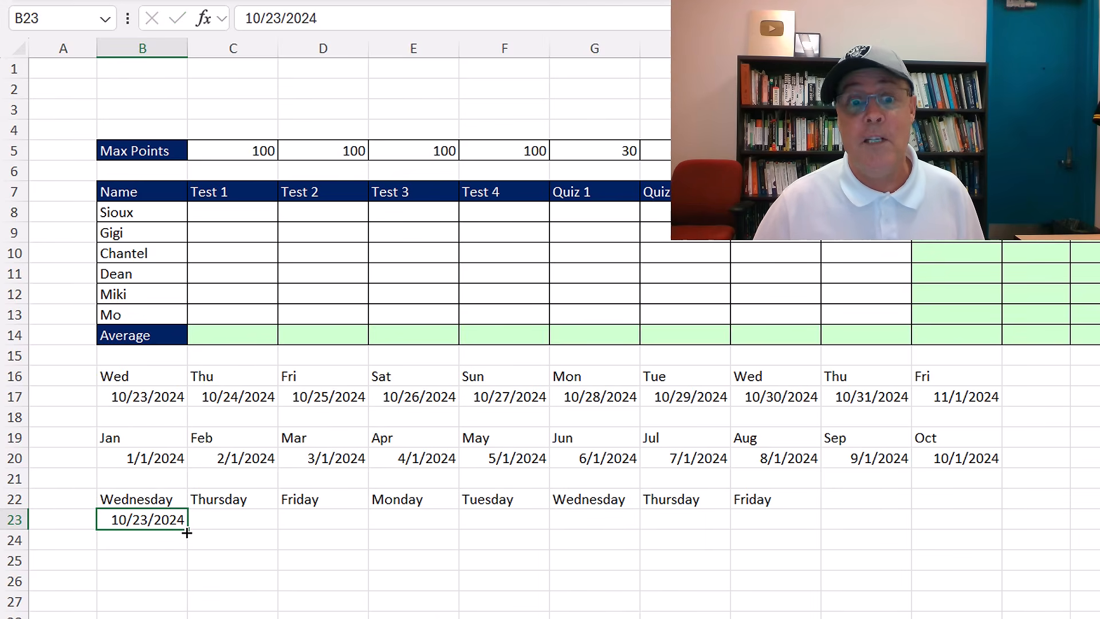
left_click_drag(187, 533, 786, 546)
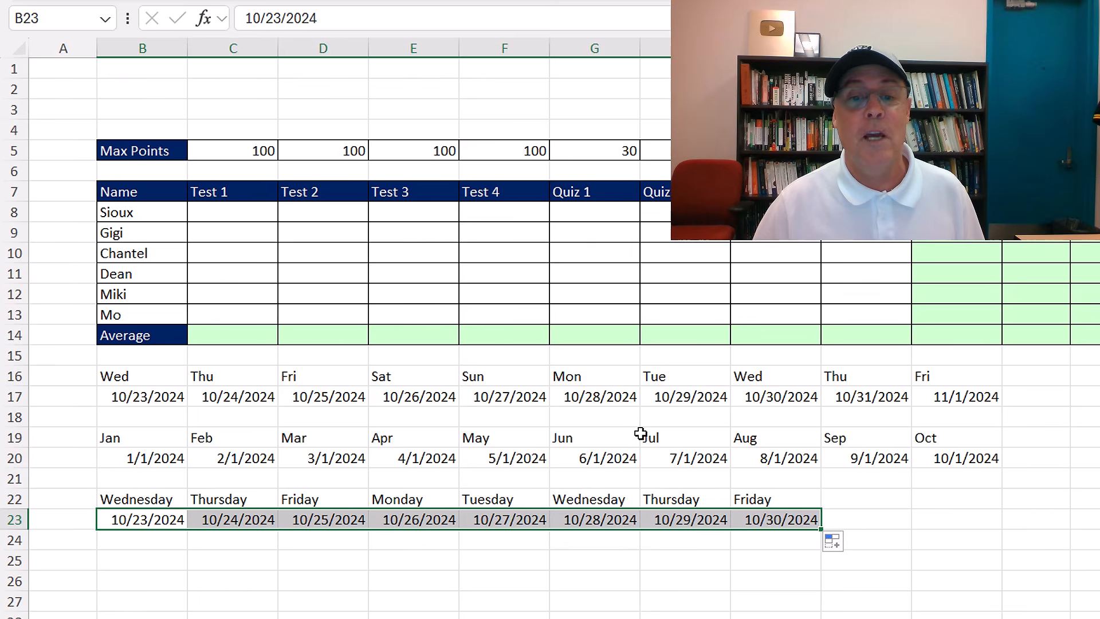
left_click(847, 545)
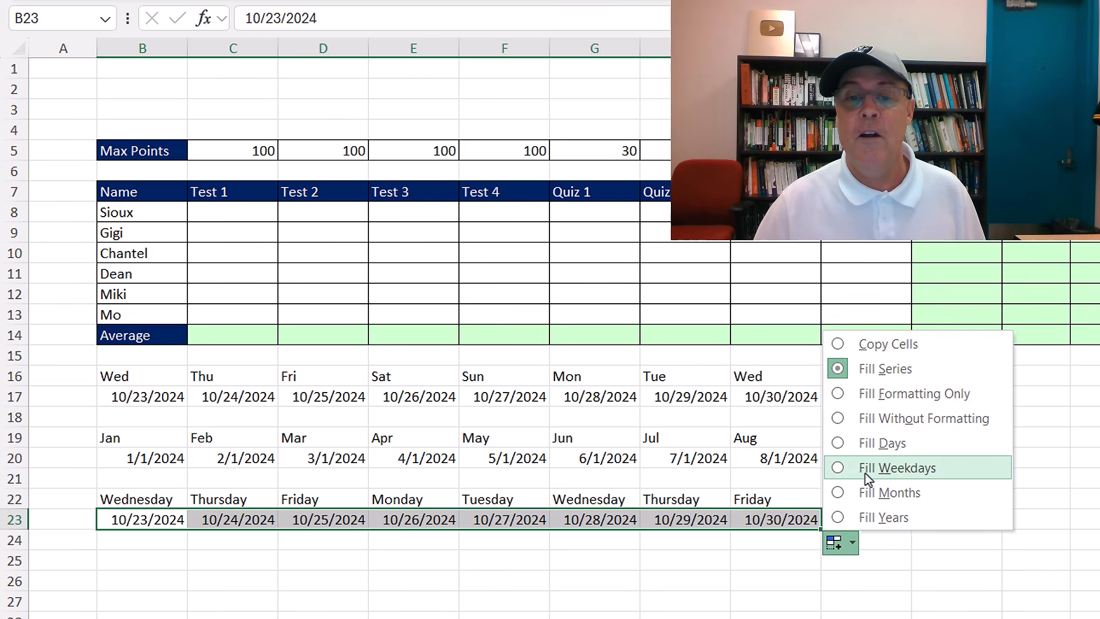
left_click(837, 469)
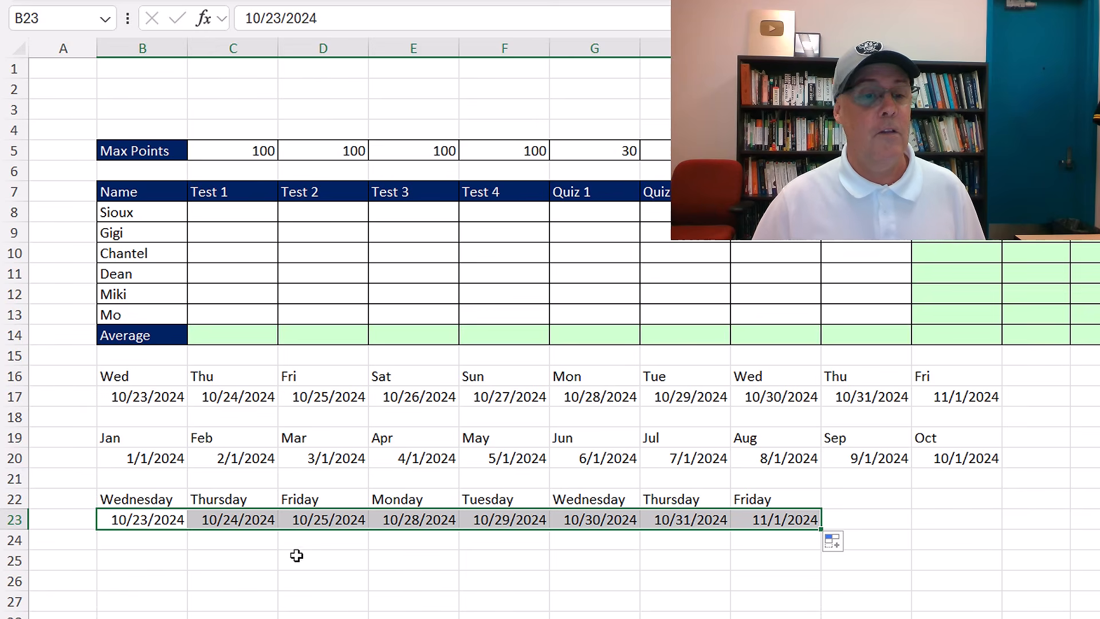
Enter 2 in B25 and 5 in C25, and extend this number pattern across to I25
left_click(149, 561)
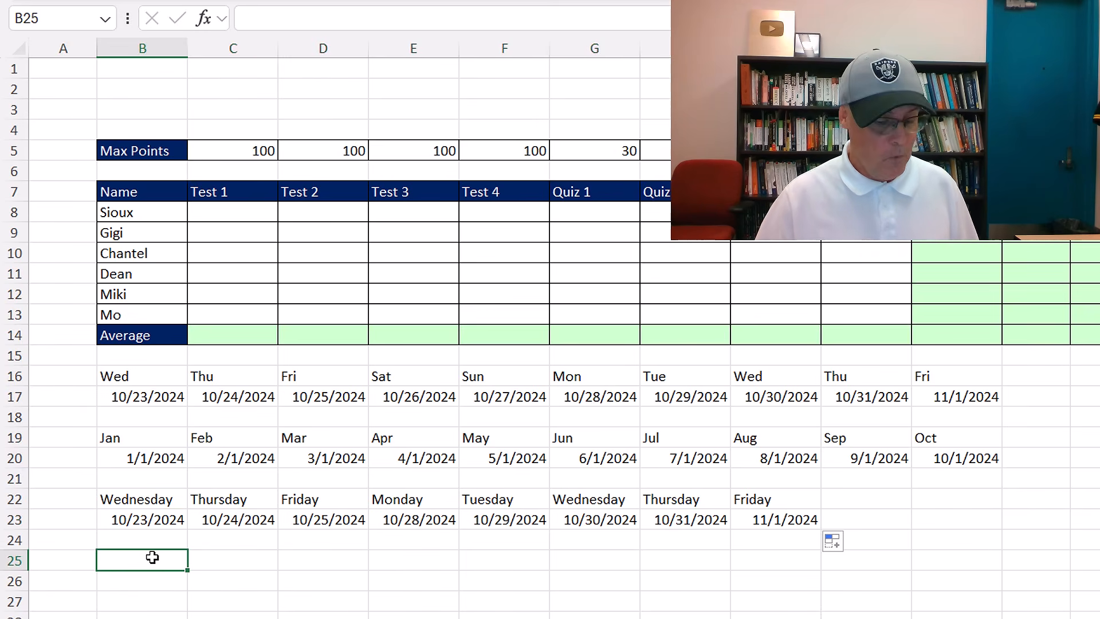
type("2")
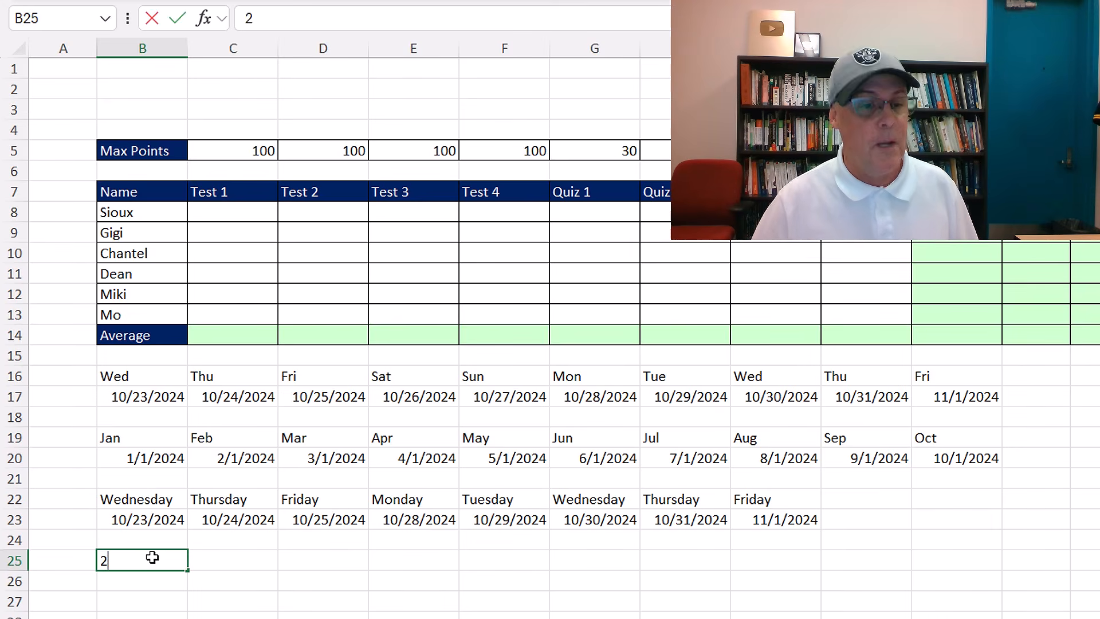
key("Tab")
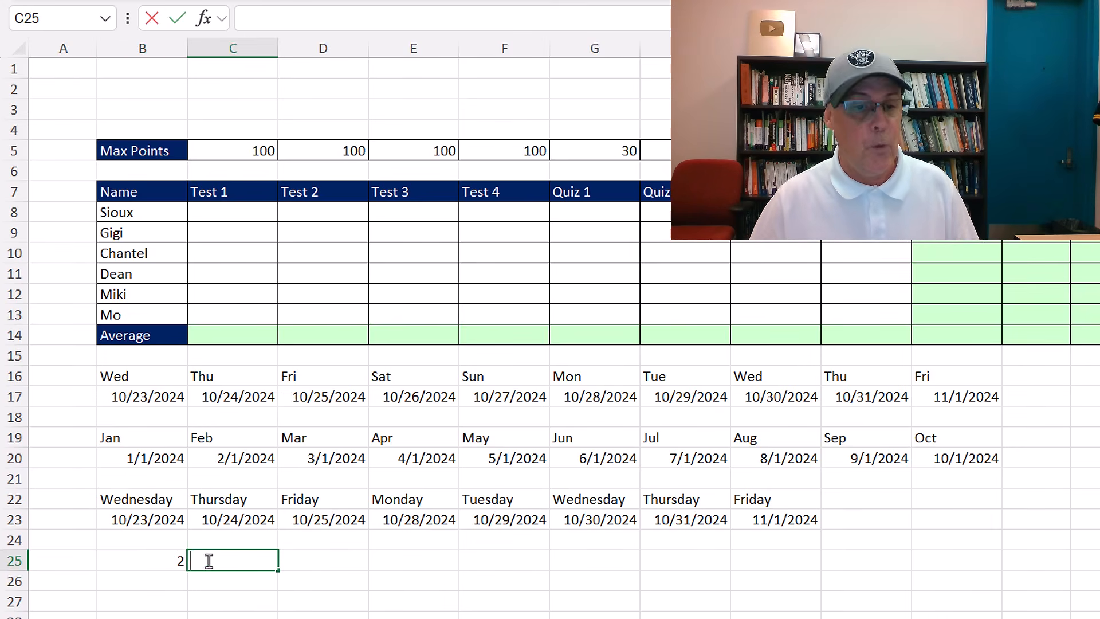
type("5")
left_click(430, 580)
left_click(162, 556)
left_click_drag(162, 557, 249, 556)
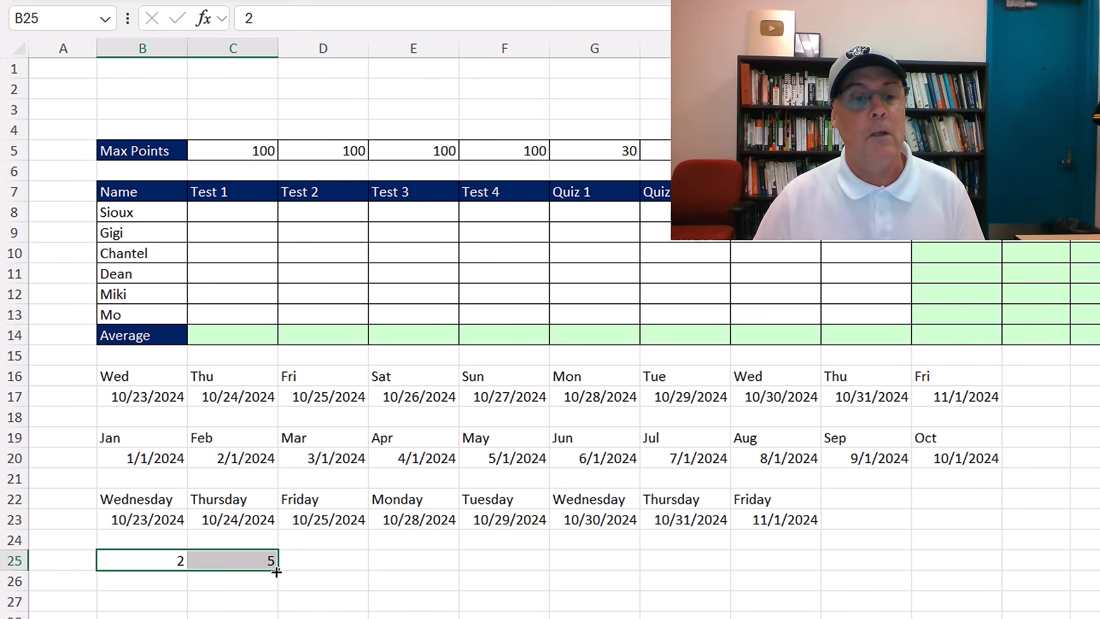
left_click_drag(346, 567, 808, 587)
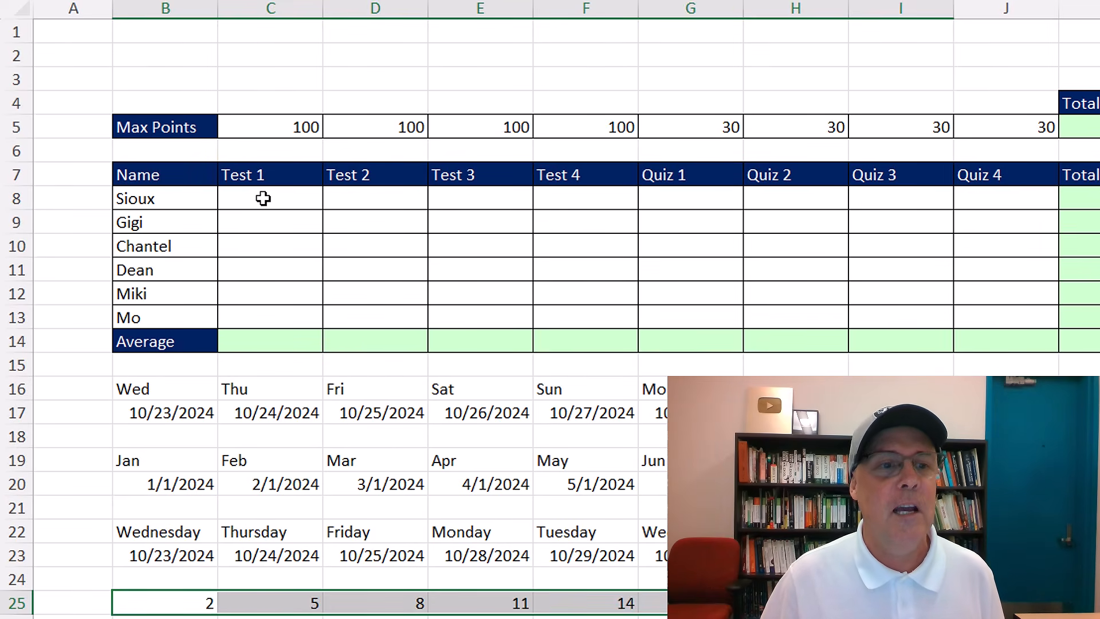
Select the score grid C8:J13 and enter the Test 1 scores 88, 78, 99, 100, 92 and 95 in C8:C13
left_click_drag(314, 200, 413, 224)
left_click_drag(481, 220, 980, 319)
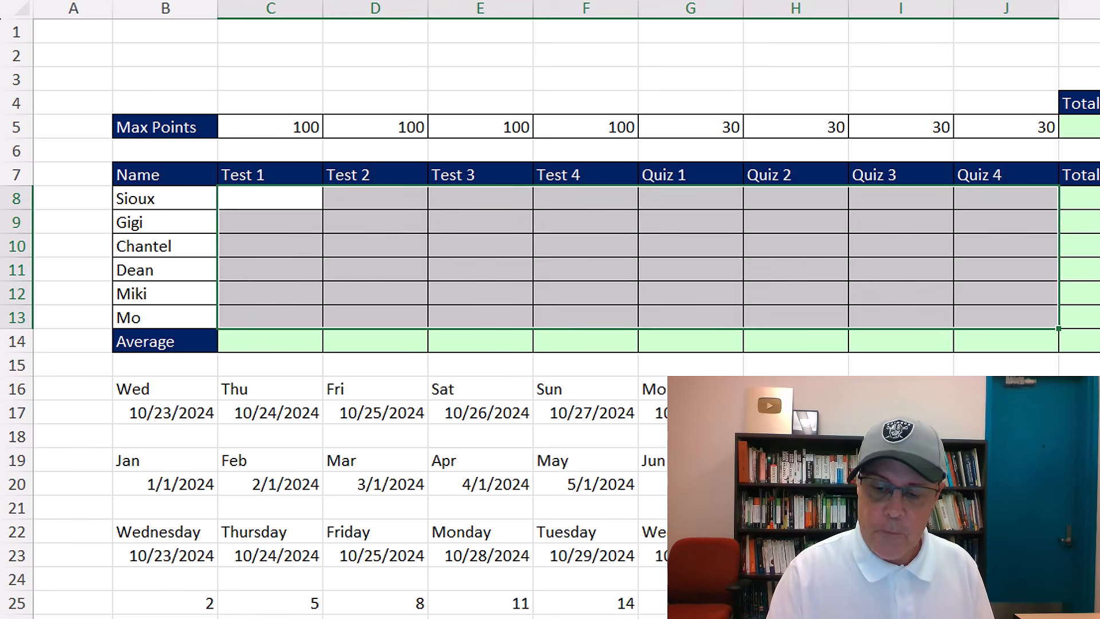
key("Return")
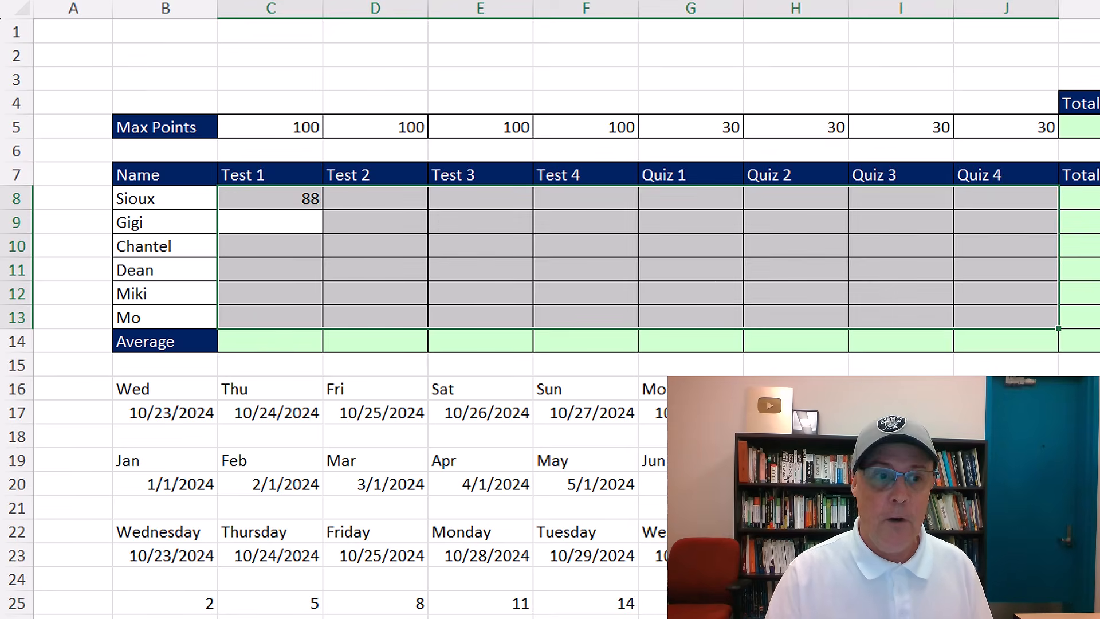
type("78")
key("Return")
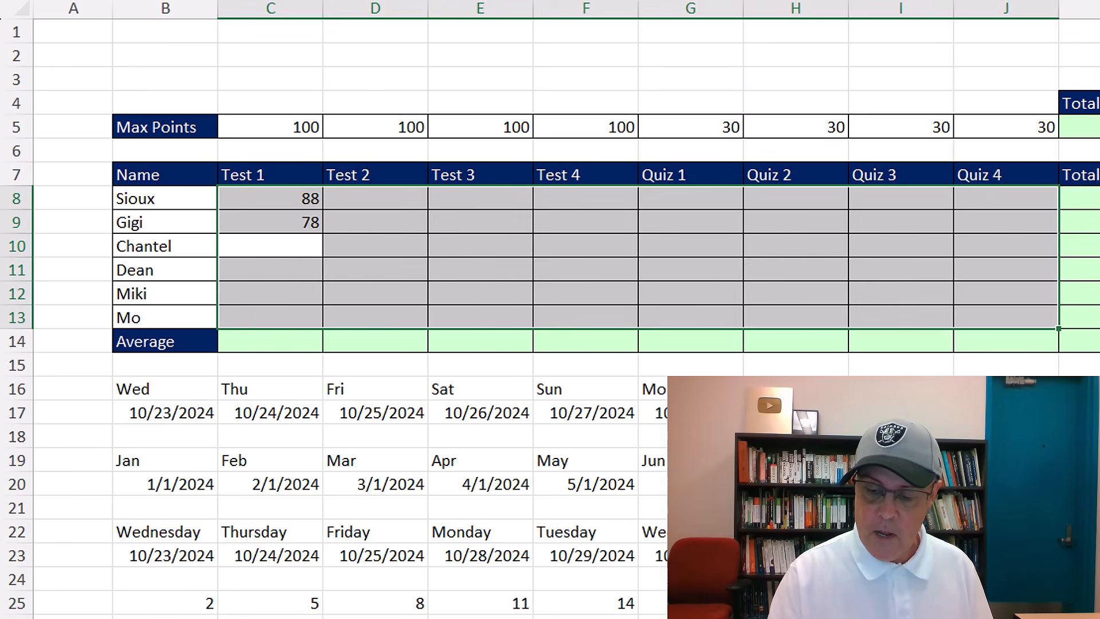
key("Return")
type("10")
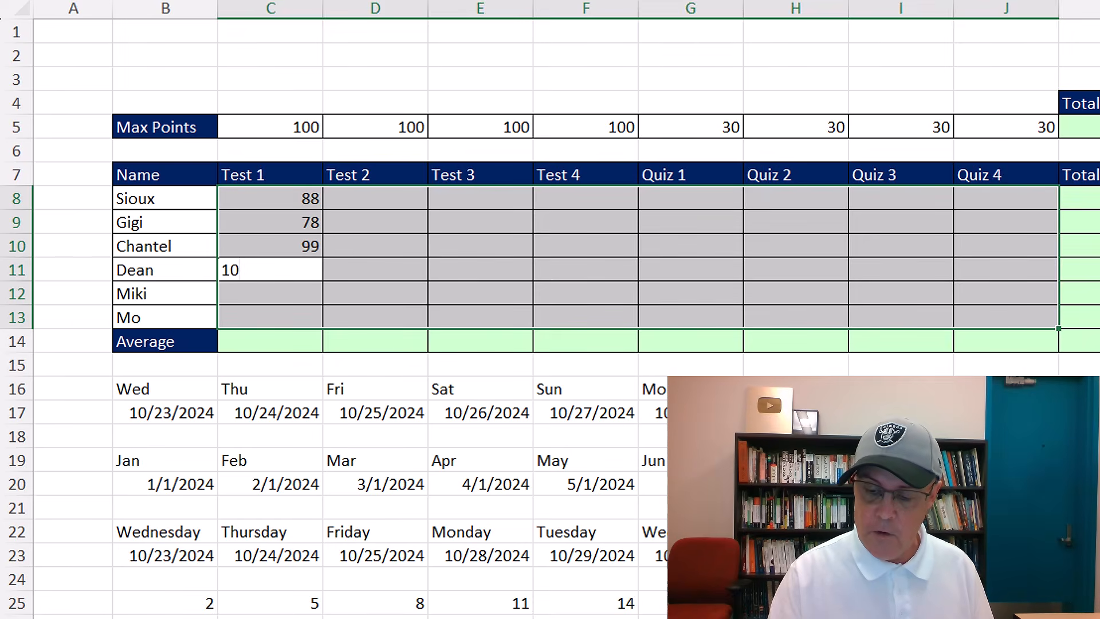
type("0")
key("Return")
key("Return")
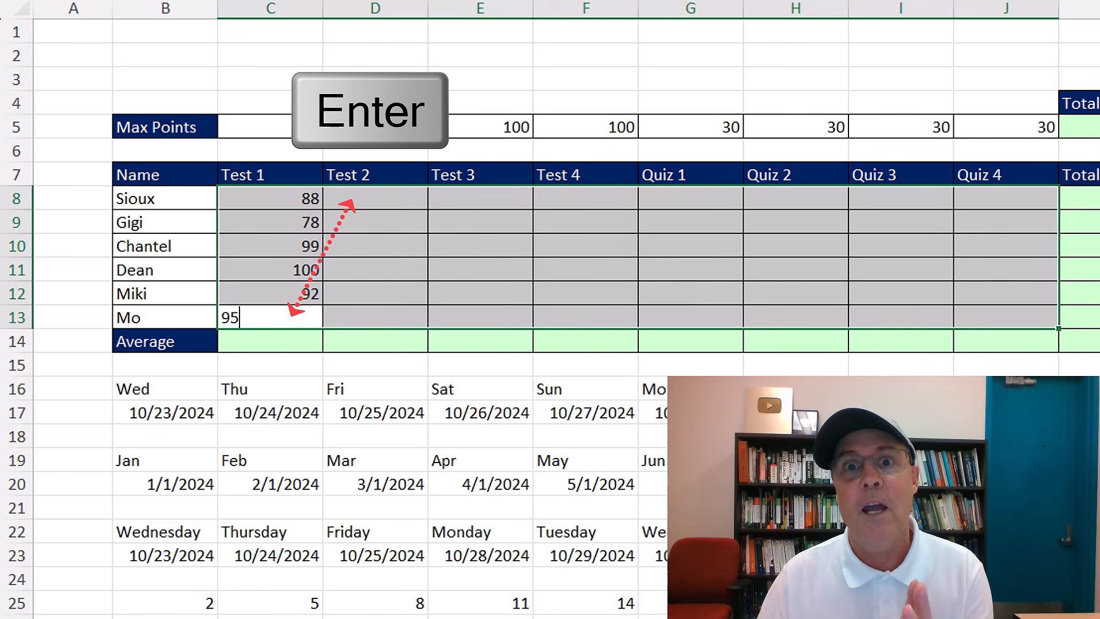
key("Return")
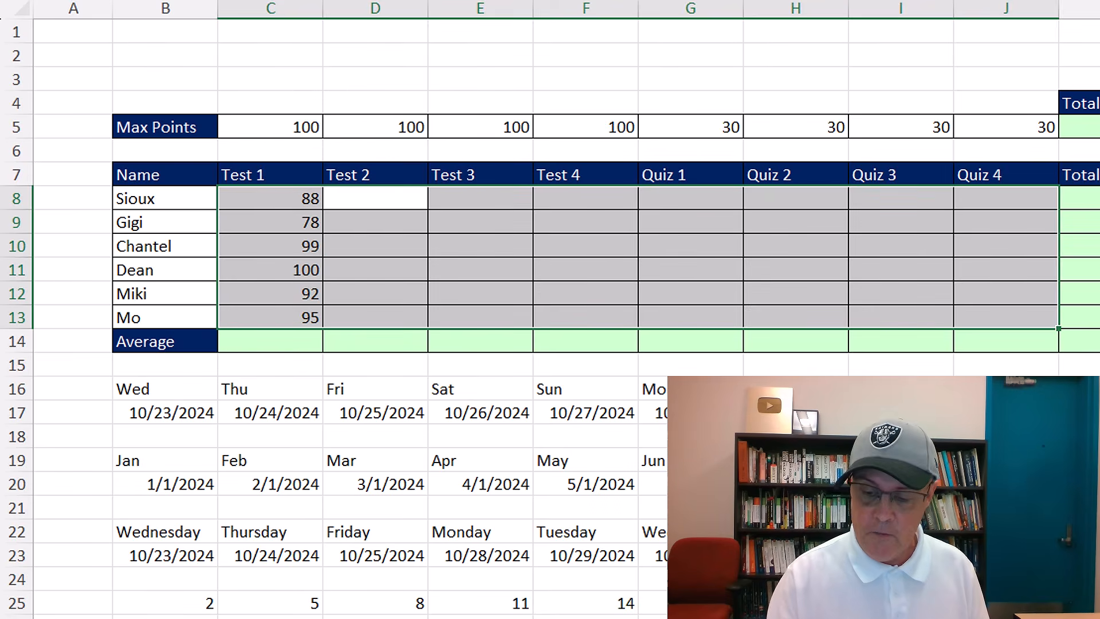
Enter the Test 2 scores 87, 78, 92, 91, 98 and 87 in D8:D13 and complete the score grid through 30 in J13
key("Return")
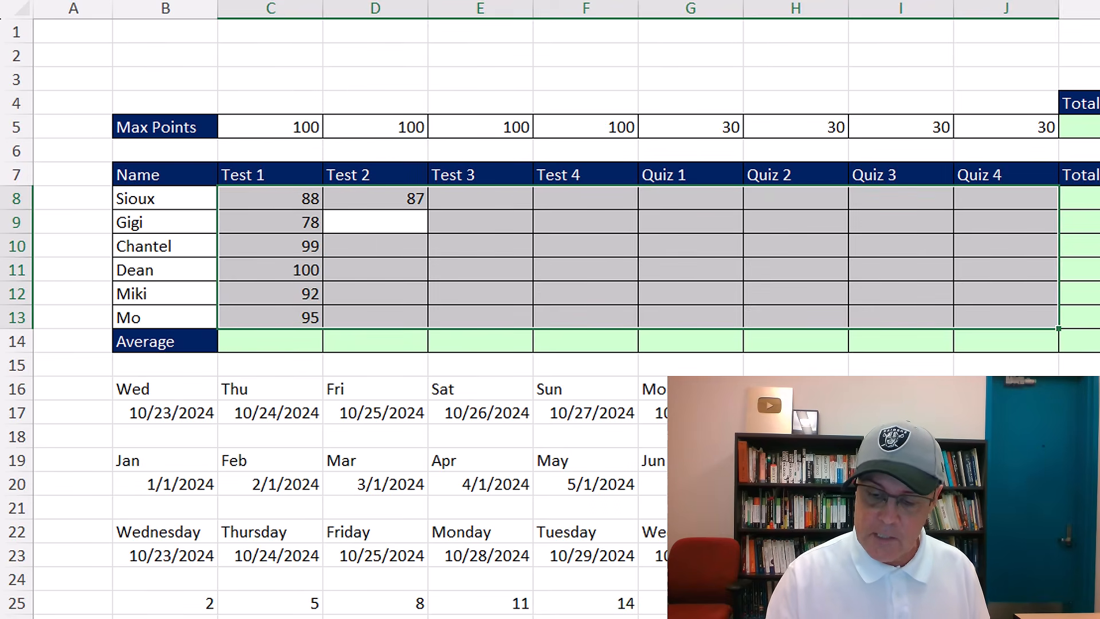
type("78")
key("Return")
type("92")
key("Return")
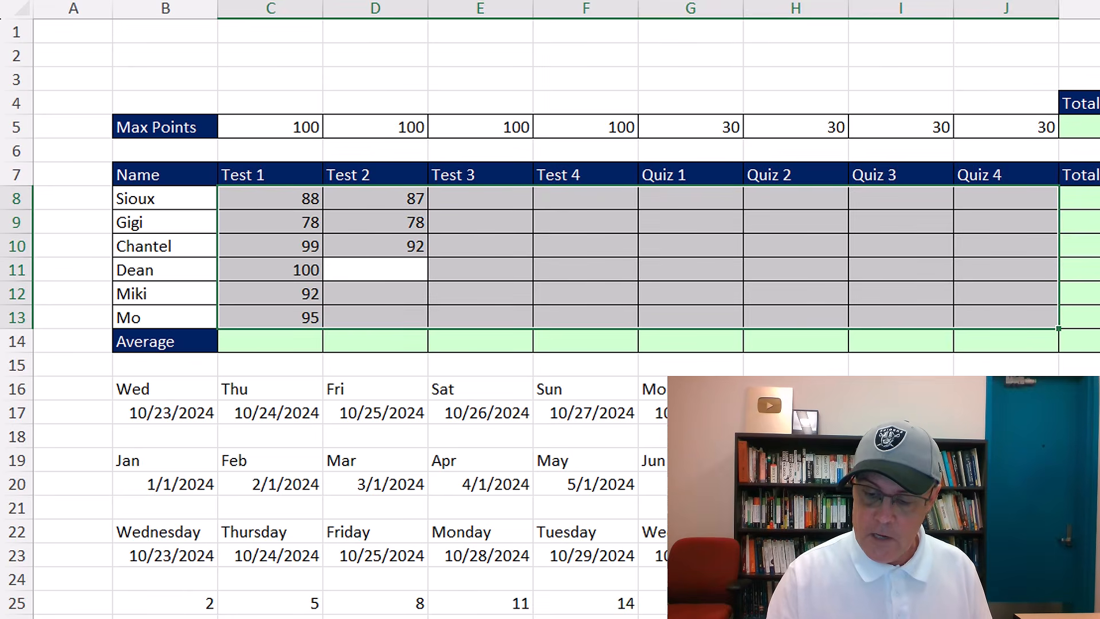
type("91")
key("Return")
type("98")
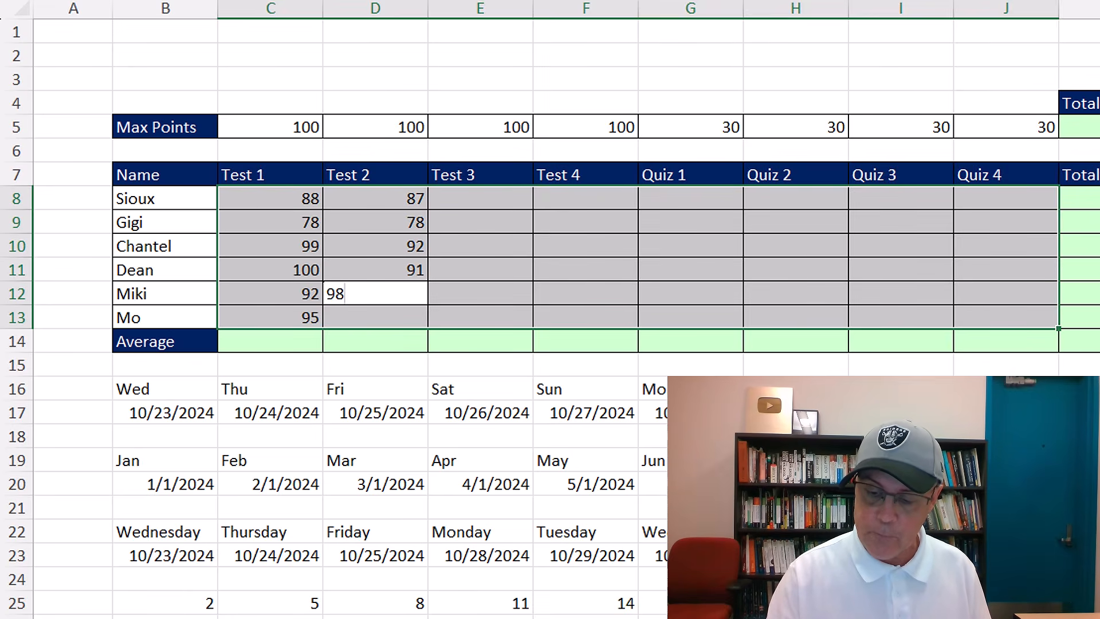
key("Return")
type("87")
key("Return")
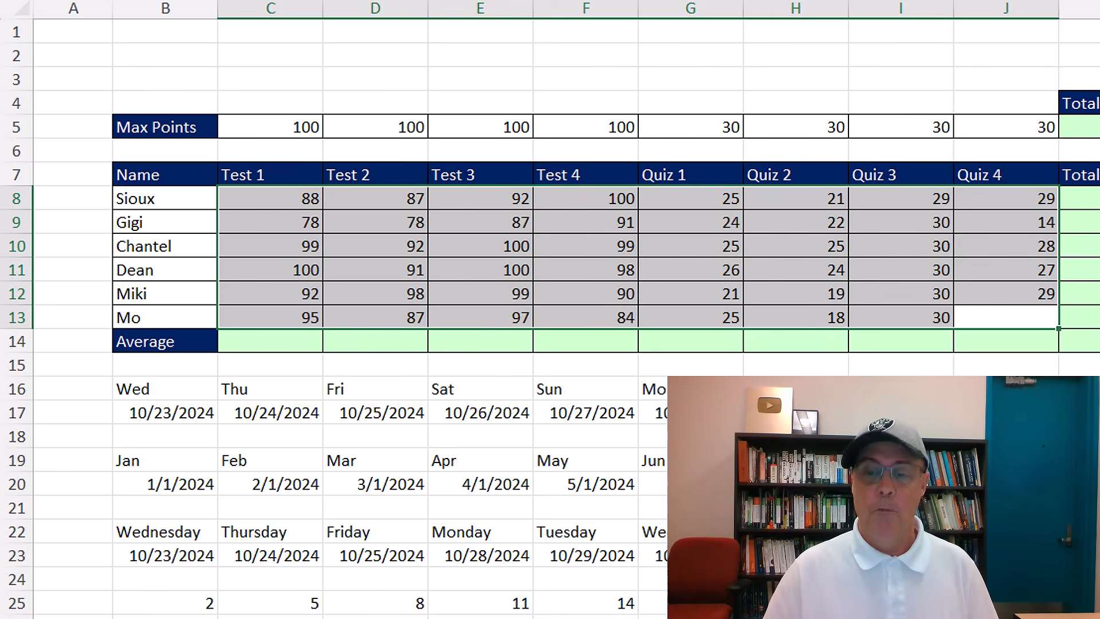
key("Return")
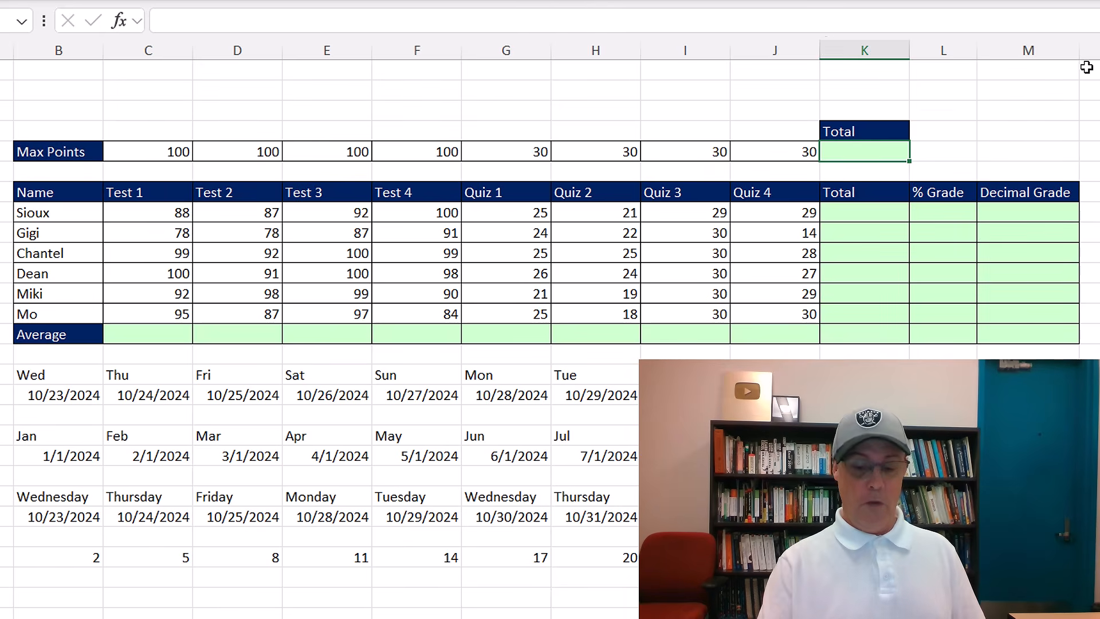
Total the maximum points in K5 by summing C5:J5 with AutoSum
key("alt+equal")
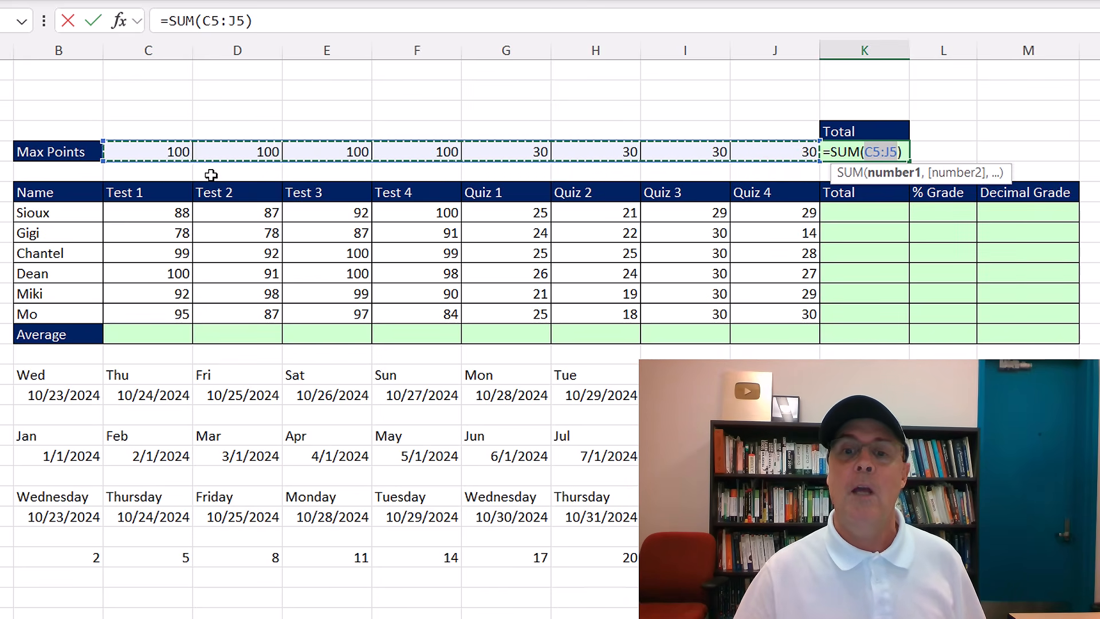
key("Return")
key("Return")
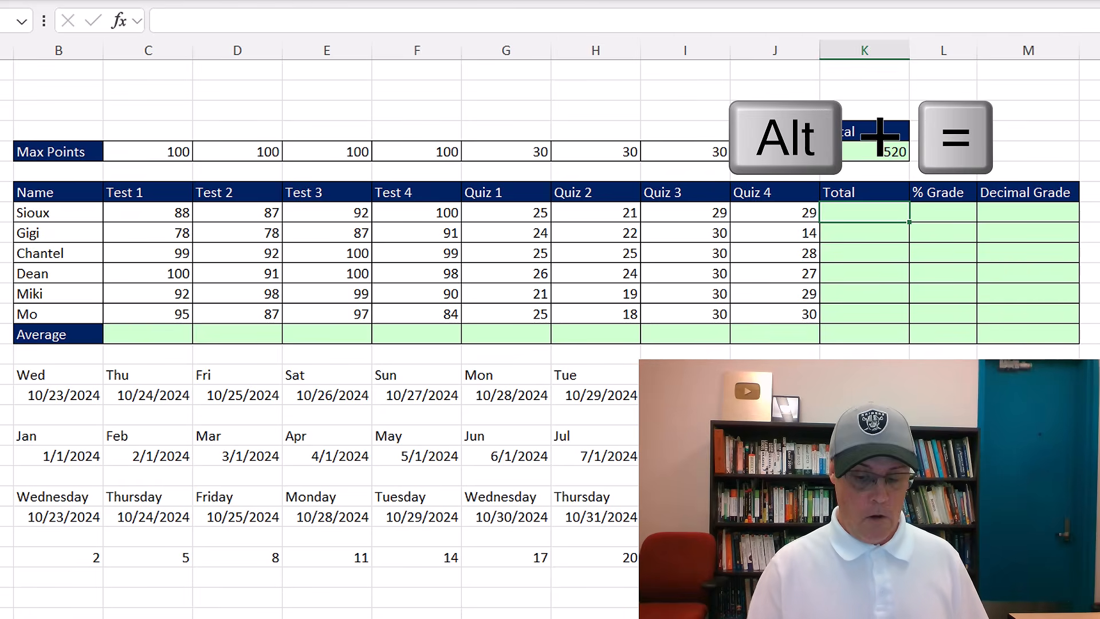
Sum the first student's scores, C8:J8, in K8 with AutoSum and copy the formula down to K13
key("alt+equal")
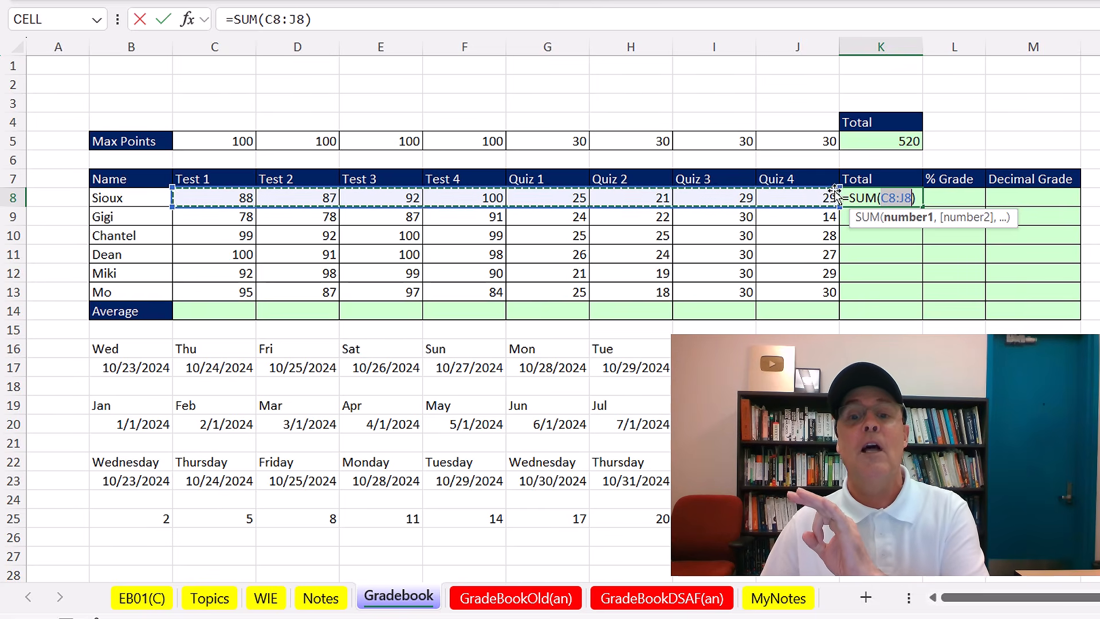
key("ctrl+Return")
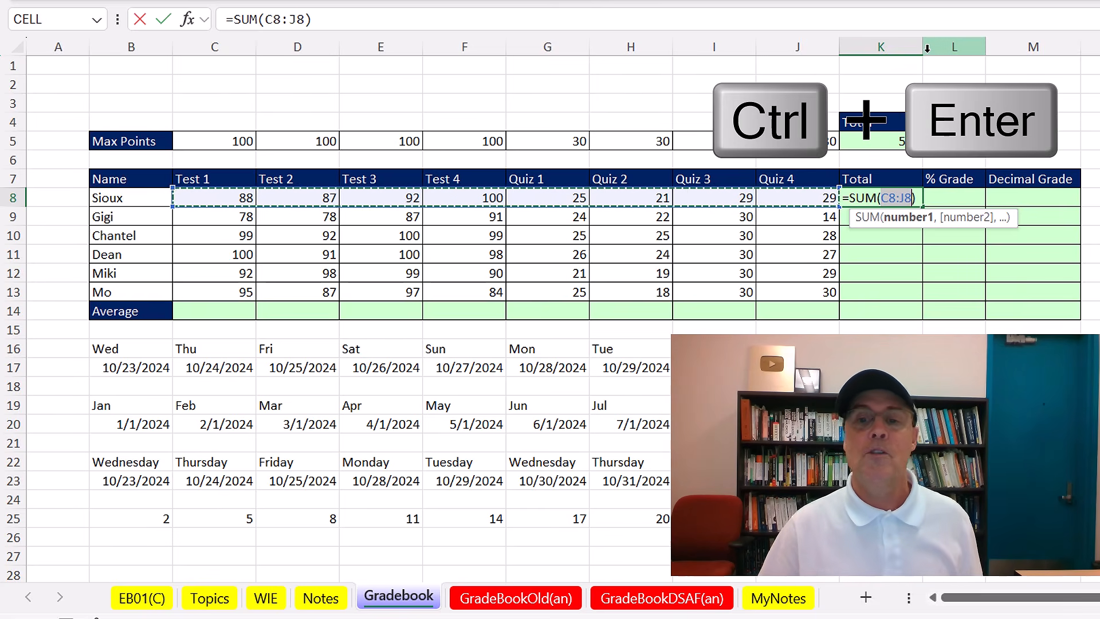
key("ctrl+Return")
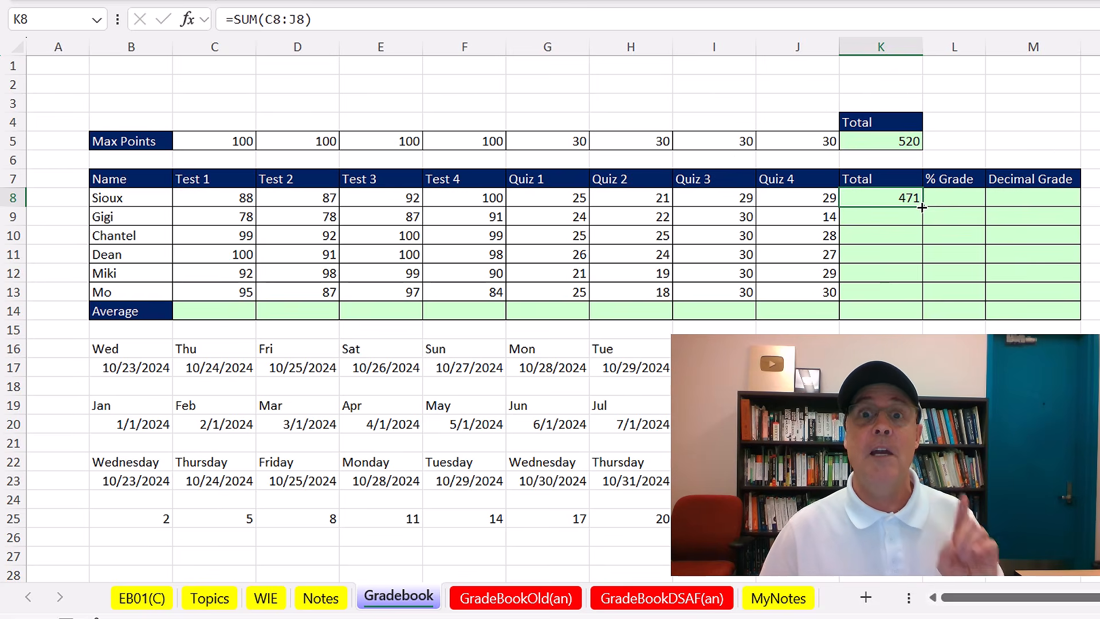
left_click_drag(922, 208, 928, 296)
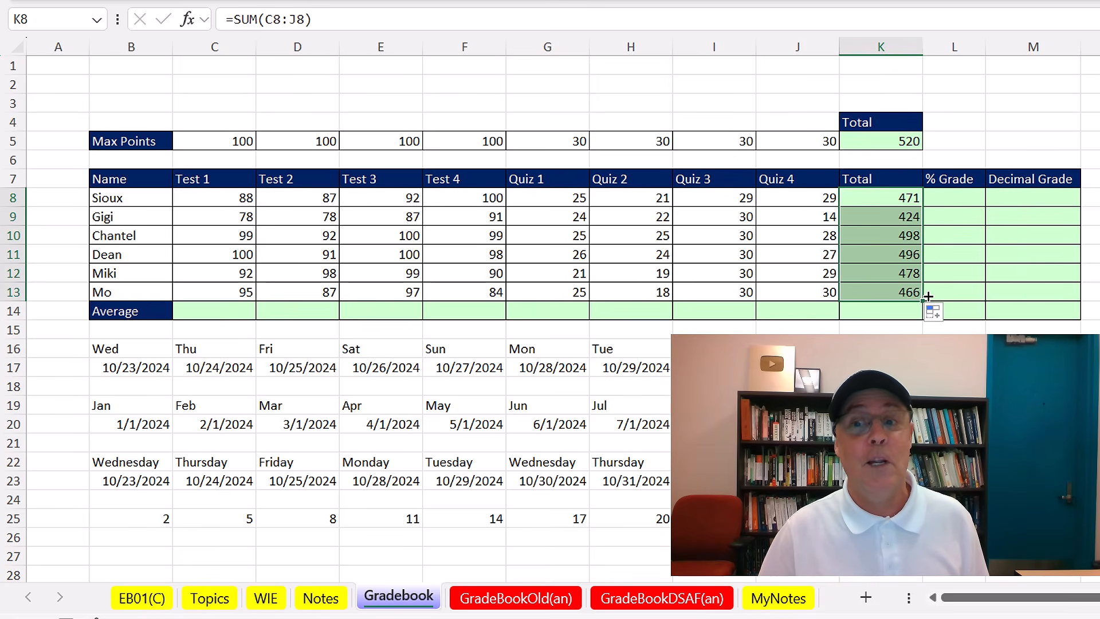
Check the cell range used by the SUM formula in K13 and in each Total cell from K8 down to K13
left_click(880, 297)
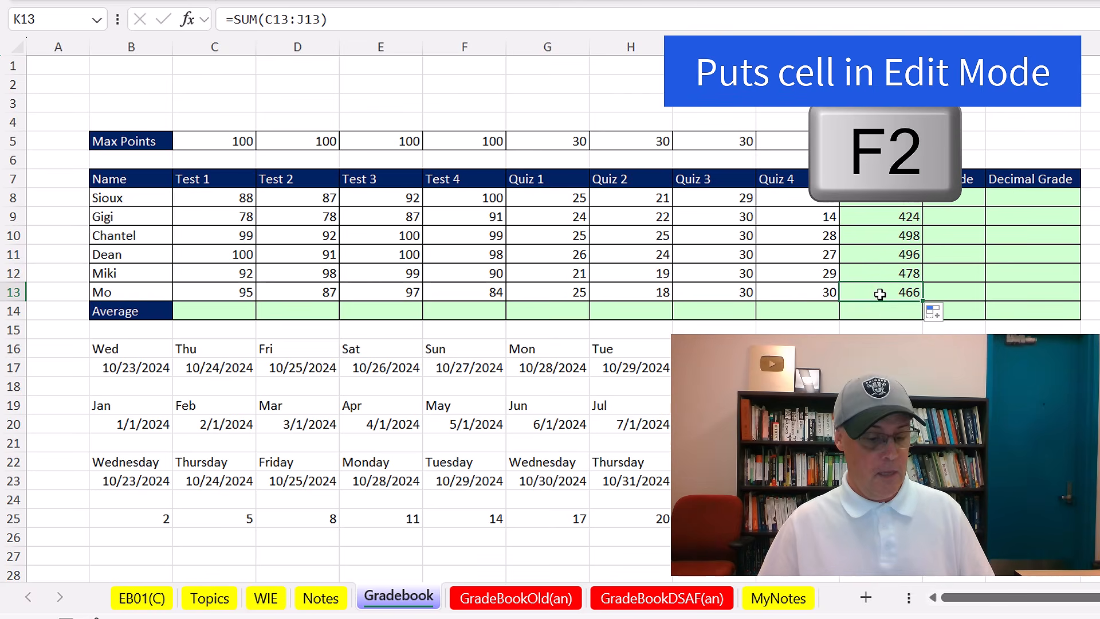
key("F2")
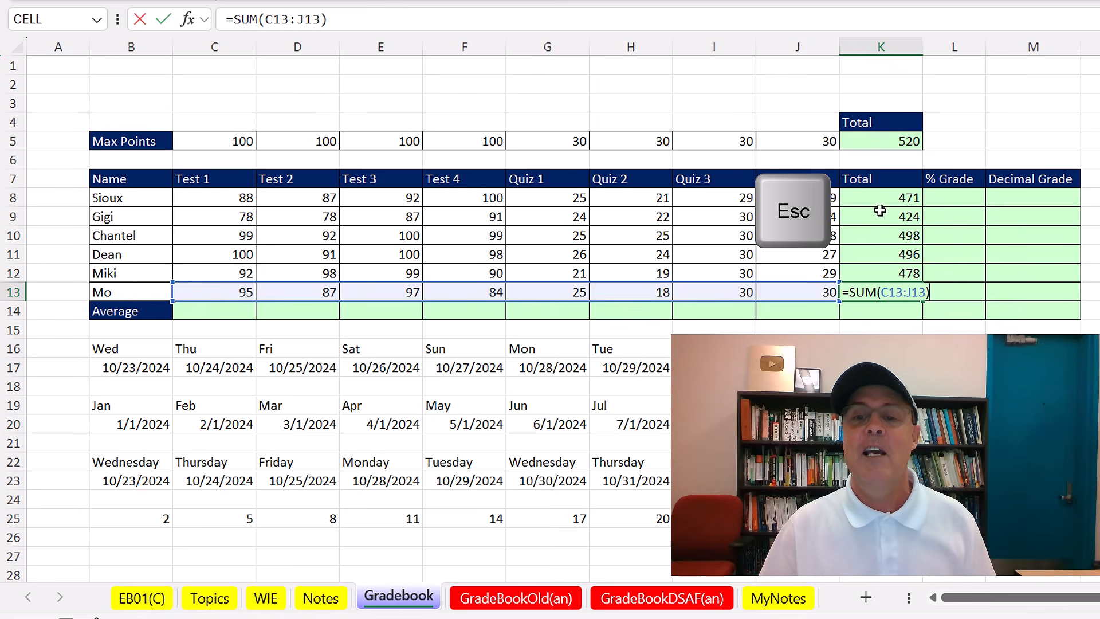
key("Escape")
left_click(908, 204)
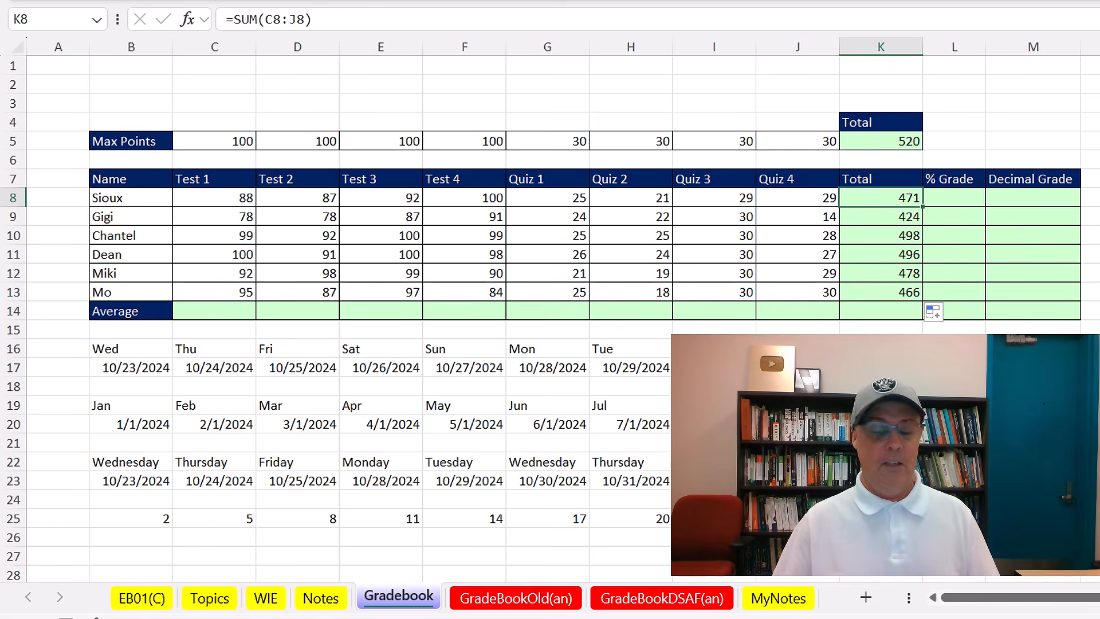
key("F2")
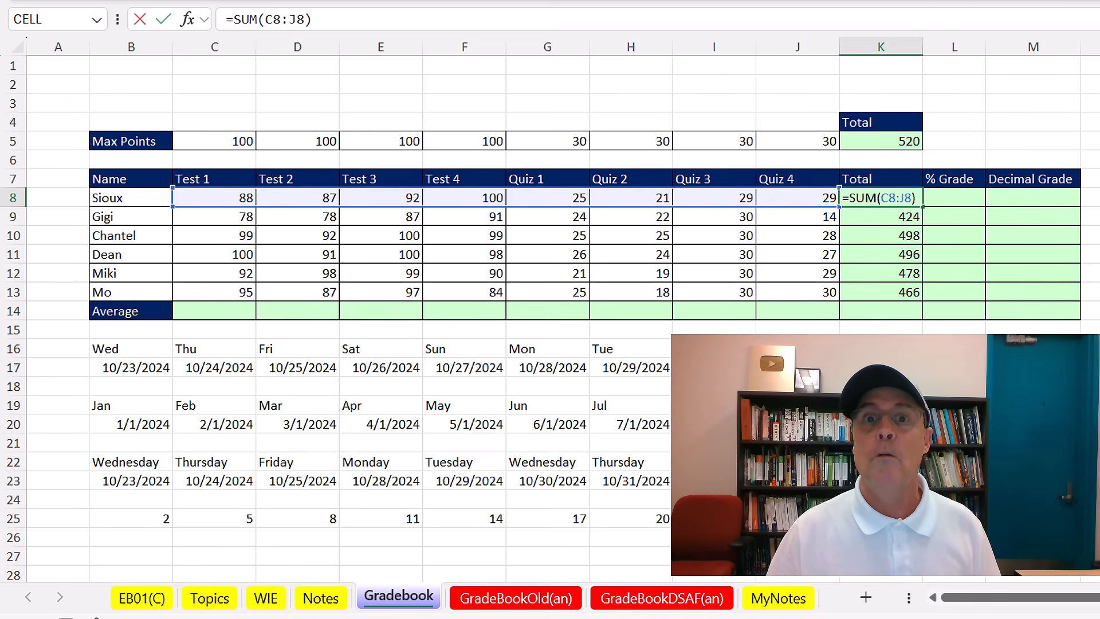
key("Return")
key("F2")
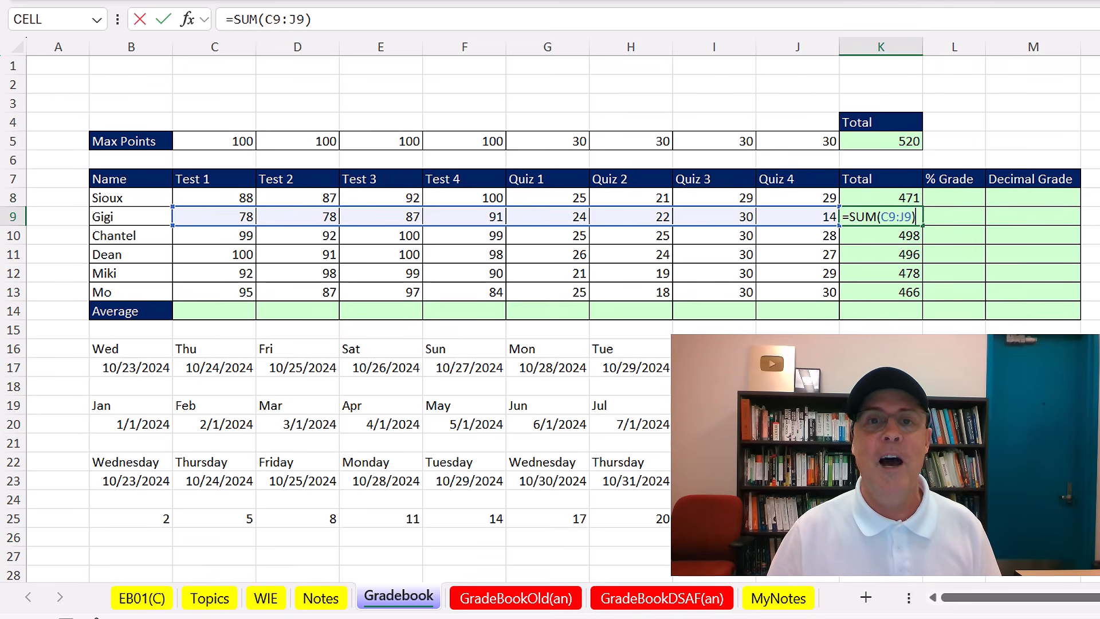
key("Return")
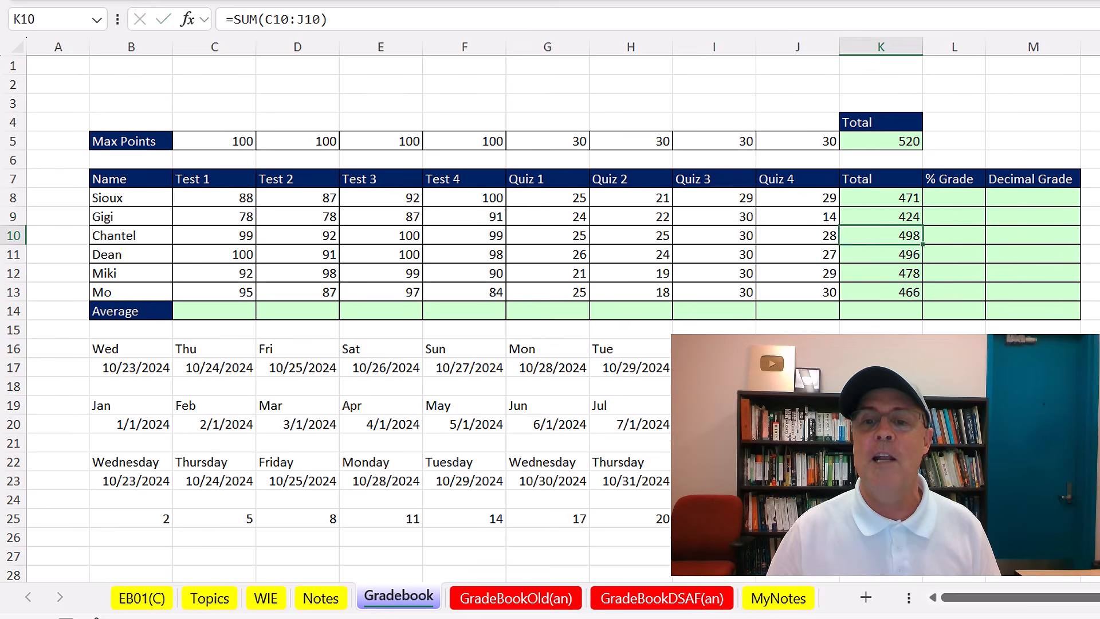
key("F2")
key("Return")
key("F2")
key("Return")
key("F2")
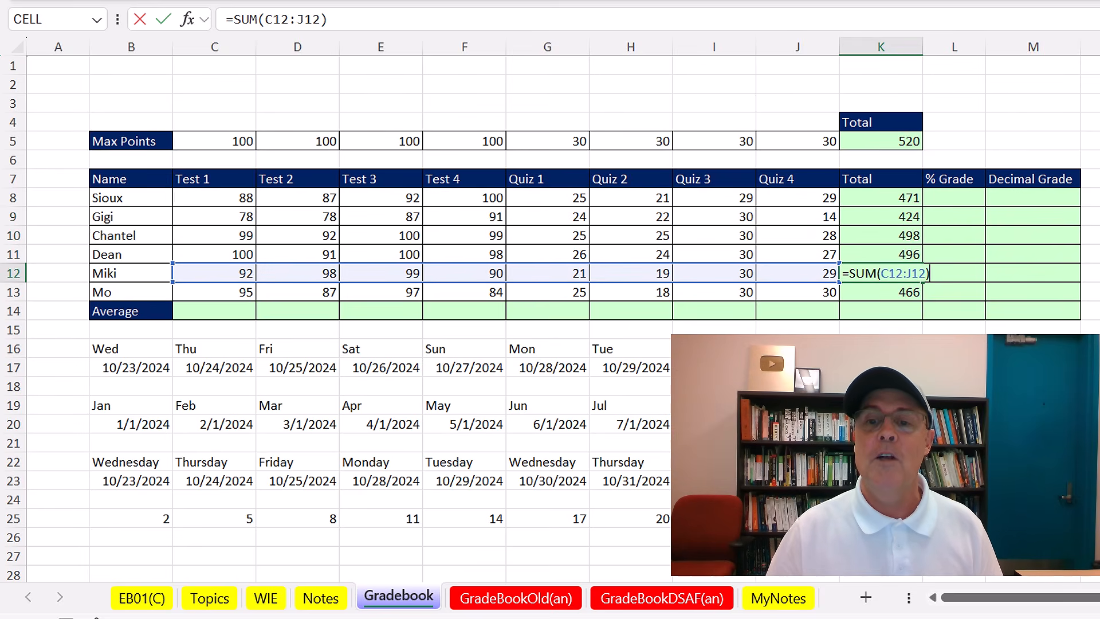
key("Return")
key("F2")
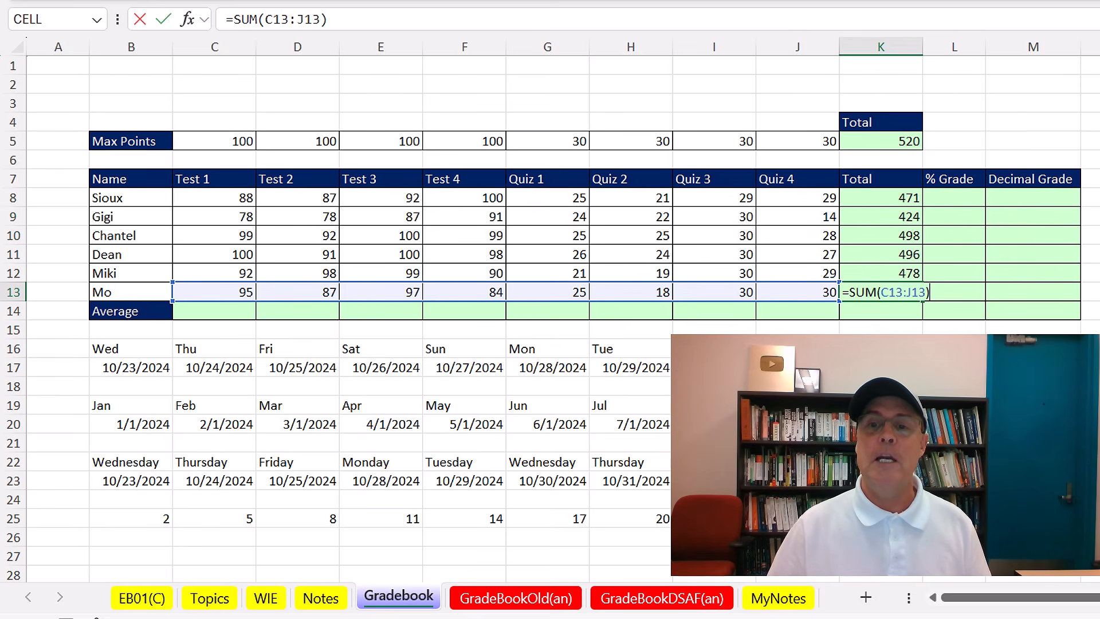
key("Escape")
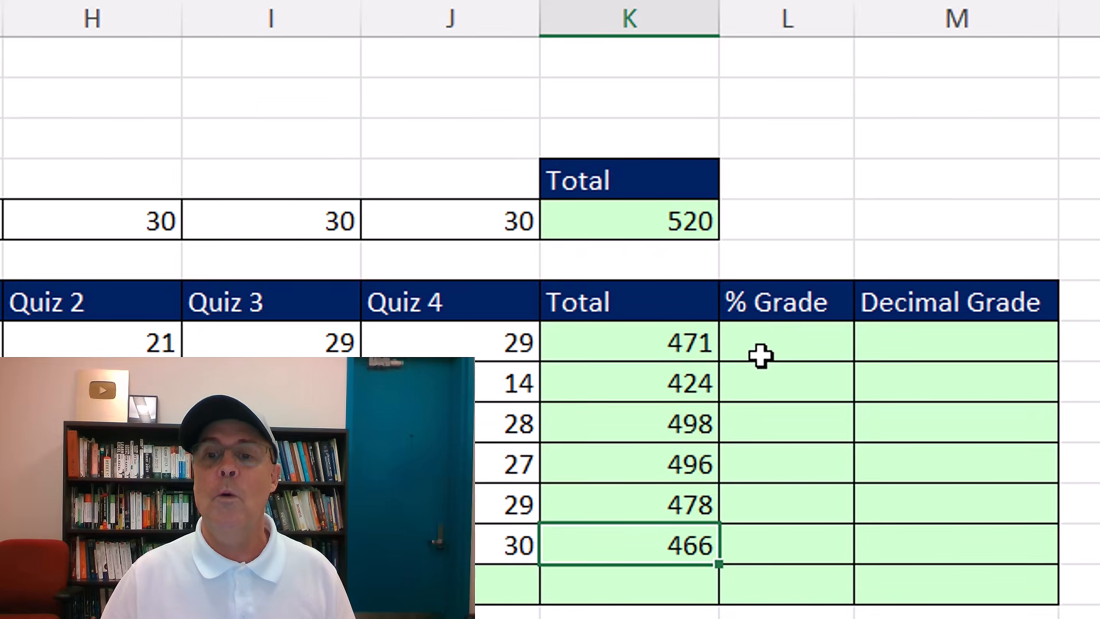
left_click(944, 202)
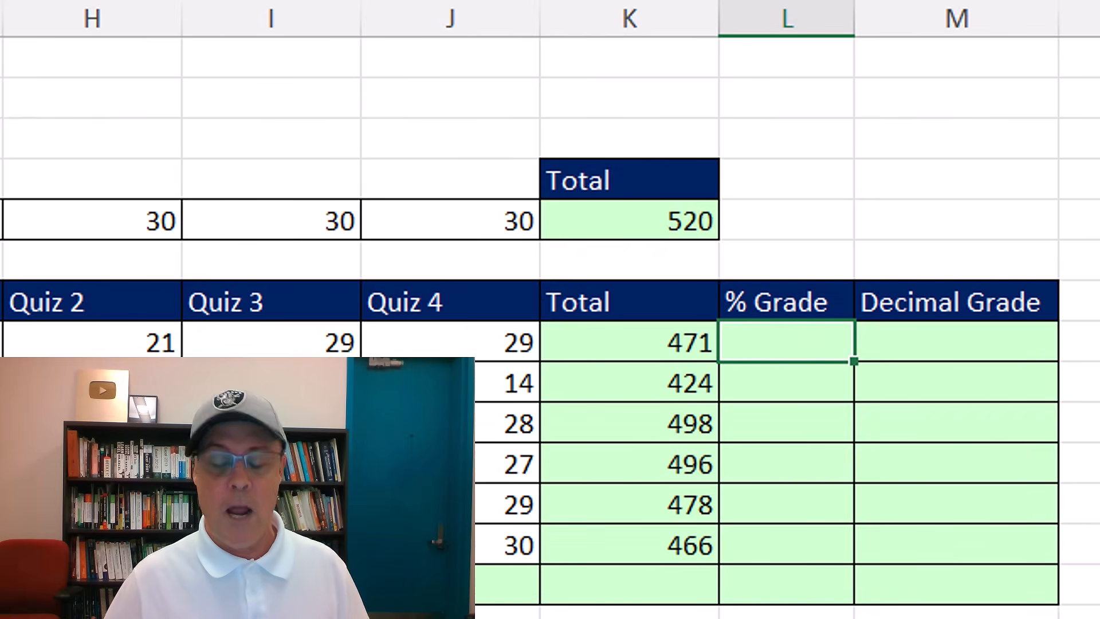
type("=")
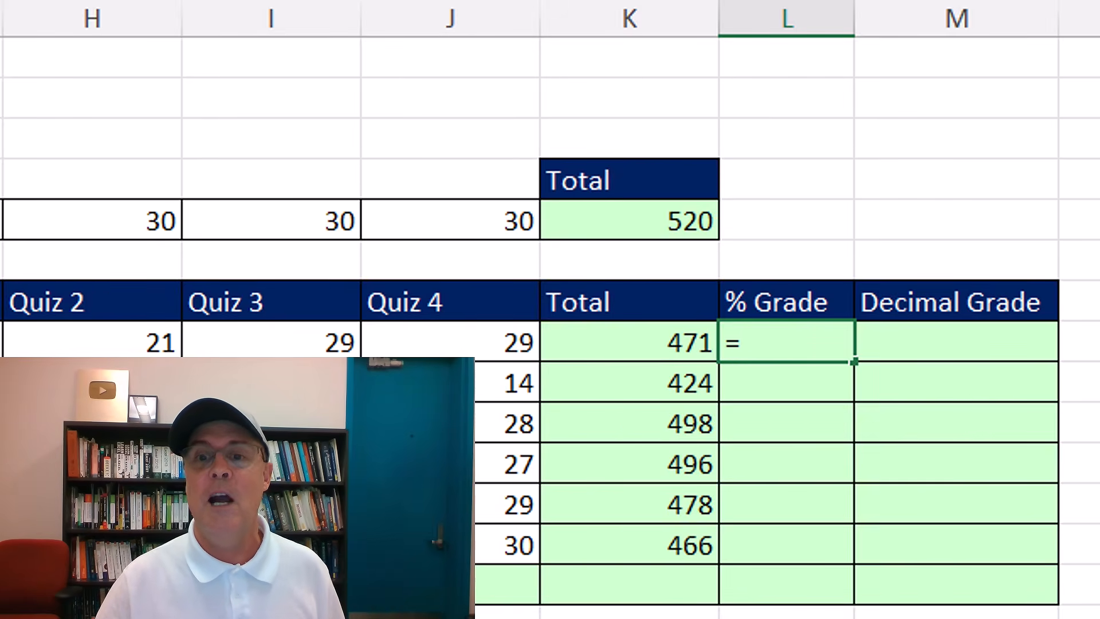
left_click(658, 350)
key("Escape")
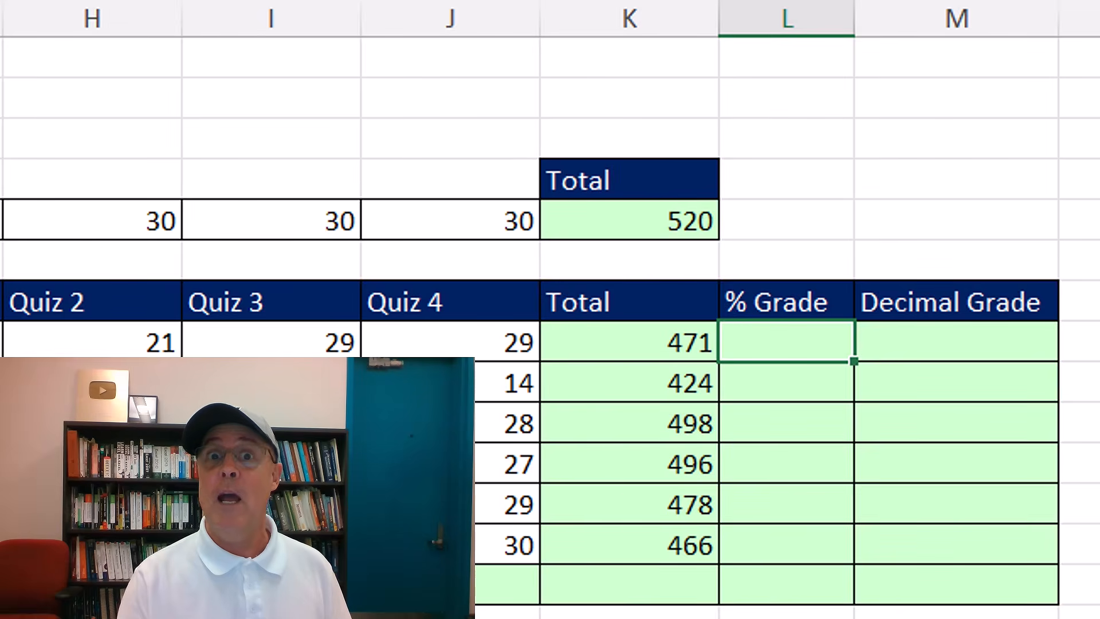
Calculate the first student's % Grade in L8 with the formula =K8/K5 and review its cell references
type("=")
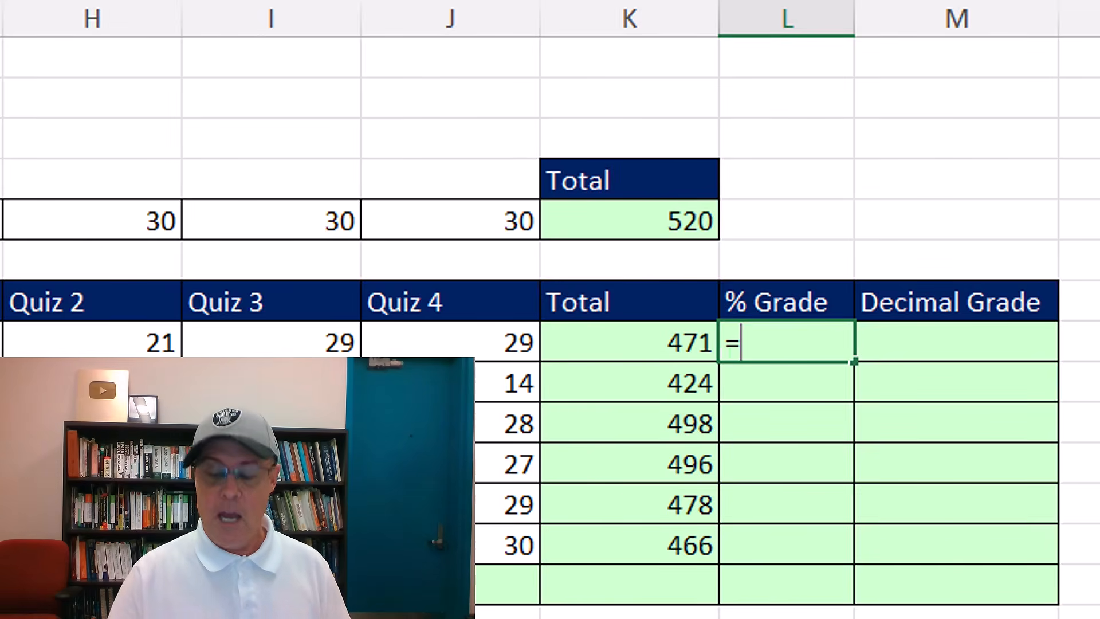
key("Left")
type("/")
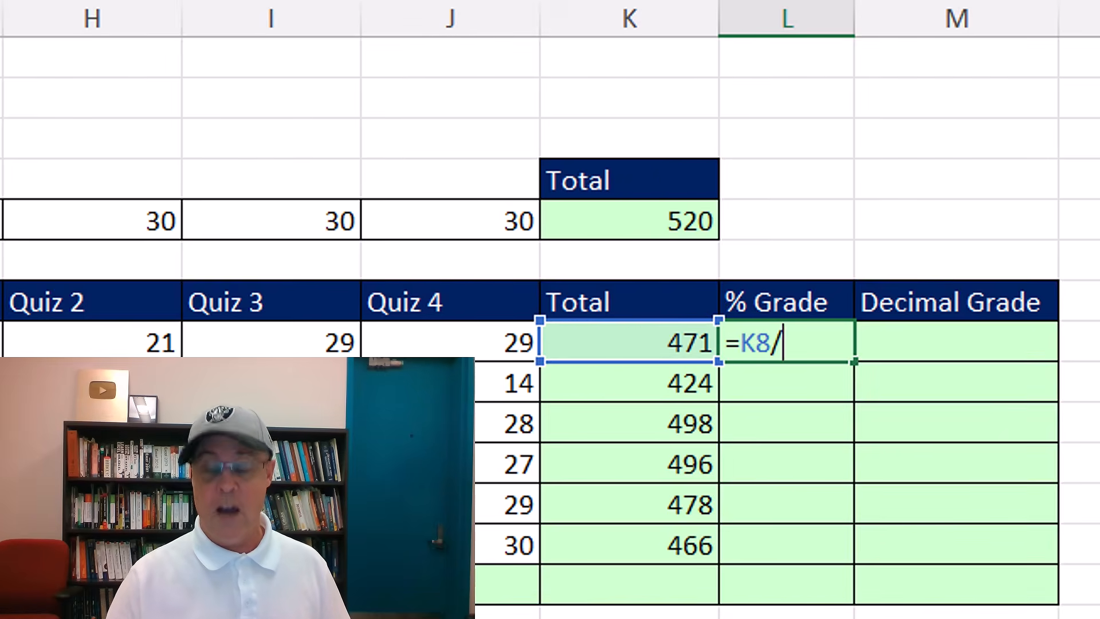
key("Up")
key("Up")
key("Up")
key("Left")
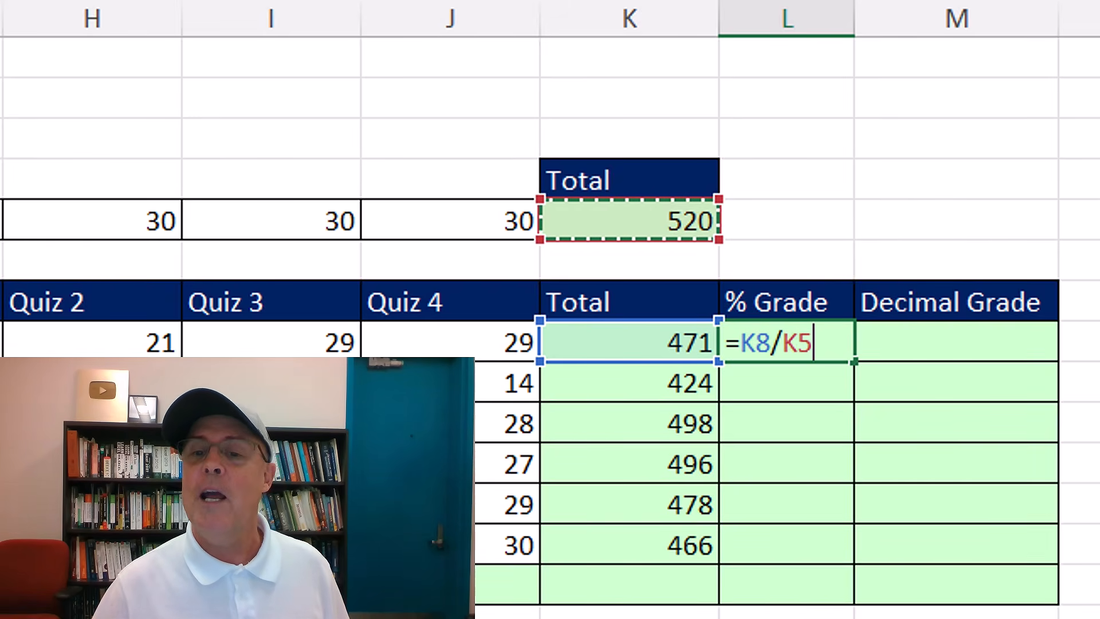
key("ctrl+Return")
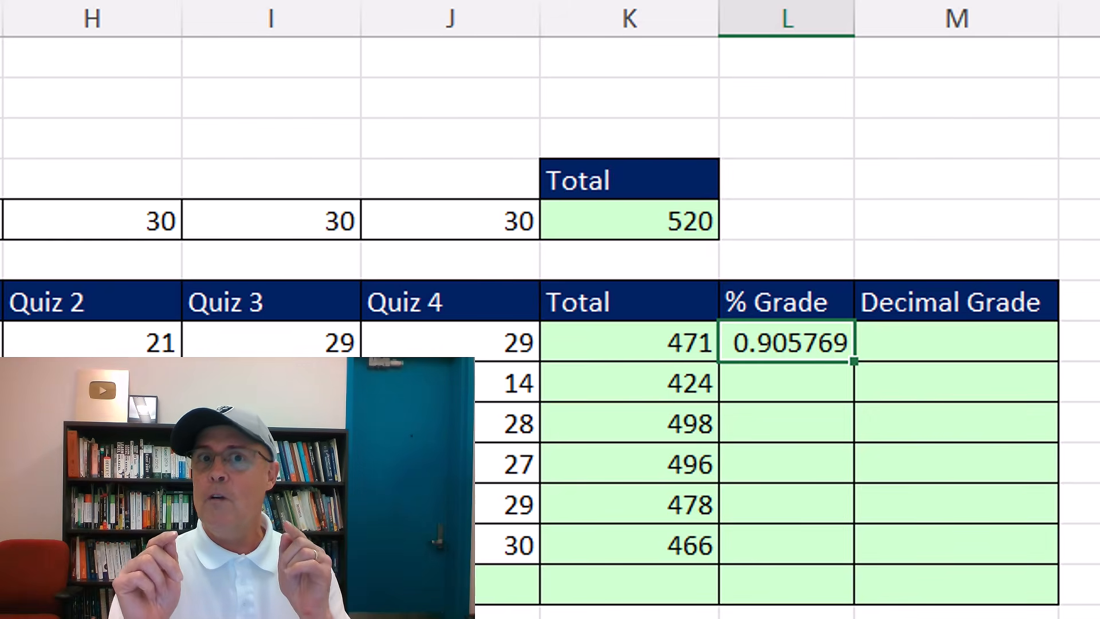
key("F2")
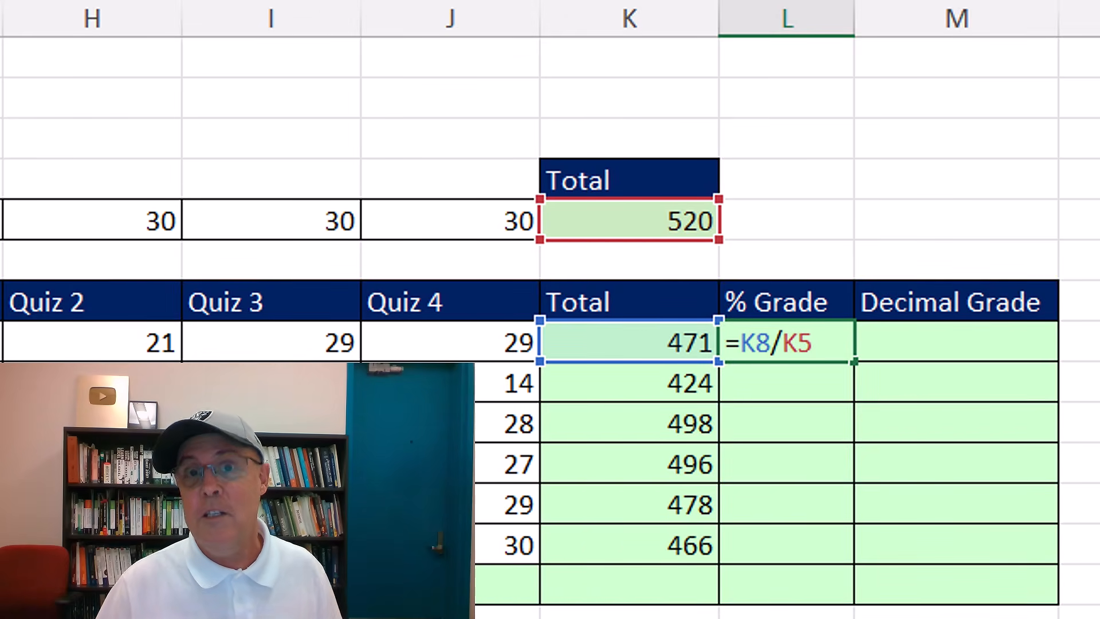
key("ctrl+Return")
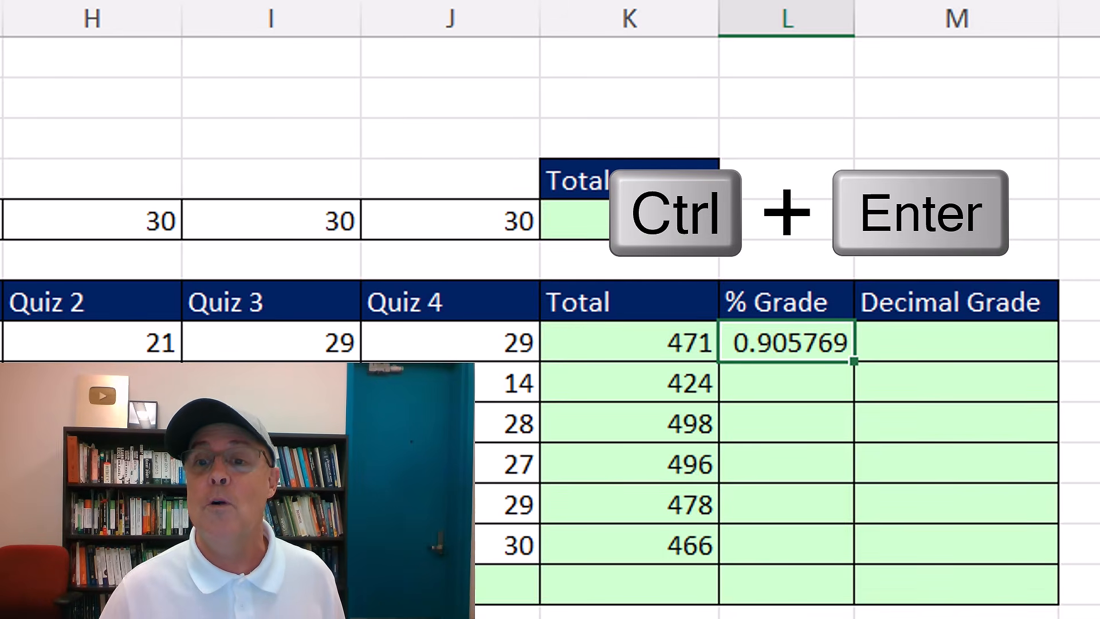
Try copying the % Grade formula from L8 down to L9 to inspect its cell references, and undo the copy
left_click_drag(854, 363, 858, 395)
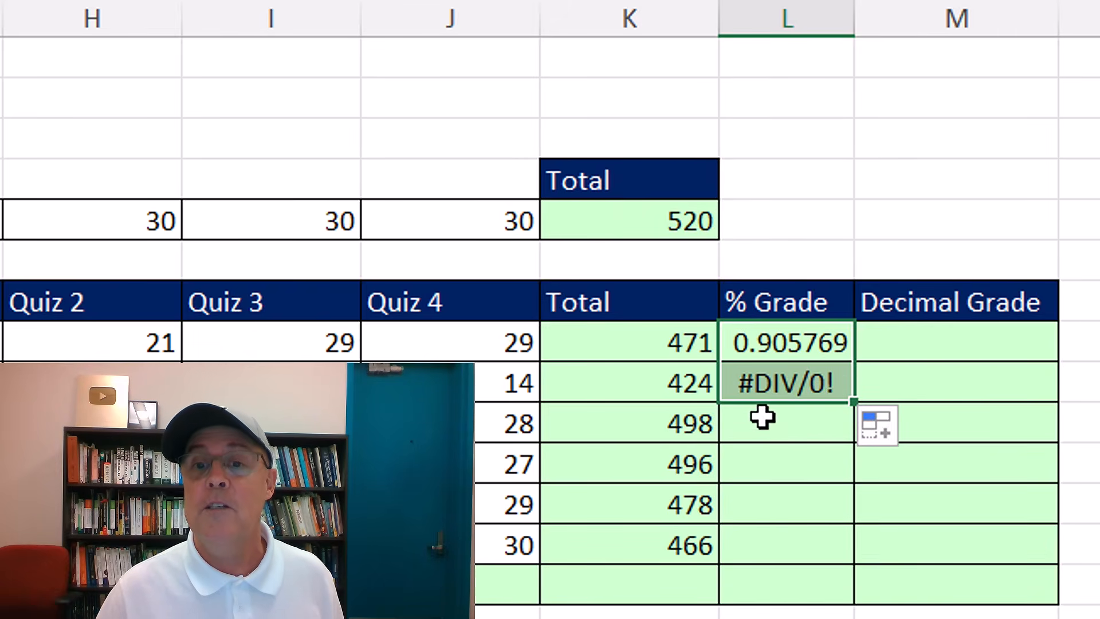
left_click(774, 386)
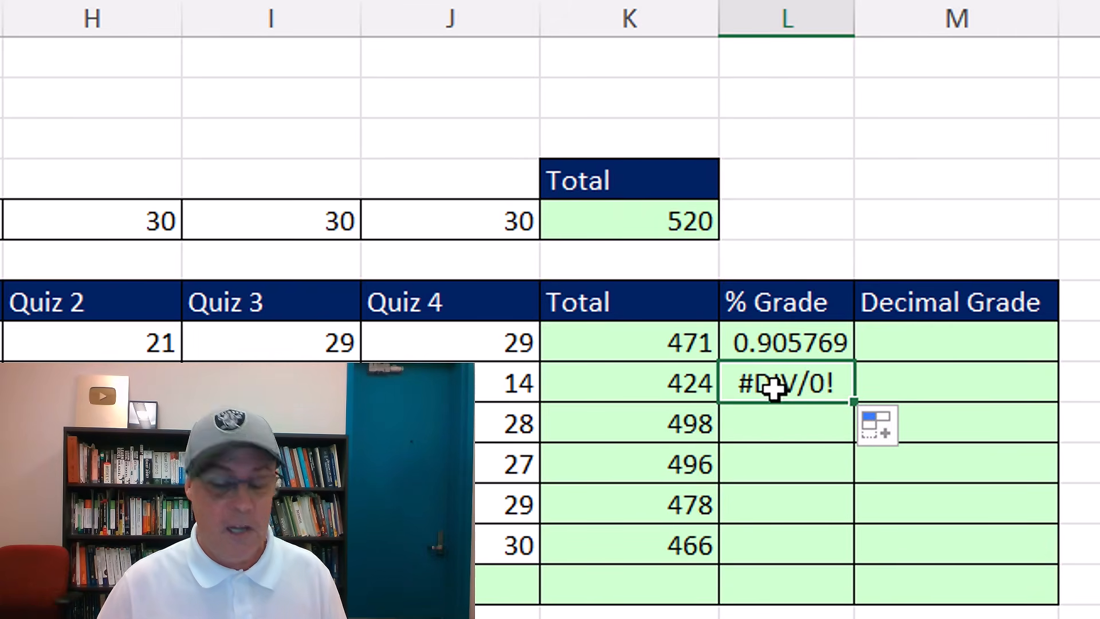
key("F2")
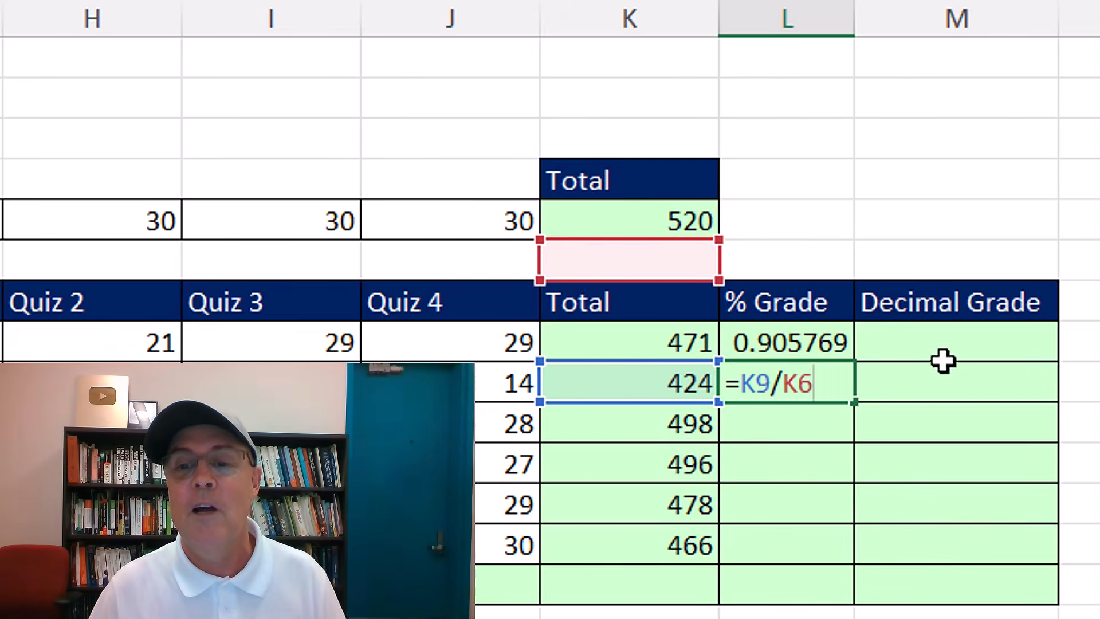
key("ctrl+Return")
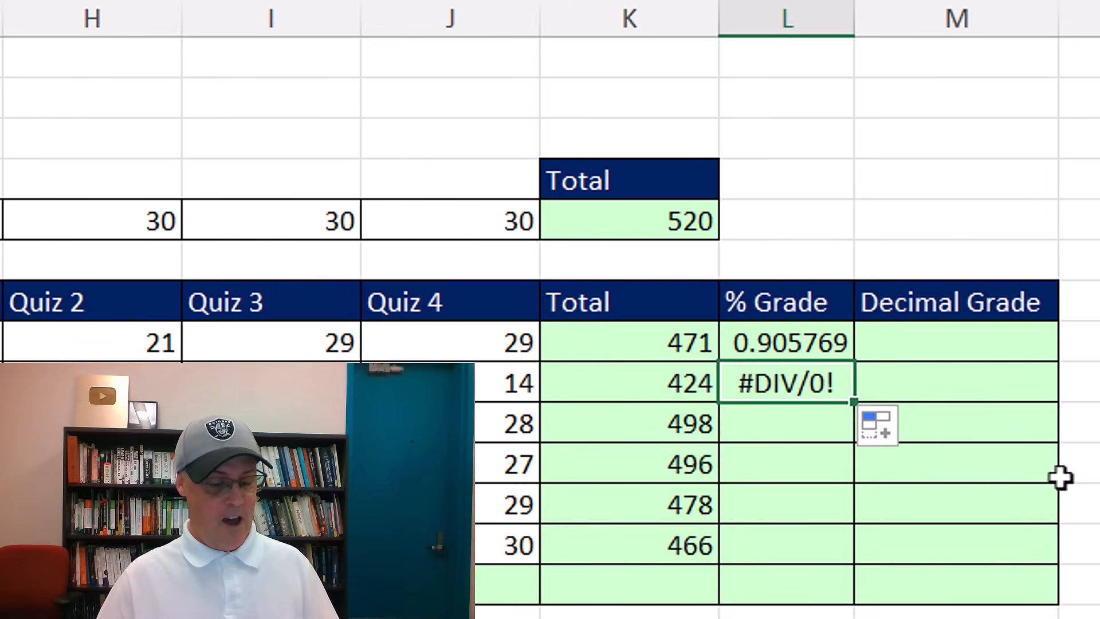
key("ctrl+z")
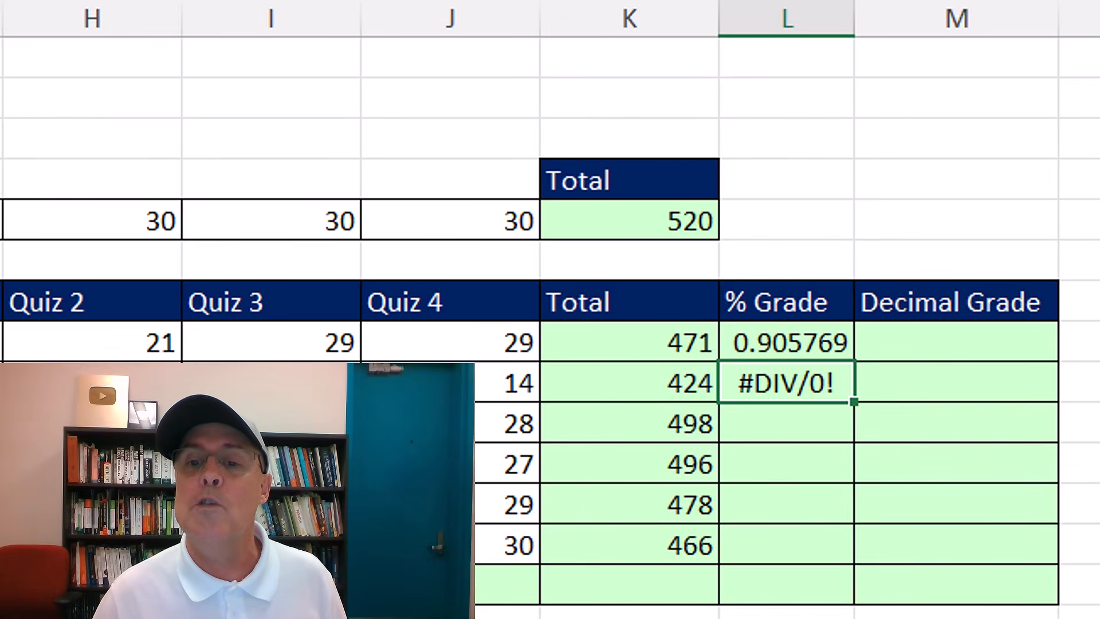
key("ctrl+z")
Make the K5 reference absolute in the first student's % Grade formula in L8, giving =K8/$K$5
key("F2")
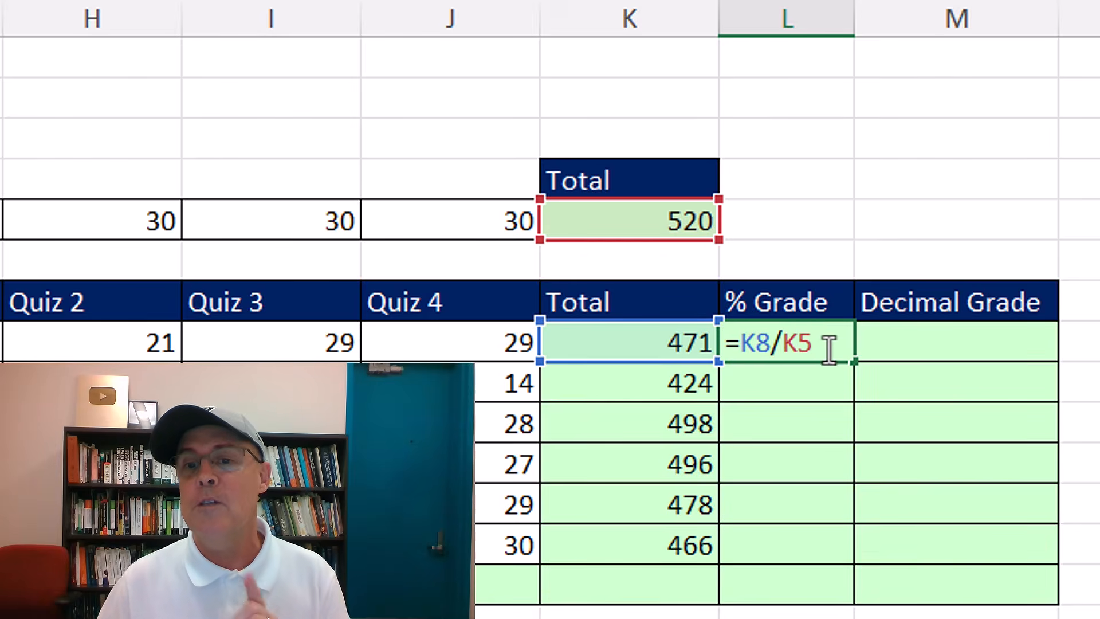
left_click(813, 360)
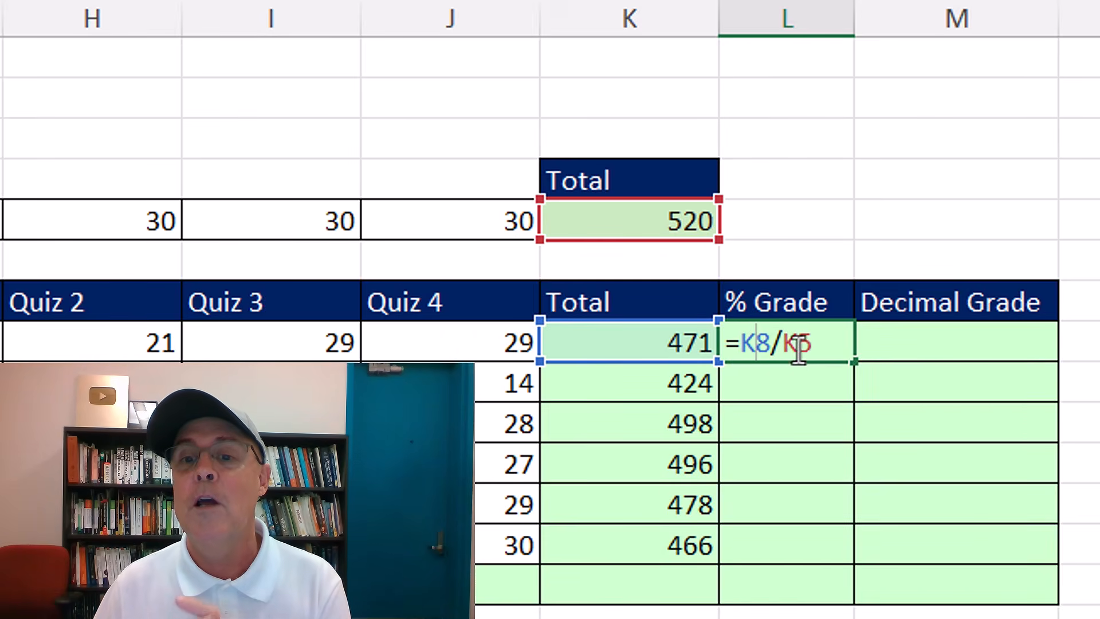
left_click(812, 343)
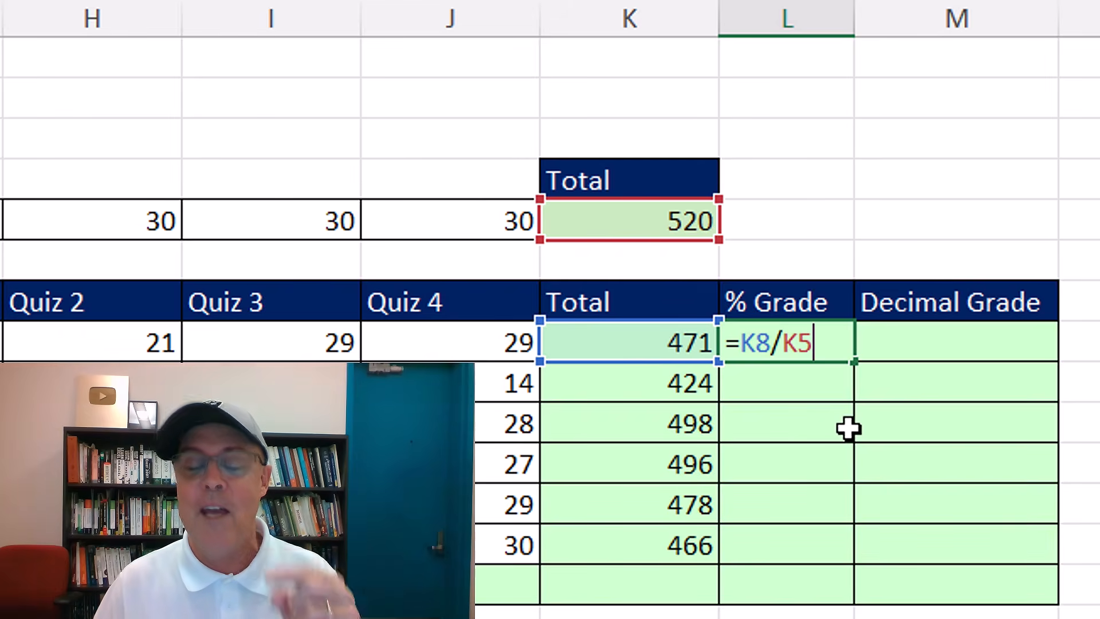
key("F4")
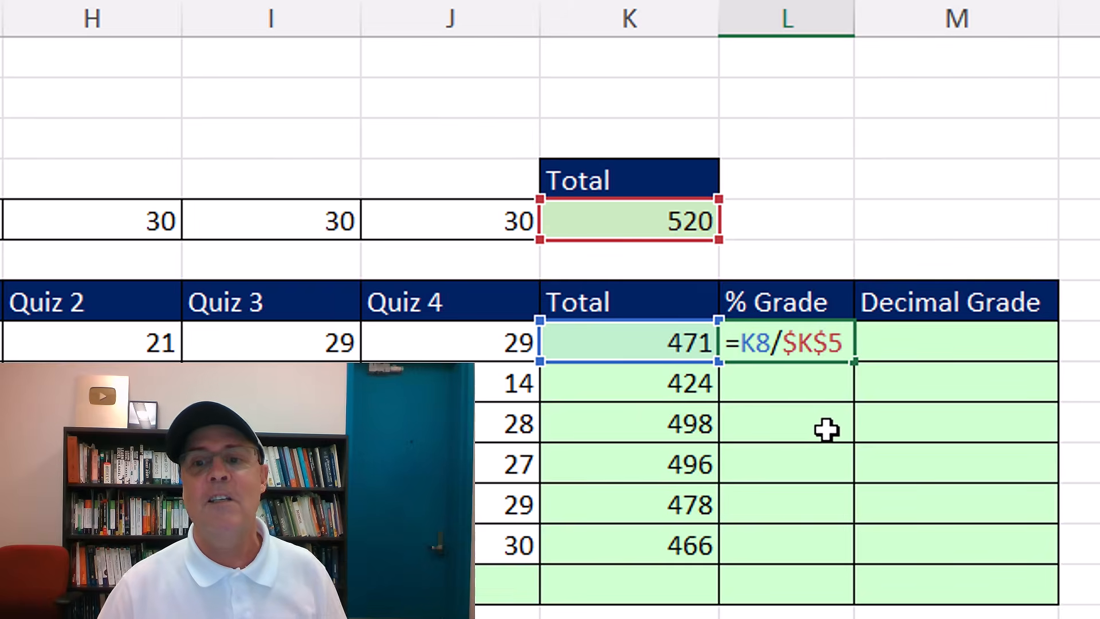
key("ctrl+Return")
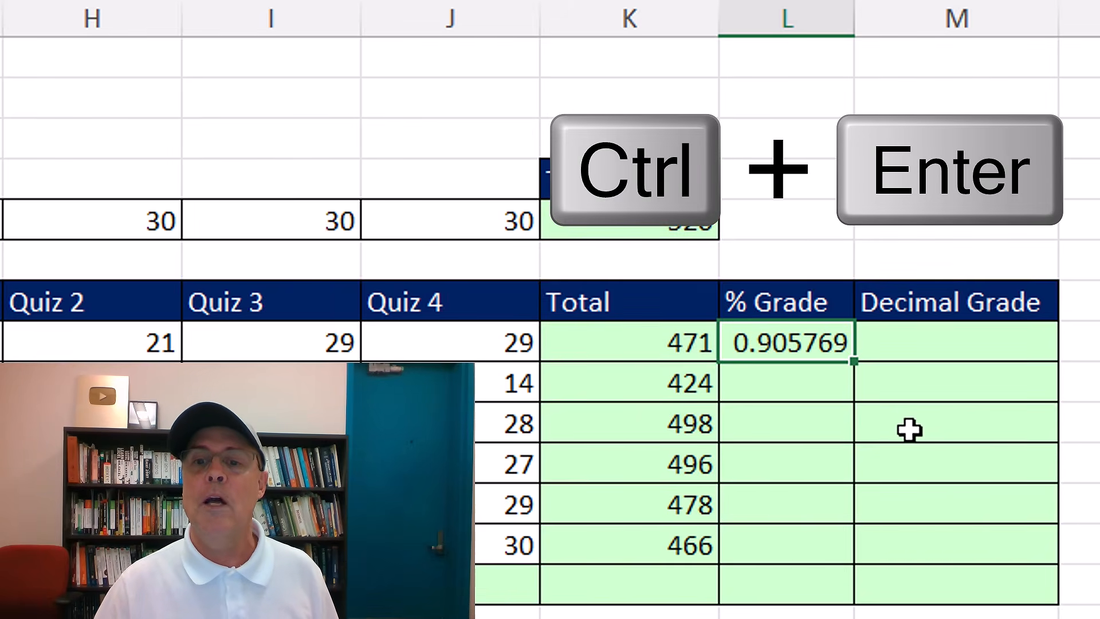
Copy the % Grade formula from L8 down to L13 and check the cell references in L13
left_click_drag(858, 365, 845, 563)
left_click(818, 549)
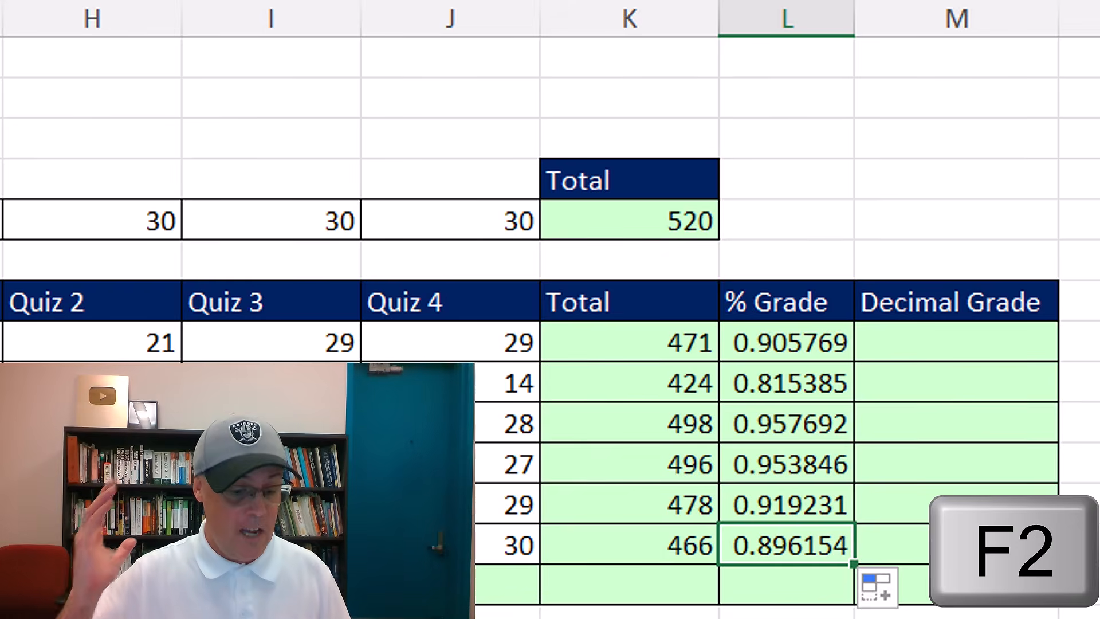
key("F2")
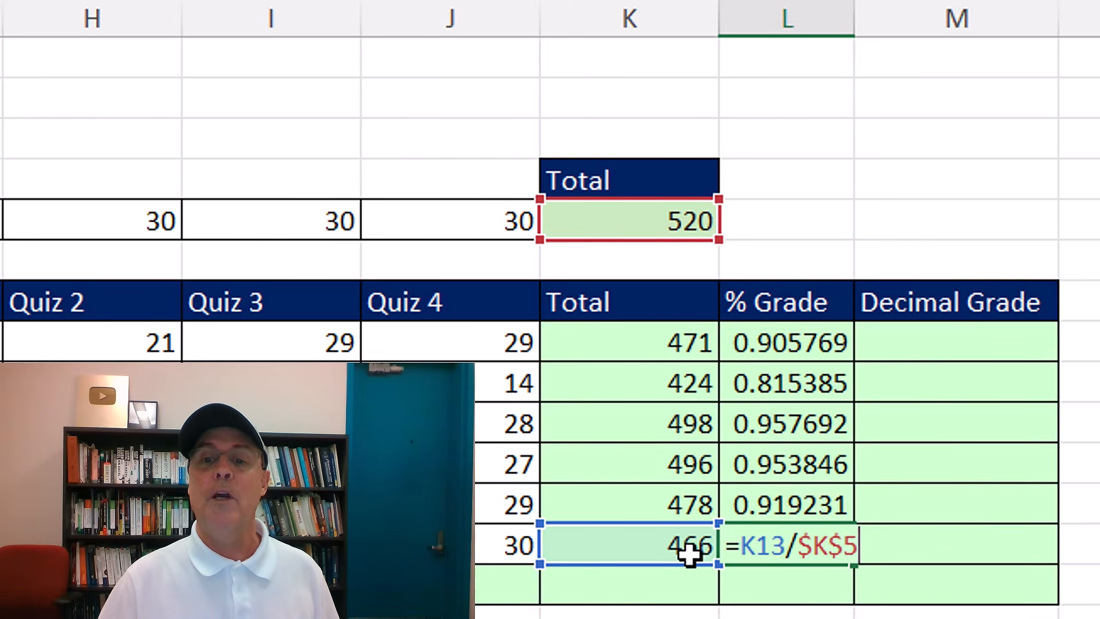
Examine the K8 and $K$5 references in the first % Grade formula in L8, leaving the formula as it is
key("Return")
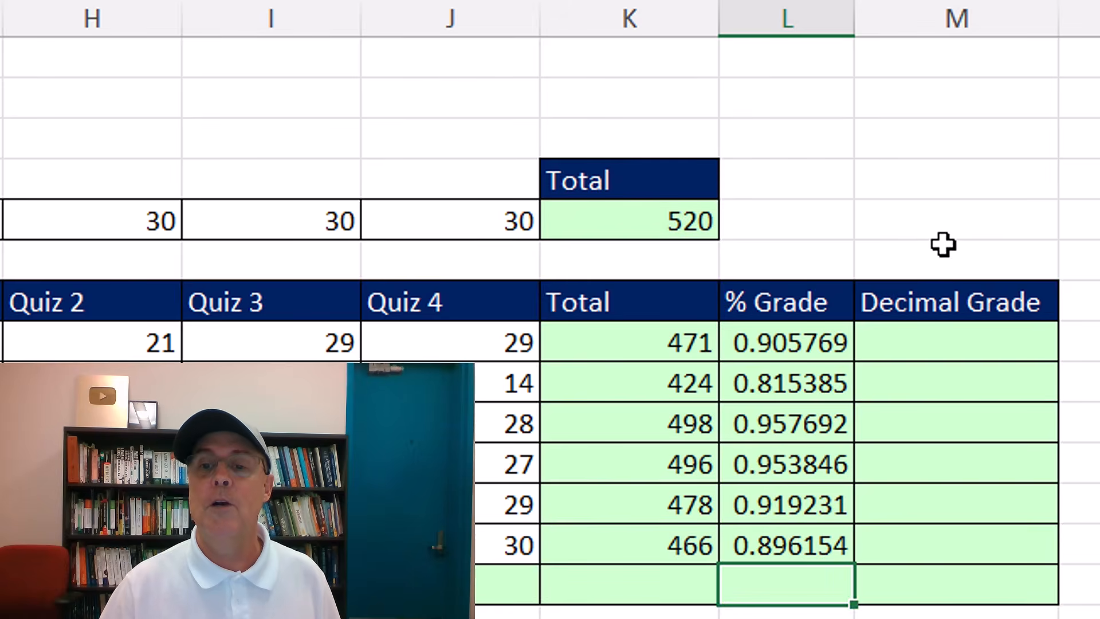
left_click(791, 342)
key("F2")
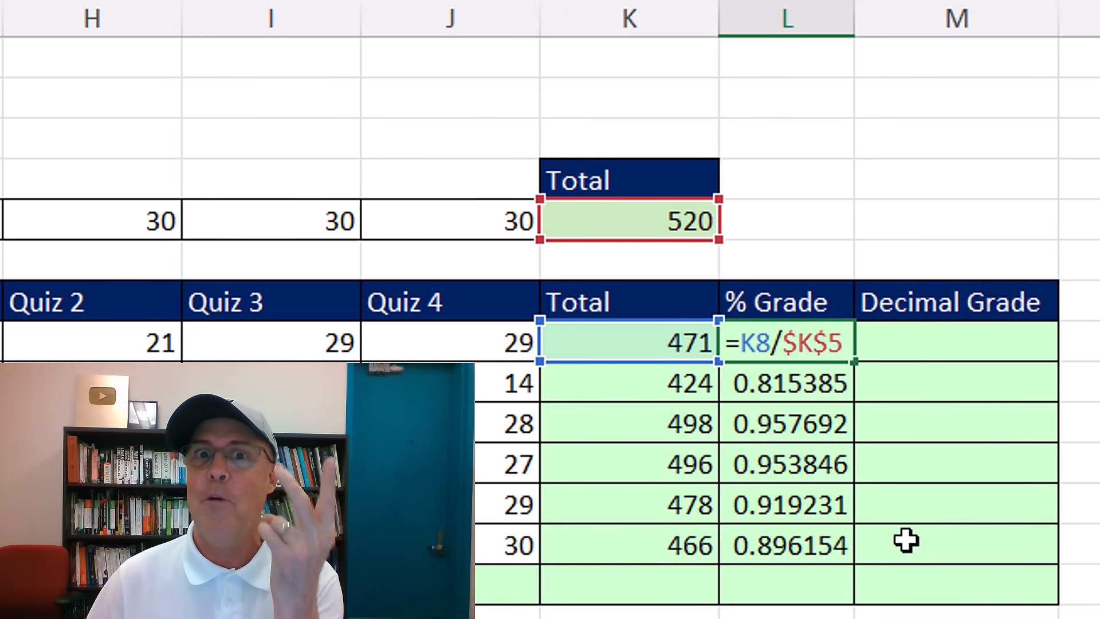
double_click(768, 344)
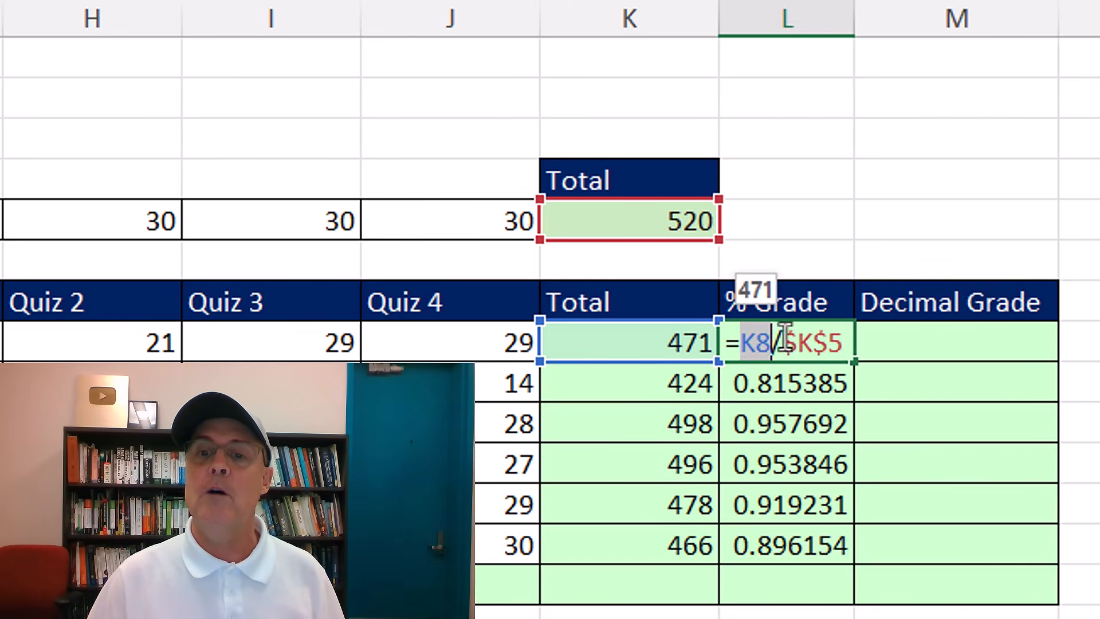
left_click(775, 344)
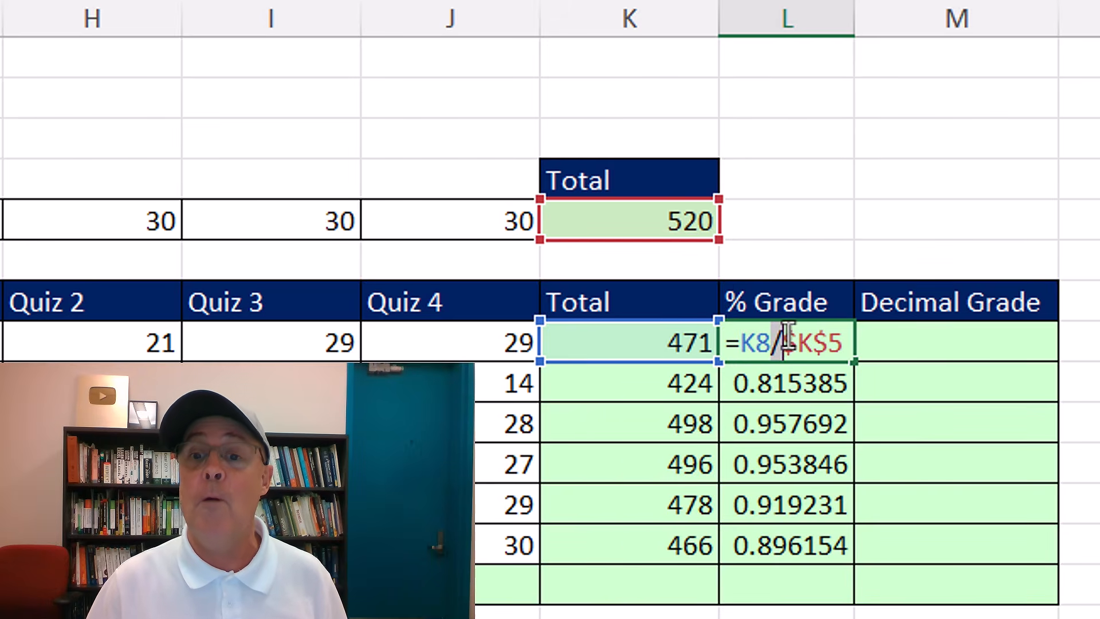
double_click(758, 342)
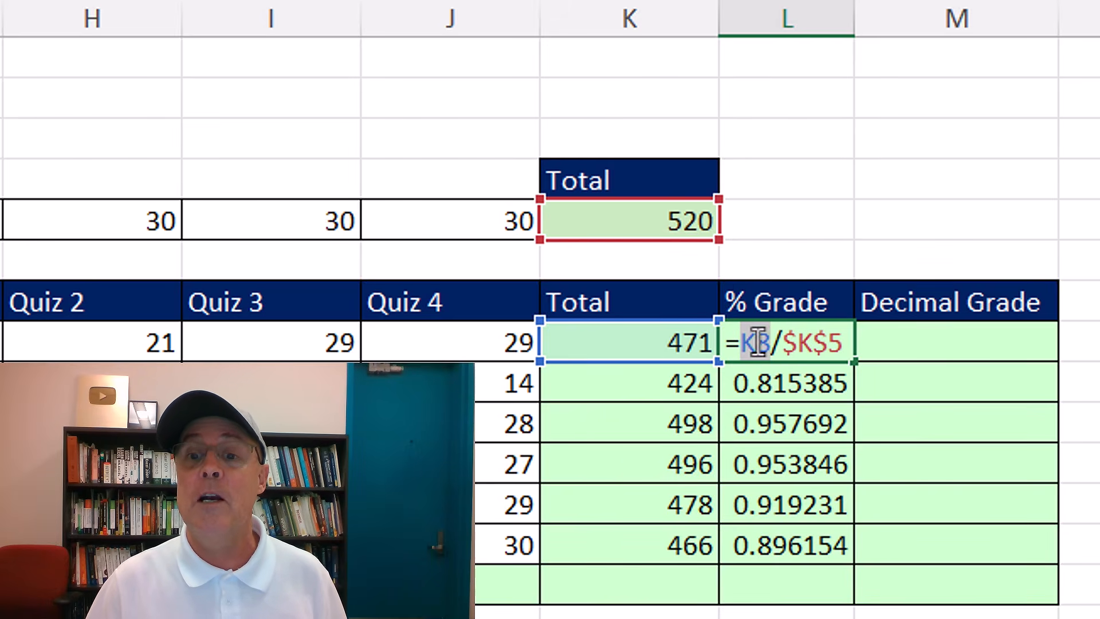
double_click(825, 344)
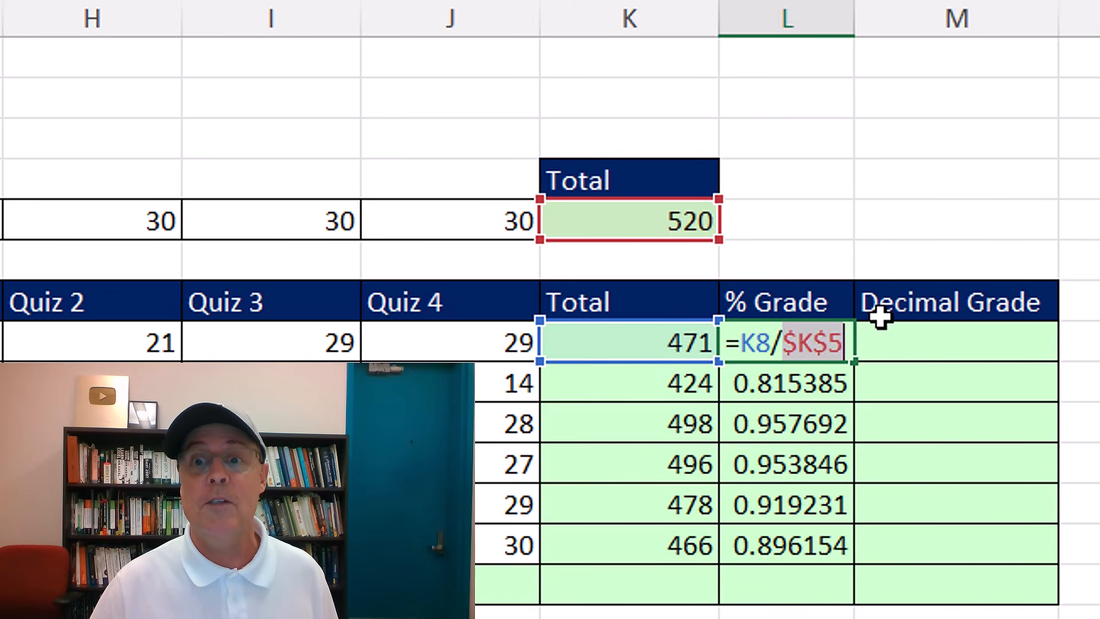
key("ctrl+Return")
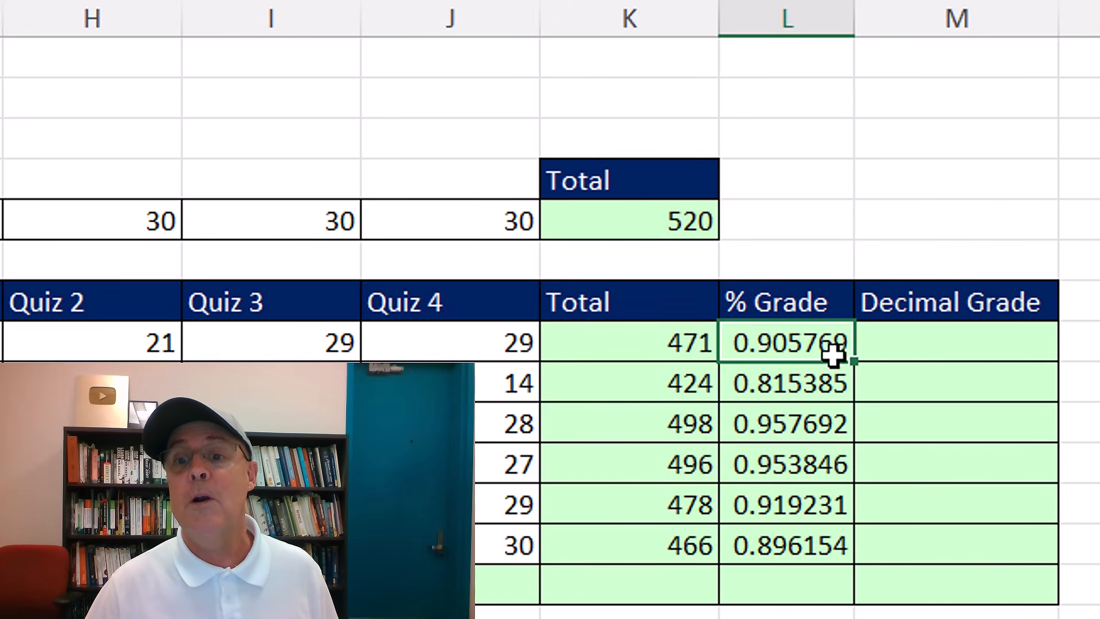
Copy the % Grade formula from L8 down through L13 and recheck the references in L8
left_click_drag(860, 368, 859, 564)
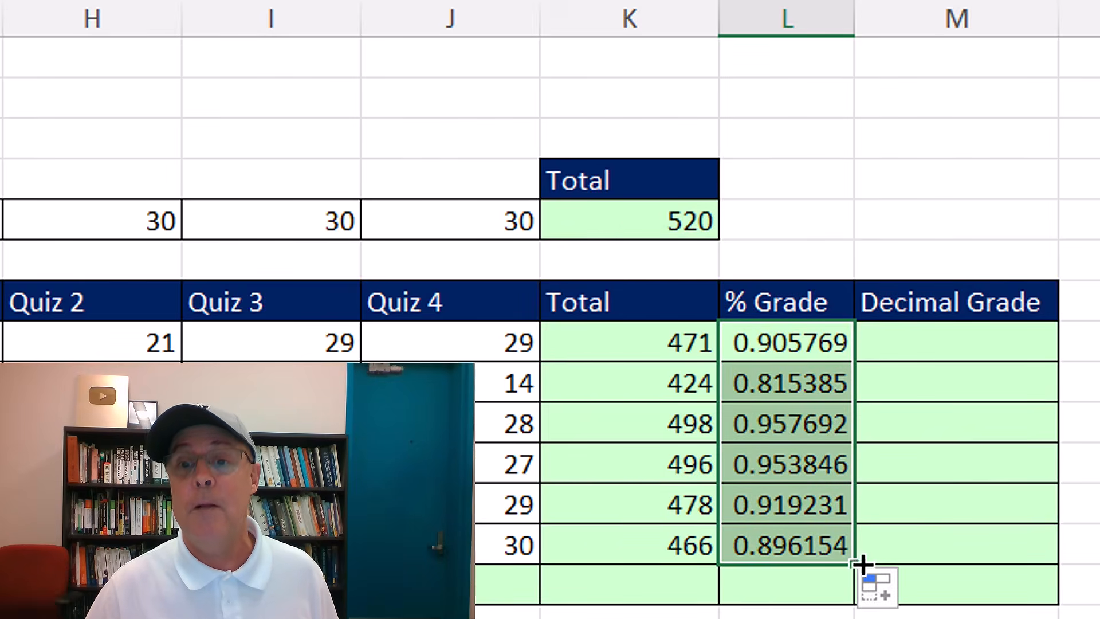
left_click(796, 346)
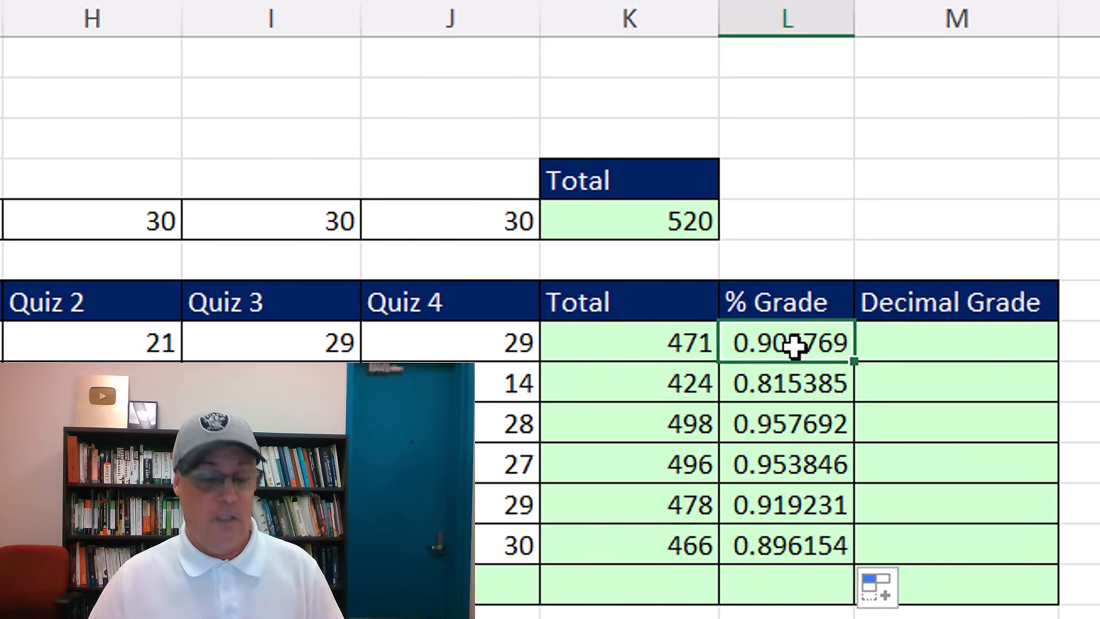
double_click(796, 347)
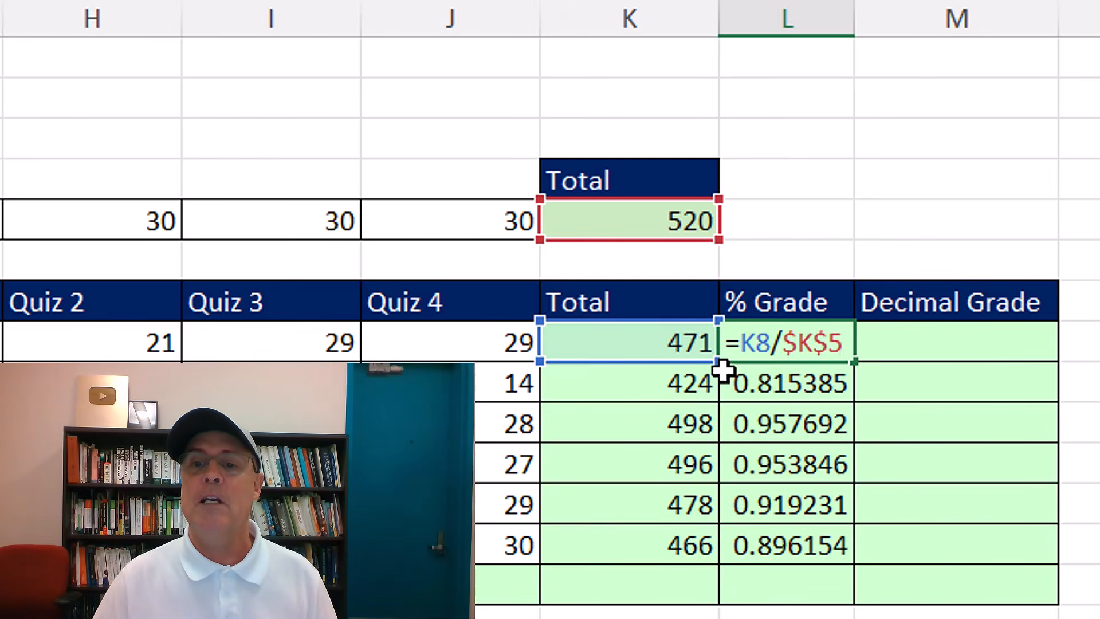
key("ctrl+Return")
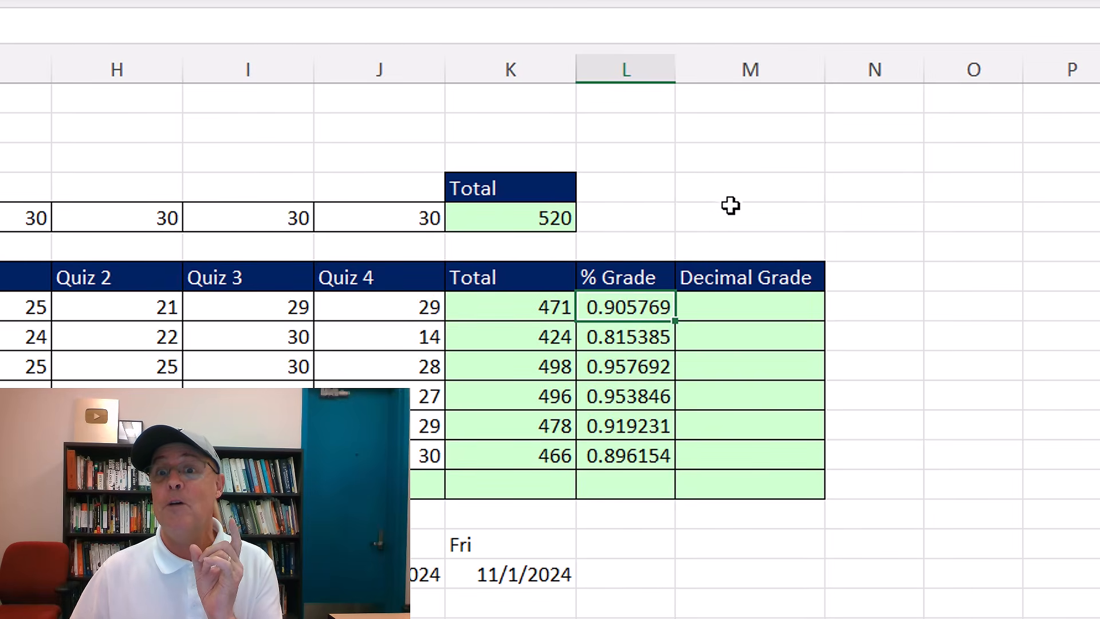
Insert a new column before Decimal Grade and copy the % Grade header into it
left_click(725, 67)
right_click(724, 73)
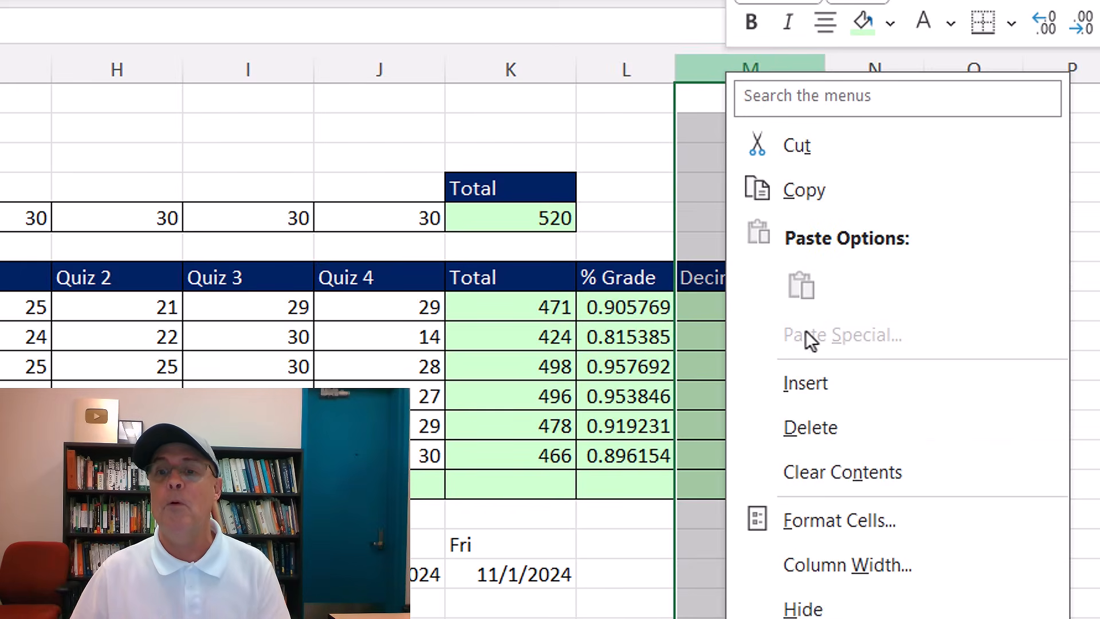
left_click(813, 383)
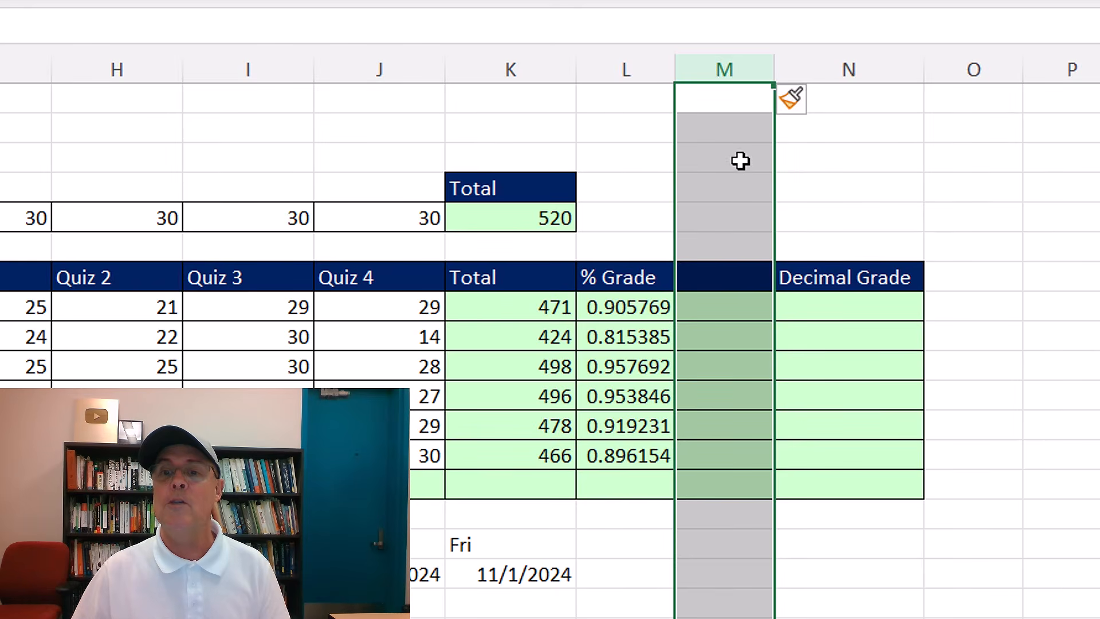
left_click(638, 283)
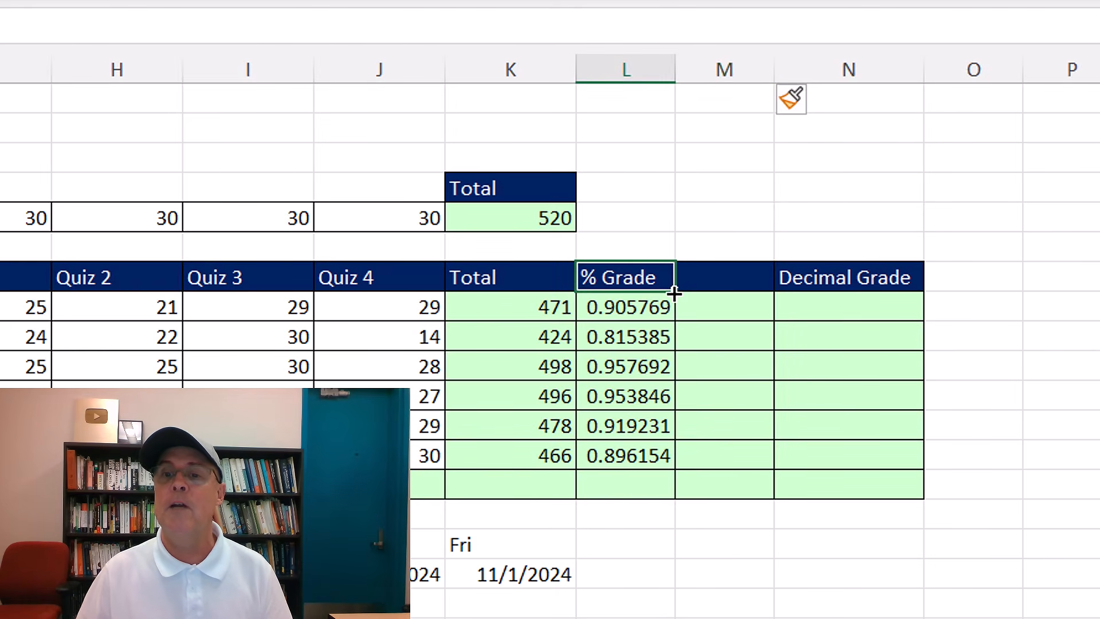
left_click_drag(674, 293, 759, 289)
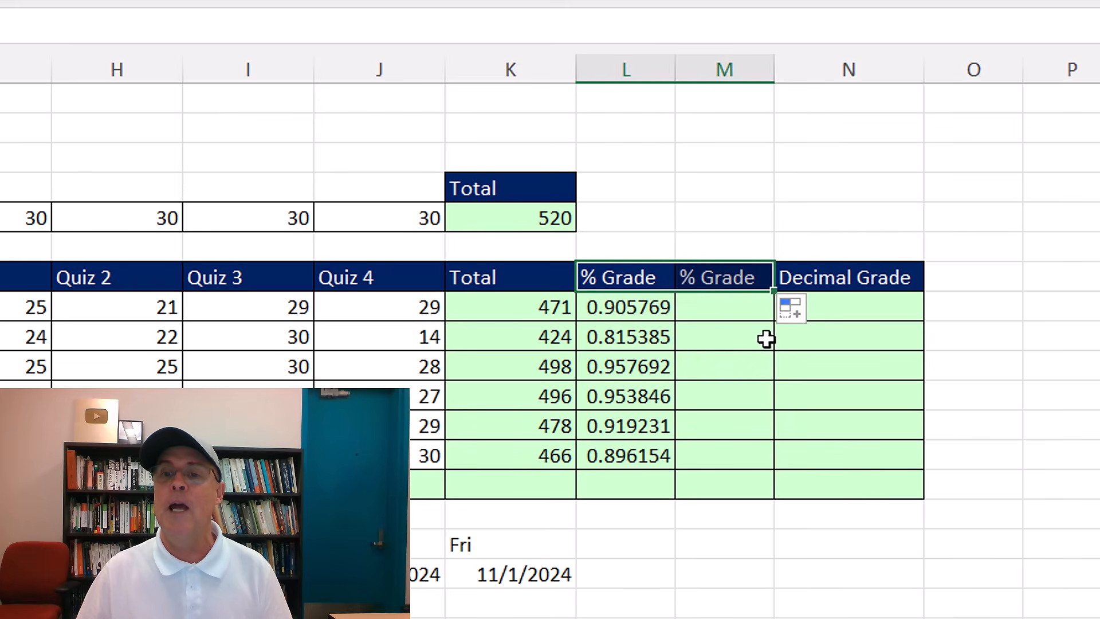
Enter the array formula =K8:K13/K5 in M8, the first cell of the new % Grade column
left_click(712, 313)
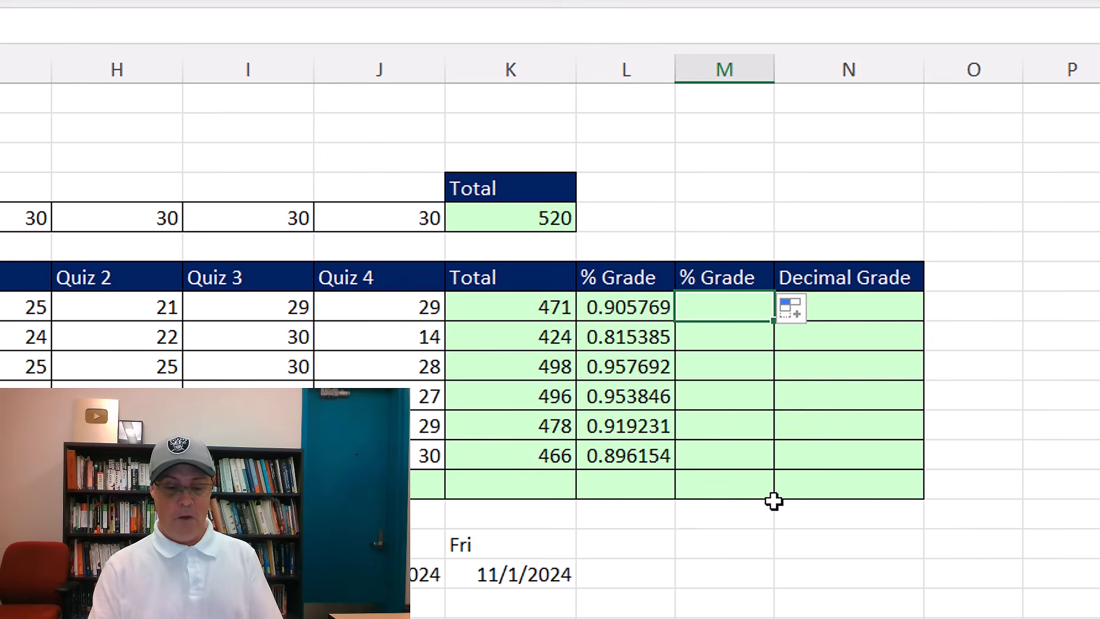
type("=")
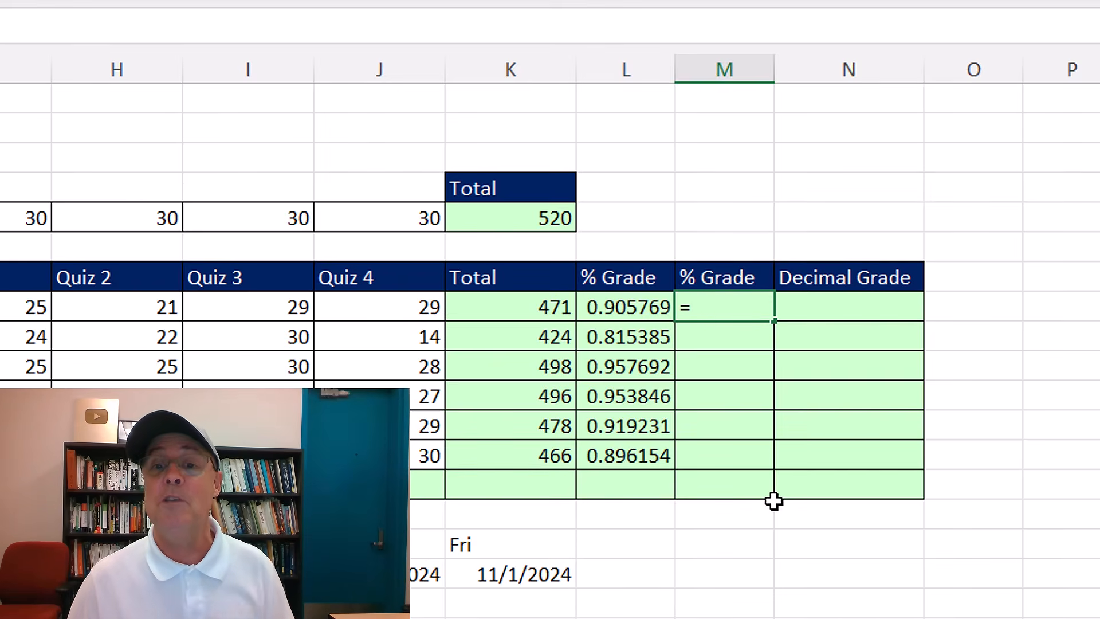
left_click(516, 308)
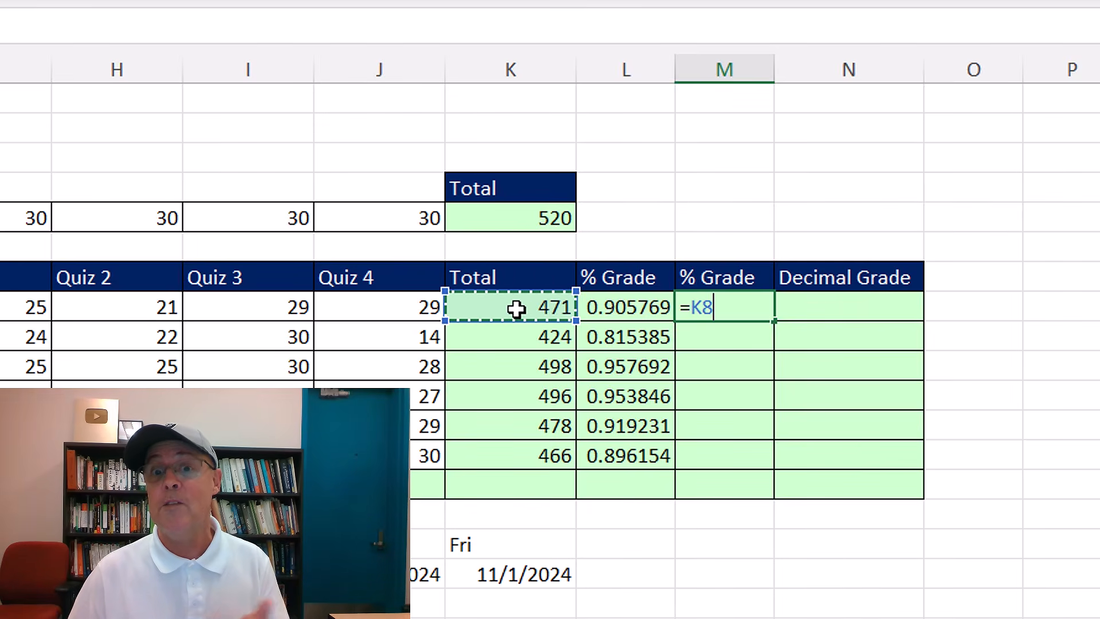
left_click_drag(516, 309, 533, 453)
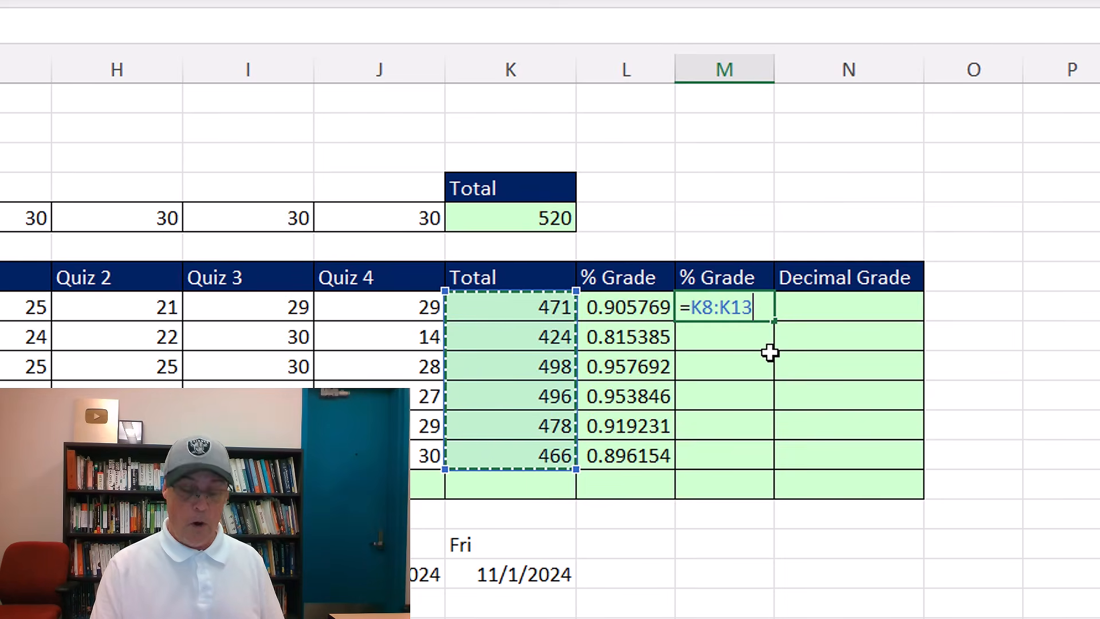
type("/")
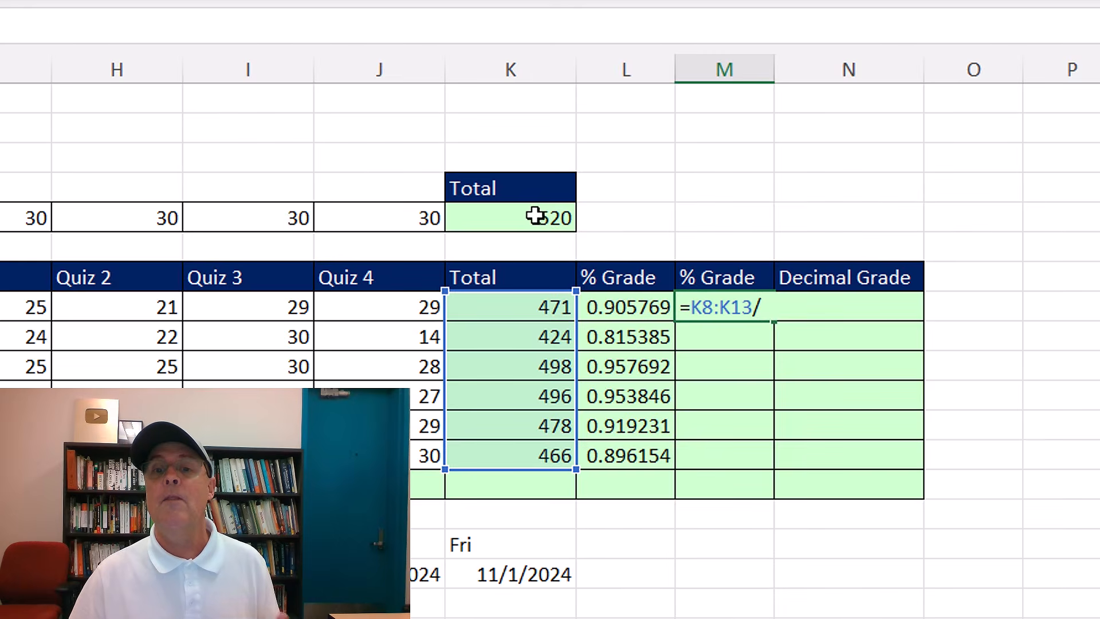
left_click(516, 221)
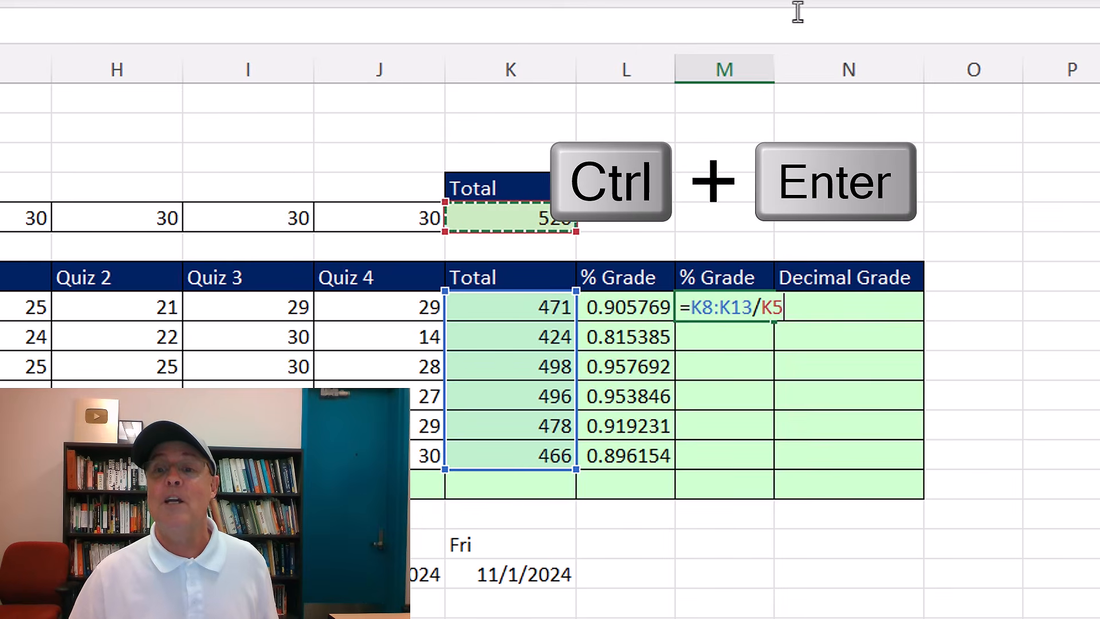
key("ctrl+Return")
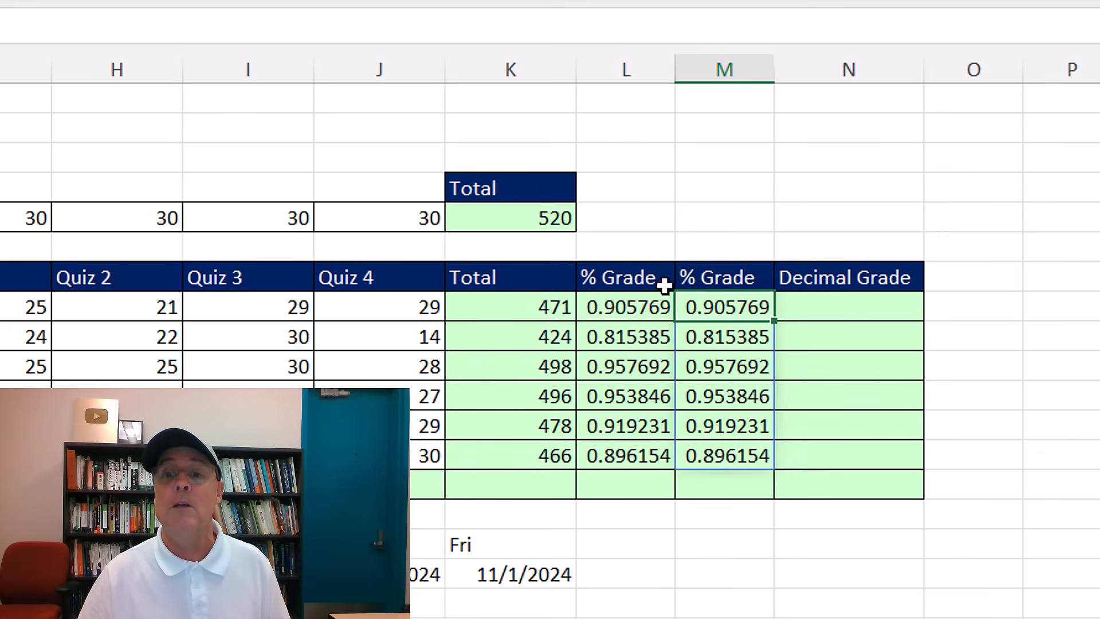
Compare the formula in L8 with the array formula in M8 and its spilled cells M9 and M10
left_click(637, 306)
key("F2")
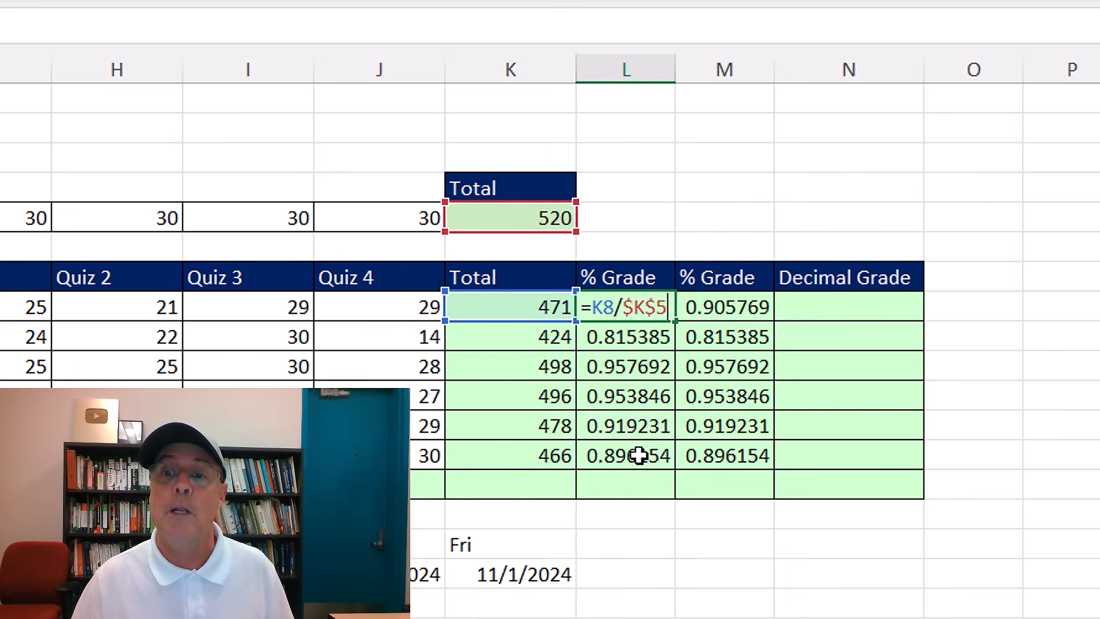
key("Escape")
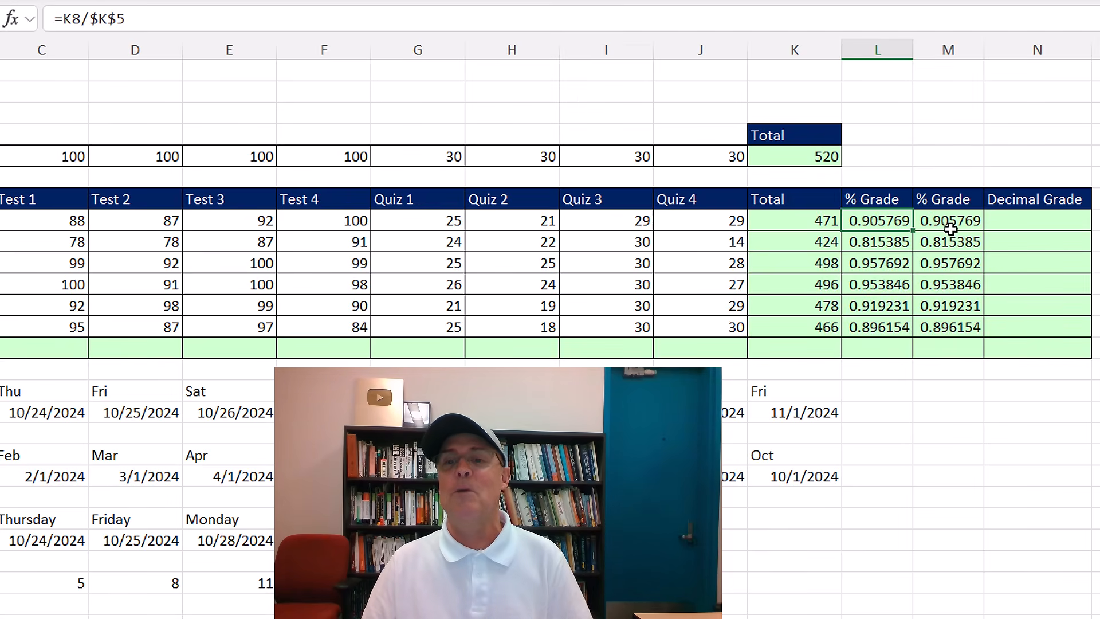
left_click(947, 220)
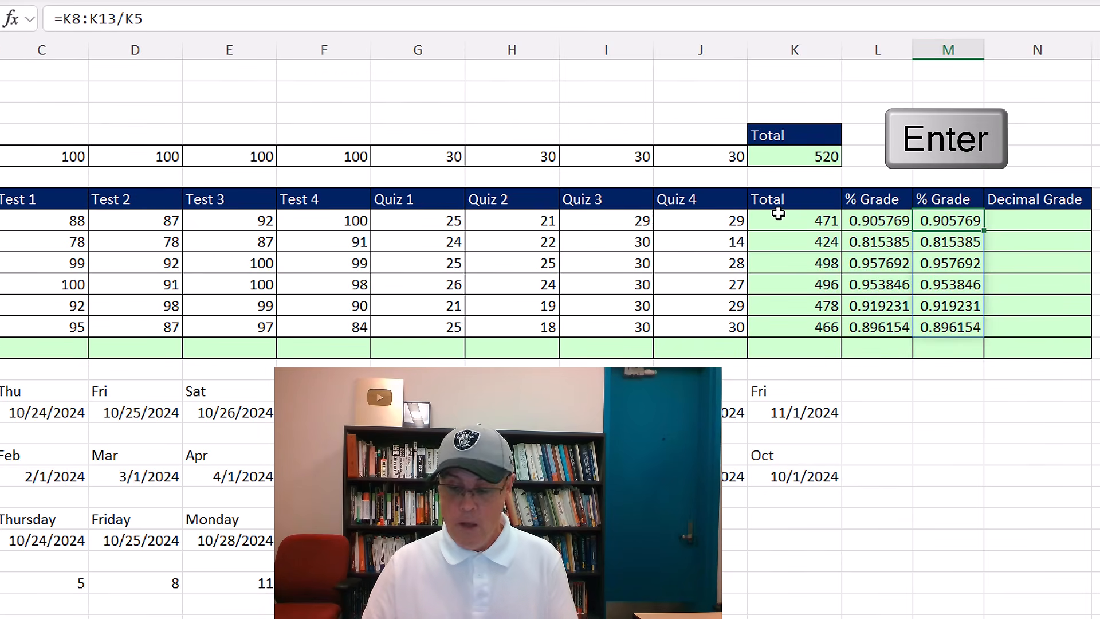
key("Return")
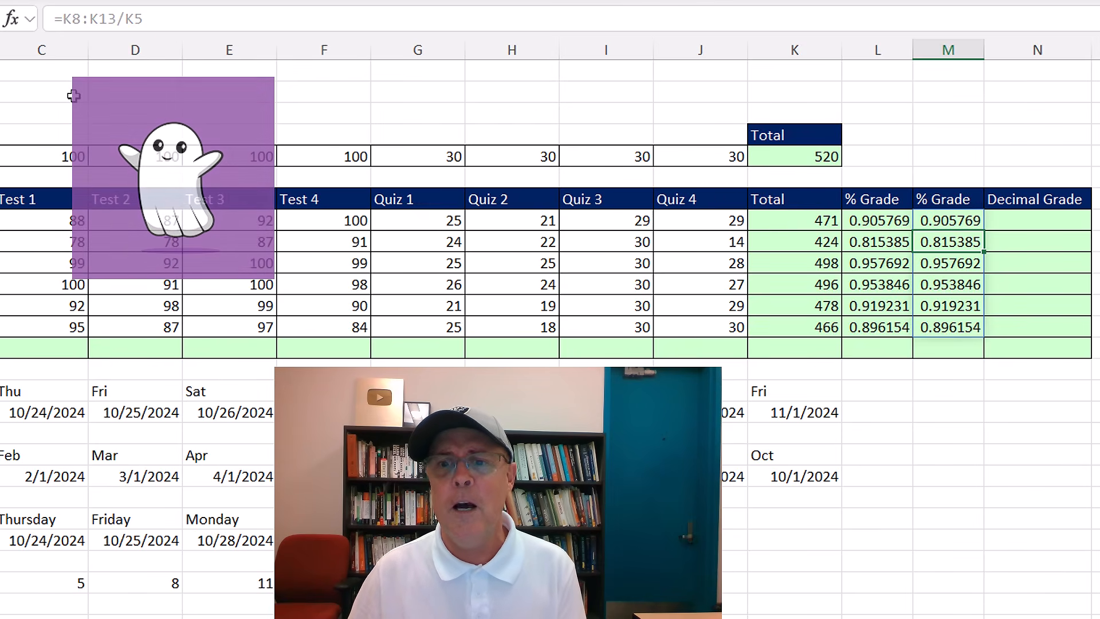
key("Return")
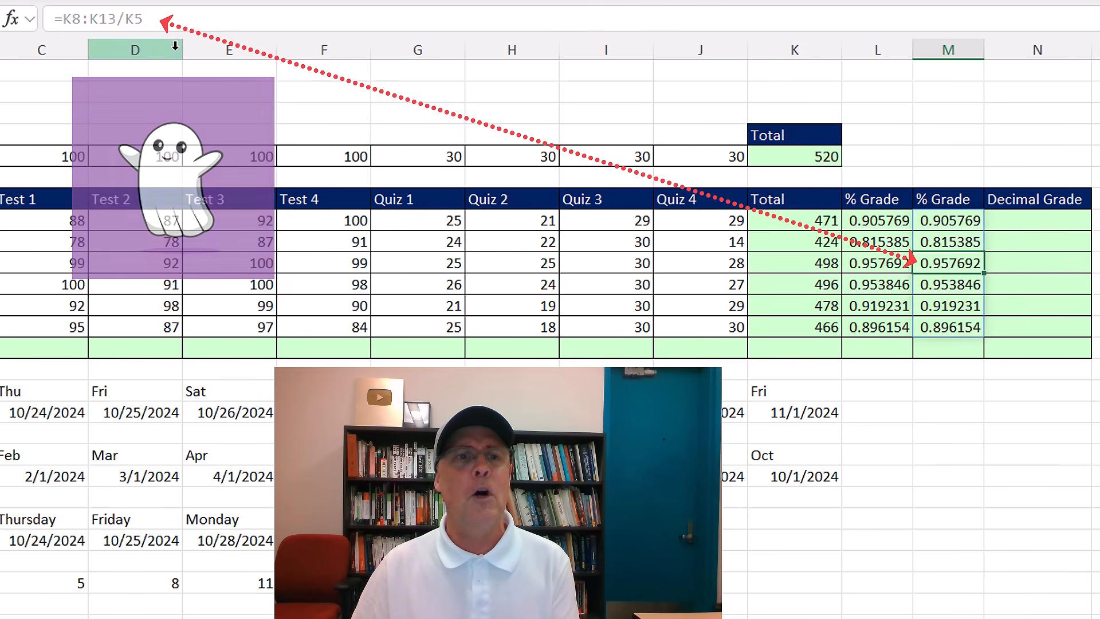
Try to edit the spilled cell M10 in the second % Grade column
key("F2")
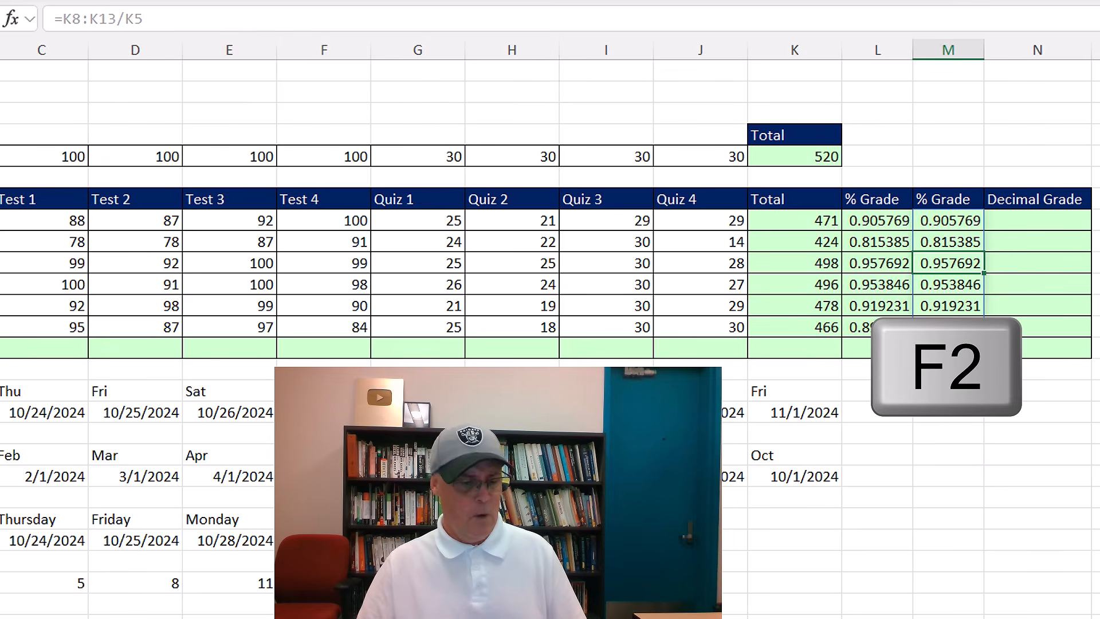
key("BackSpace")
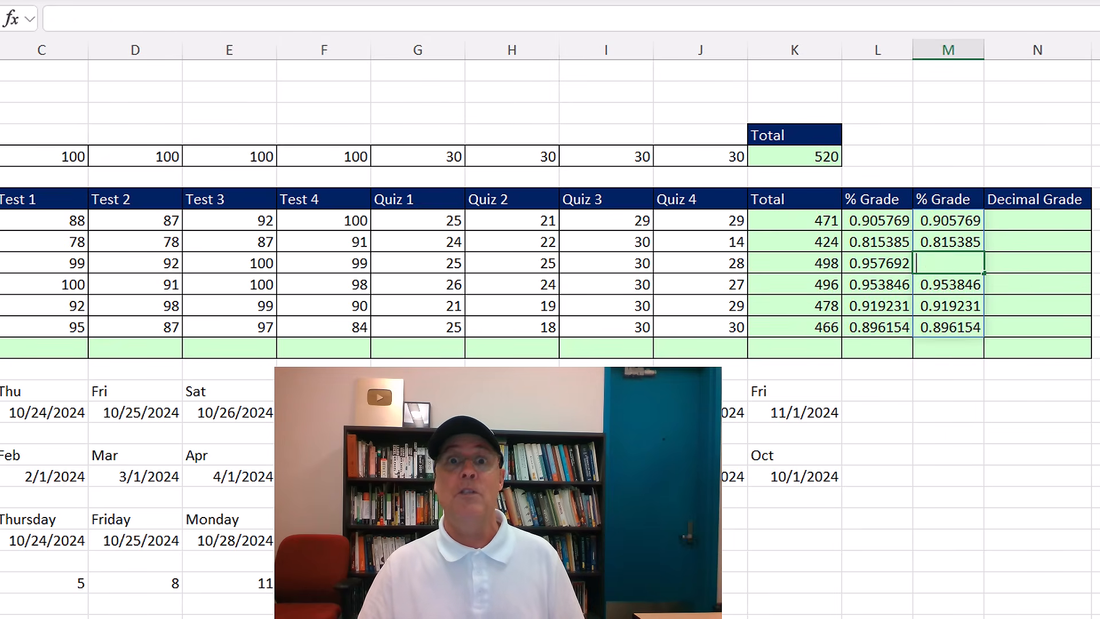
key("Return")
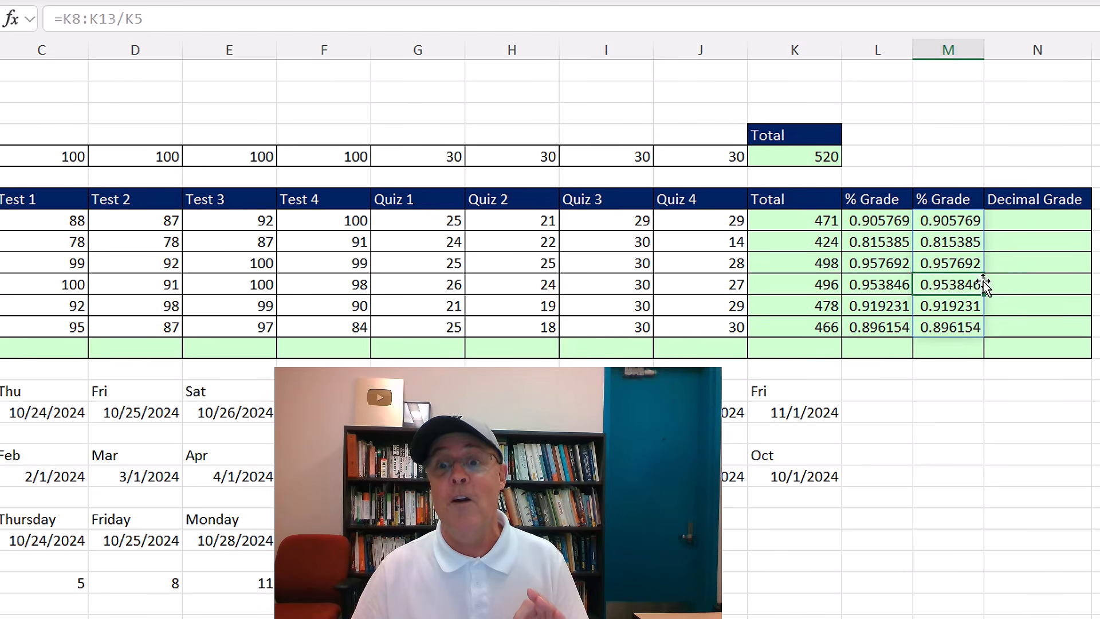
left_click(940, 256)
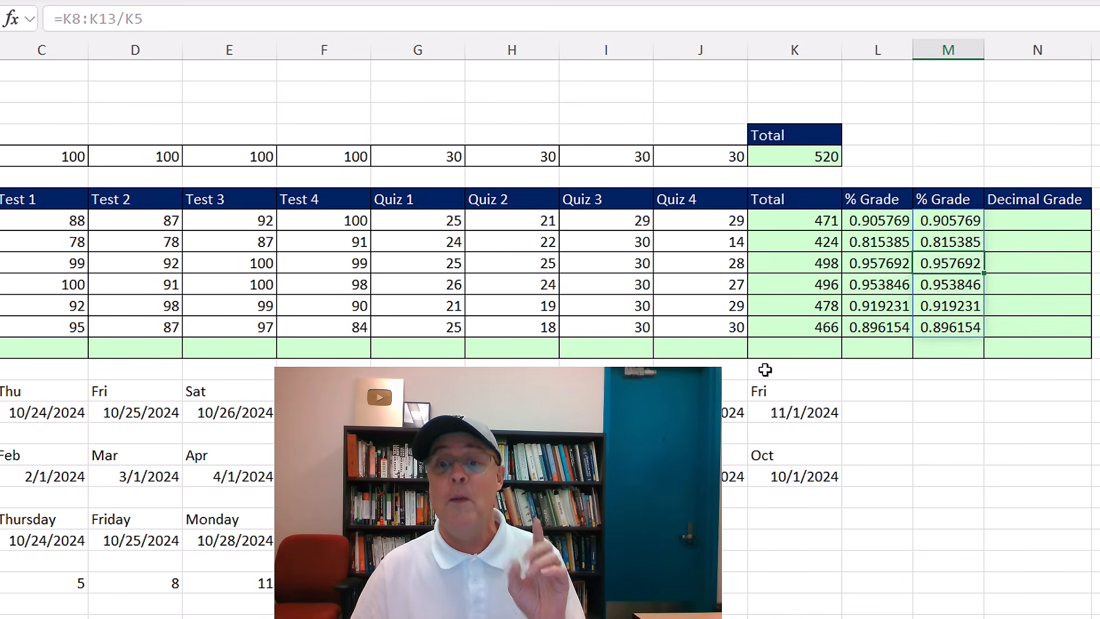
Enter =M10 in cell M17 below the table to reference a single spilled cell, and reselect M9
left_click(923, 411)
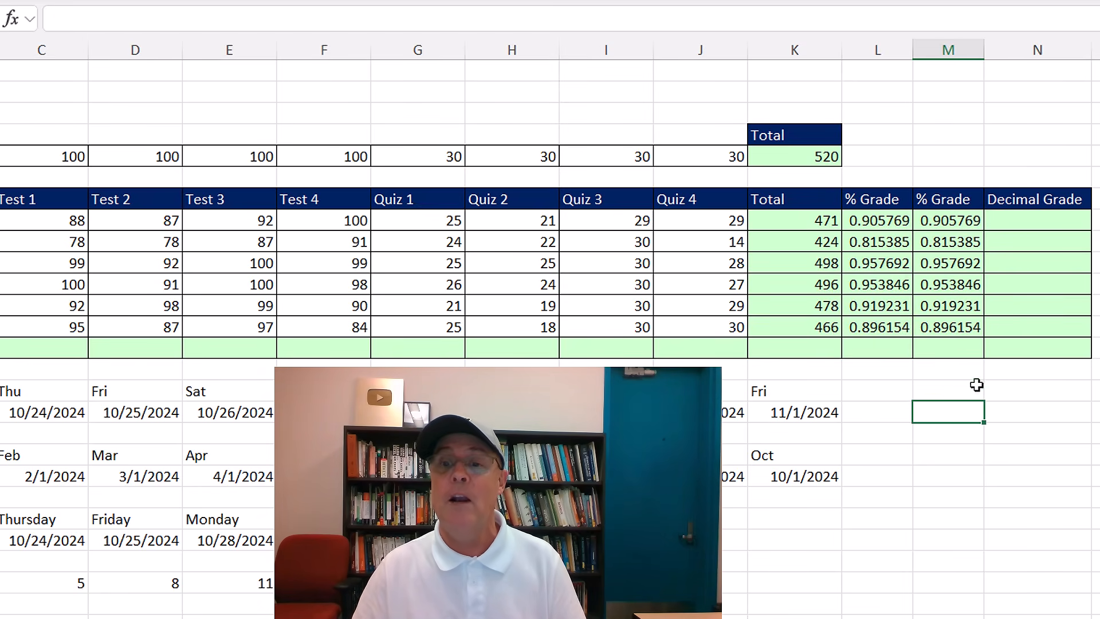
type("=")
left_click(946, 263)
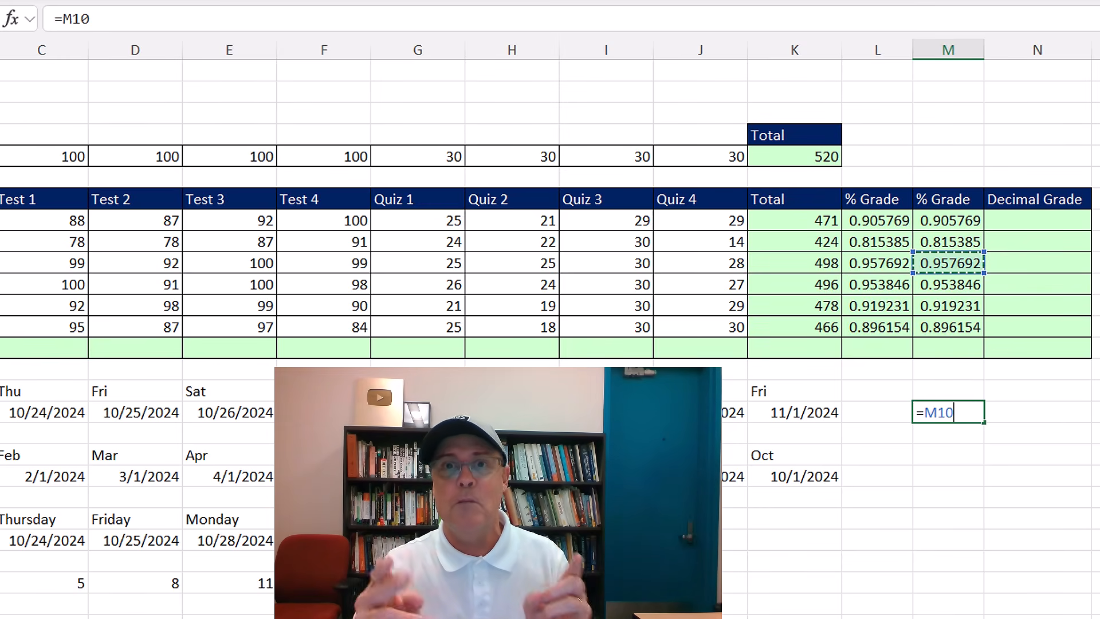
key("Return")
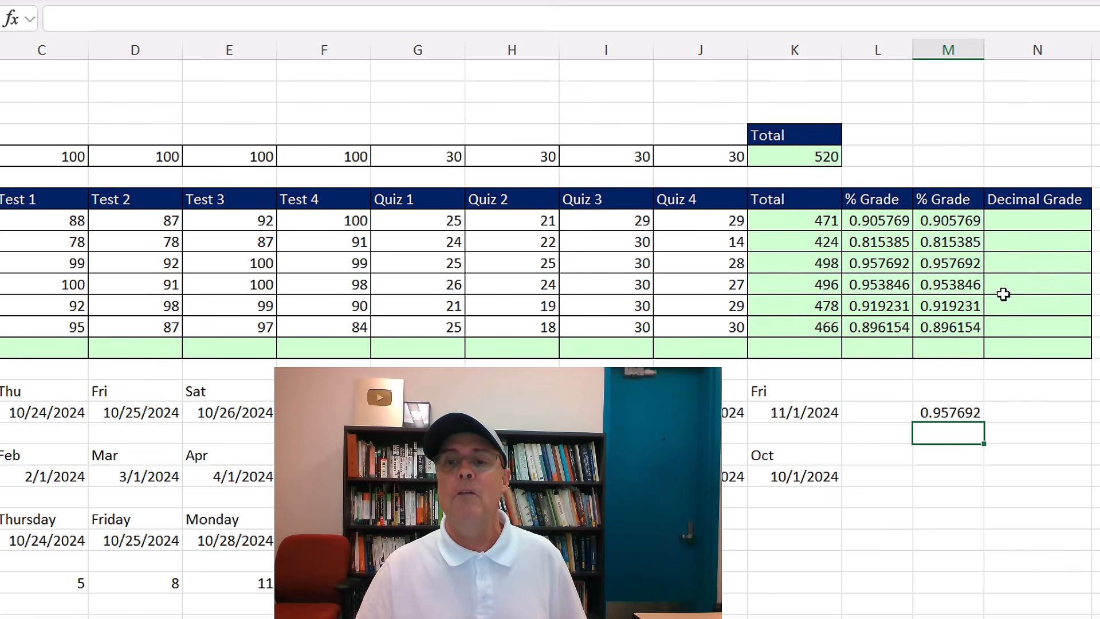
left_click(946, 241)
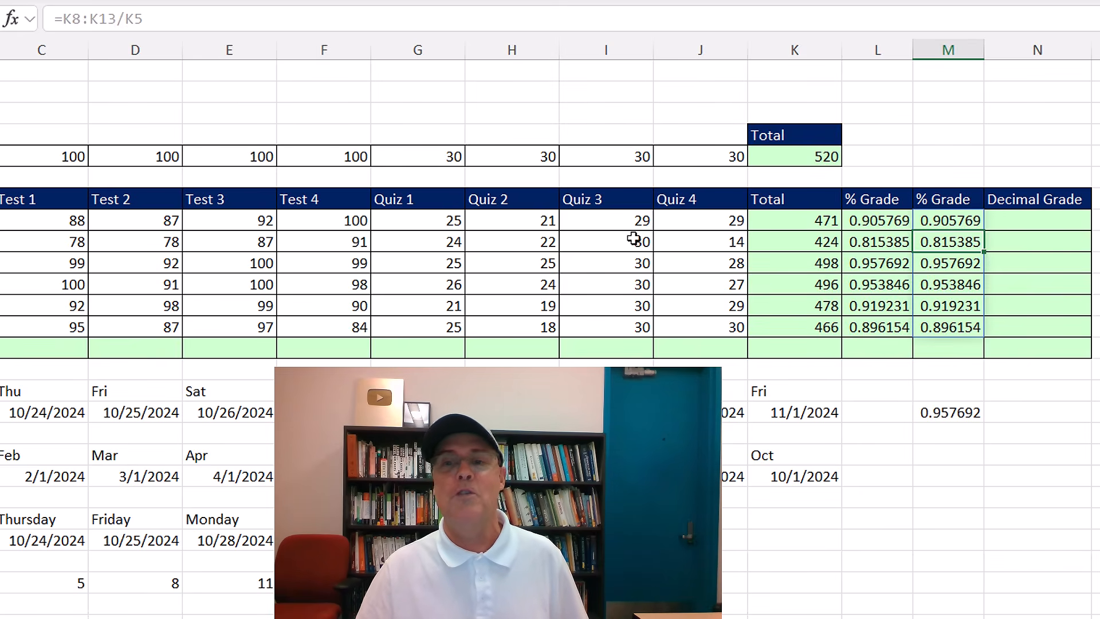
Inspect the spilled cell M9 in edit mode and compare it with the array formula held in M8
key("F2")
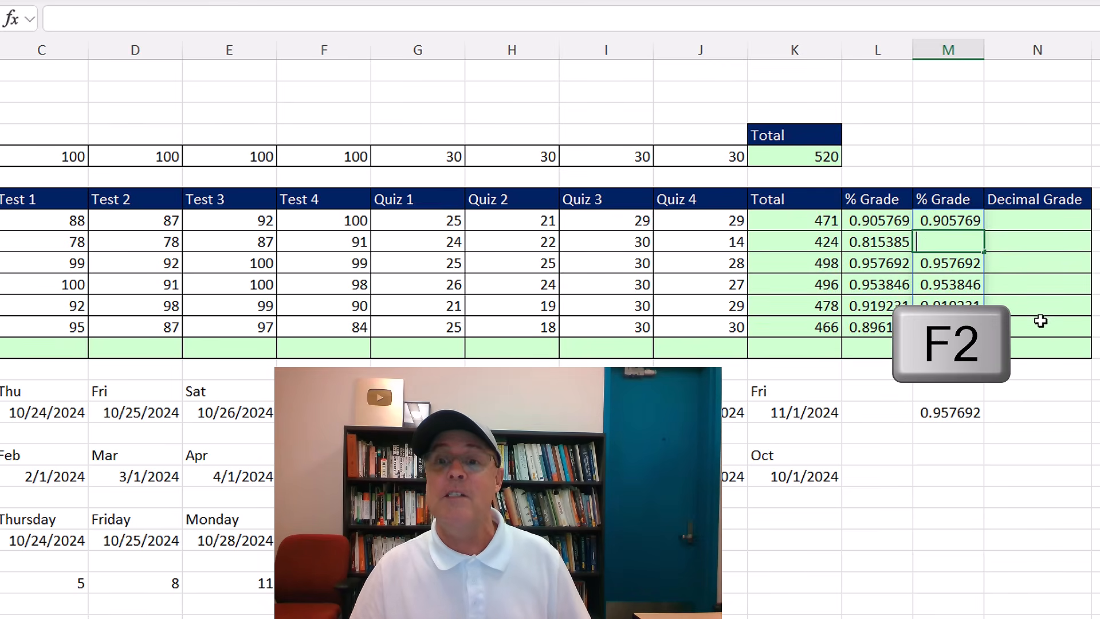
left_click(958, 220)
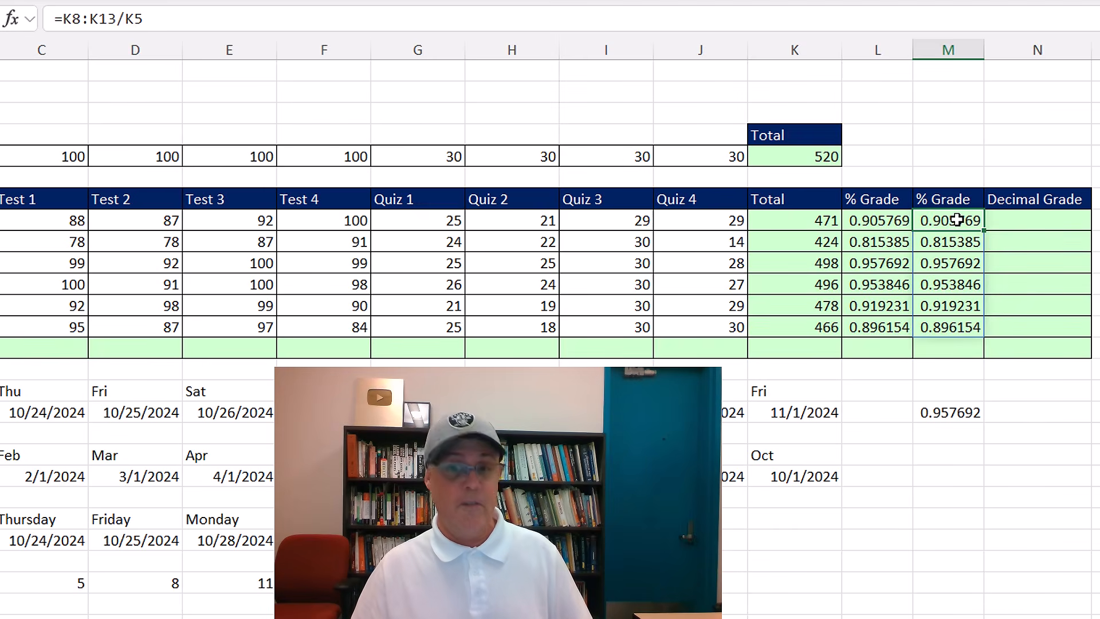
double_click(958, 220)
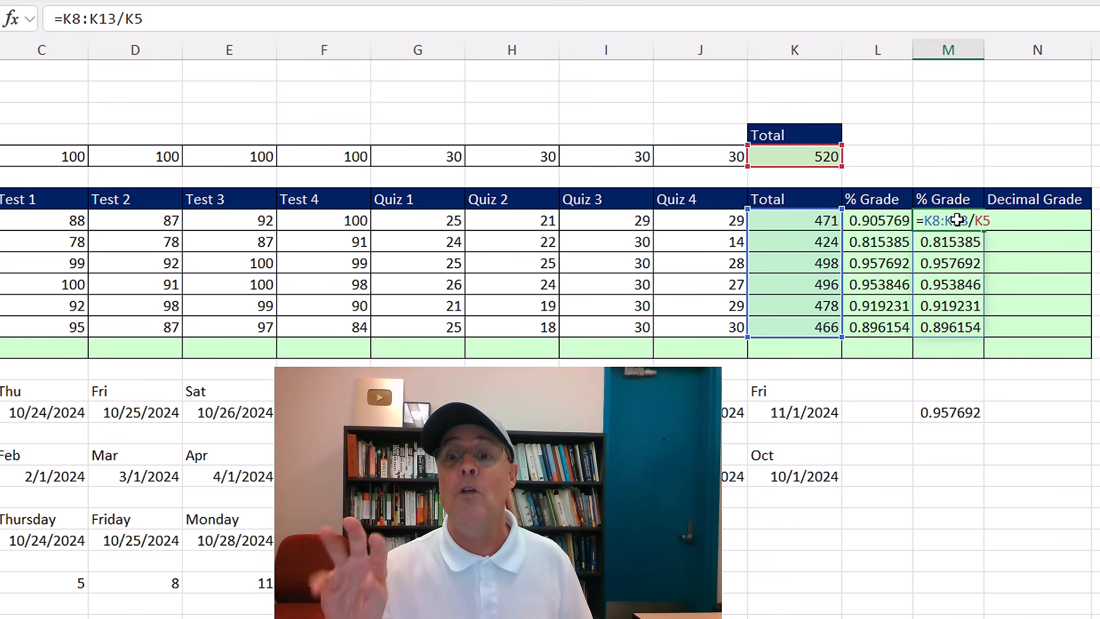
key("Escape")
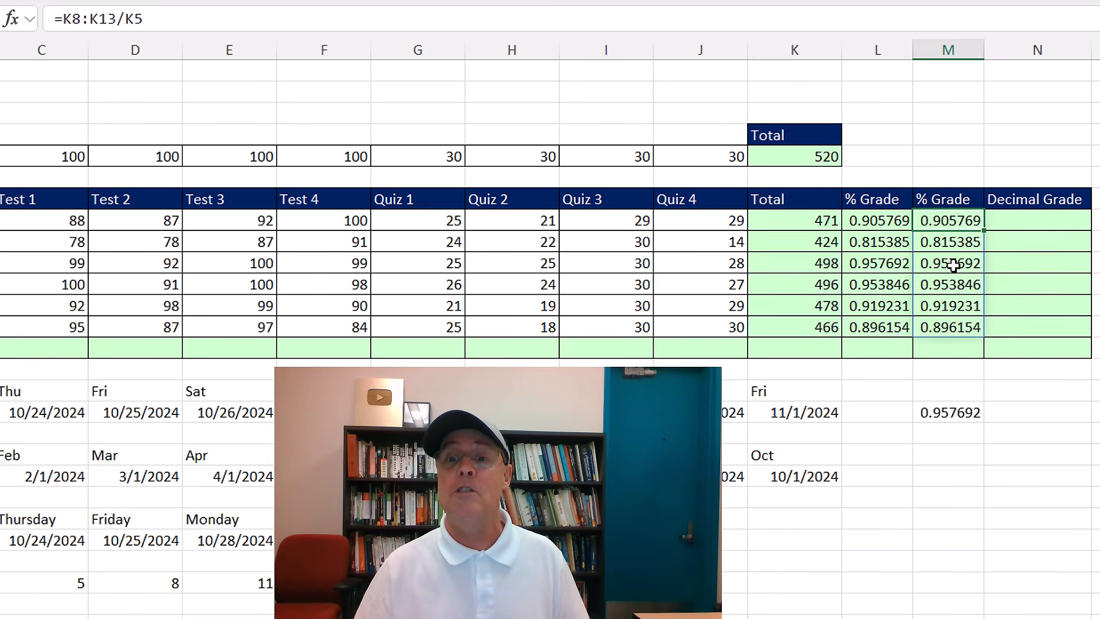
Enter Word in the spilled cell M10 to block the array formula's spill range, and clear that entry again
left_click(956, 263)
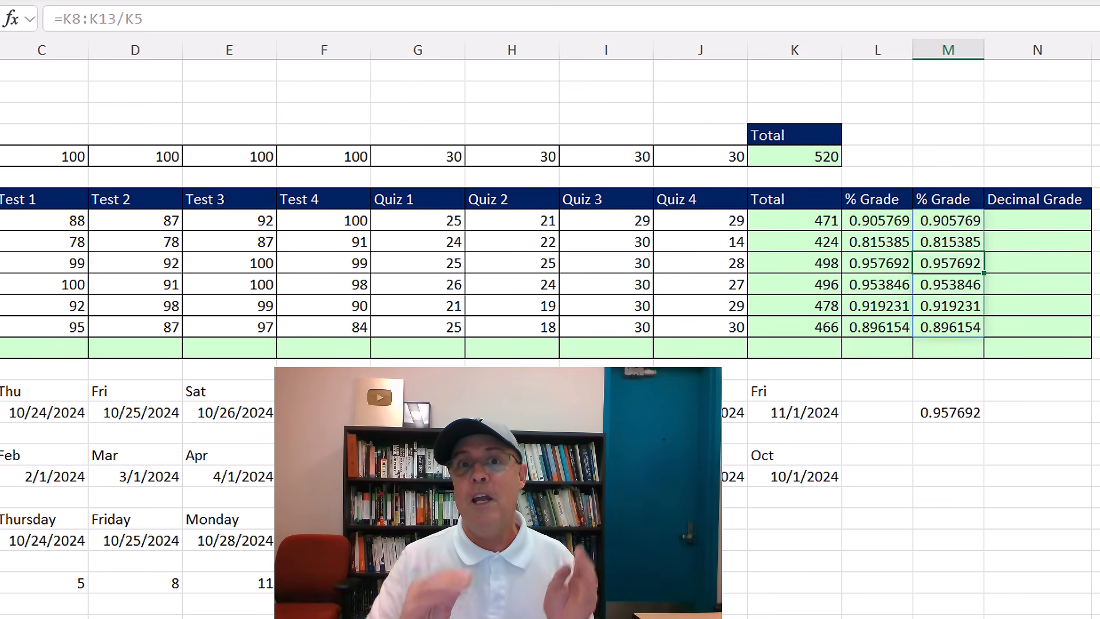
type("Word")
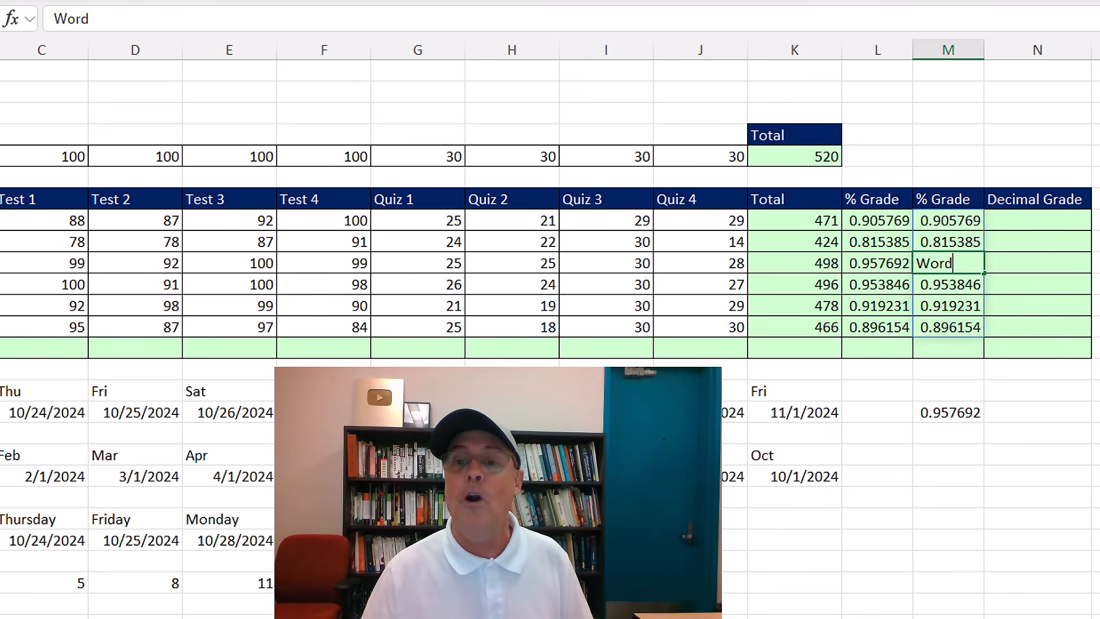
key("ctrl+Return")
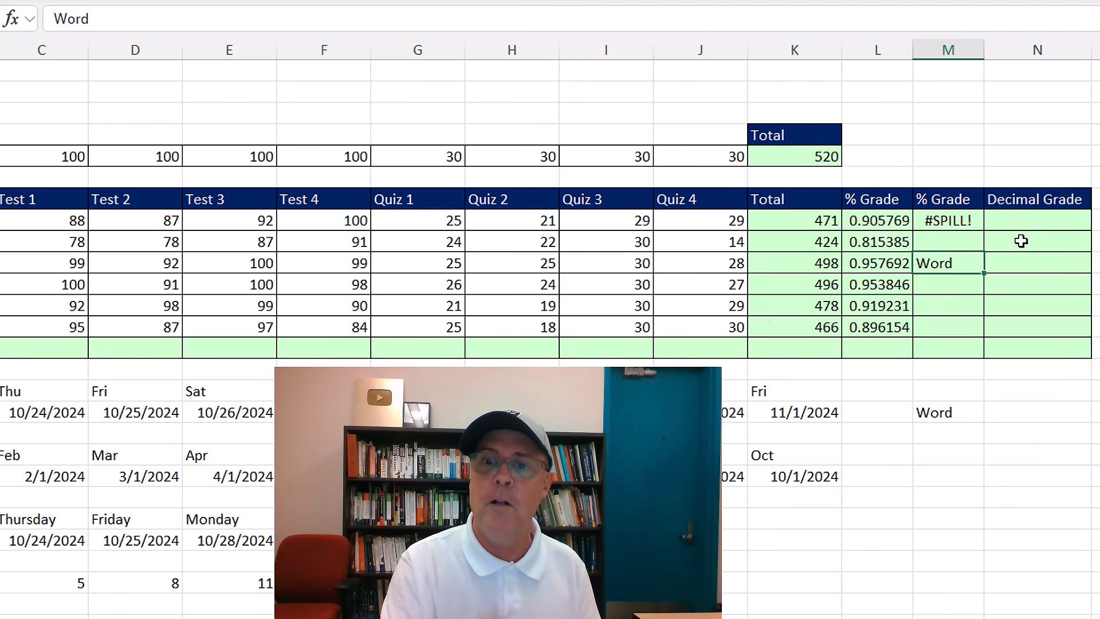
key("Delete")
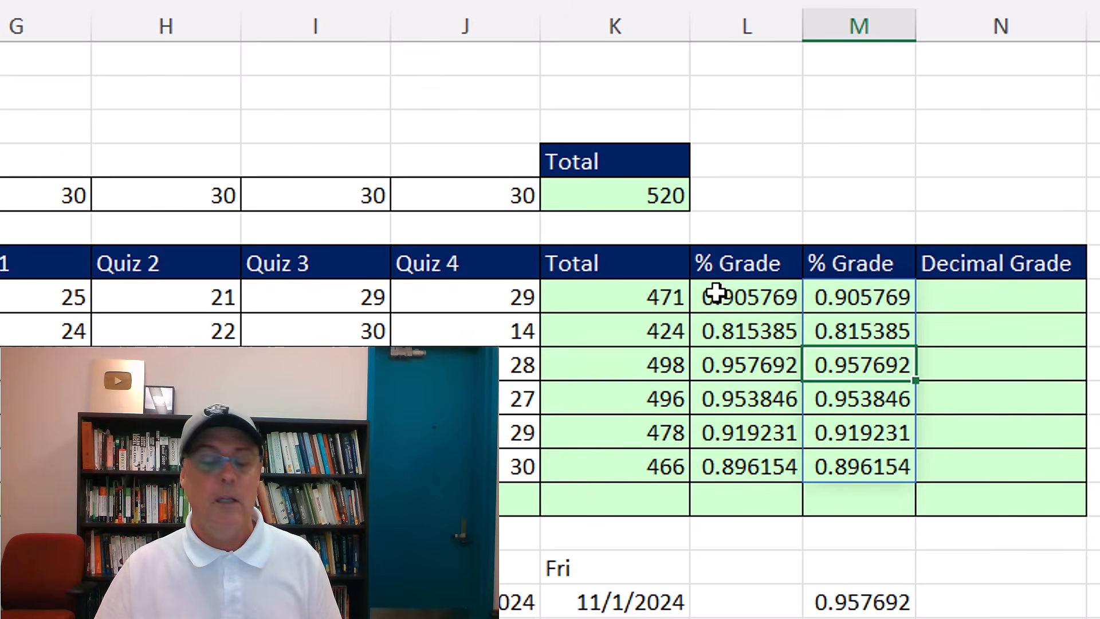
Insert the ROUND function in front of K8/$K$5 in the first % Grade formula in L8
left_click(859, 219)
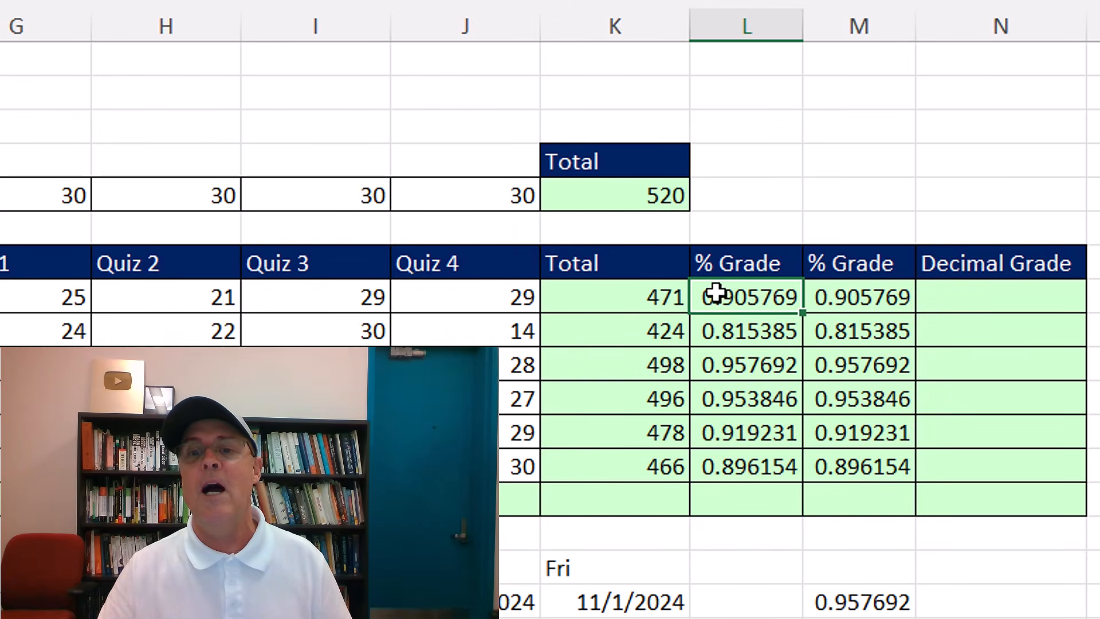
key("F2")
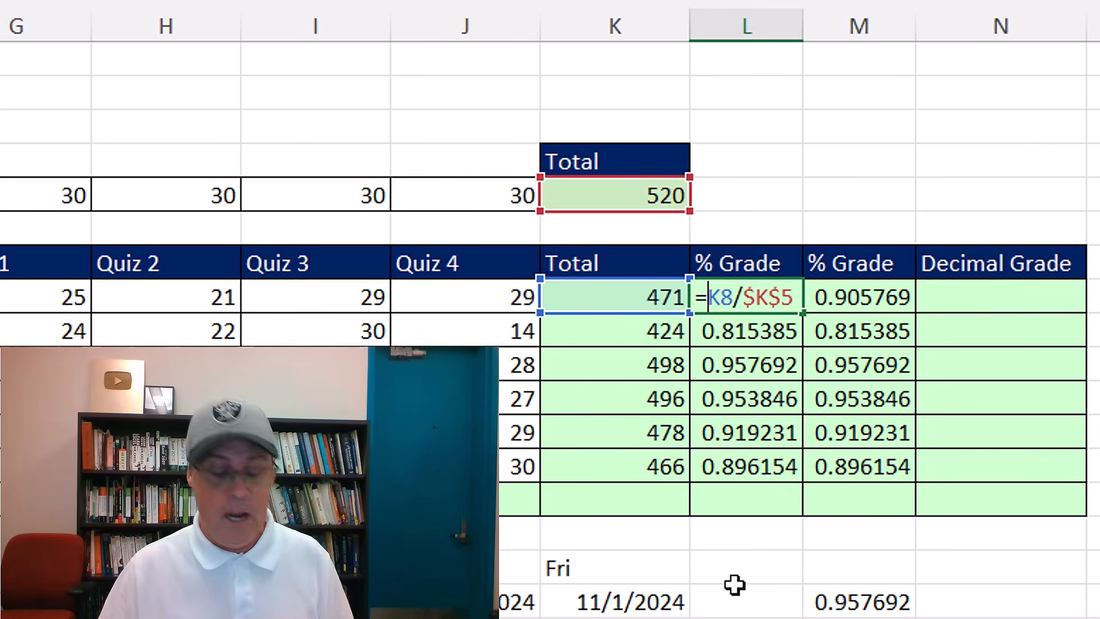
type("rou")
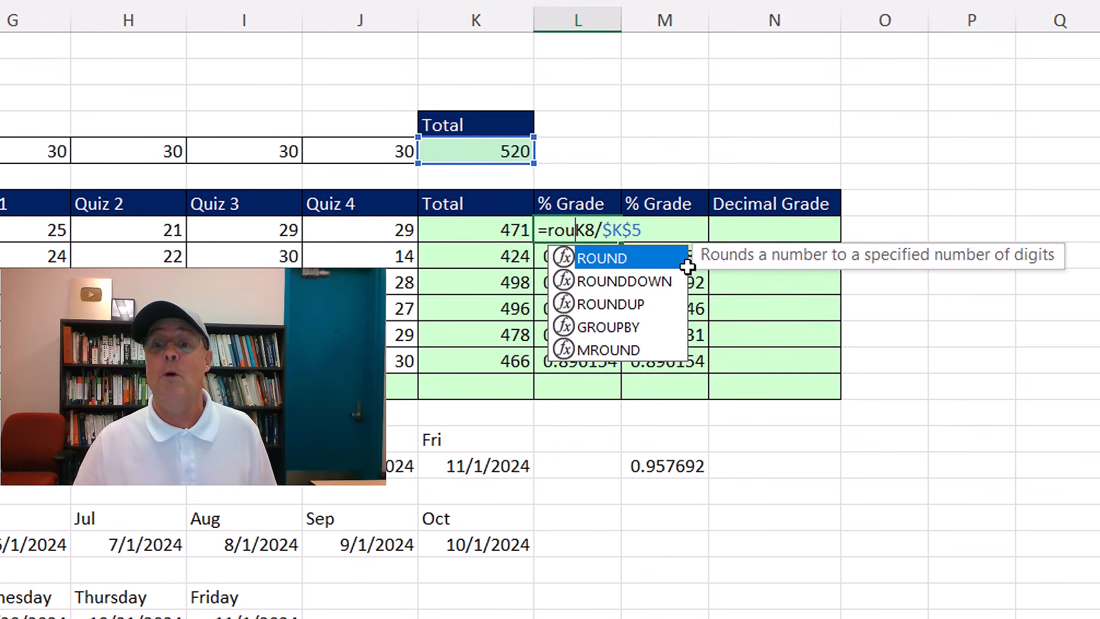
key("Down")
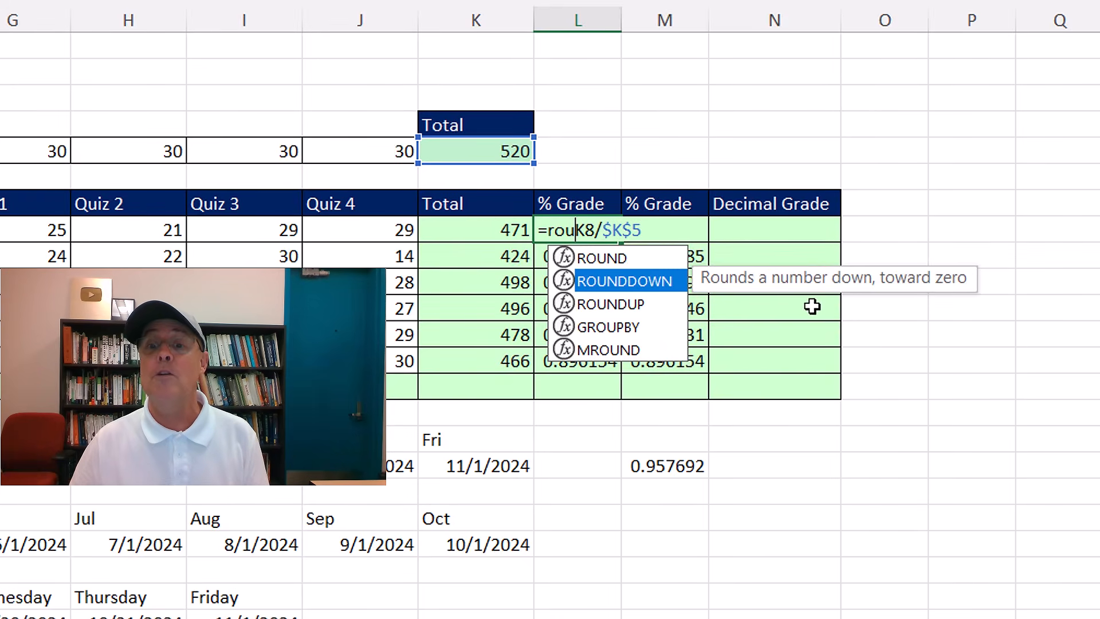
key("Down")
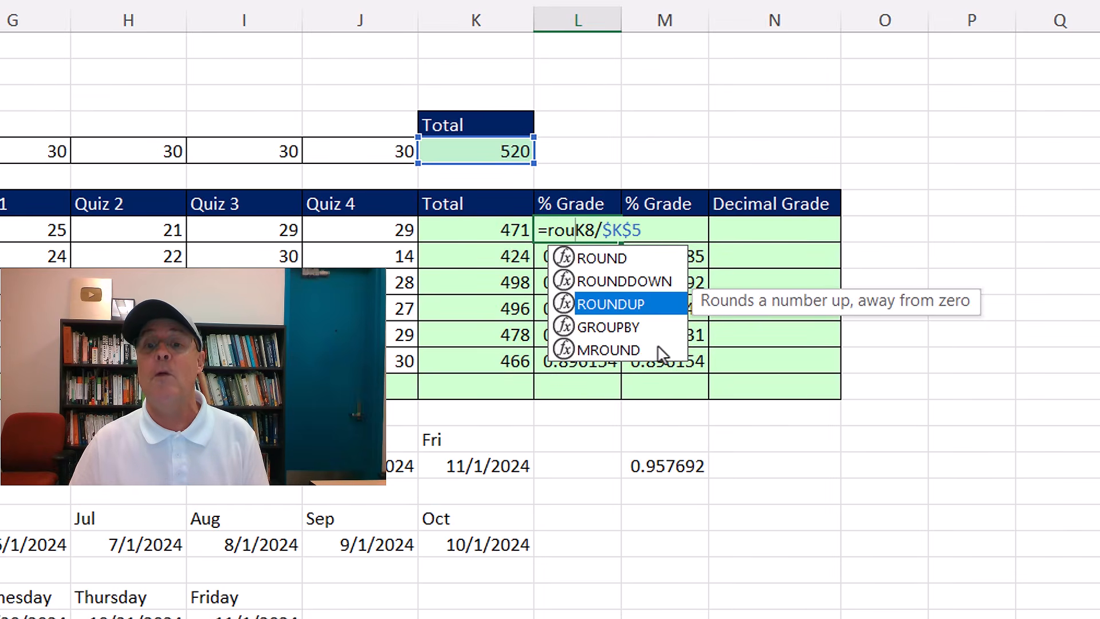
key("Up")
key("Up")
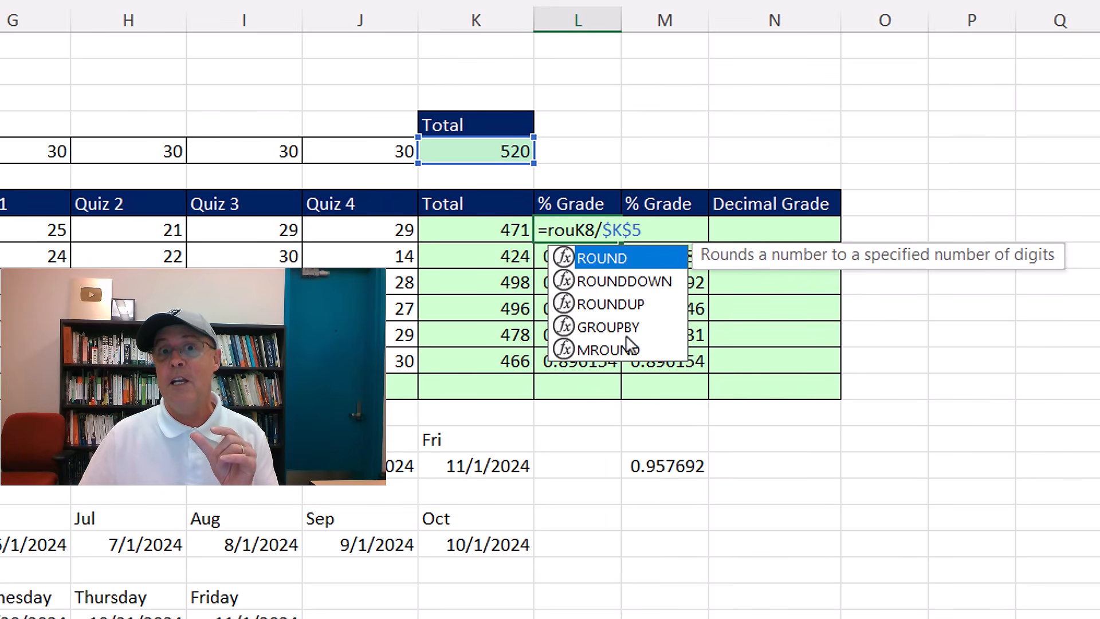
key("Tab")
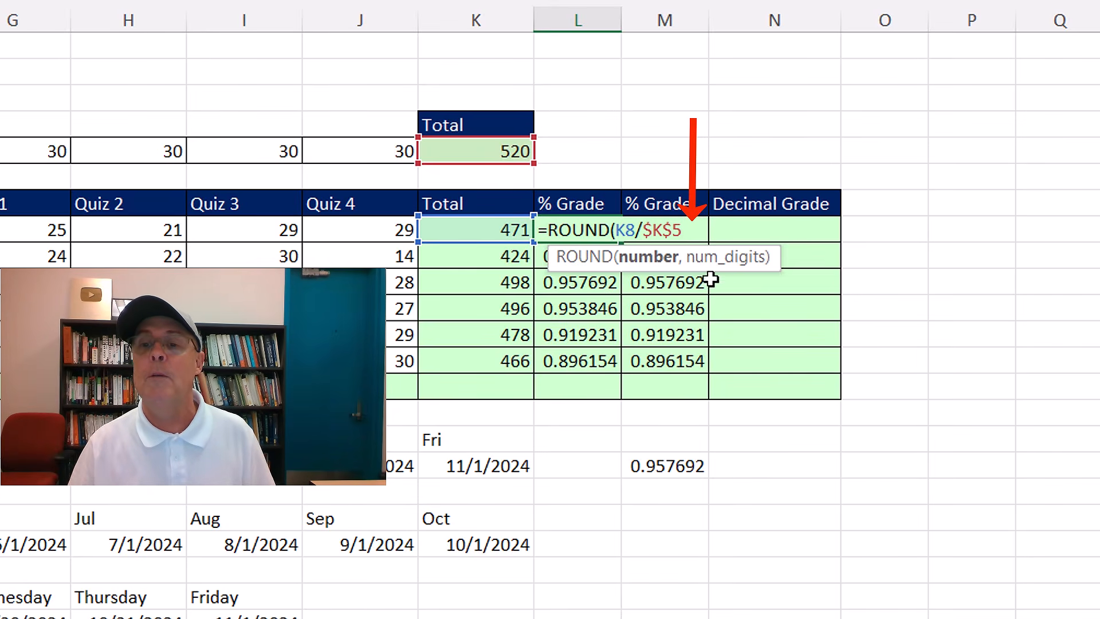
Complete the L8 formula as =ROUND(K8/$K$5,4) and copy it down through L13
type(",")
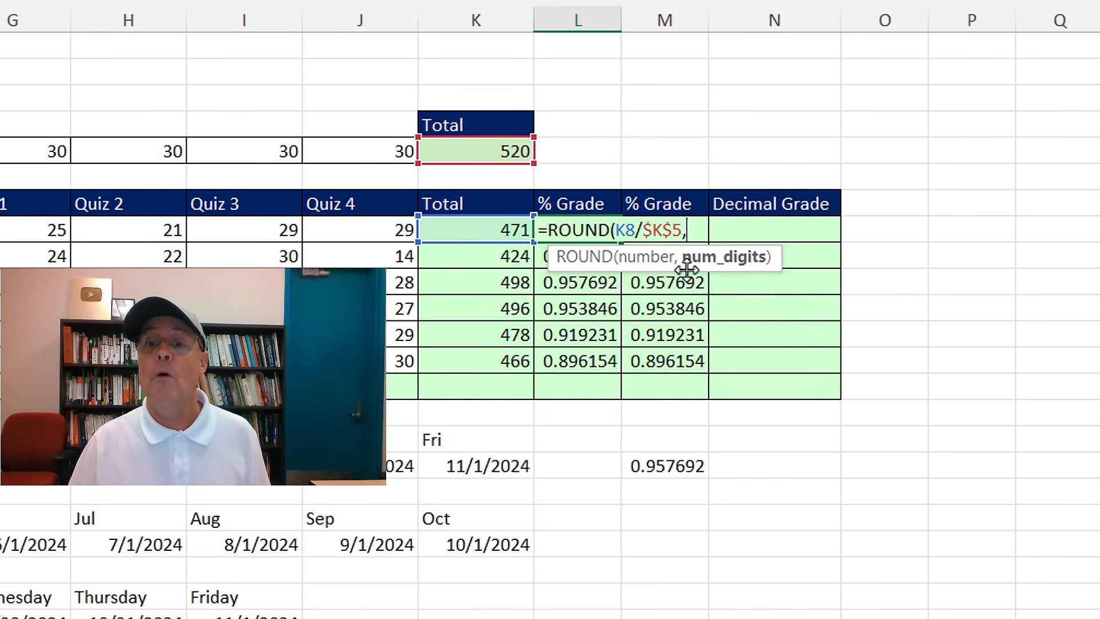
type("4")
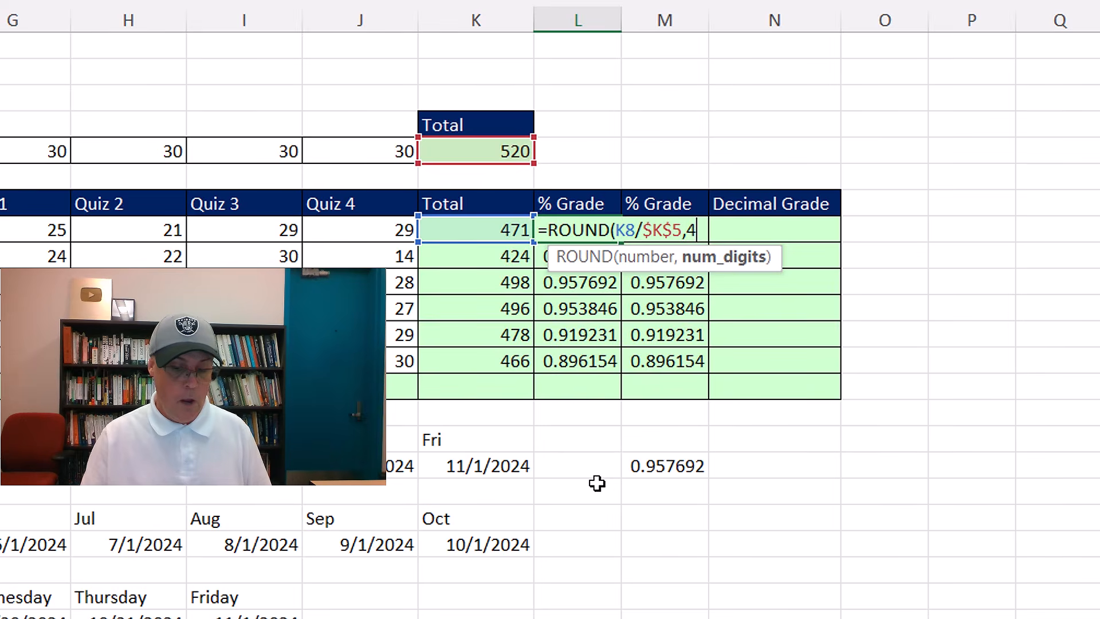
type(")")
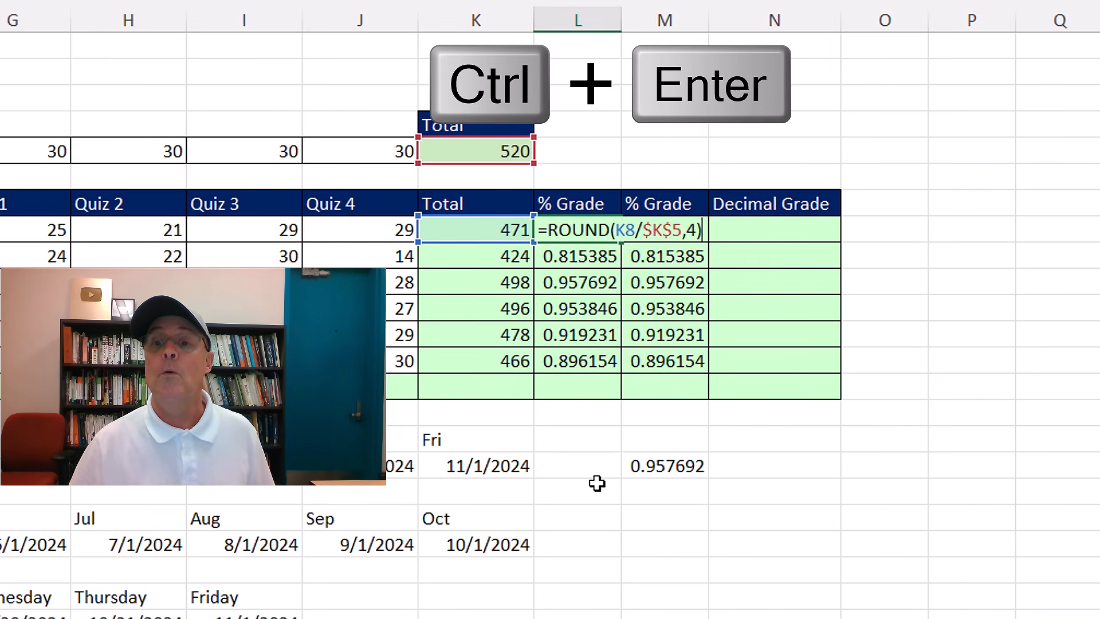
key("ctrl+Return")
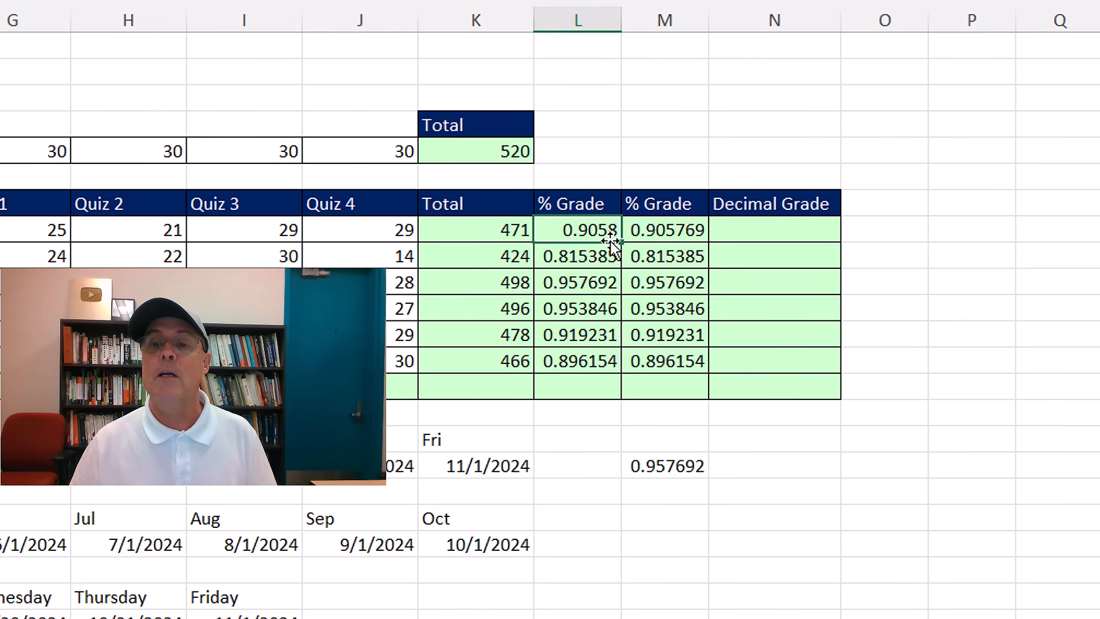
left_click_drag(615, 240, 616, 372)
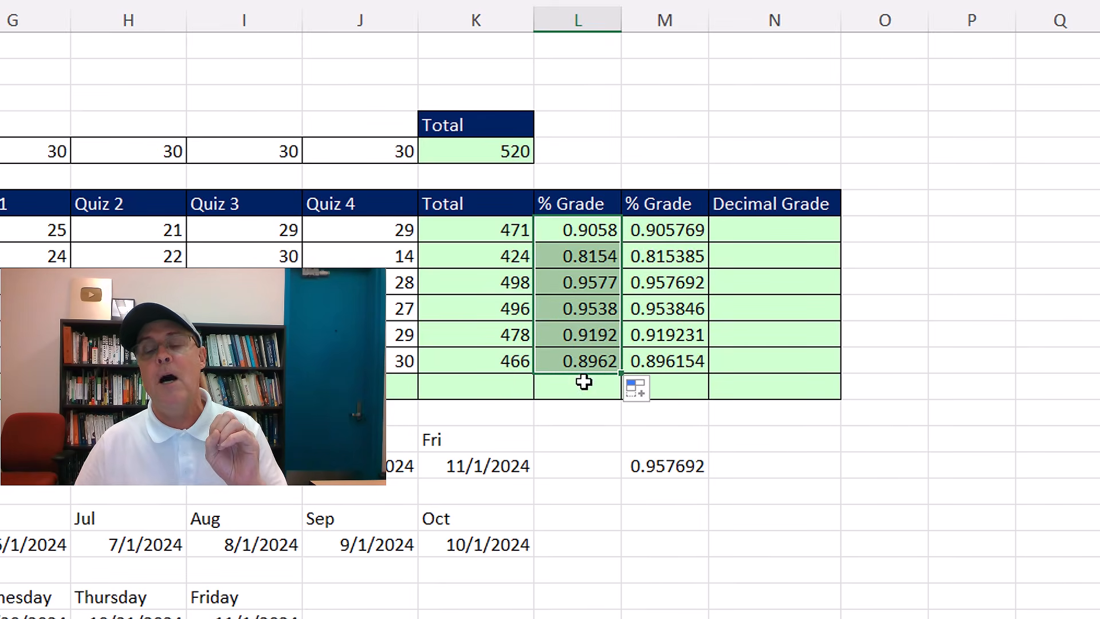
Change the array formula in M8 to =ROUND(K8:K13/K5,4) so the spilled % grades are rounded to four digits
left_click(665, 232)
key("F2")
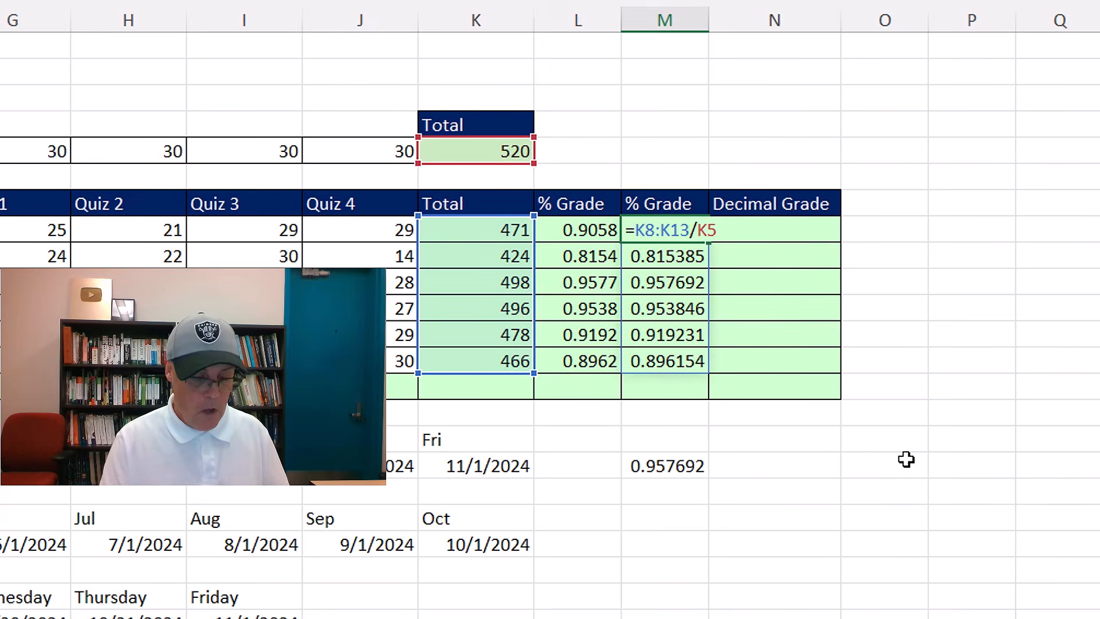
type("rou")
key("Tab")
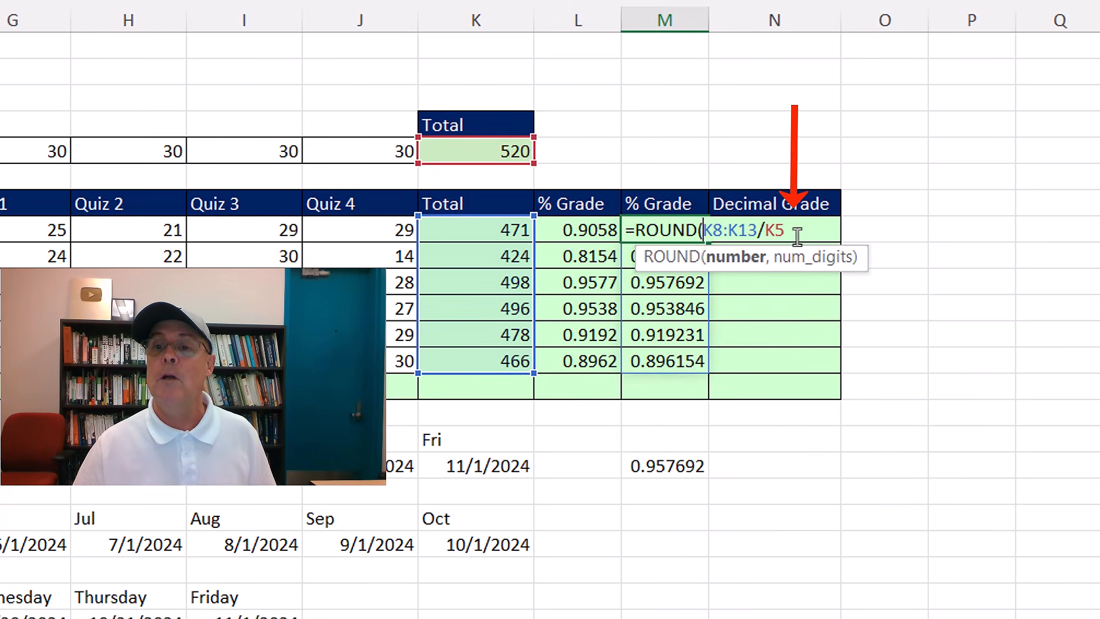
type(",")
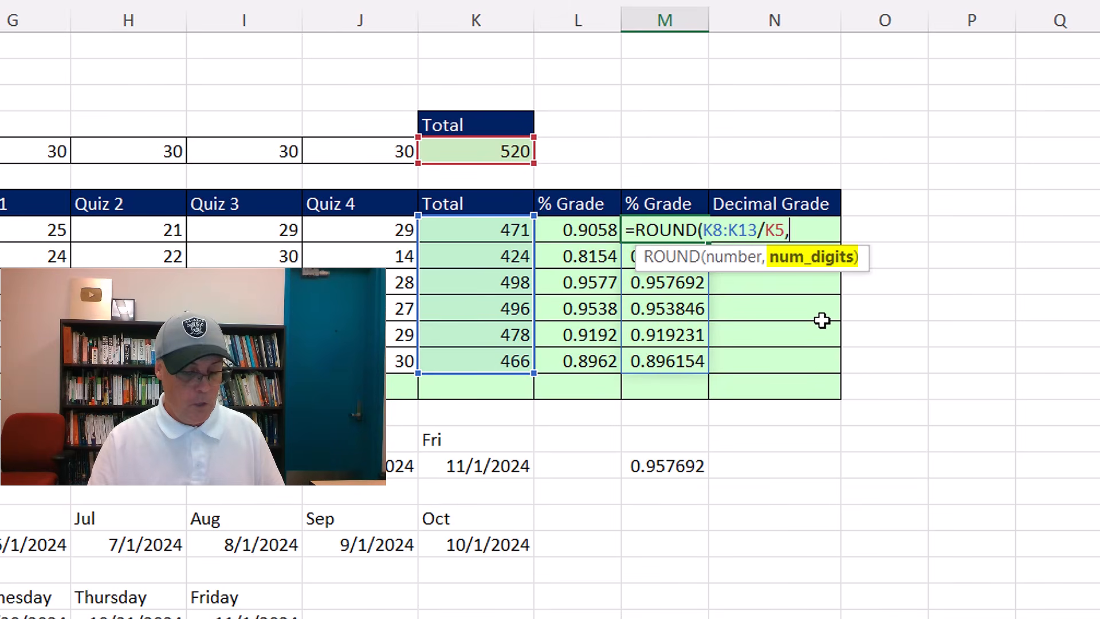
type("4)")
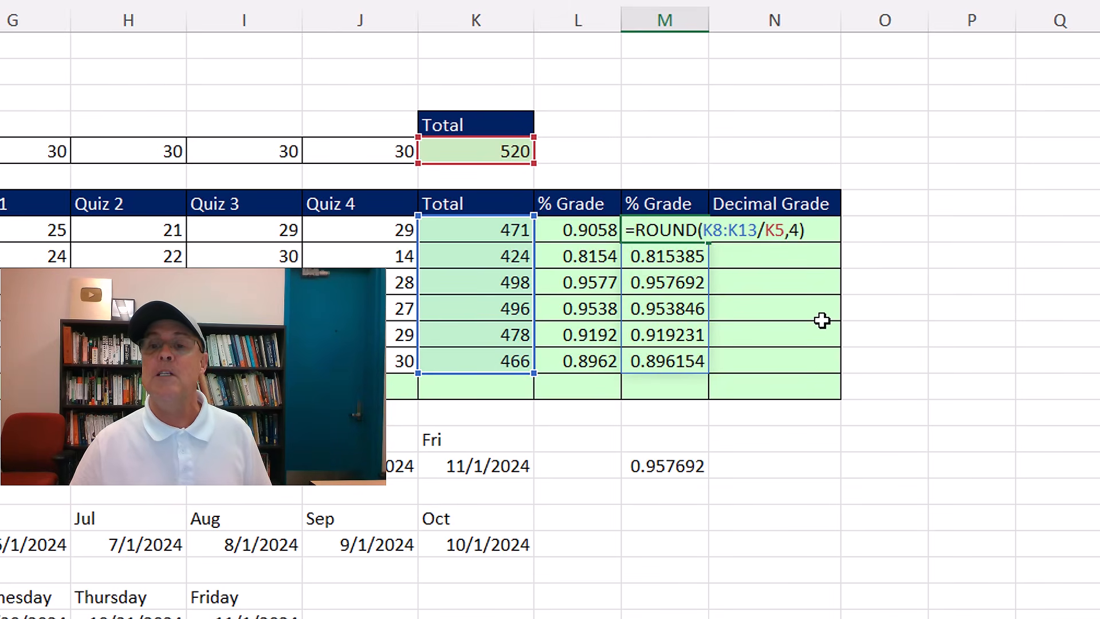
key("ctrl+Return")
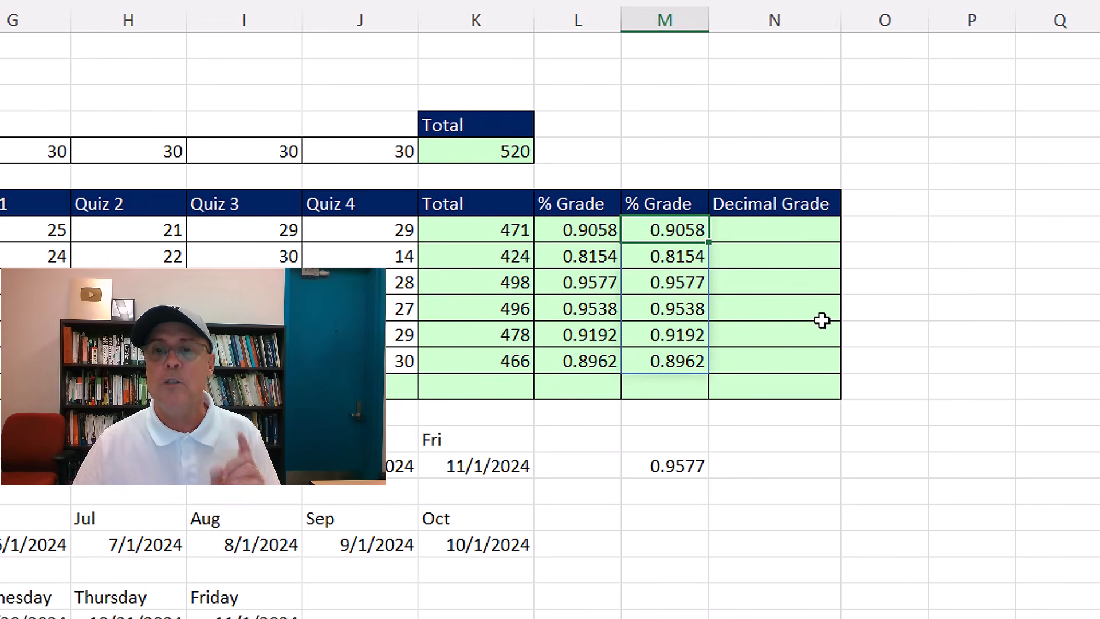
Check the ROUND formula in L8 and copy it down through L13 again
double_click(593, 228)
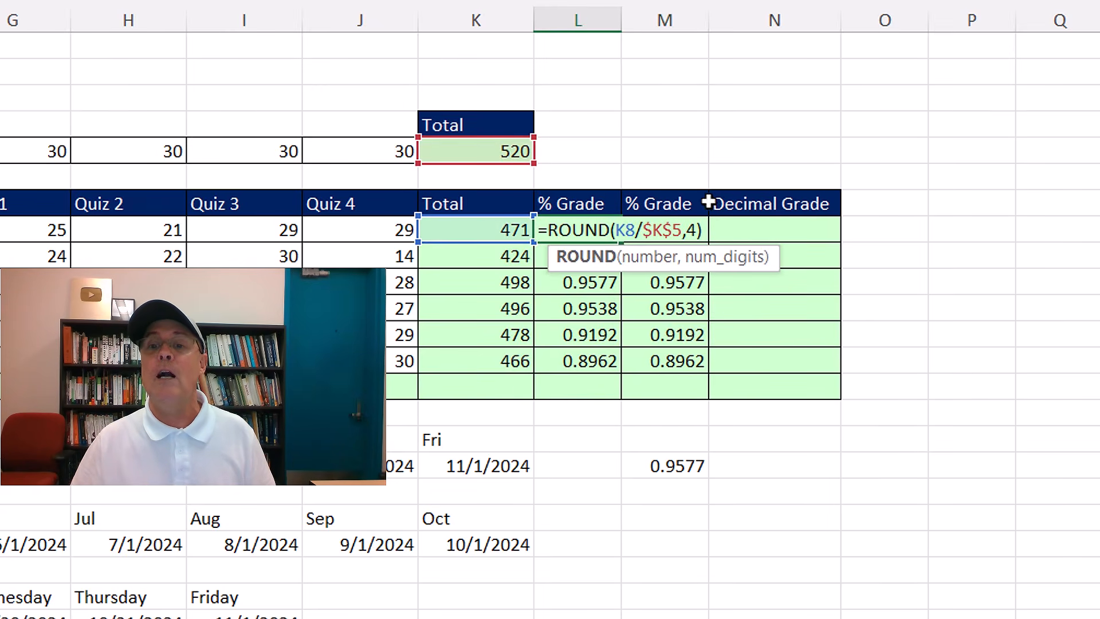
key("Escape")
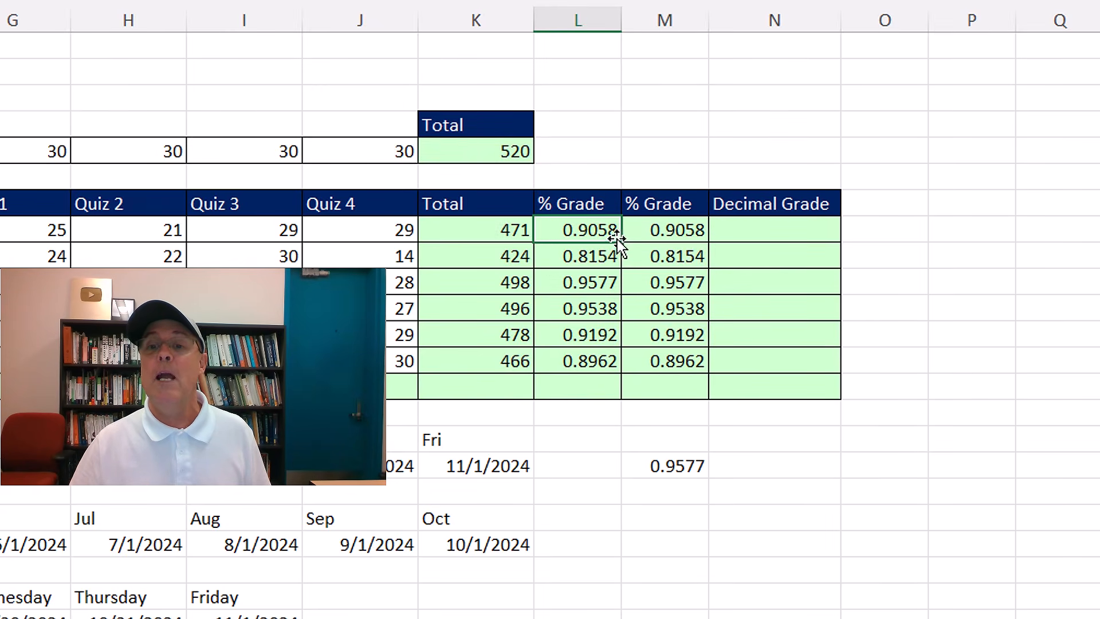
left_click_drag(621, 242, 618, 369)
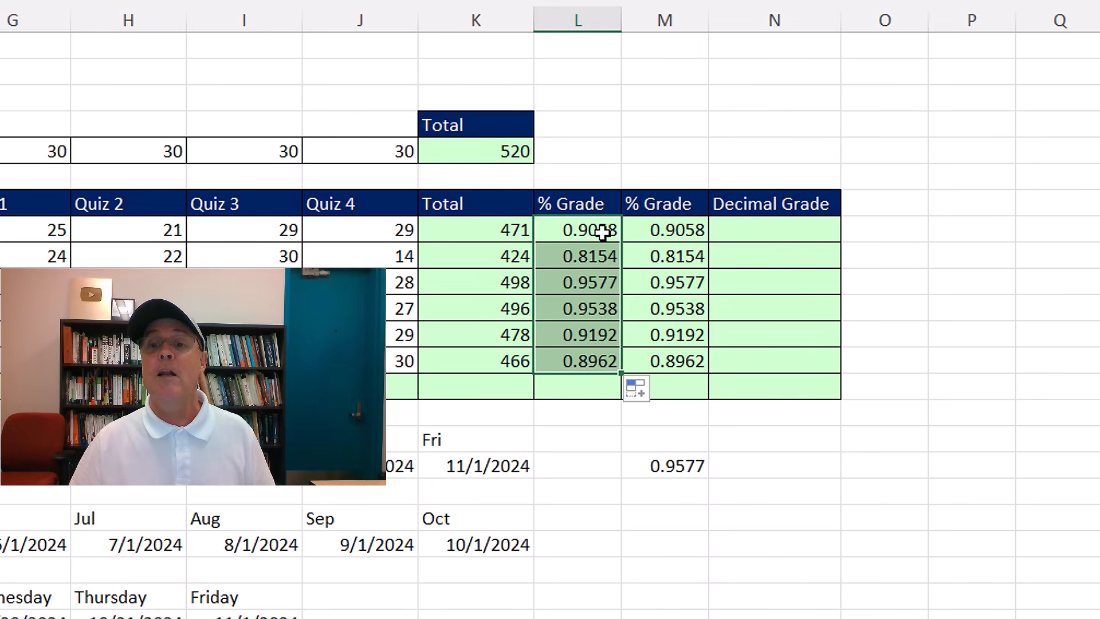
left_click(602, 232)
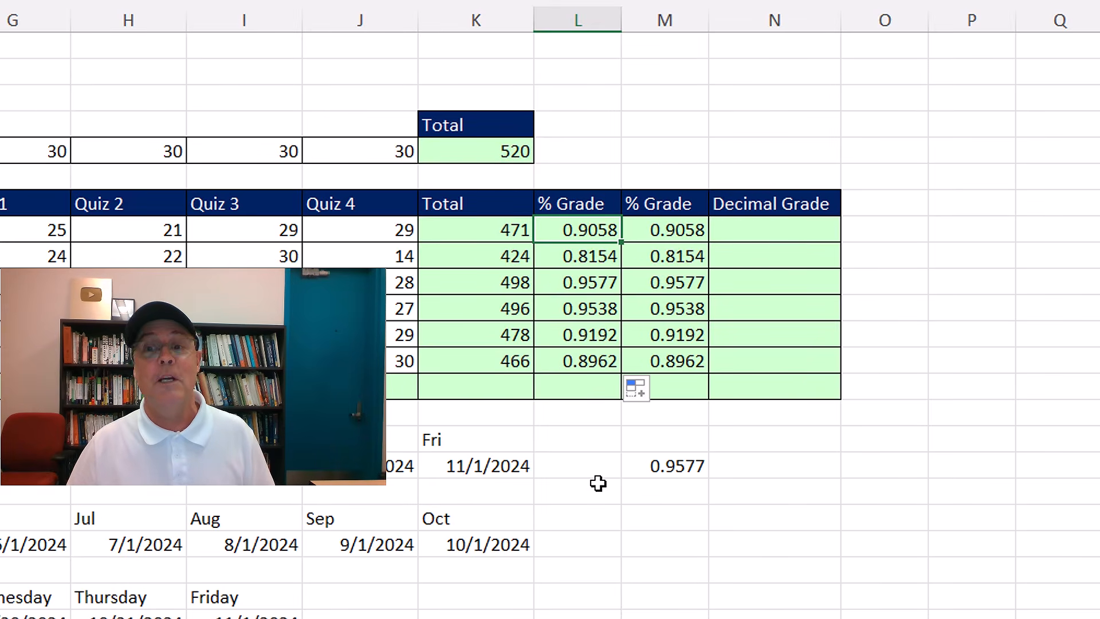
Examine the spilled array formula in M8, including the K8:K13/K5 division inside ROUND
left_click(677, 229)
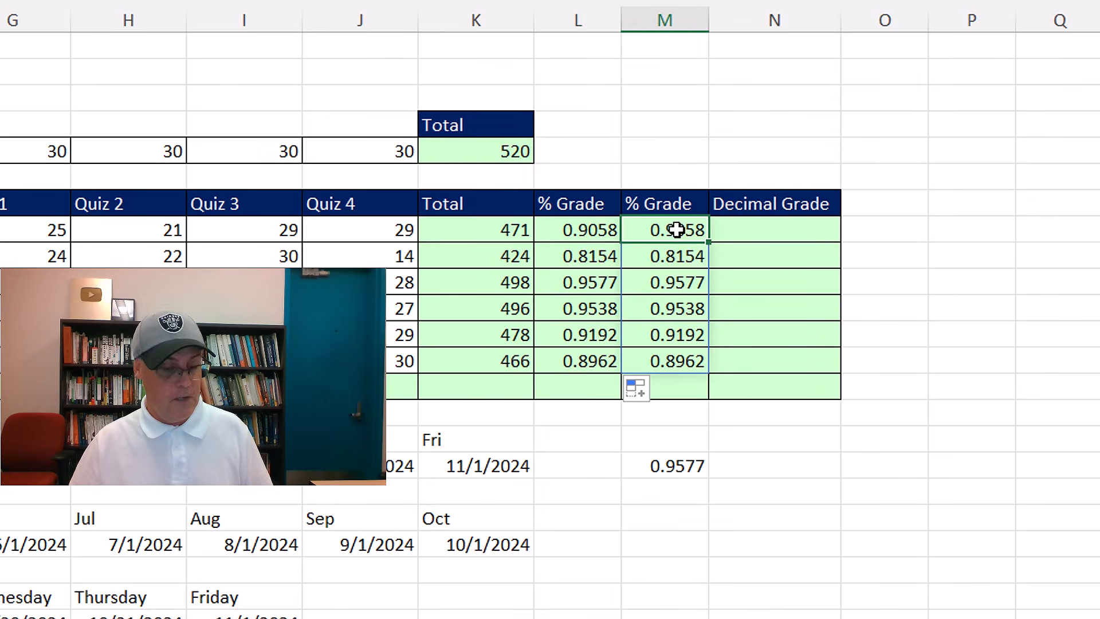
double_click(676, 230)
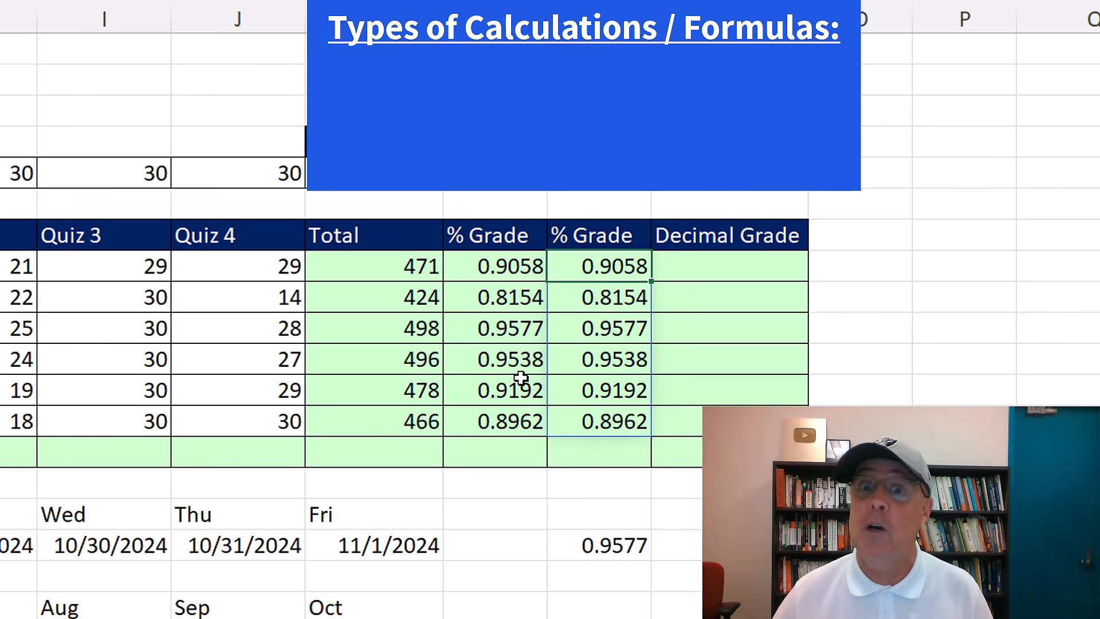
key("F2")
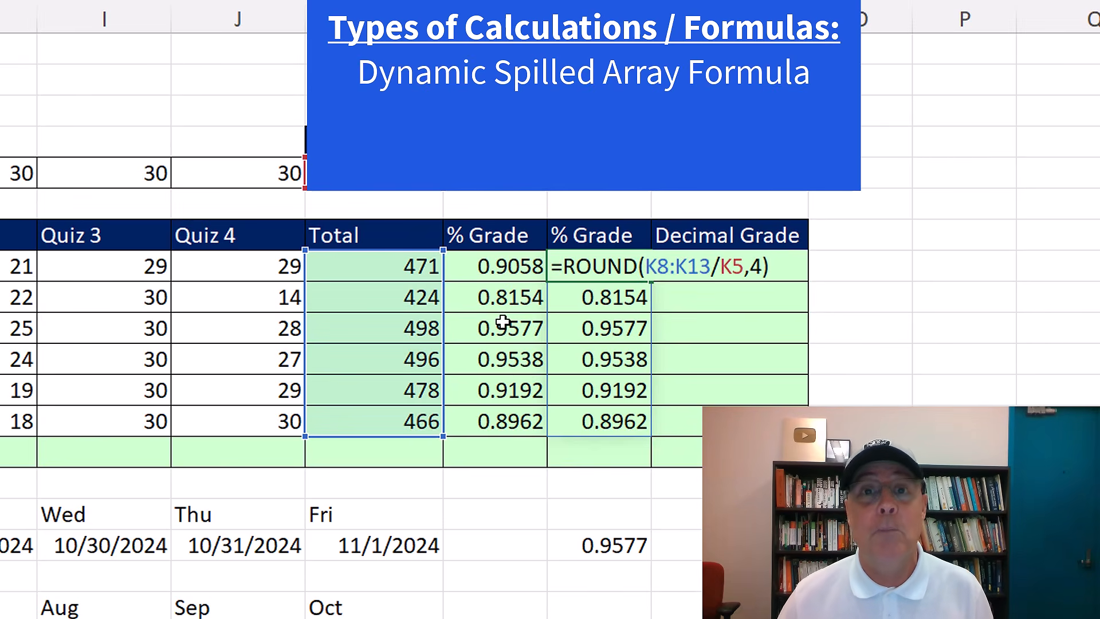
left_click(716, 268)
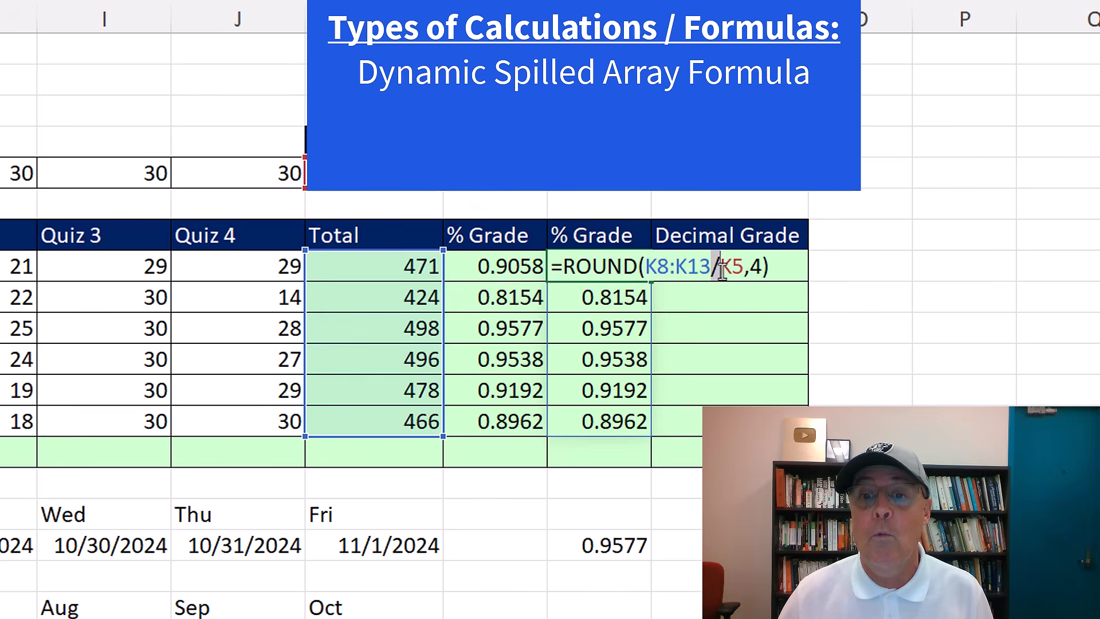
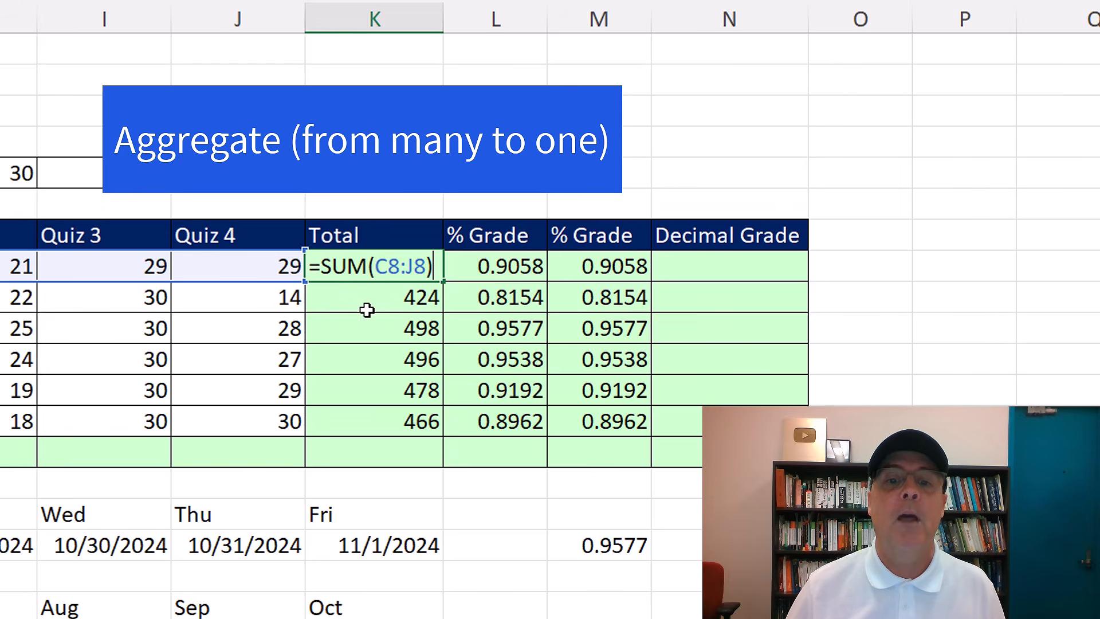
Compare the SUM formula in K8, the single-output ROUND formula in L8 and the spilled array formula in M8
key("ctrl+Return")
double_click(471, 263)
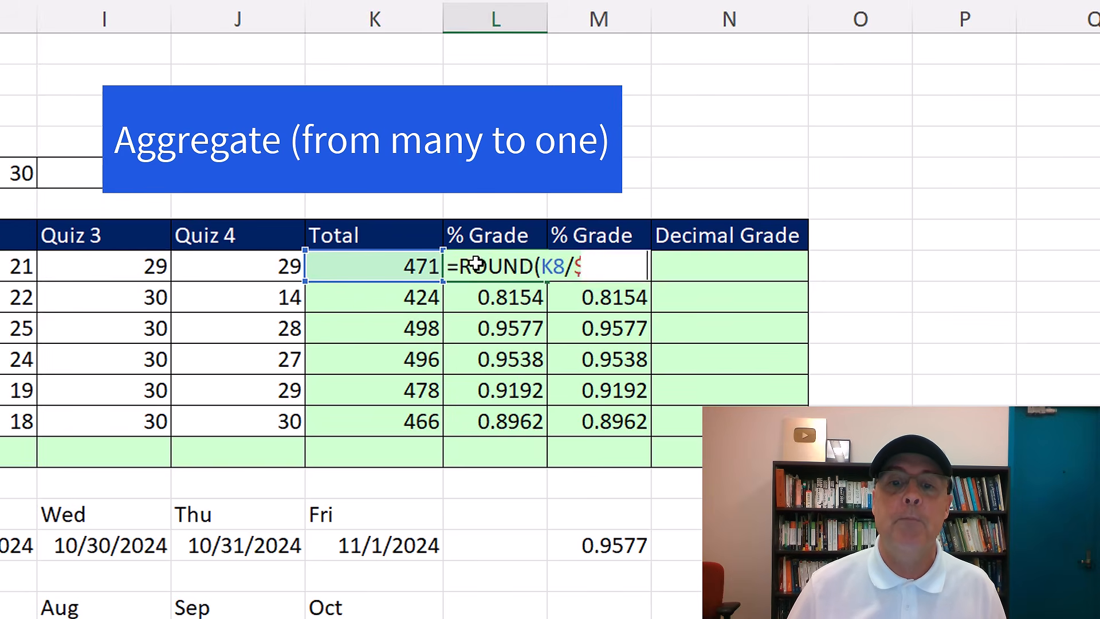
key("Escape")
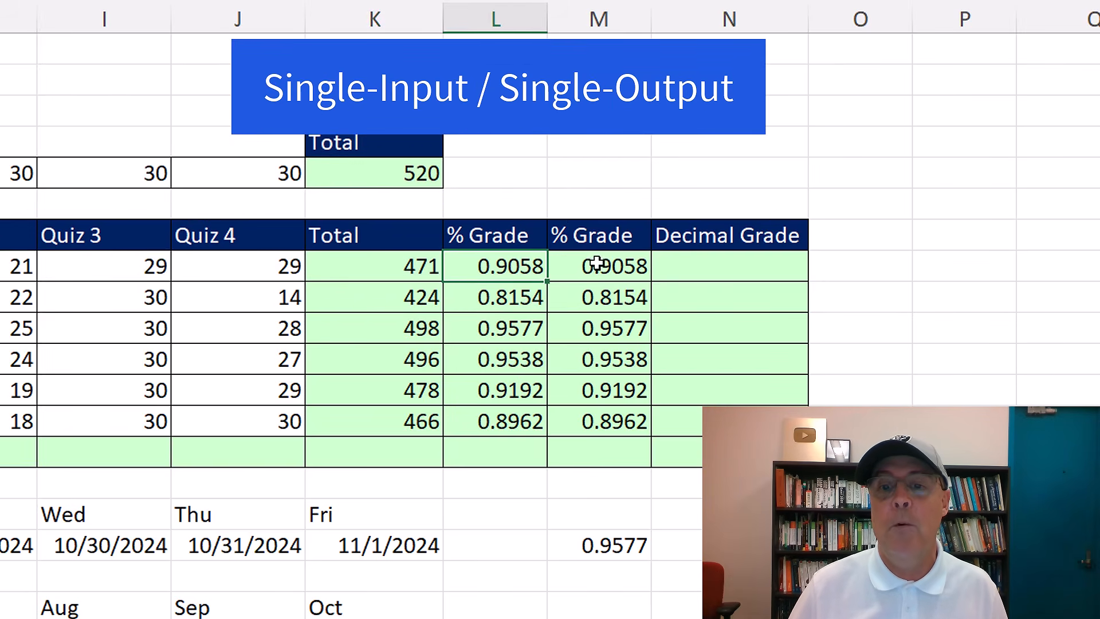
double_click(592, 265)
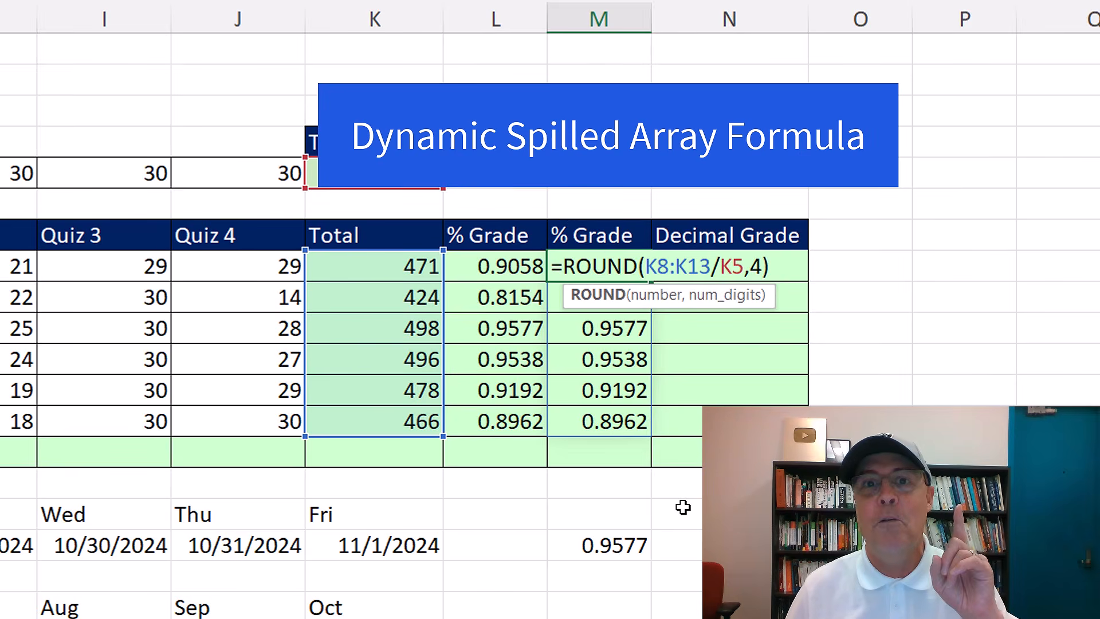
key("Tab")
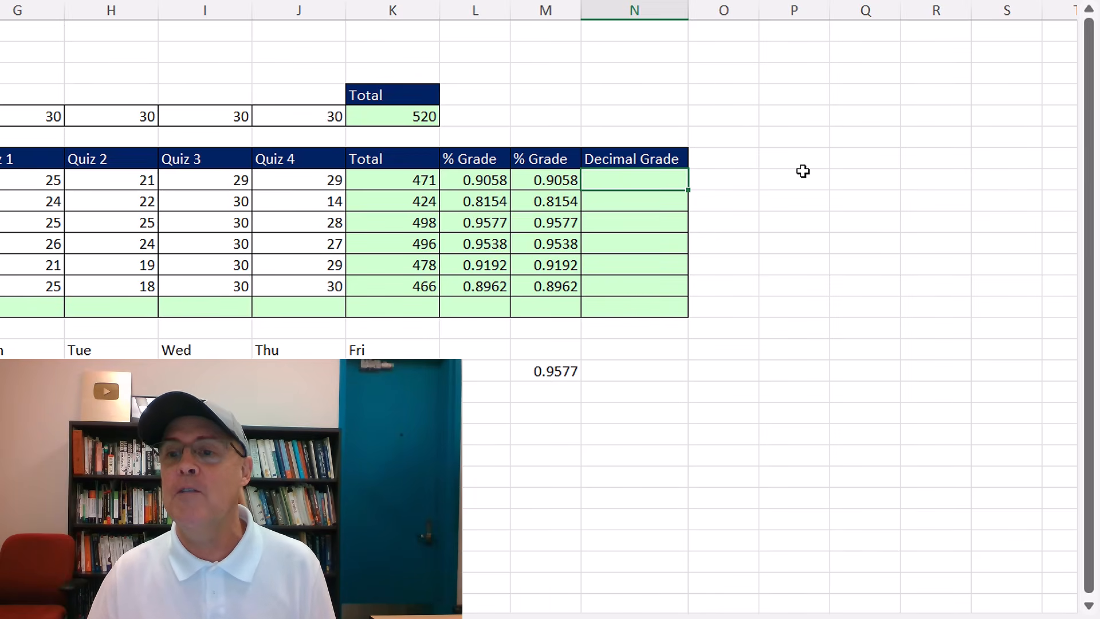
Copy the % Grade and Decimal Grade headers from M7:N7 to P7:Q7, keeping the source column widths
left_click_drag(527, 165, 617, 161)
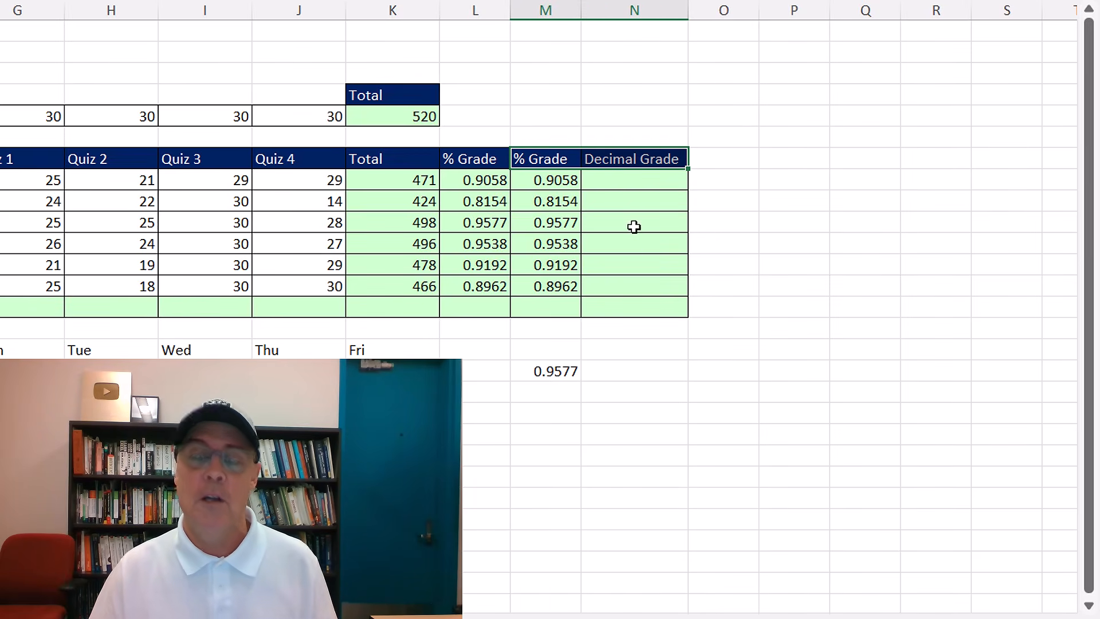
key("ctrl+c")
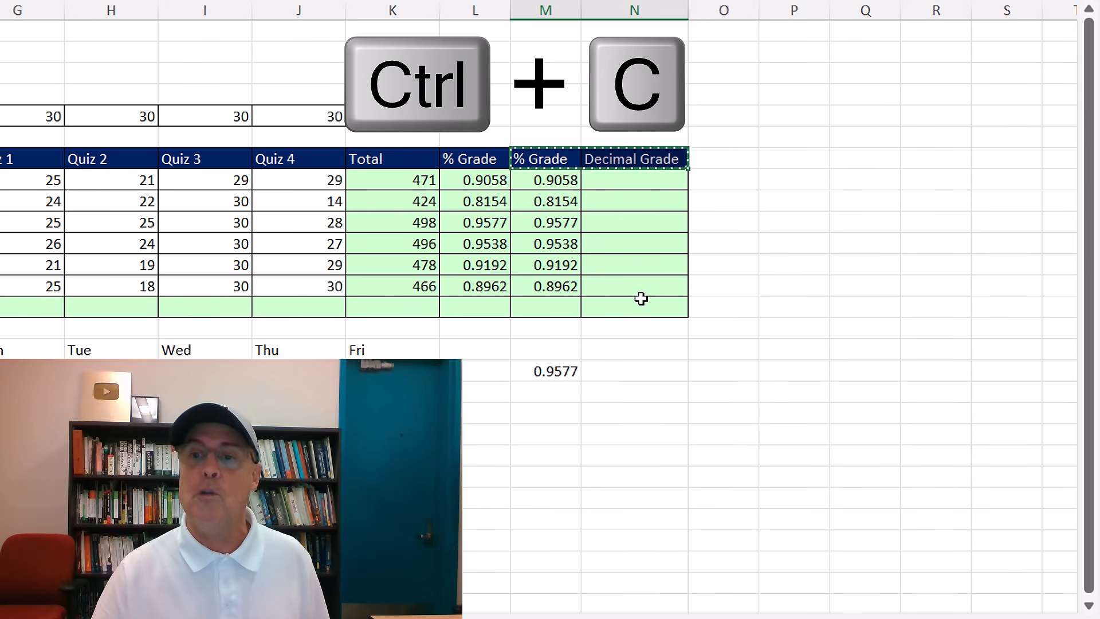
left_click(789, 157)
key("ctrl+v")
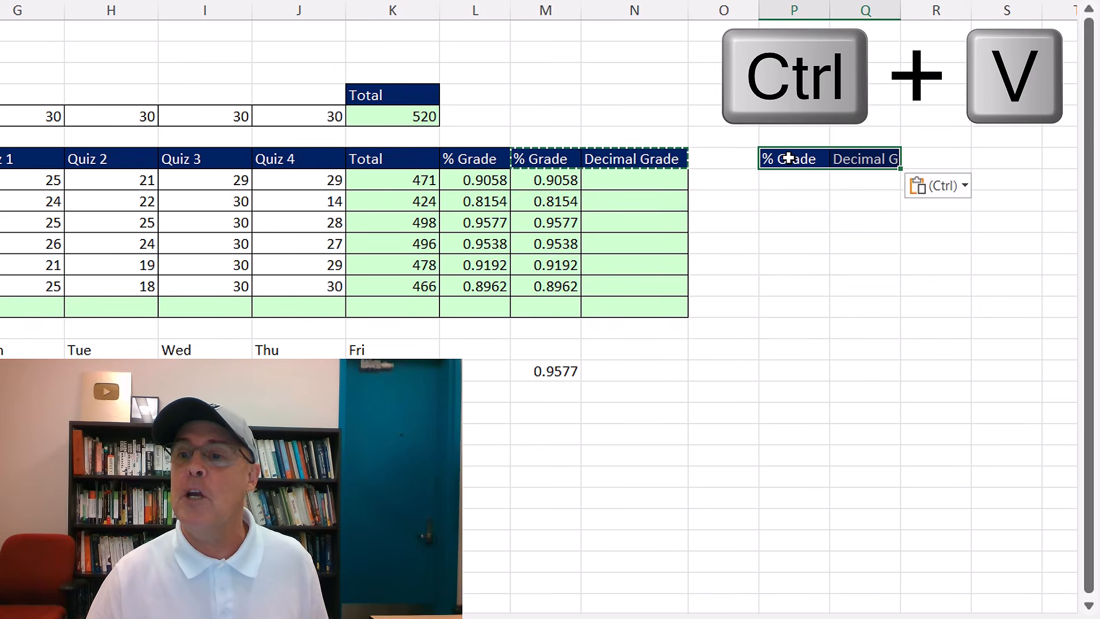
left_click(964, 187)
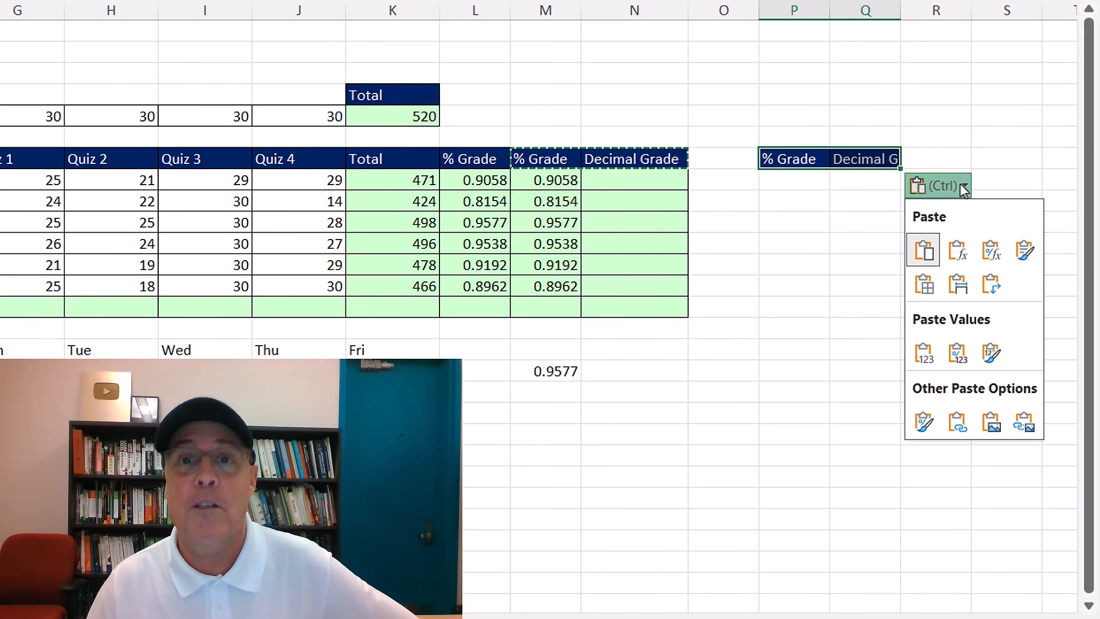
left_click(960, 286)
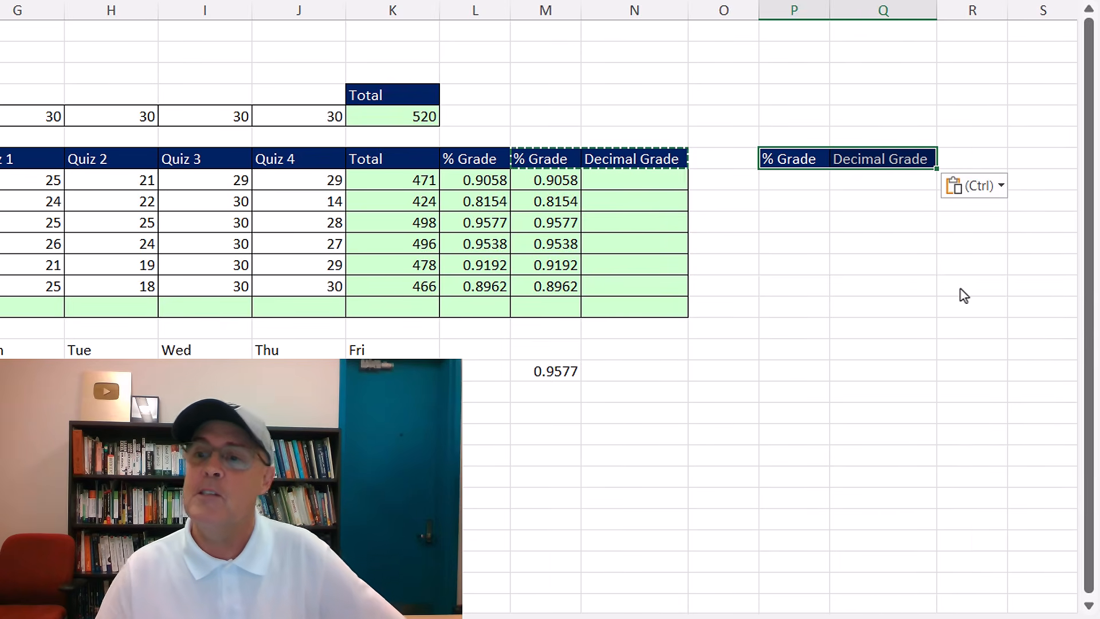
left_click_drag(794, 181, 777, 460)
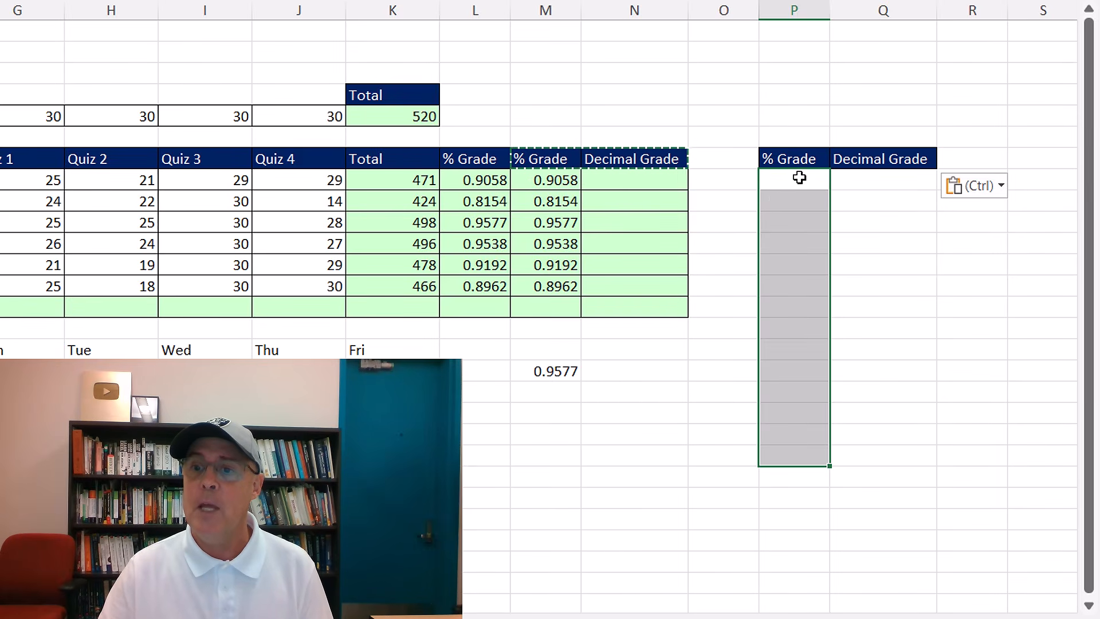
left_click_drag(799, 179, 794, 548)
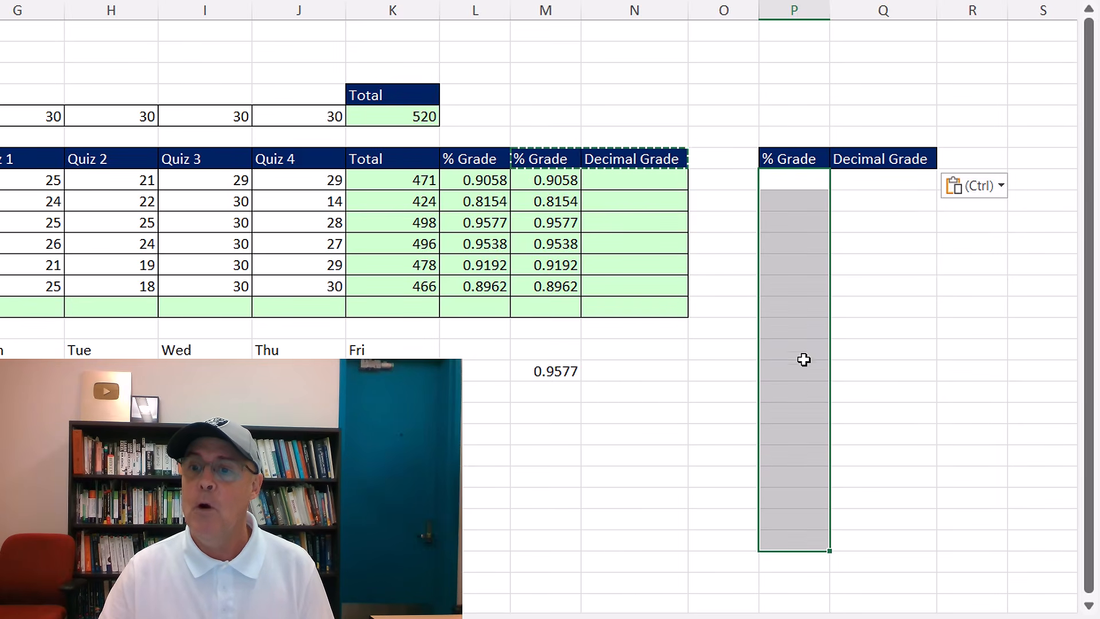
left_click(804, 335)
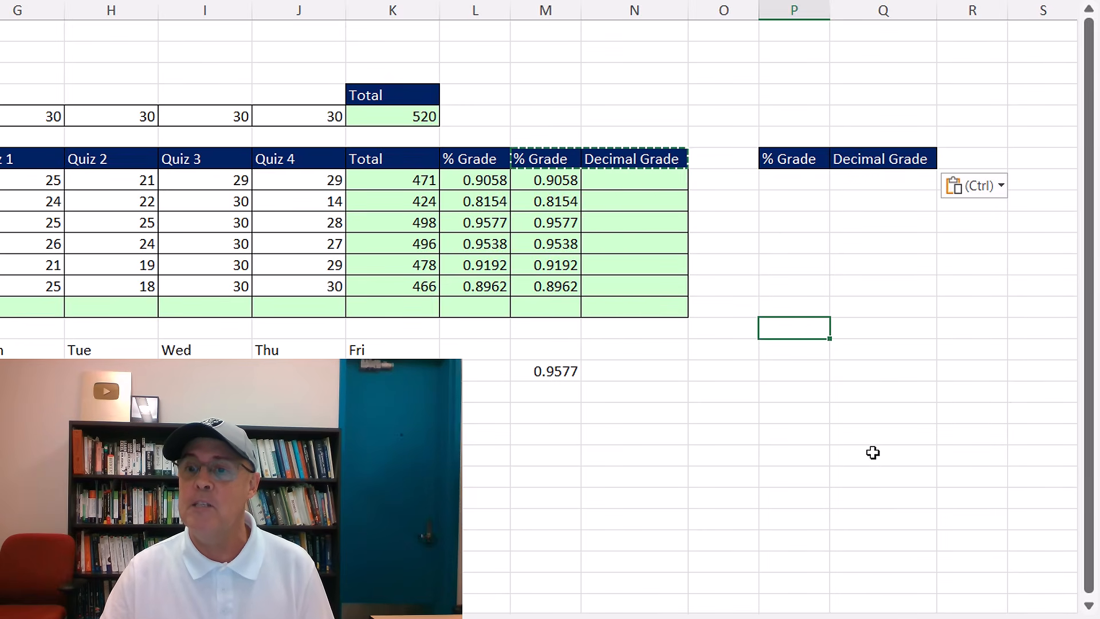
left_click(880, 333)
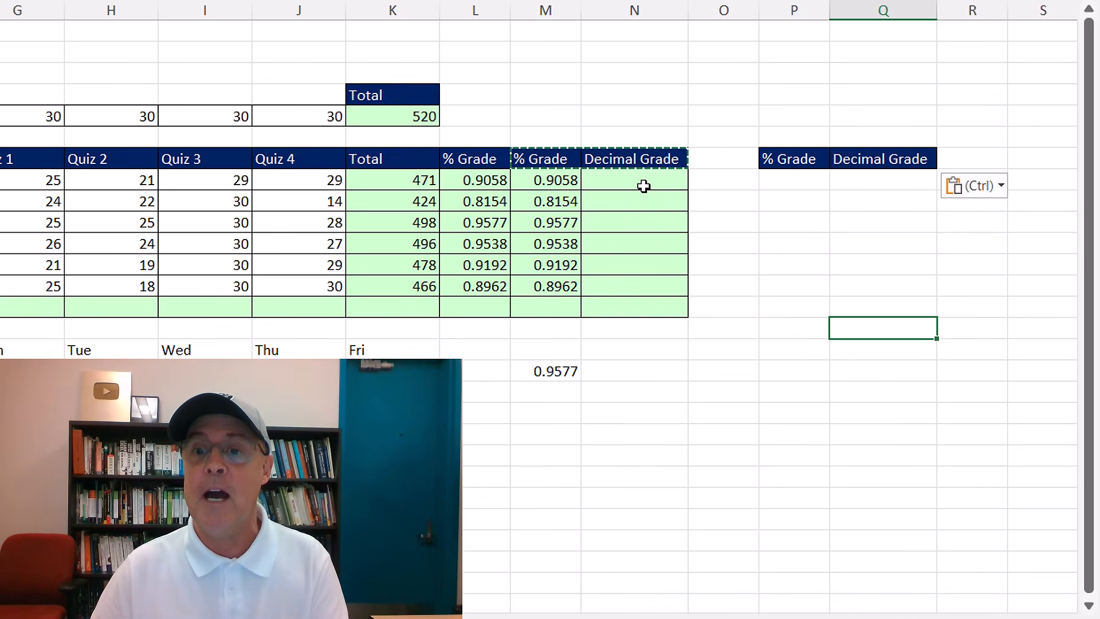
Start the lookup table by entering 0 and 0 in P8:Q8 and .61 and .7 in P9:Q9
left_click(789, 179)
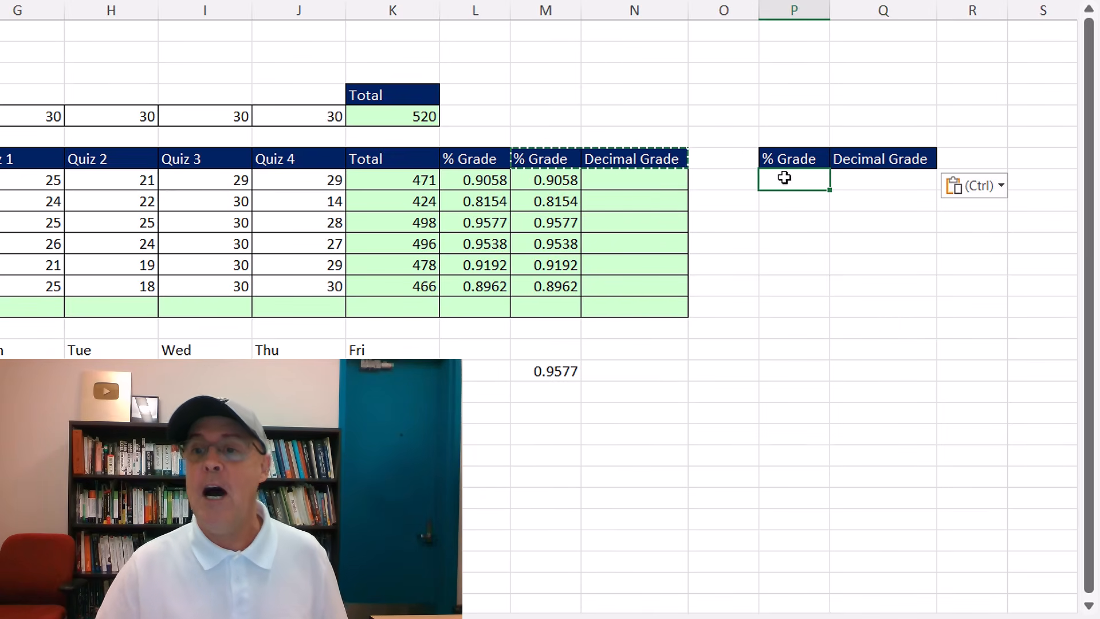
key("Escape")
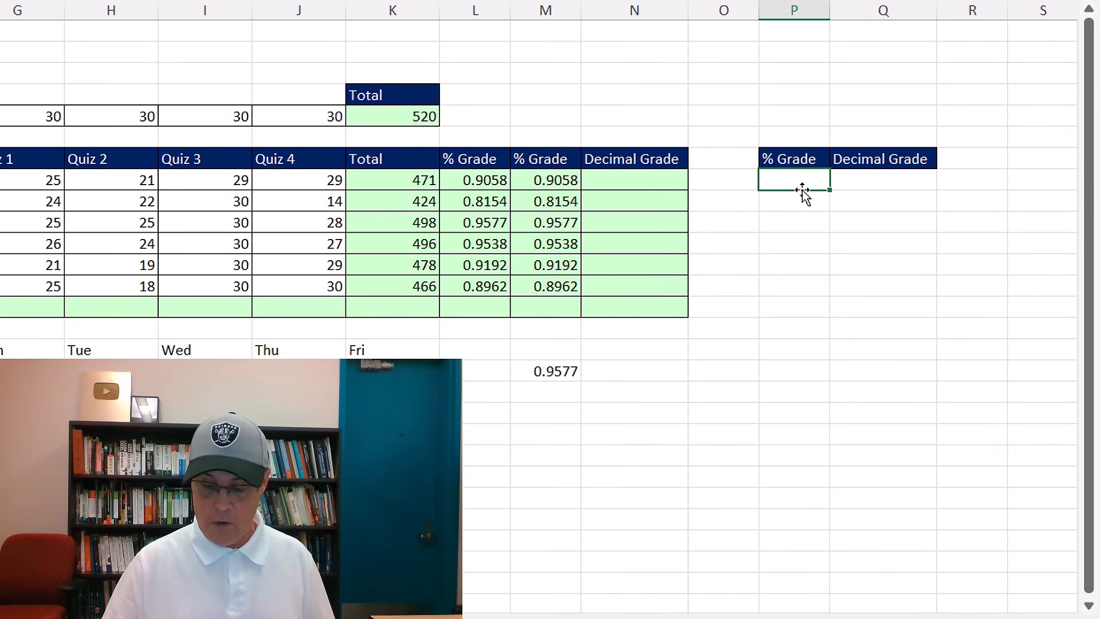
key("Tab")
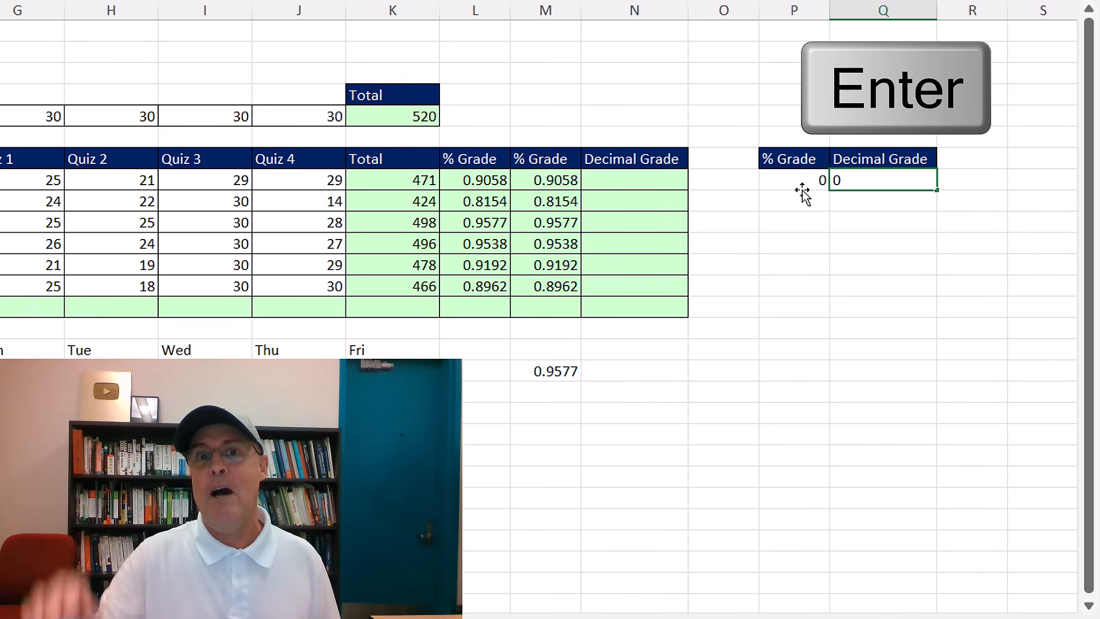
key("Return")
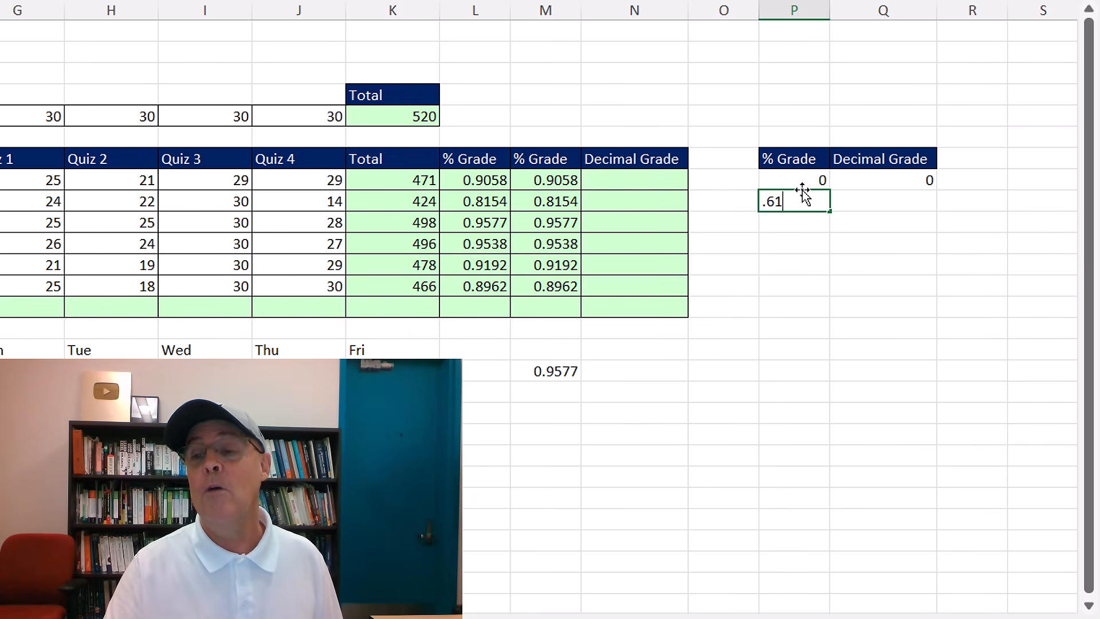
key("Tab")
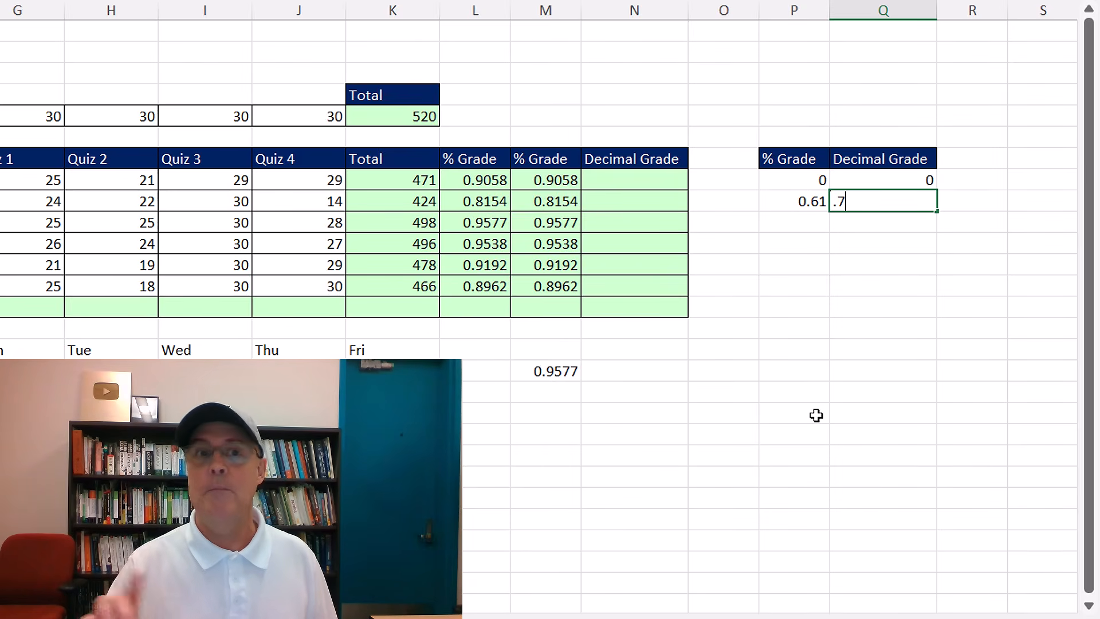
key("Return")
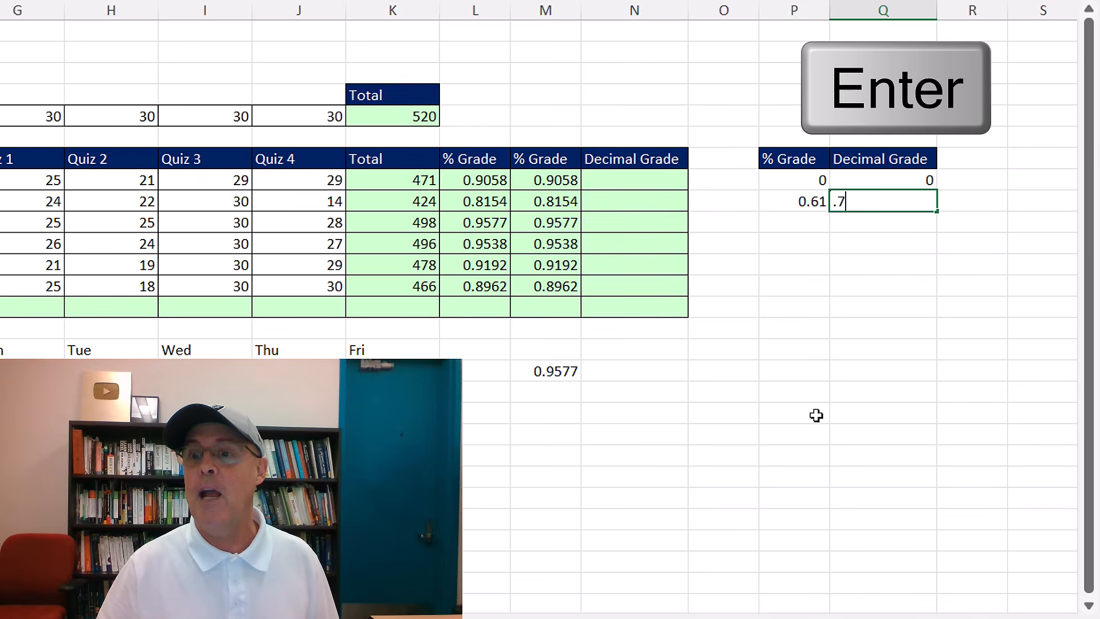
Enter .62 and .8 in P10:Q10 and extend both series from P9:Q10 down to 0.94 and 4
type(".6")
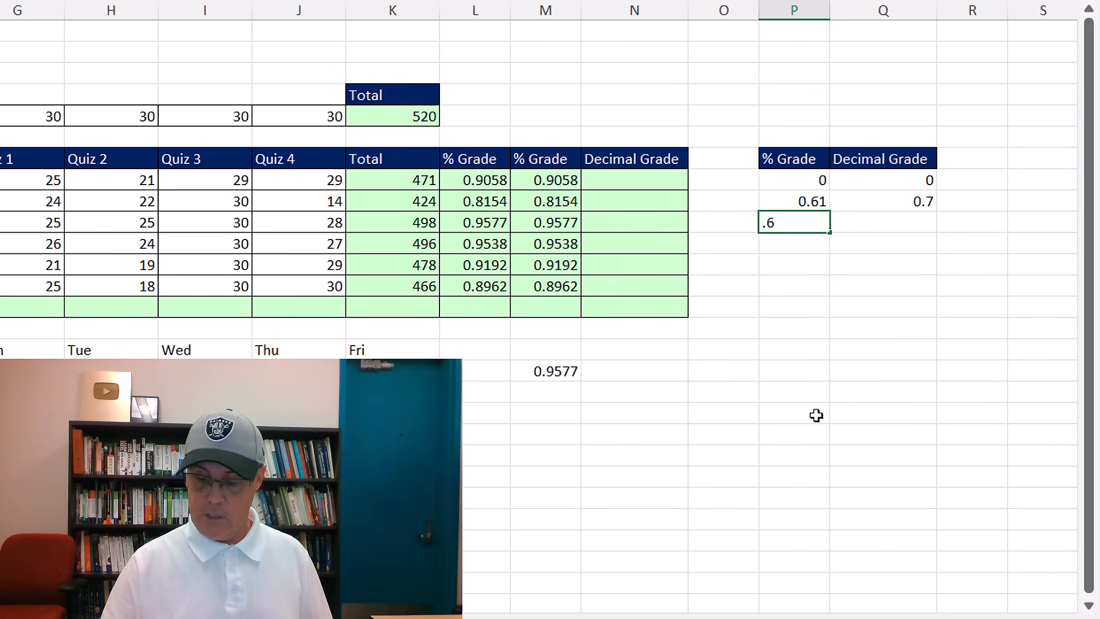
type("2")
key("Tab")
type(".8")
key("Return")
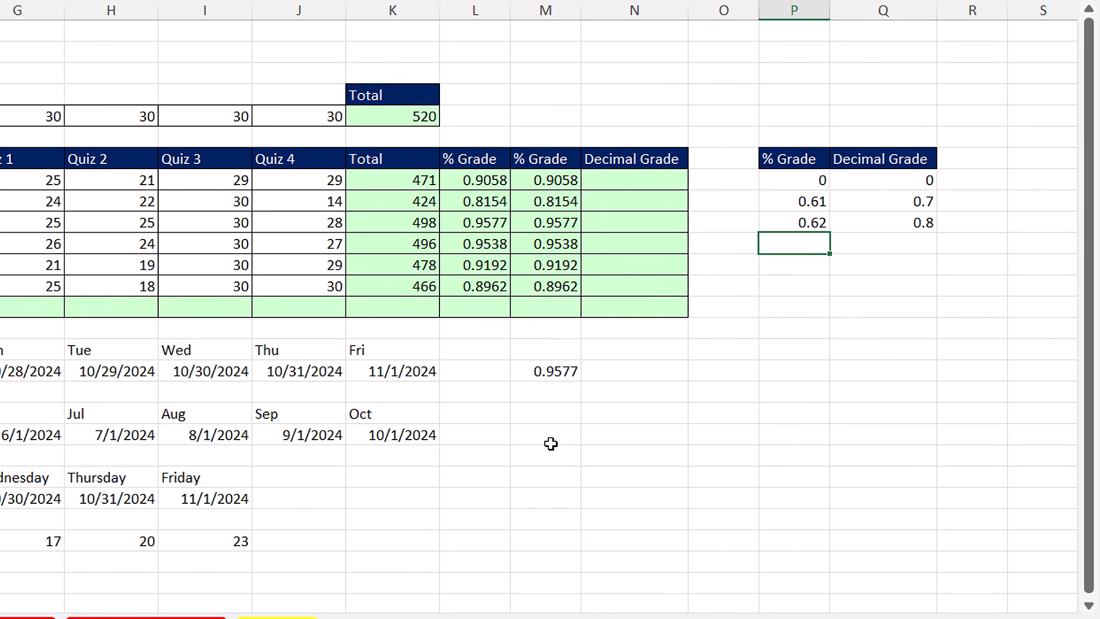
left_click_drag(795, 203, 910, 220)
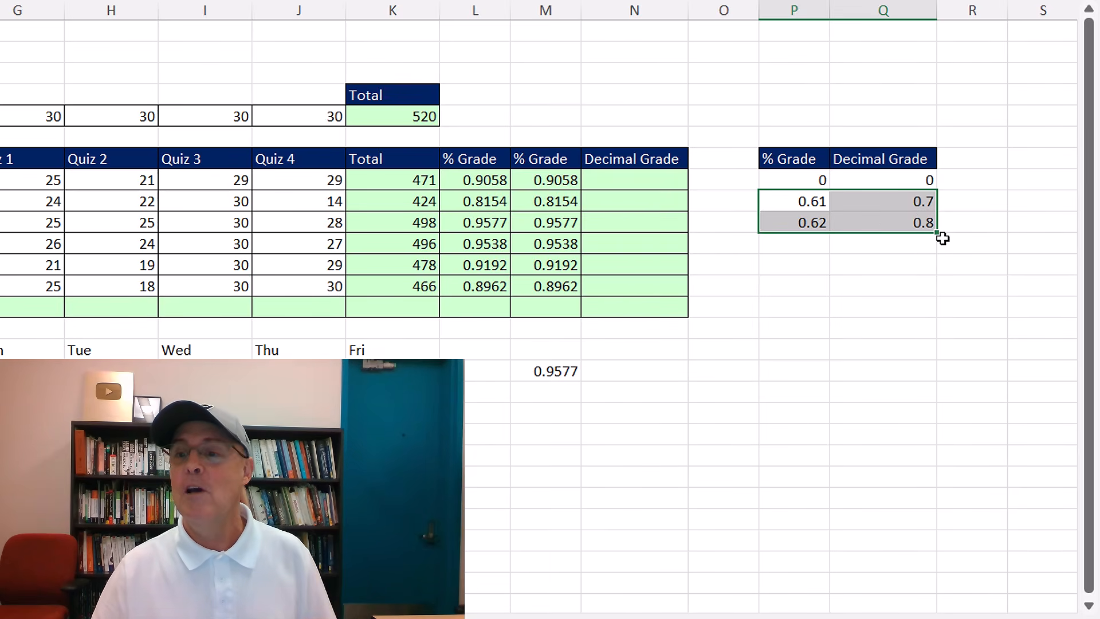
left_click_drag(939, 233, 945, 582)
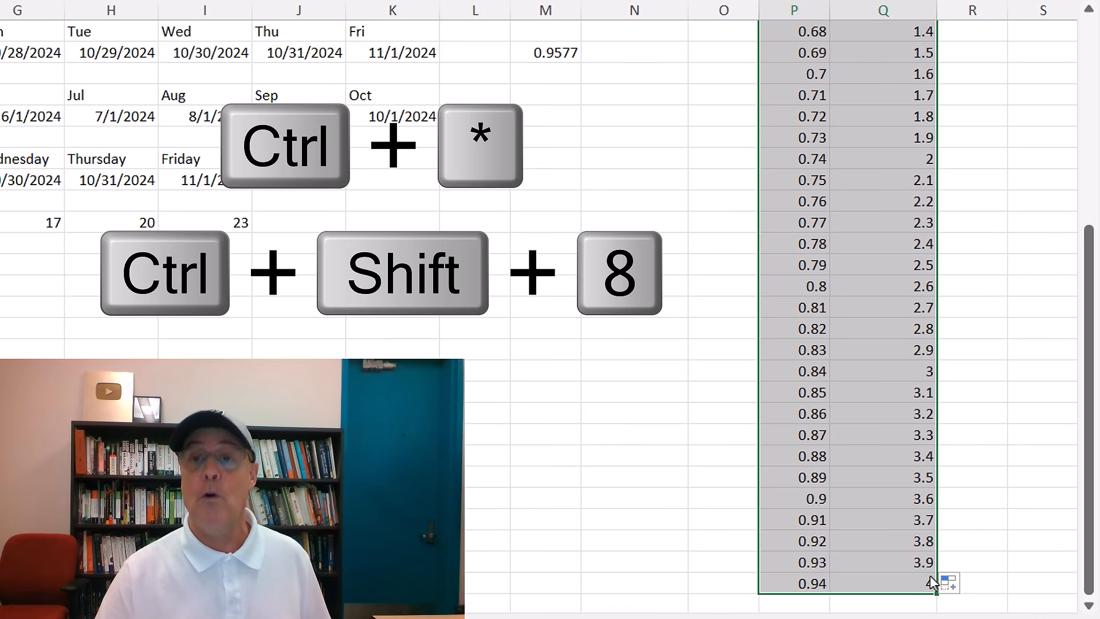
Apply all borders to the whole lookup table starting at P7
key("ctrl+shift+8")
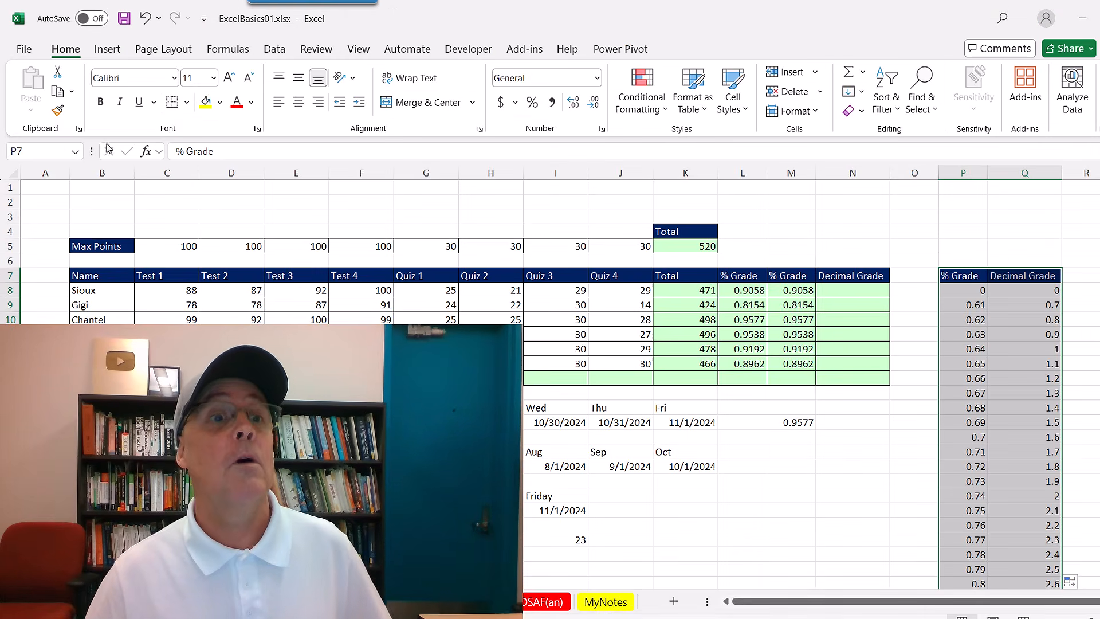
left_click(187, 102)
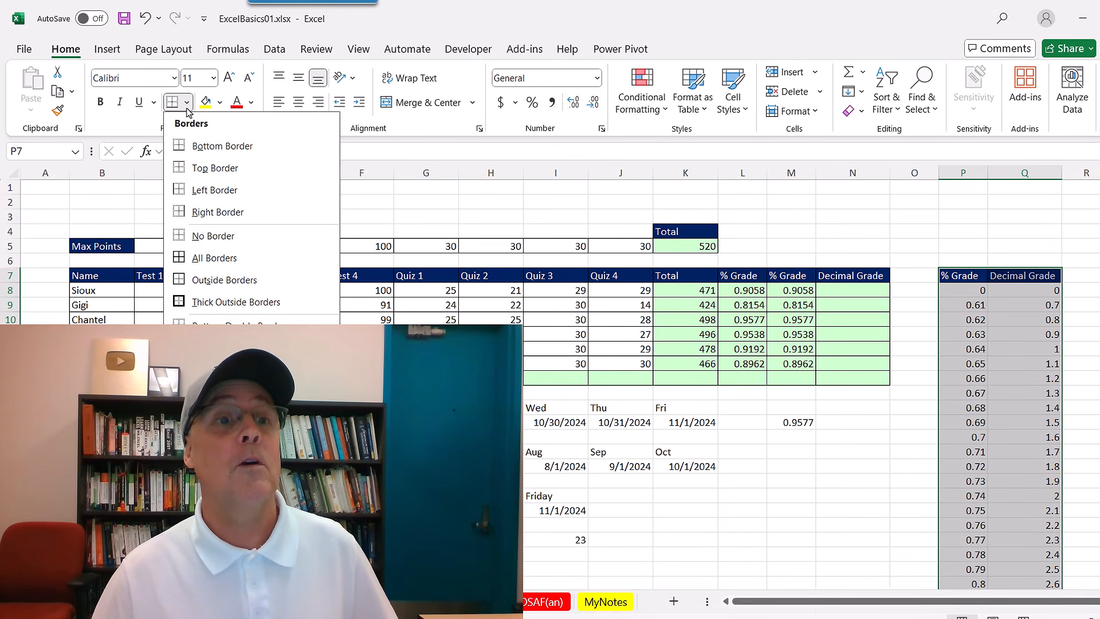
left_click(181, 258)
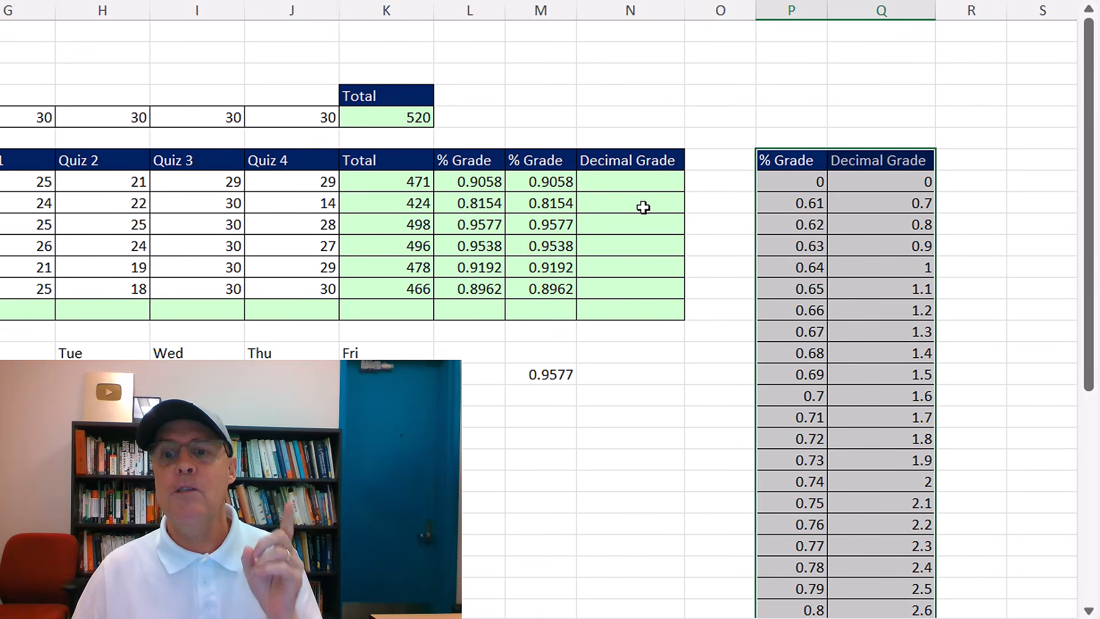
Locate the lookup table's % Grade row that matches the second student's percentage, for the Decimal Grade in N9
left_click(619, 207)
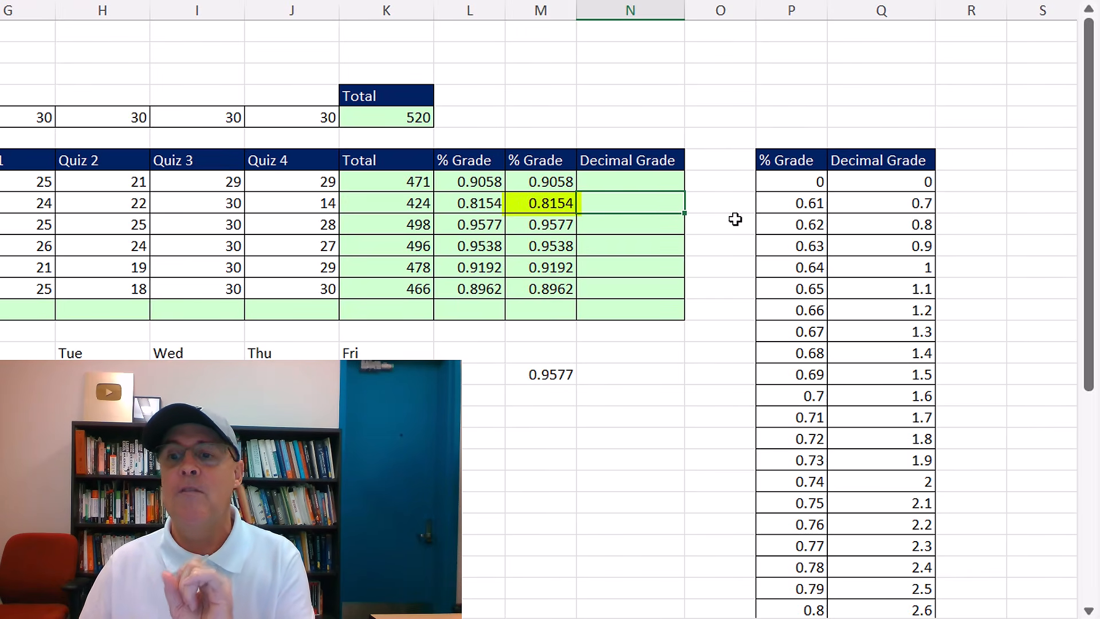
scroll(787, 396, "down", 1)
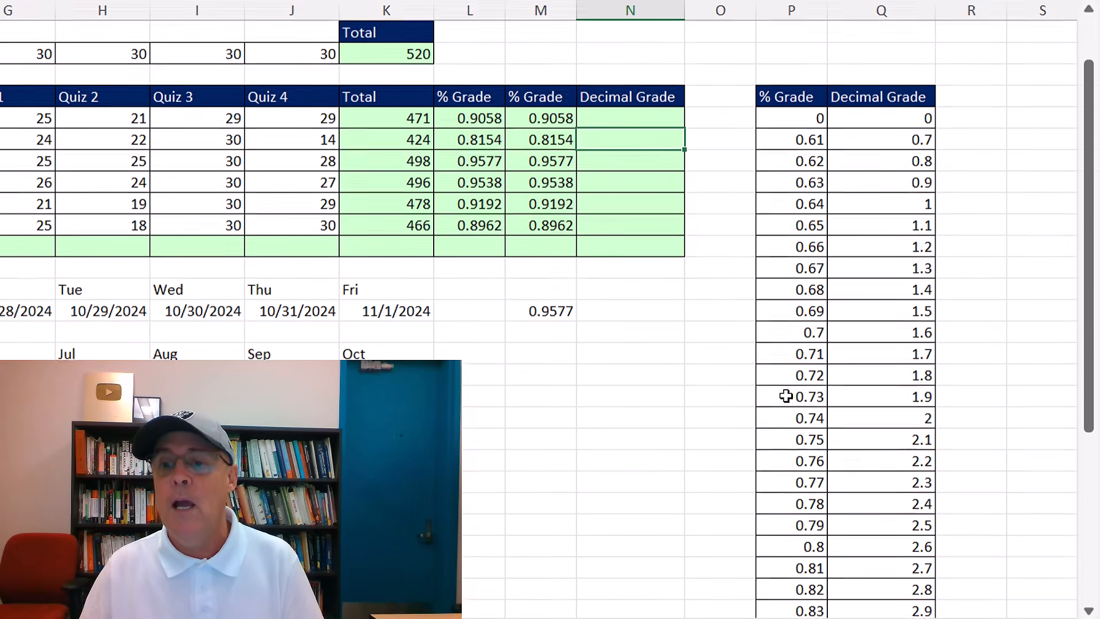
scroll(786, 396, "down", 4)
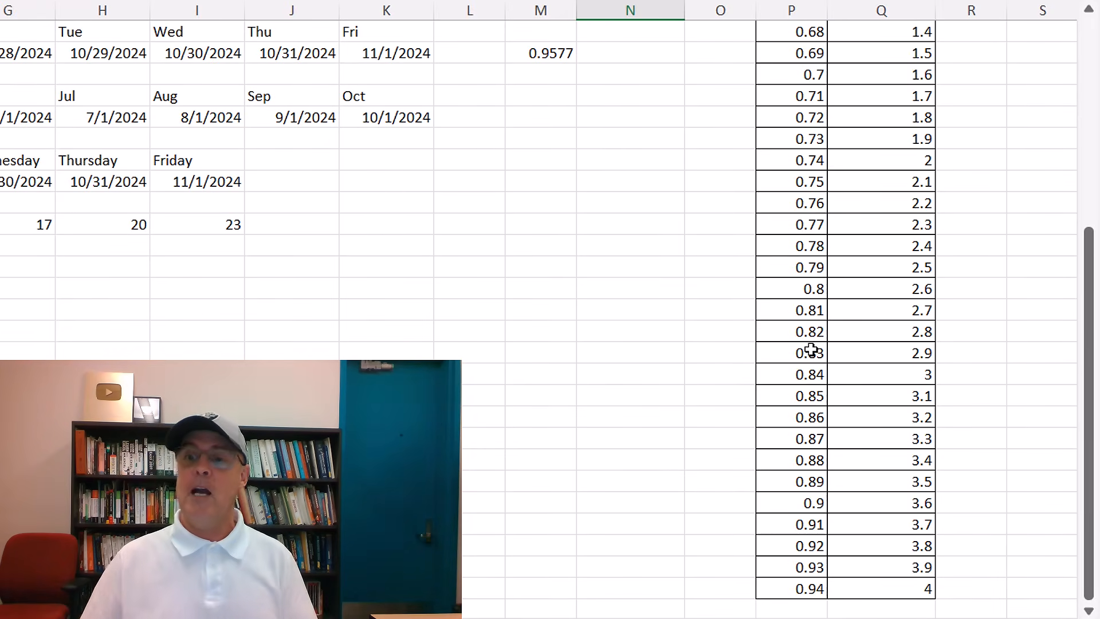
left_click(806, 314)
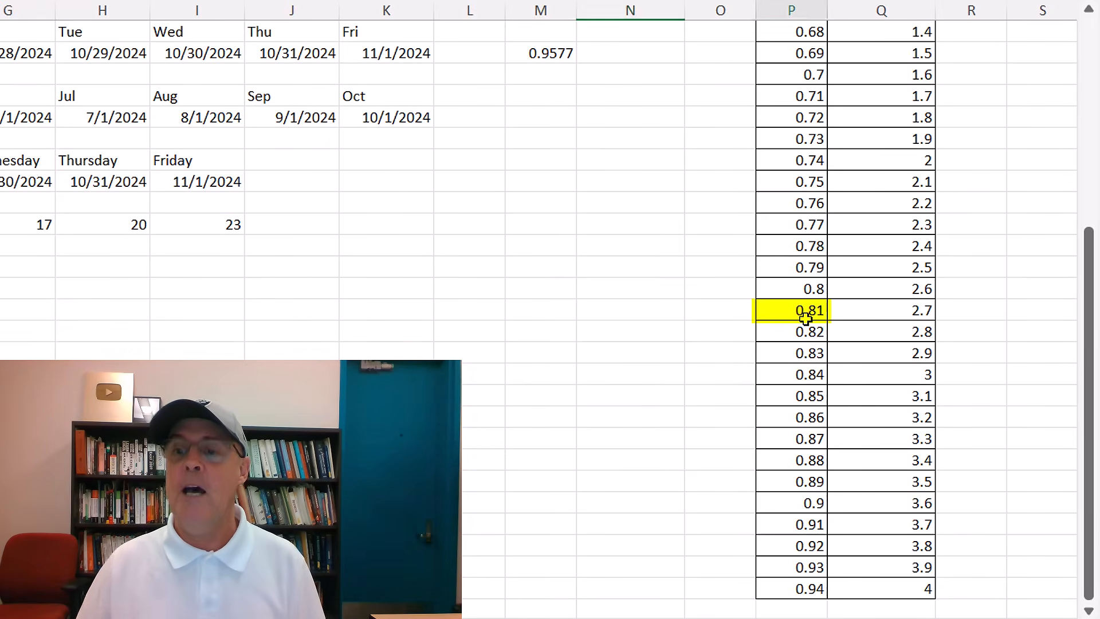
Check which Decimal Grades in the lookup table match the second and fourth students' % Grades
left_click(929, 310)
scroll(925, 343, "up", 5)
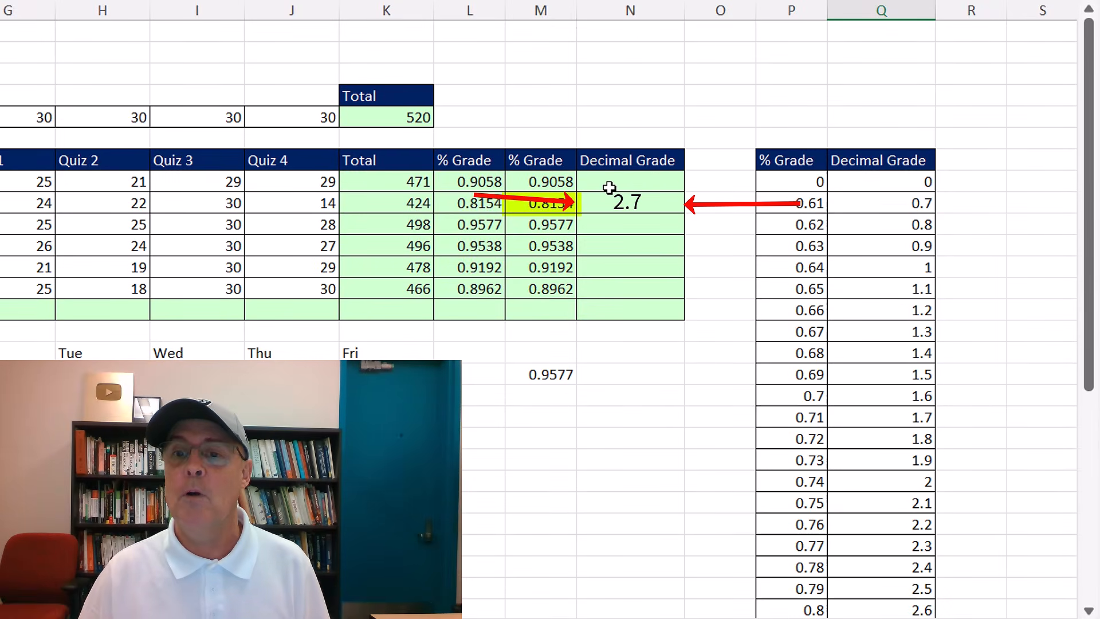
left_click(609, 188)
left_click(565, 224)
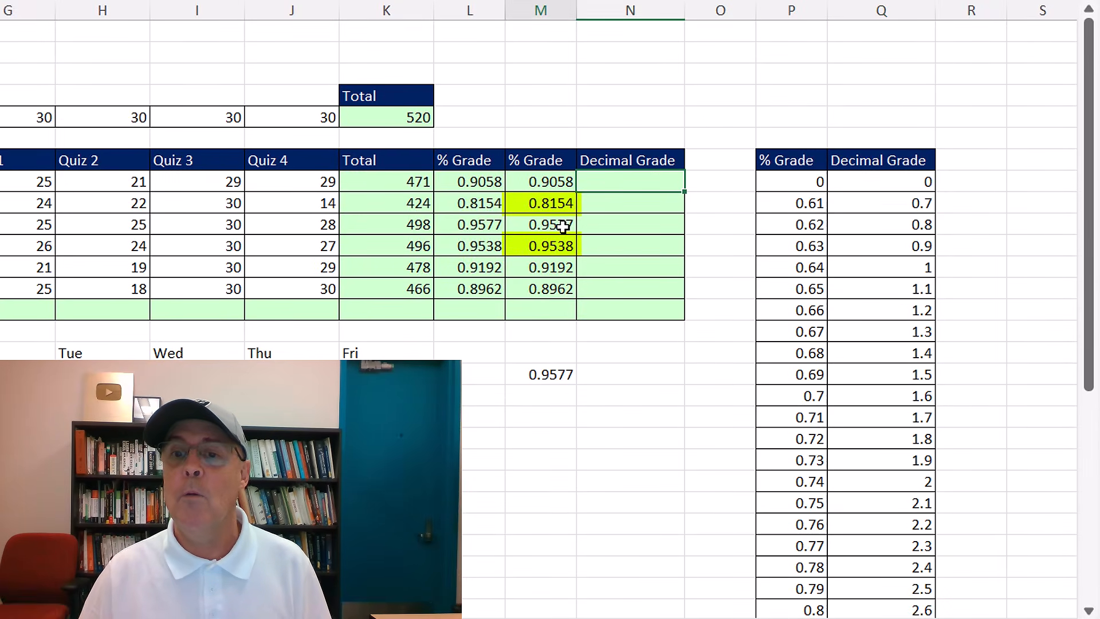
scroll(797, 292, "down", 9)
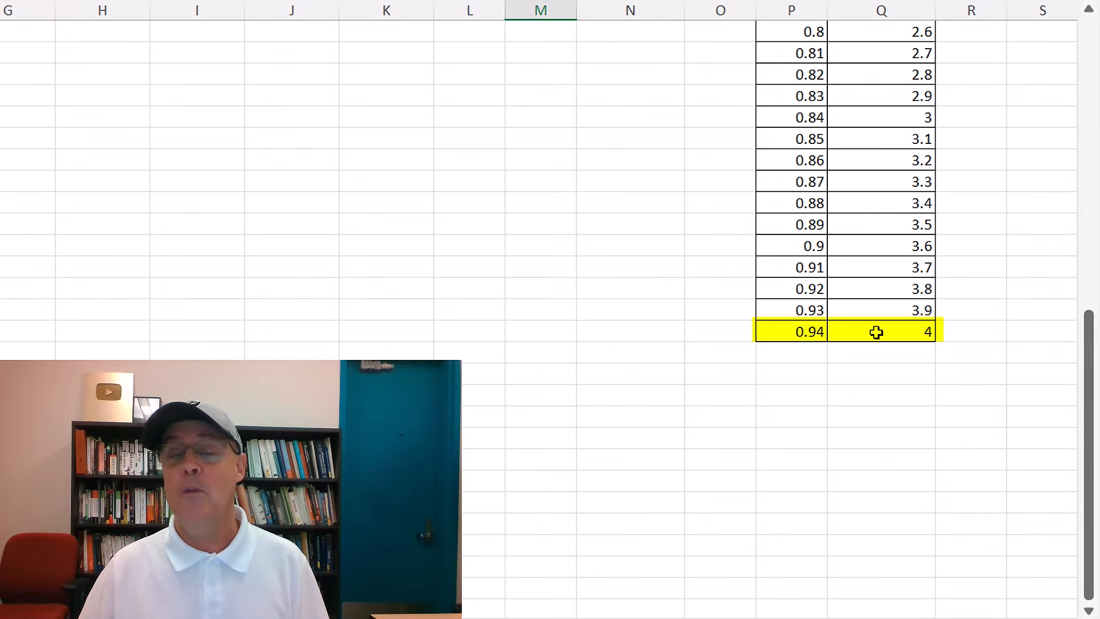
scroll(877, 332, "up", 9)
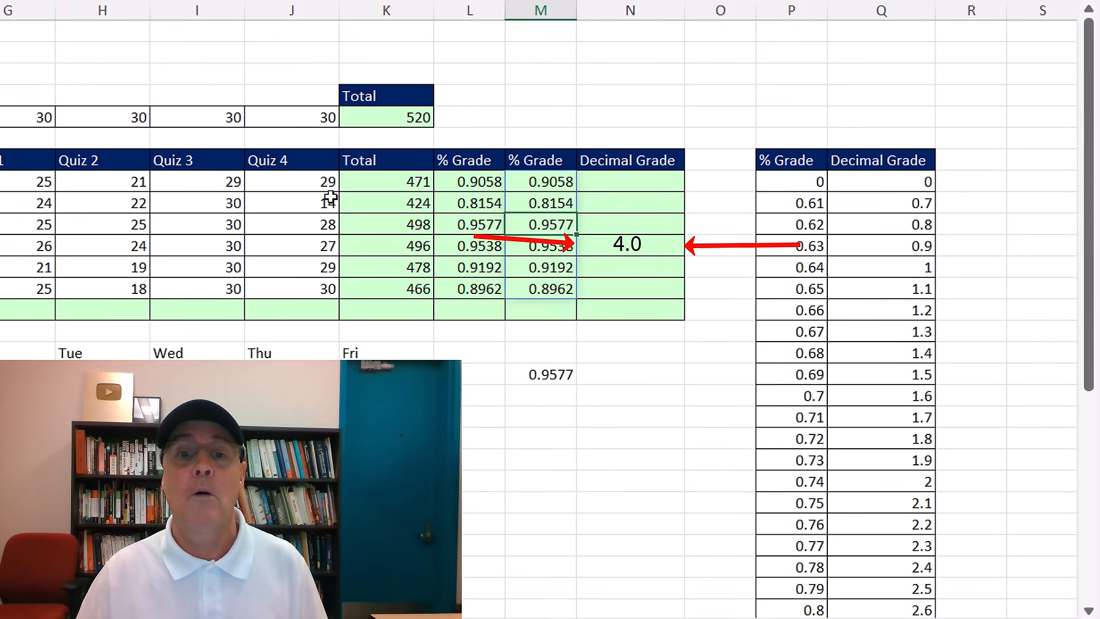
Clear the first student's Quiz 1 to Quiz 4 scores and compare the lowered percentage with the lookup table's first category
left_click_drag(296, 189, 3, 183)
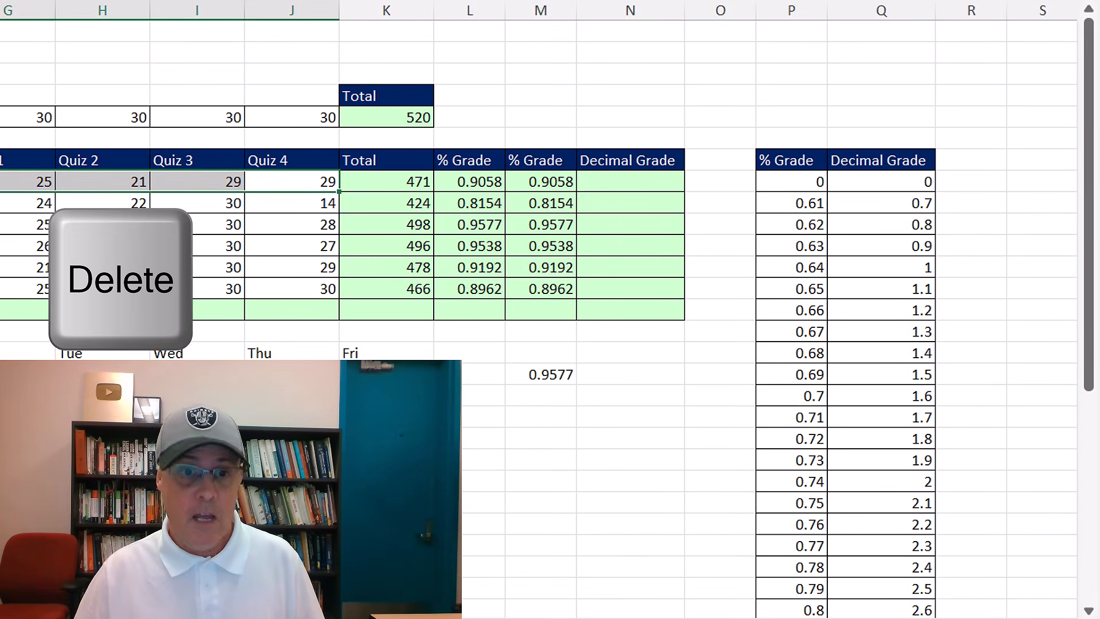
key("Delete")
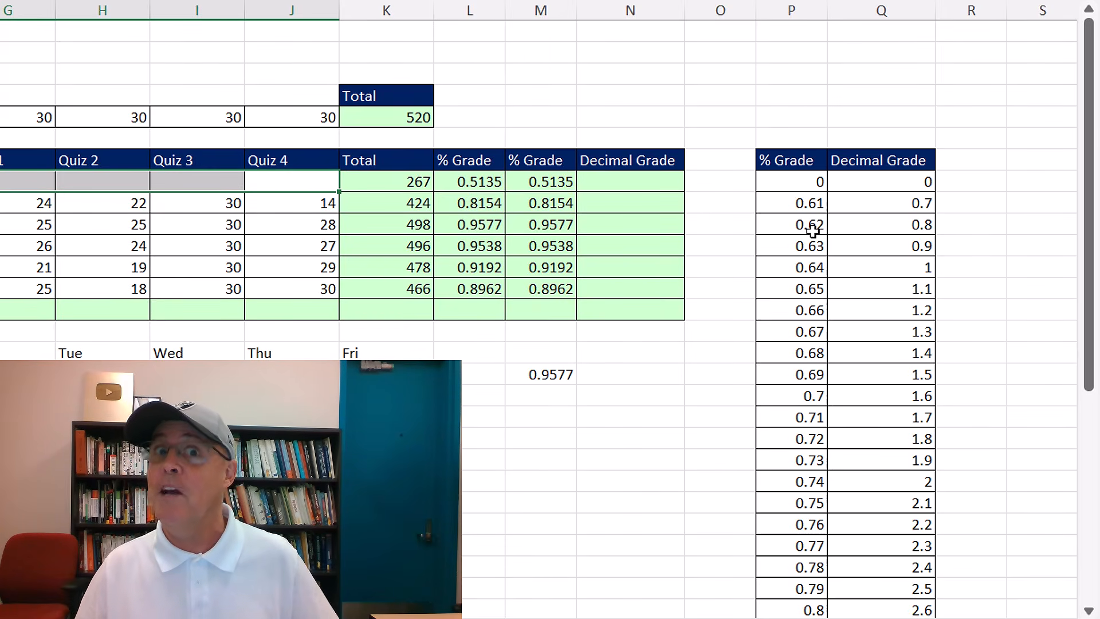
left_click(803, 187)
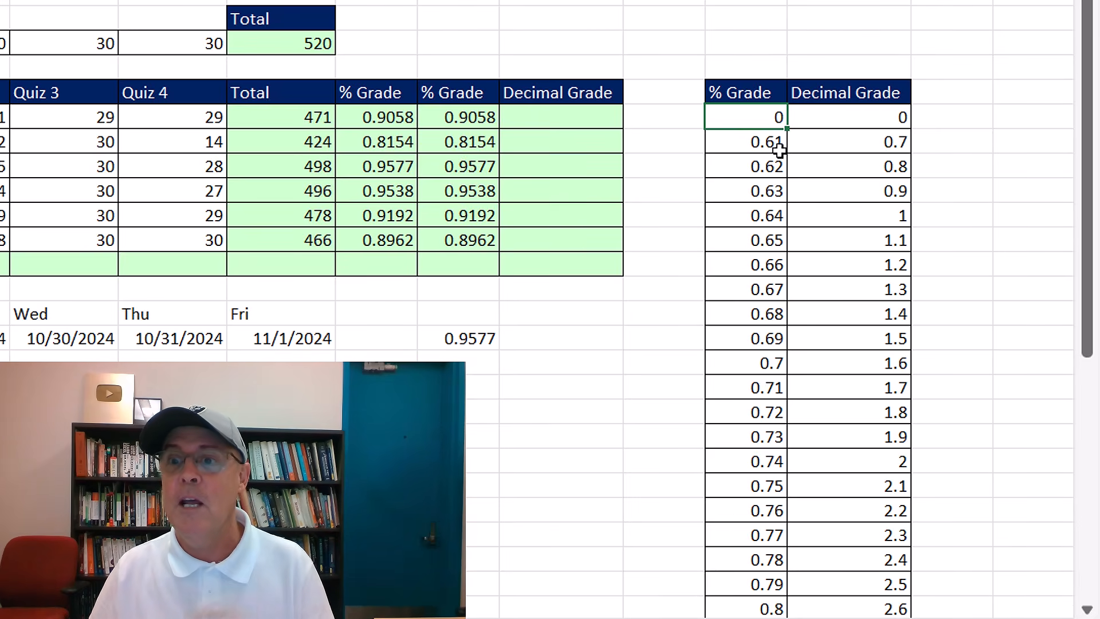
Examine the sort order of the lookup table's % Grade column from its first row to its last
scroll(759, 261, "down", 7)
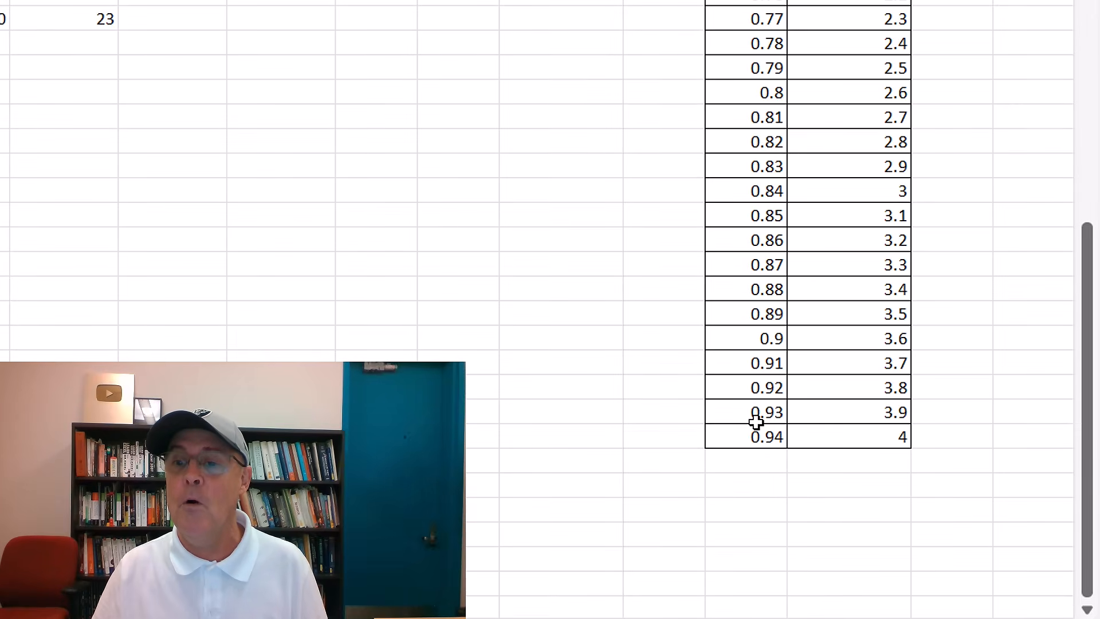
scroll(750, 424, "up", 5)
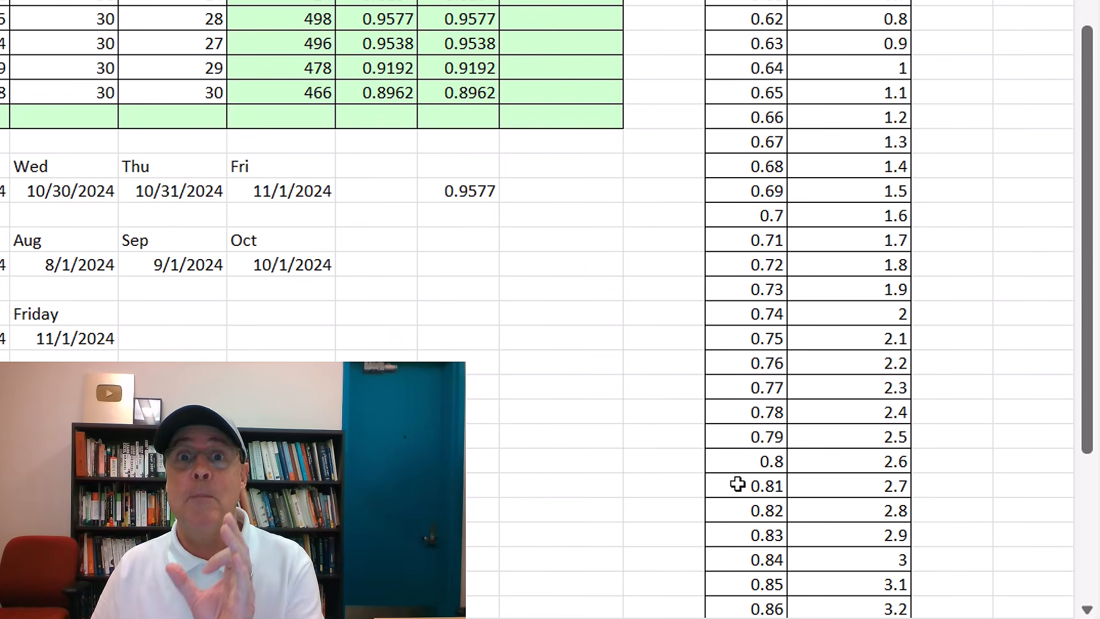
scroll(737, 484, "up", 2)
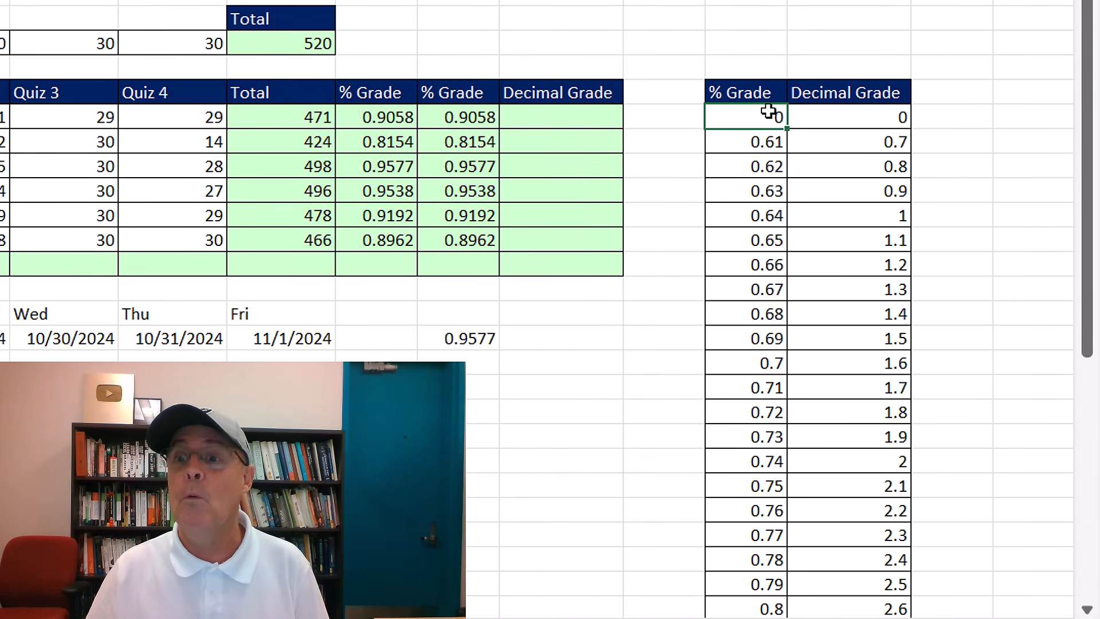
Start an XLOOKUP formula in N8 with the first student's % Grade, M8, as the lookup value
left_click(557, 122)
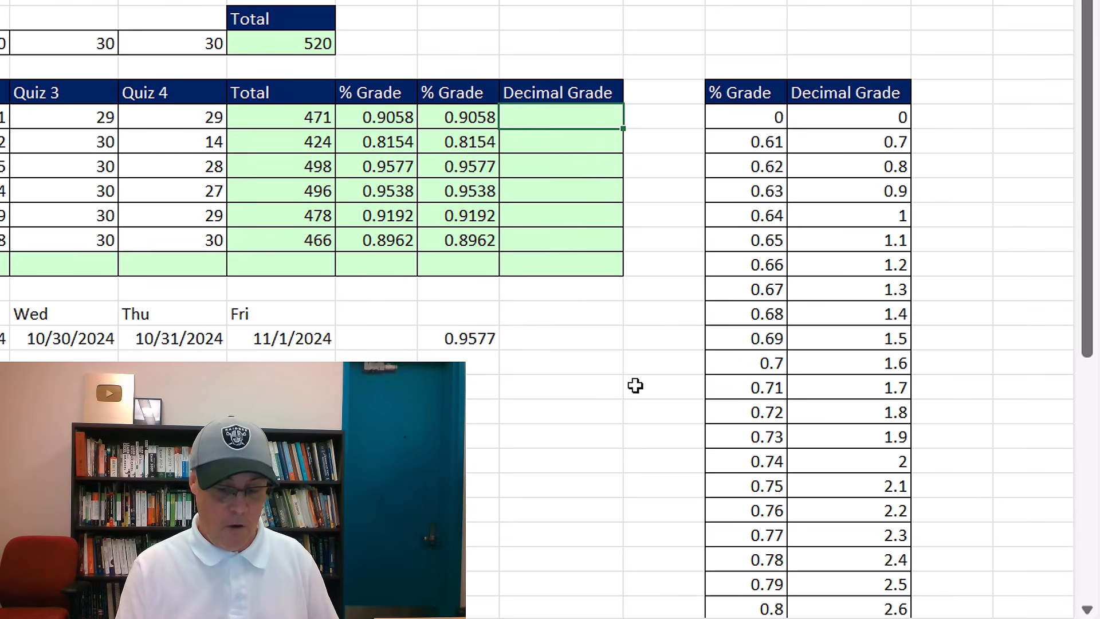
type("=vl")
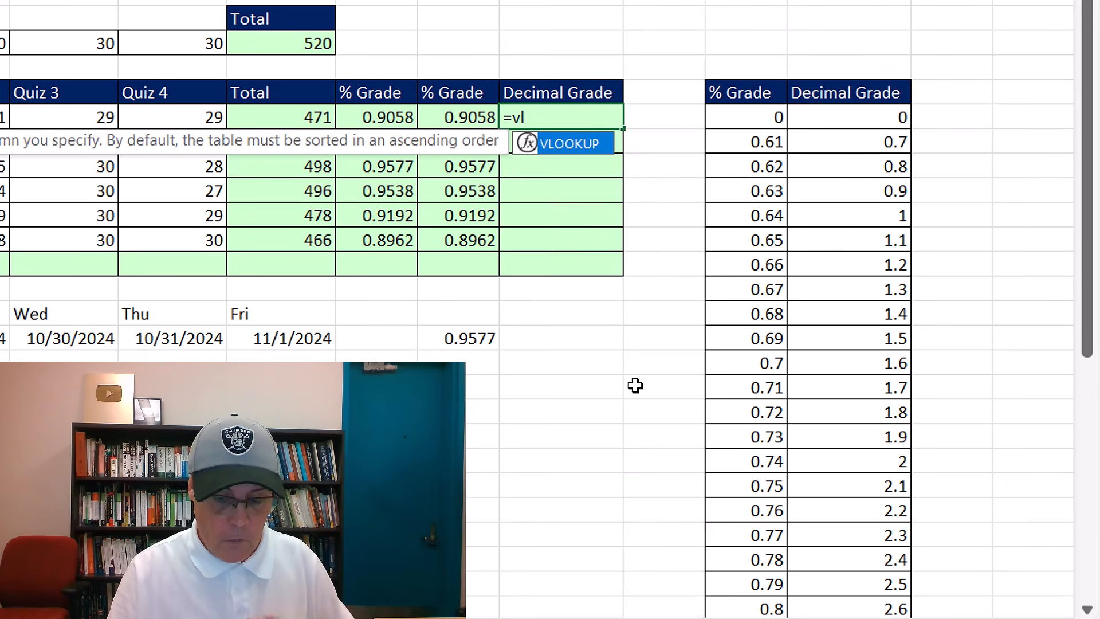
key("BackSpace")
key("BackSpace")
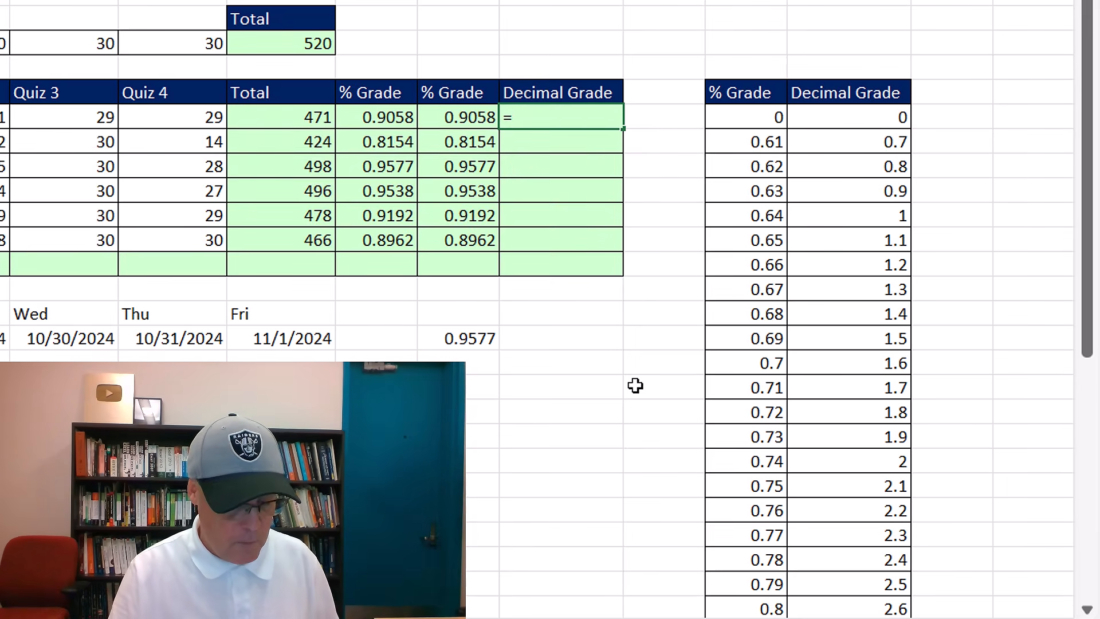
type("xl")
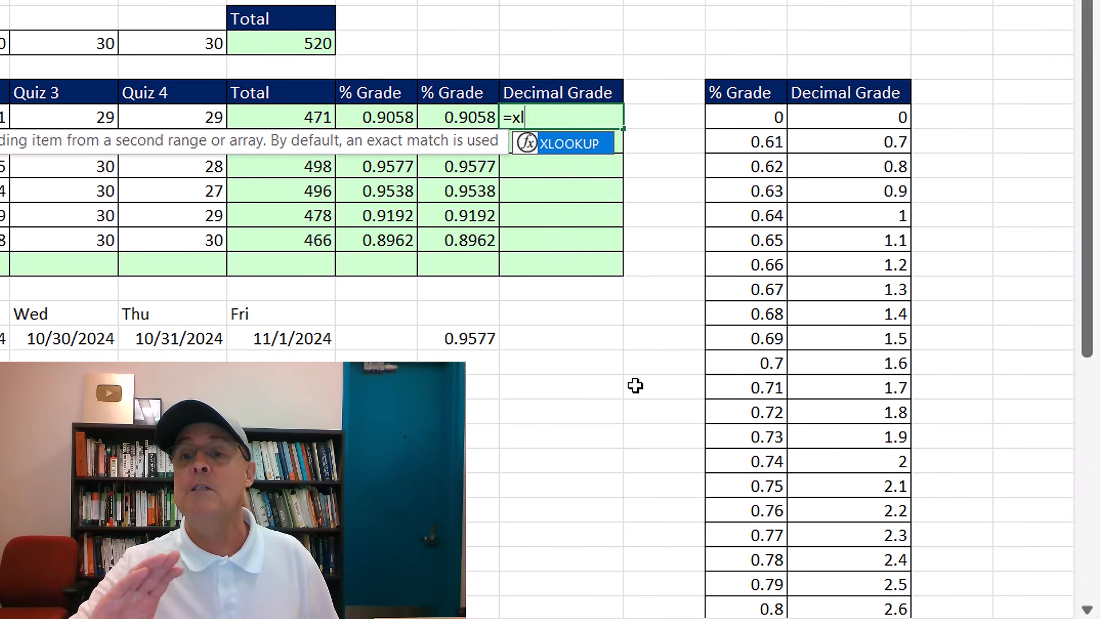
key("Tab")
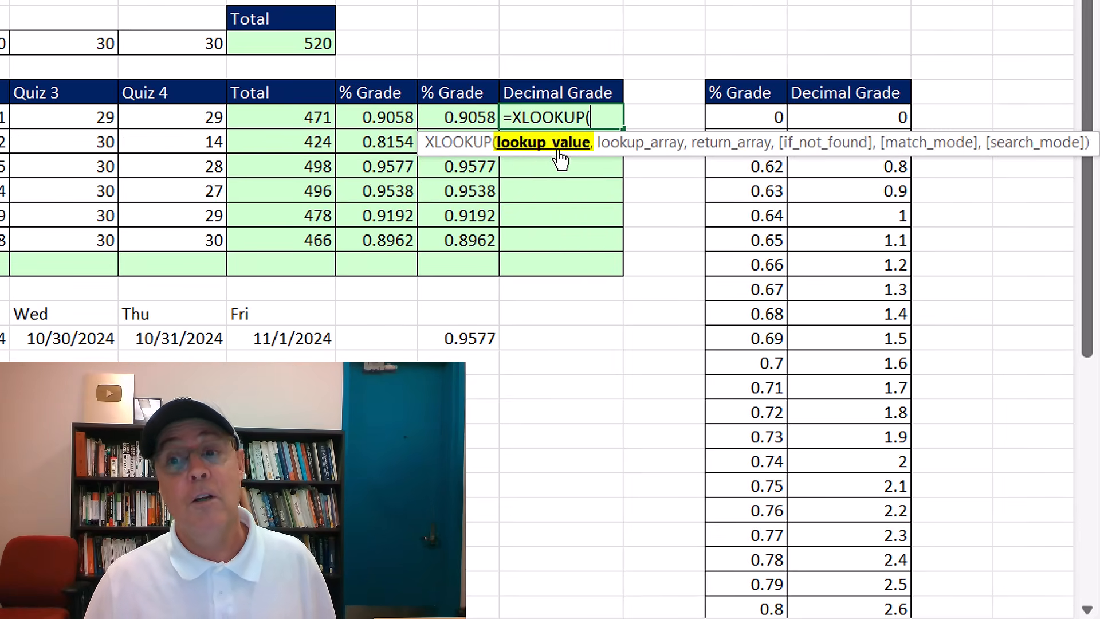
left_click(452, 114)
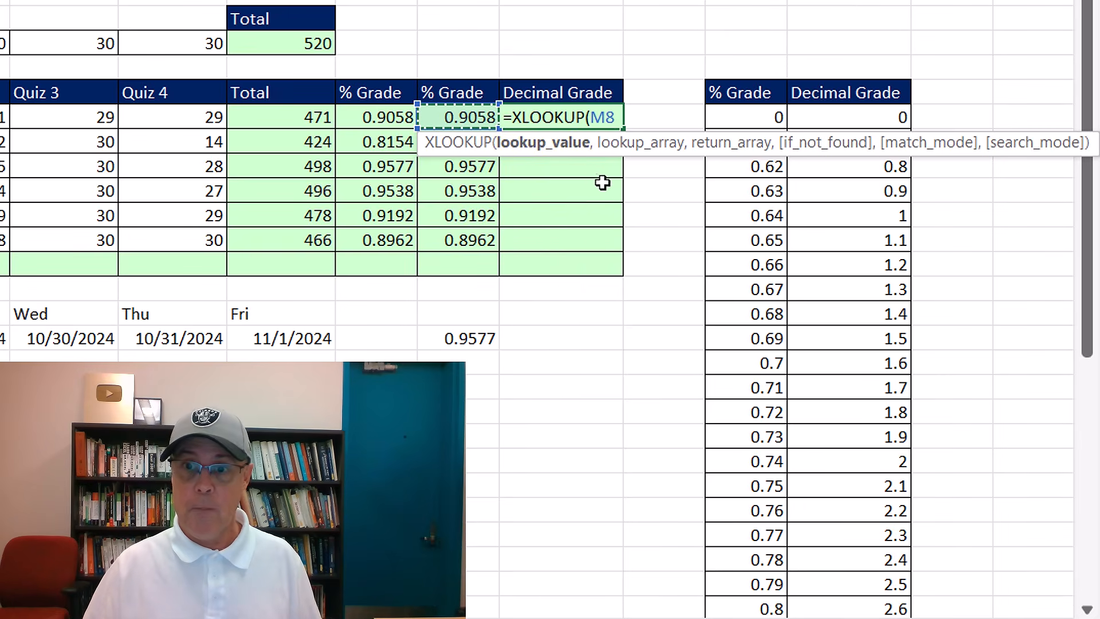
type(",")
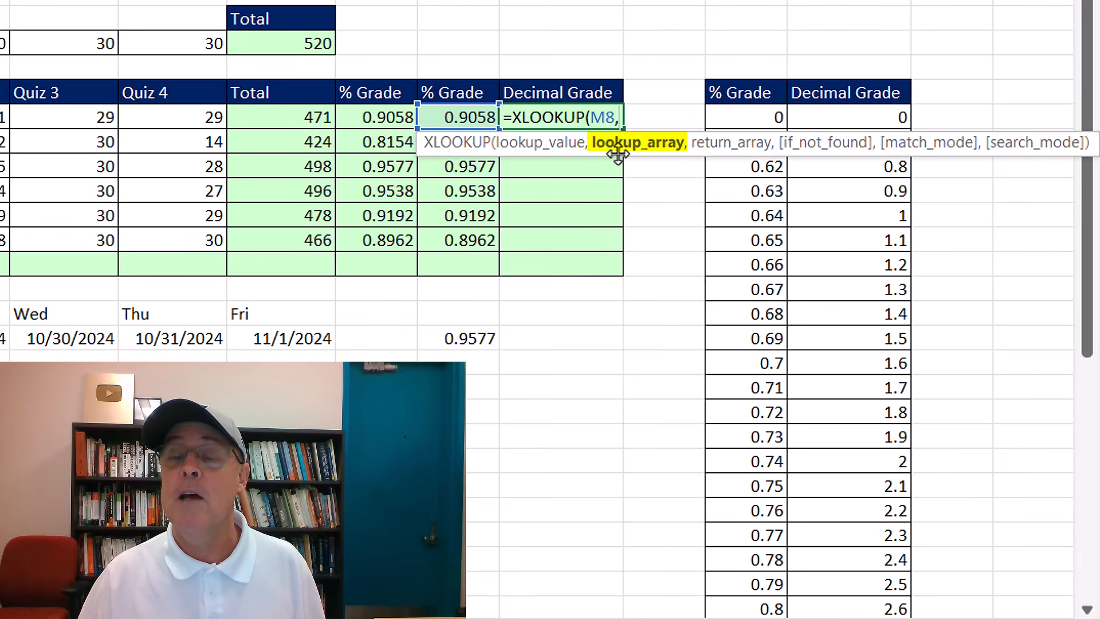
Set the XLOOKUP lookup array to the % Grade range P8:P42 and the return array to the Decimal Grade range Q8:Q42
left_click(745, 116)
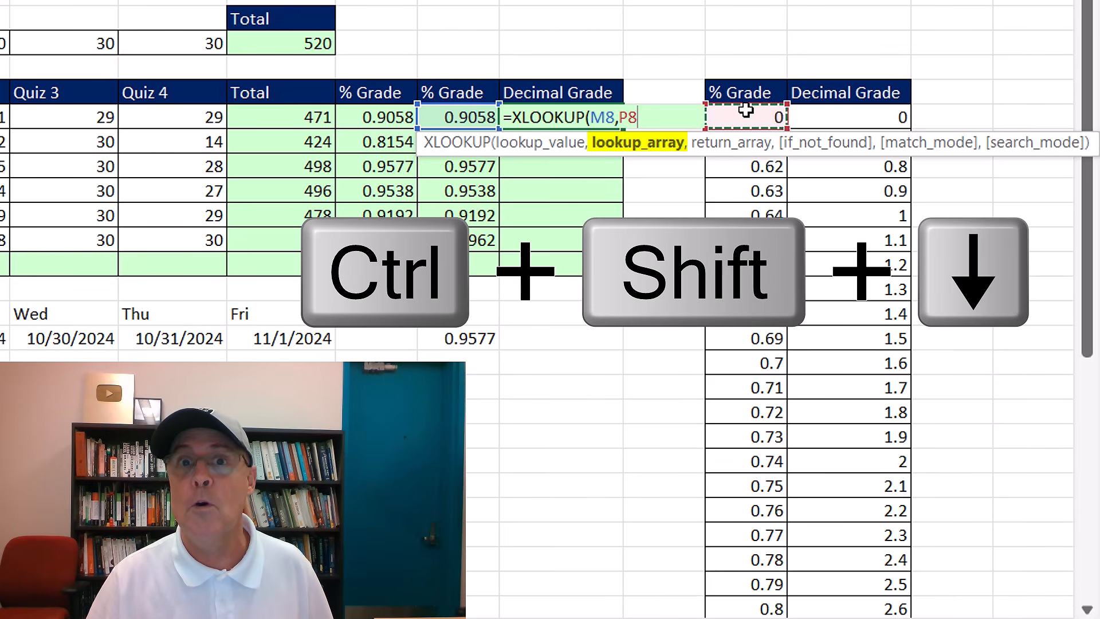
key("ctrl+shift+Down")
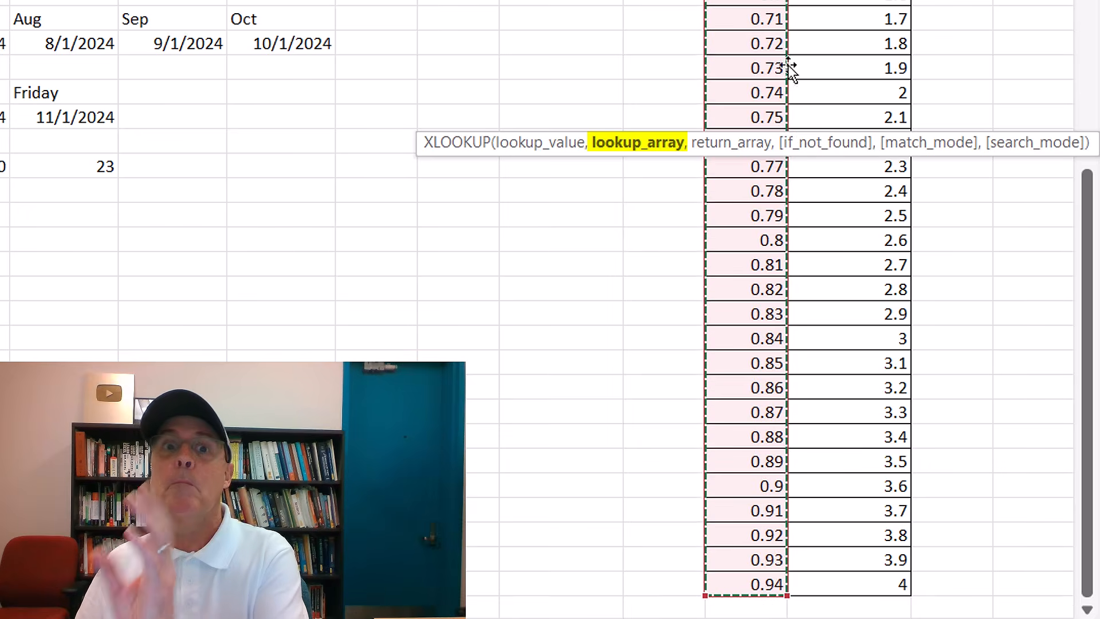
key("ctrl+BackSpace")
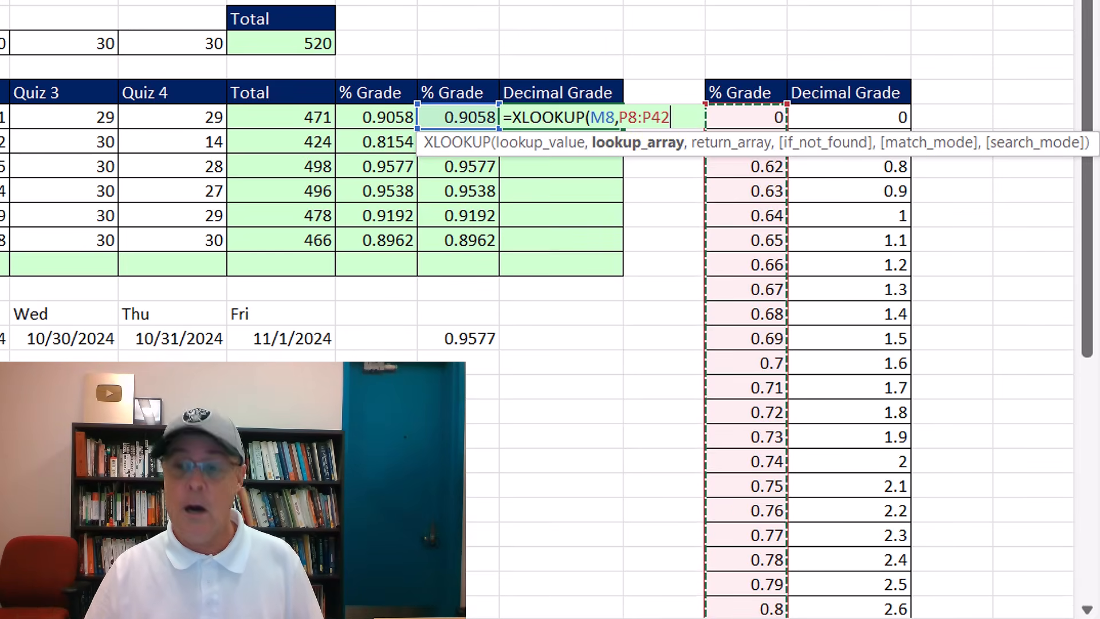
type(",")
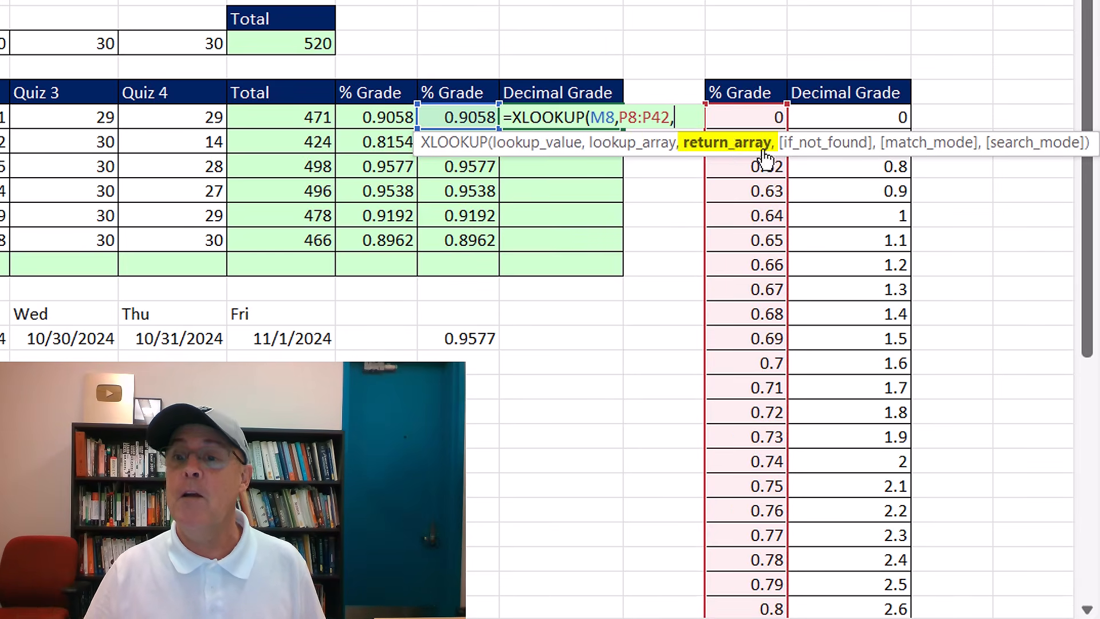
left_click(814, 119)
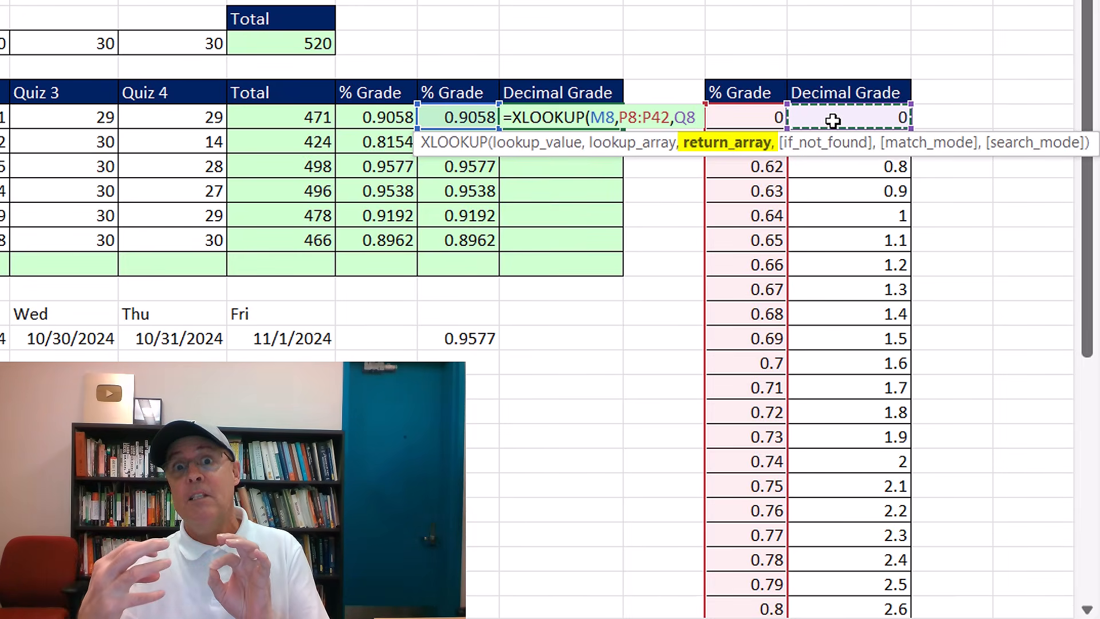
key("ctrl+shift+Down")
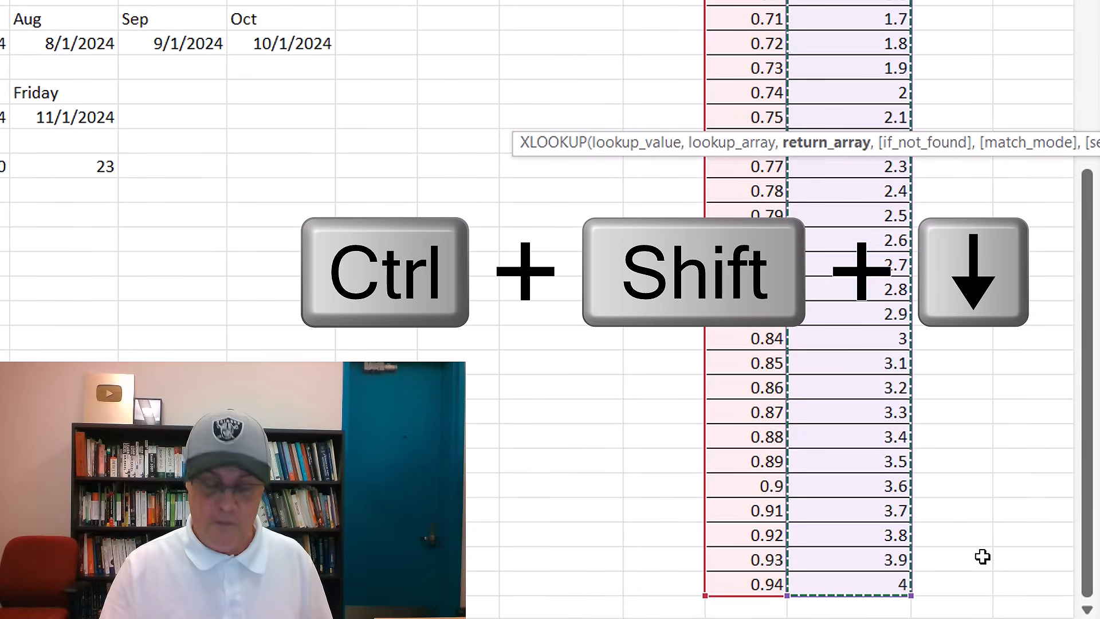
key("ctrl+BackSpace")
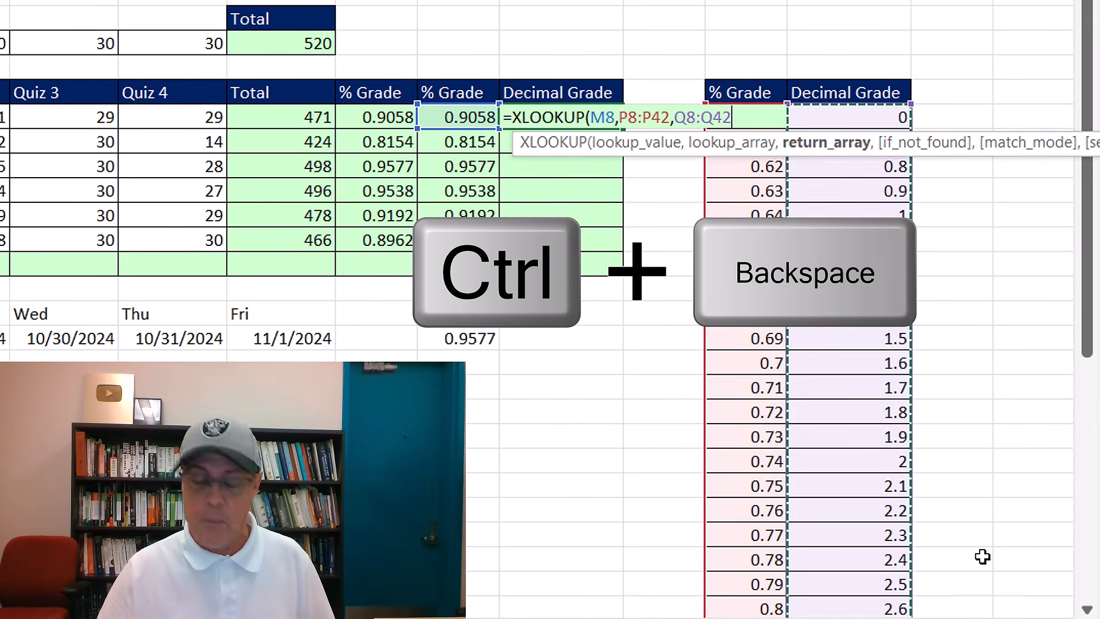
type(",")
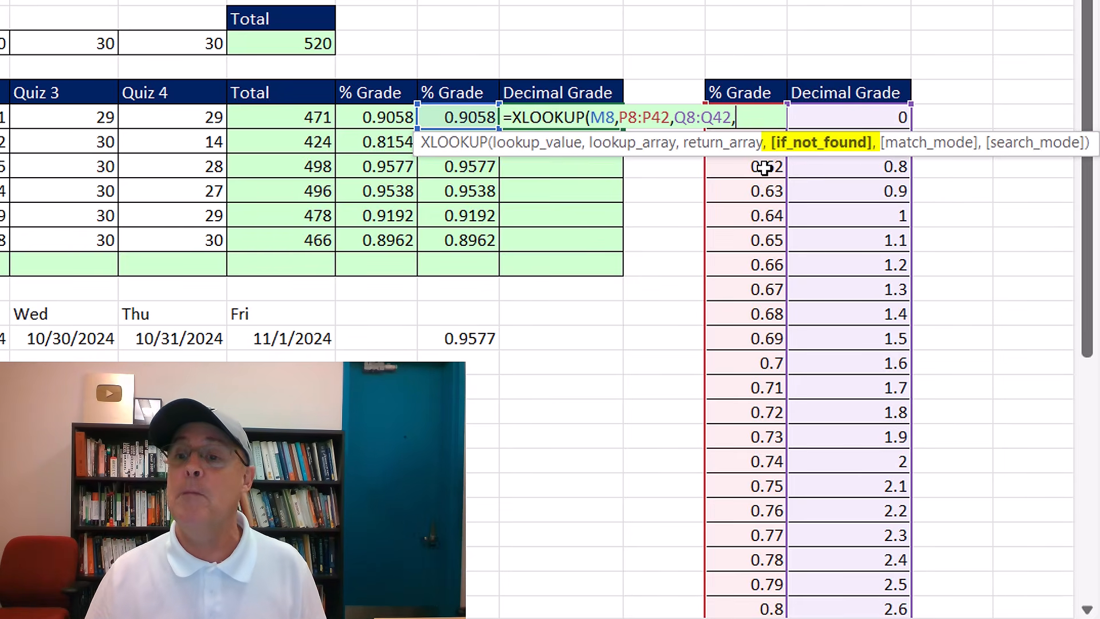
Leave if_not_found empty, set the match mode to -1 (Exact match or next smaller item), and enter the XLOOKUP formula in N8
type(",")
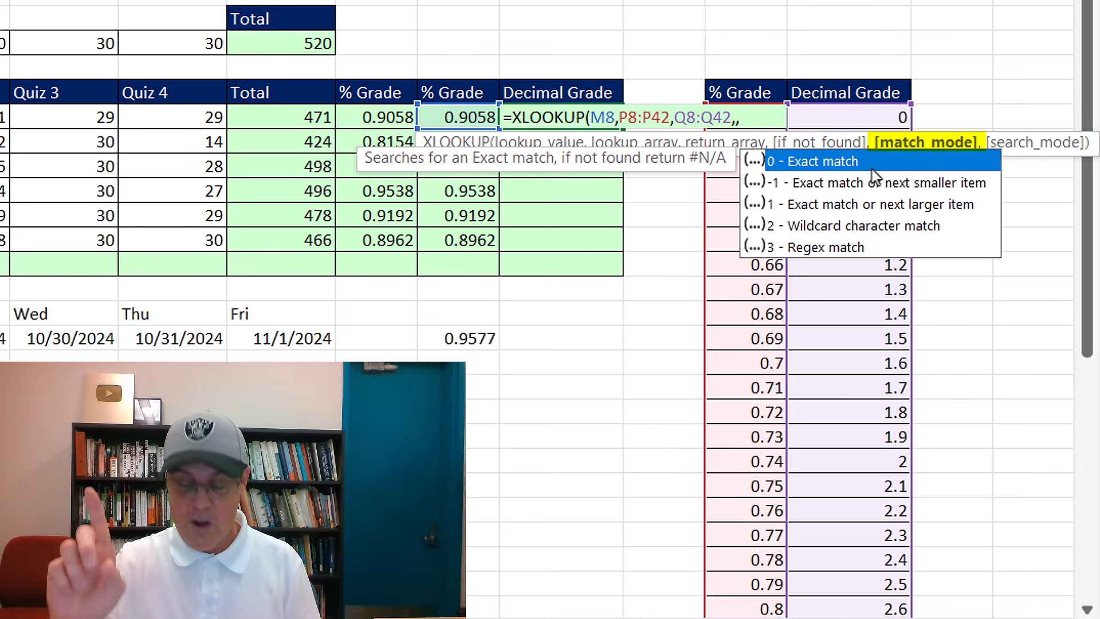
key("Down")
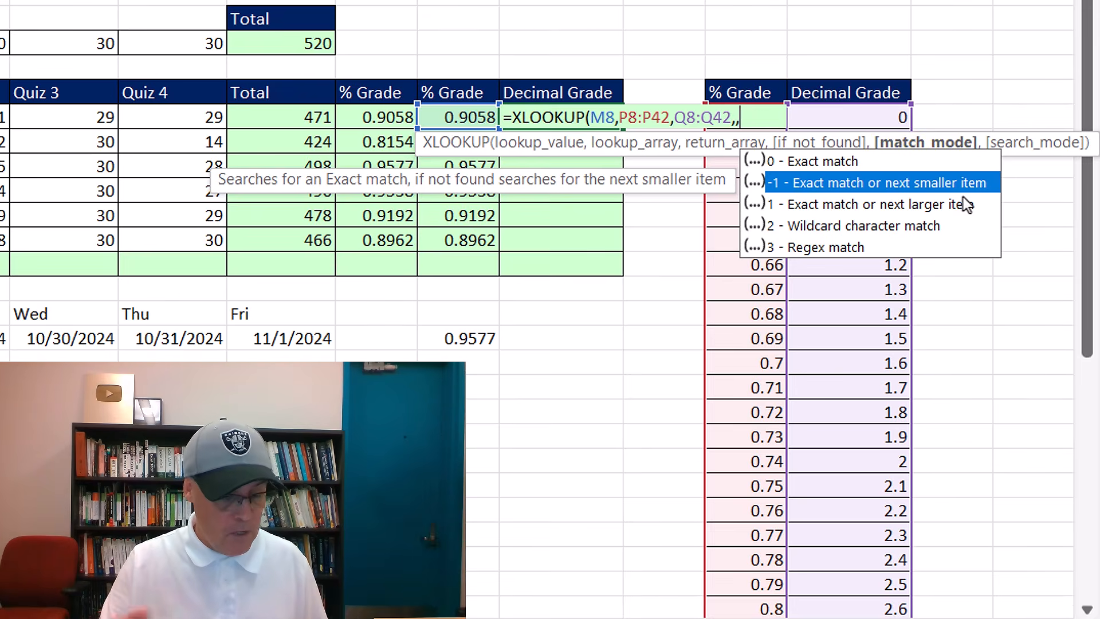
key("Tab")
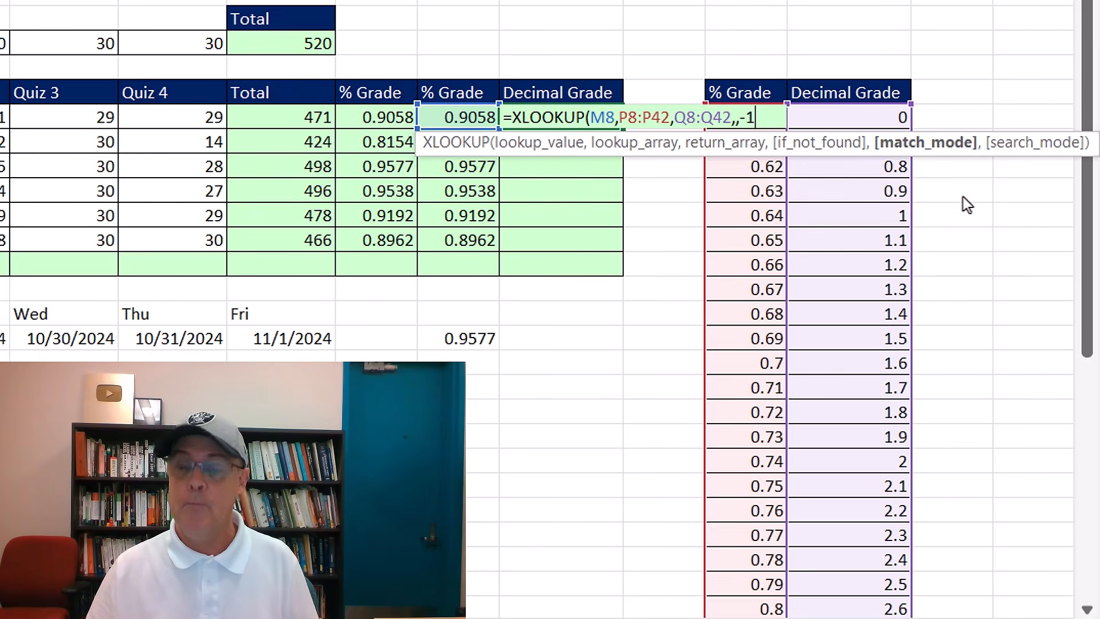
type(",")
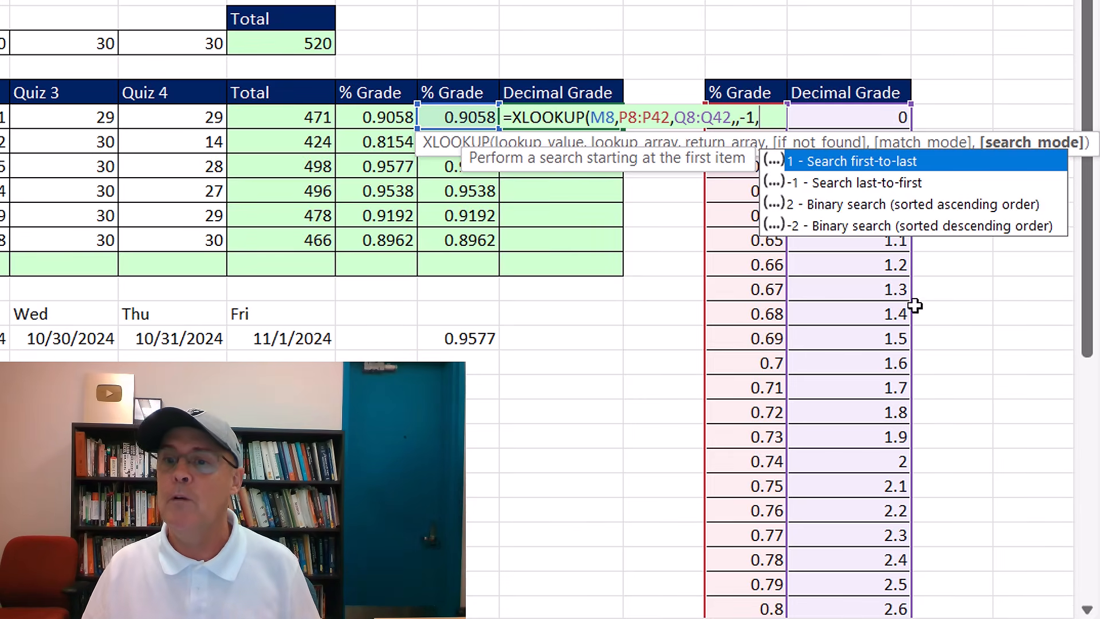
key("BackSpace")
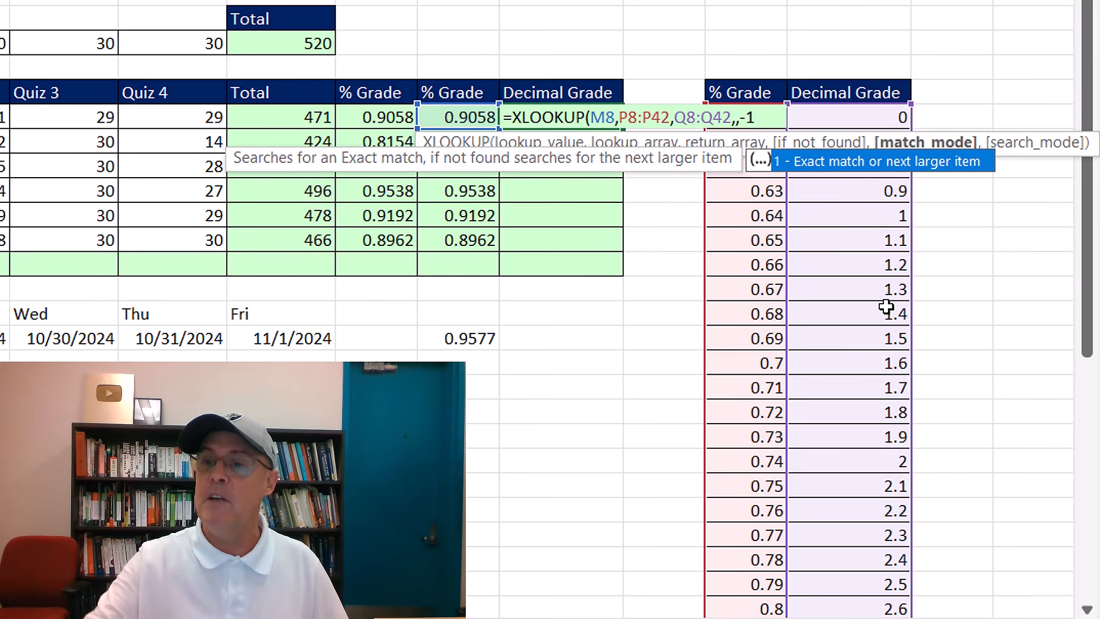
type(")")
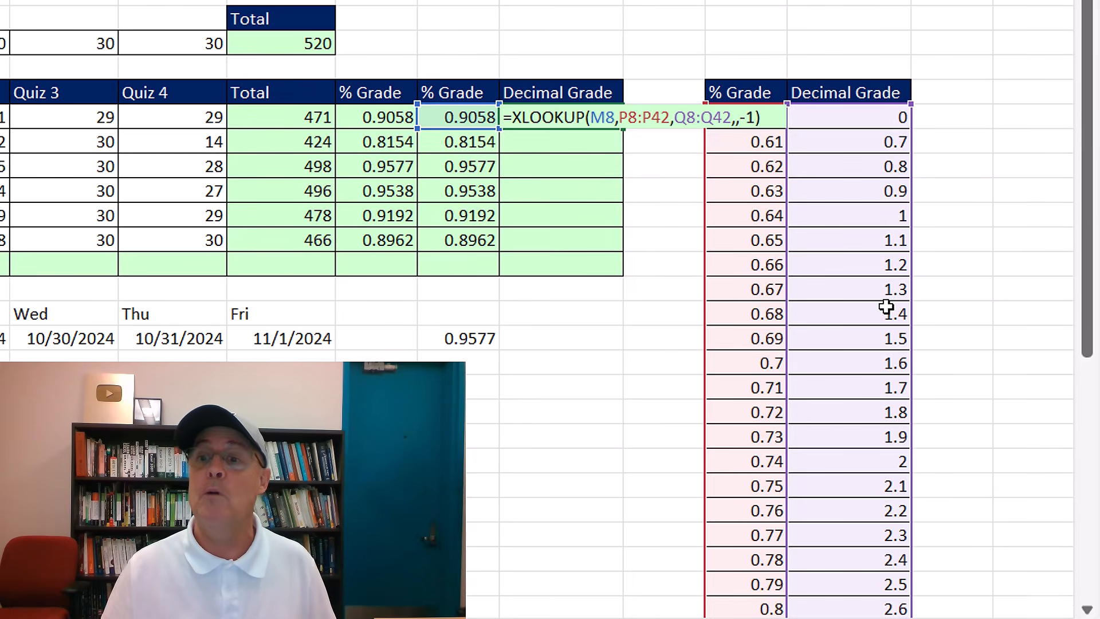
key("ctrl+Return")
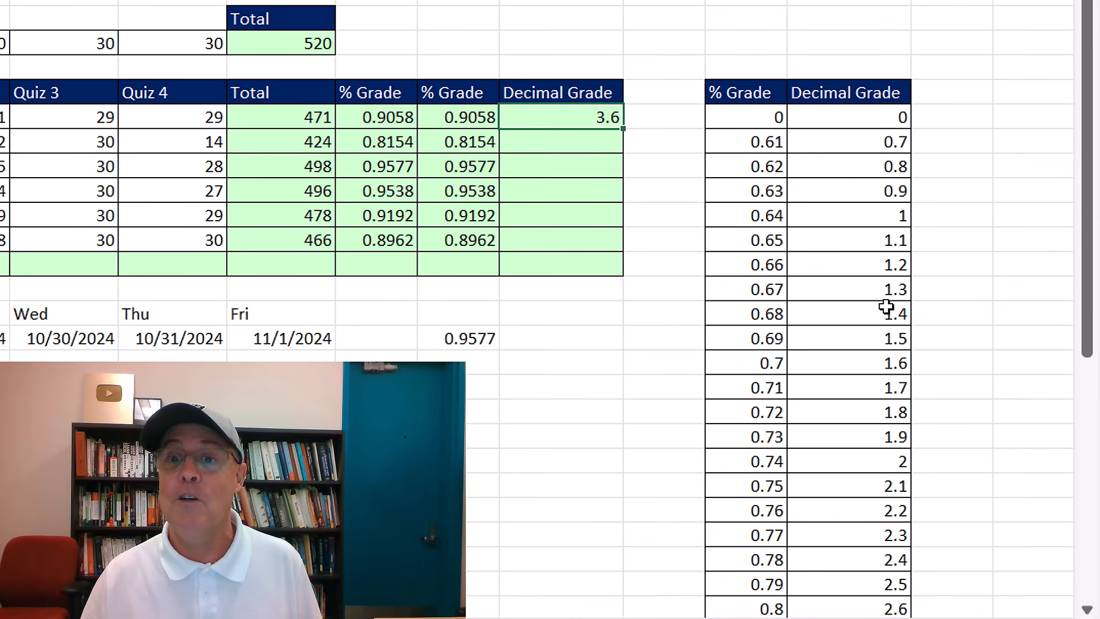
Check the N8 result against the lookup table row that matches the first student's % Grade
scroll(727, 239, "down", 4)
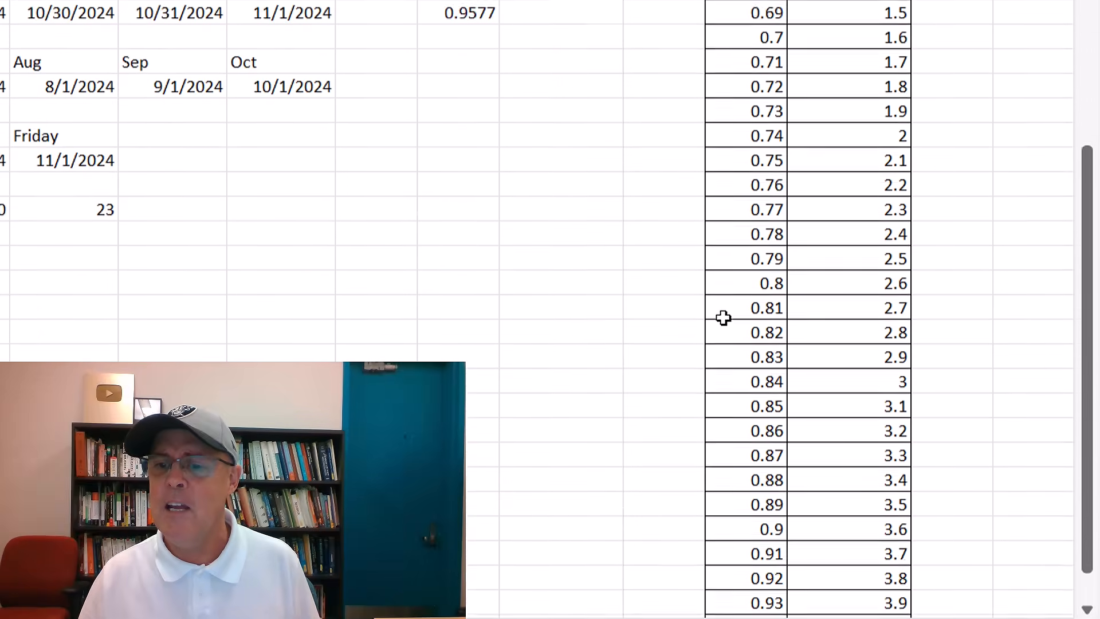
scroll(723, 318, "down", 2)
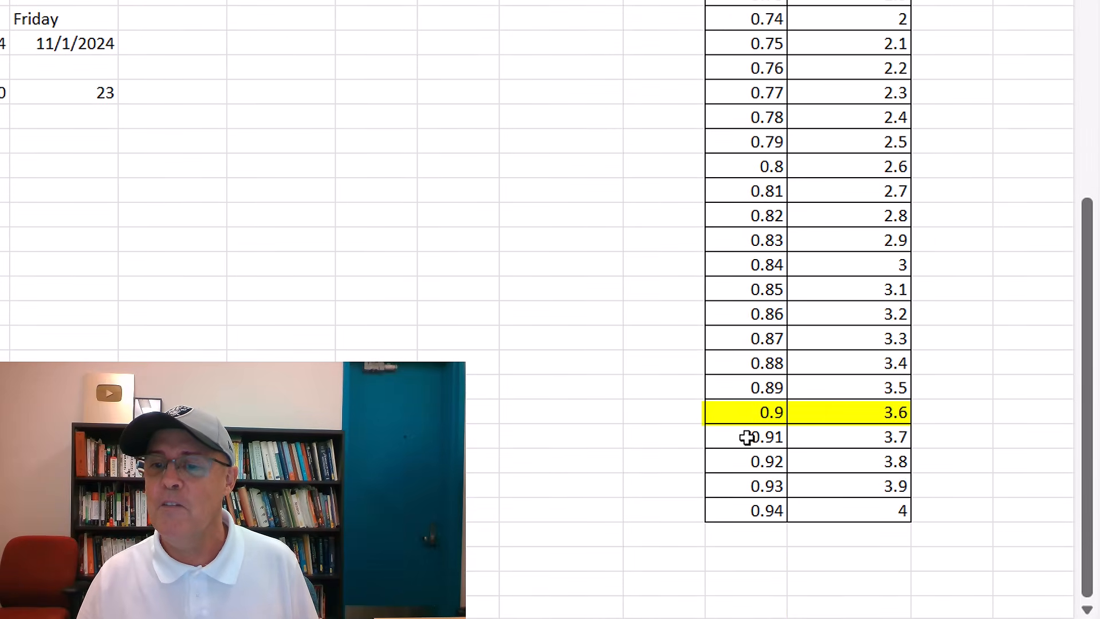
left_click(753, 417)
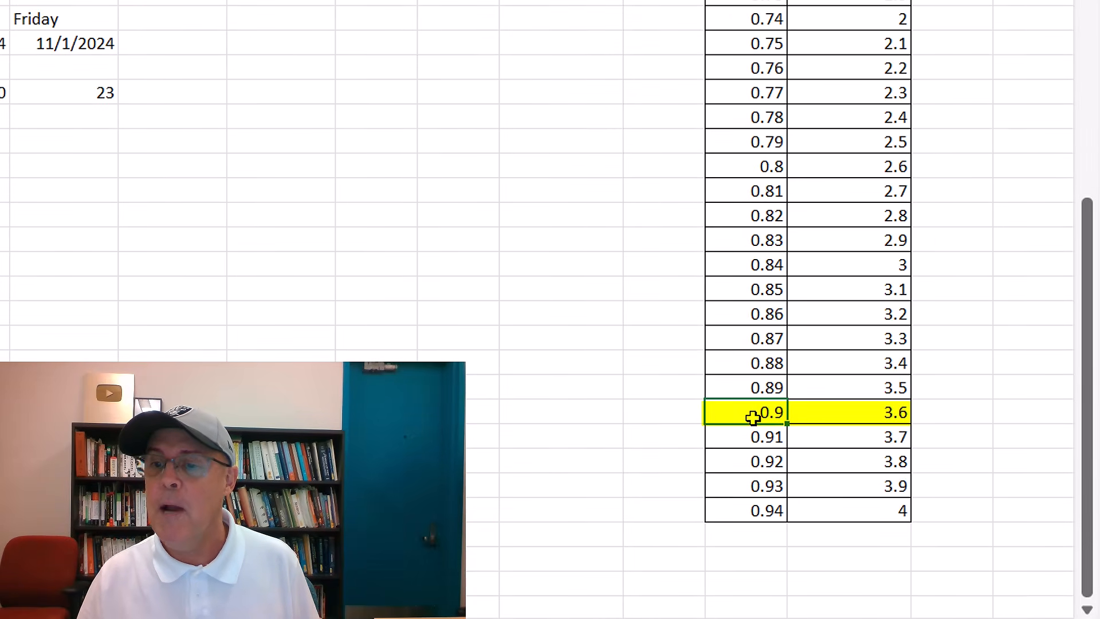
Replace the lookup value in the N8 XLOOKUP formula with the spilled % Grade range M8# and enter the formula
scroll(835, 417, "up", 6)
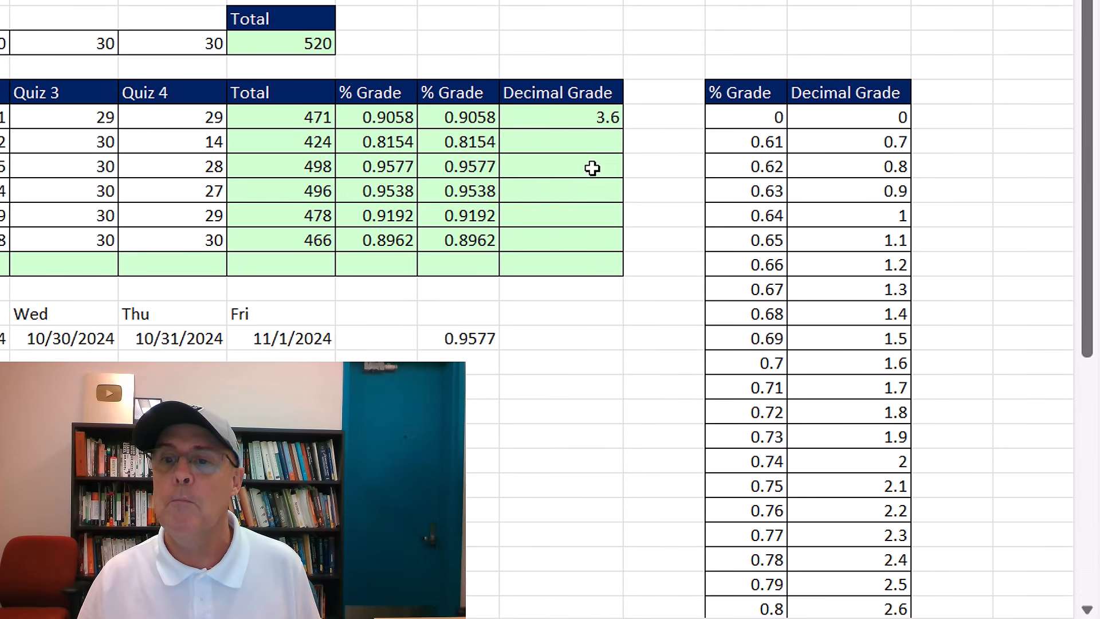
left_click(542, 118)
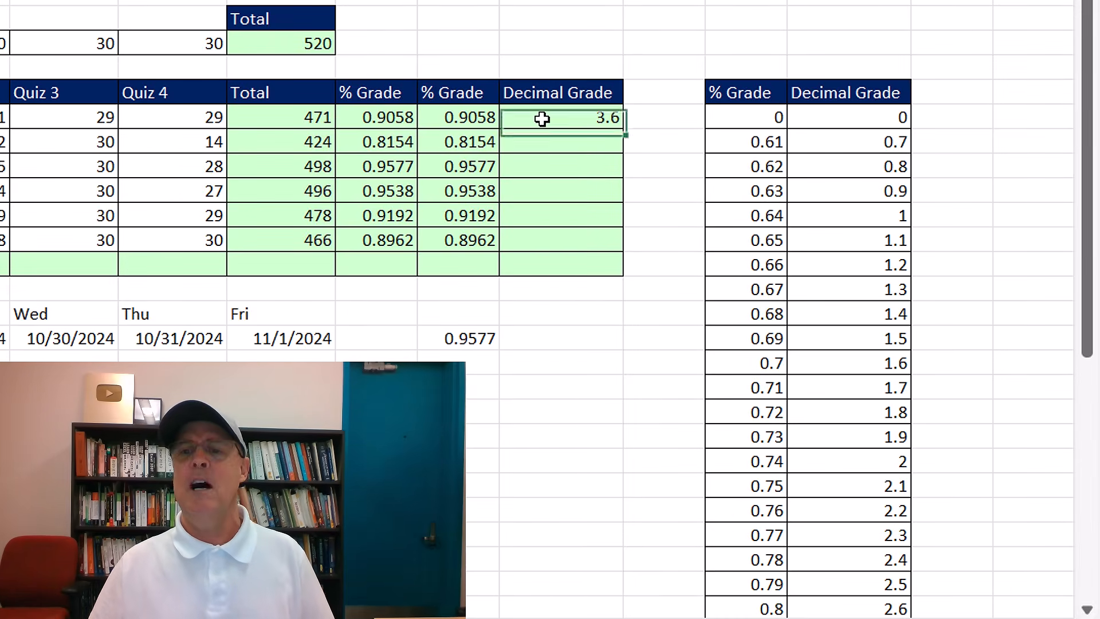
key("F2")
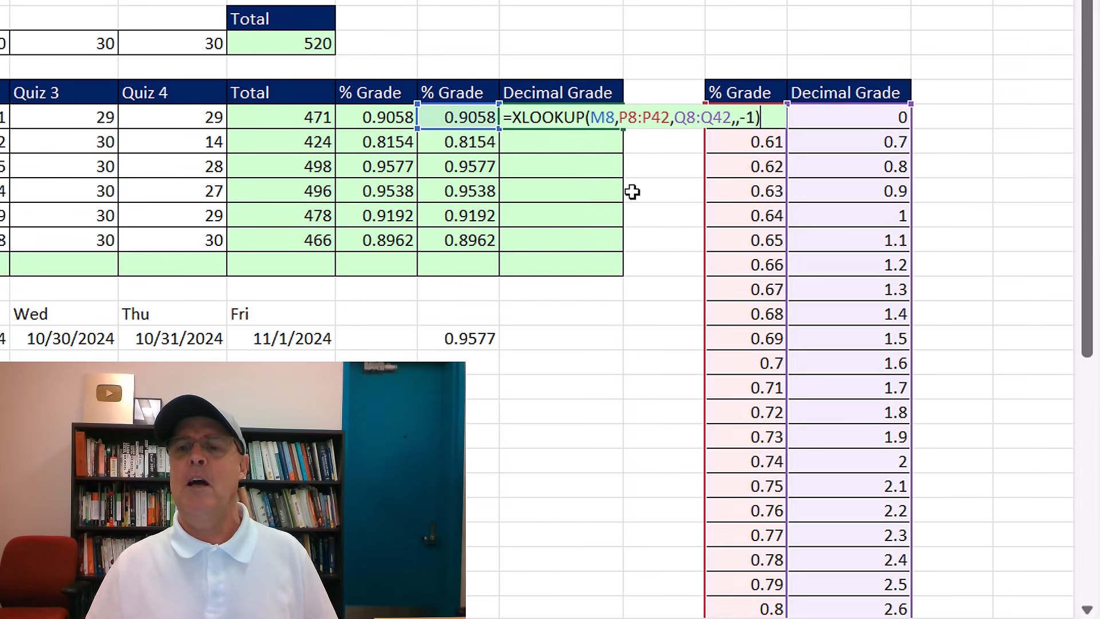
double_click(602, 118)
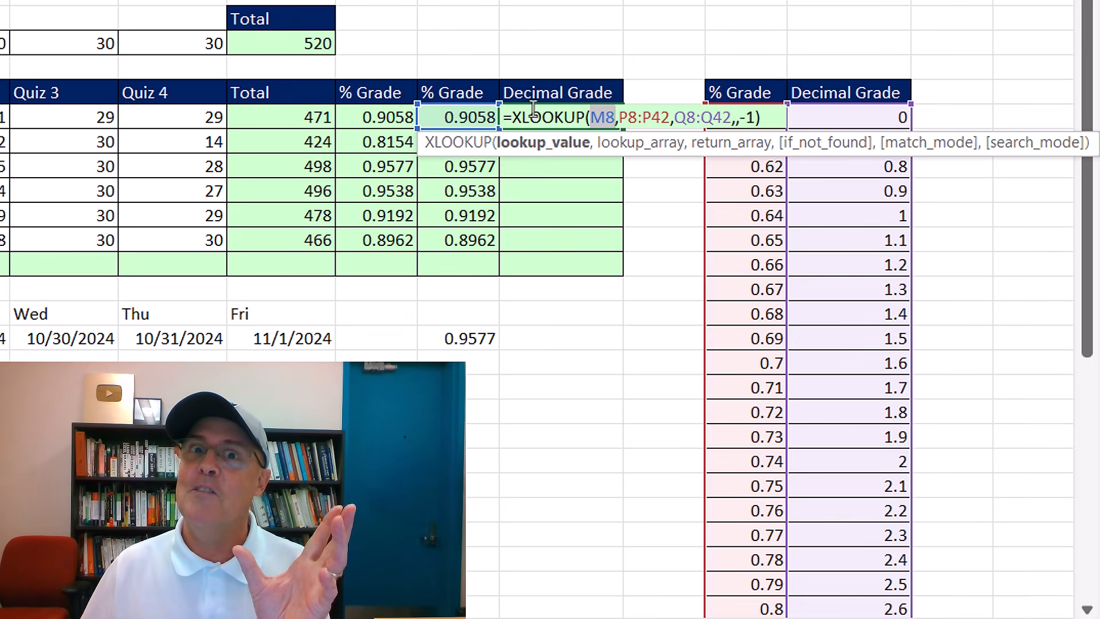
left_click_drag(452, 117, 466, 240)
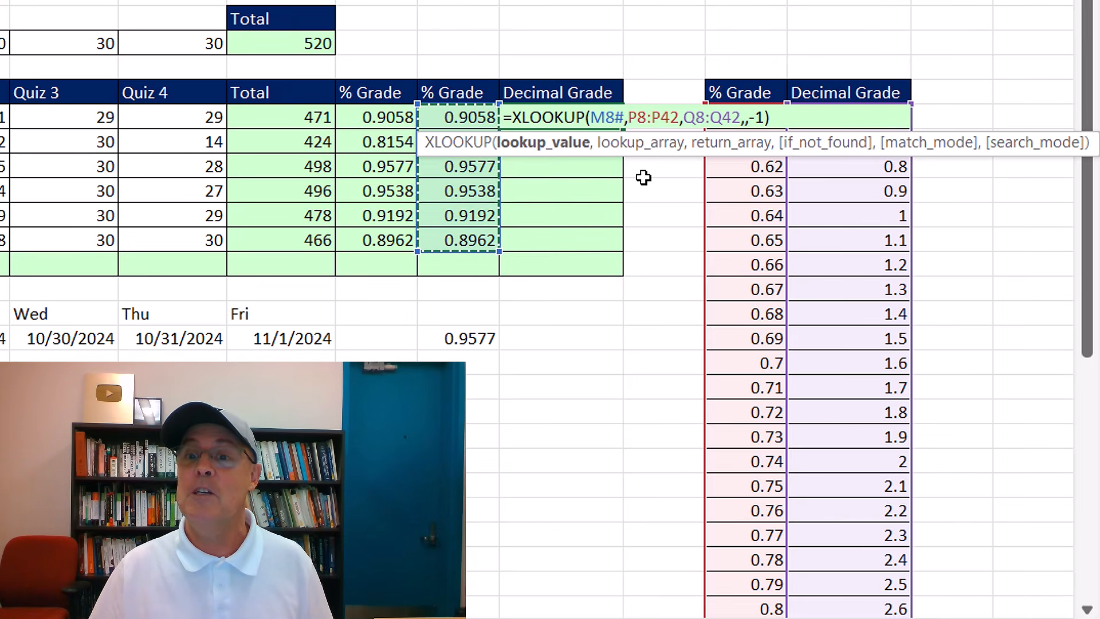
key("Return")
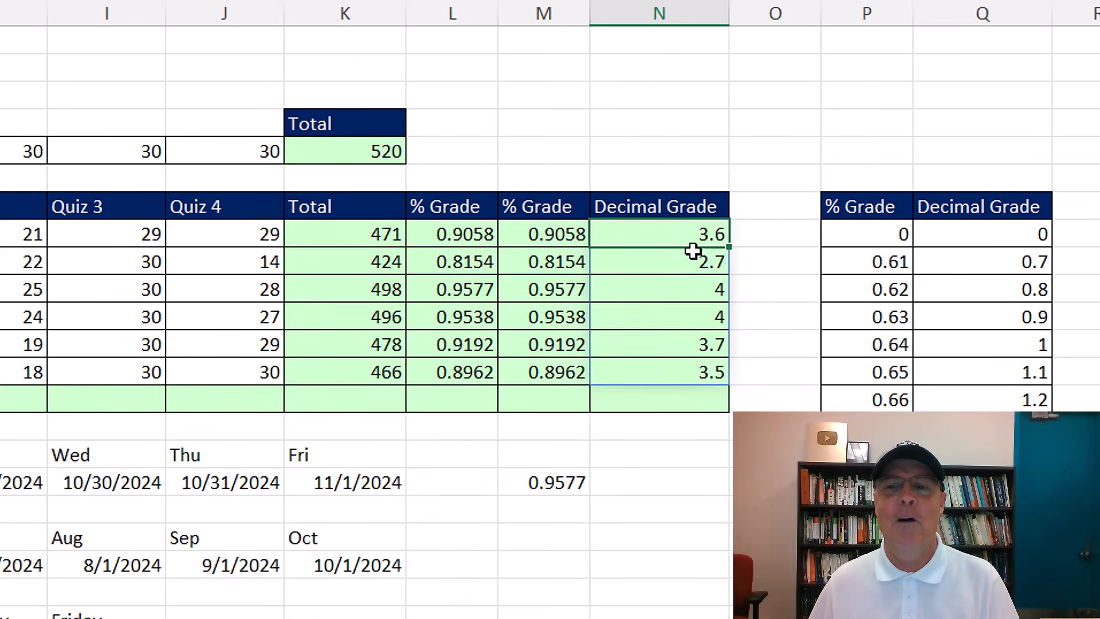
Try L8:L13 as the XLOOKUP lookup value in N8, and restore the spilled range reference M8#
double_click(669, 234)
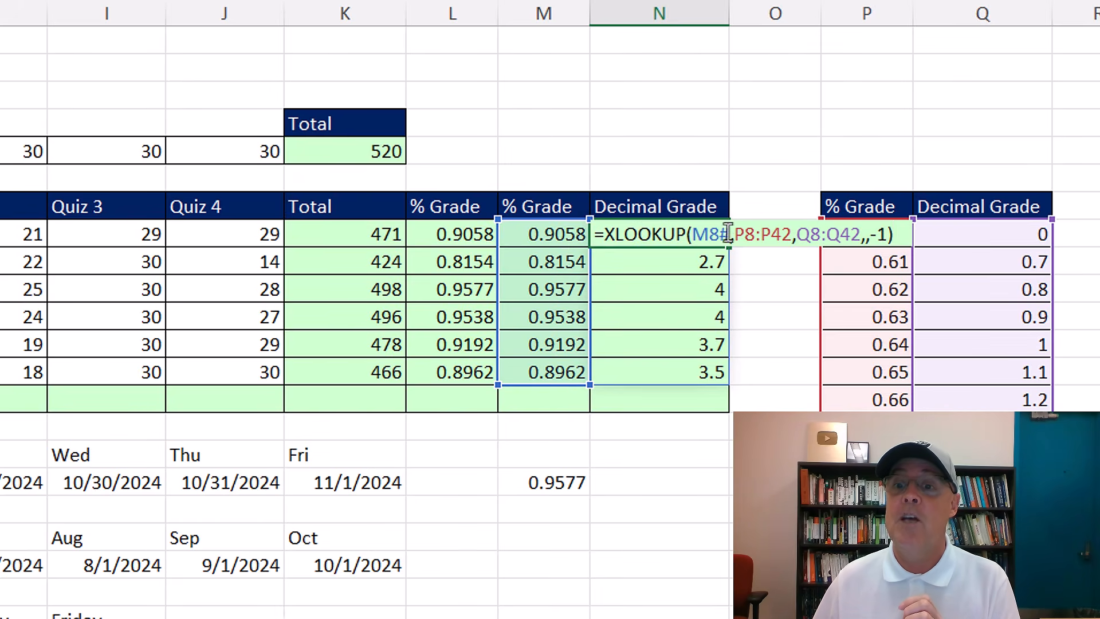
left_click_drag(721, 234, 729, 234)
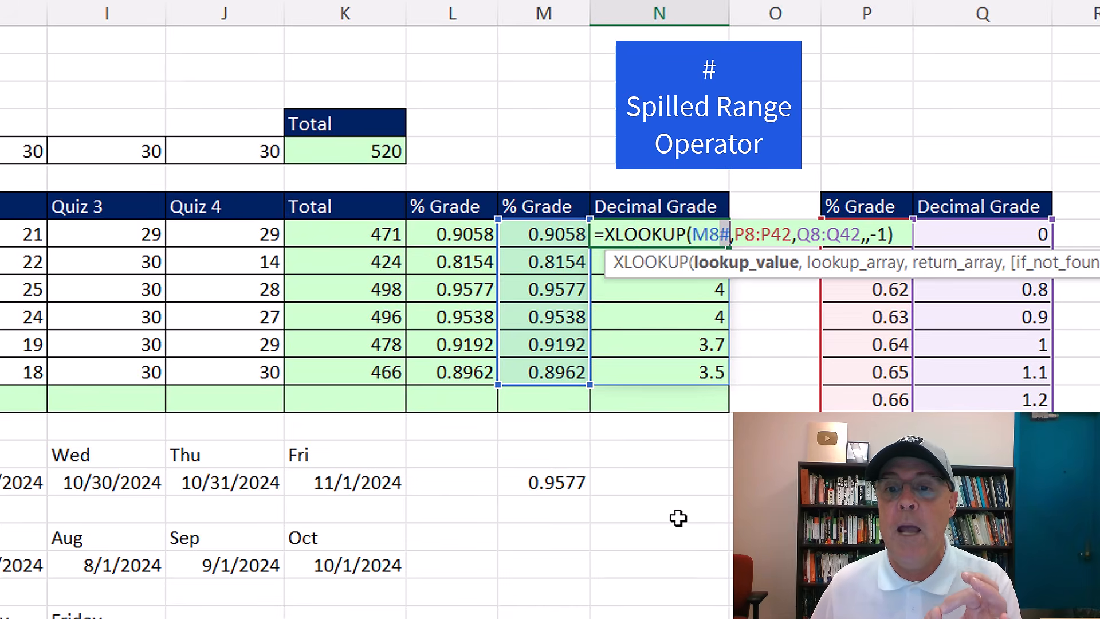
left_click_drag(730, 234, 692, 233)
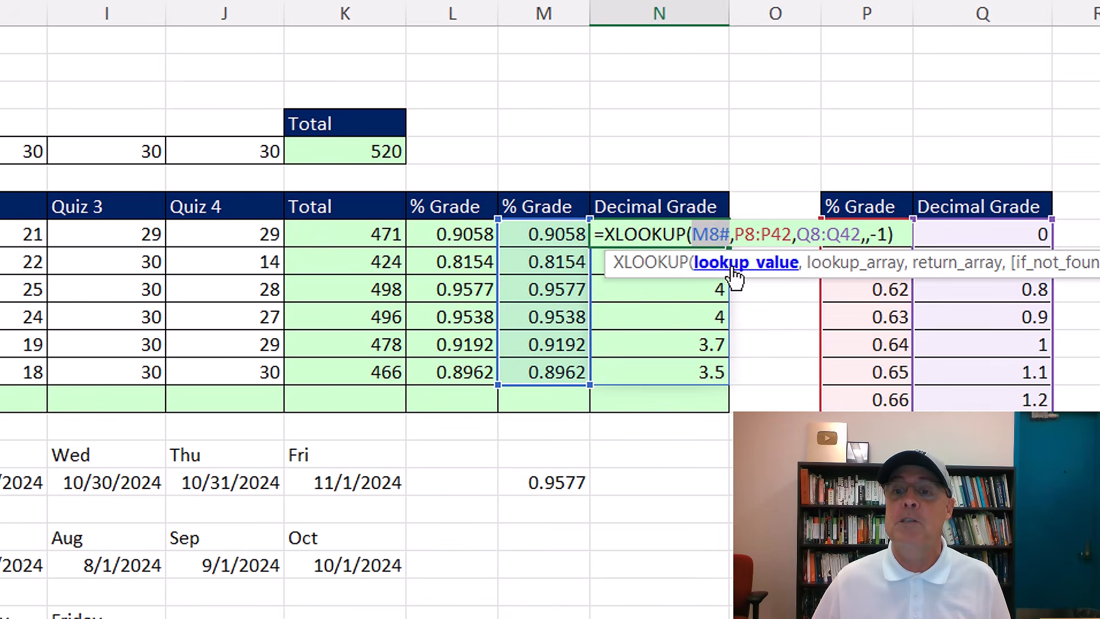
left_click_drag(450, 229, 450, 376)
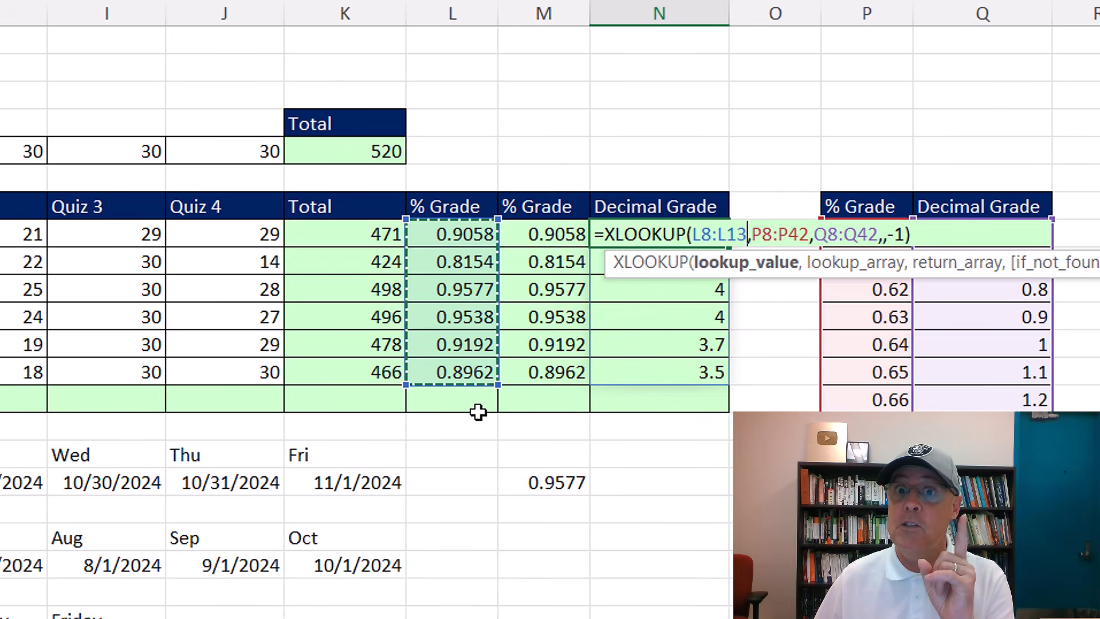
left_click(709, 264)
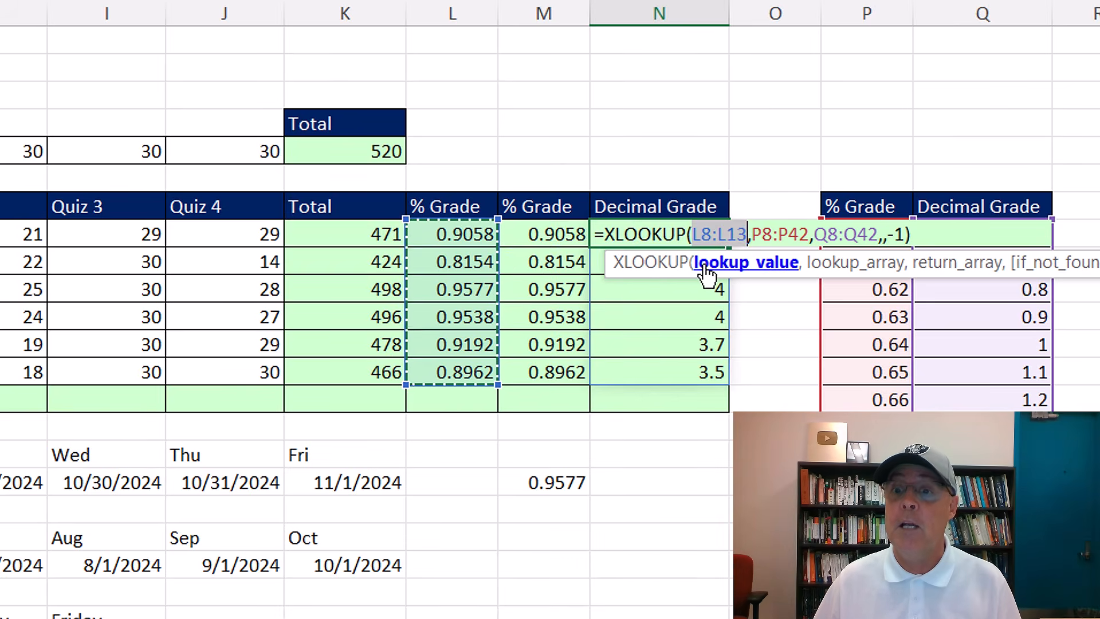
left_click_drag(554, 234, 540, 366)
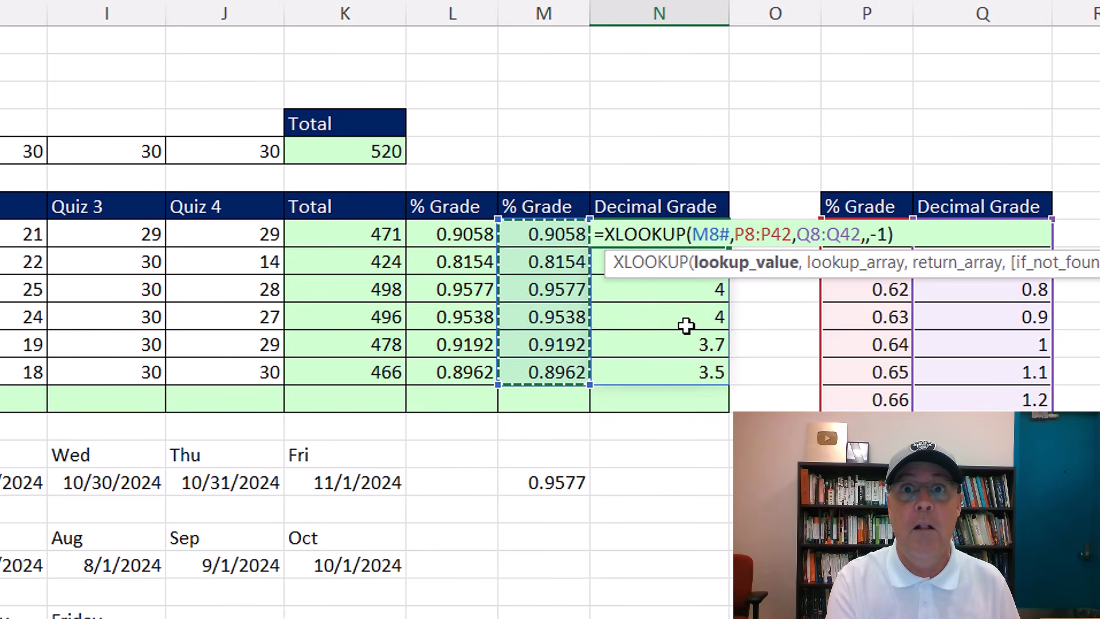
key("Return")
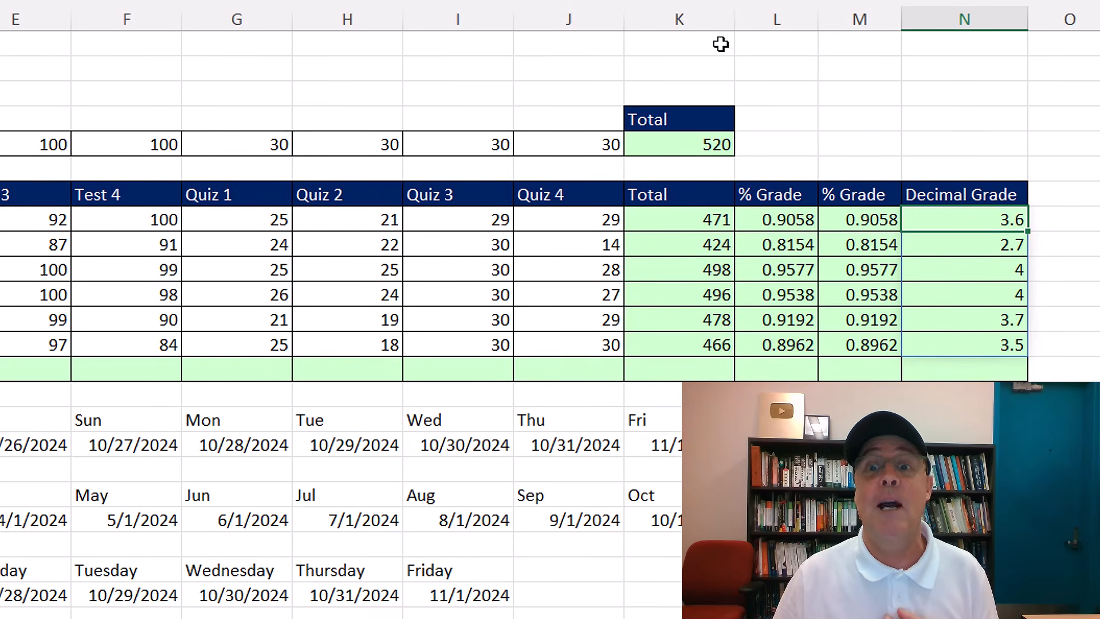
Add +10 to the SUM formula in the first student's Total cell, K8, and copy it down through K13
left_click(671, 225)
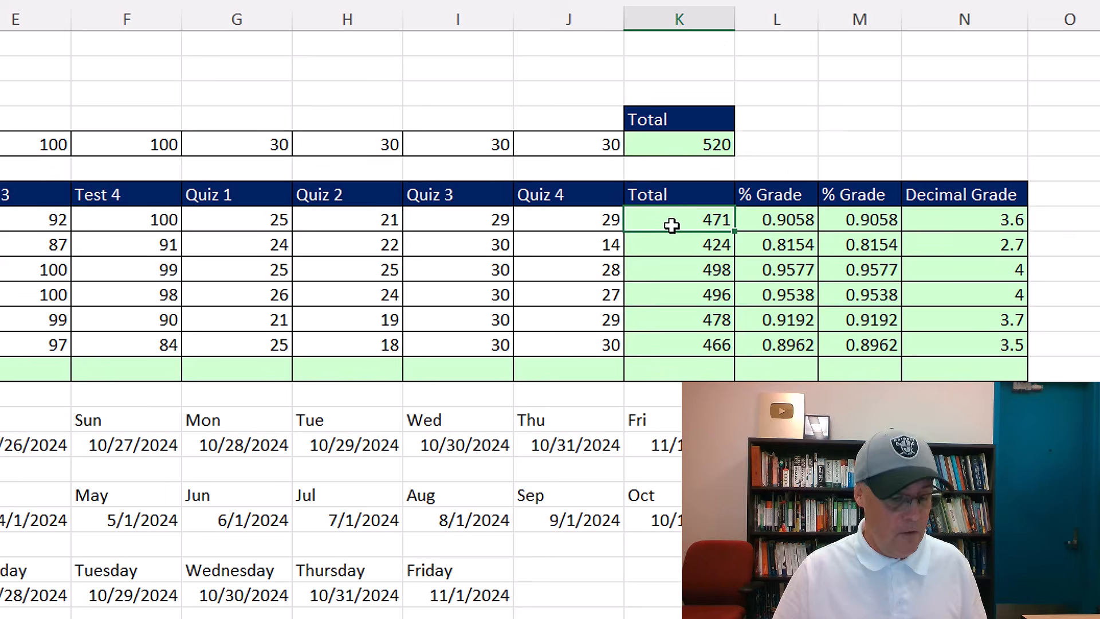
key("F2")
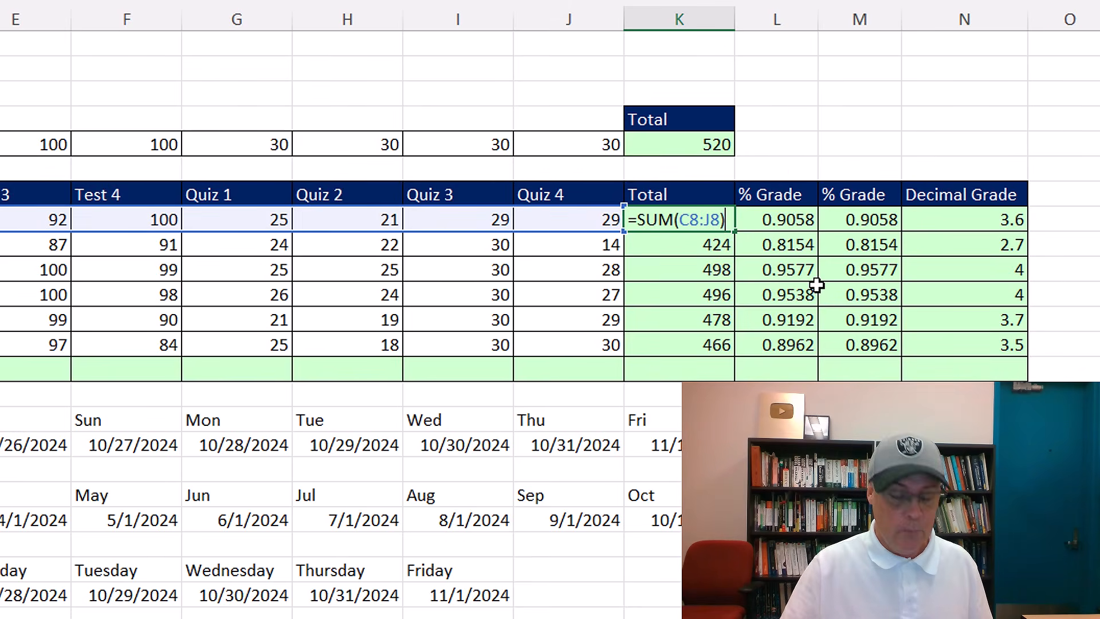
type("+10")
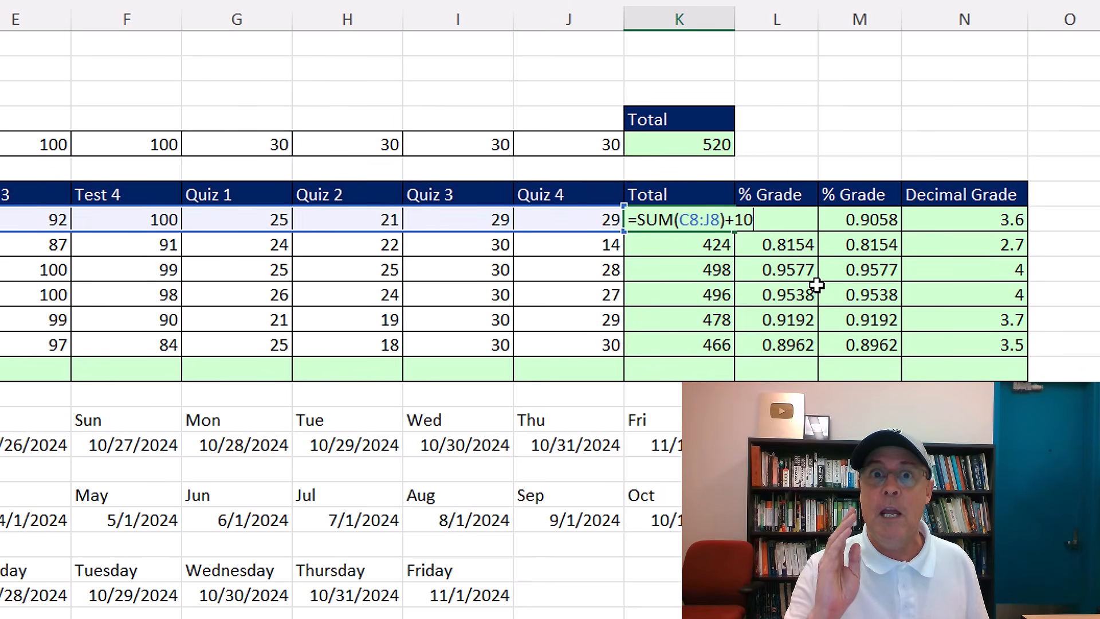
key("ctrl+Return")
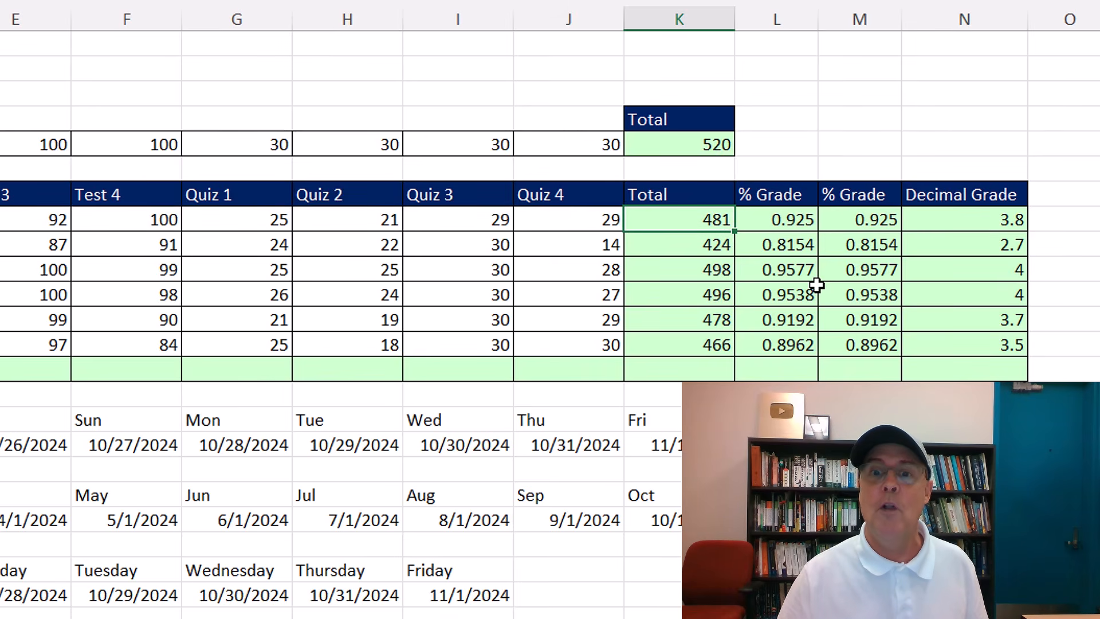
left_click_drag(737, 232, 731, 356)
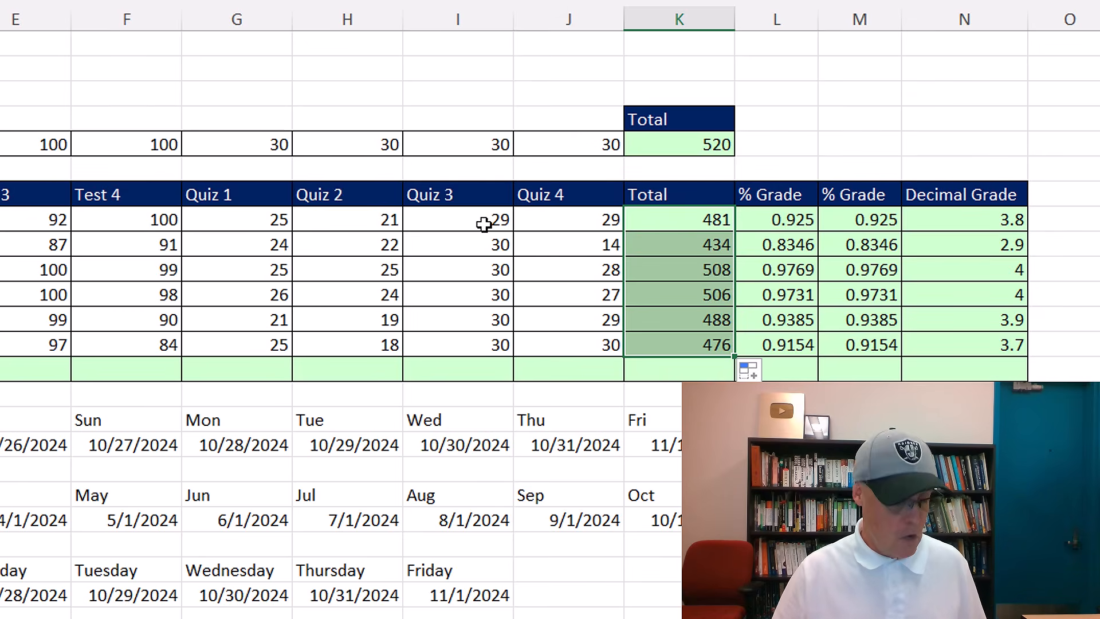
Undo the fill down the Total column and remove the +10 from the formula in K8
key("ctrl+z")
key("F2")
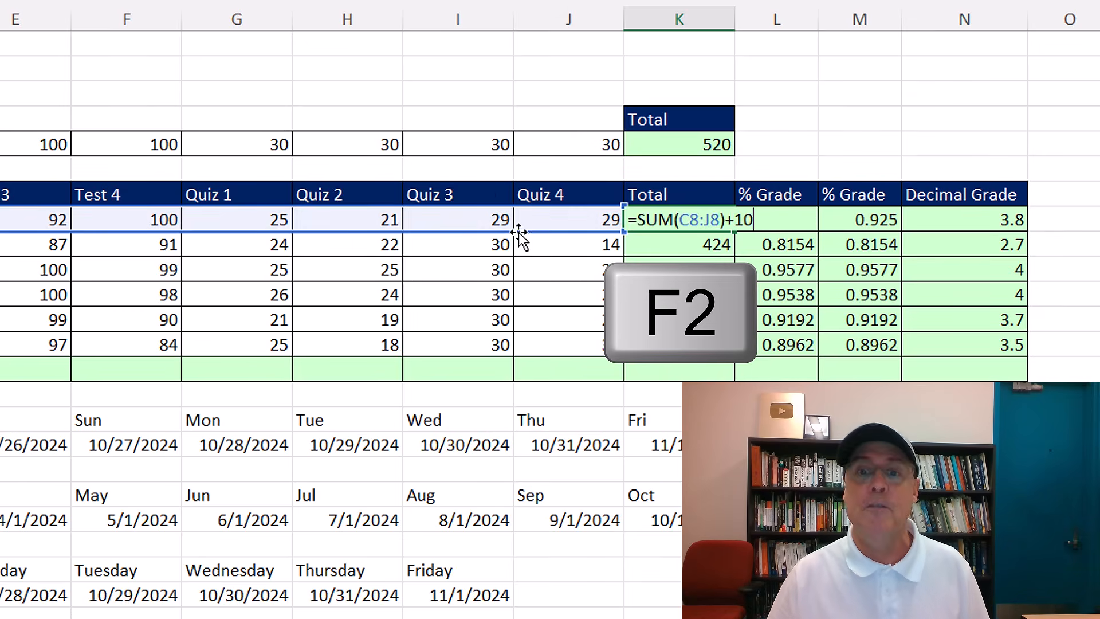
double_click(743, 220)
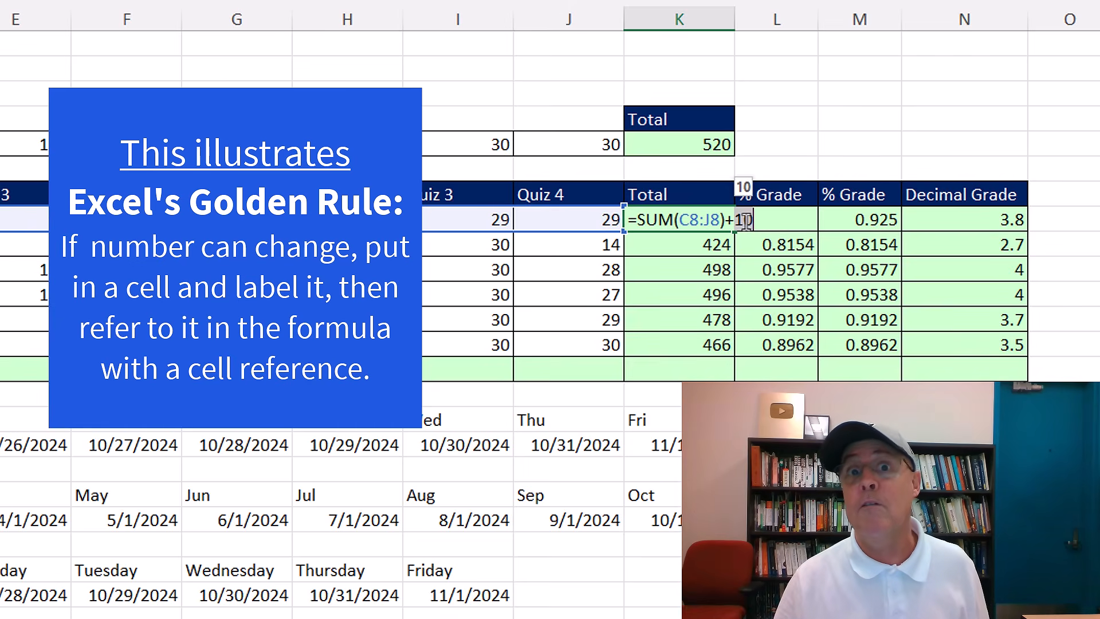
key("BackSpace")
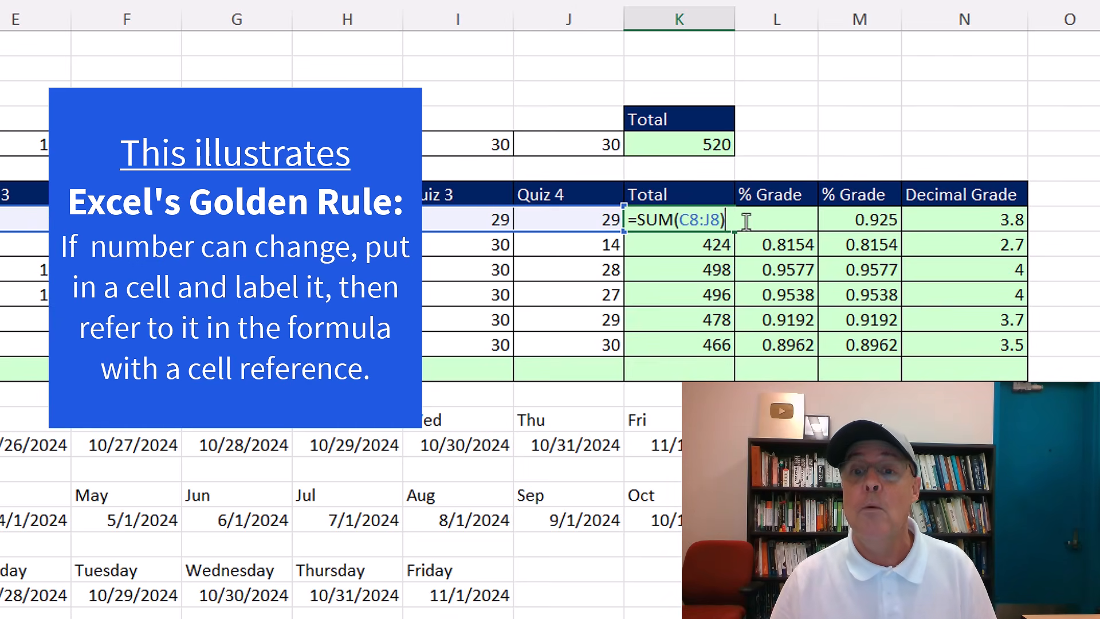
key("Return")
Enter the label Extra Credit in K1 and the value 10 in K2
left_click(690, 46)
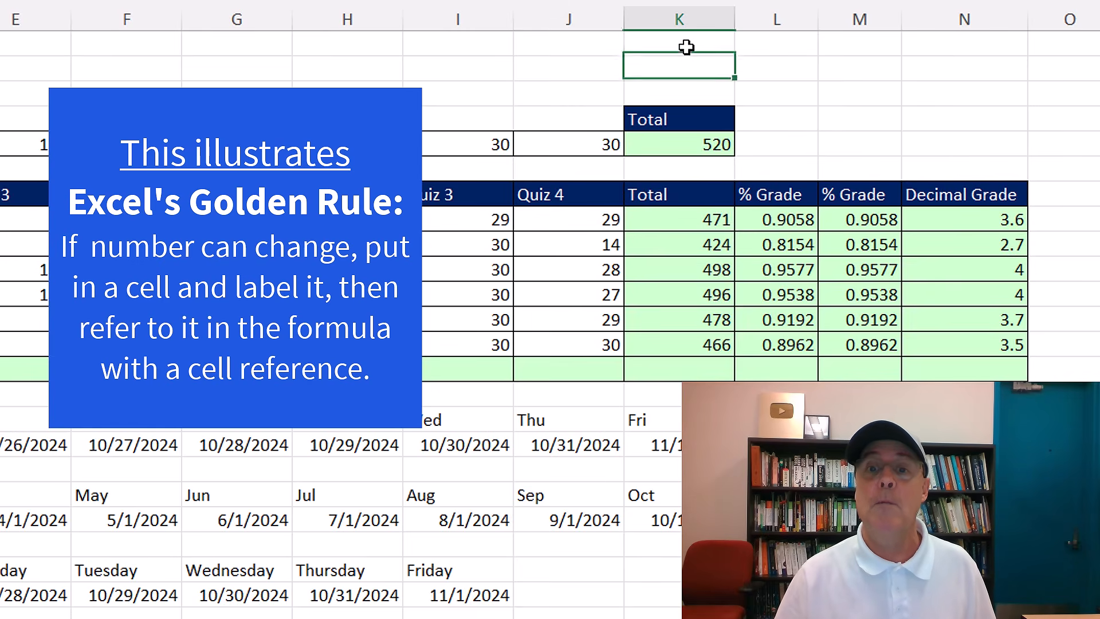
type("Extra Credit")
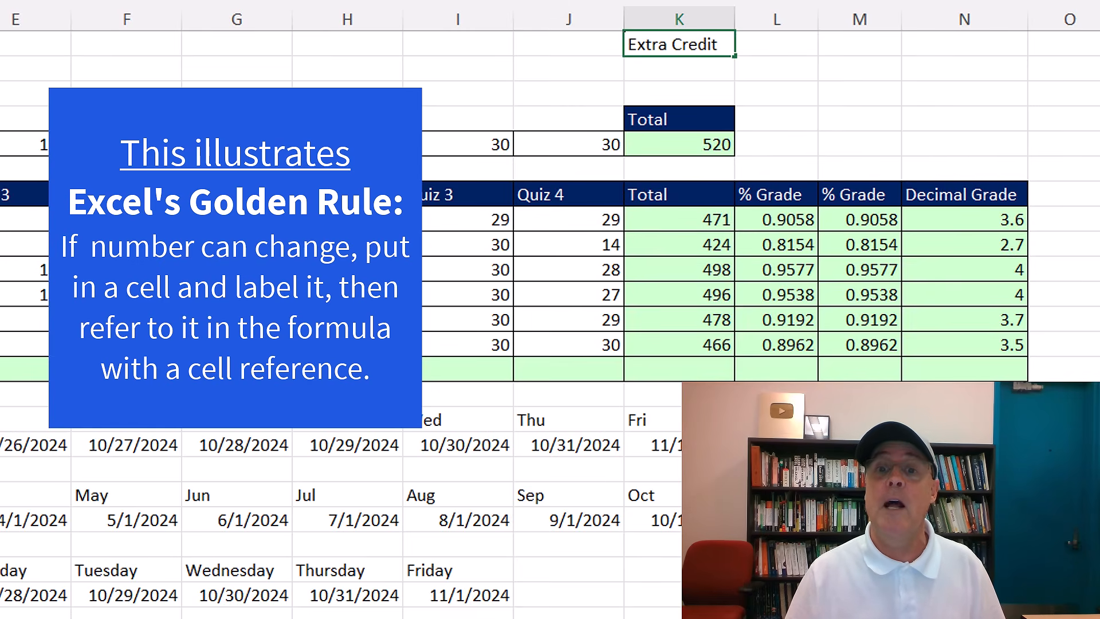
key("Return")
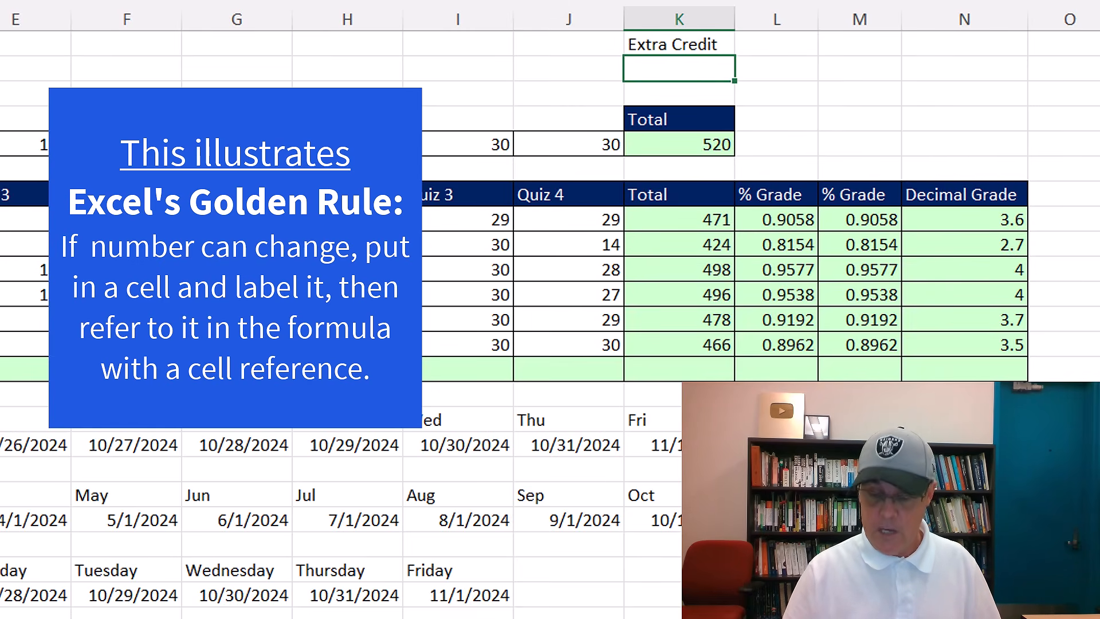
key("Return")
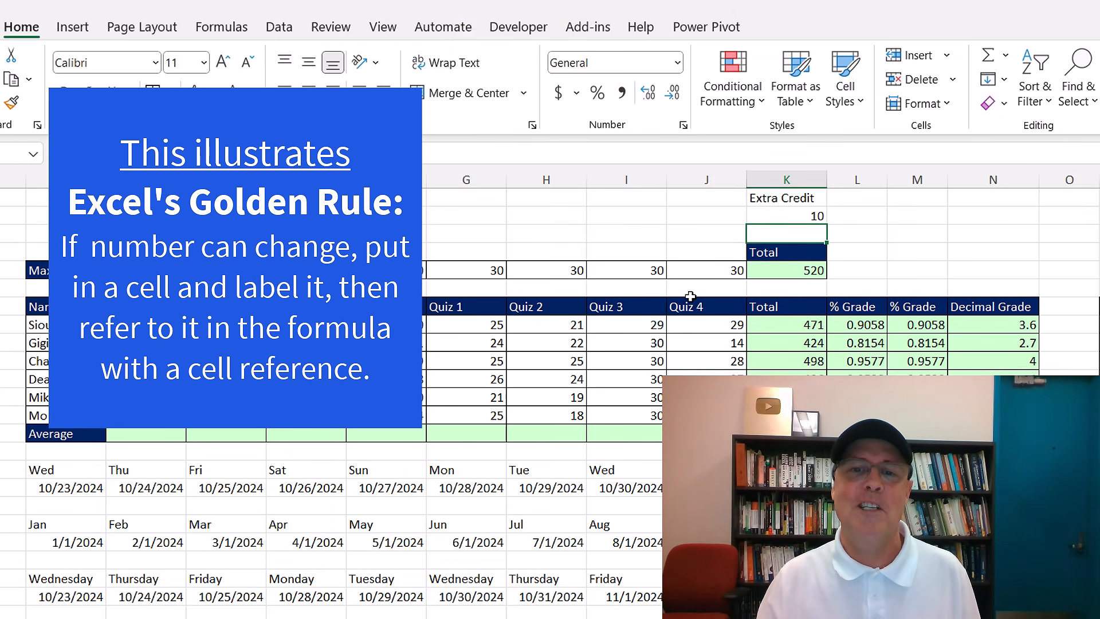
Copy the formatting of the Quiz 4 header and its first score, J7:J8, onto the Extra Credit cells K1:K2
left_click_drag(690, 307, 697, 331)
right_click(703, 319)
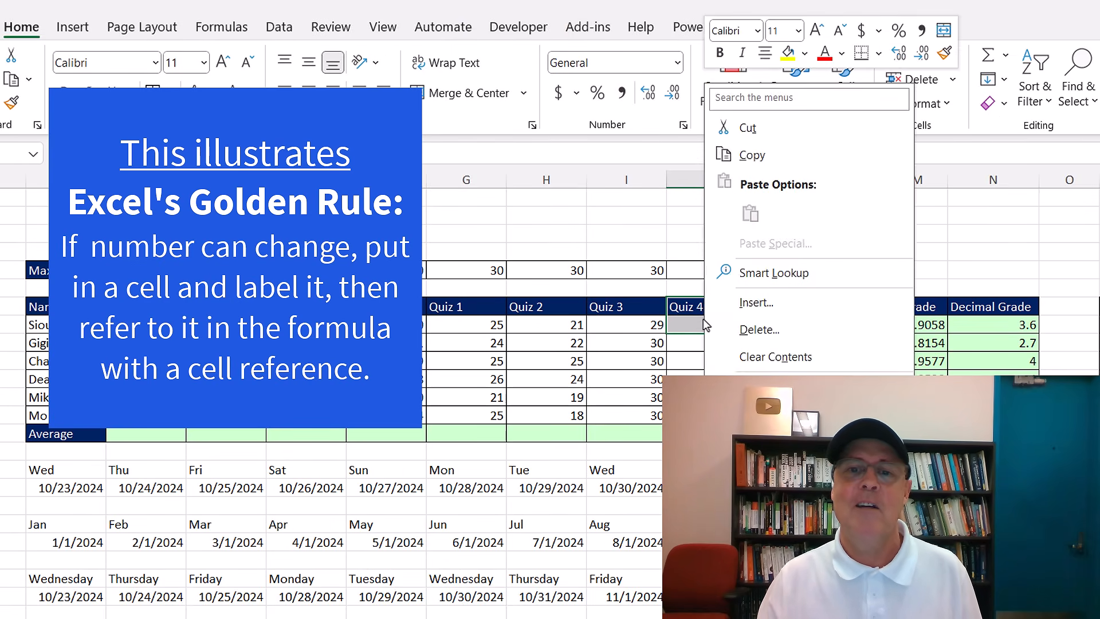
left_click(947, 56)
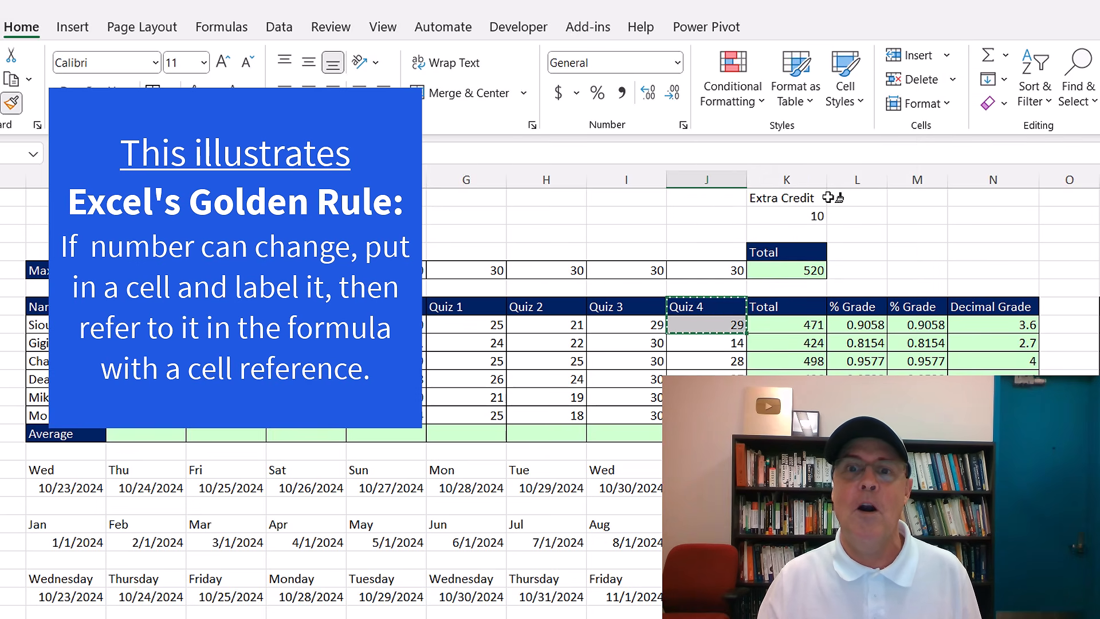
left_click(811, 198)
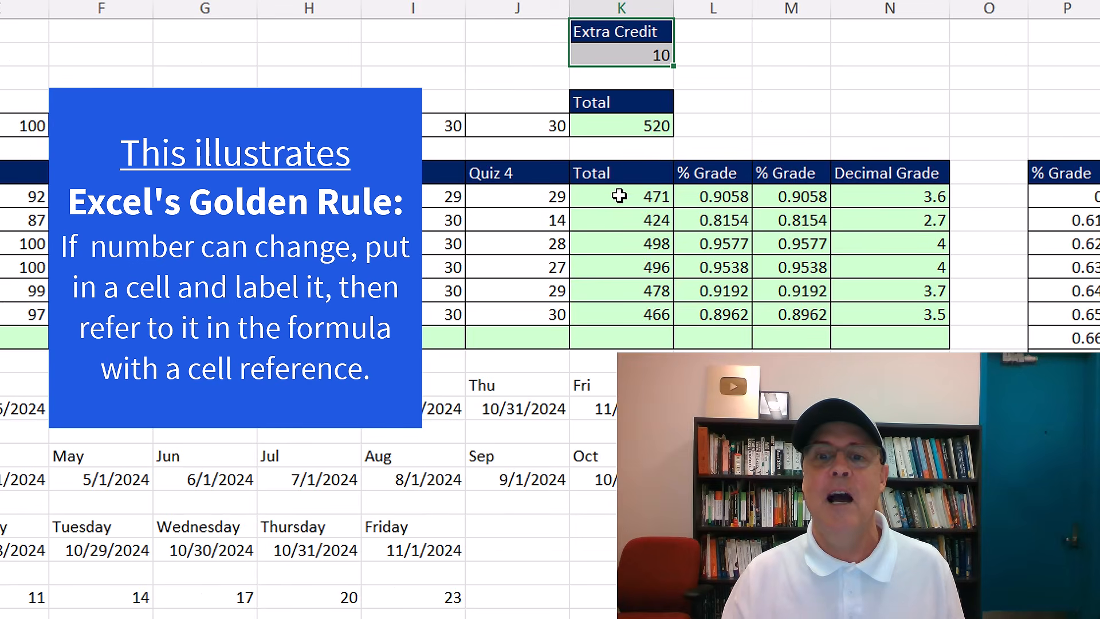
Add a locked reference to the Extra Credit value in K2 to the Total formula in K8, and copy it down through K13
left_click(799, 318)
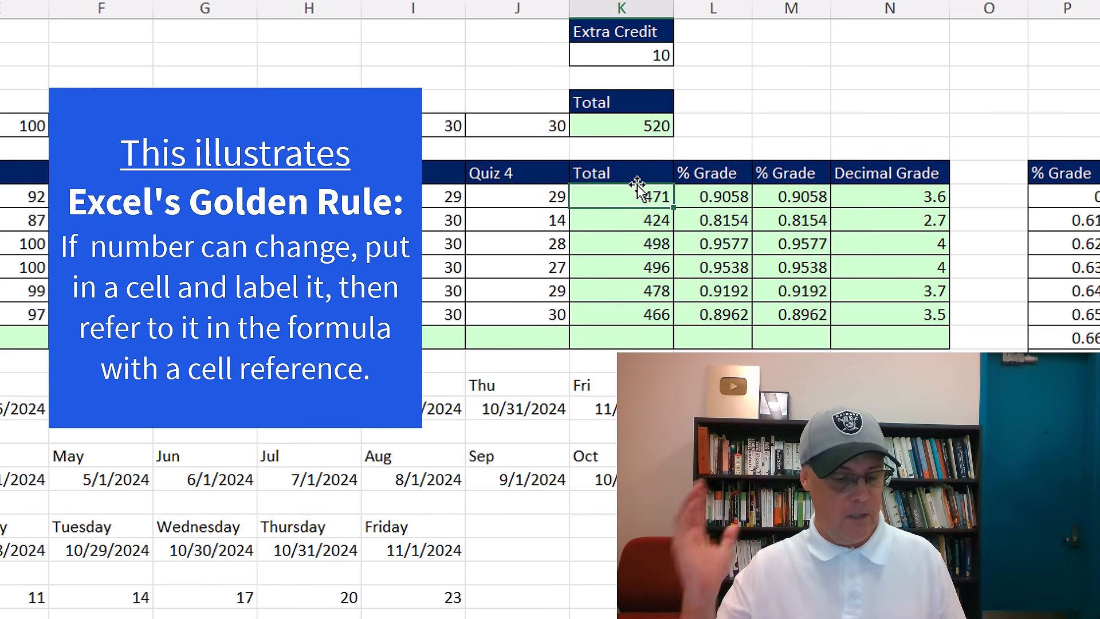
key("F2")
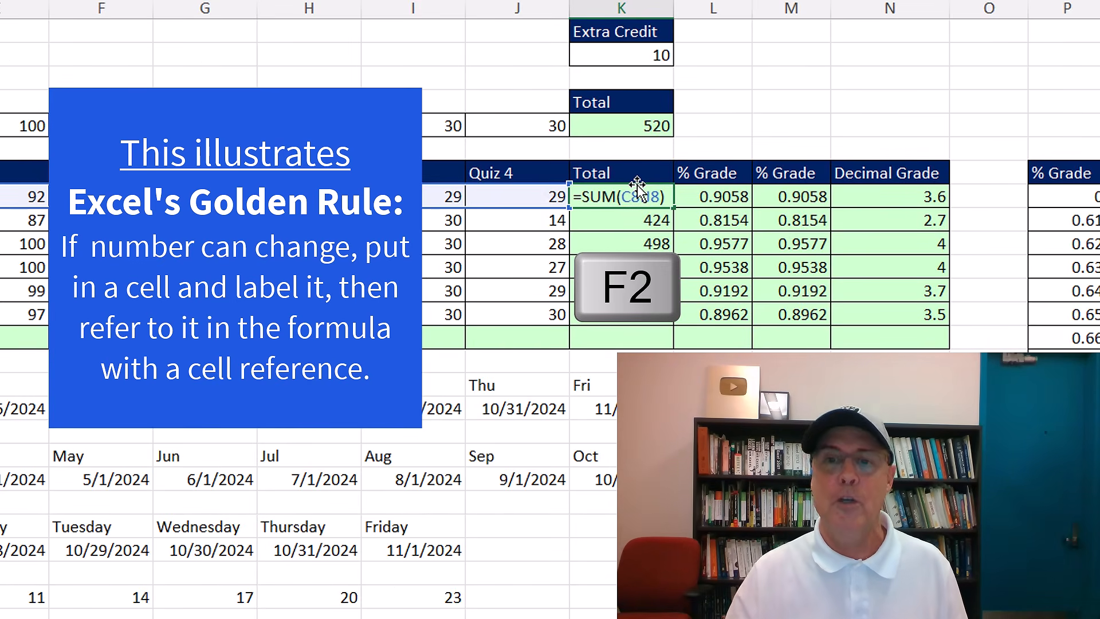
type("+")
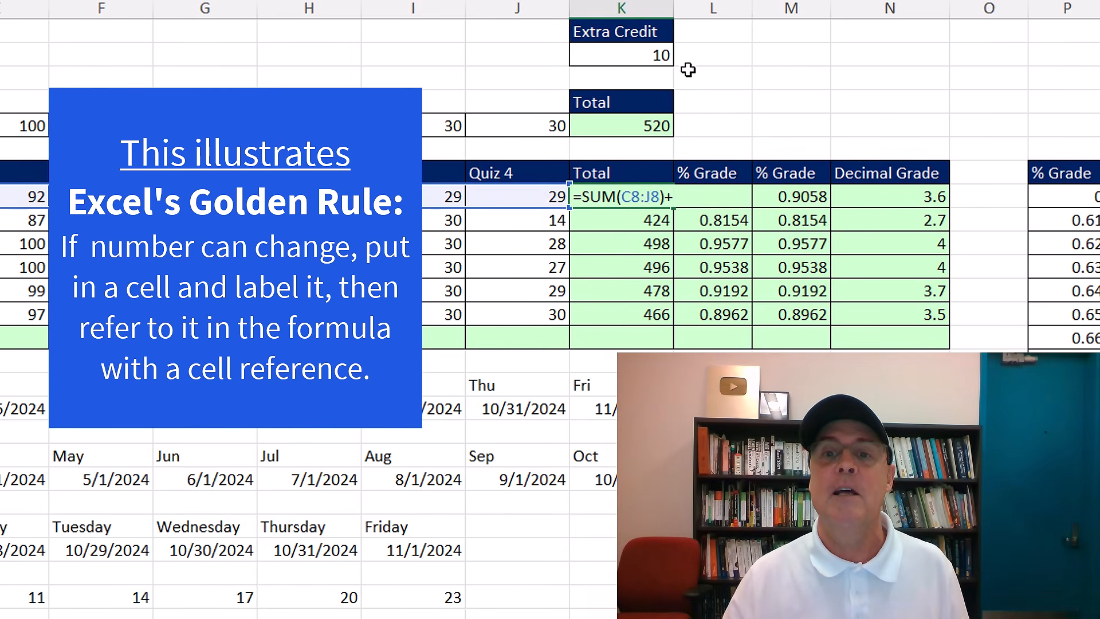
left_click(662, 57)
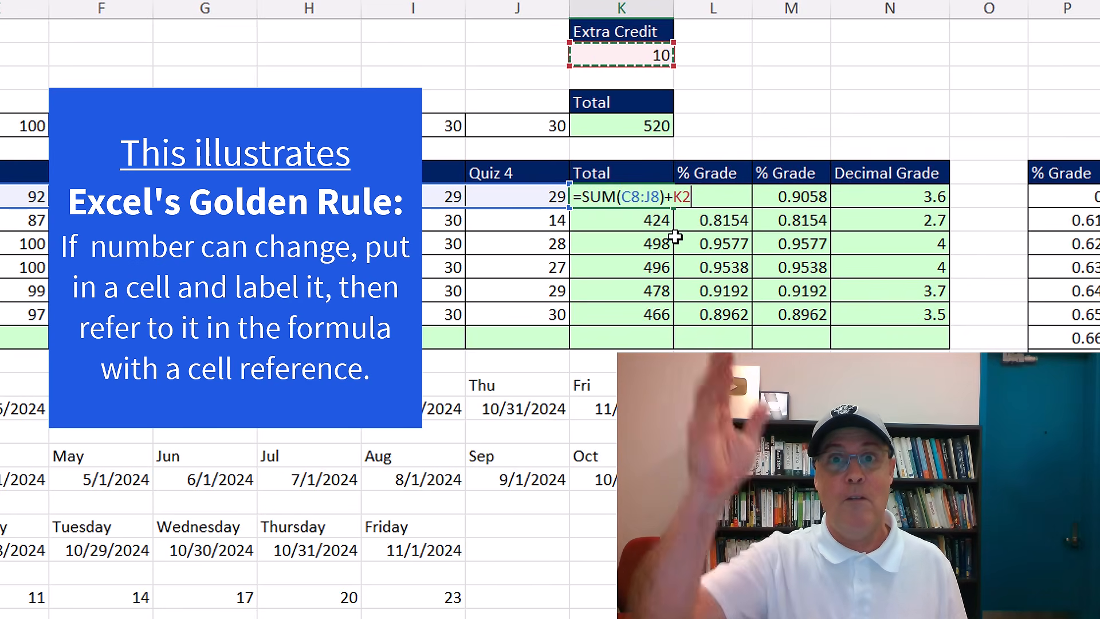
key("F4")
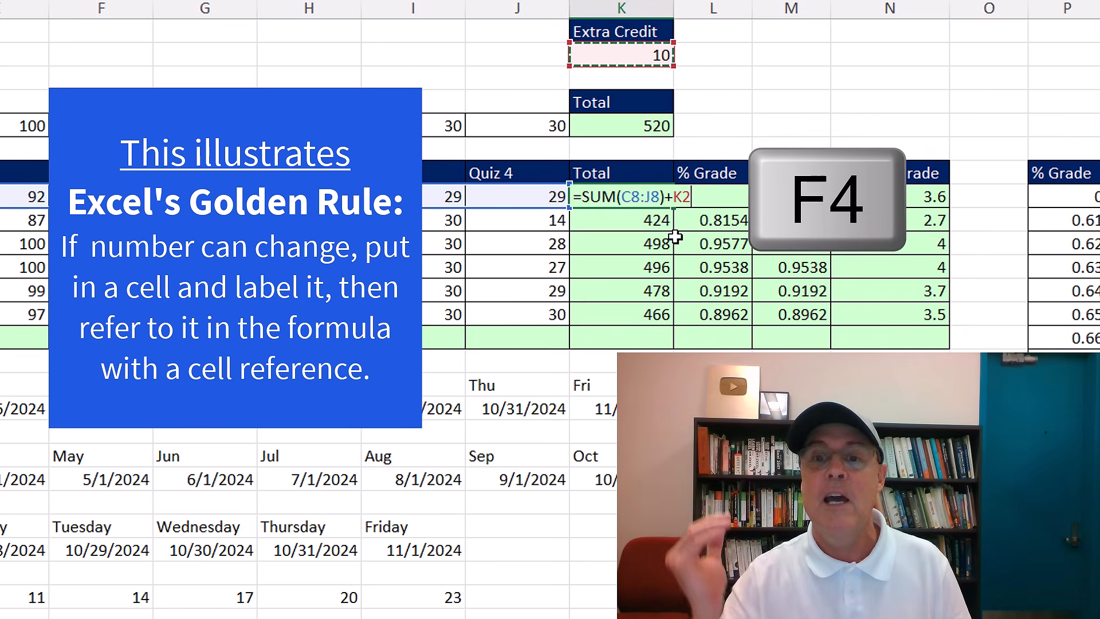
key("F4")
key("ctrl+Return")
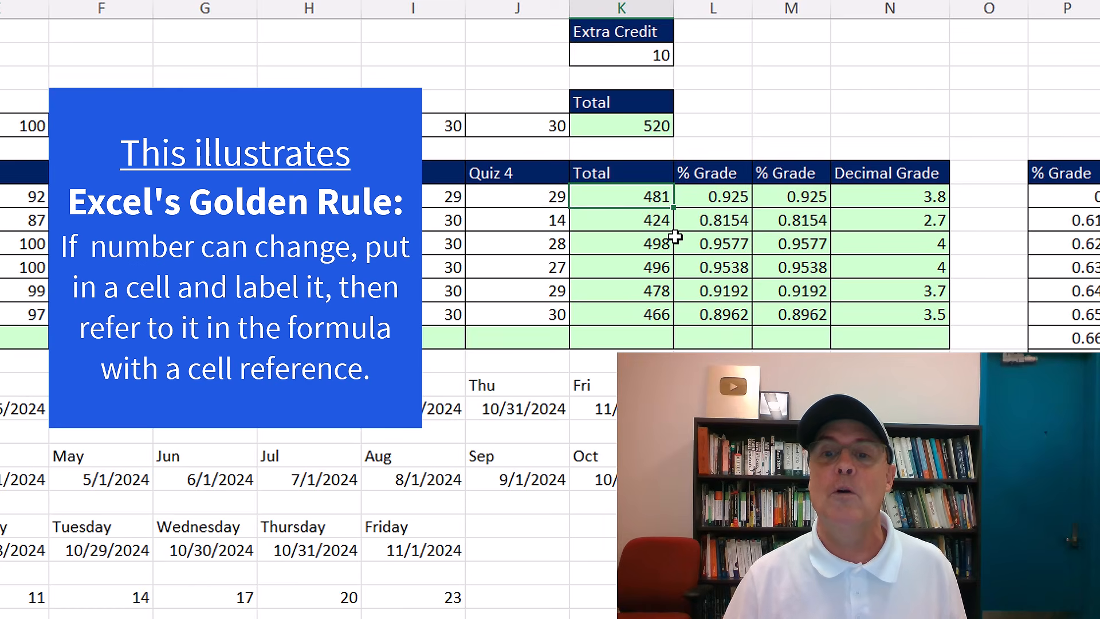
left_click_drag(674, 208, 678, 321)
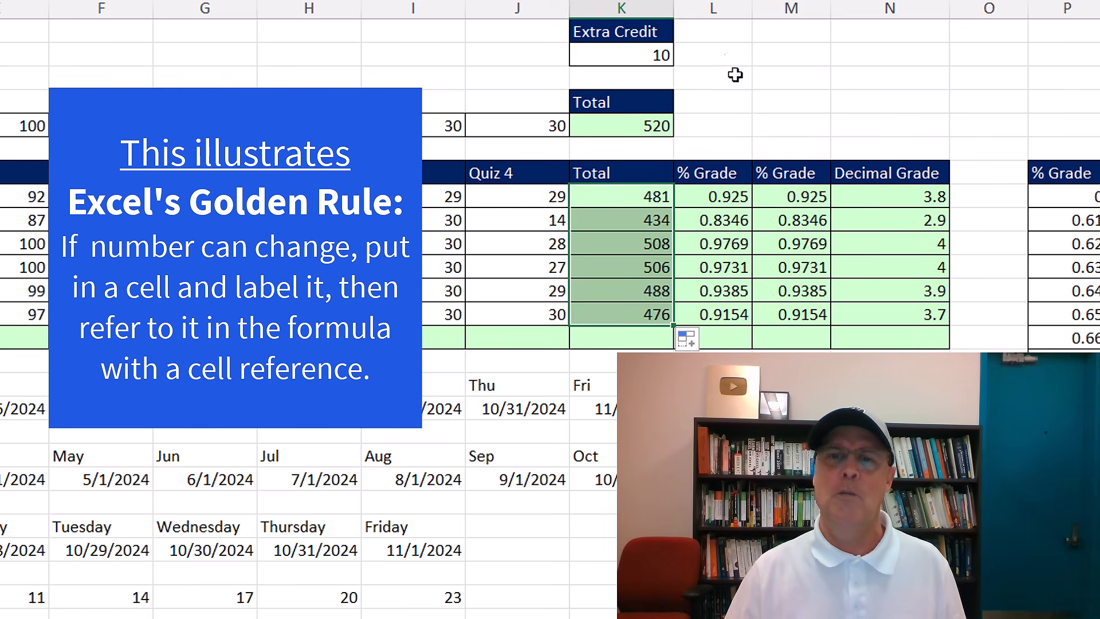
Change the Extra Credit value in K2 to 5
left_click(659, 56)
type("5")
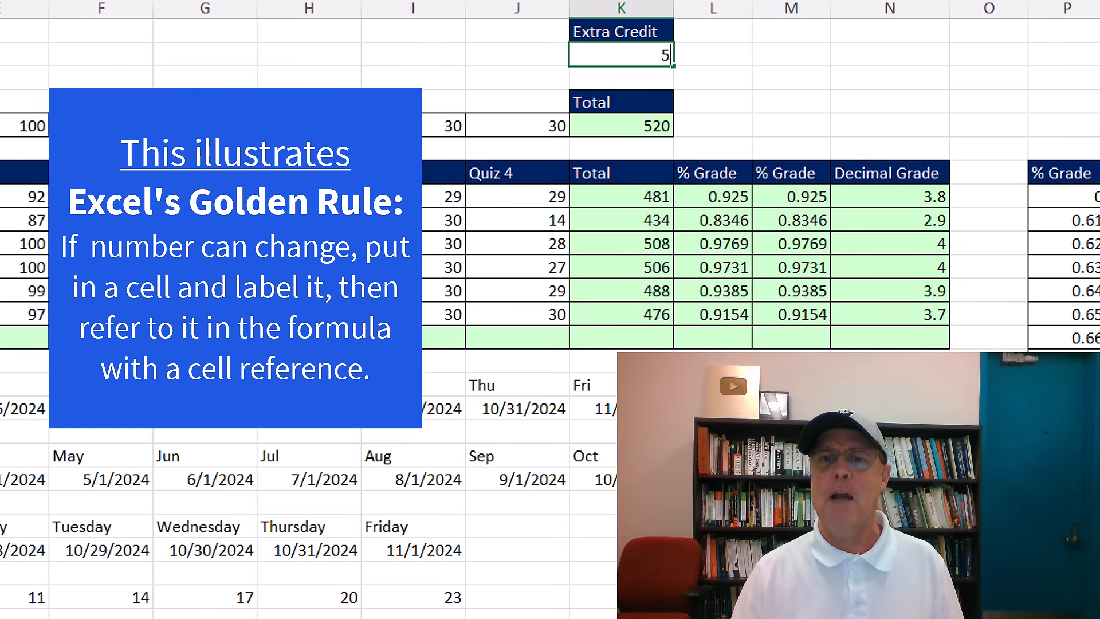
key("Return")
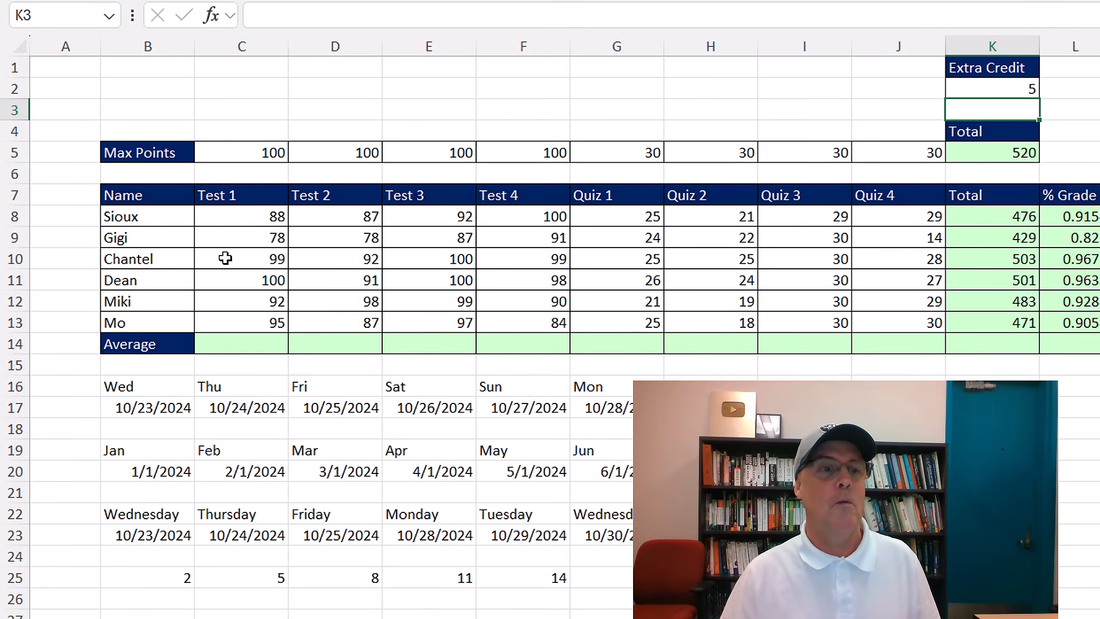
Enter an AVERAGE formula for the Test 1 scores C8:C13 in C14, and copy it across the Average row through N14
left_click(232, 341)
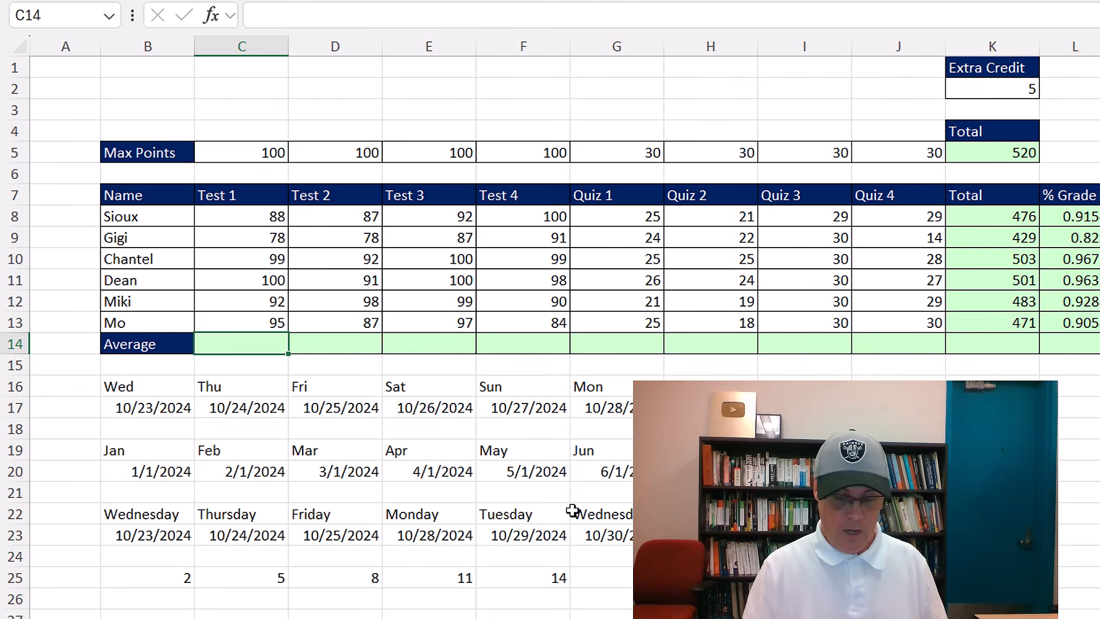
type("=aver")
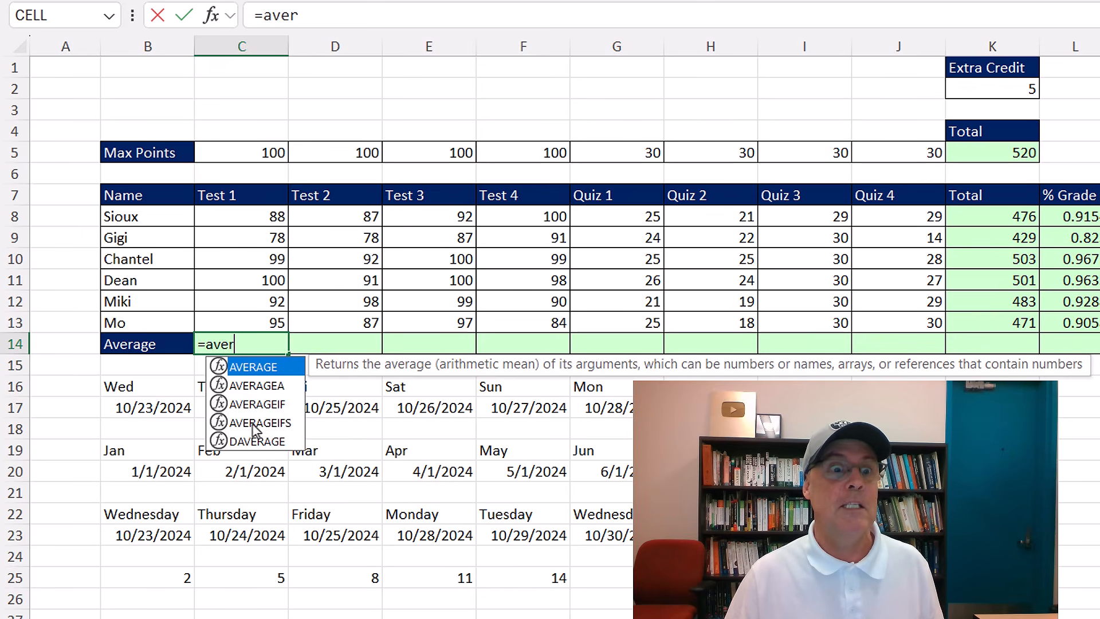
key("Tab")
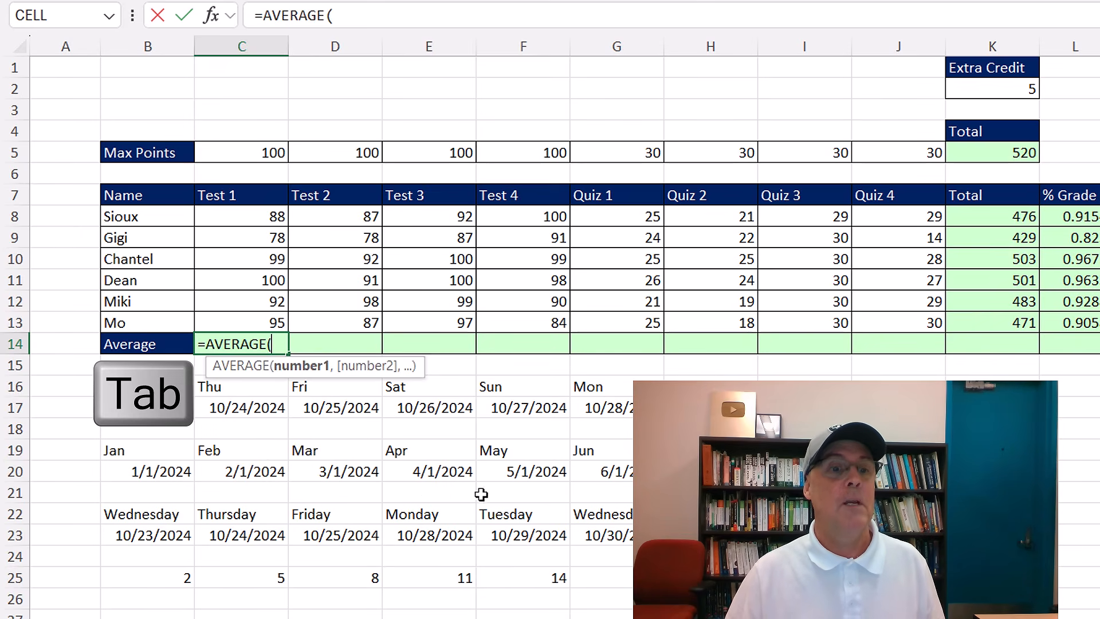
left_click_drag(249, 216, 248, 326)
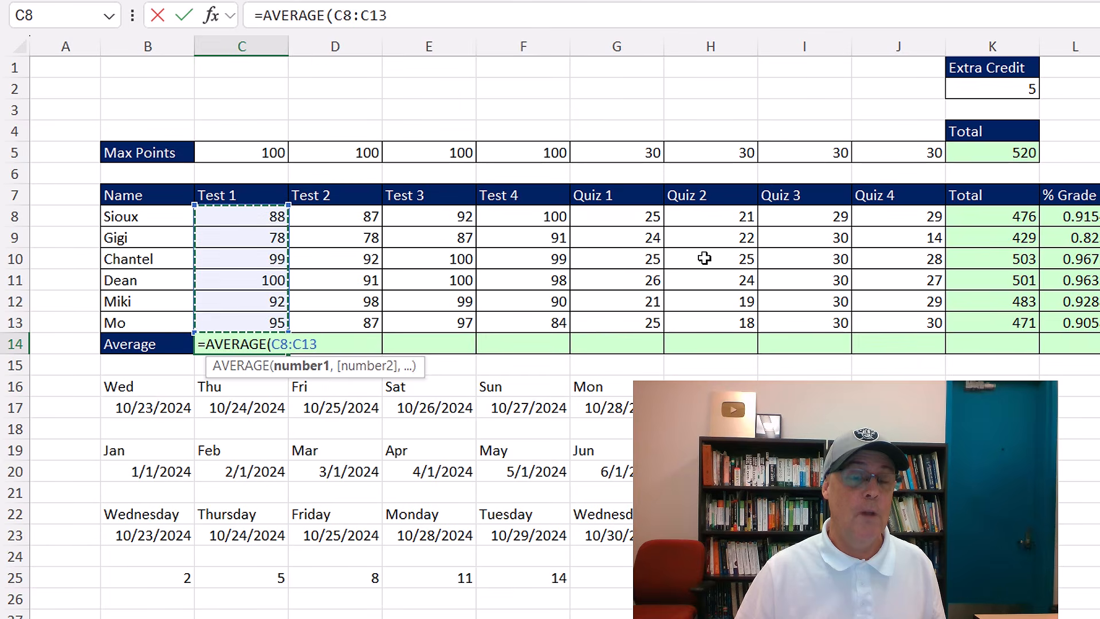
key("ctrl+Return")
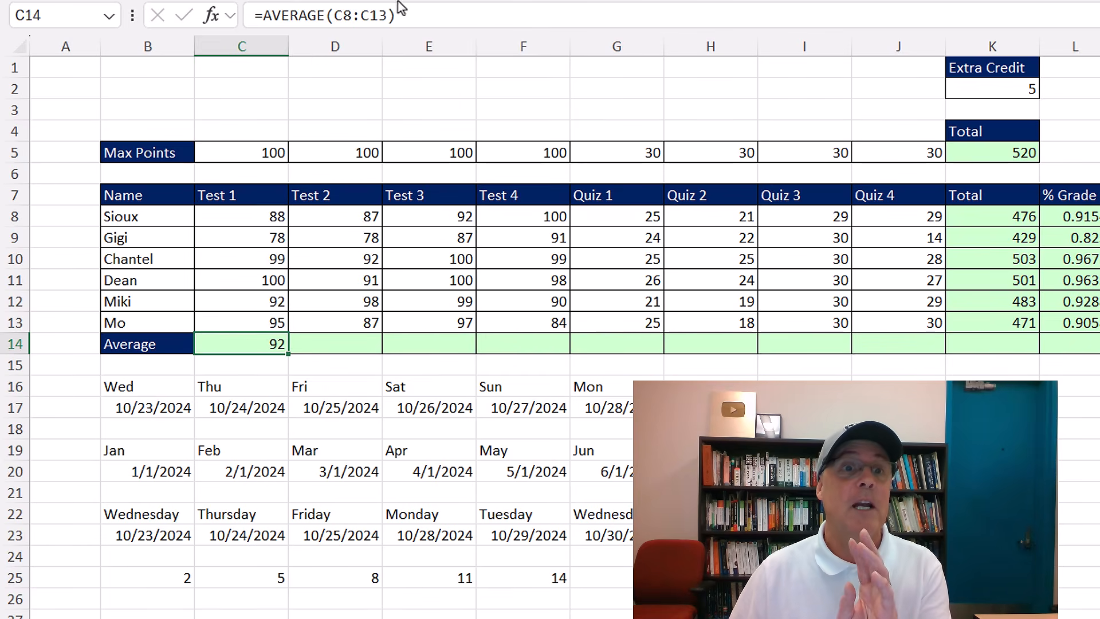
left_click_drag(288, 353, 1083, 367)
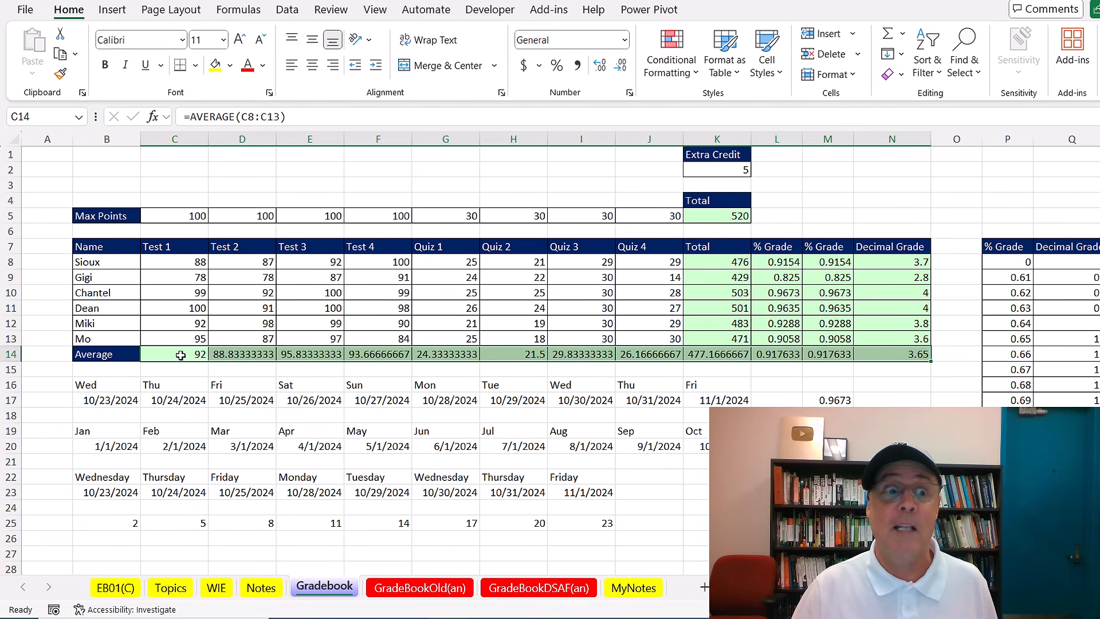
Format the averages in C14:K14 with the Number format and 0 decimal places
left_click_drag(180, 356, 700, 352)
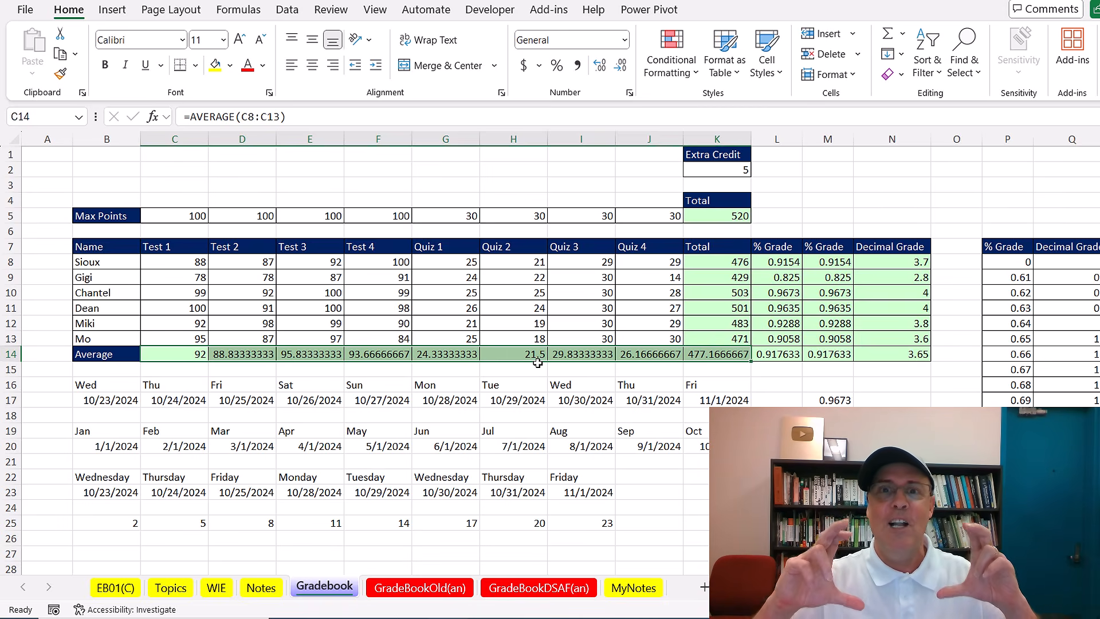
key("ctrl+1")
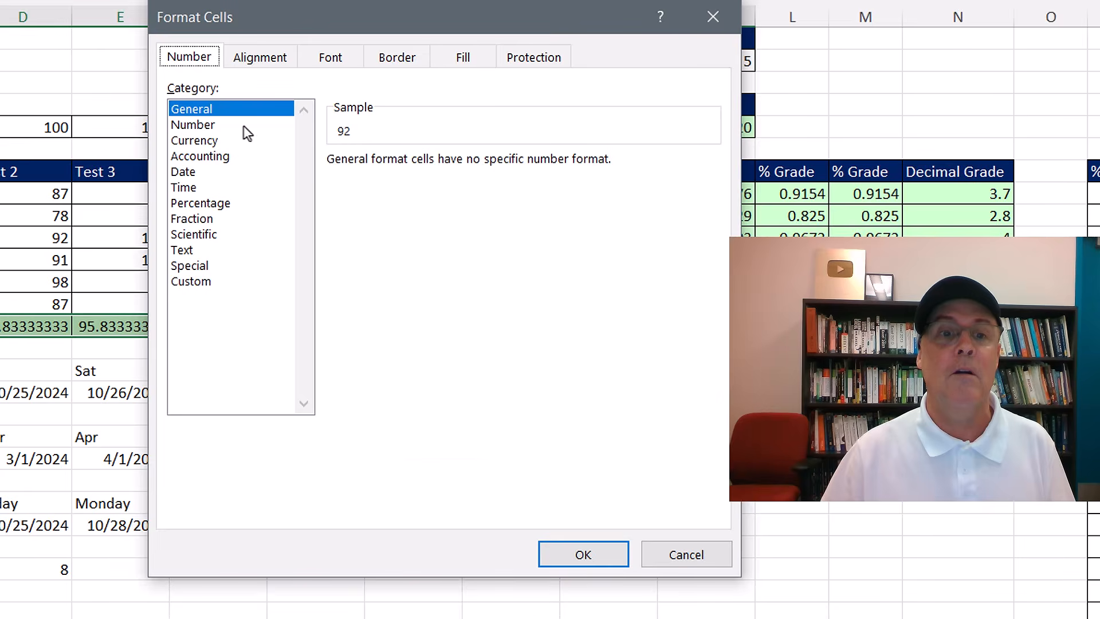
left_click(417, 237)
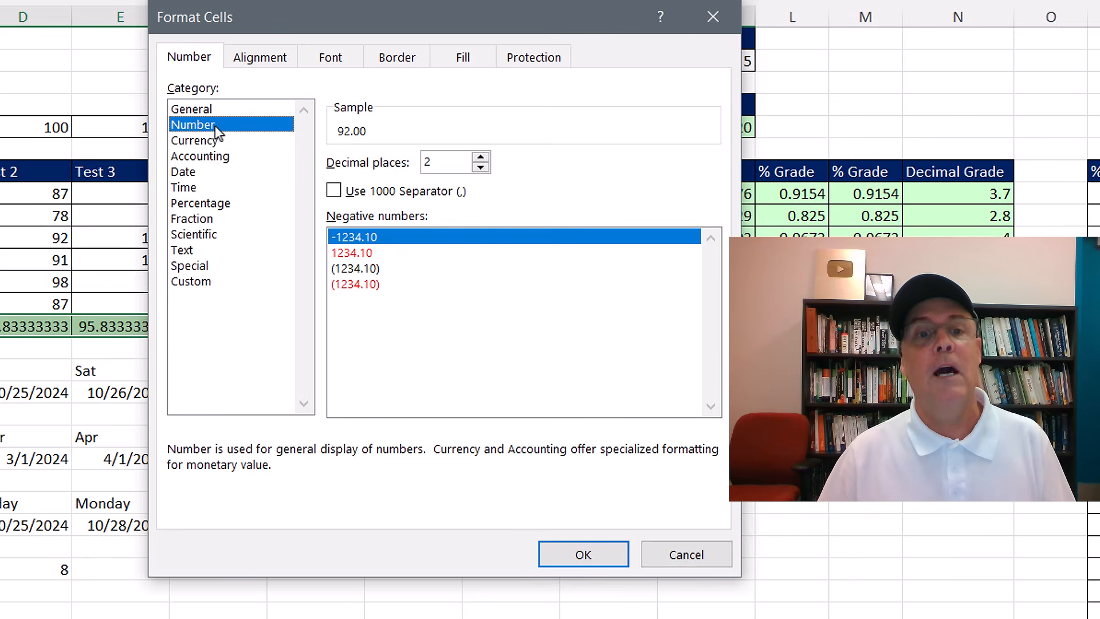
left_click(481, 167)
left_click(481, 167)
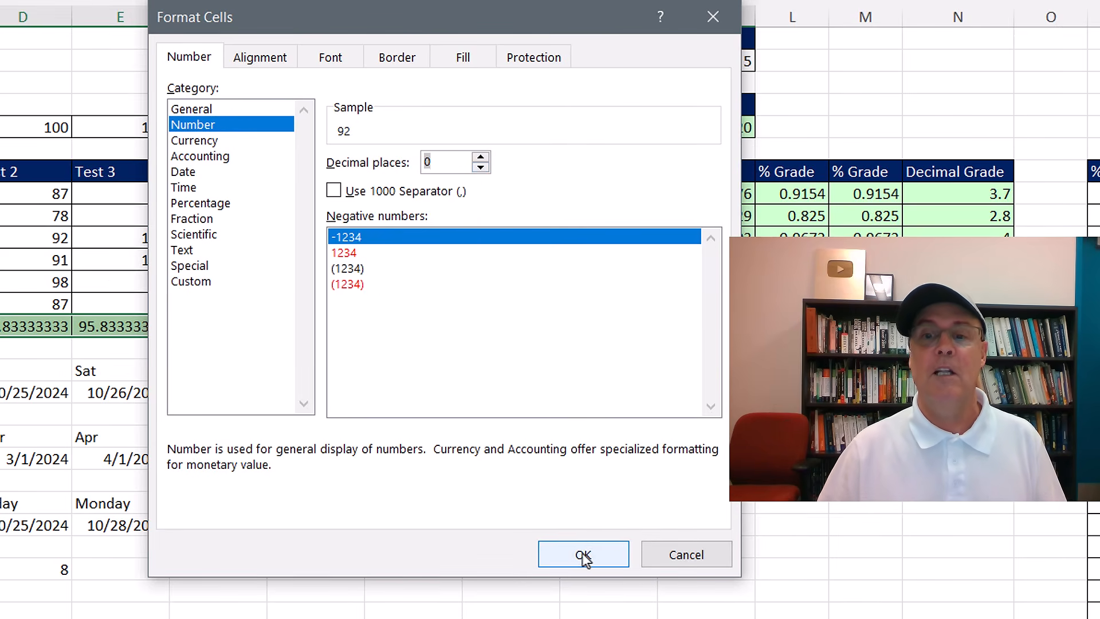
left_click(583, 553)
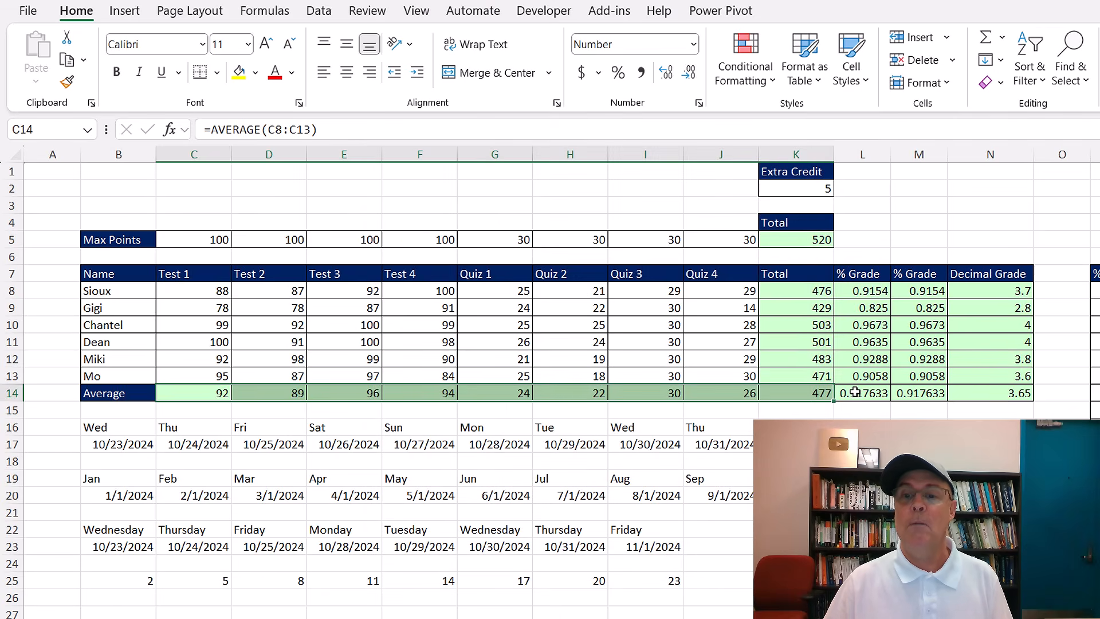
Reduce the % Grade averages in L14:M14 to four decimal places
left_click_drag(855, 392, 911, 395)
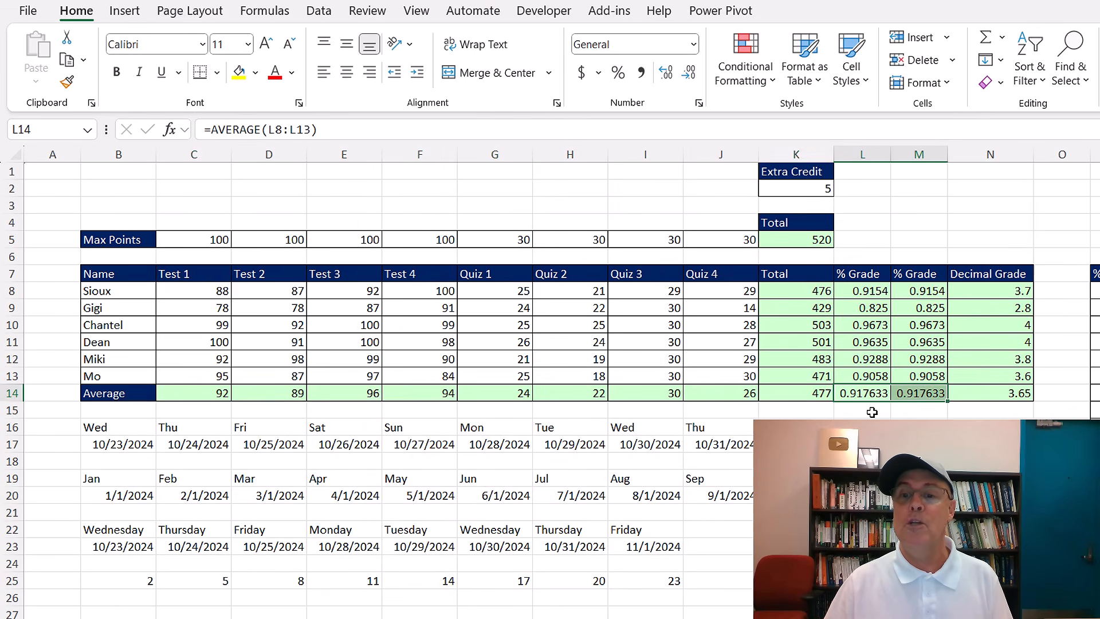
left_click(691, 75)
left_click(691, 75)
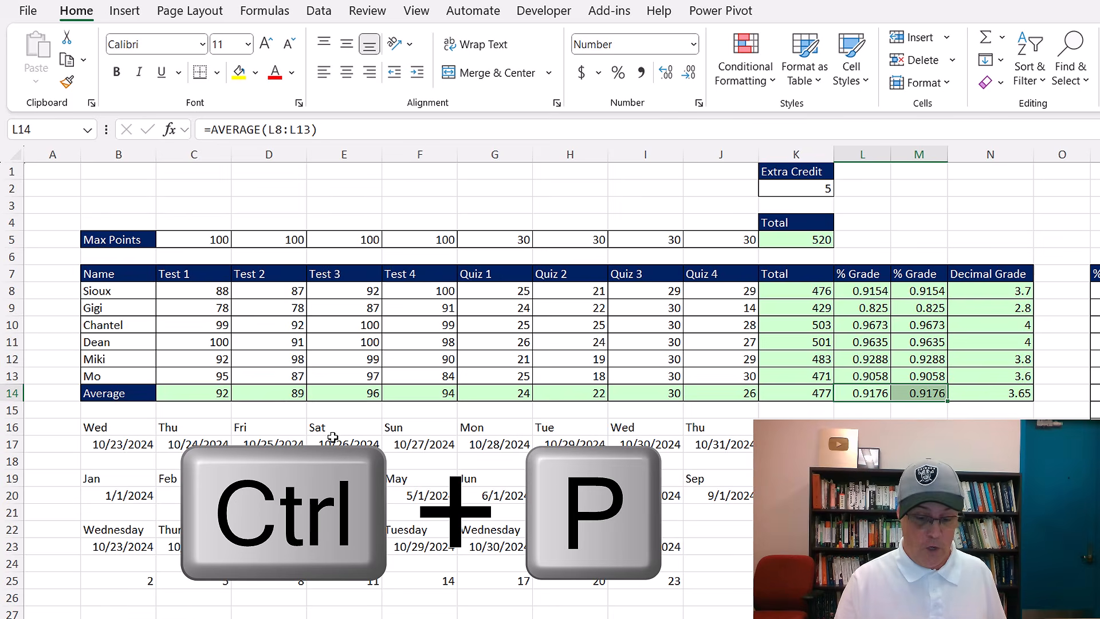
Preview all three printed pages of the Gradebook sheet to check how the table splits, and close the preview
key("ctrl+p")
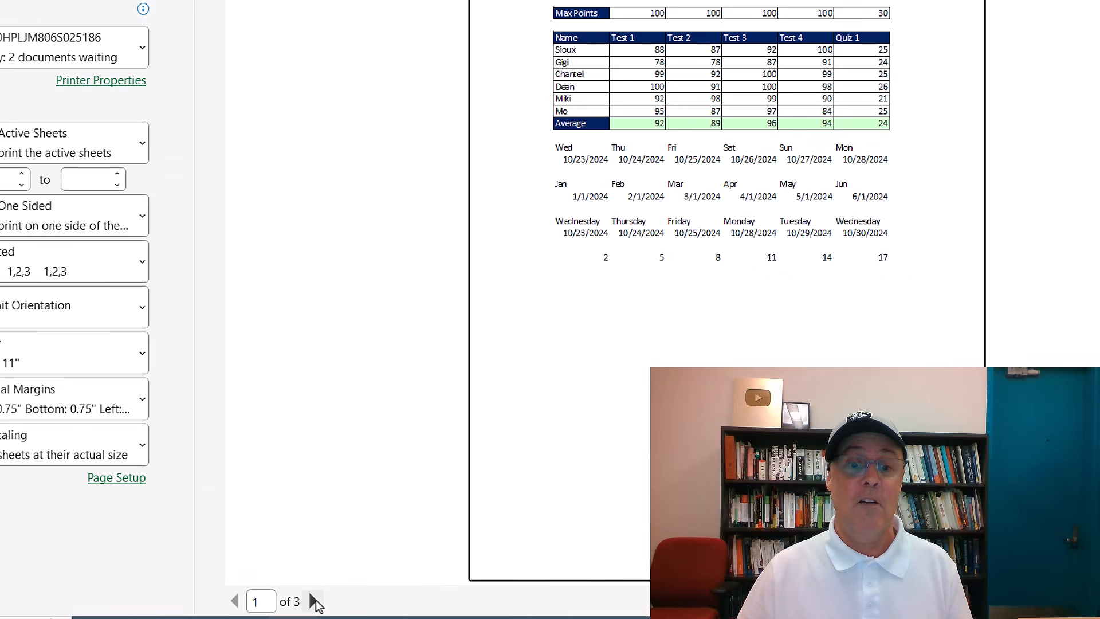
left_click(464, 604)
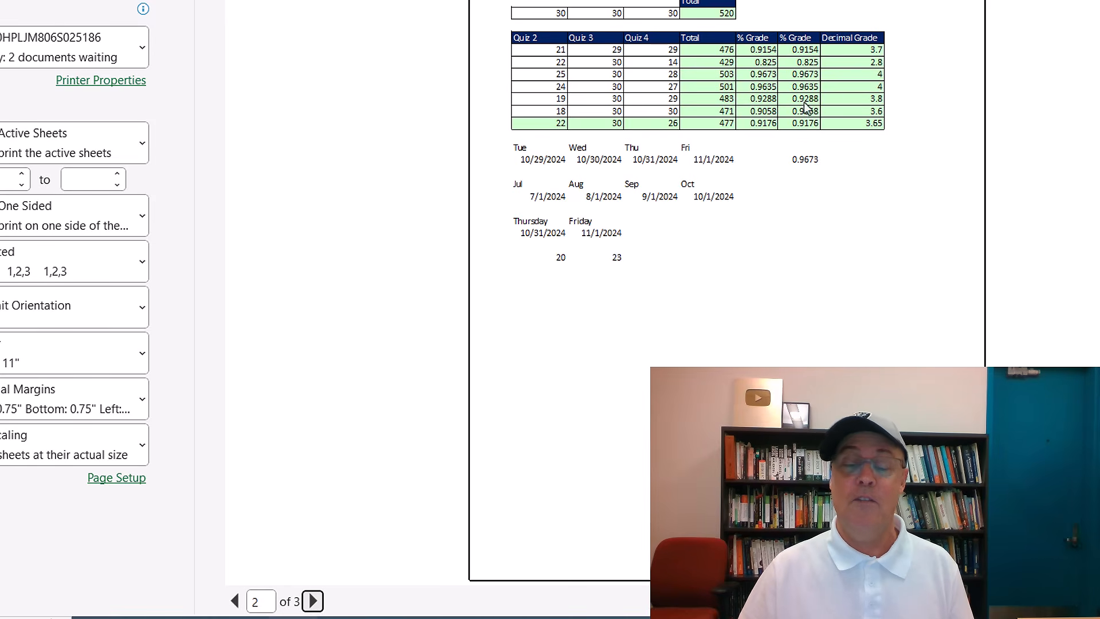
left_click(314, 602)
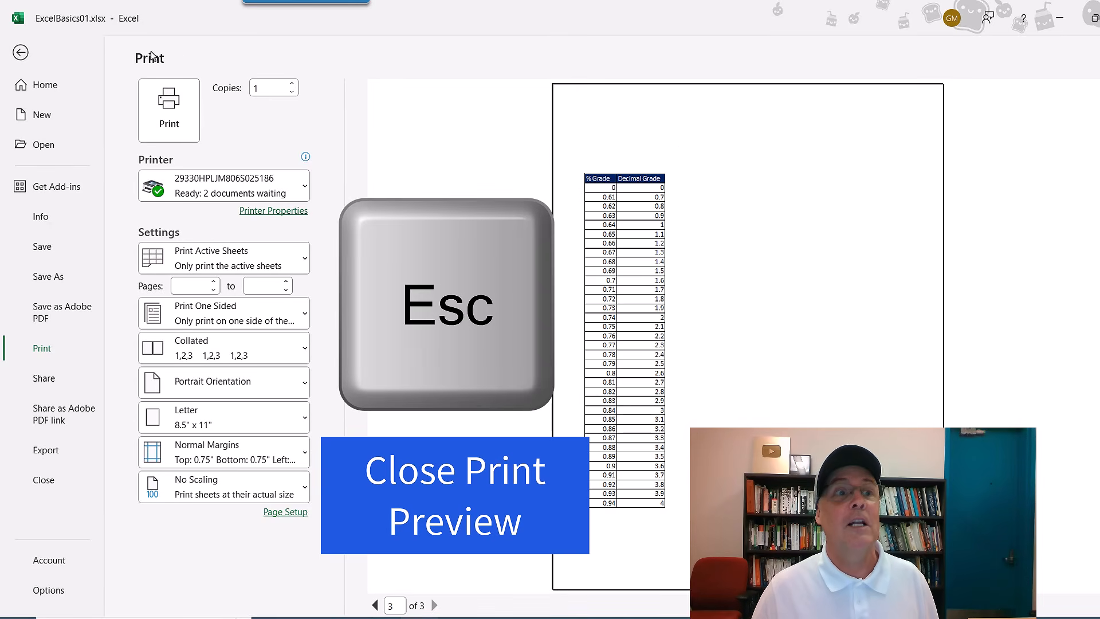
key("Escape")
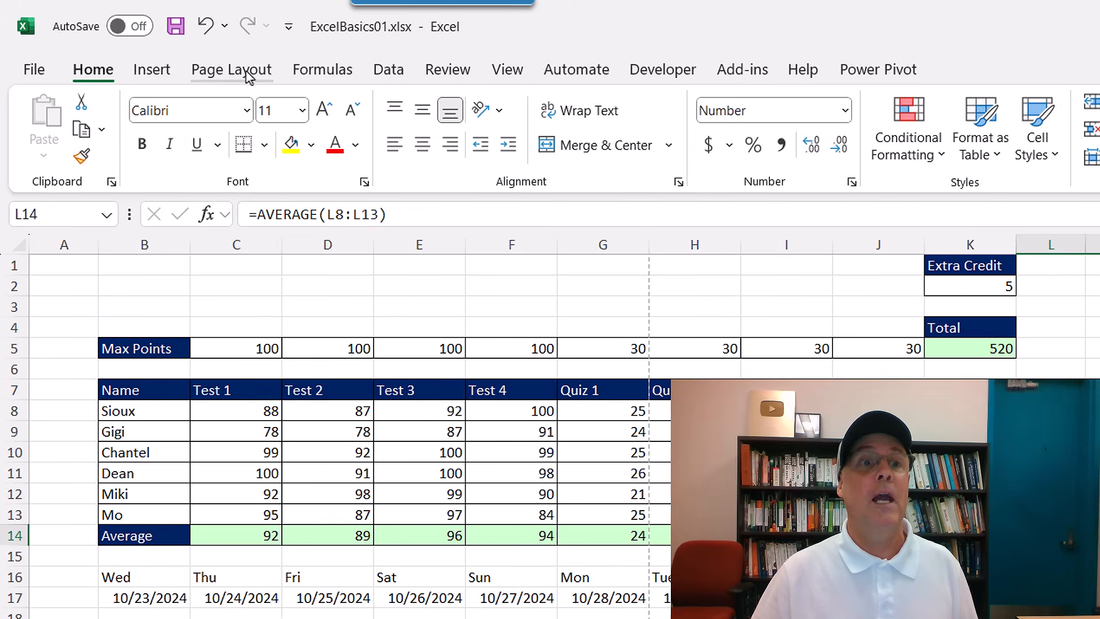
Open the Page Setup dialog for the Gradebook sheet and set the orientation to Landscape
left_click(174, 49)
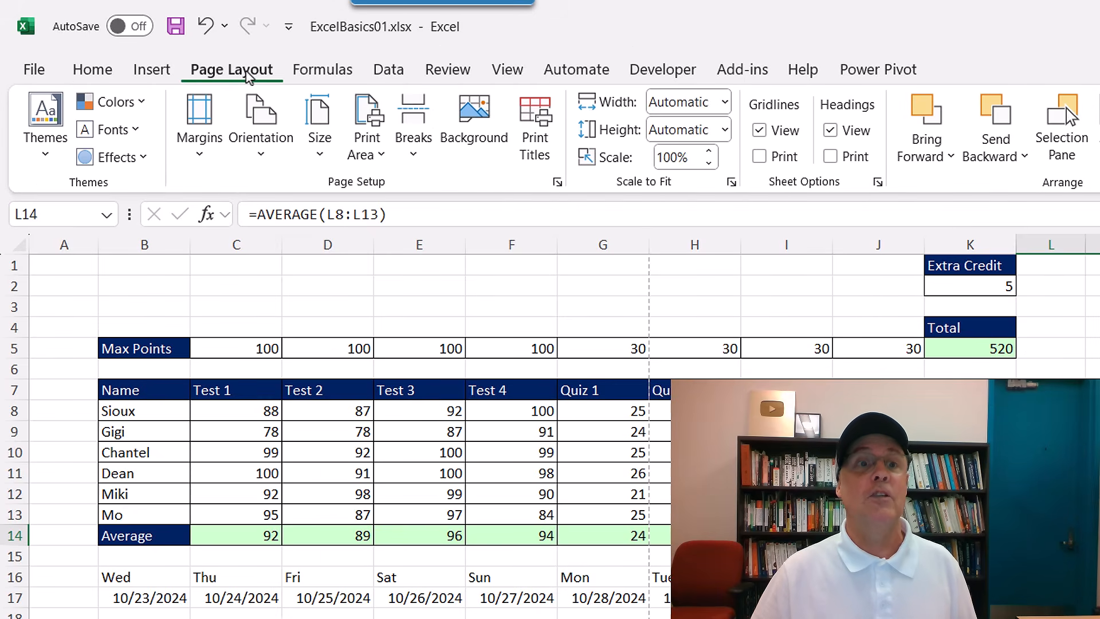
left_click(557, 183)
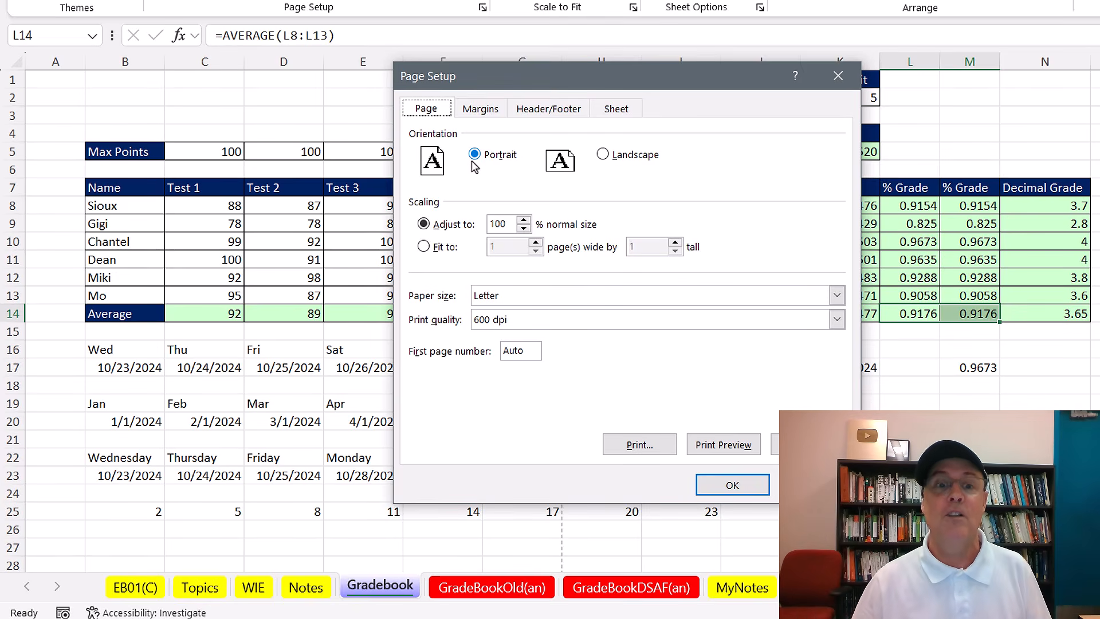
left_click(609, 157)
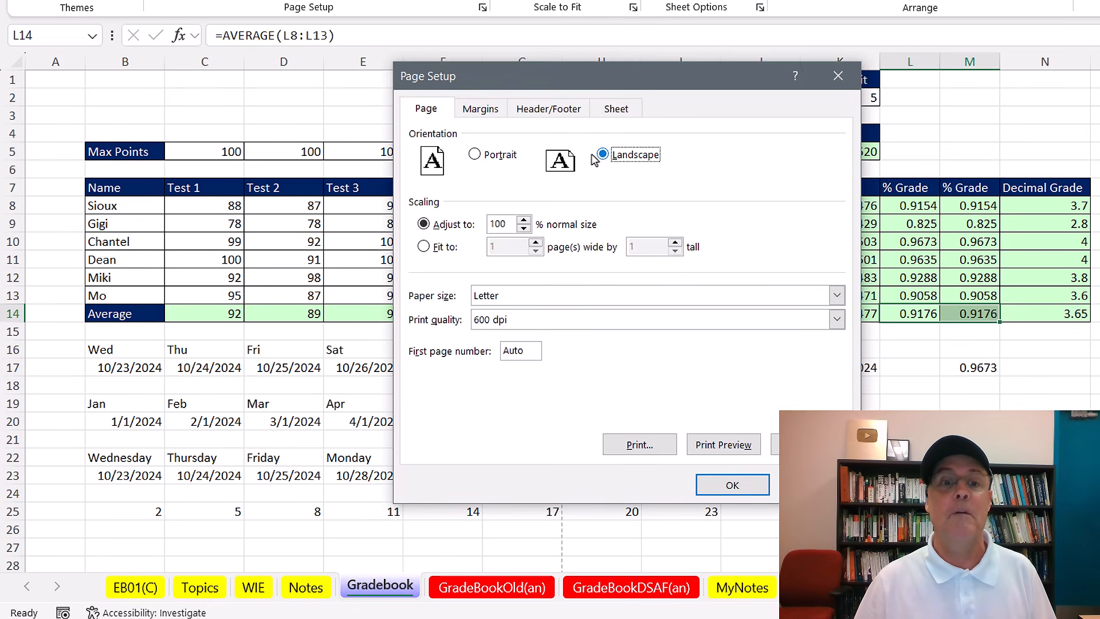
Set the left and right page margins to .3 and toggle horizontal centering on the page
left_click(468, 111)
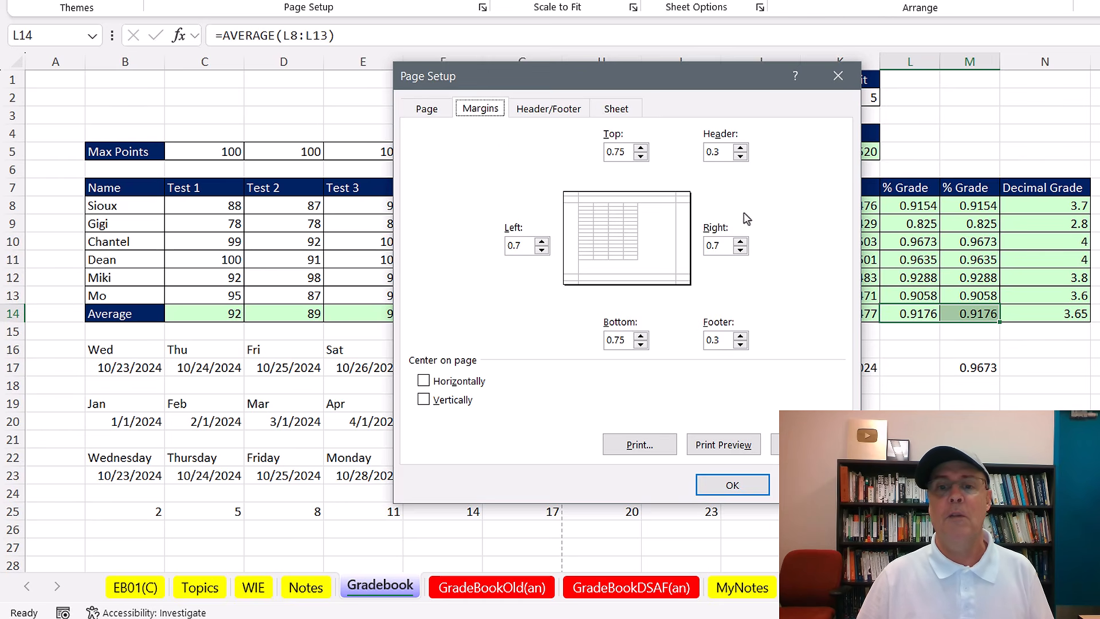
double_click(527, 245)
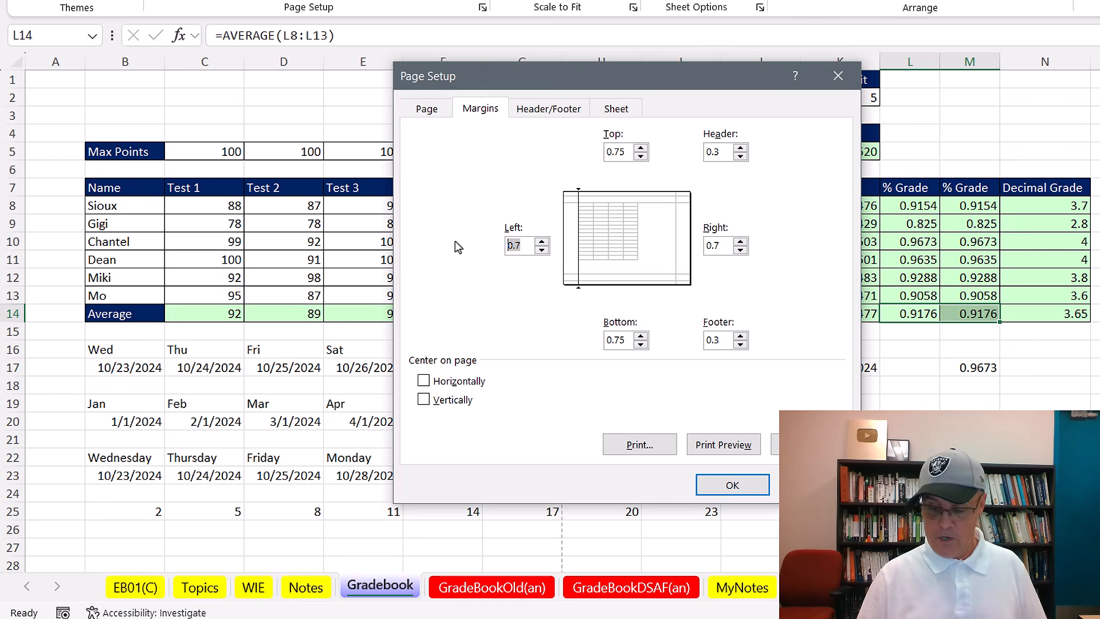
type(".3")
key("Tab")
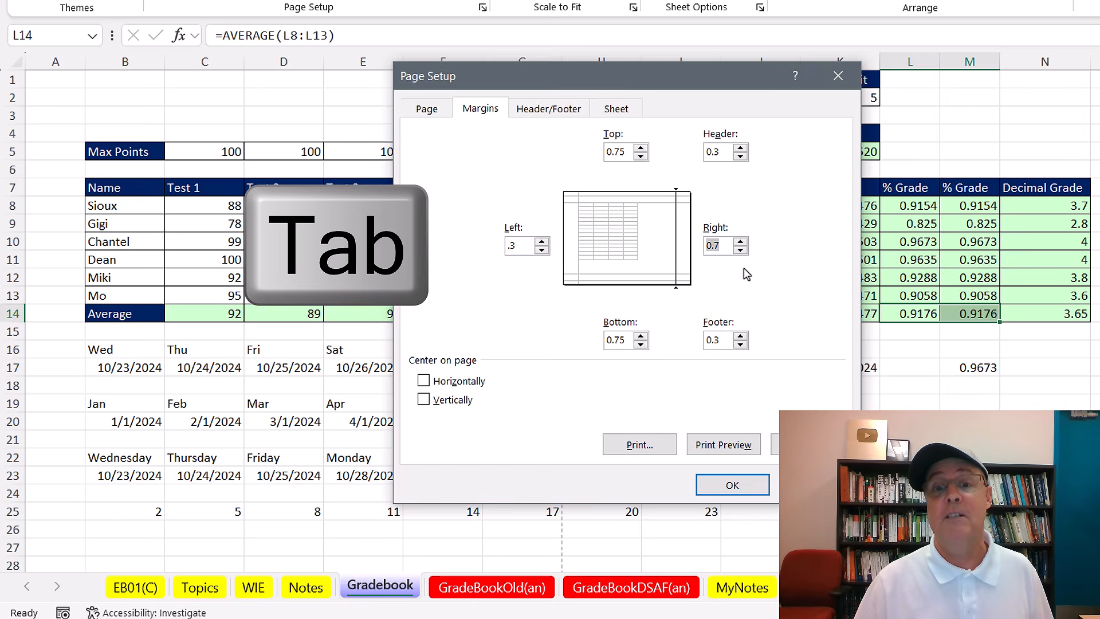
type(".3")
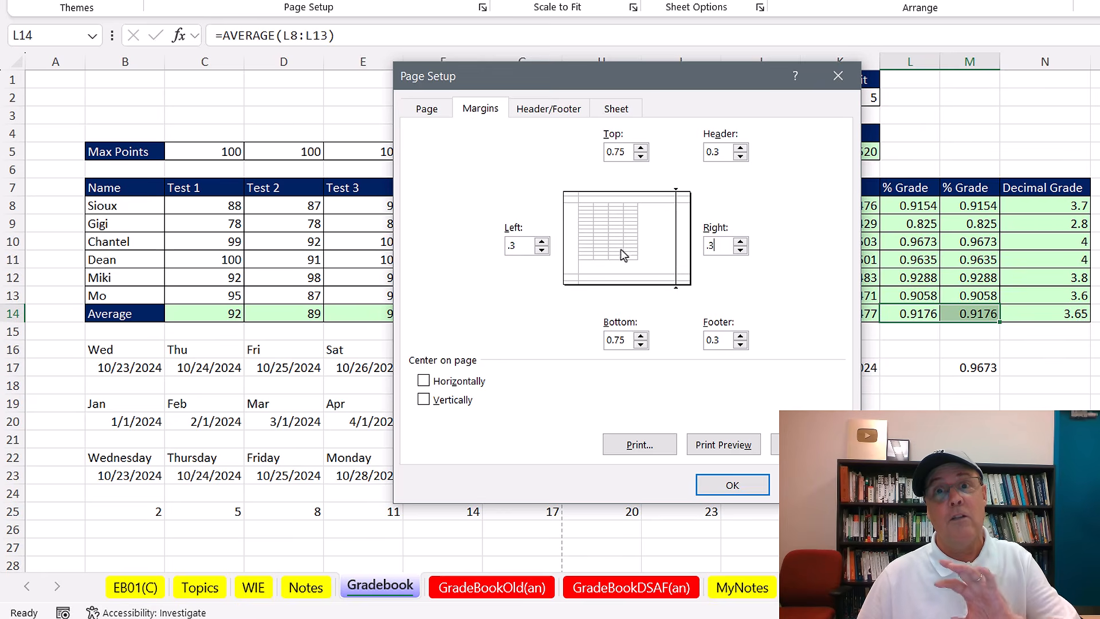
left_click(424, 382)
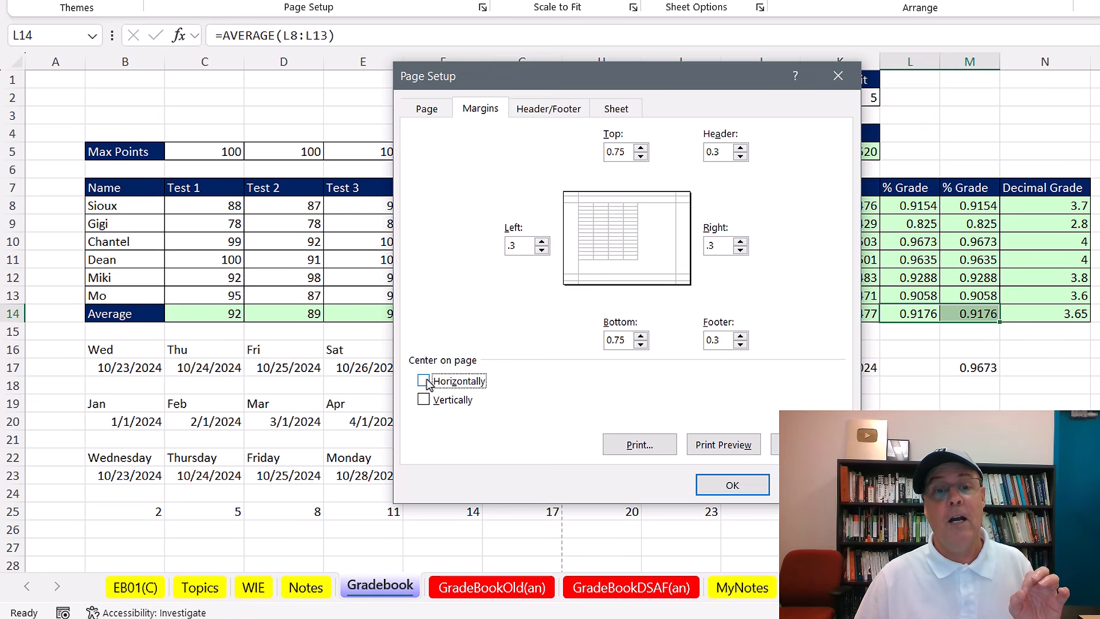
Look through the preset footers, and start a custom footer with the sheet name code &[Tab] in its left section
left_click(548, 111)
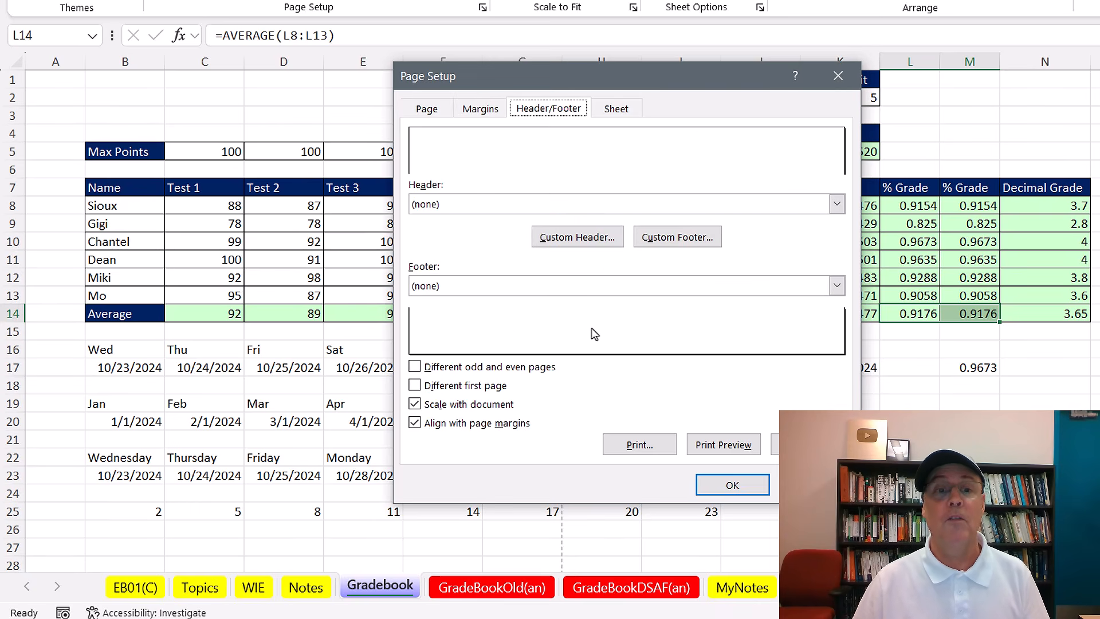
left_click(838, 286)
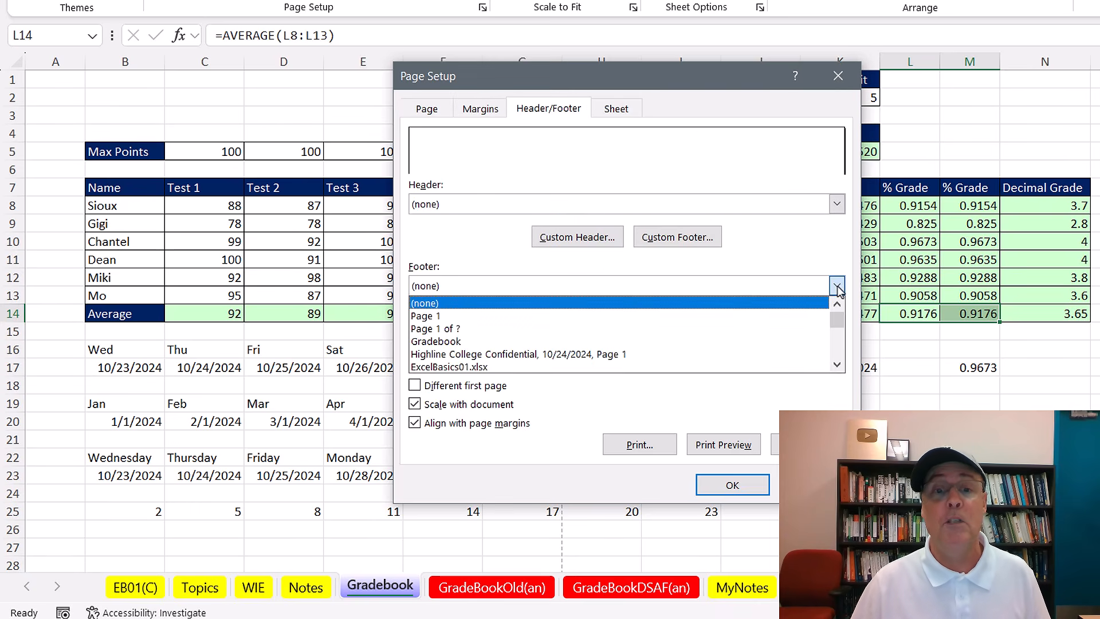
left_click(837, 286)
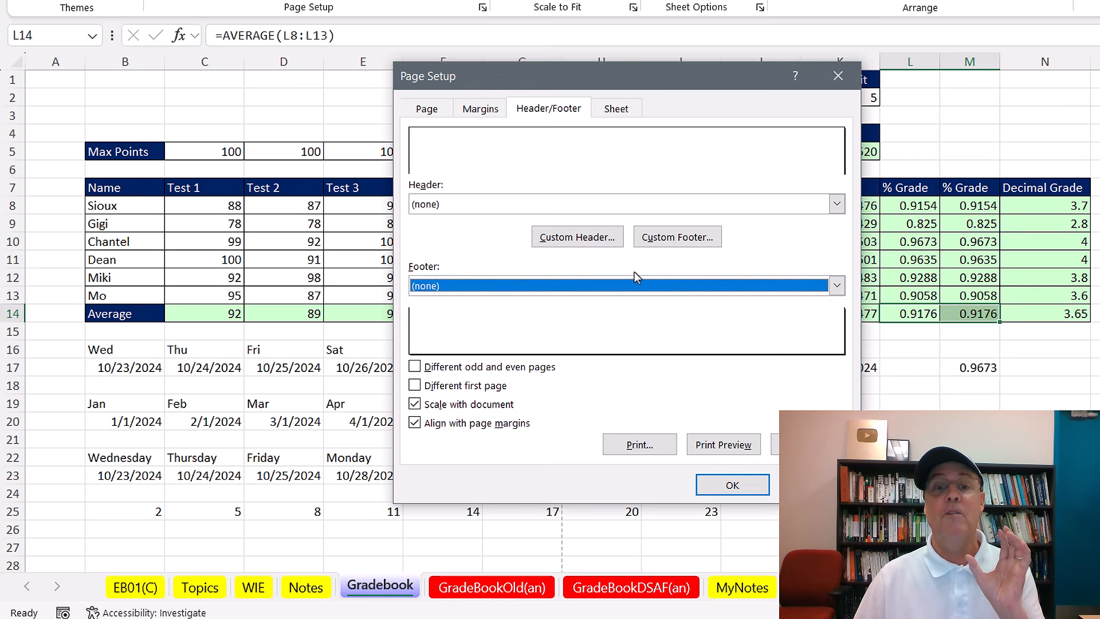
left_click(663, 242)
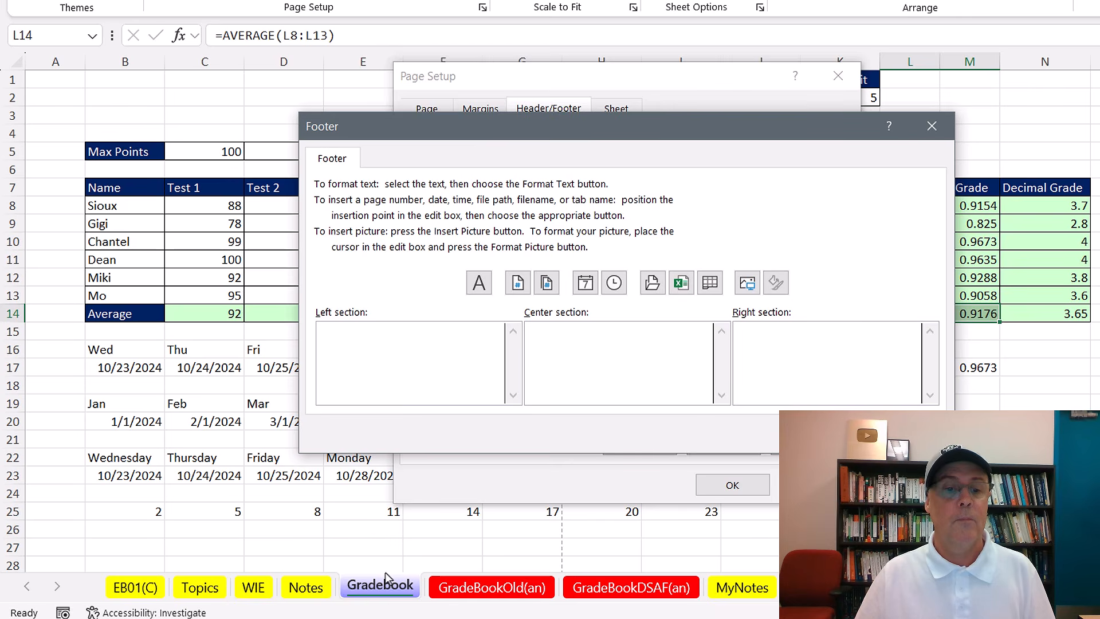
left_click(709, 283)
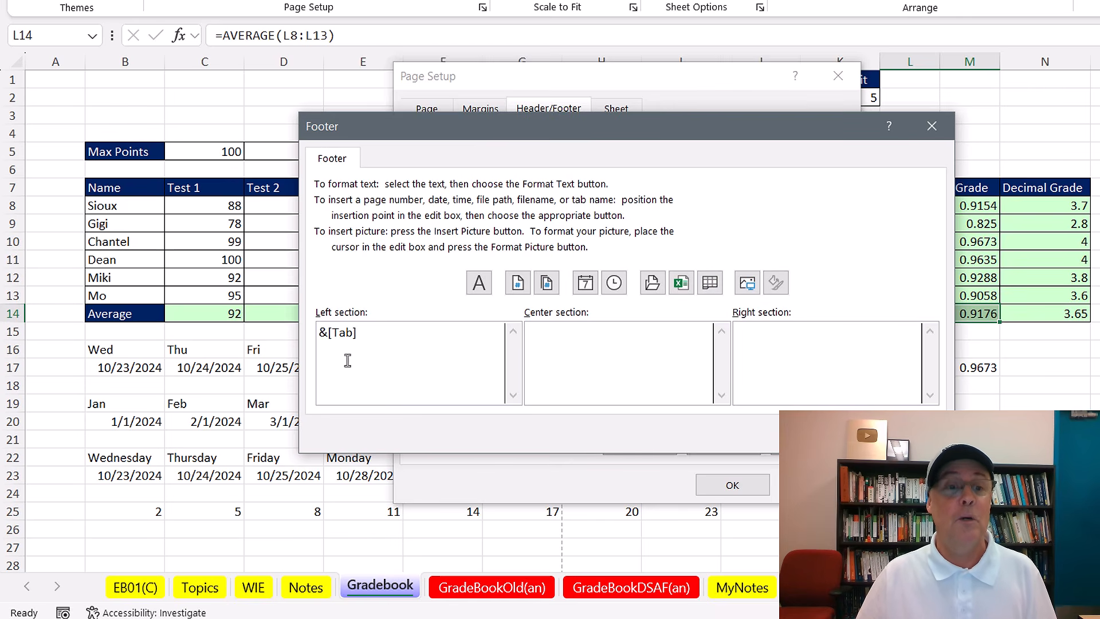
Fill the custom footer's center section with page number and page count codes reading &[Page] of &[Pages]
left_click(646, 334)
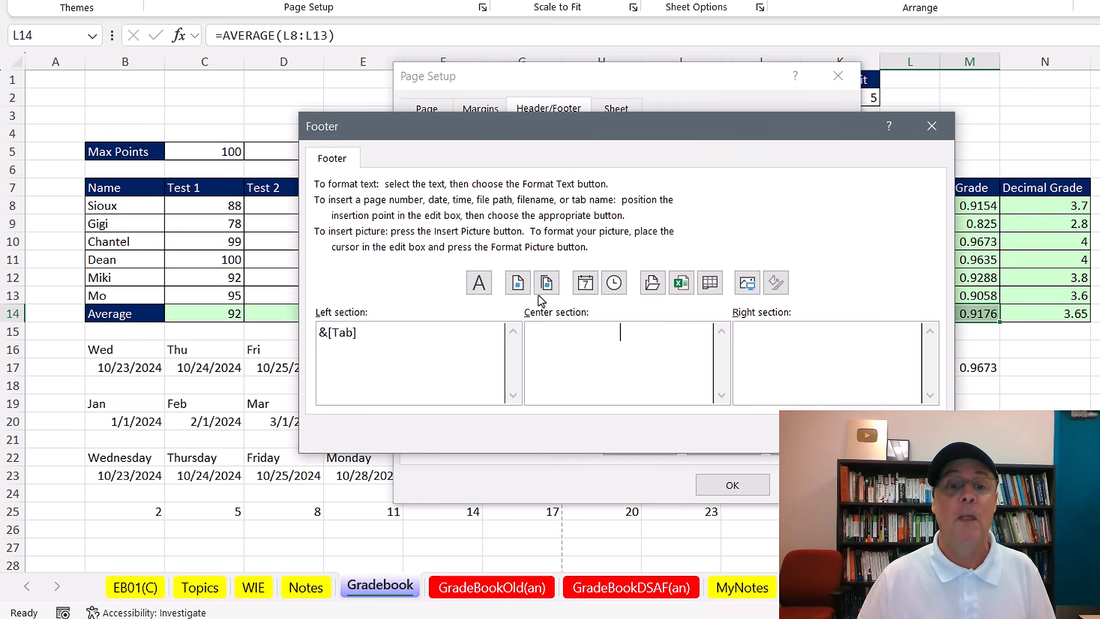
left_click(518, 287)
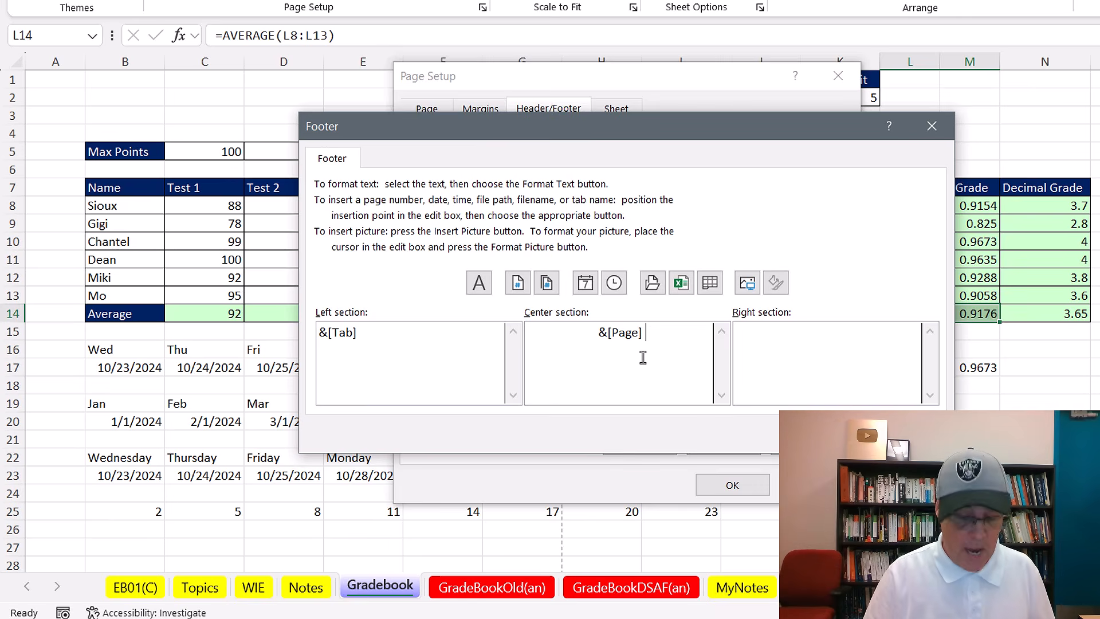
type("of")
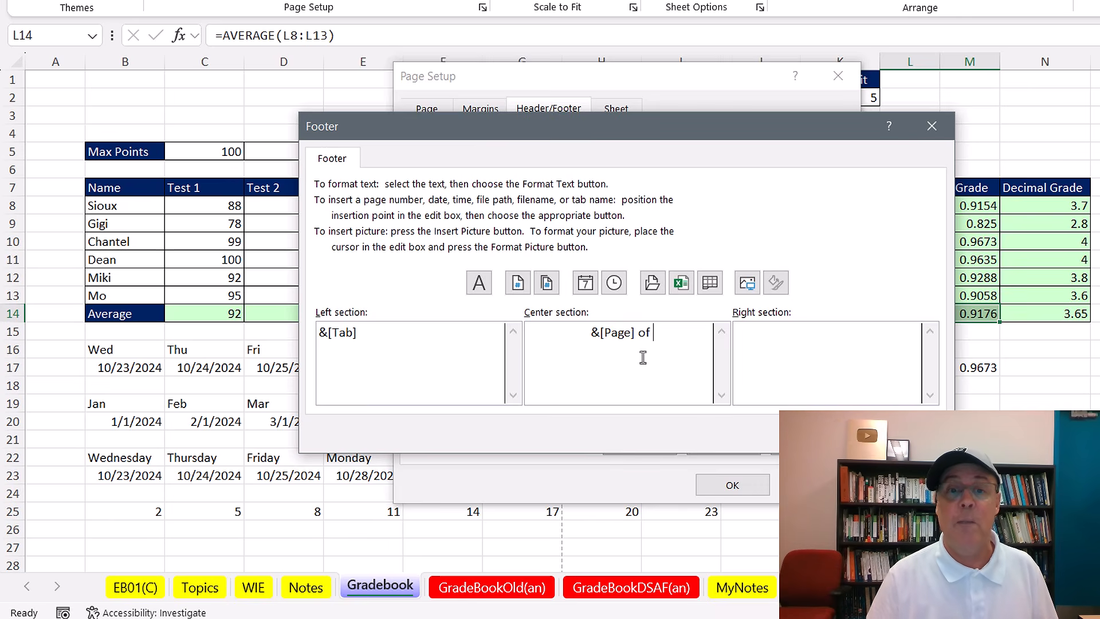
left_click(547, 283)
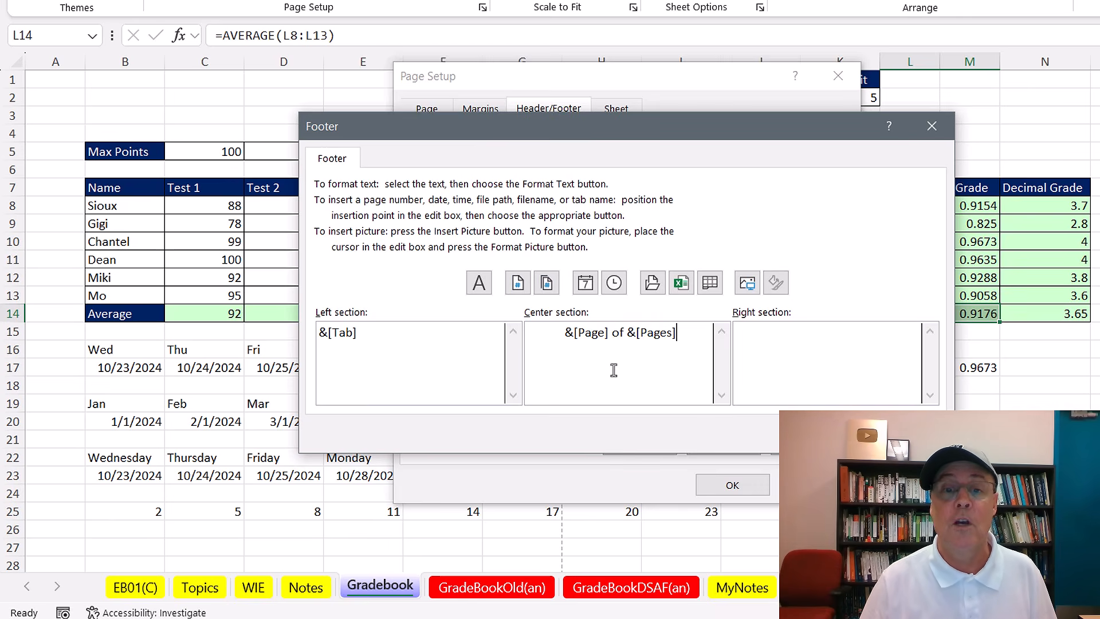
left_click_drag(609, 333, 525, 334)
left_click(612, 332)
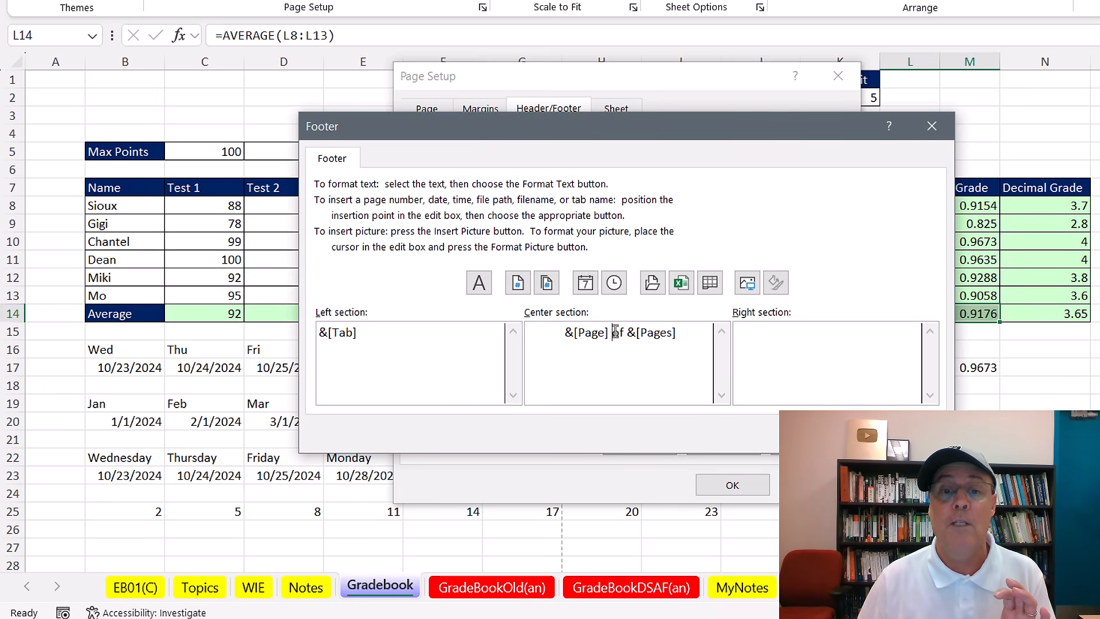
left_click_drag(614, 332, 629, 333)
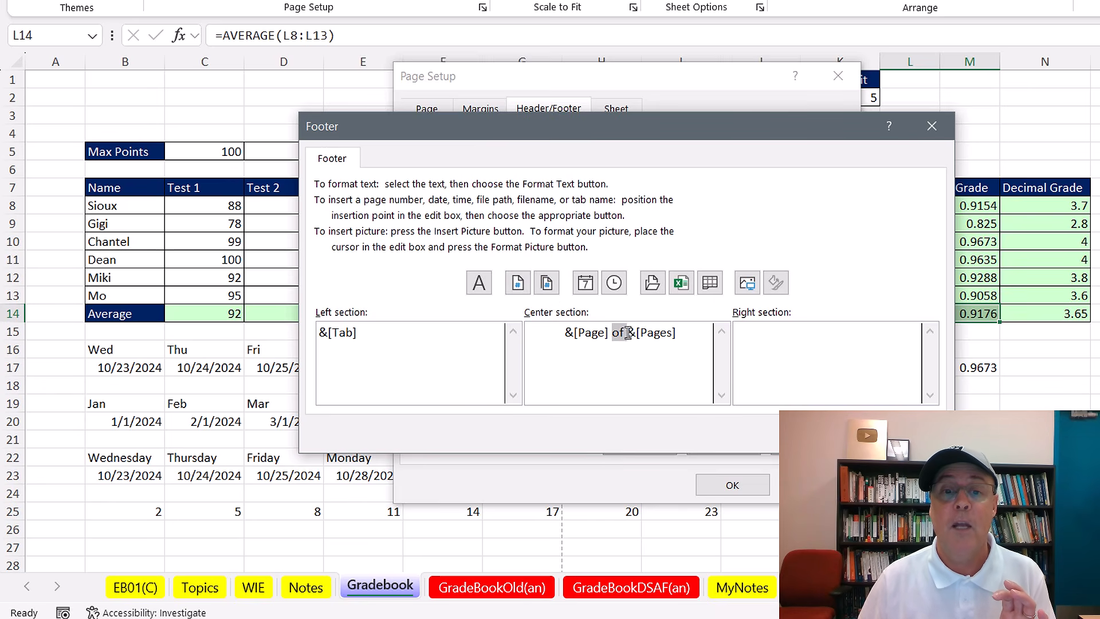
Fill the footer's right section with &[Date] - &[Time] and accept the custom footer
left_click(774, 364)
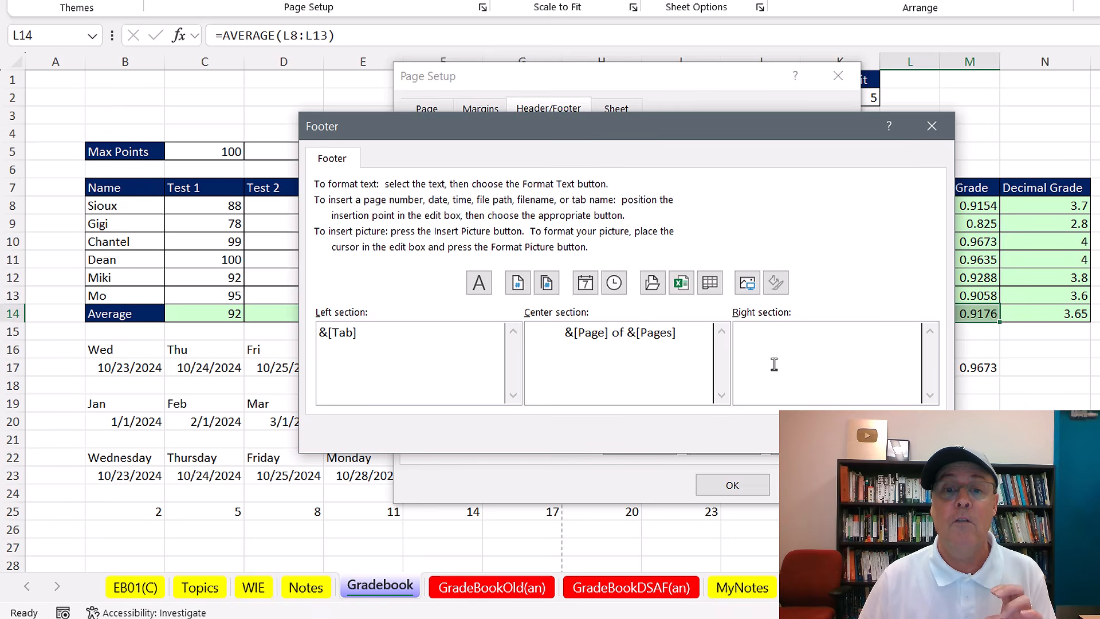
left_click(616, 286)
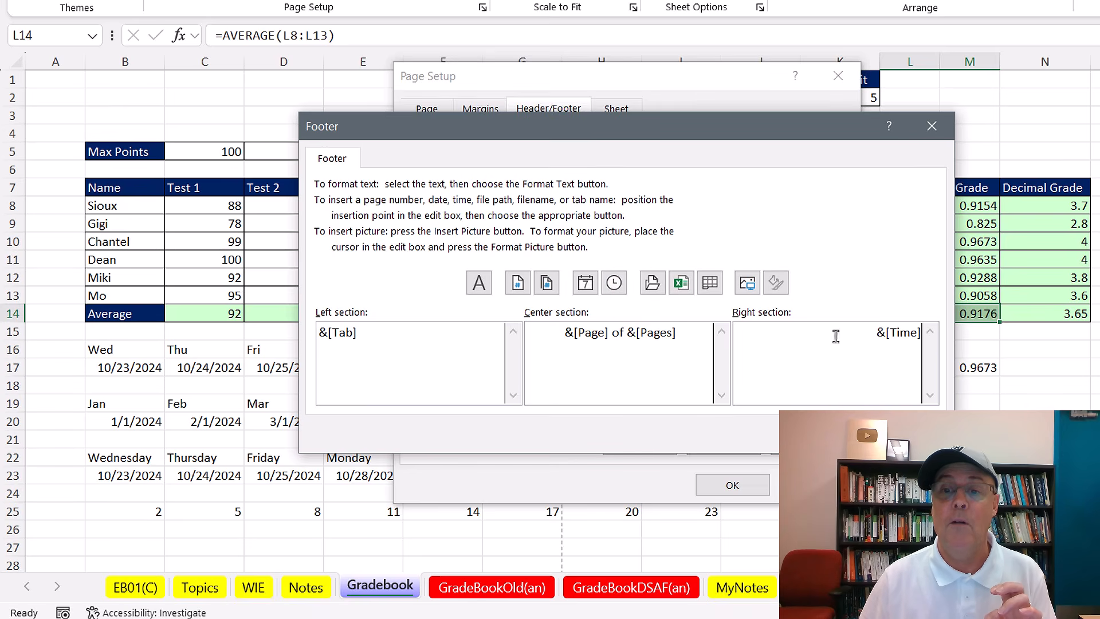
left_click_drag(873, 335, 921, 336)
key("Delete")
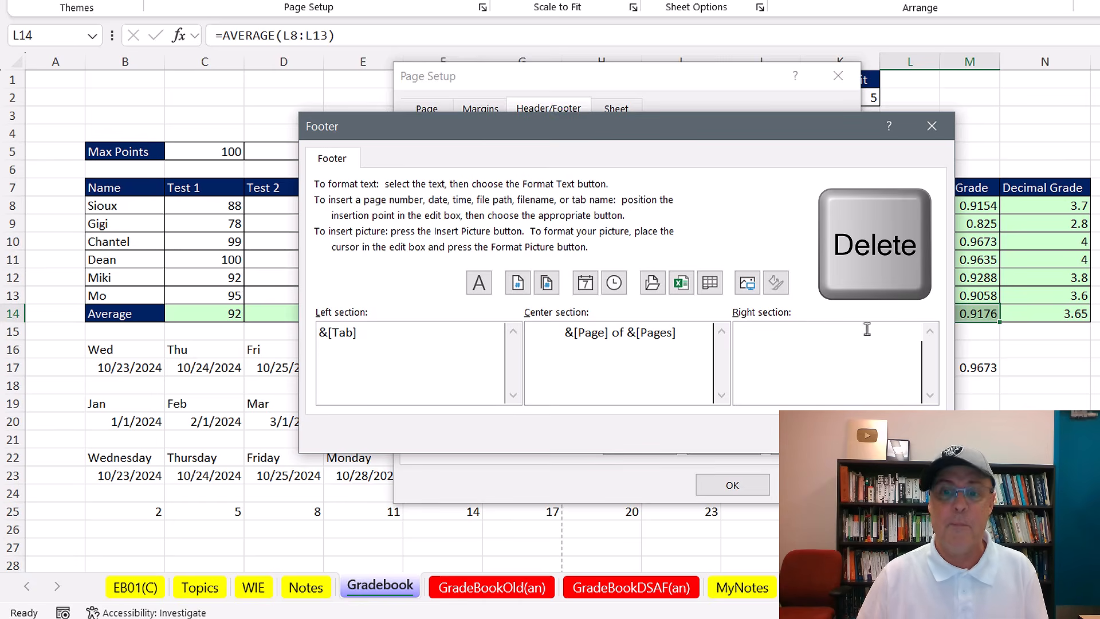
left_click(585, 286)
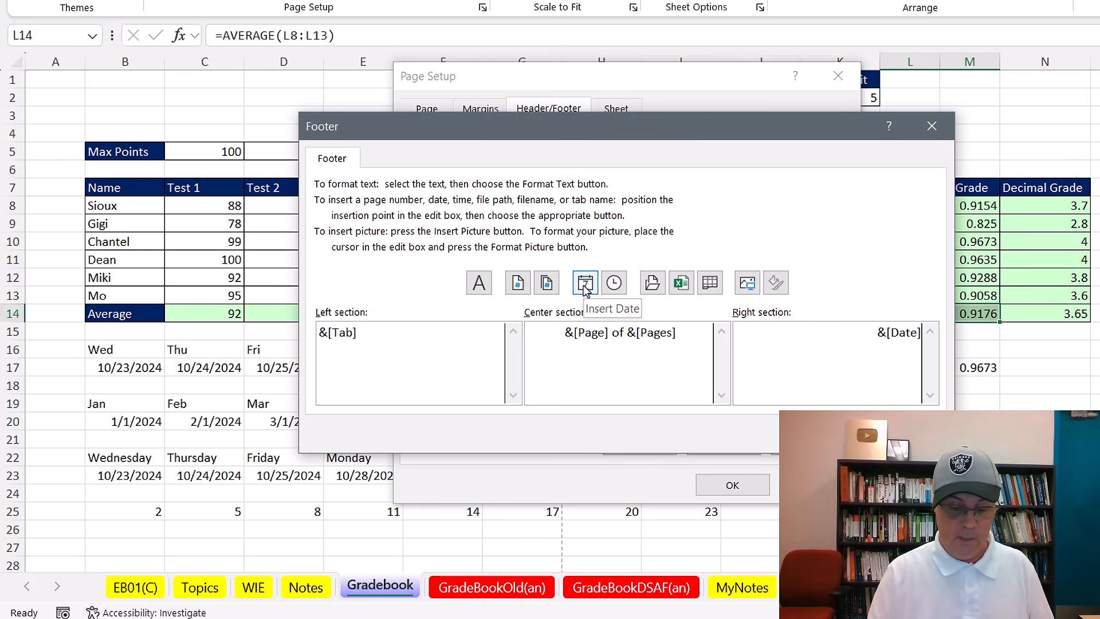
type("-")
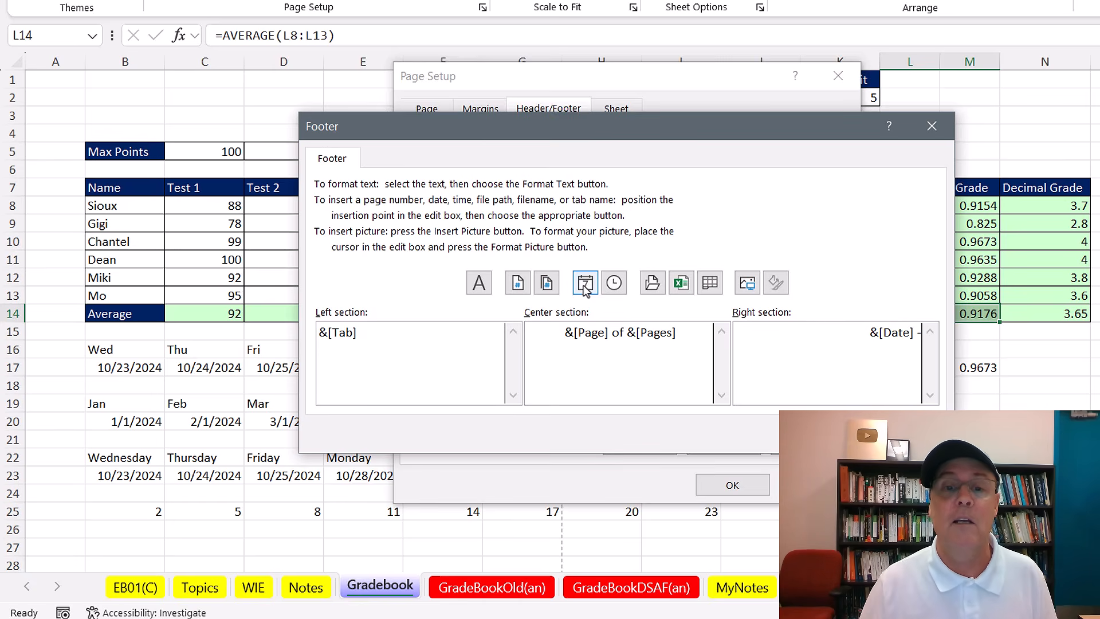
left_click(614, 285)
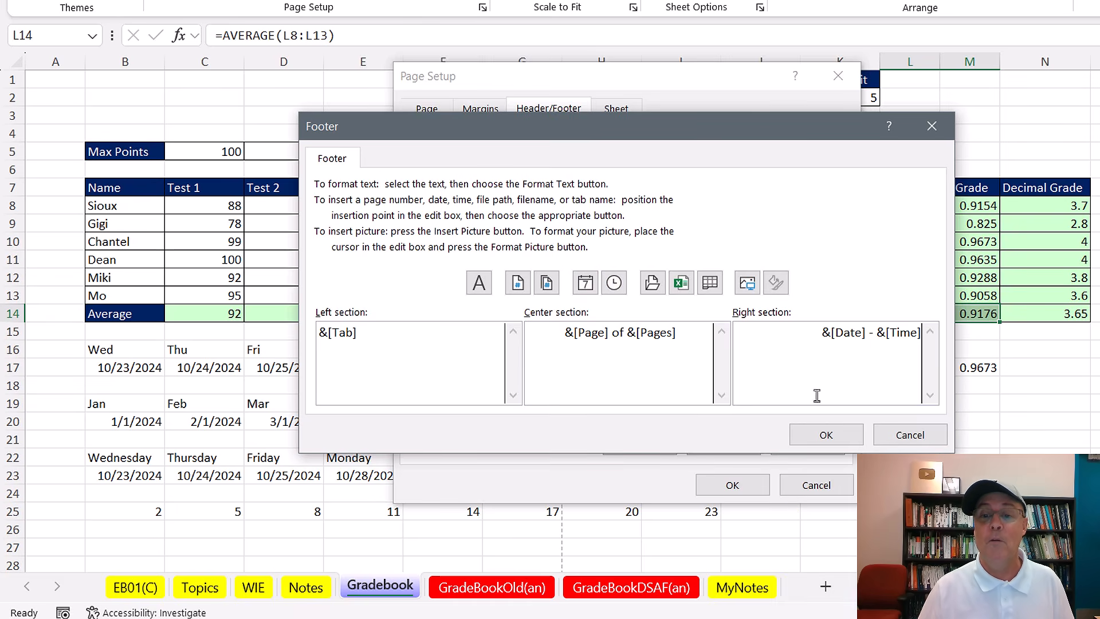
left_click(834, 443)
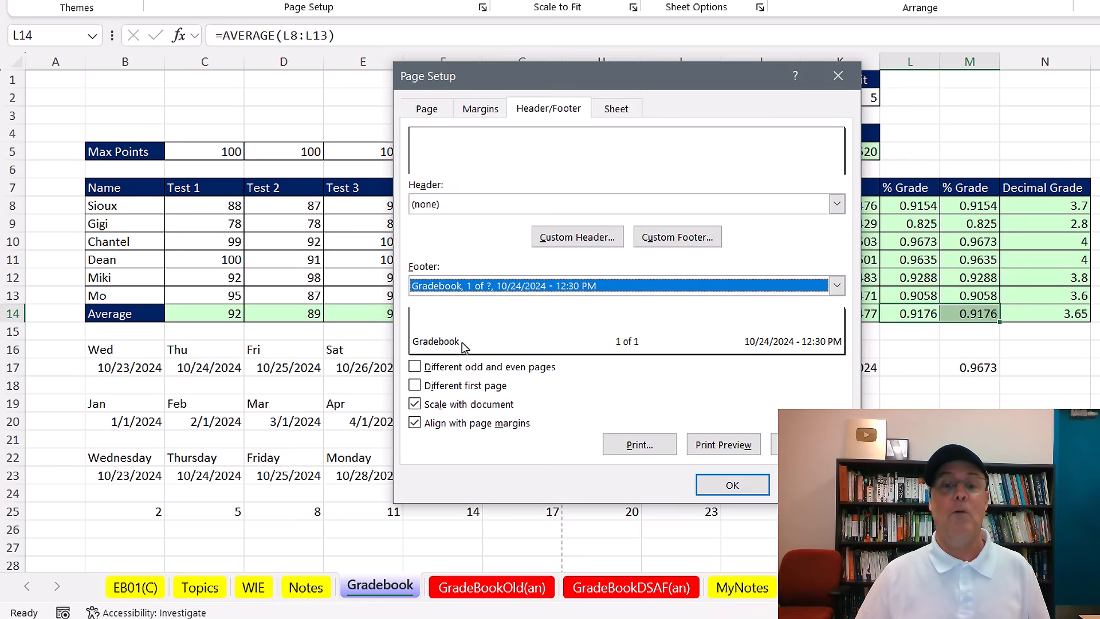
Set the sheet's print area to $B$1:$N$14 and apply the page setup
left_click(623, 114)
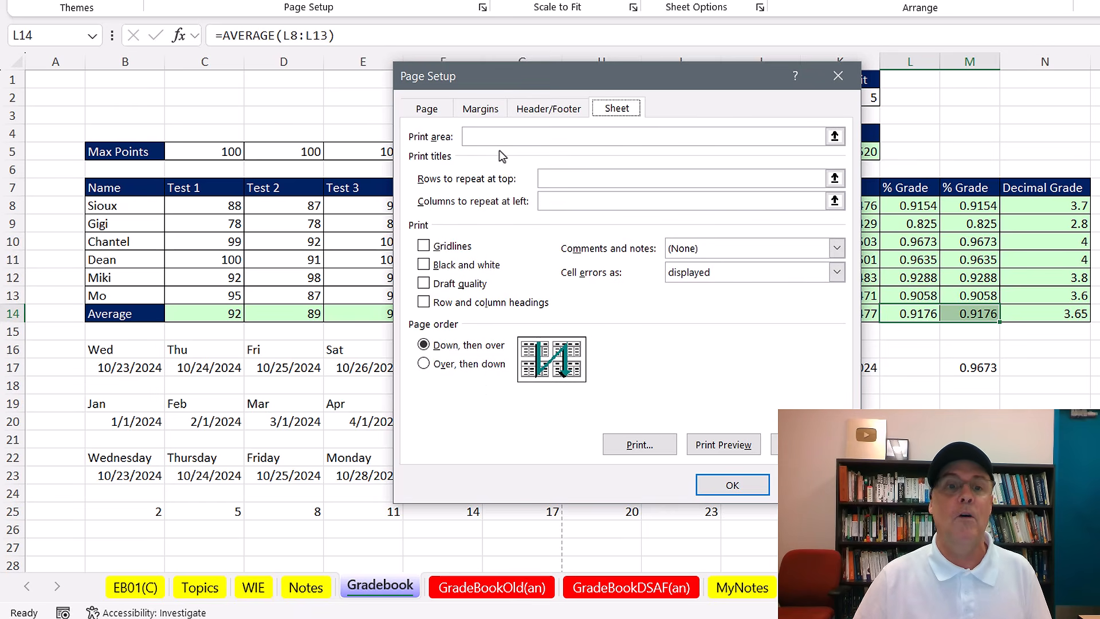
left_click(485, 138)
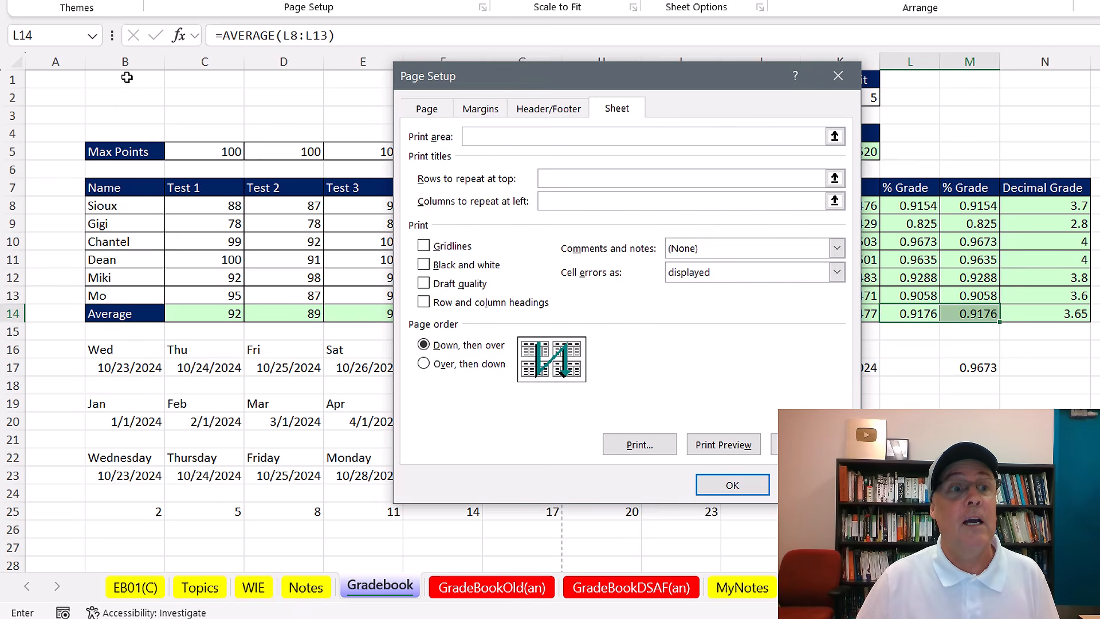
left_click_drag(123, 75, 1020, 316)
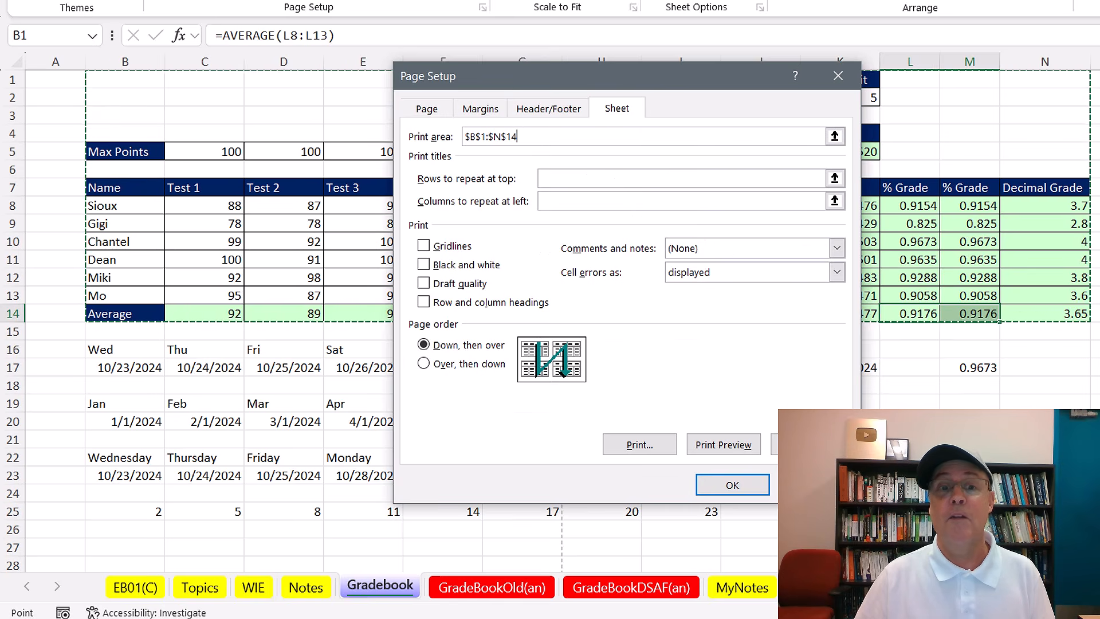
left_click(750, 483)
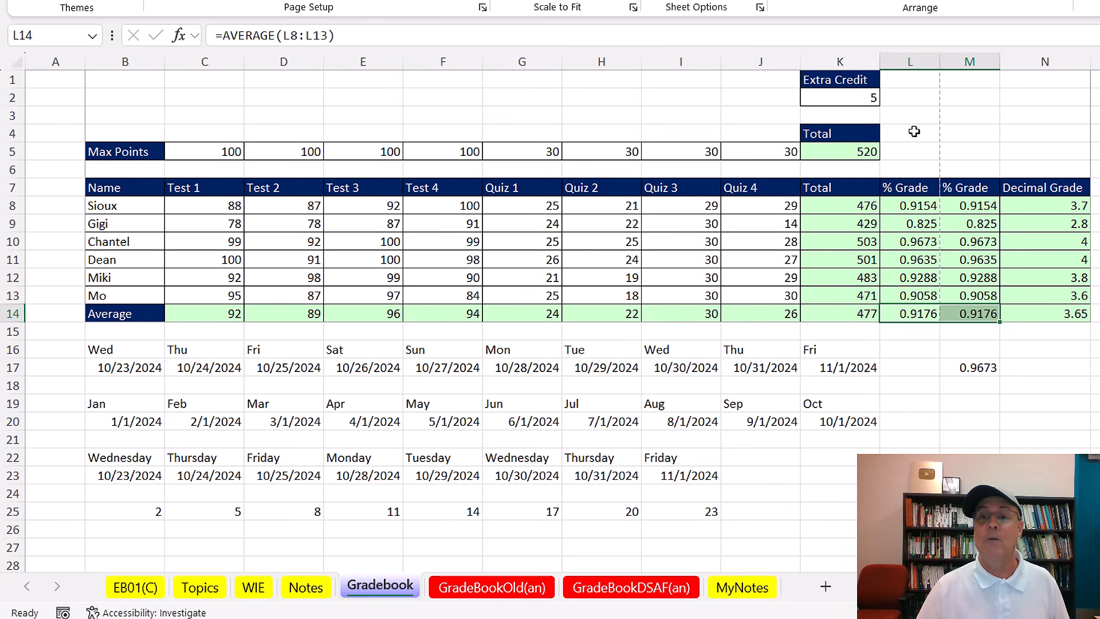
Preview both printed pages of the Gradebook sheet to check where the columns split, and close the preview
key("ctrl+p")
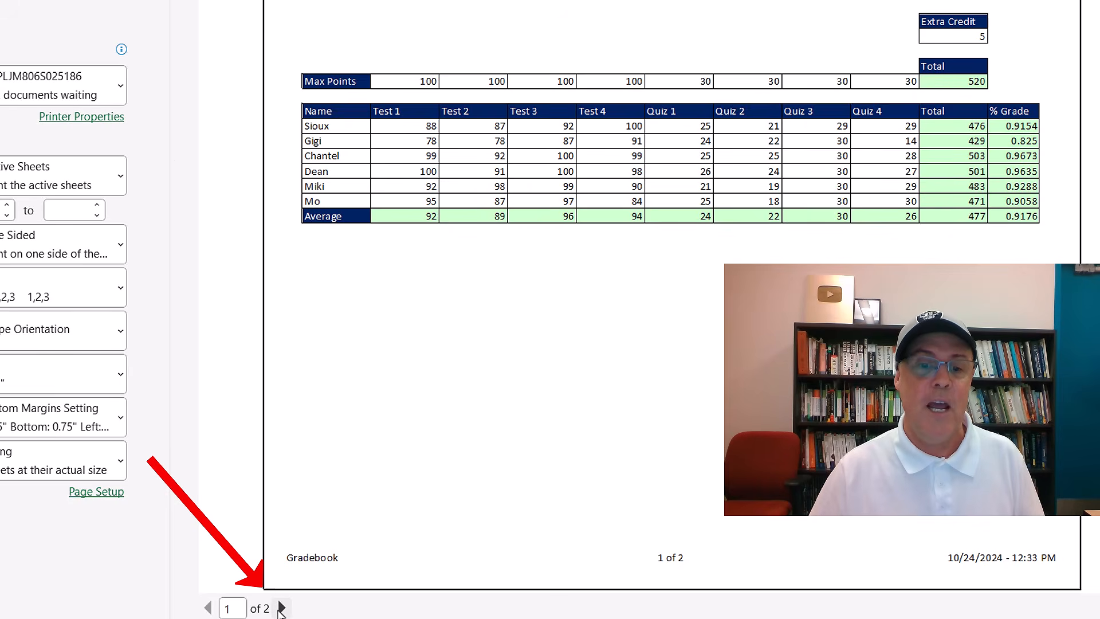
left_click(281, 609)
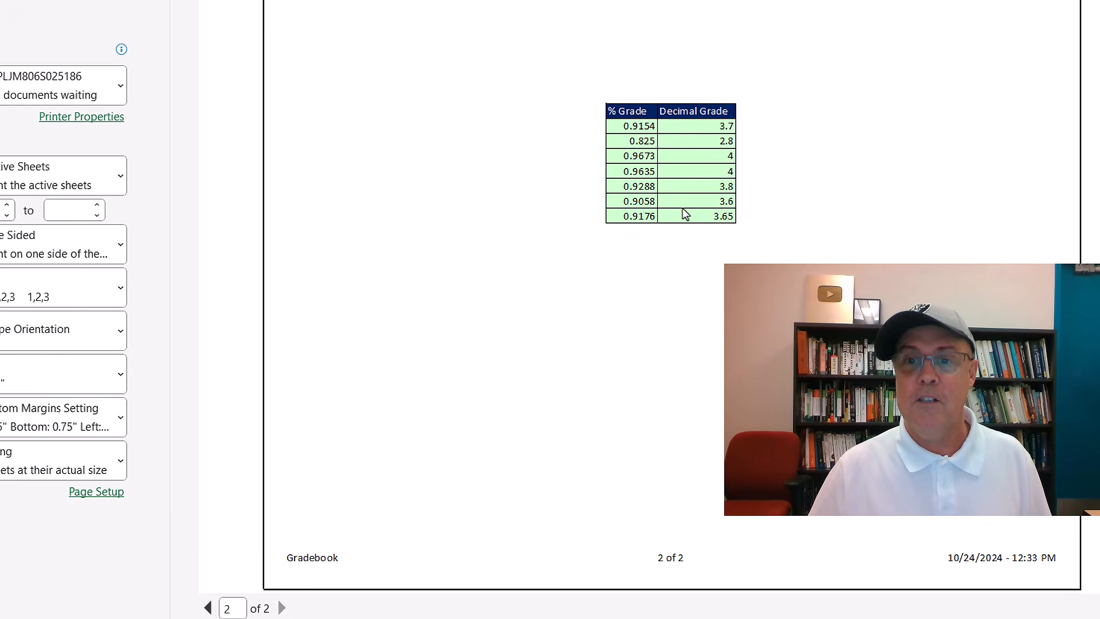
key("Escape")
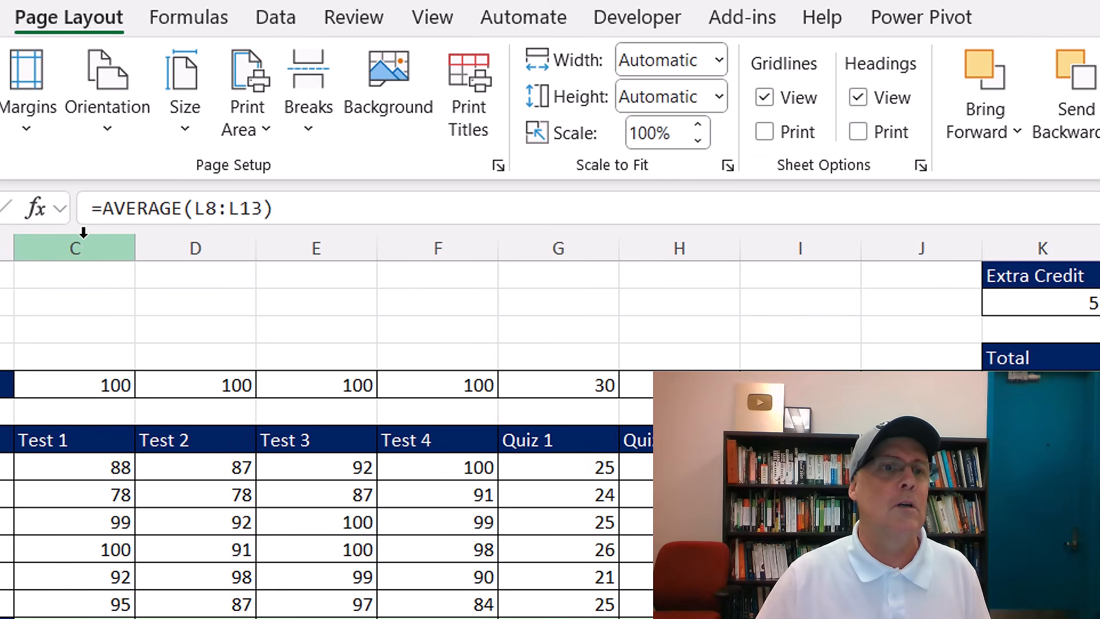
Narrow the test and quiz columns C through J equally, and check the page fit in the print preview
left_click_drag(84, 235, 833, 266)
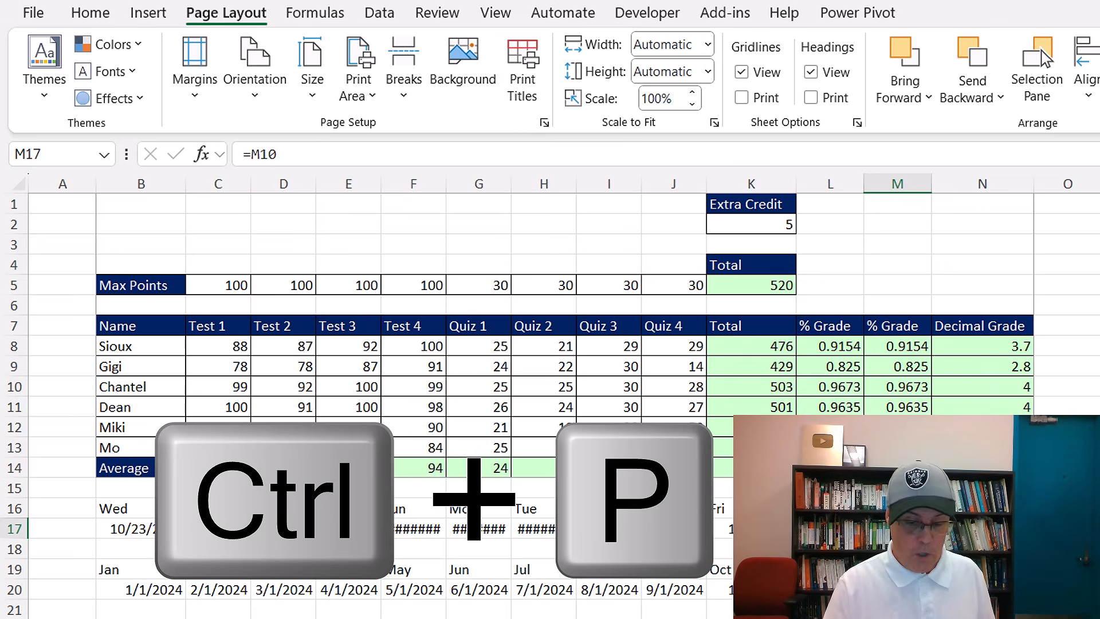
key("ctrl+p")
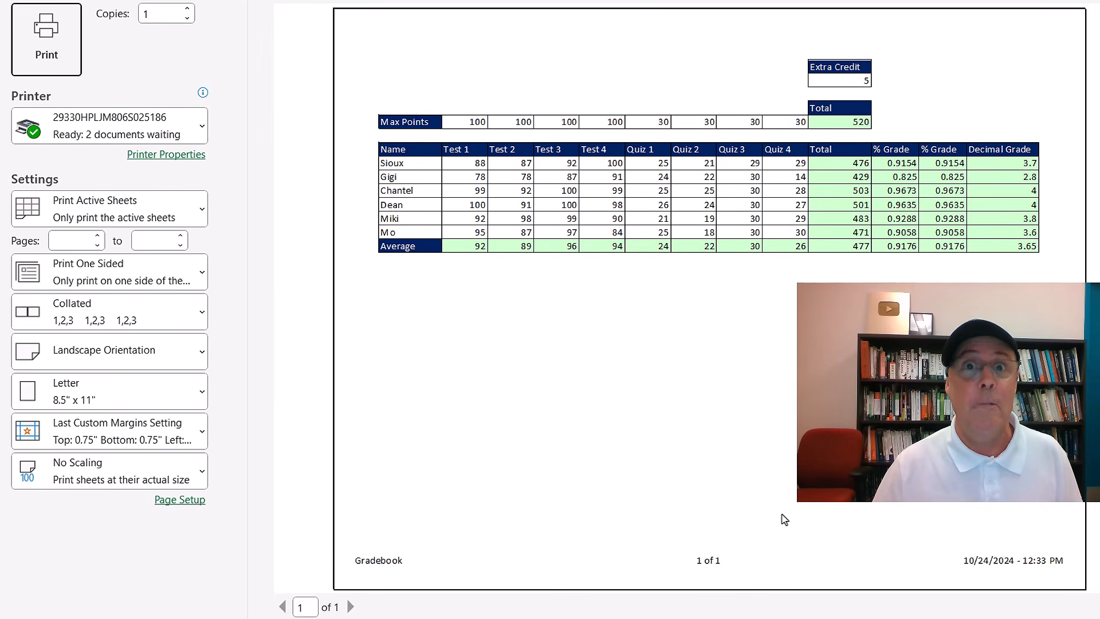
key("Escape")
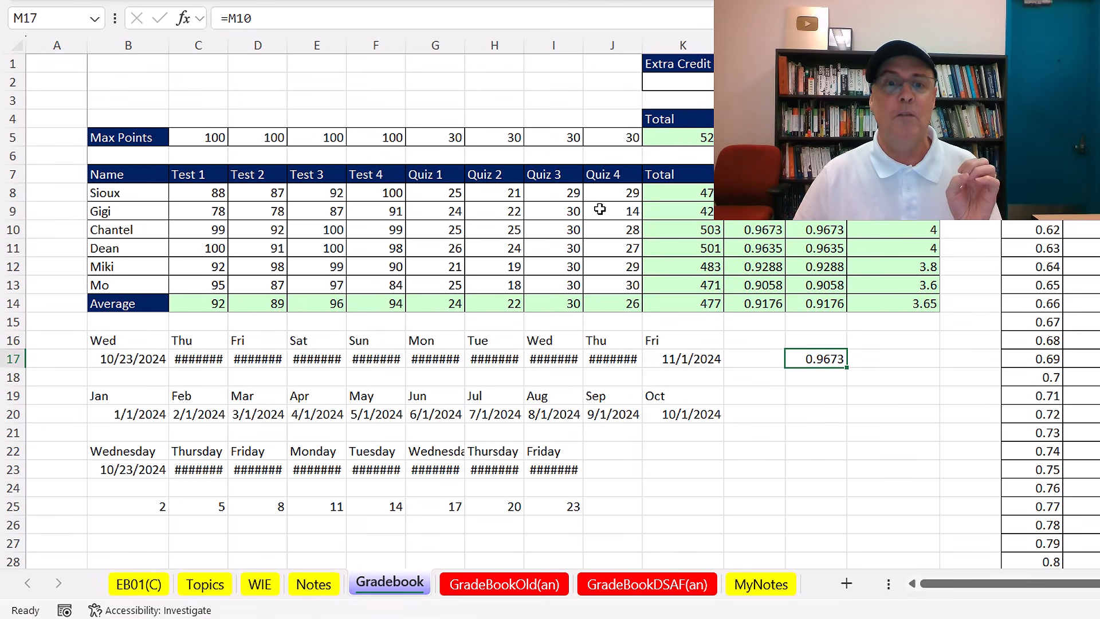
Rename the Gradebook sheet to GradebookW(1)
double_click(387, 582)
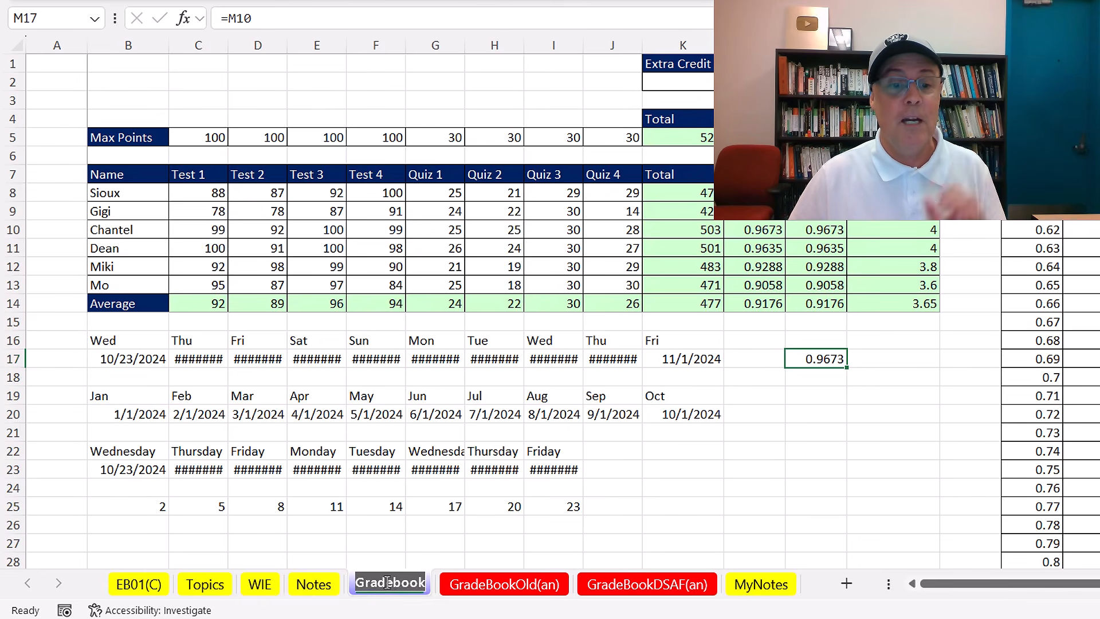
key("Return")
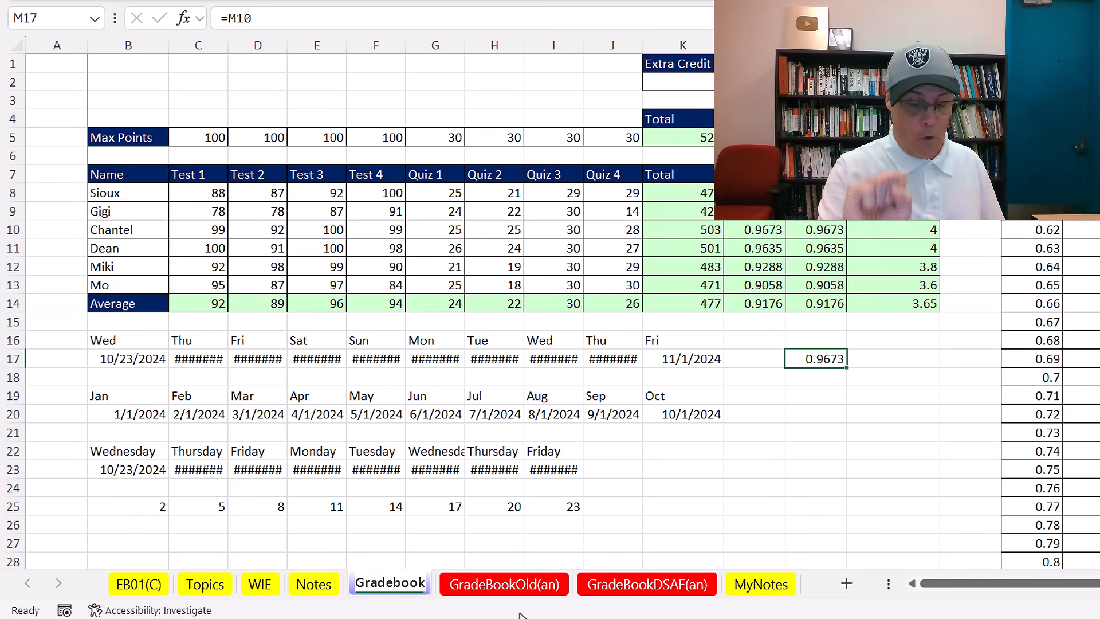
type("W")
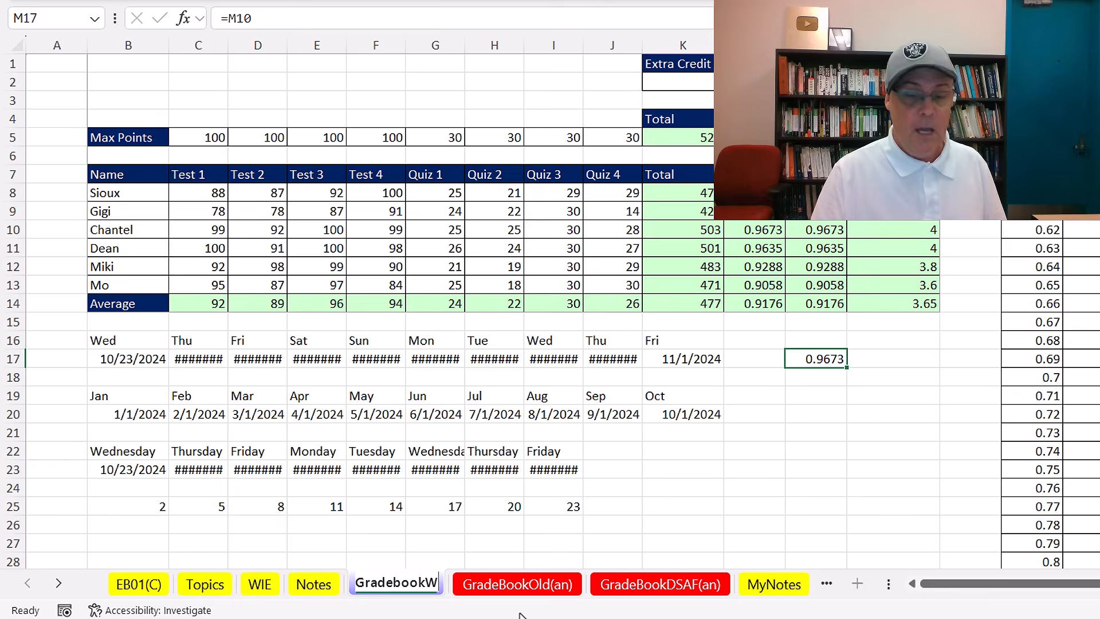
type("(")
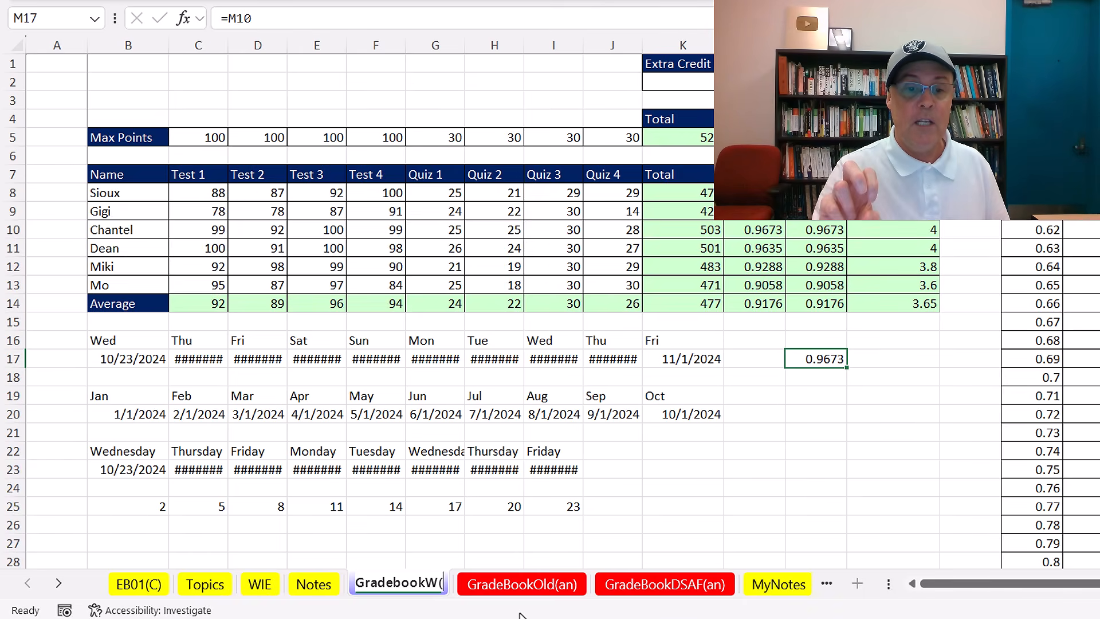
type("1")
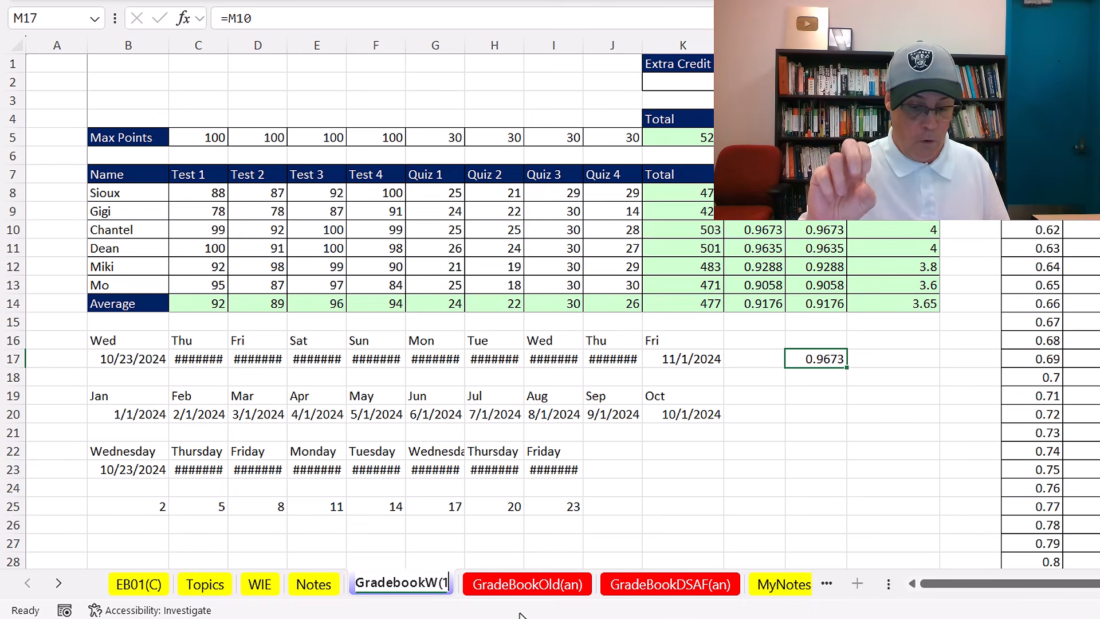
type(")")
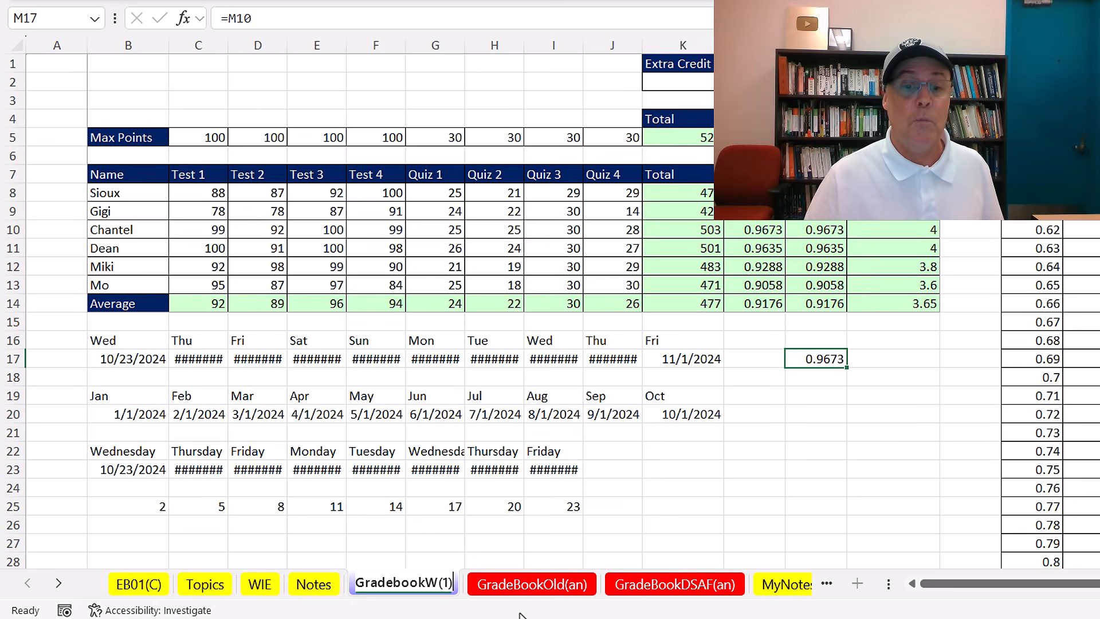
key("Return")
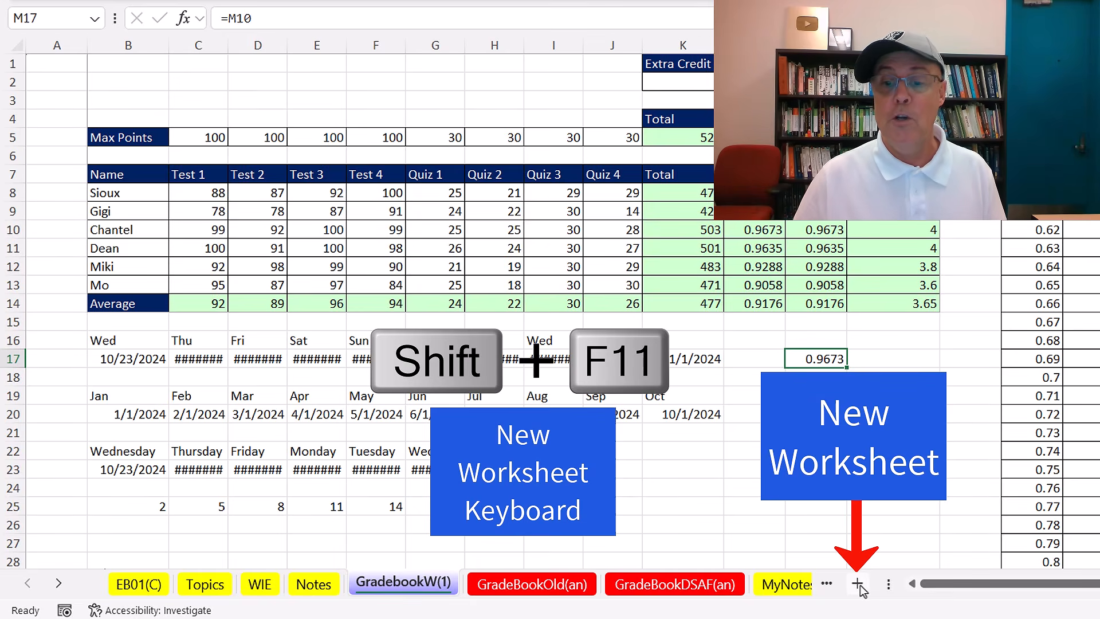
right_click(425, 583)
mouse_move(477, 453)
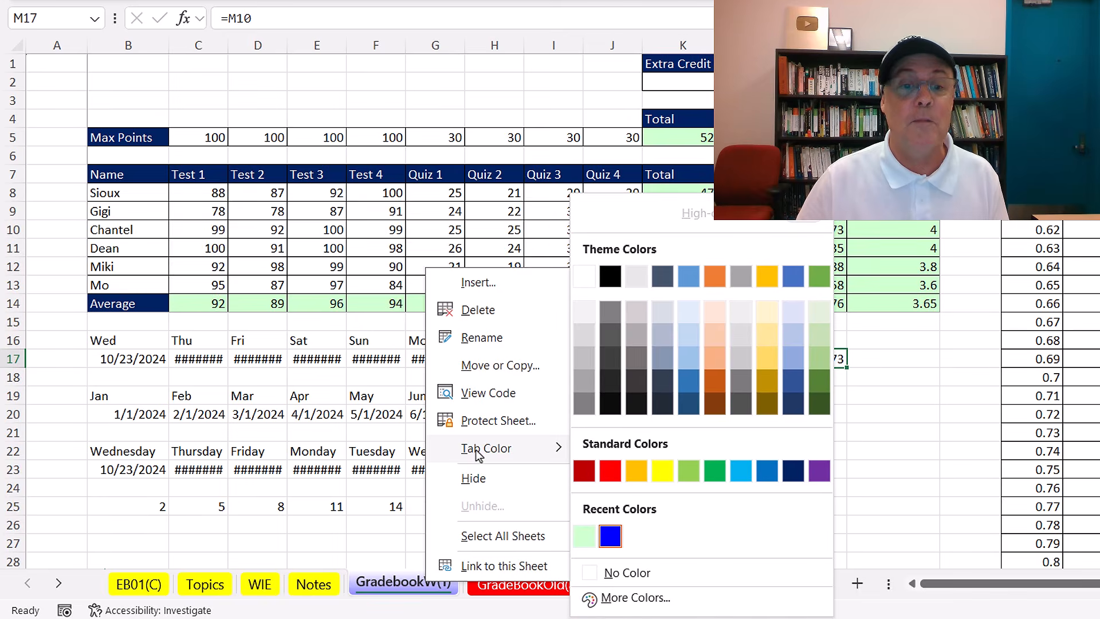
left_click(401, 591)
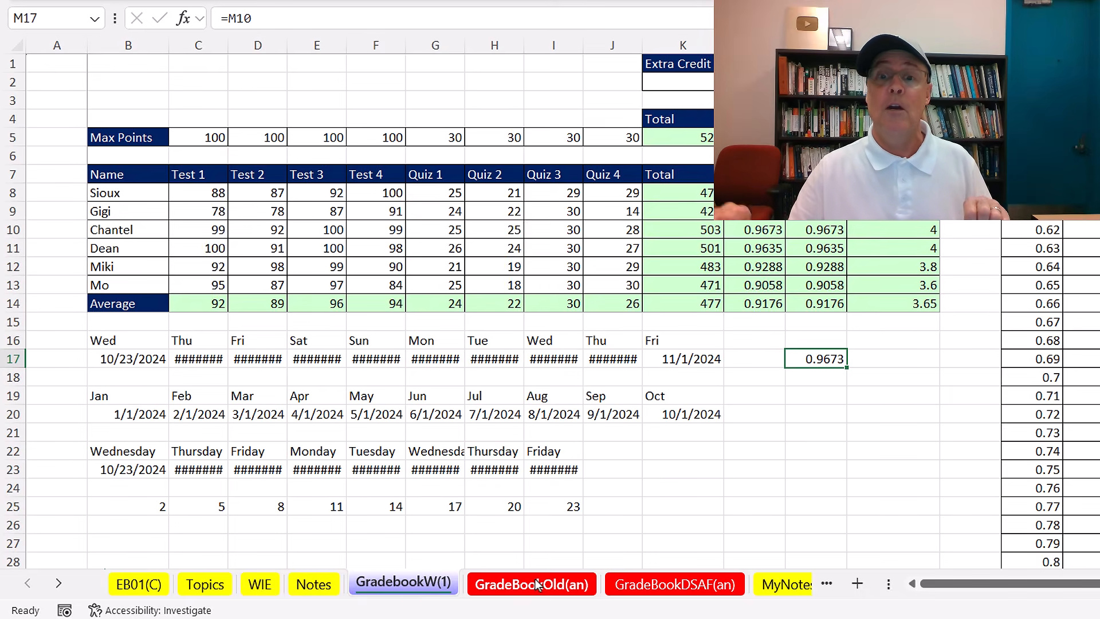
right_click(400, 586)
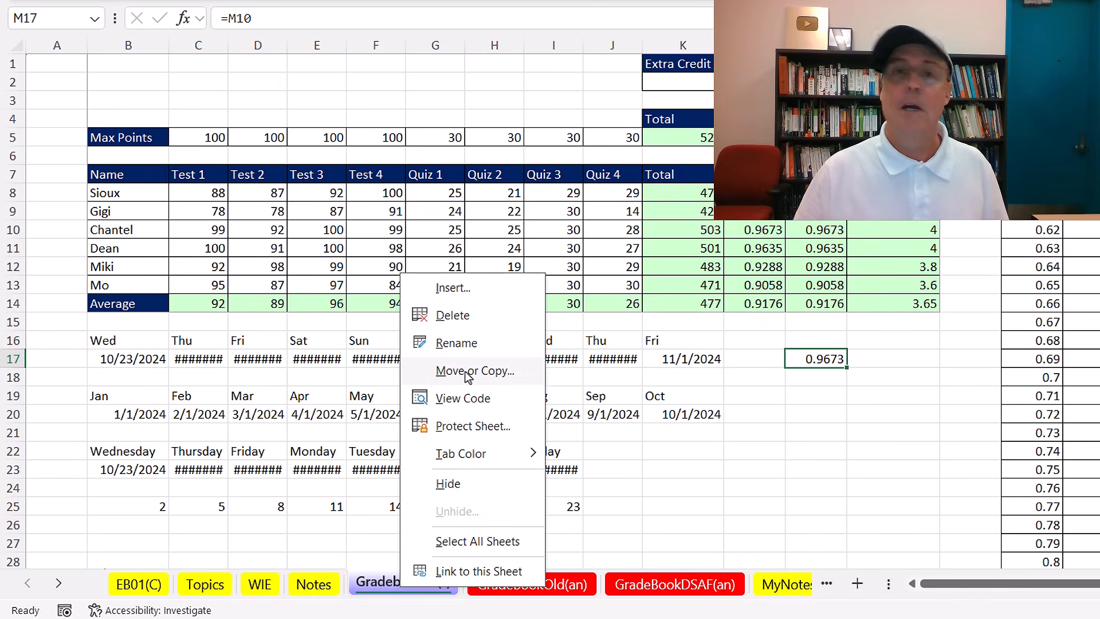
key("Escape")
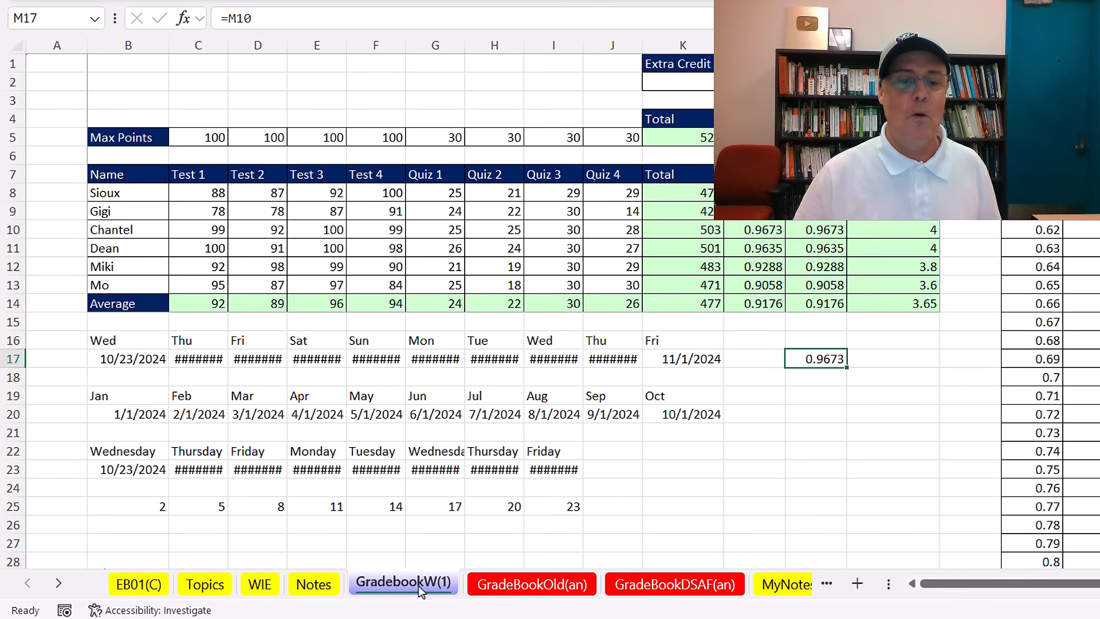
Duplicate the GradebookW(1) sheet, placing the copy directly after the original
left_click_drag(400, 585, 414, 528)
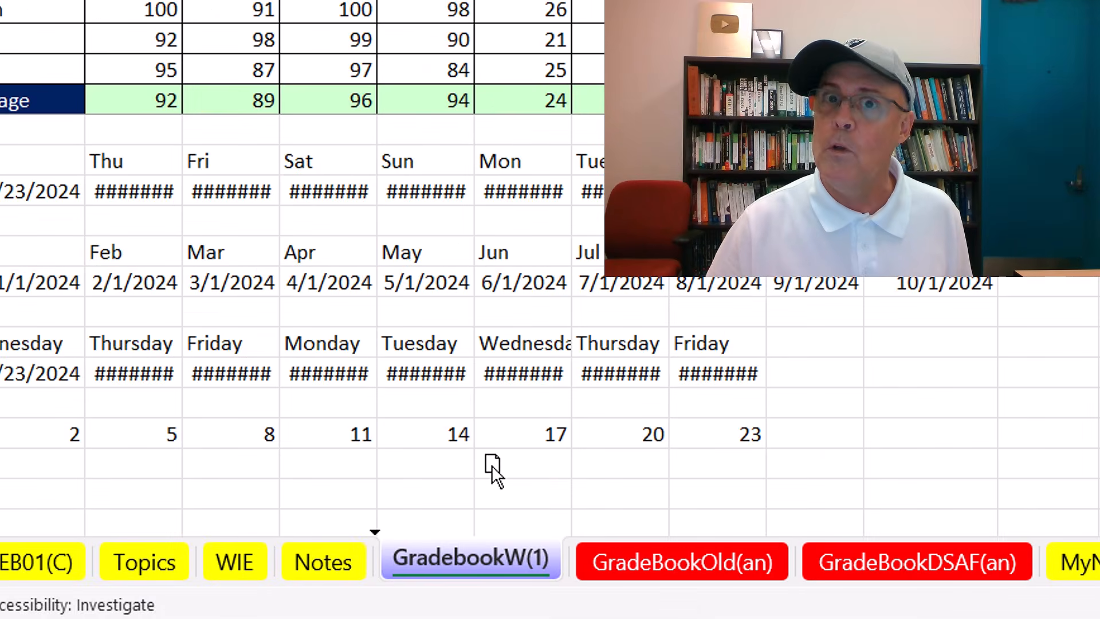
left_click_drag(492, 465, 514, 445)
key("ctrl")
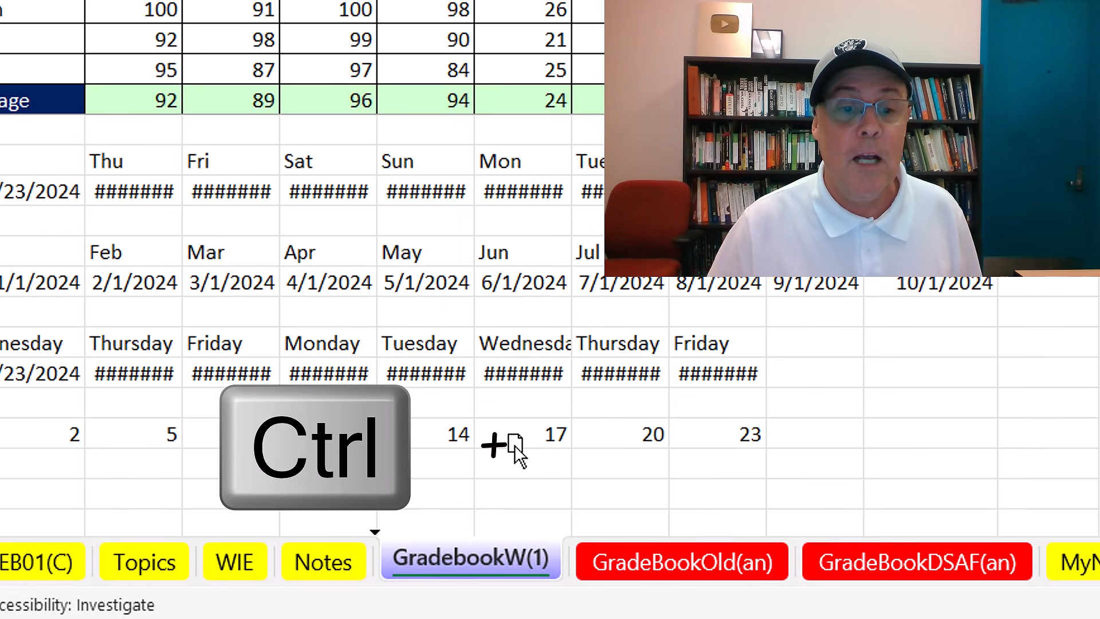
left_click_drag(515, 444, 515, 444)
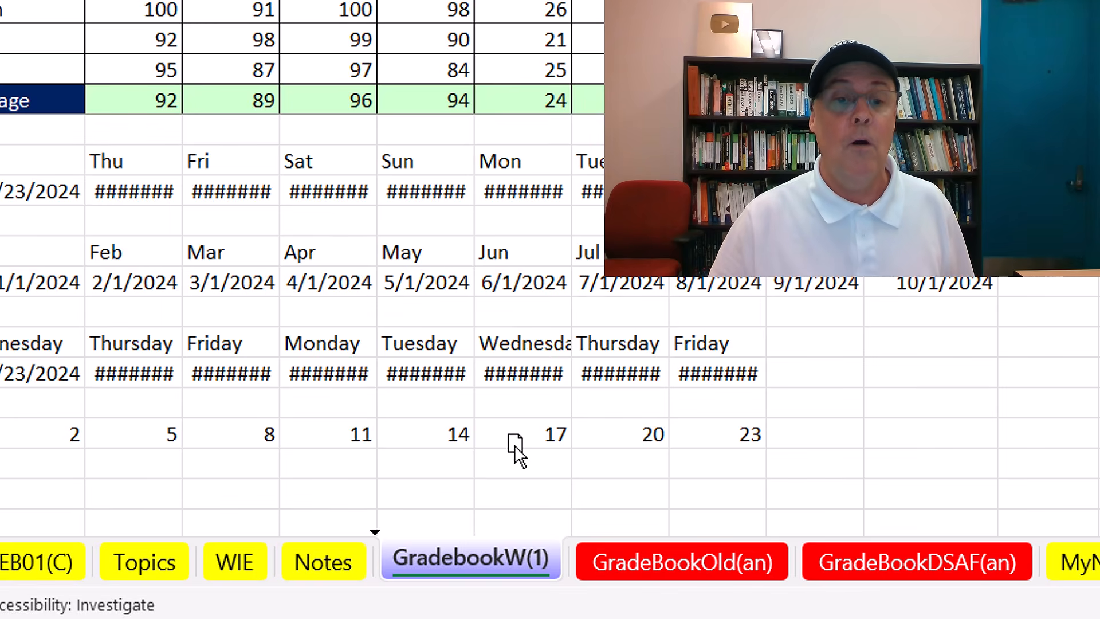
left_click_drag(514, 445, 515, 445)
key("ctrl")
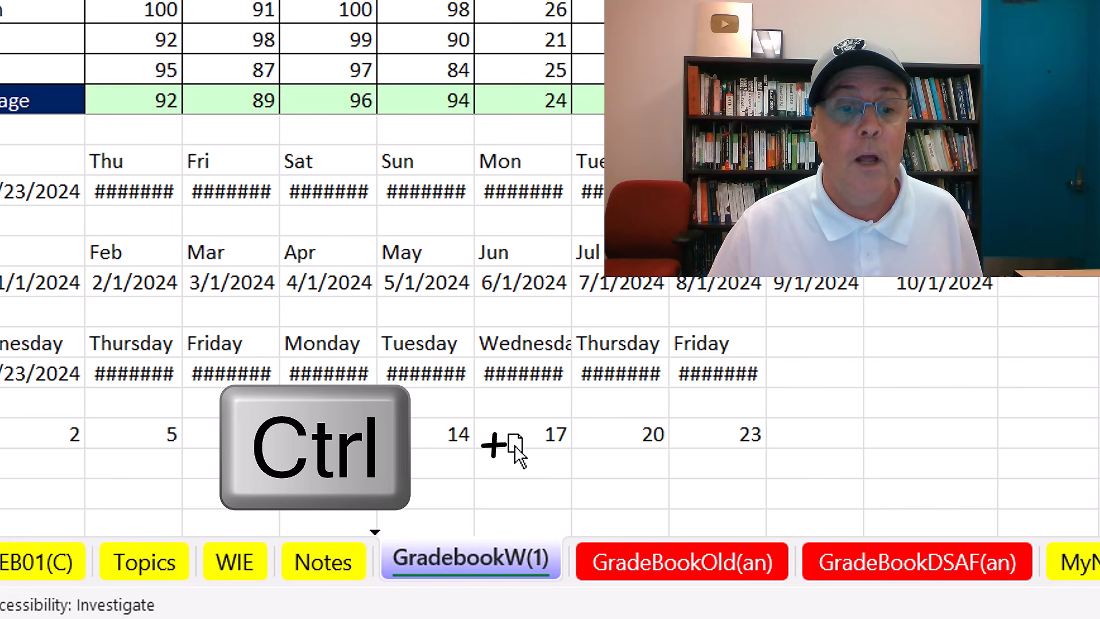
left_click_drag(515, 445, 604, 453)
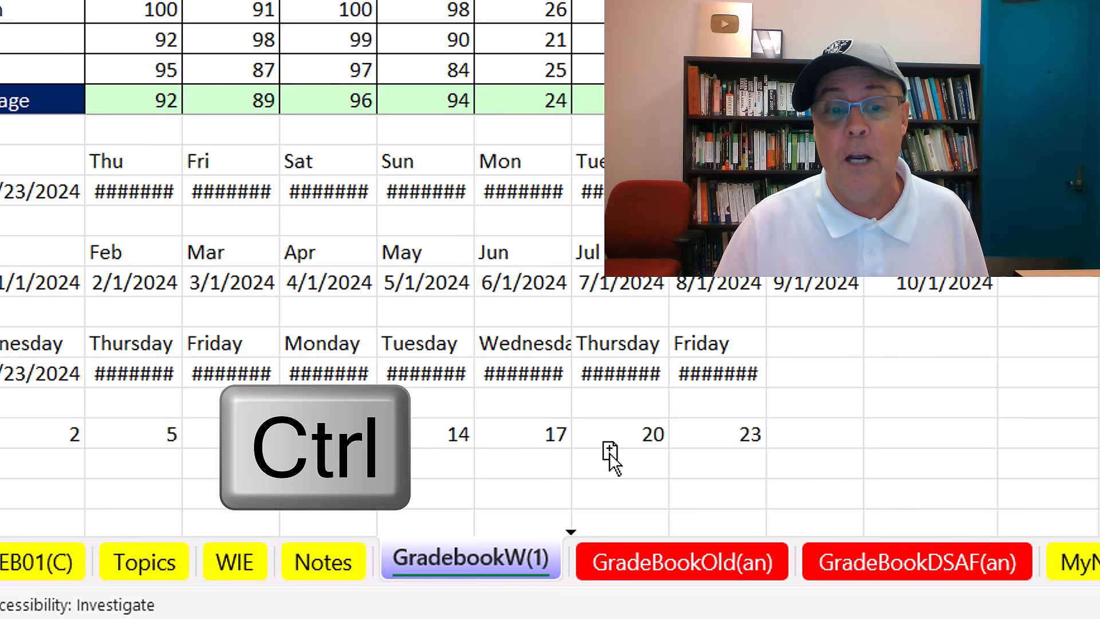
left_click_drag(610, 452, 610, 452)
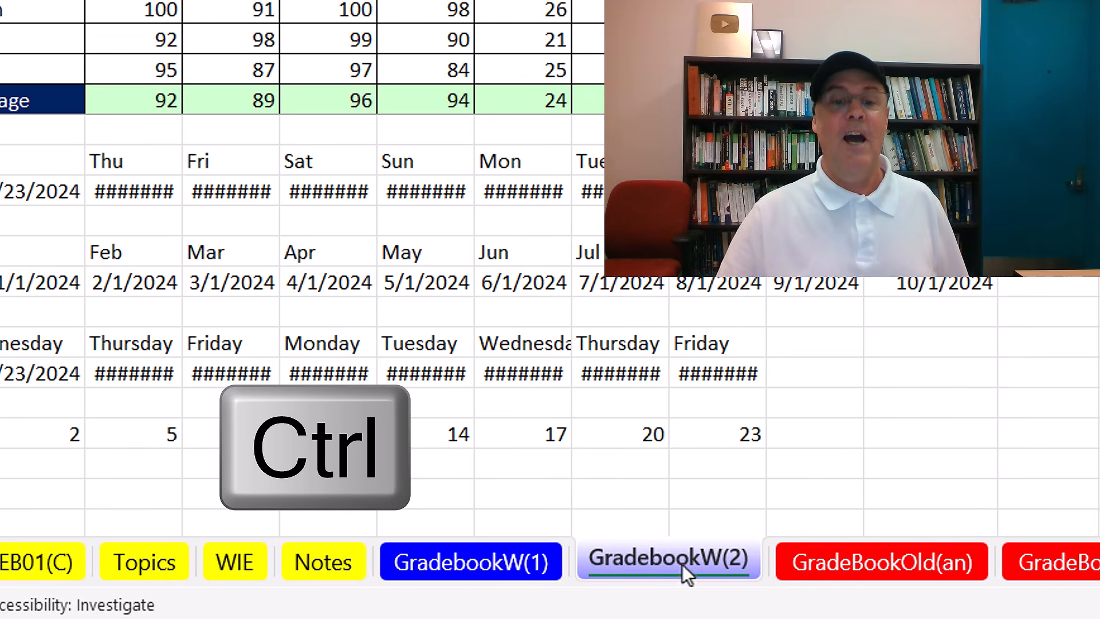
Rename the copied gradebook sheet to GradebookS(2) by replacing the W in its name with S
double_click(711, 556)
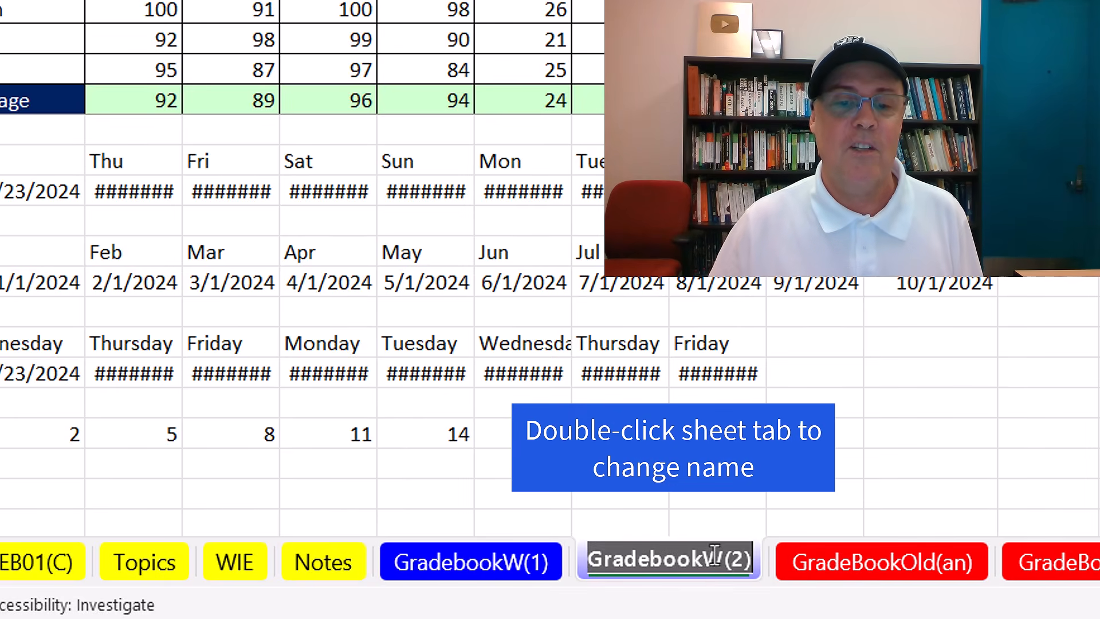
left_click(712, 556)
left_click_drag(709, 556, 721, 557)
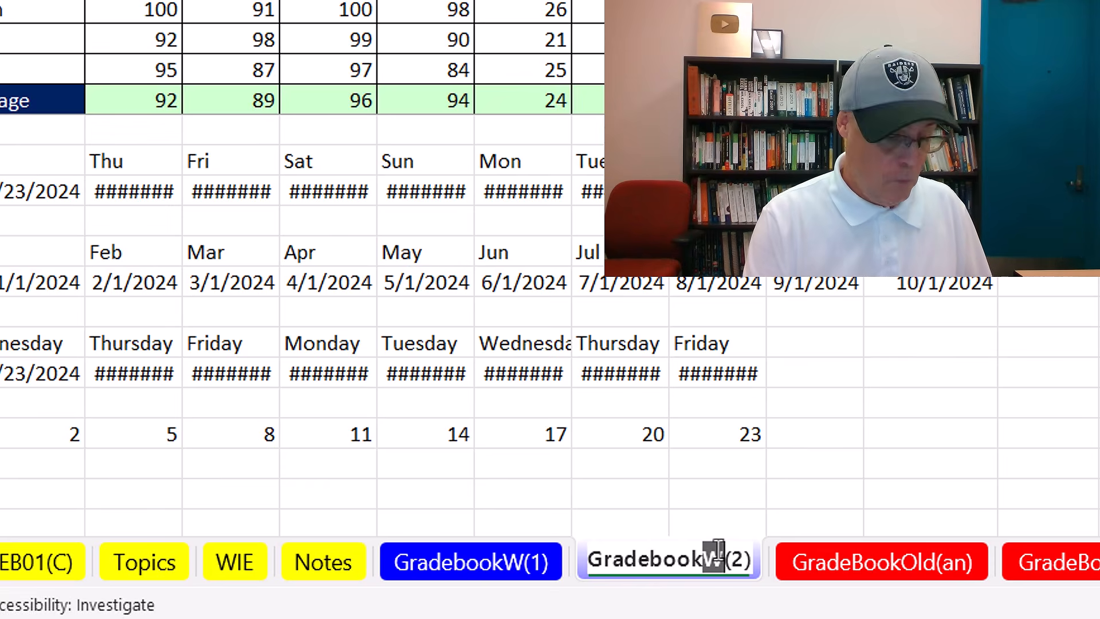
type("S")
key("Return")
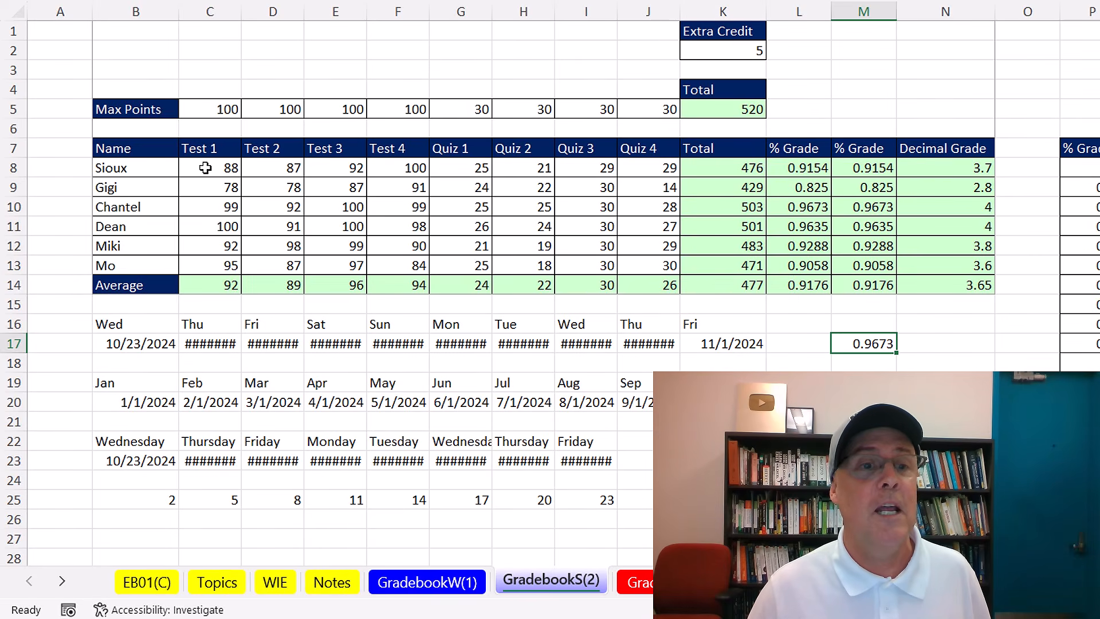
Clear the test and quiz scores in C8:J13, the max points in C5:J5 and the extra credit in K2
left_click_drag(212, 167, 640, 265)
key("Delete")
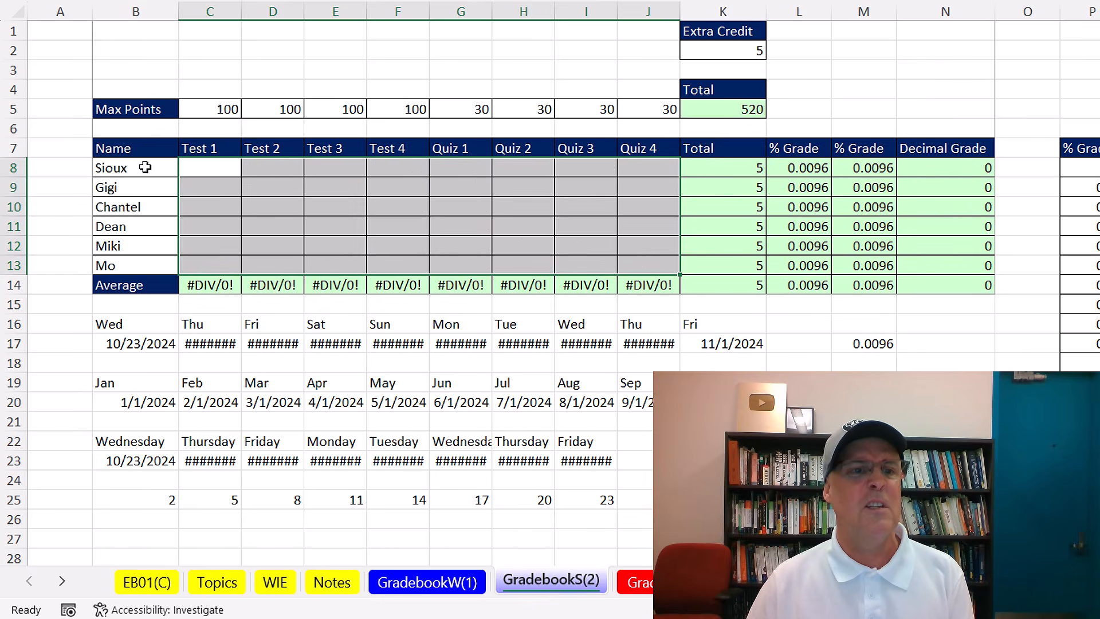
left_click_drag(225, 106, 635, 103)
key("Delete")
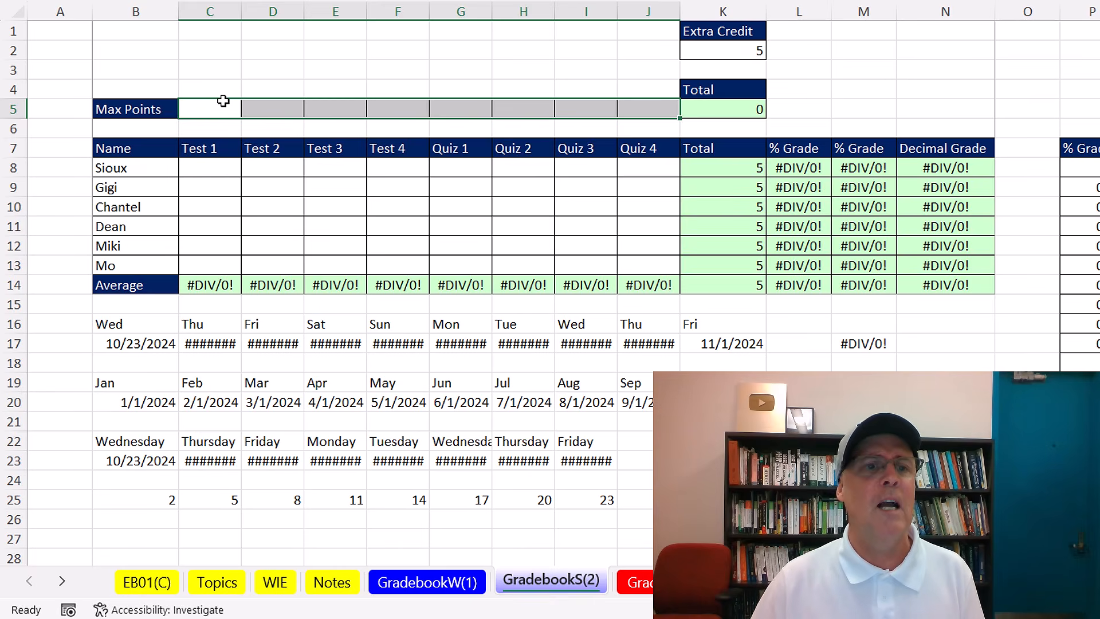
left_click(224, 101)
left_click(728, 48)
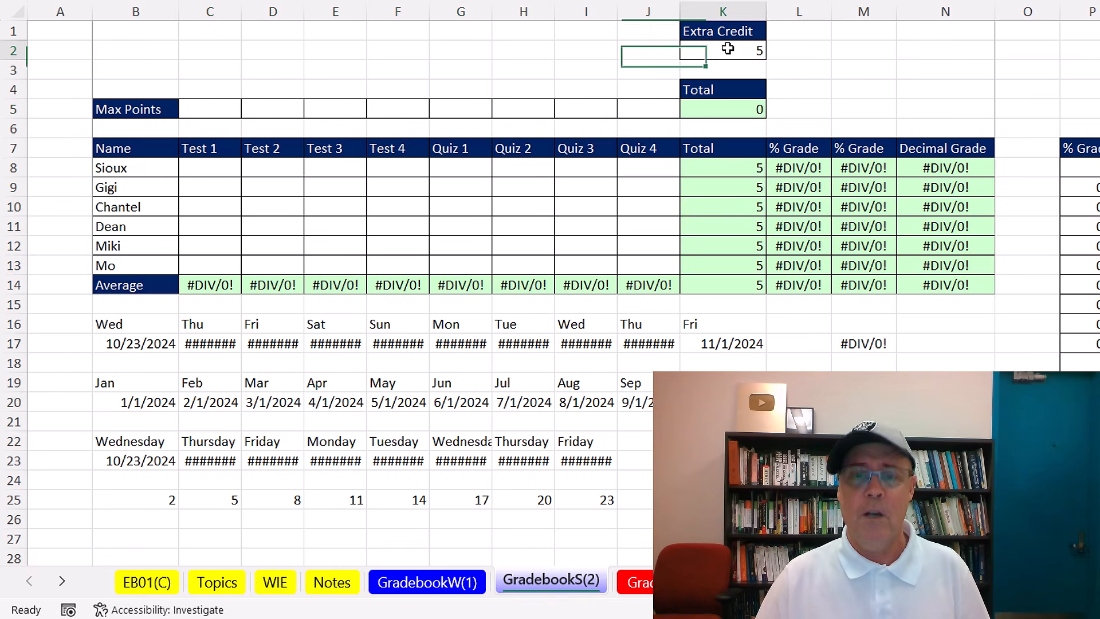
key("Delete")
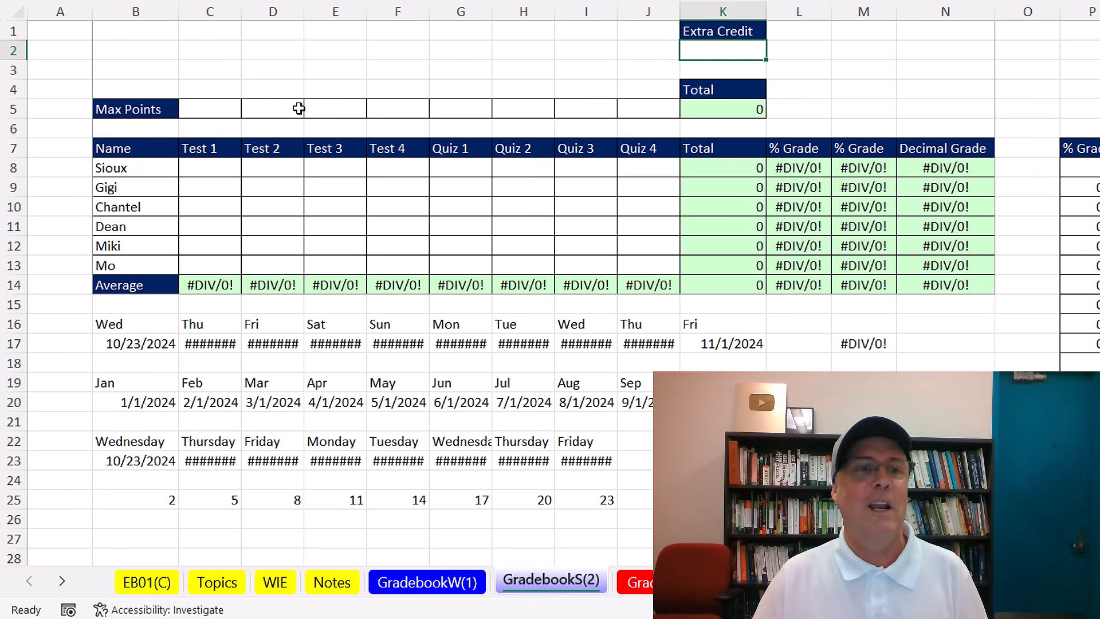
Enter 100 as the maximum points for Test 1 in C5
left_click(220, 101)
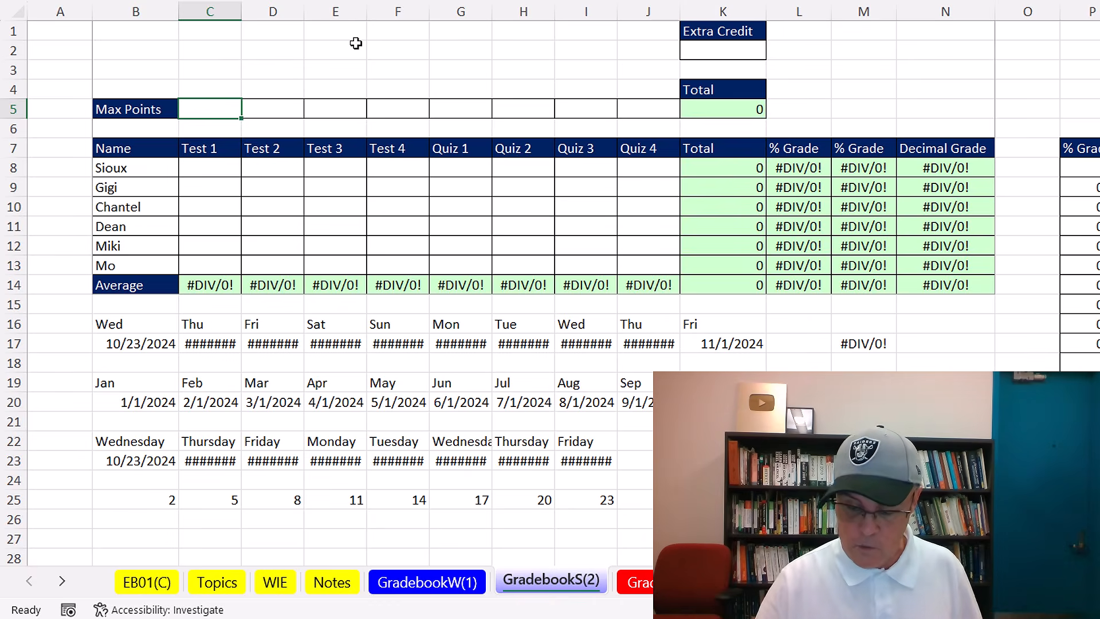
type("100")
key("Return")
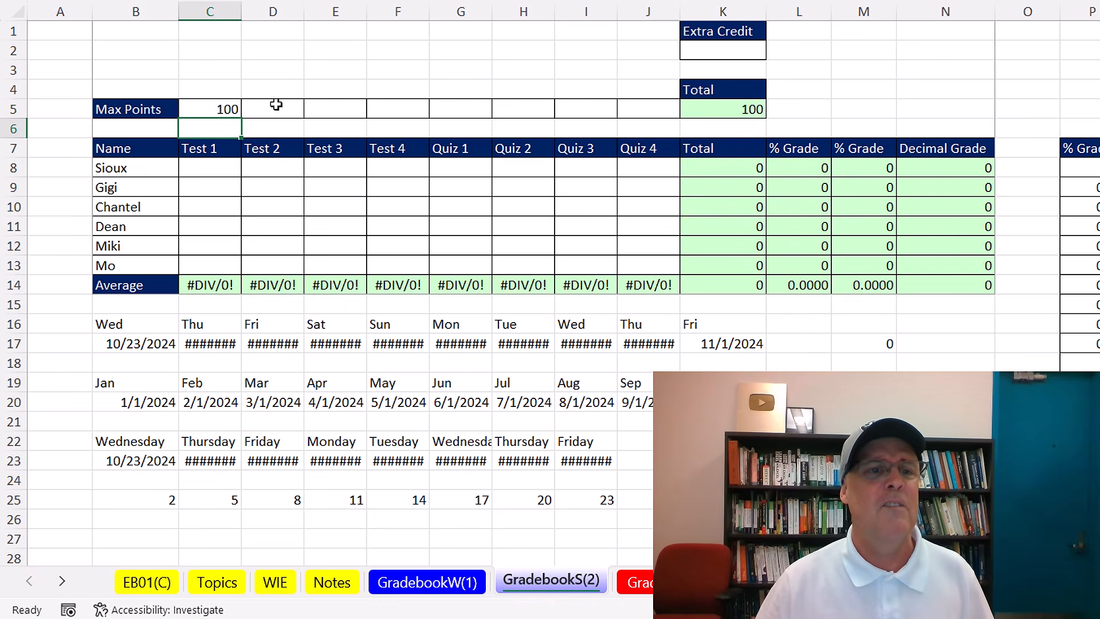
Enter the Test 1 scores 88, 87, 92, 98, 99 and 52 down C8:C13
left_click(222, 172)
type("88")
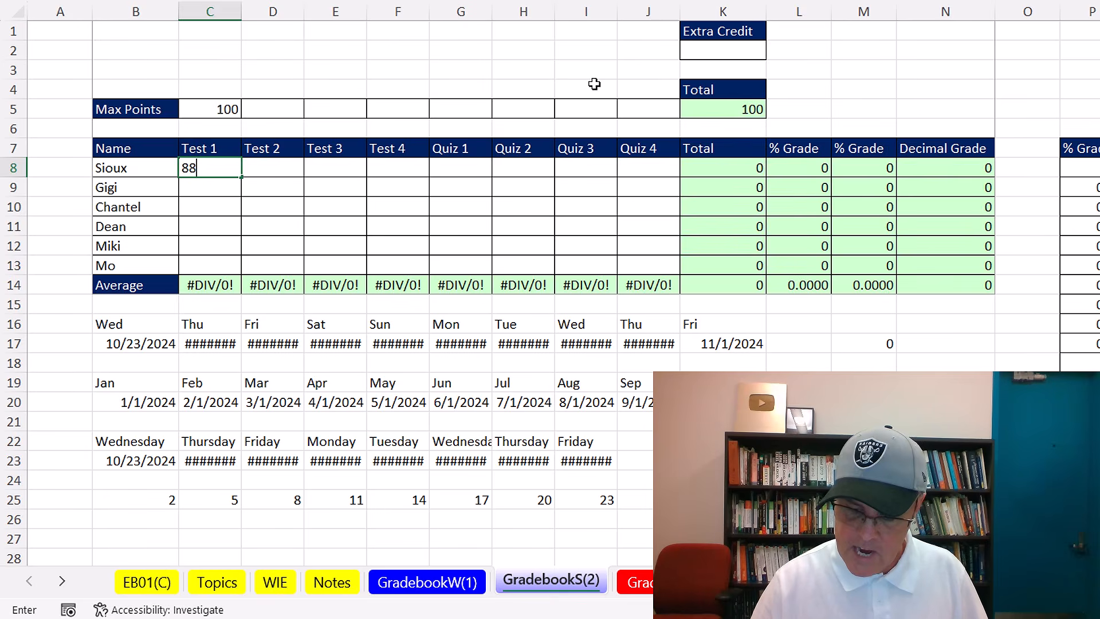
key("Return")
type("87")
key("Return")
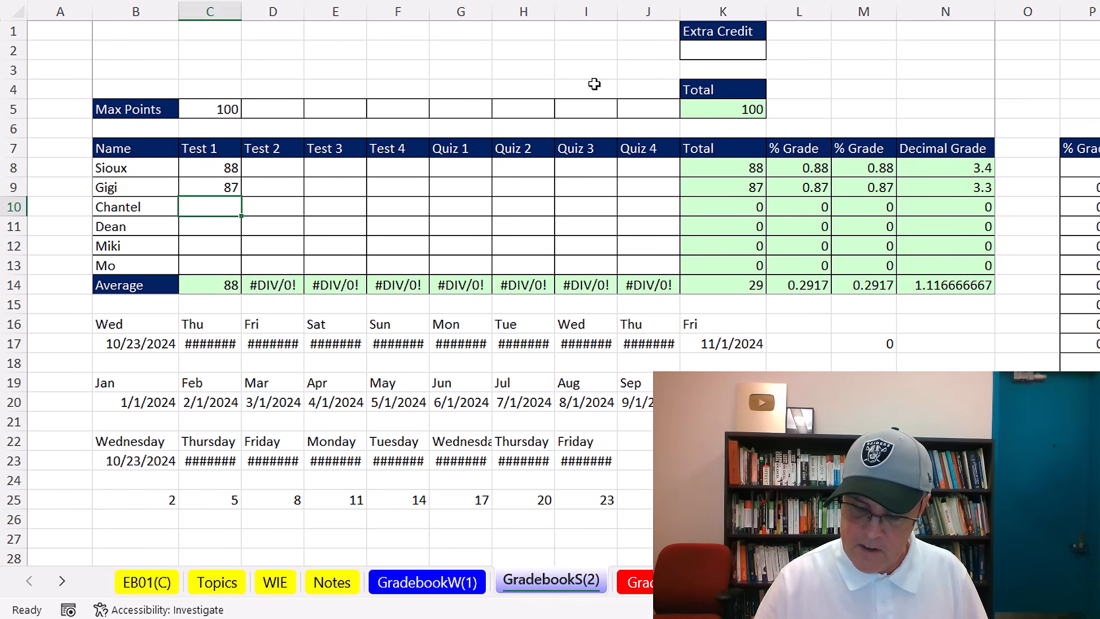
type("92")
key("Return")
type("98")
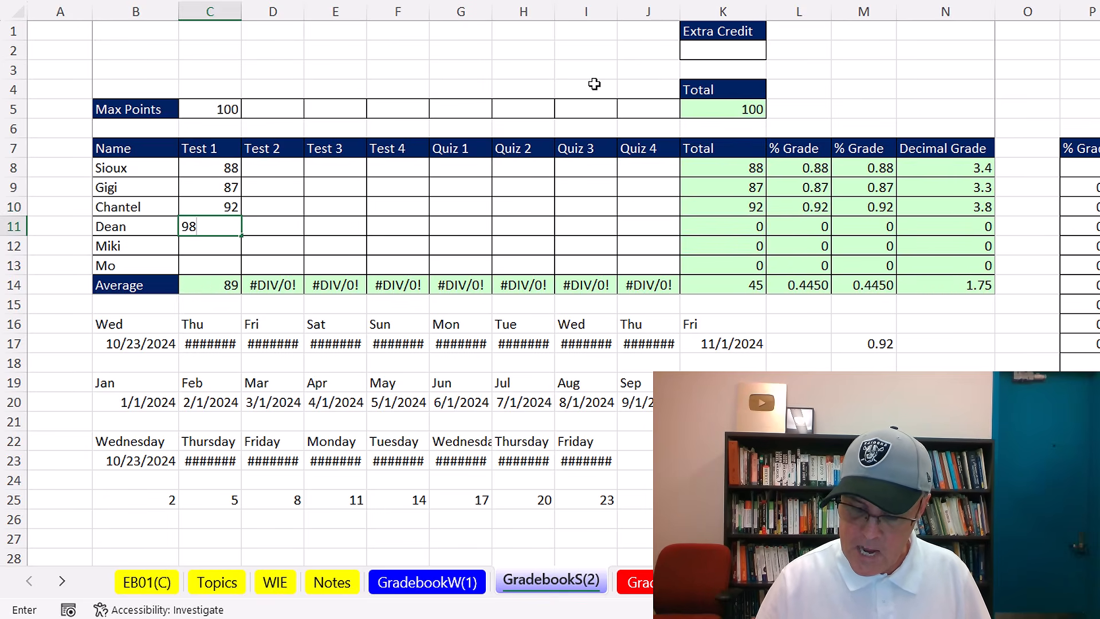
key("Return")
type("99")
key("Return")
type("52")
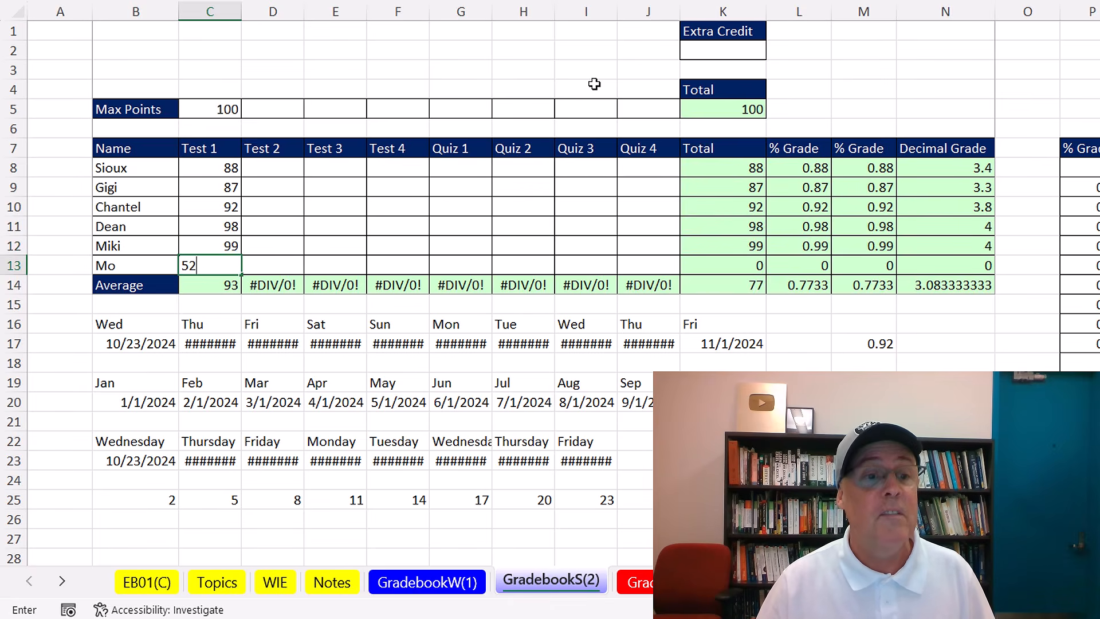
key("Return")
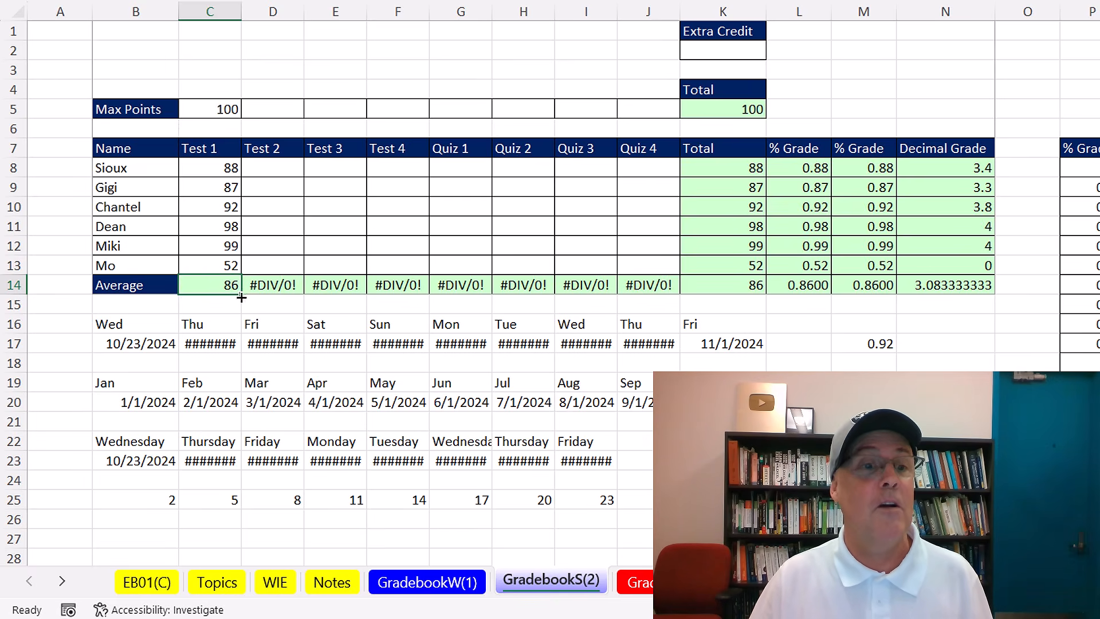
Wrap the Test 1 average in C14 with IFERROR so it reads =IFERROR(AVERAGE(C8:C13),0)
key("F2")
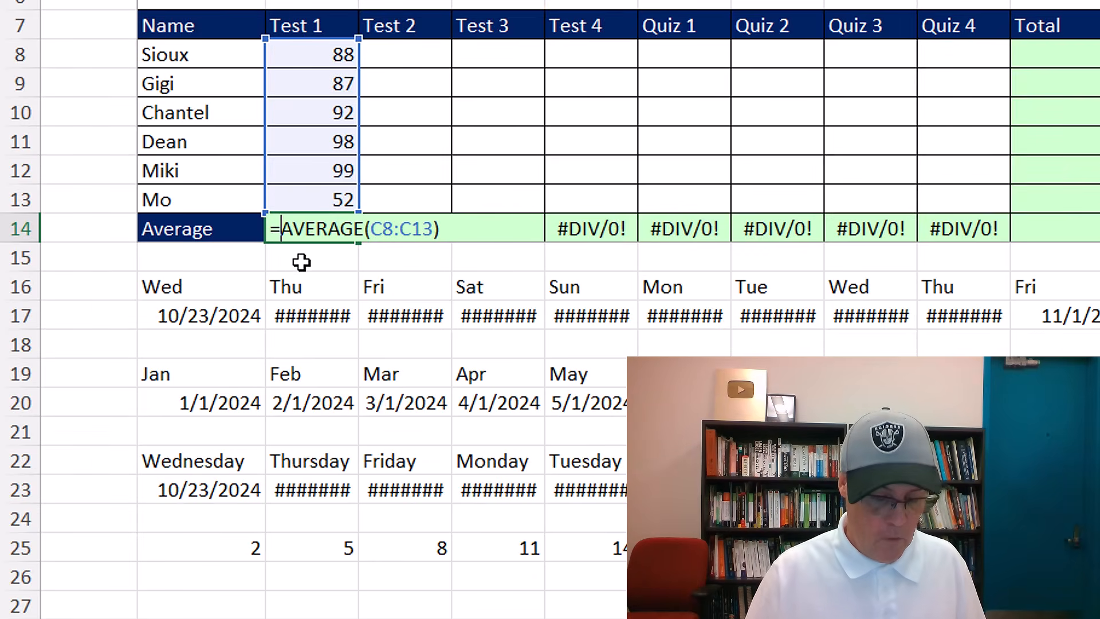
type("if")
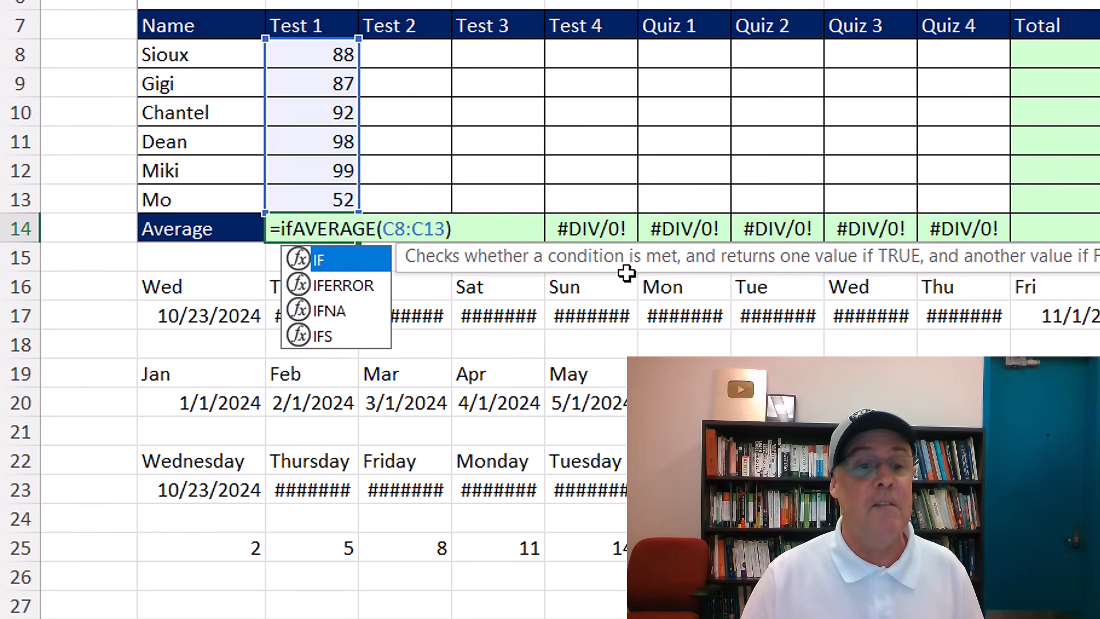
key("Down")
key("Down")
key("Tab")
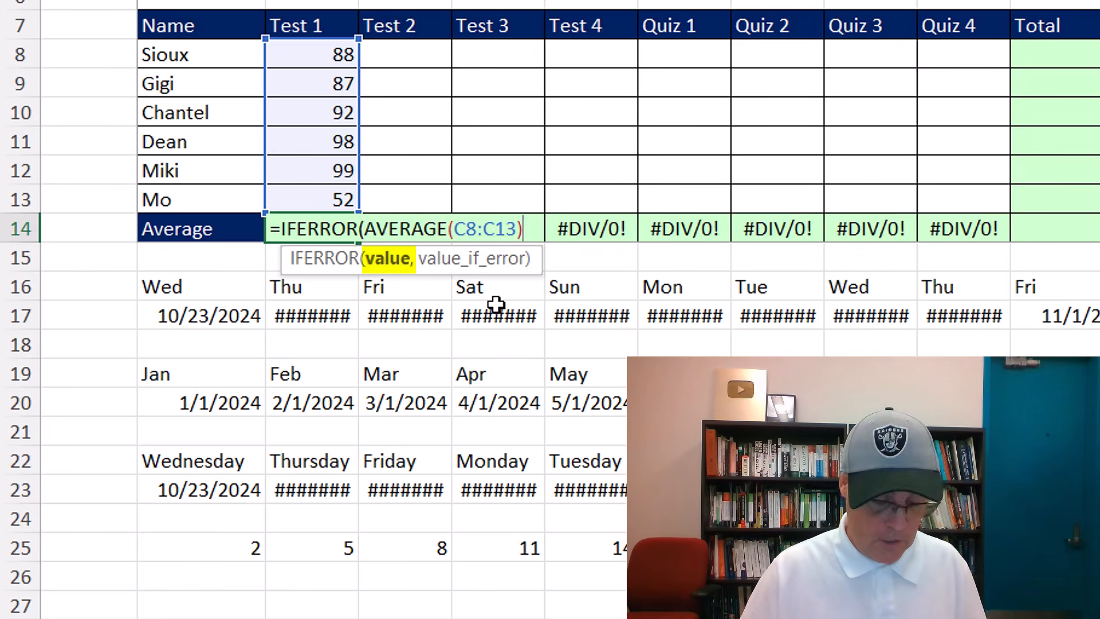
type(",")
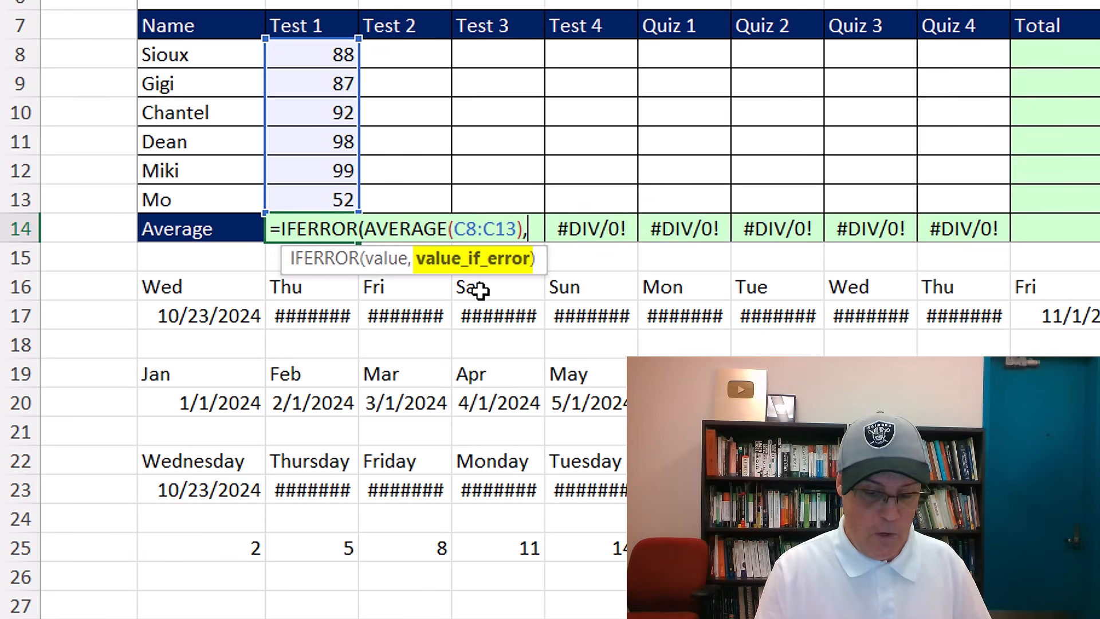
type("0)")
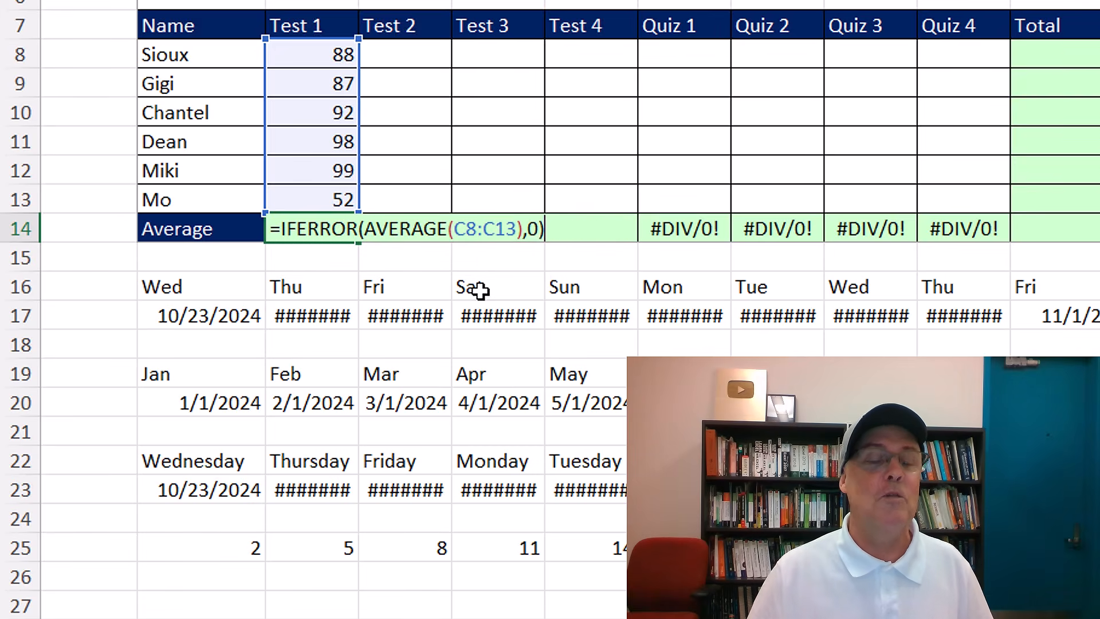
key("ctrl+Return")
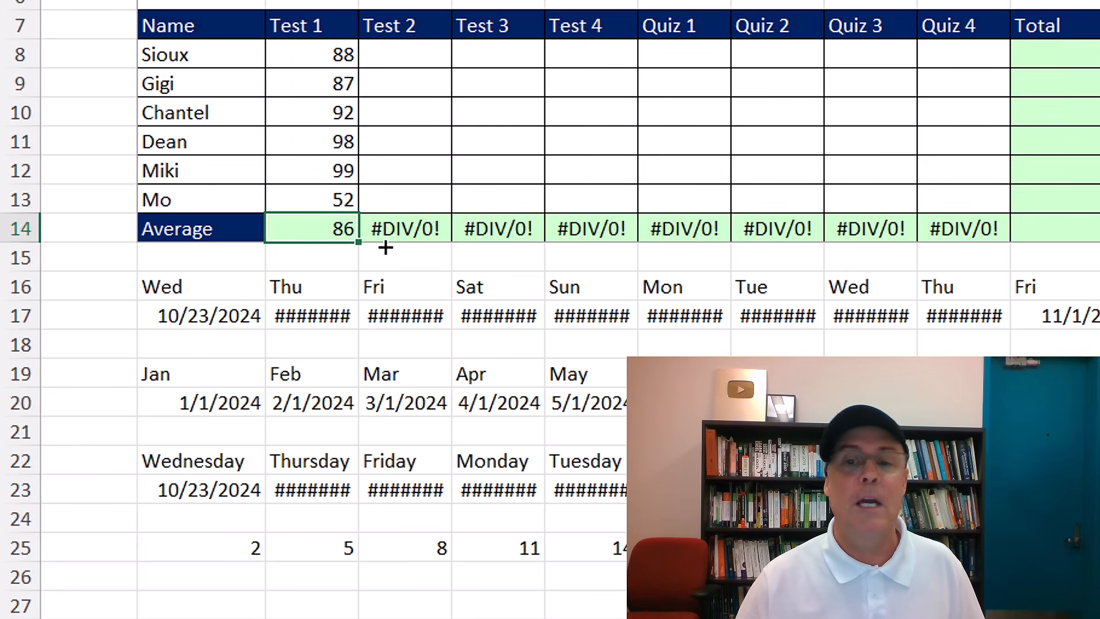
Fill the IFERROR average formula from C14 across to N14 without formatting
left_click_drag(385, 248, 1099, 267)
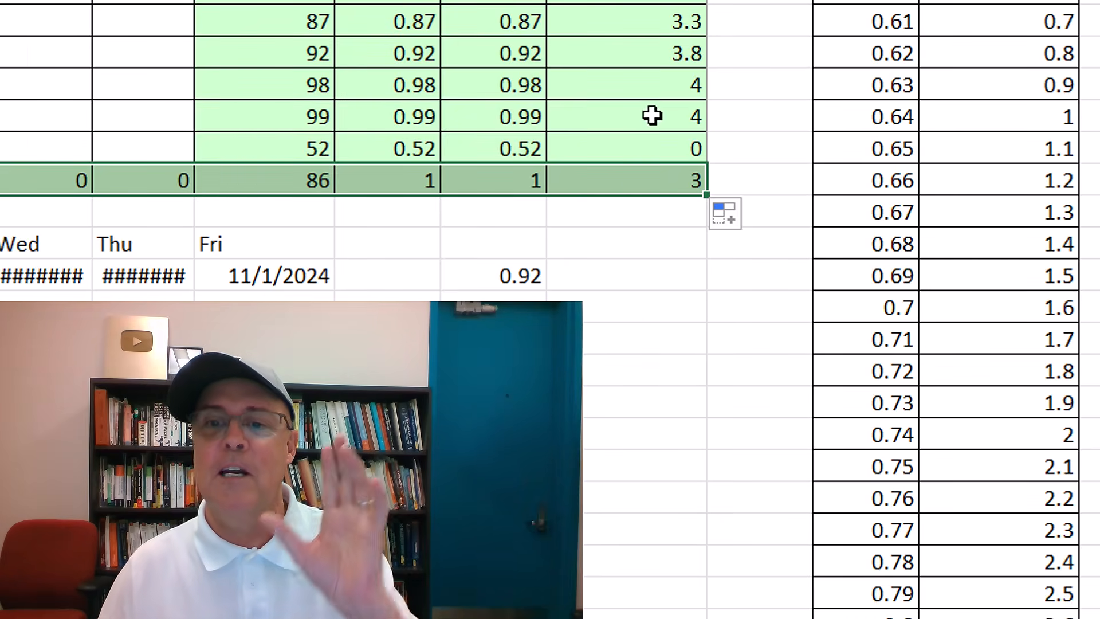
left_click(752, 219)
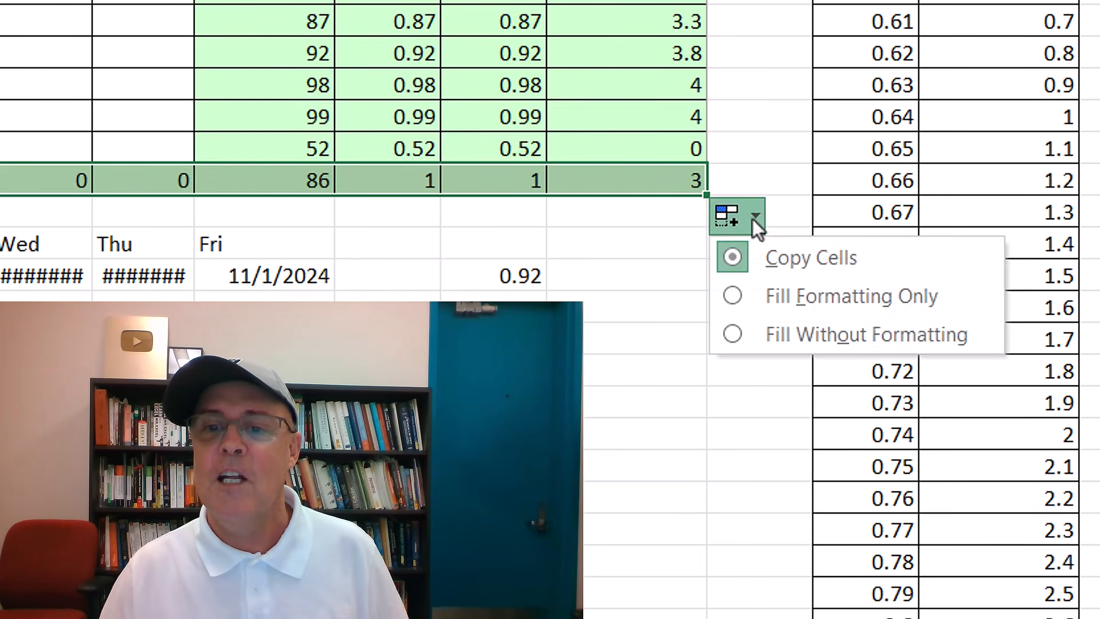
left_click(786, 348)
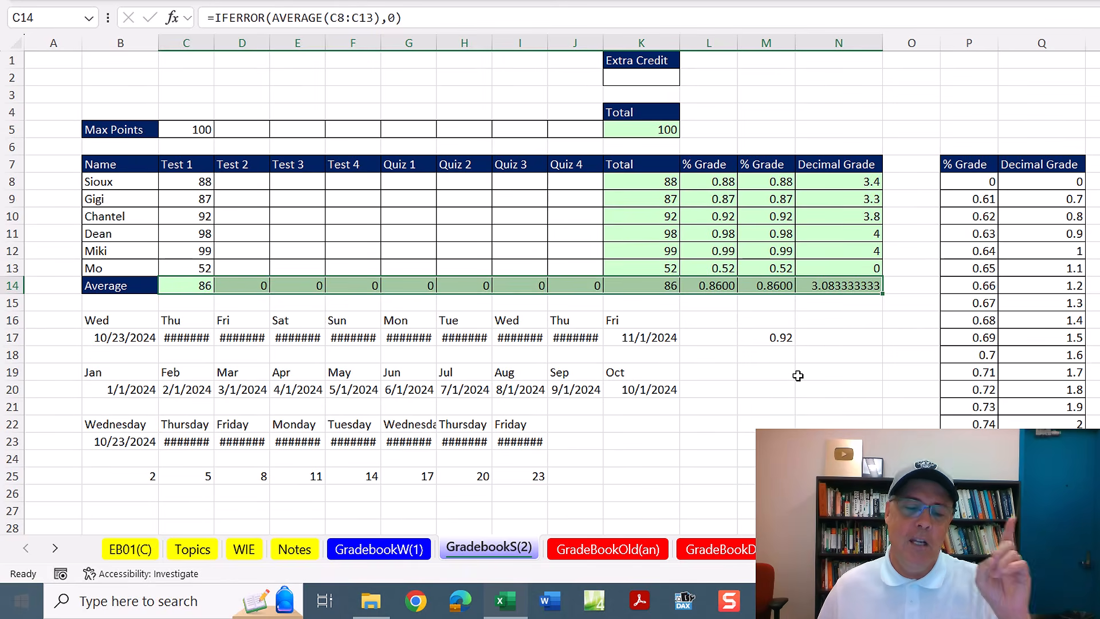
Duplicate the GradebookW(1) sheet again, placing the copy directly after GradebookS(2)
left_click(380, 556)
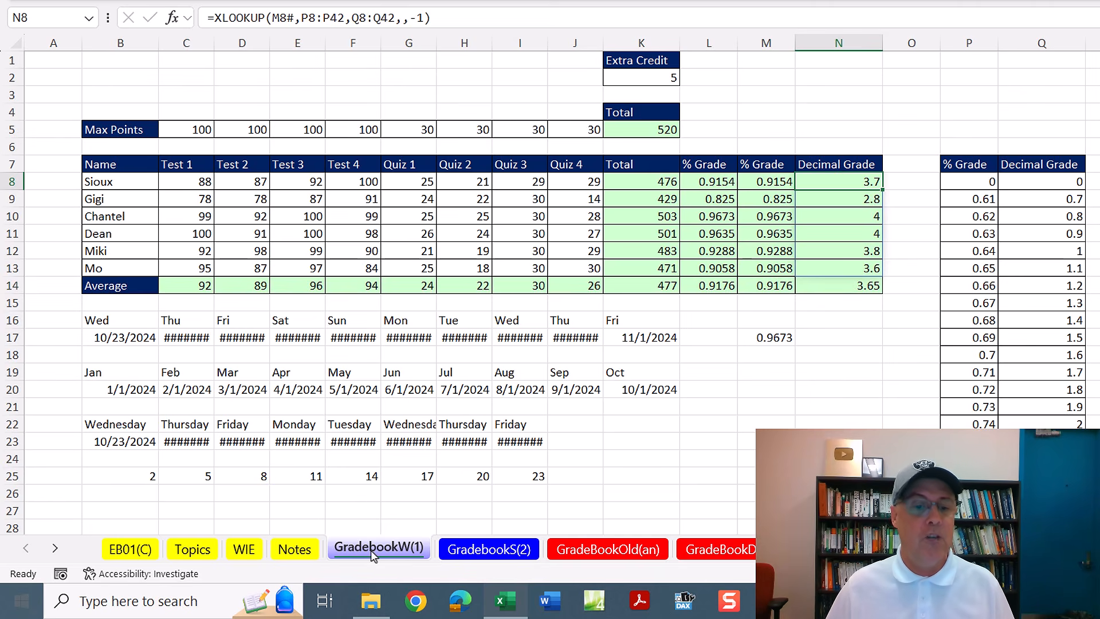
key("ctrl")
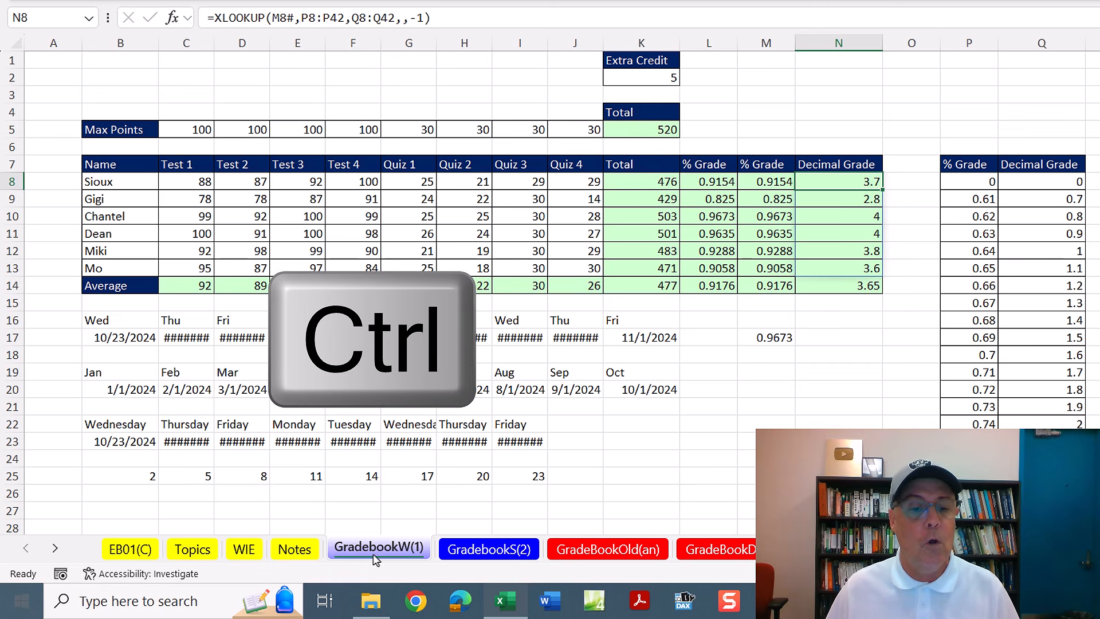
mouse_move(373, 559)
left_mouse_down()
mouse_move(390, 514)
mouse_move(524, 509)
left_mouse_up()
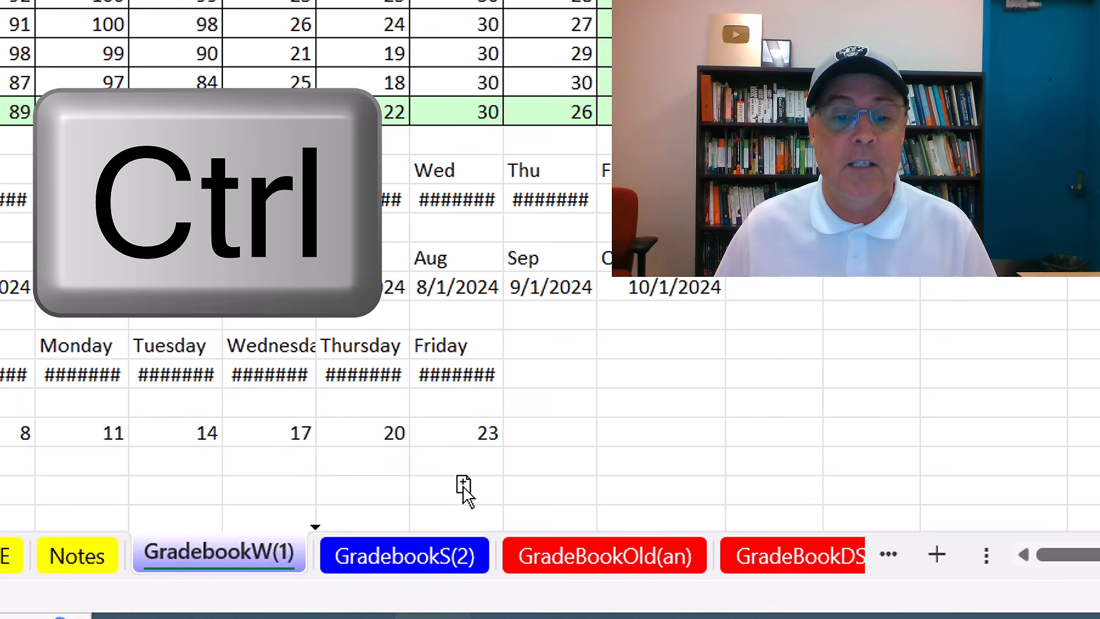
mouse_move(463, 486)
left_mouse_down()
mouse_move(527, 481)
mouse_move(518, 477)
left_mouse_up()
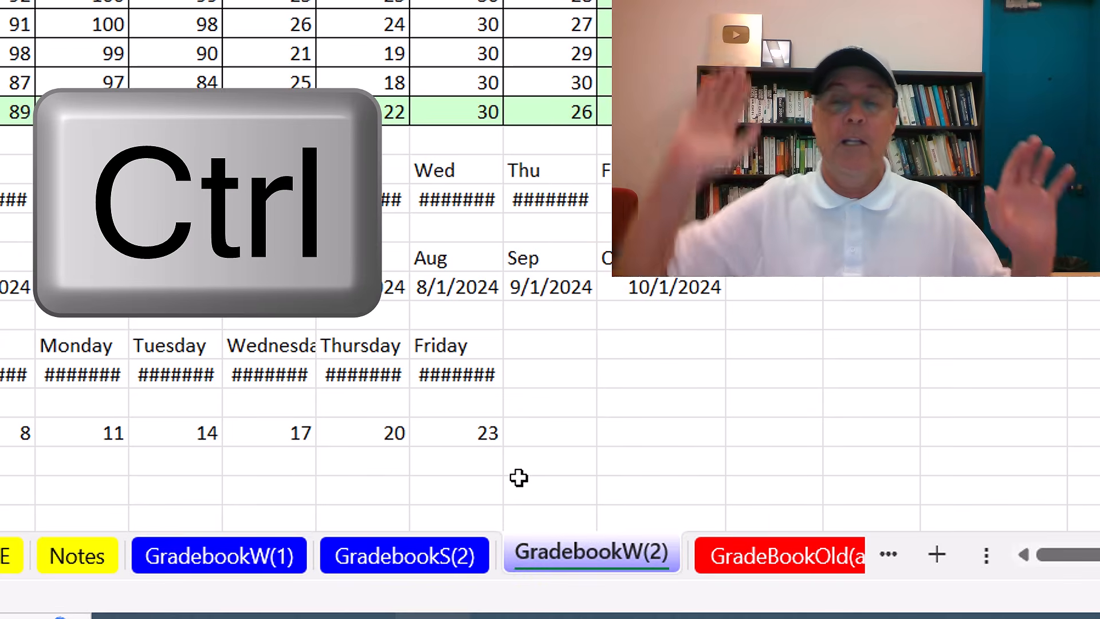
Rename the copied GradebookW(2) sheet as GradebookBRBC
double_click(614, 555)
left_click(628, 554)
left_click_drag(628, 553, 676, 554)
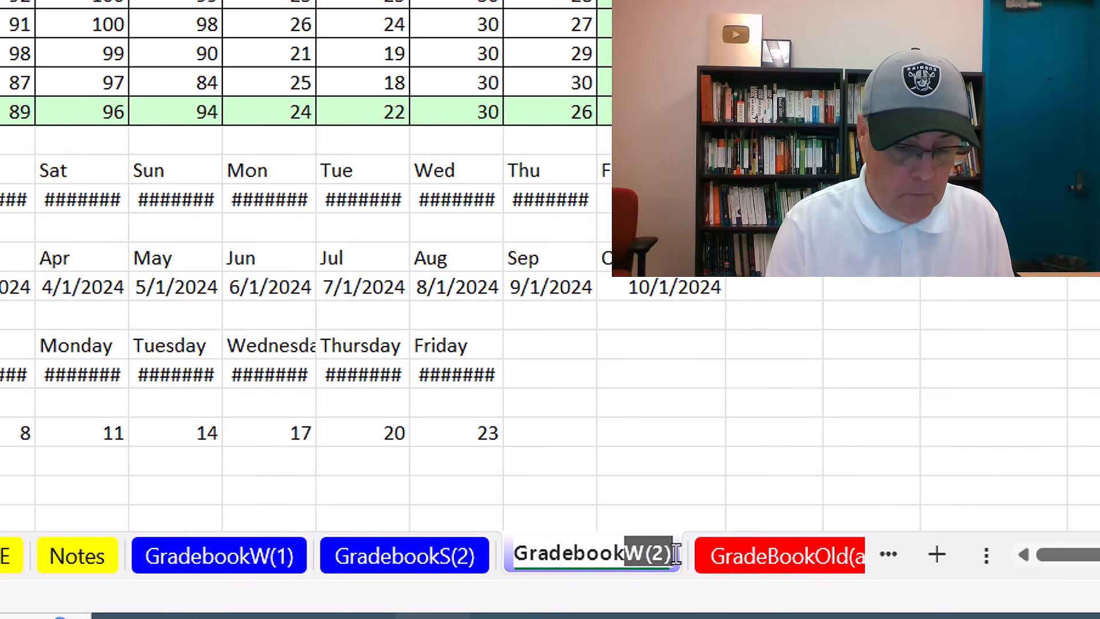
type("BR")
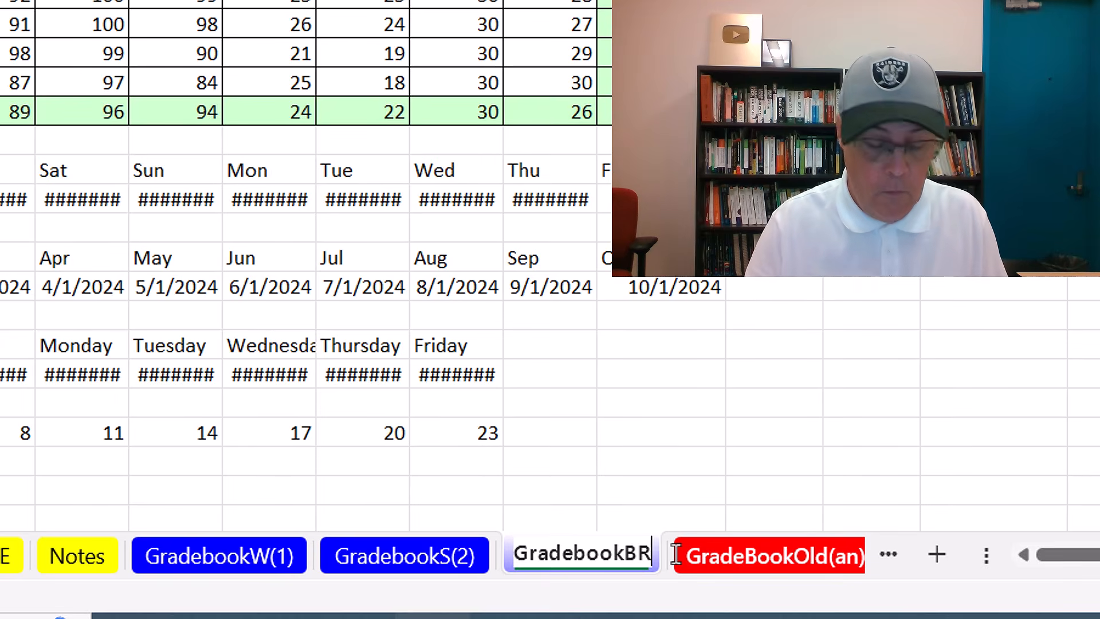
type("B")
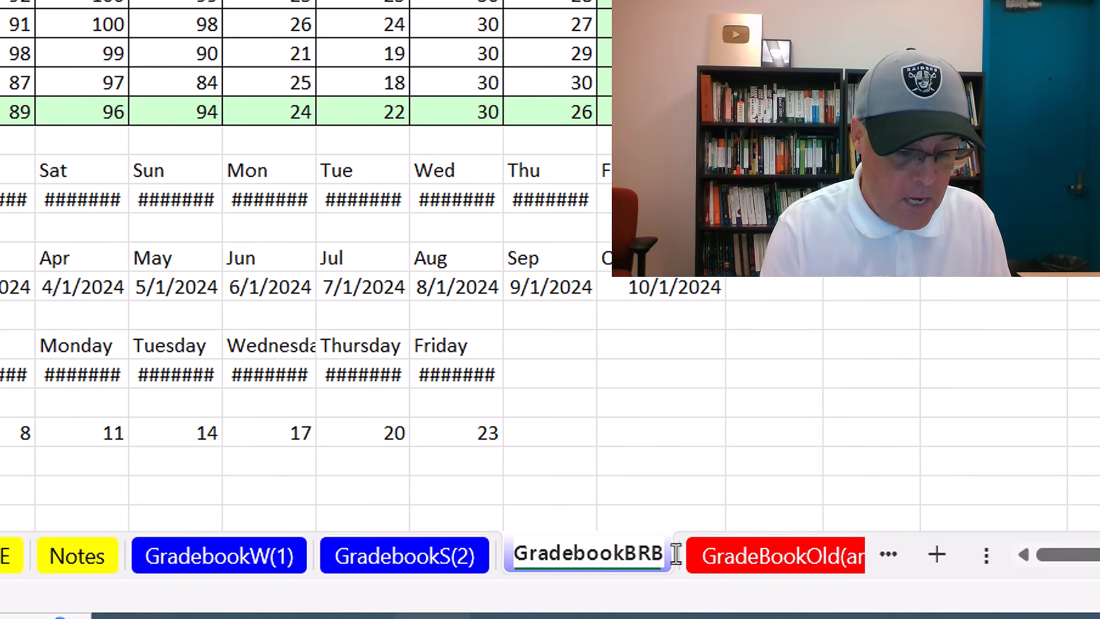
type("C")
key("Return")
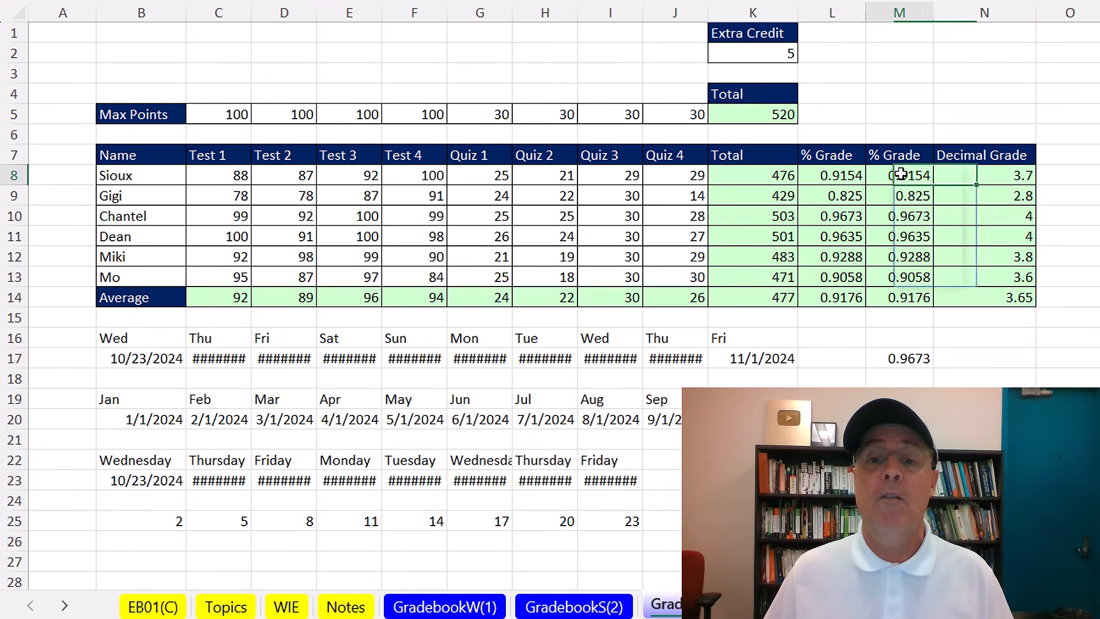
Examine the formulas behind the first student's two % Grade cells, Decimal Grade and Total in row 8
double_click(897, 175)
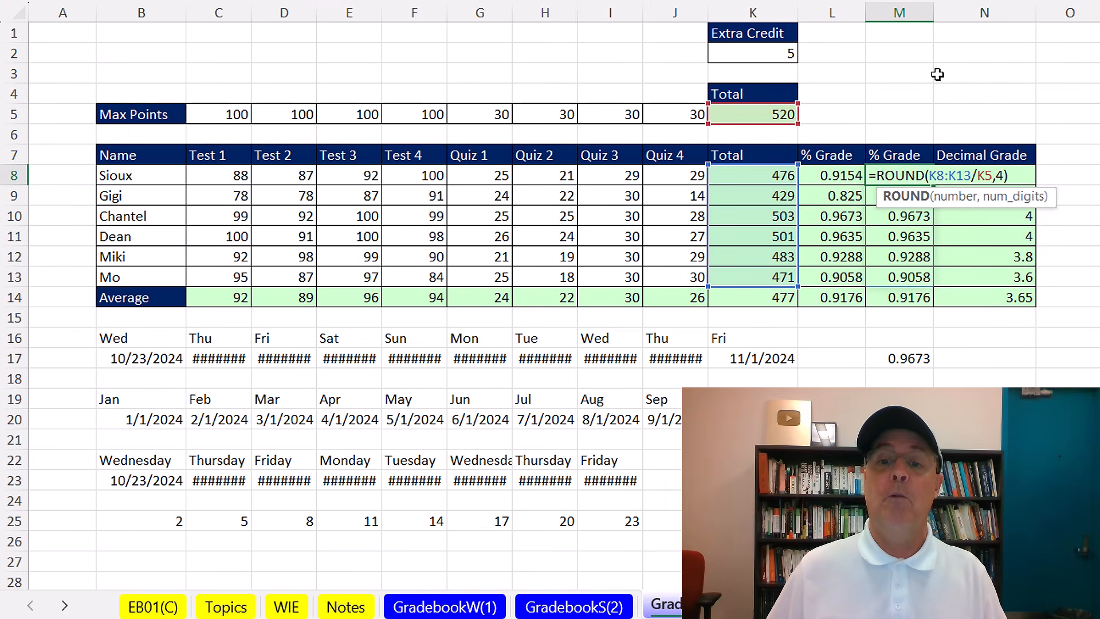
key("Escape")
double_click(841, 176)
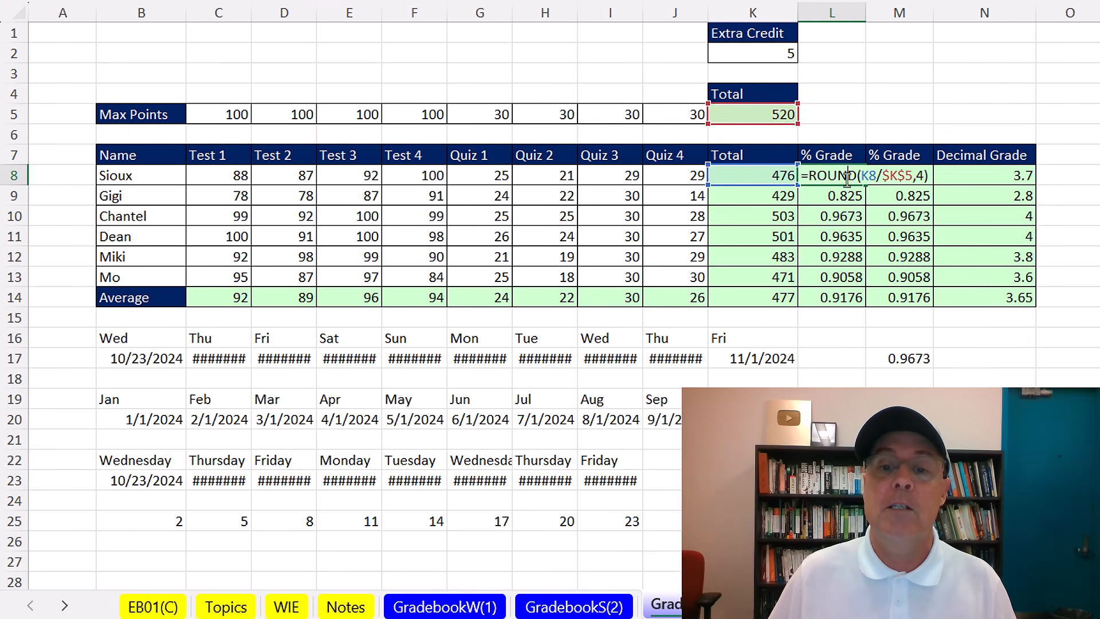
key("Escape")
double_click(1018, 174)
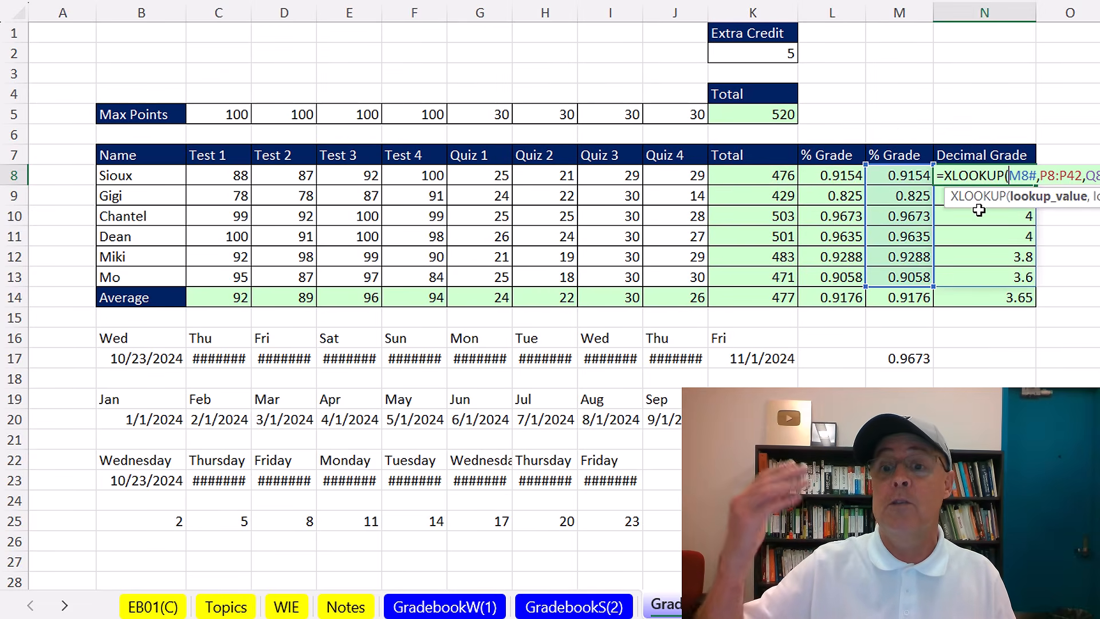
key("Escape")
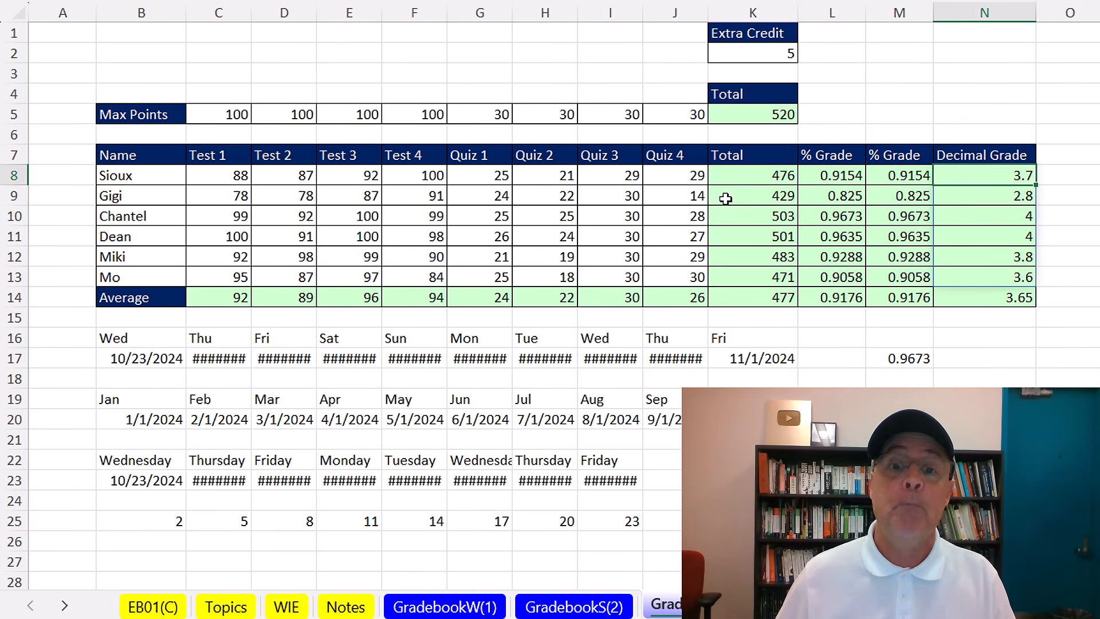
double_click(752, 174)
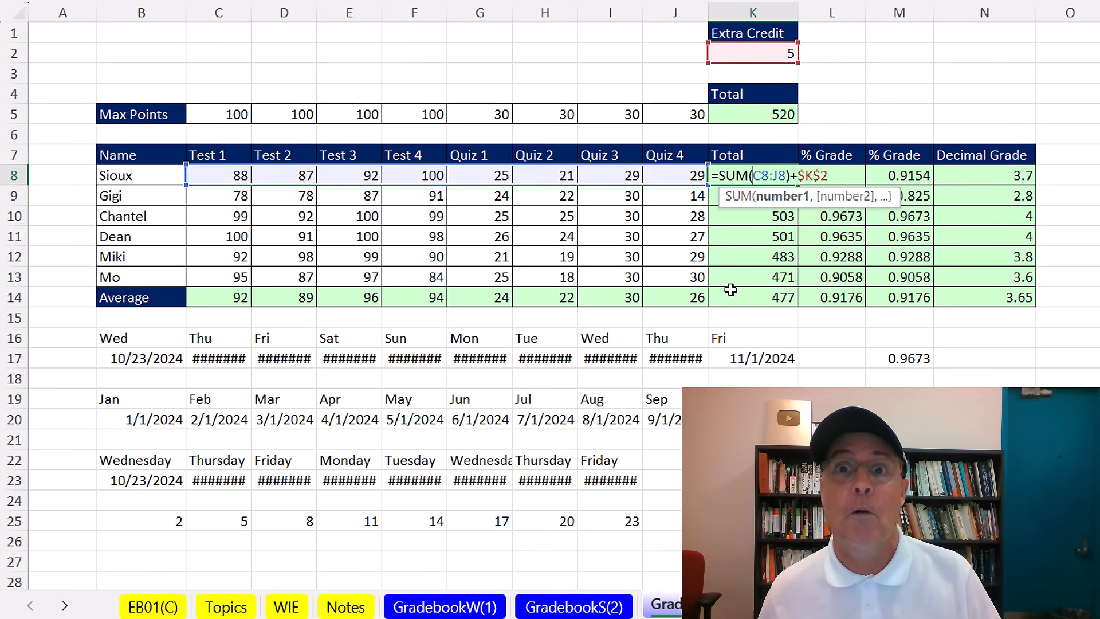
key("Escape")
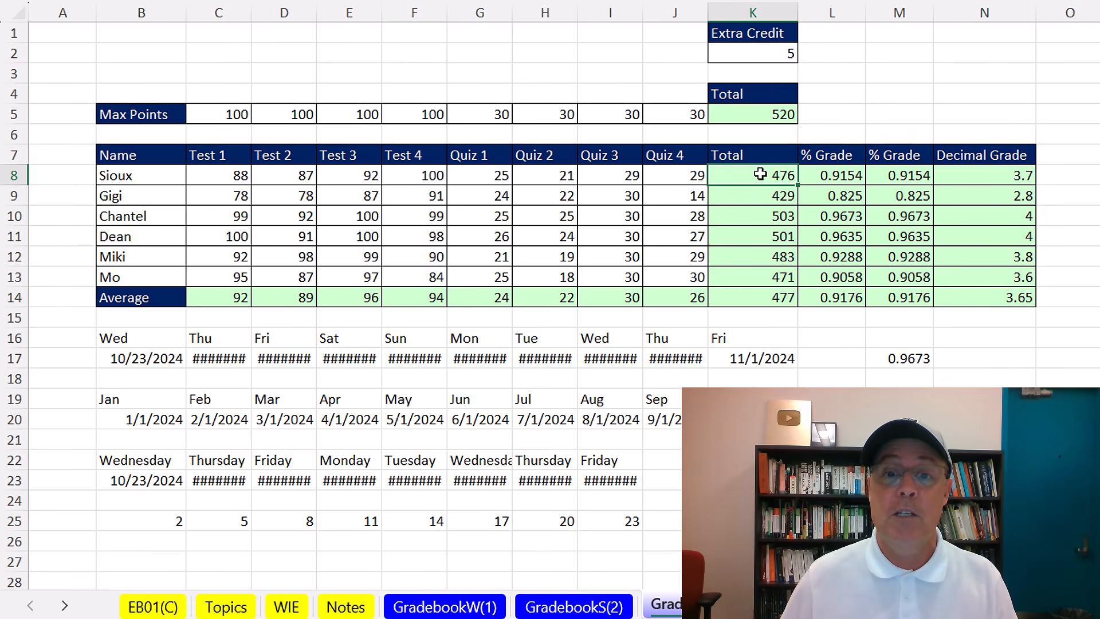
Try replacing the totals in K8:K13 with the single formula =SUM(C8:J13) in K8, and undo both changes
left_click_drag(760, 175, 775, 282)
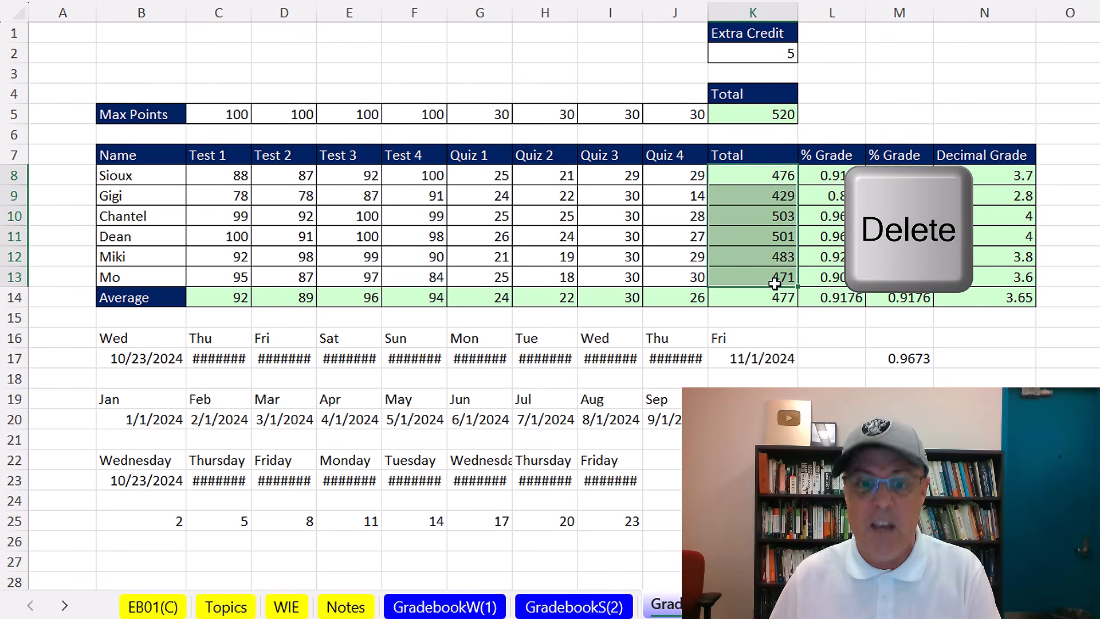
key("Delete")
left_click(747, 170)
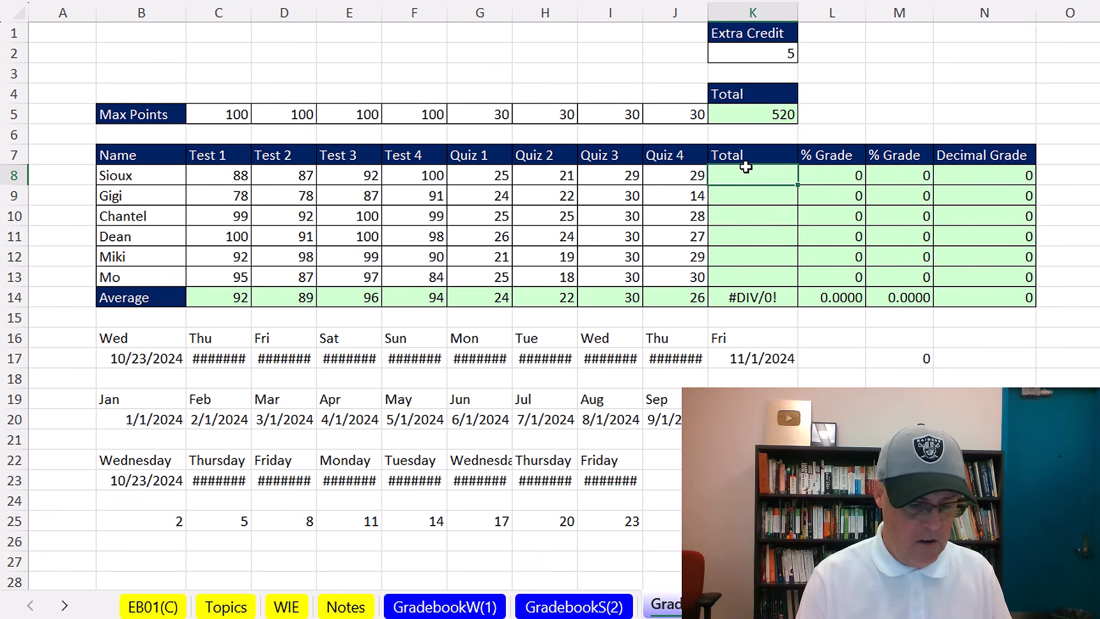
key("alt+equal")
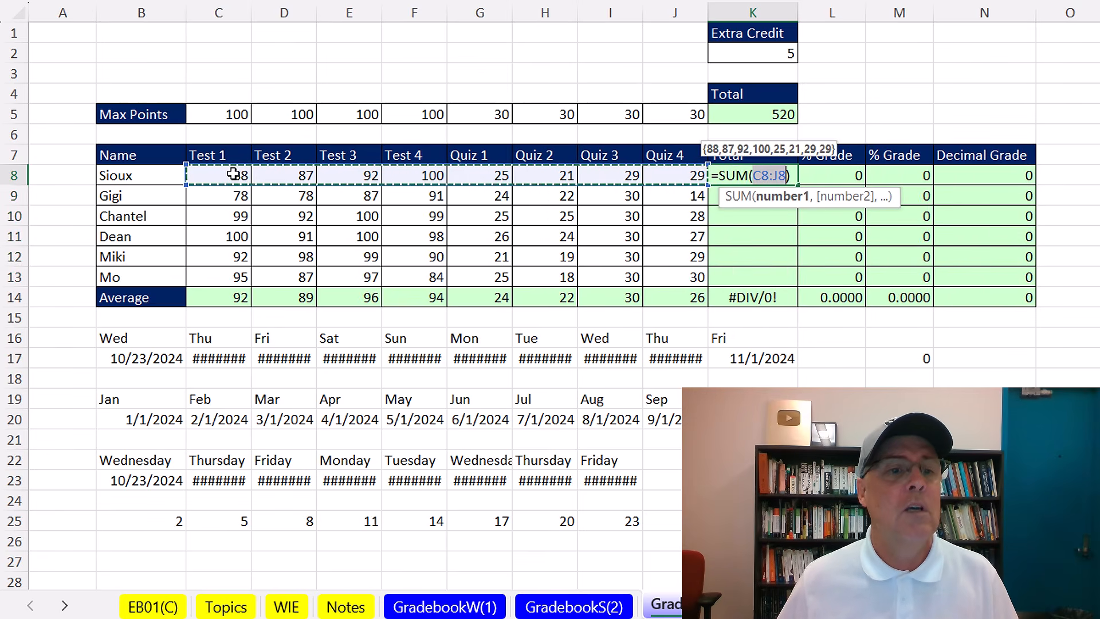
left_click_drag(233, 174, 693, 270)
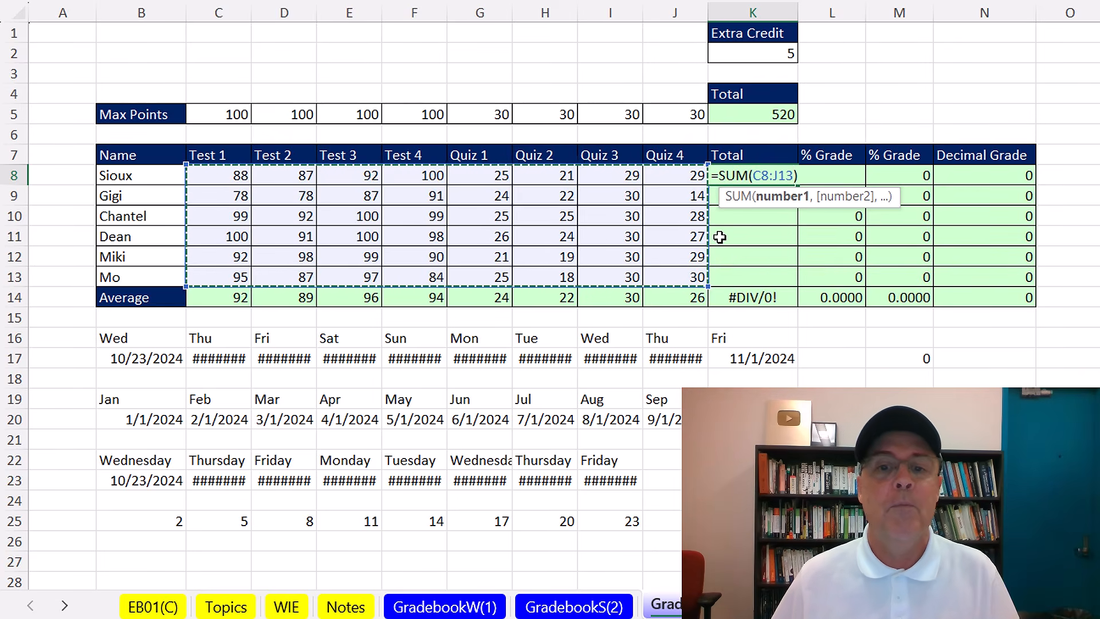
key("ctrl+Return")
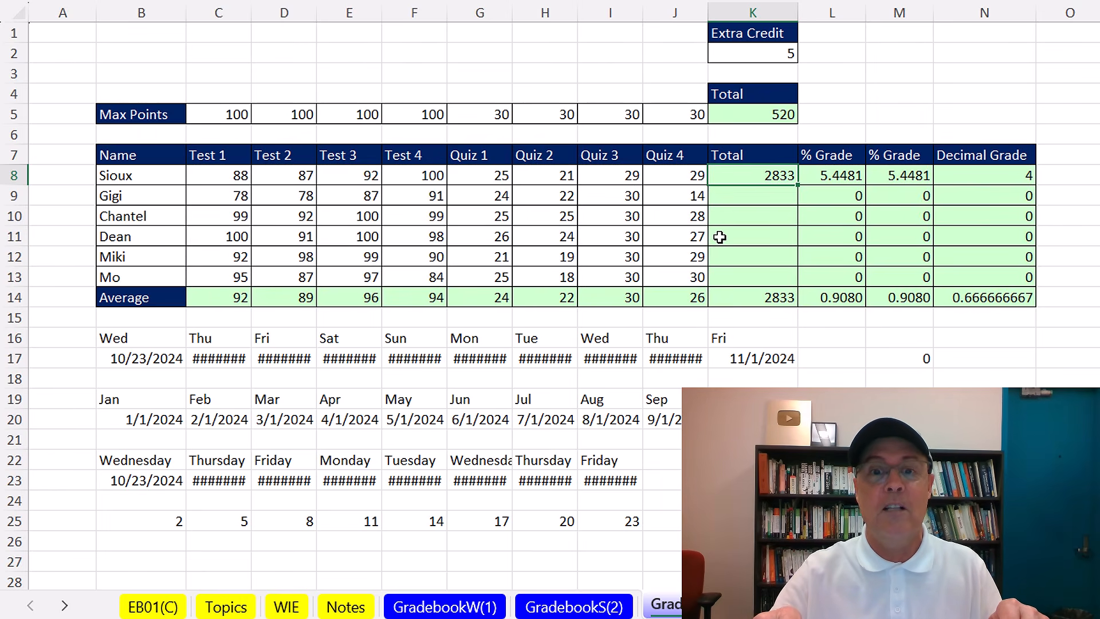
key("ctrl+z")
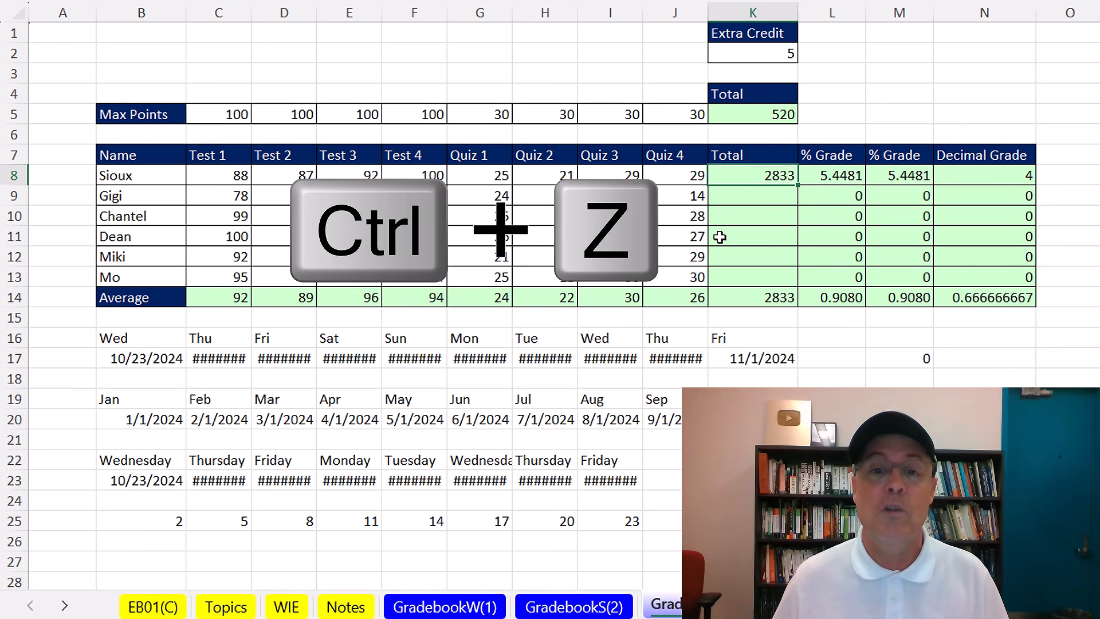
key("ctrl+z")
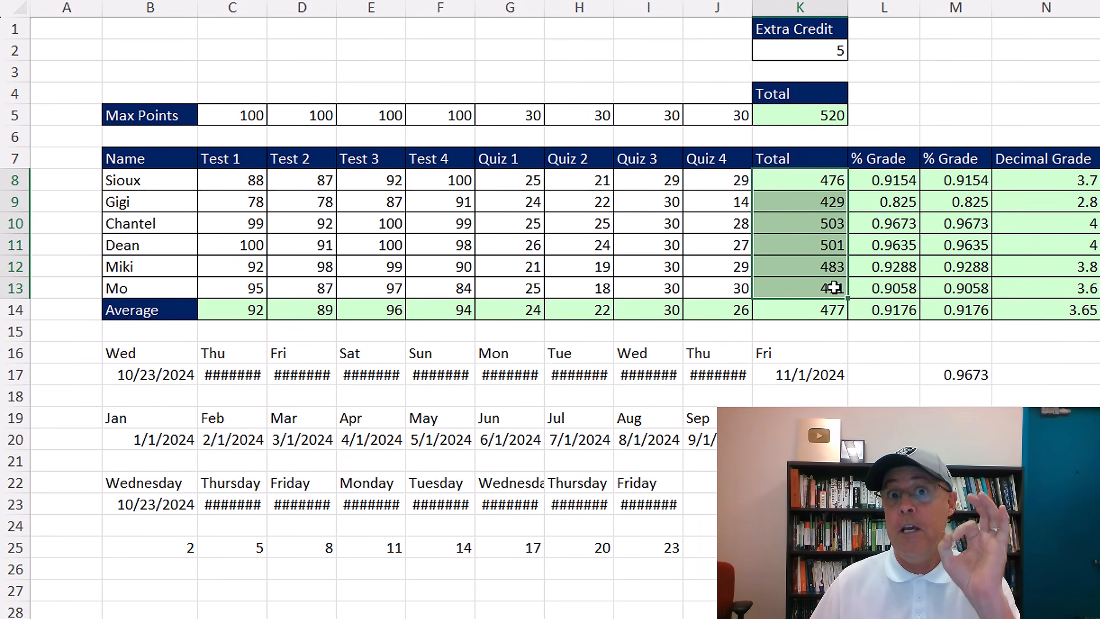
Clear the student totals in K8:K13 and the average formulas in C14:N14
key("Delete")
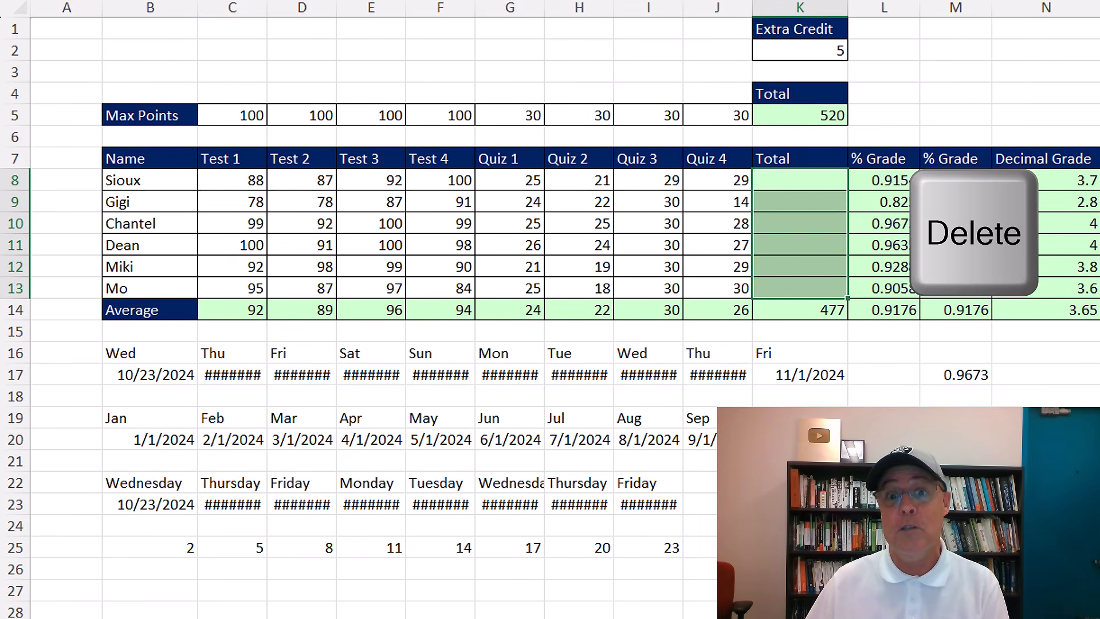
left_click_drag(238, 311, 1033, 307)
key("Delete")
Enter the spilled row-total formula =BYROW(C8:J13,SUM) in K8
left_click(800, 180)
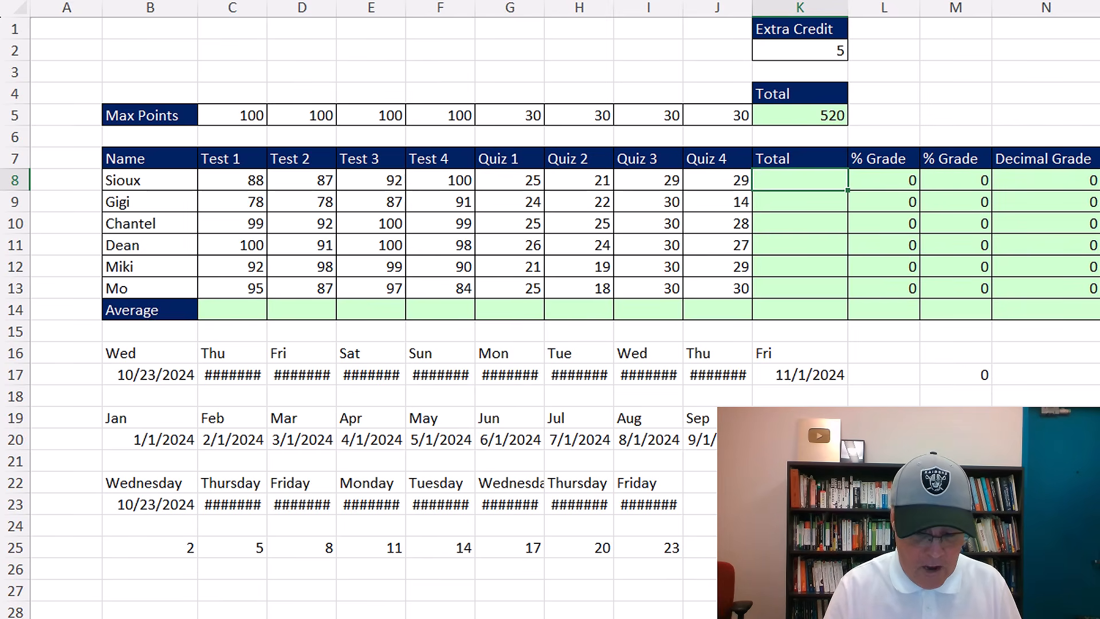
type("=b")
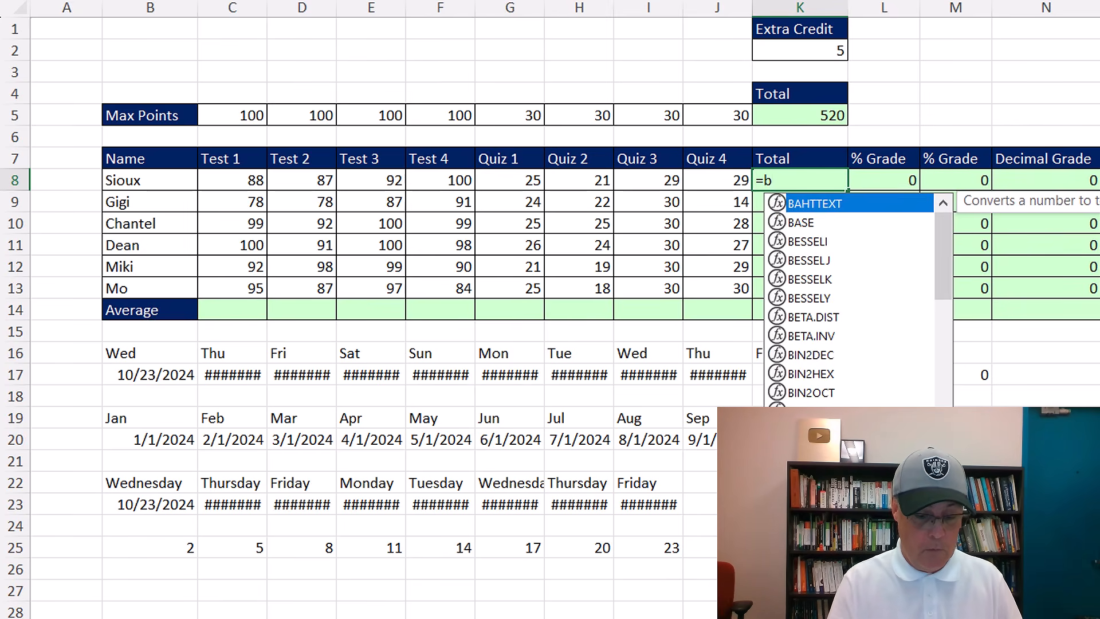
type("yr")
key("Tab")
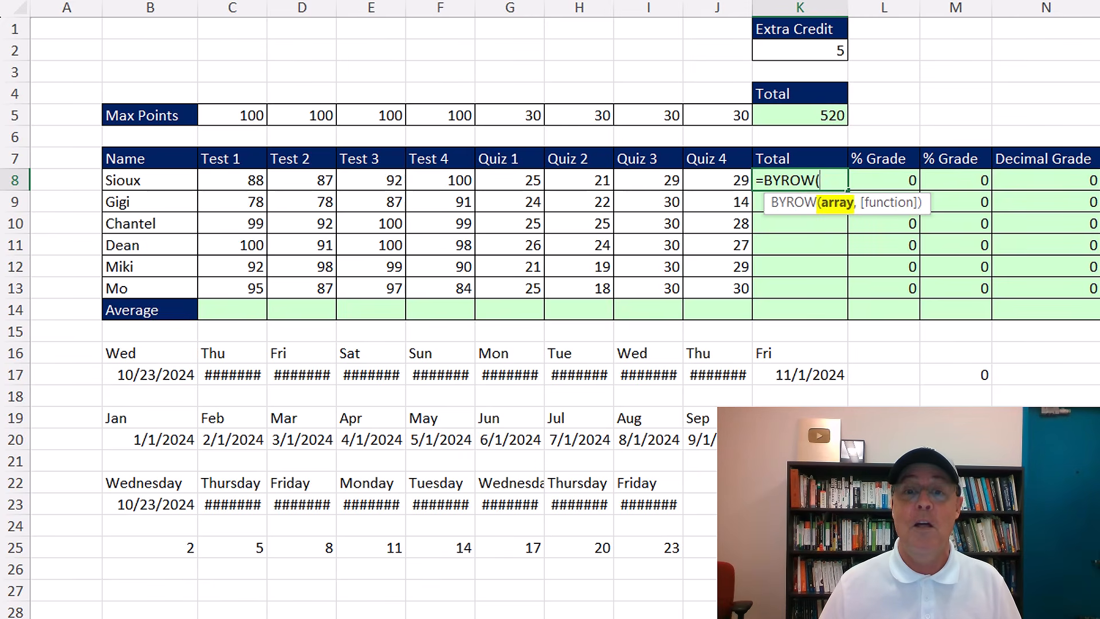
left_click_drag(210, 185, 705, 275)
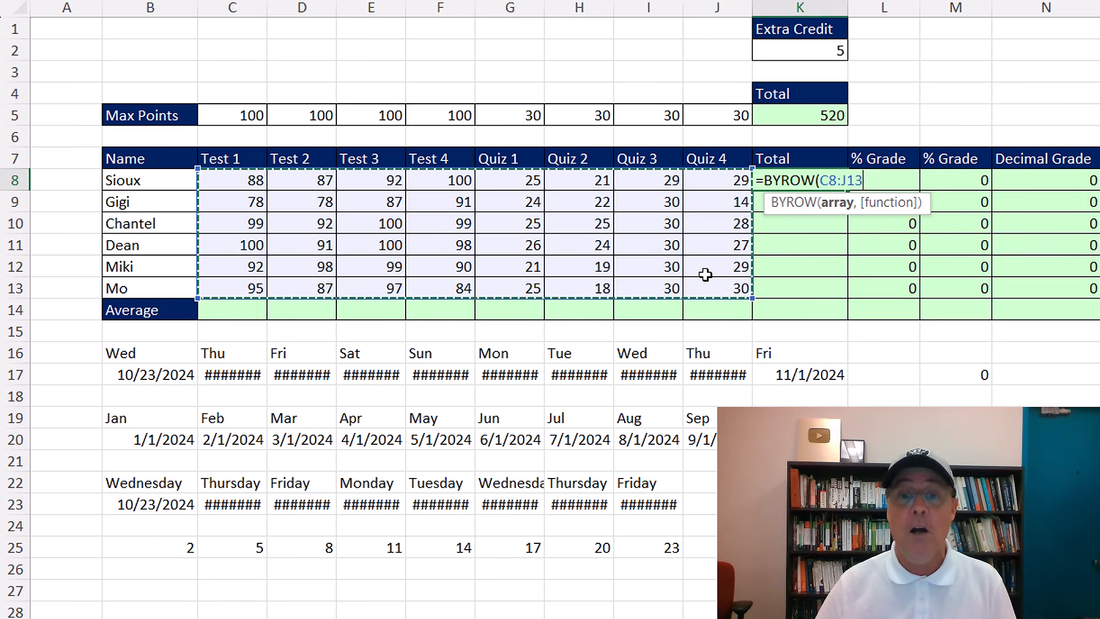
type(",")
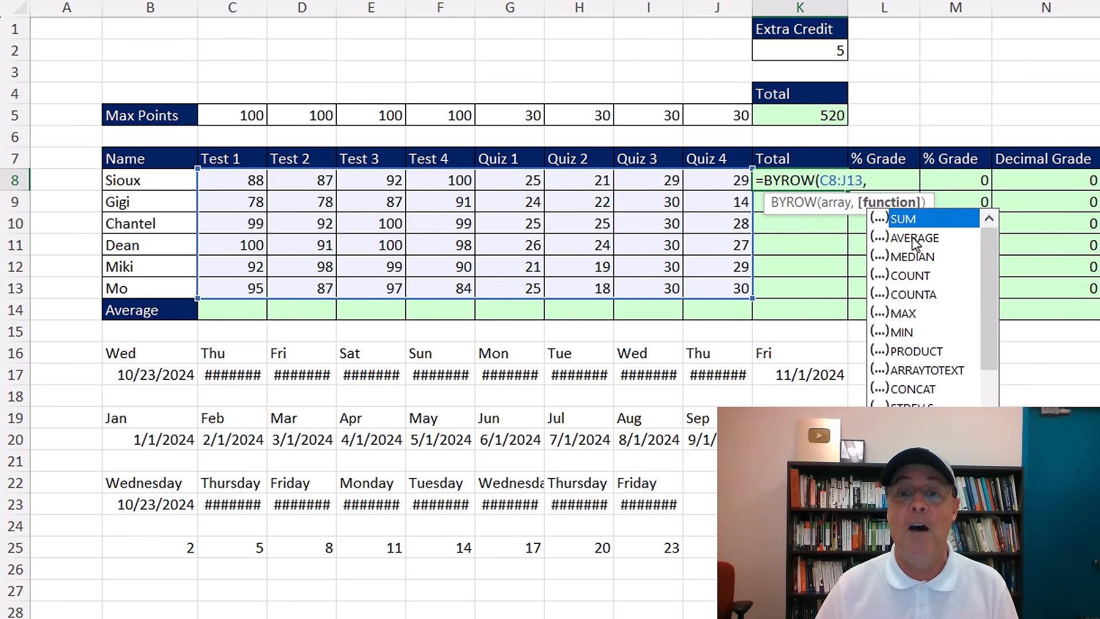
key("Tab")
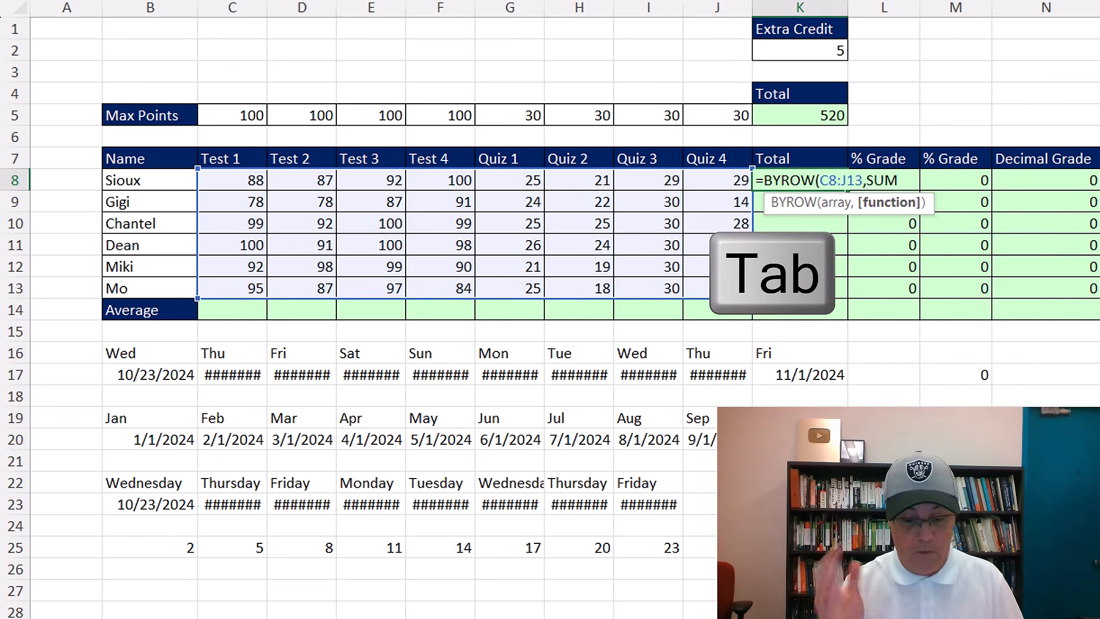
type(")")
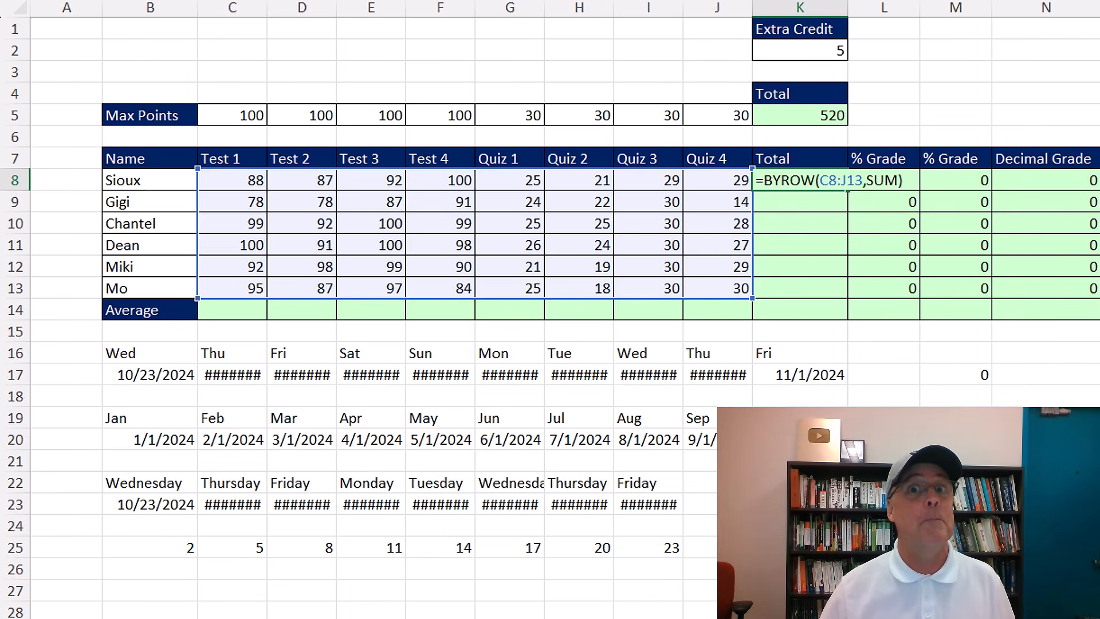
key("ctrl+Return")
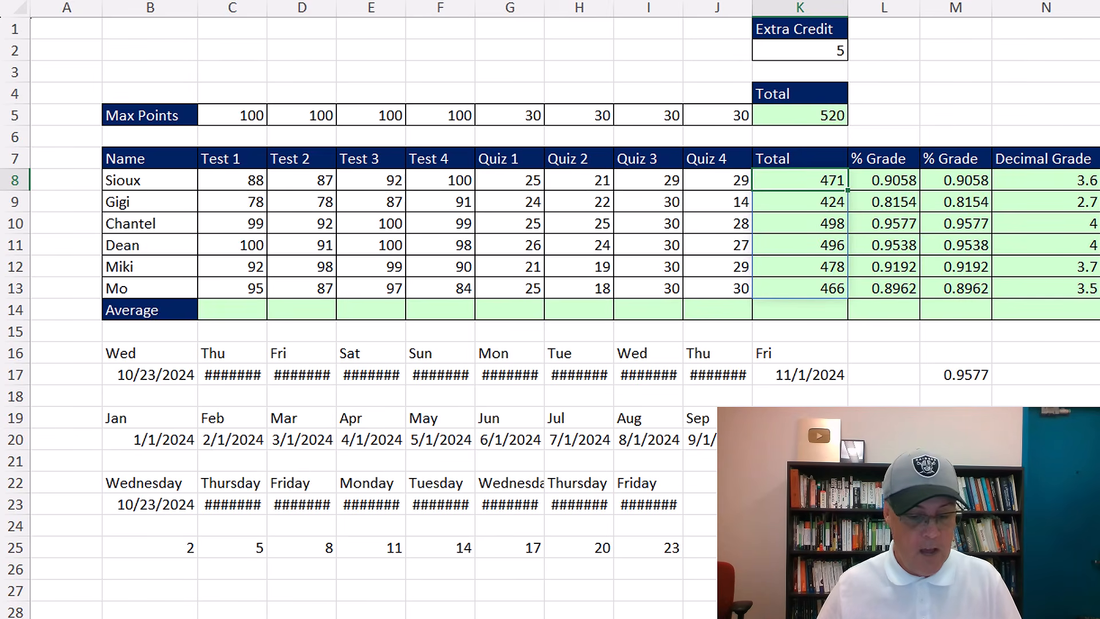
Add the extra credit cell to the K8 total formula so it reads =BYROW(C8:J13,SUM)+K2
key("F2")
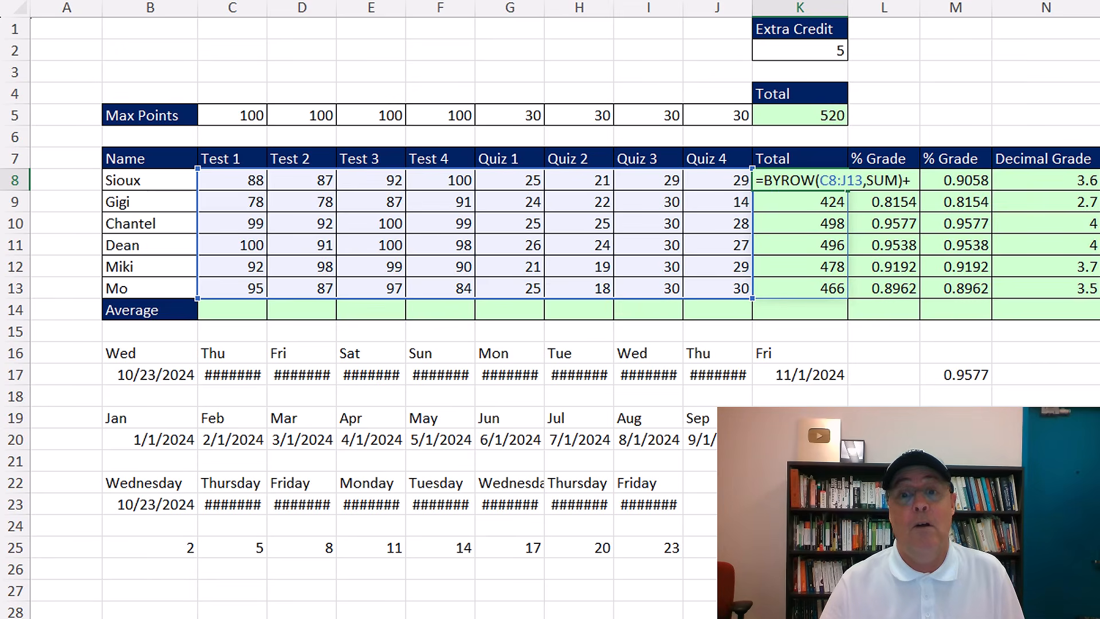
left_click(802, 51)
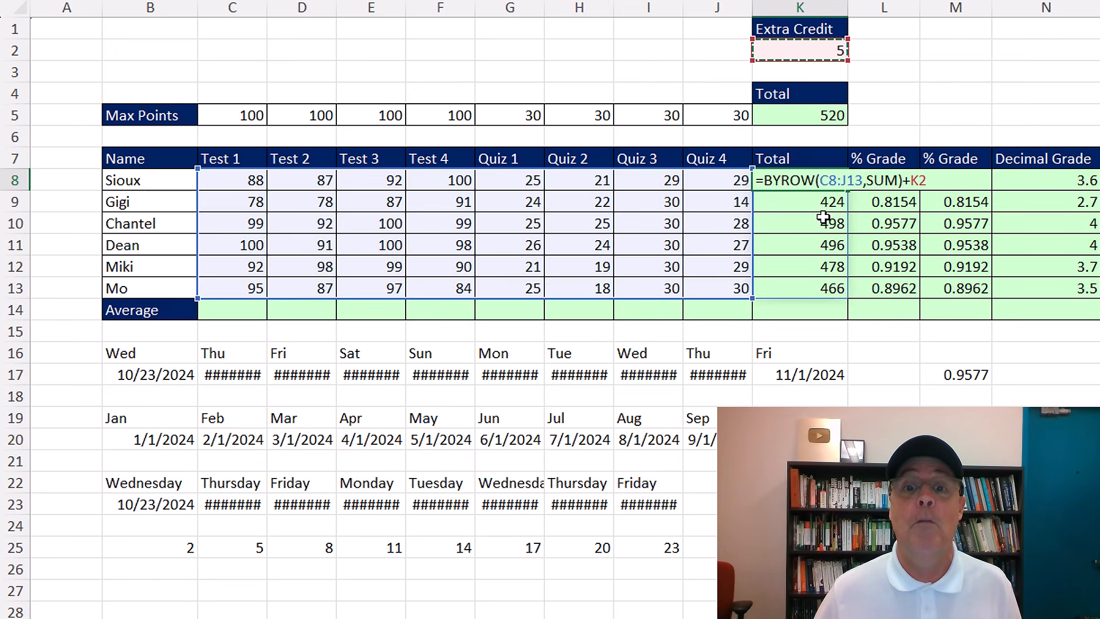
key("ctrl+Return")
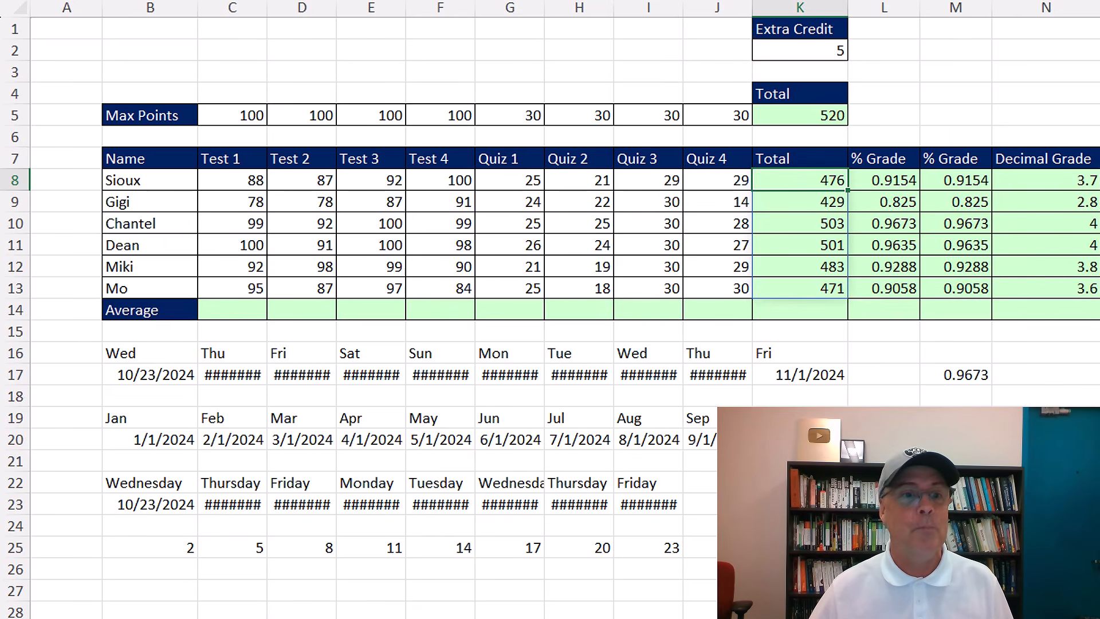
Enter the spilled column-average formula =BYCOL(C8:J13,AVERAGE) in C14 for the tests and quizzes
left_click(245, 312)
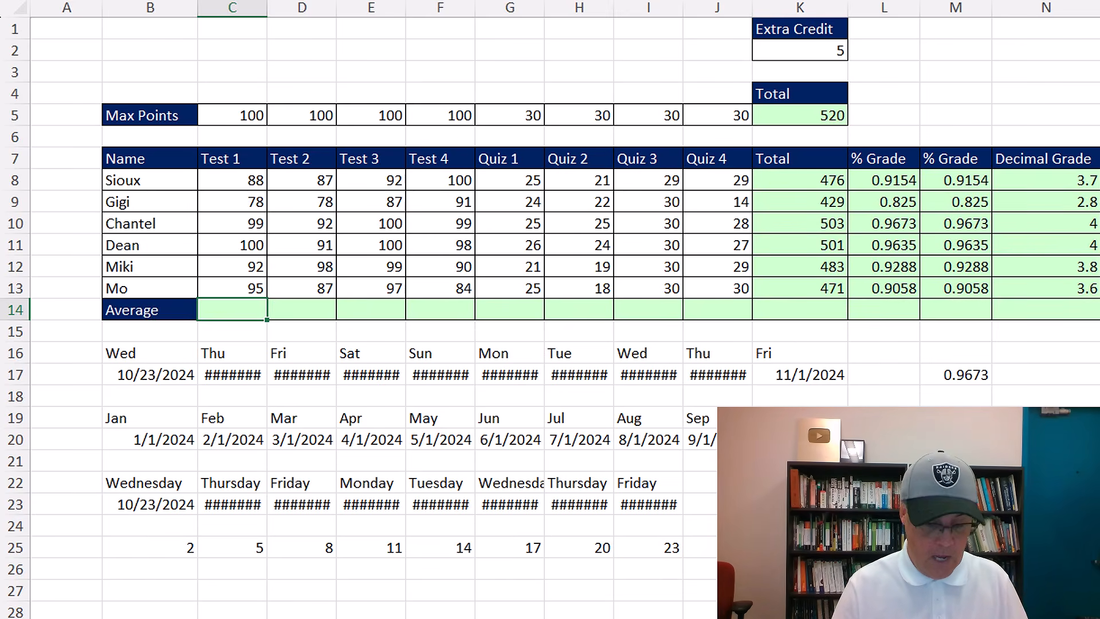
type("=byc")
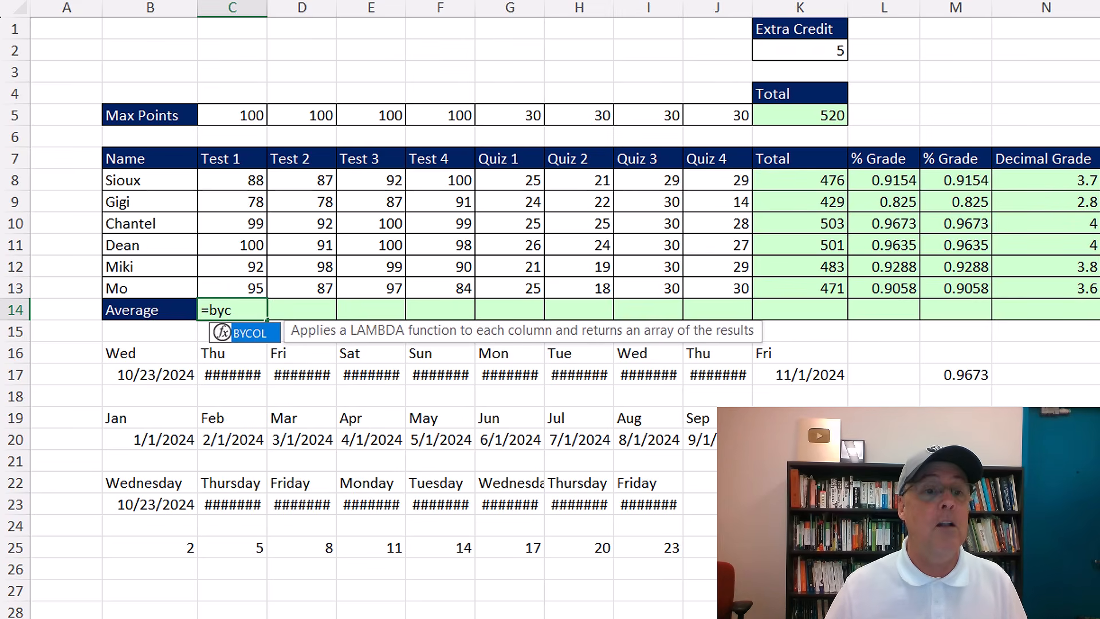
key("Tab")
left_click_drag(248, 178, 695, 274)
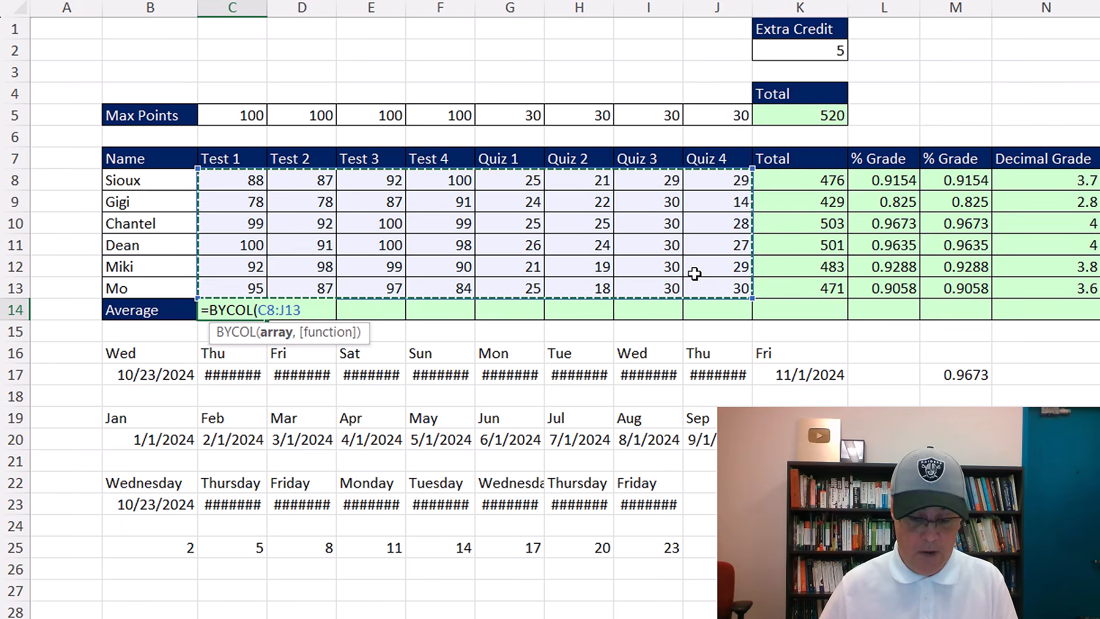
type(",")
key("Down")
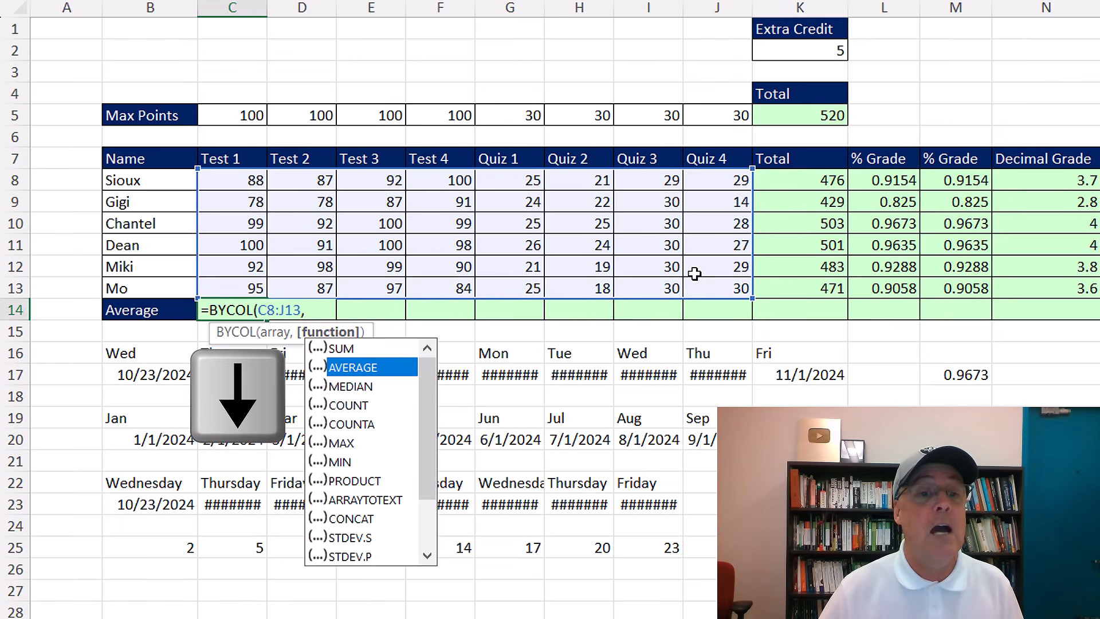
key("Tab")
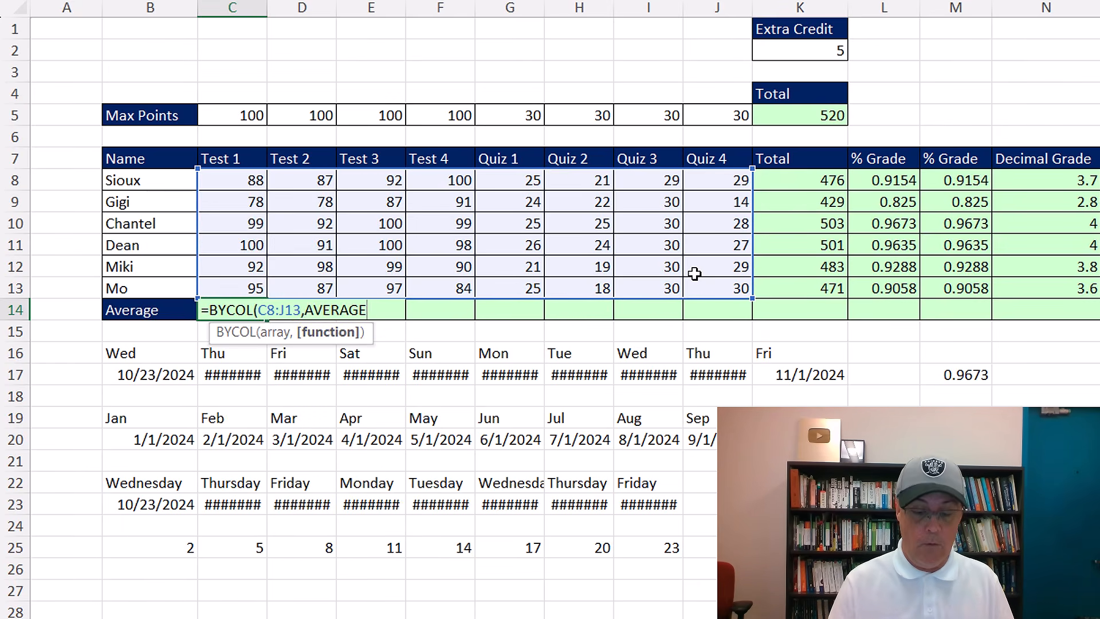
type(")")
key("ctrl+Return")
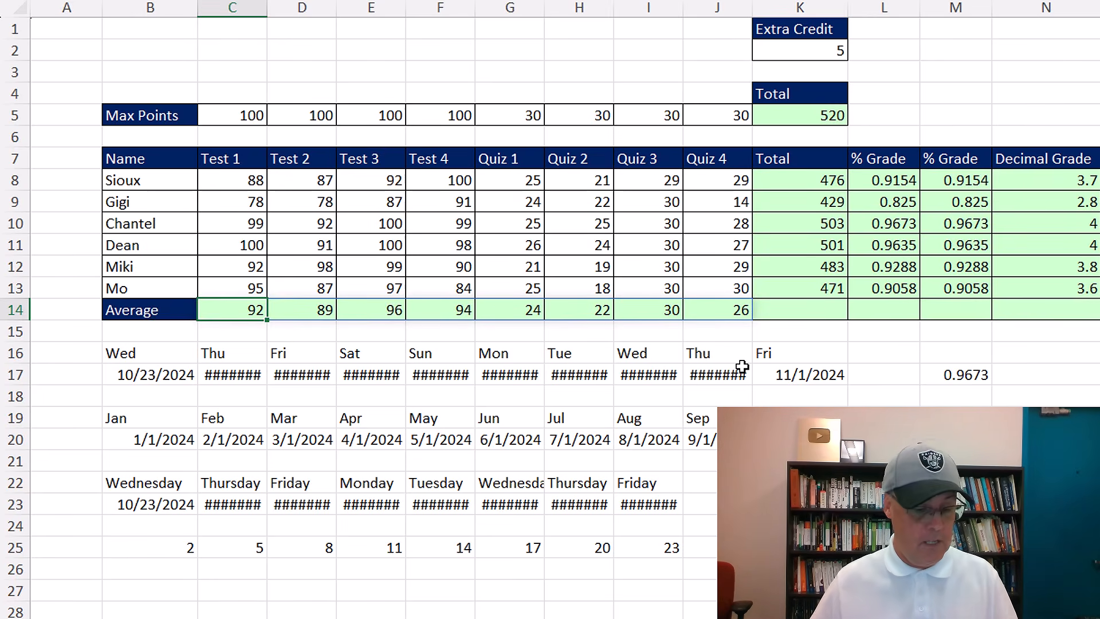
Extend the column-average formula in C14 through the decimal grades so it reads =BYCOL(C8:N13,AVERAGE)
key("F2")
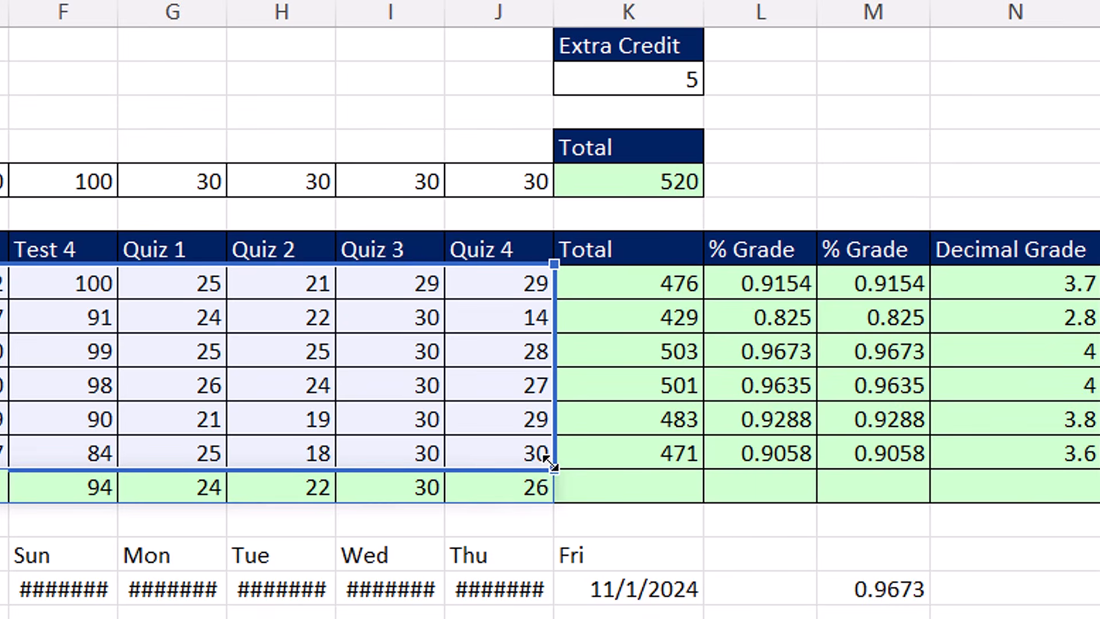
left_click_drag(553, 469, 944, 463)
left_click_drag(1009, 470, 1017, 468)
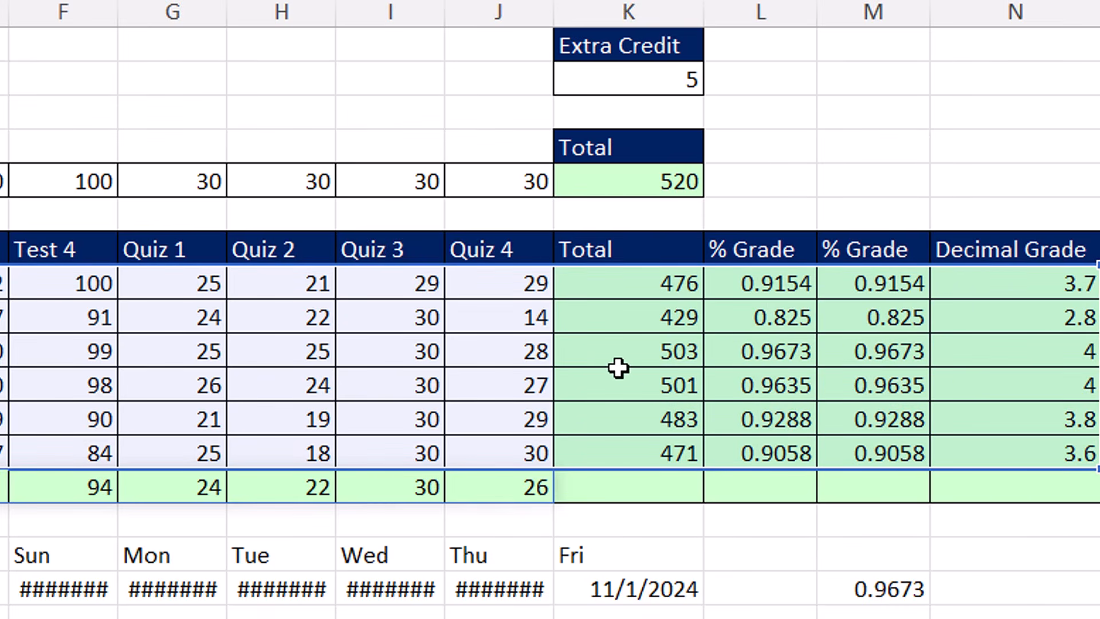
key("ctrl+Return")
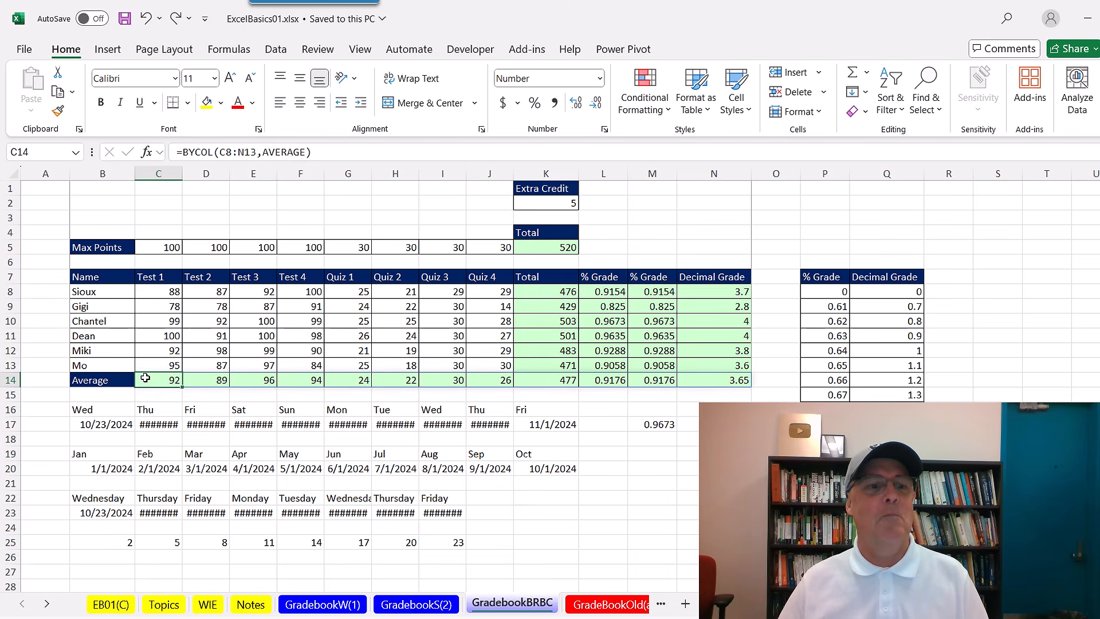
Examine the spilled average formula in C14 and the spilled total formula in K8, and preview the GradebookBRBC sheet's printout
double_click(145, 378)
key("Escape")
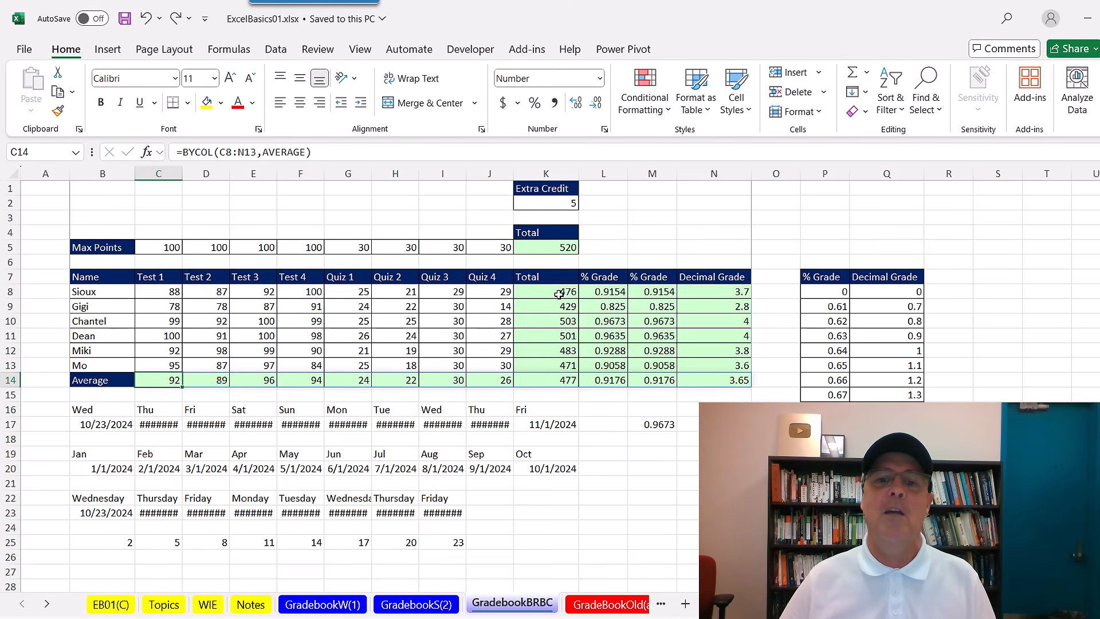
left_click(560, 292)
double_click(559, 292)
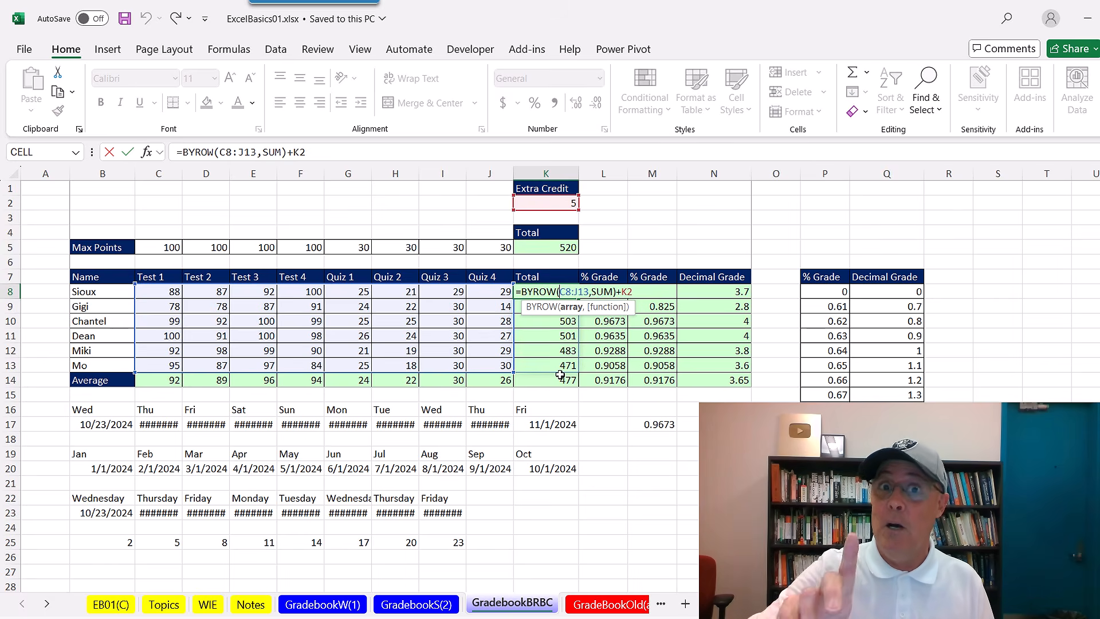
key("Escape")
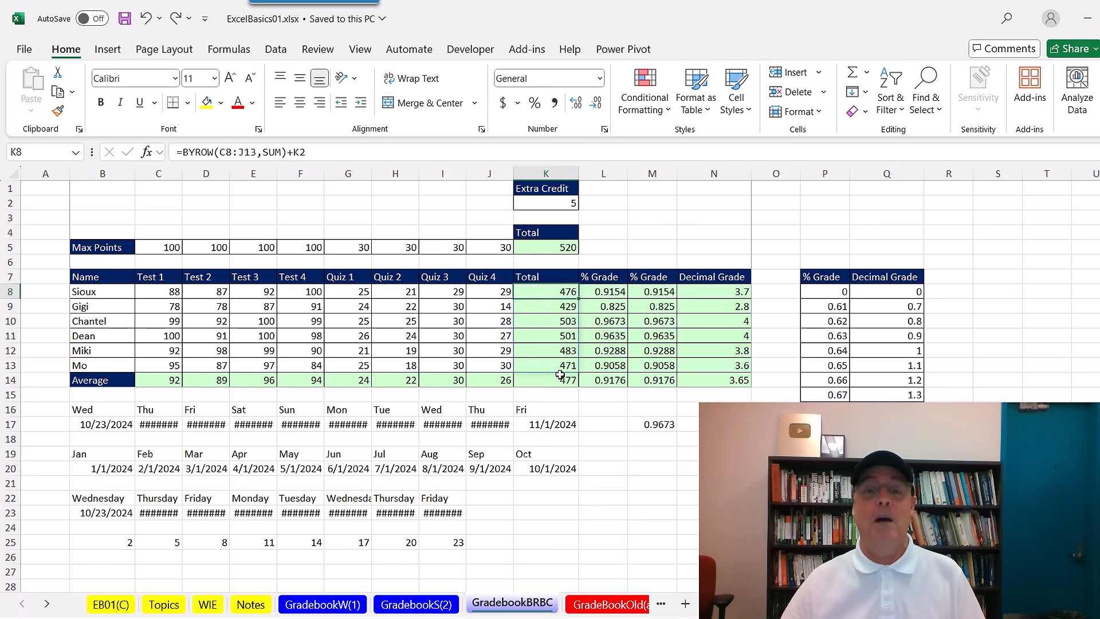
double_click(537, 289)
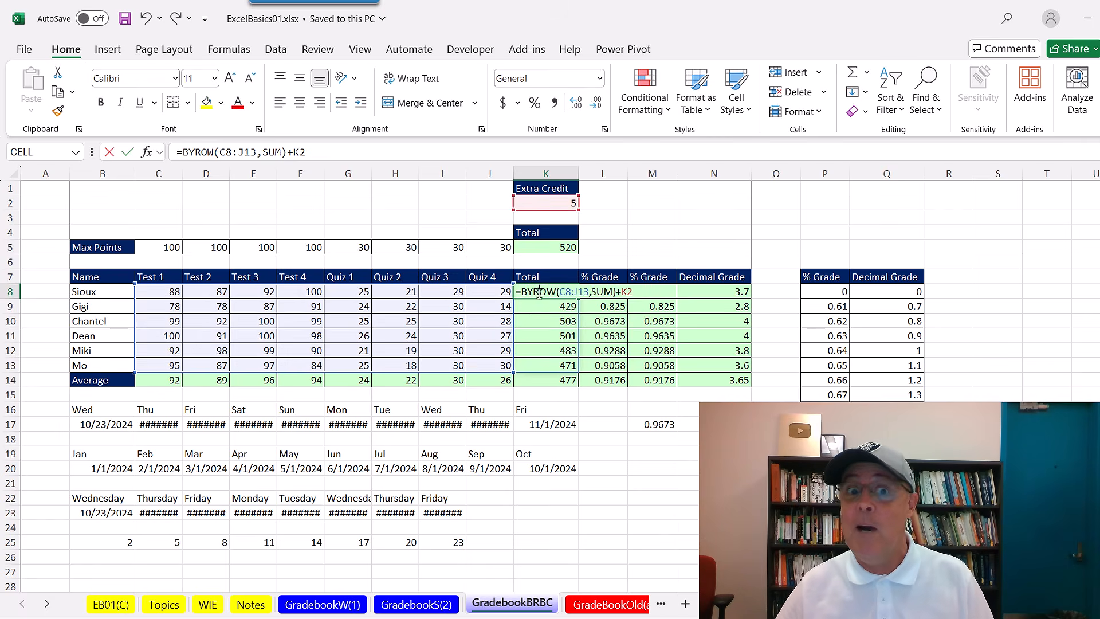
key("Escape")
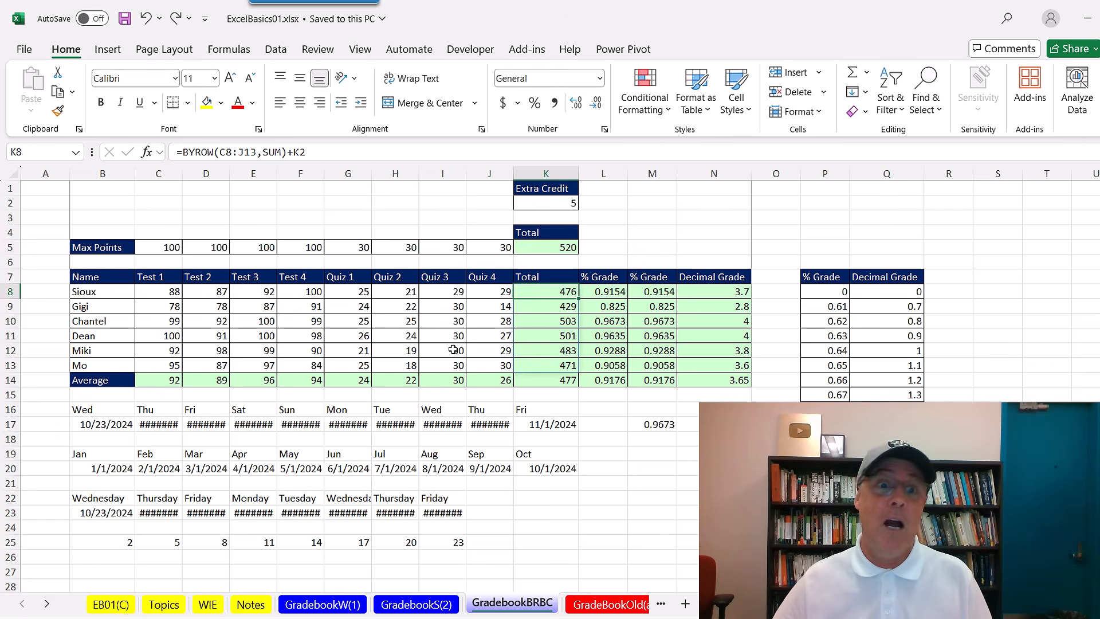
double_click(160, 380)
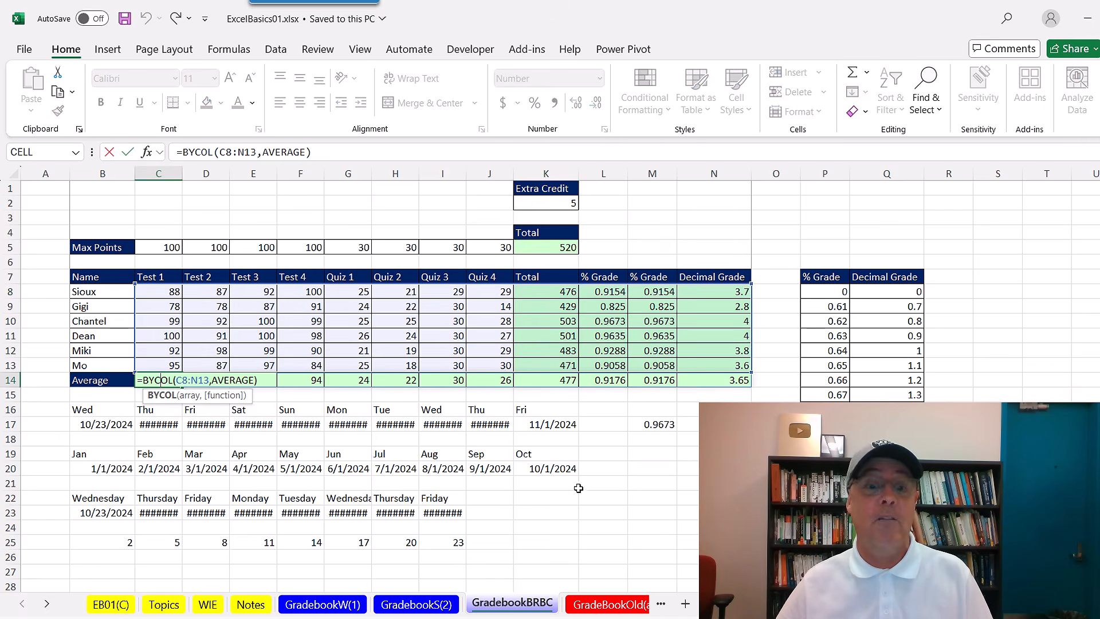
key("Escape")
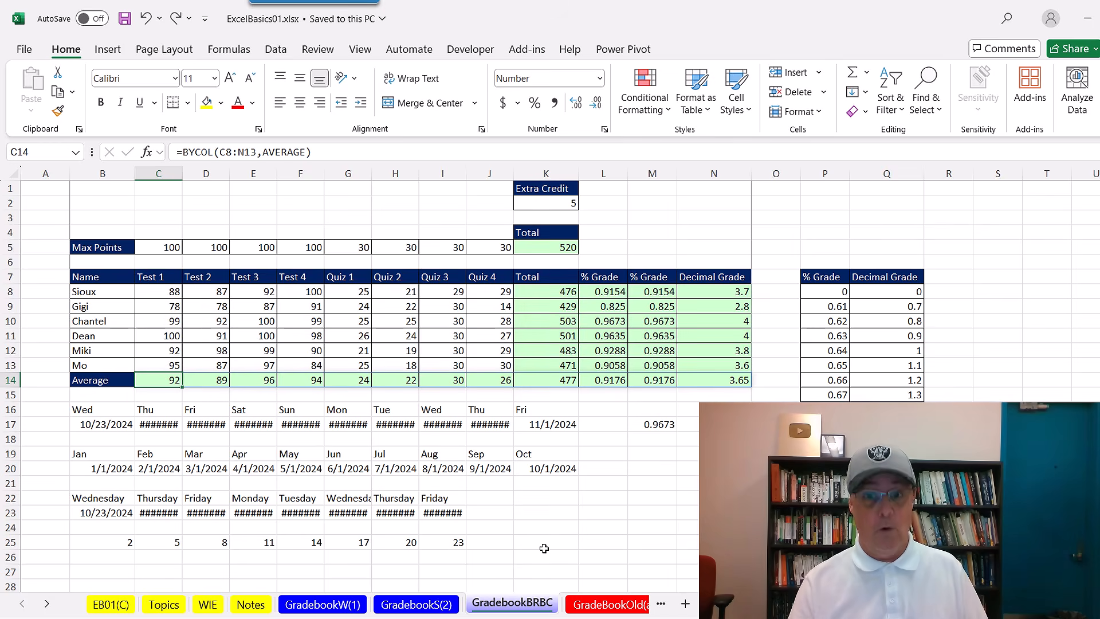
key("ctrl+p")
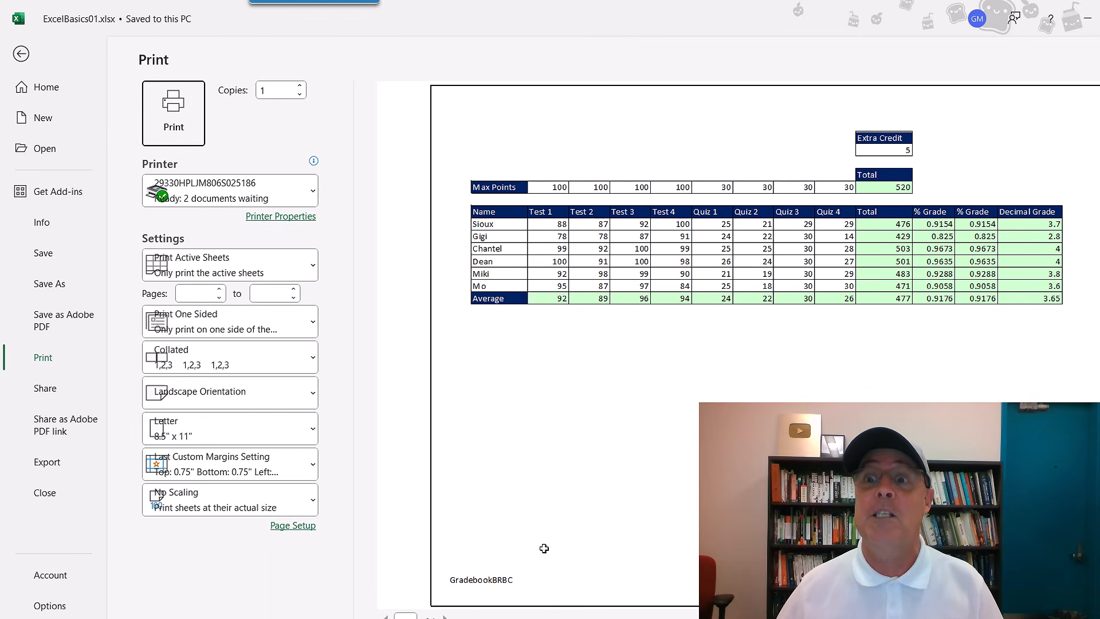
key("Escape")
On the GradebookW(1) sheet, examine the first student's total, both % grade formulas and the decimal grade lookup in K8:N8
left_click(344, 606)
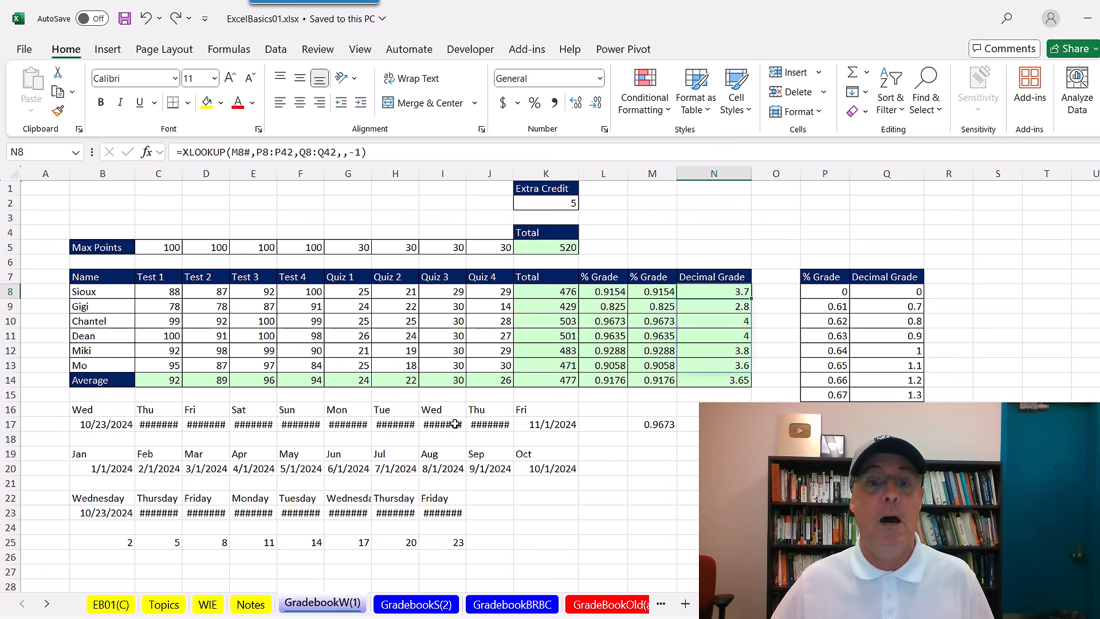
left_click(539, 294)
key("F2")
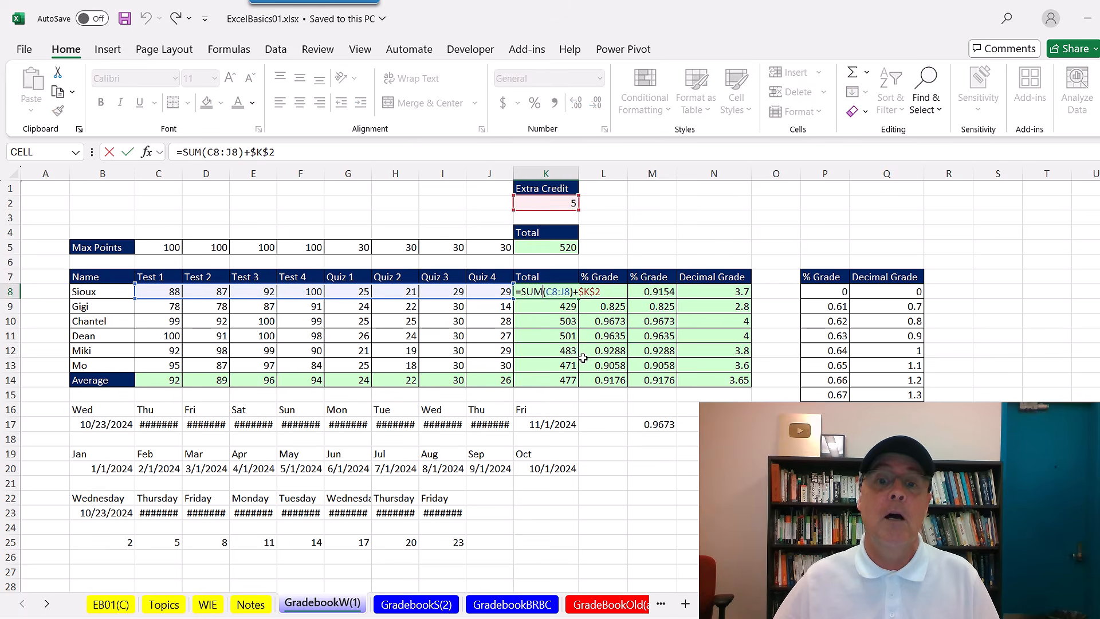
key("Escape")
left_click(613, 293)
key("F2")
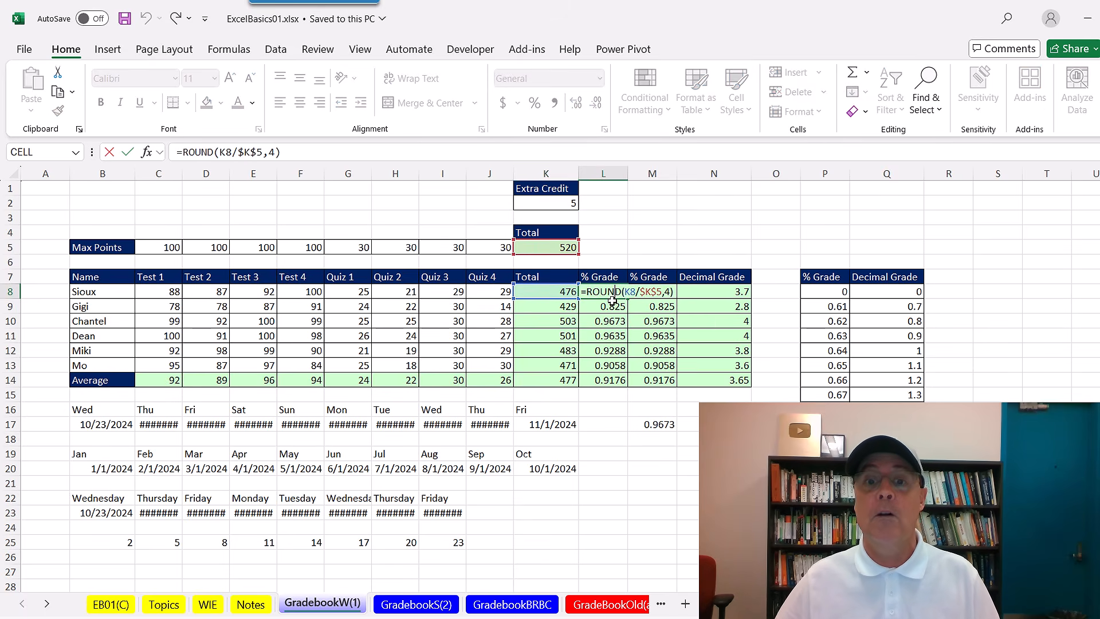
key("Escape")
left_click(667, 291)
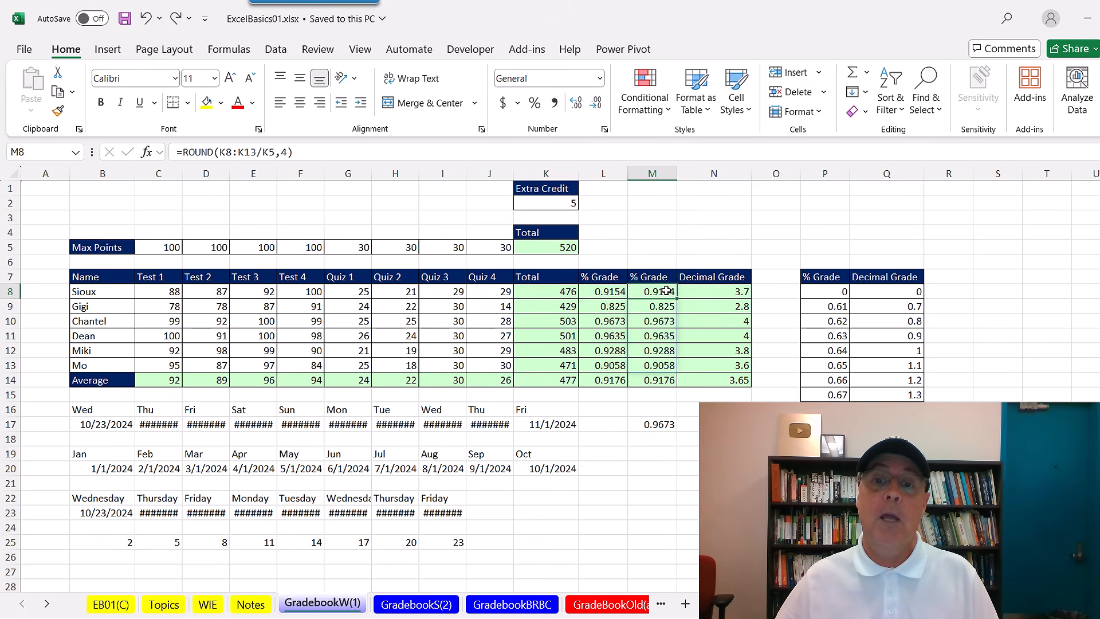
key("F2")
key("Escape")
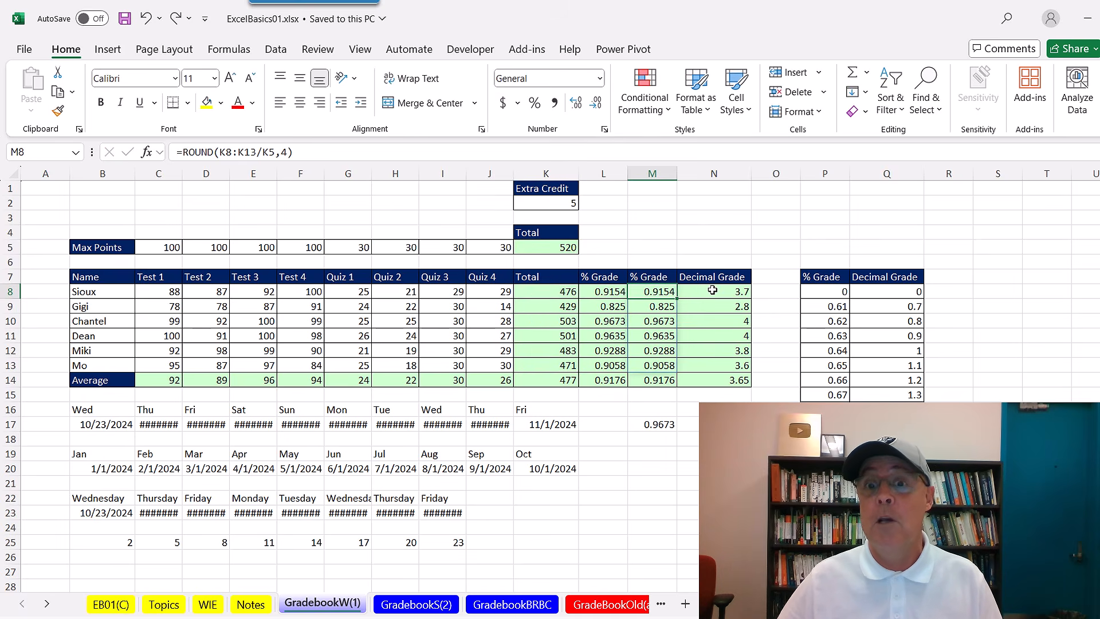
key("Right")
key("F2")
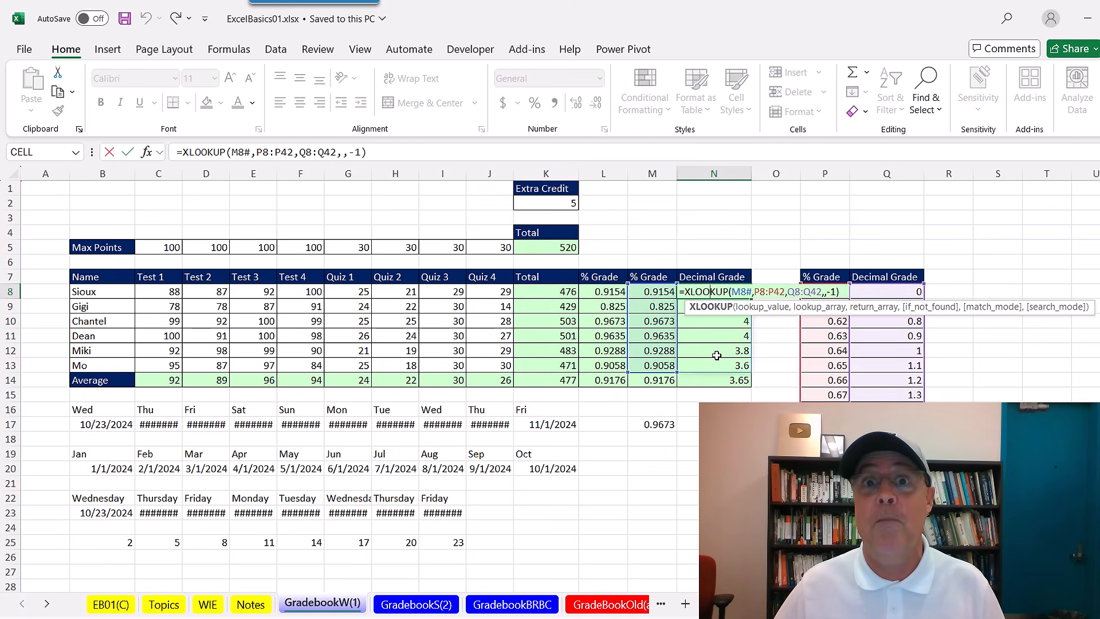
key("Escape")
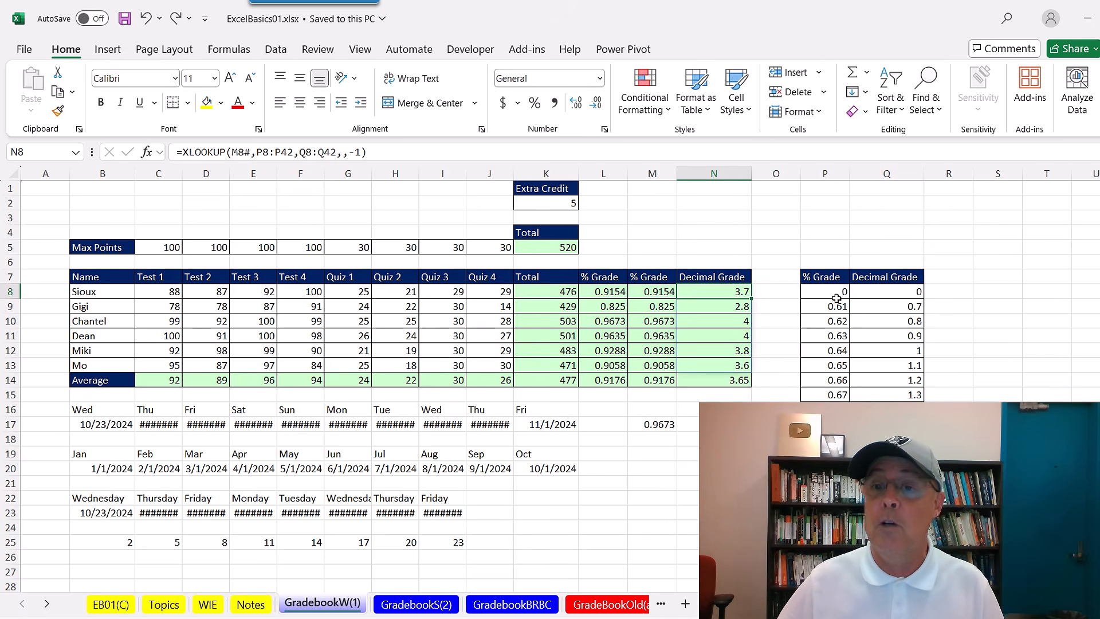